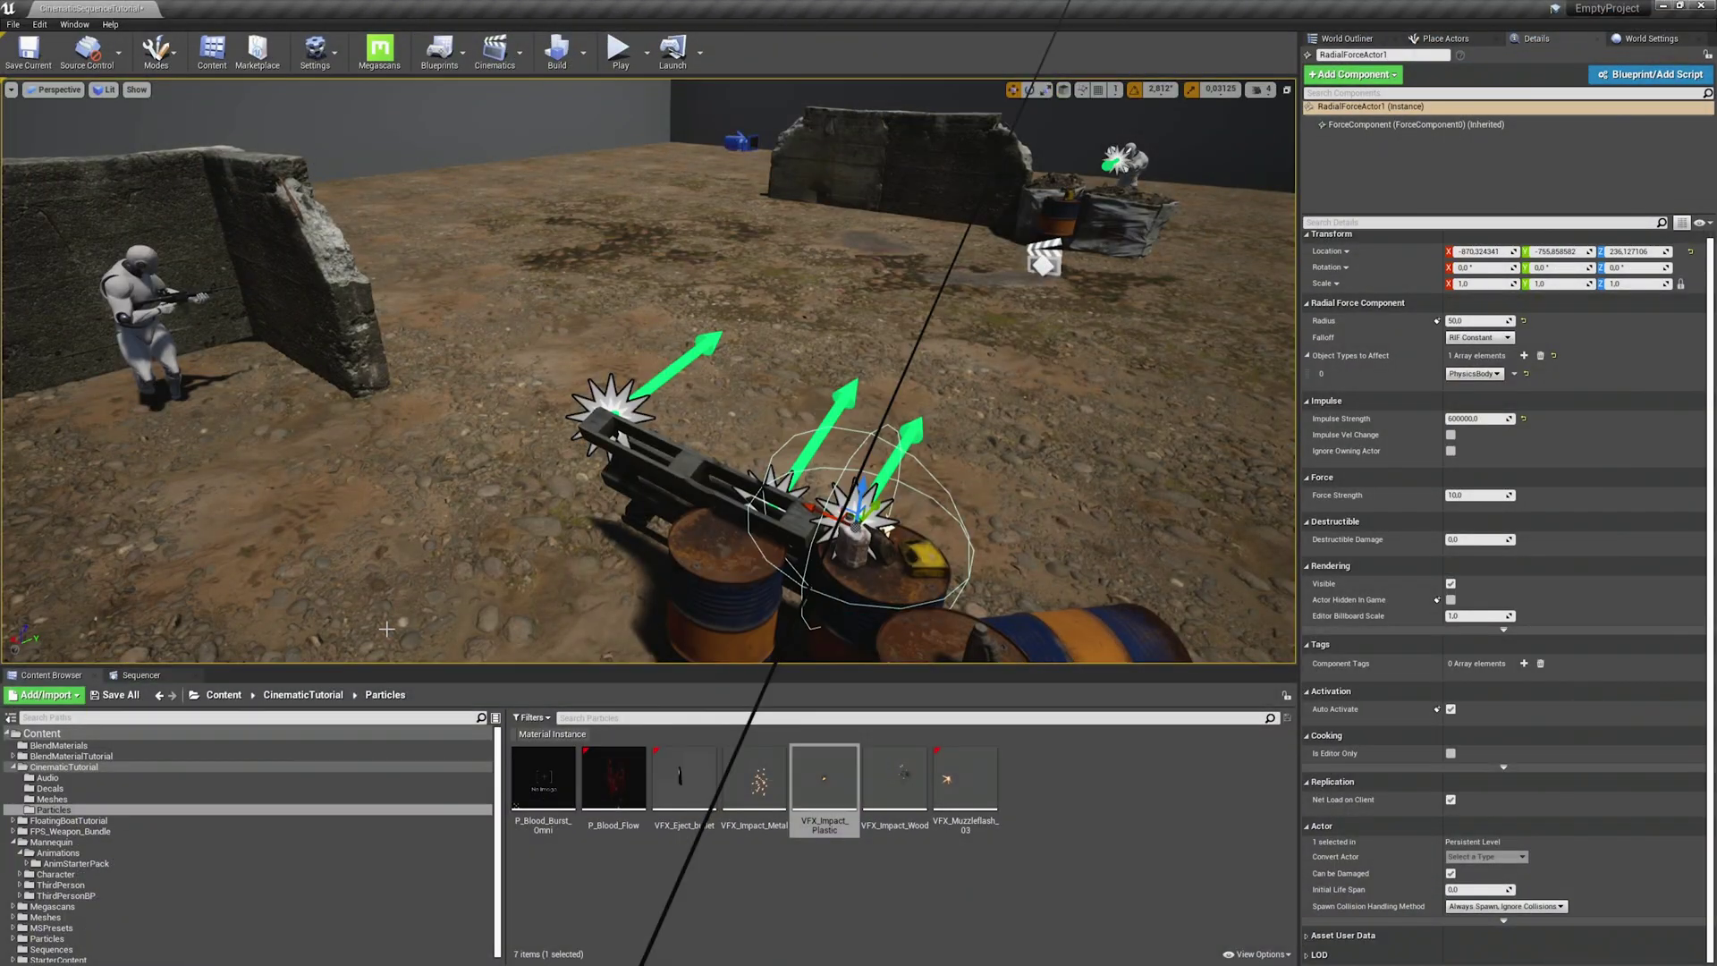
- Close the open Sequencer and open the Shootout level sequence from its actor in the scene
left_click(148, 676)
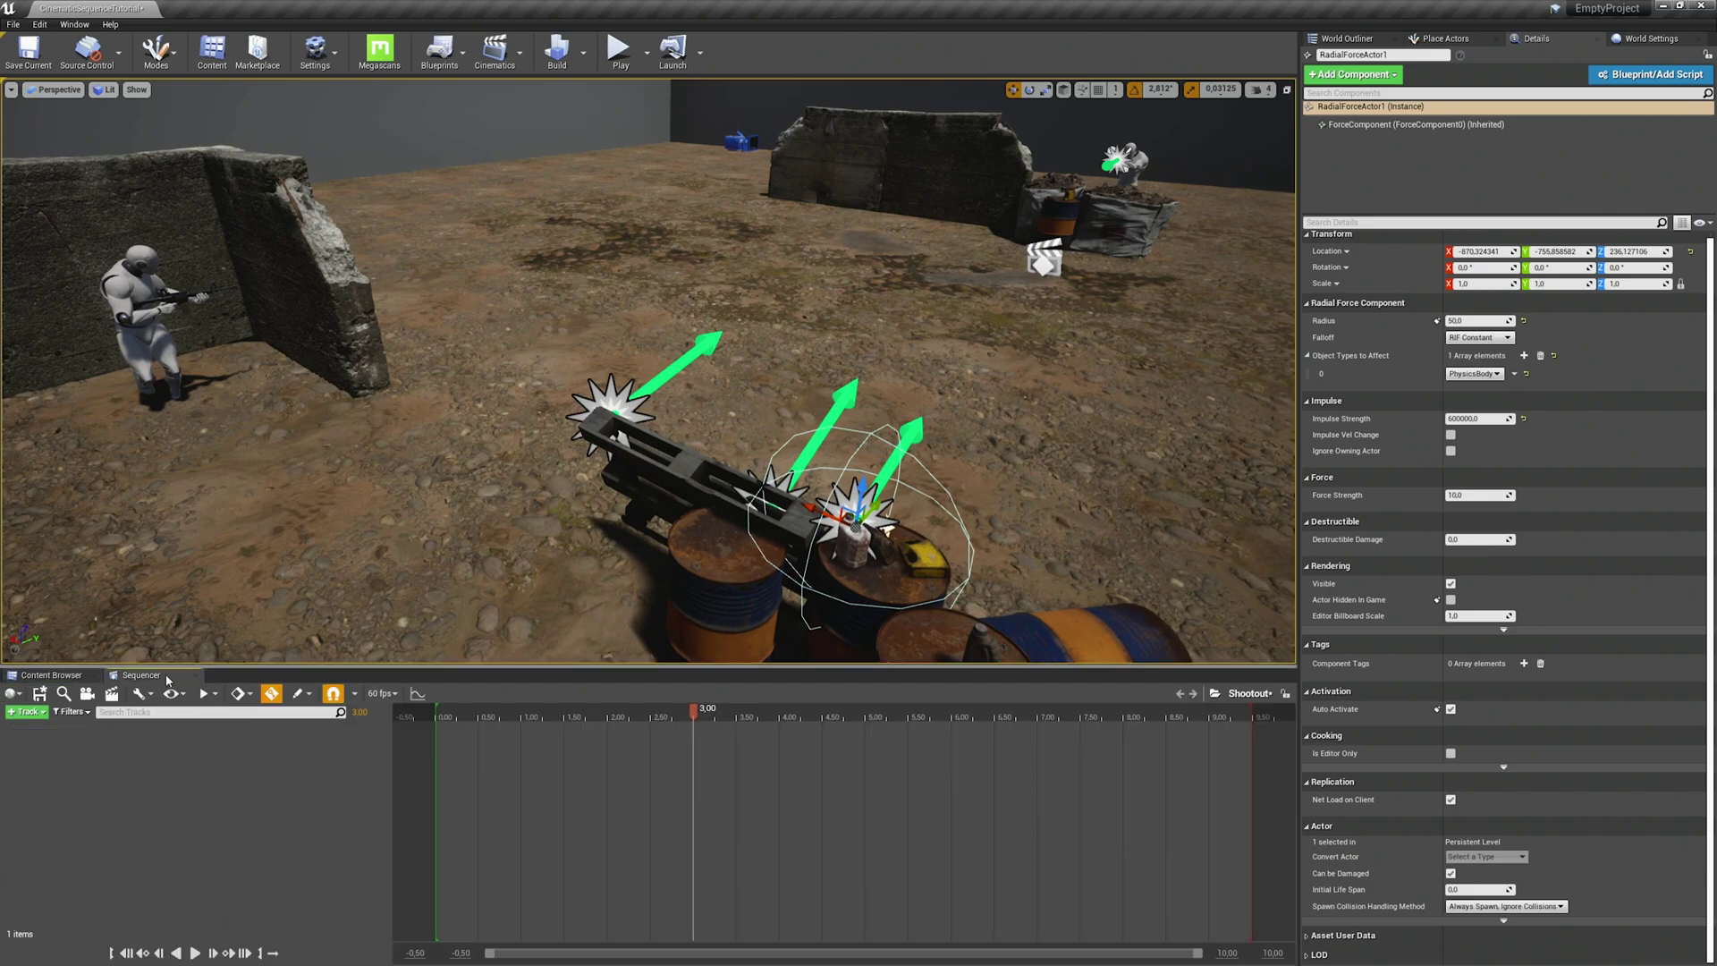
left_click(197, 677)
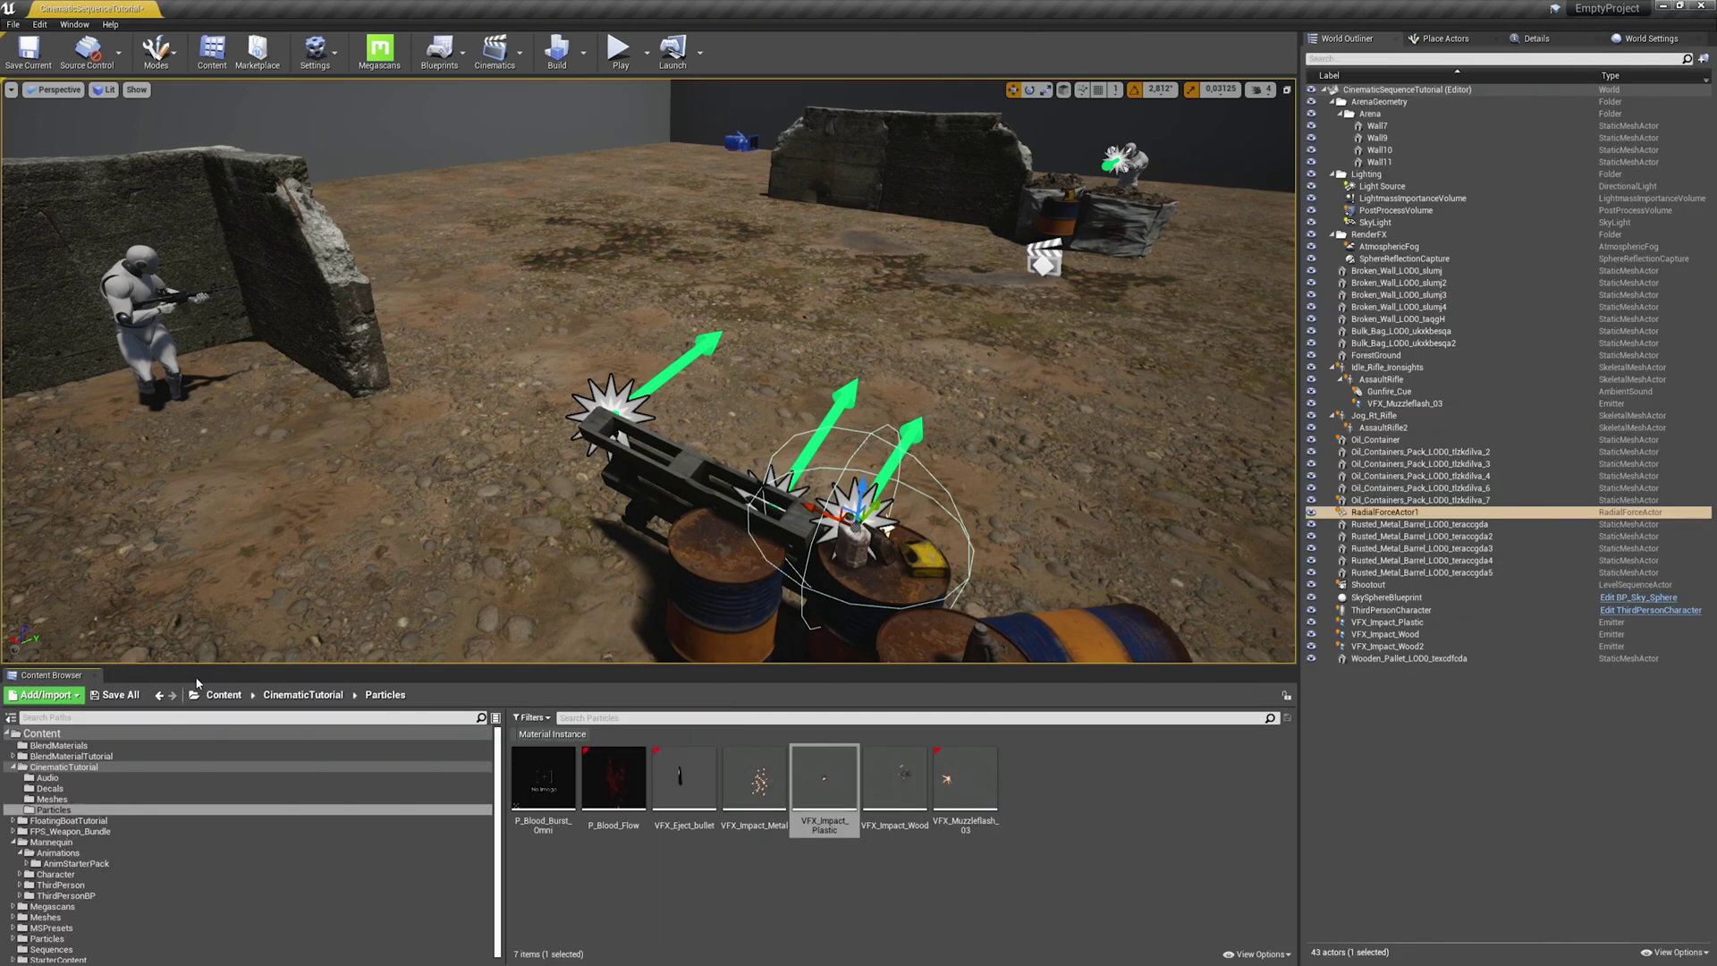
left_click(1044, 261)
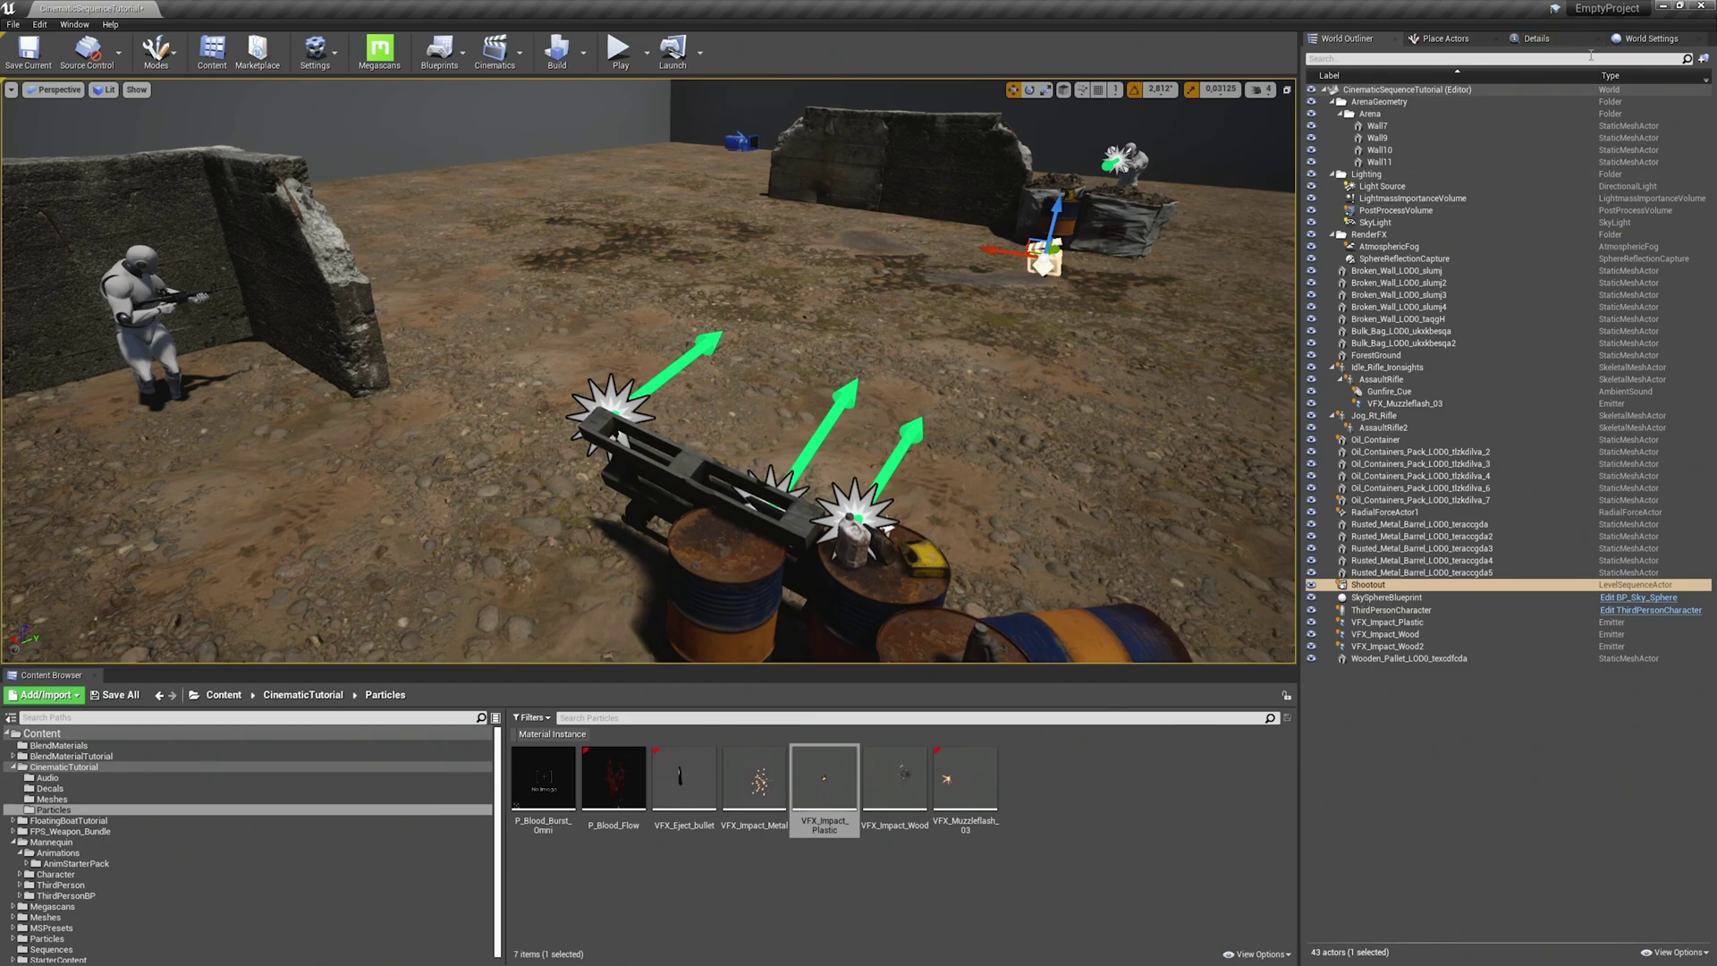
left_click(1556, 39)
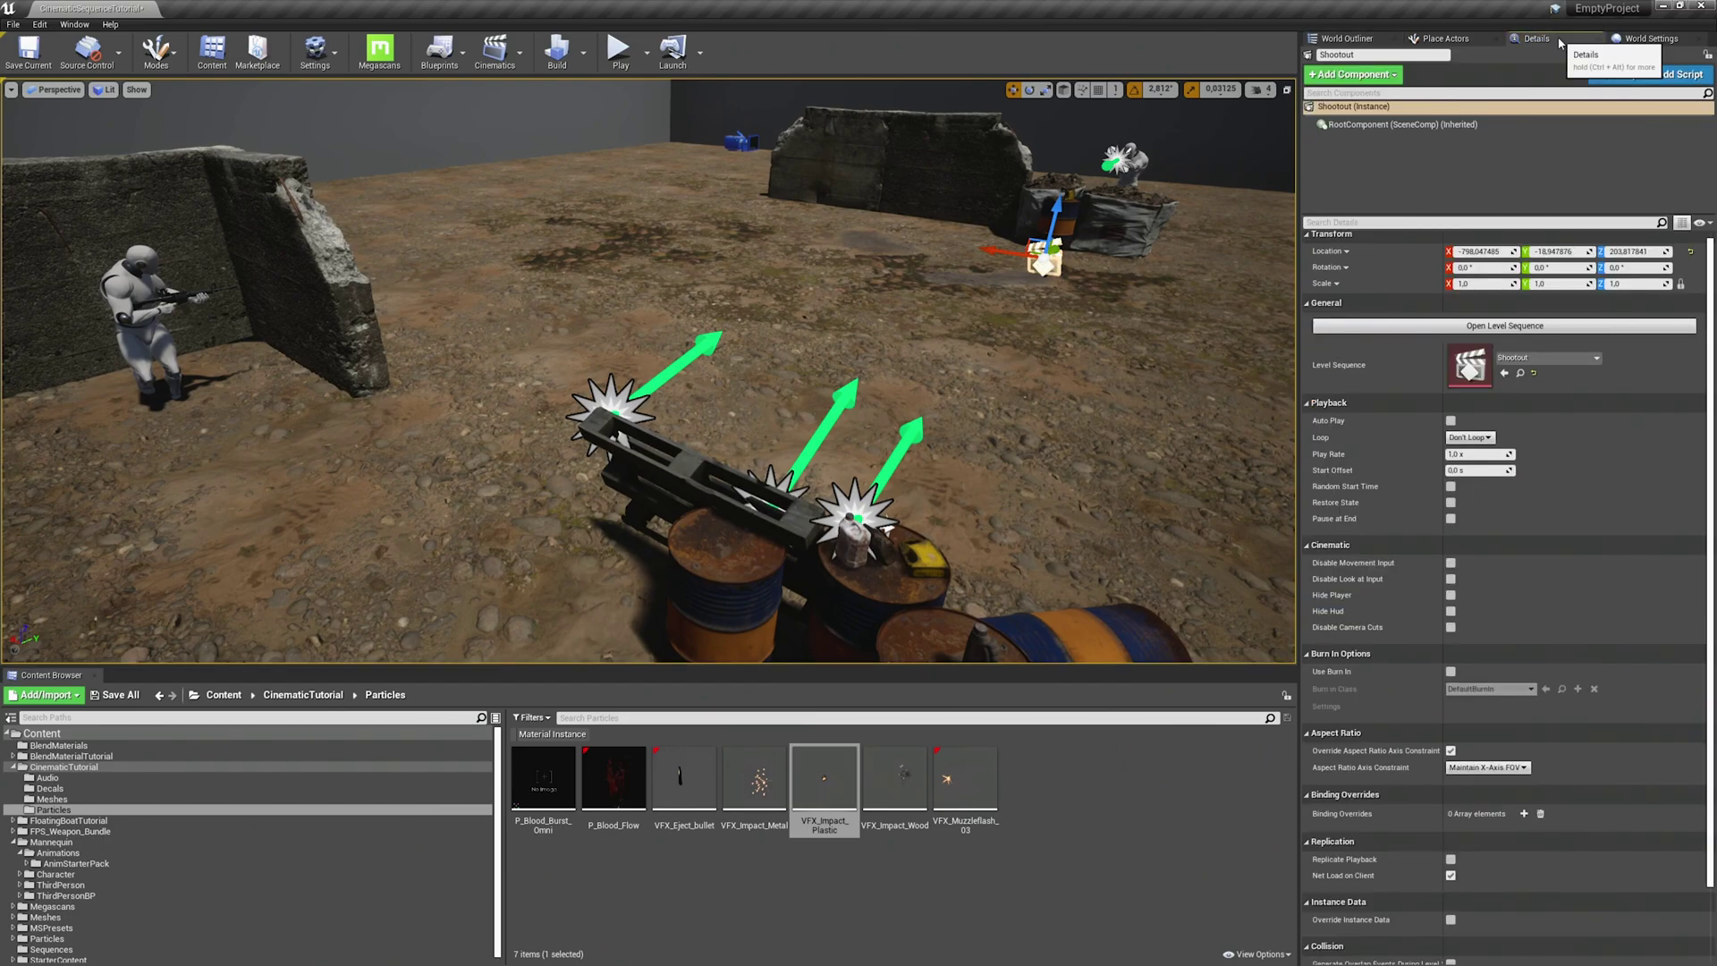
left_click(1475, 327)
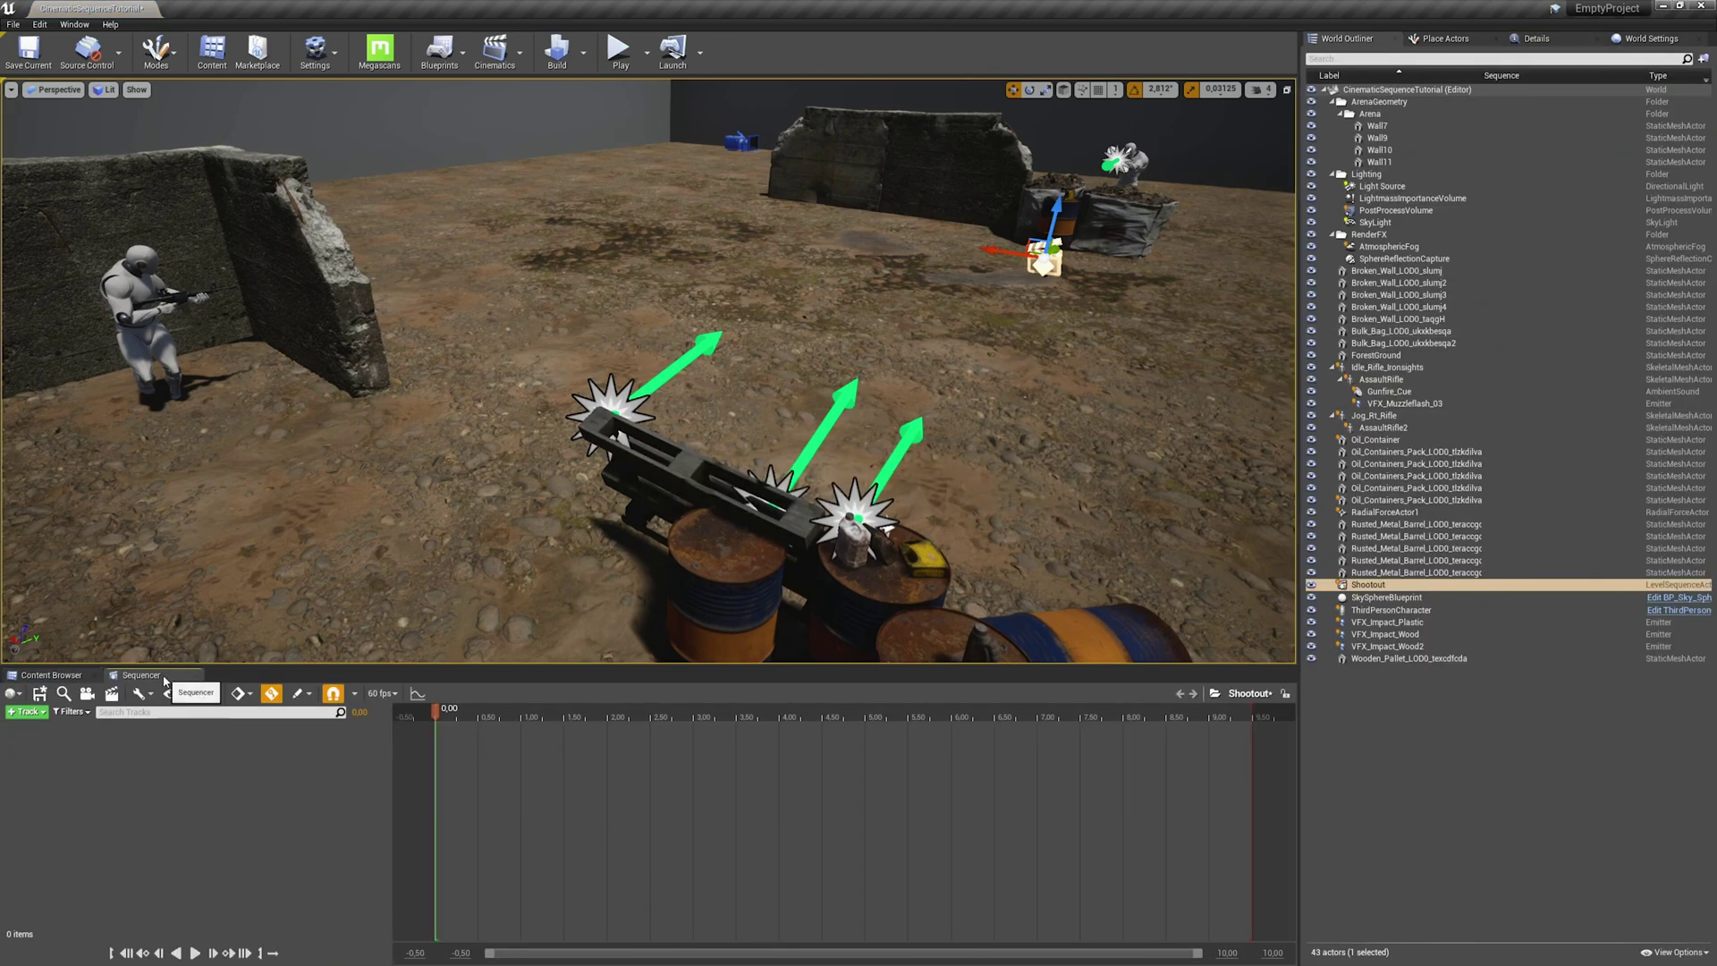
- Select the jogging mannequin beside the broken wall and frame it in the viewport
left_click(174, 382)
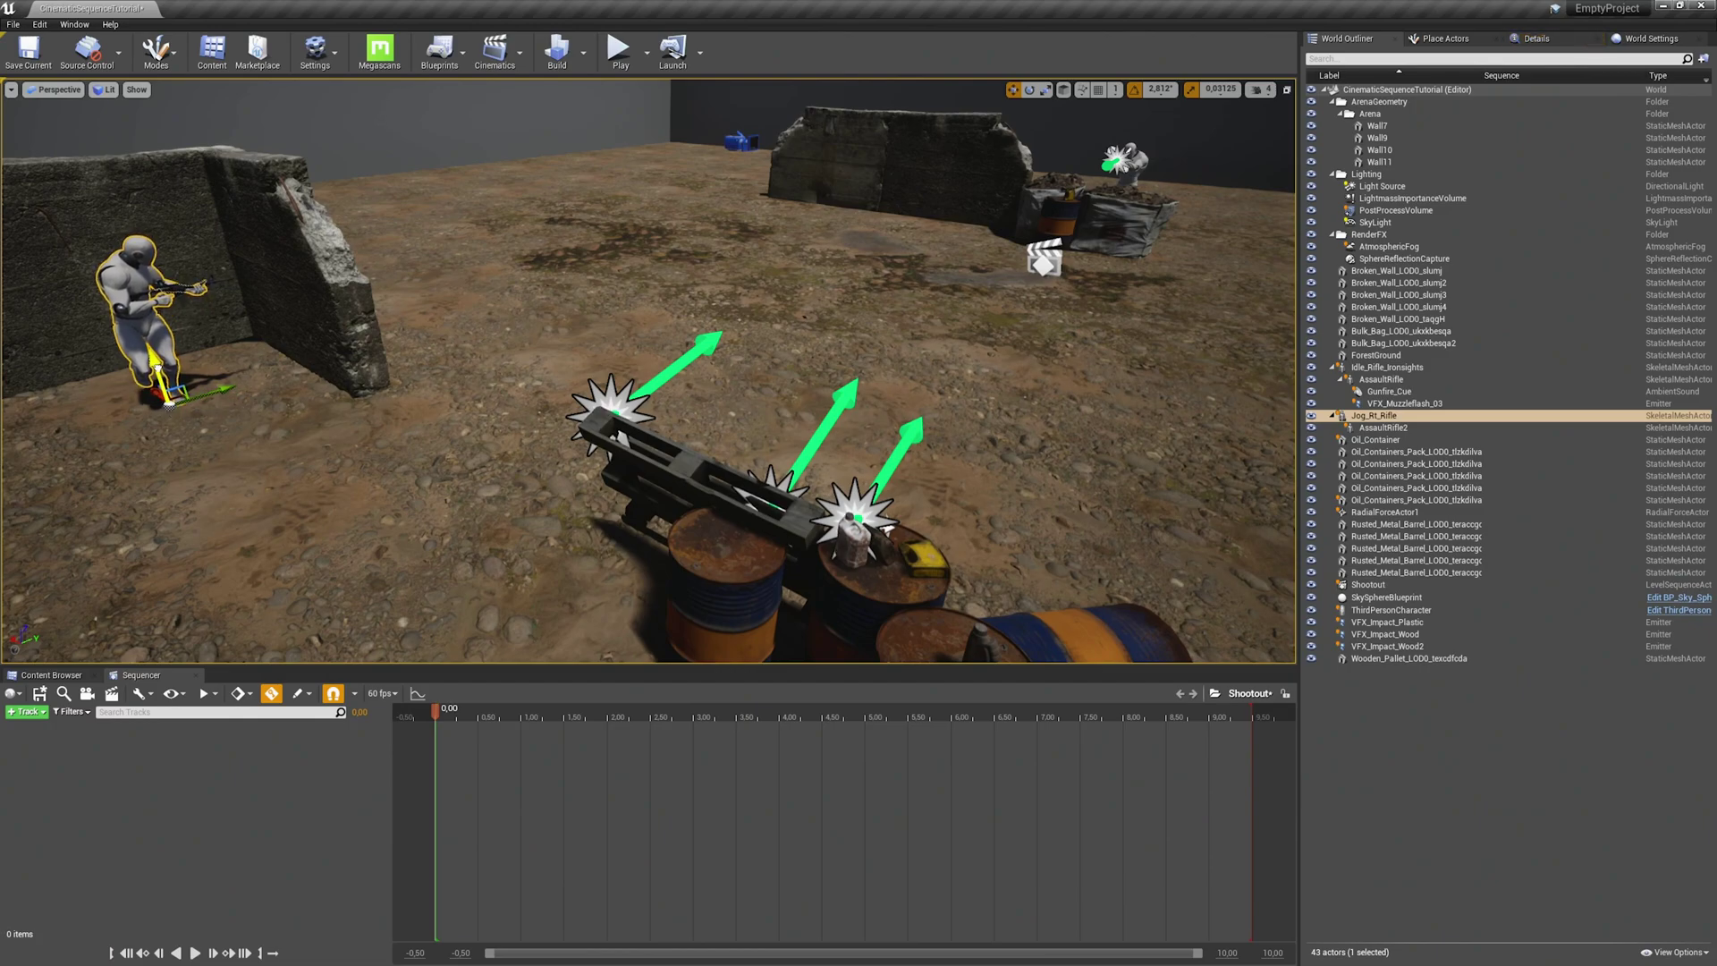
key("g")
key("g")
key("f")
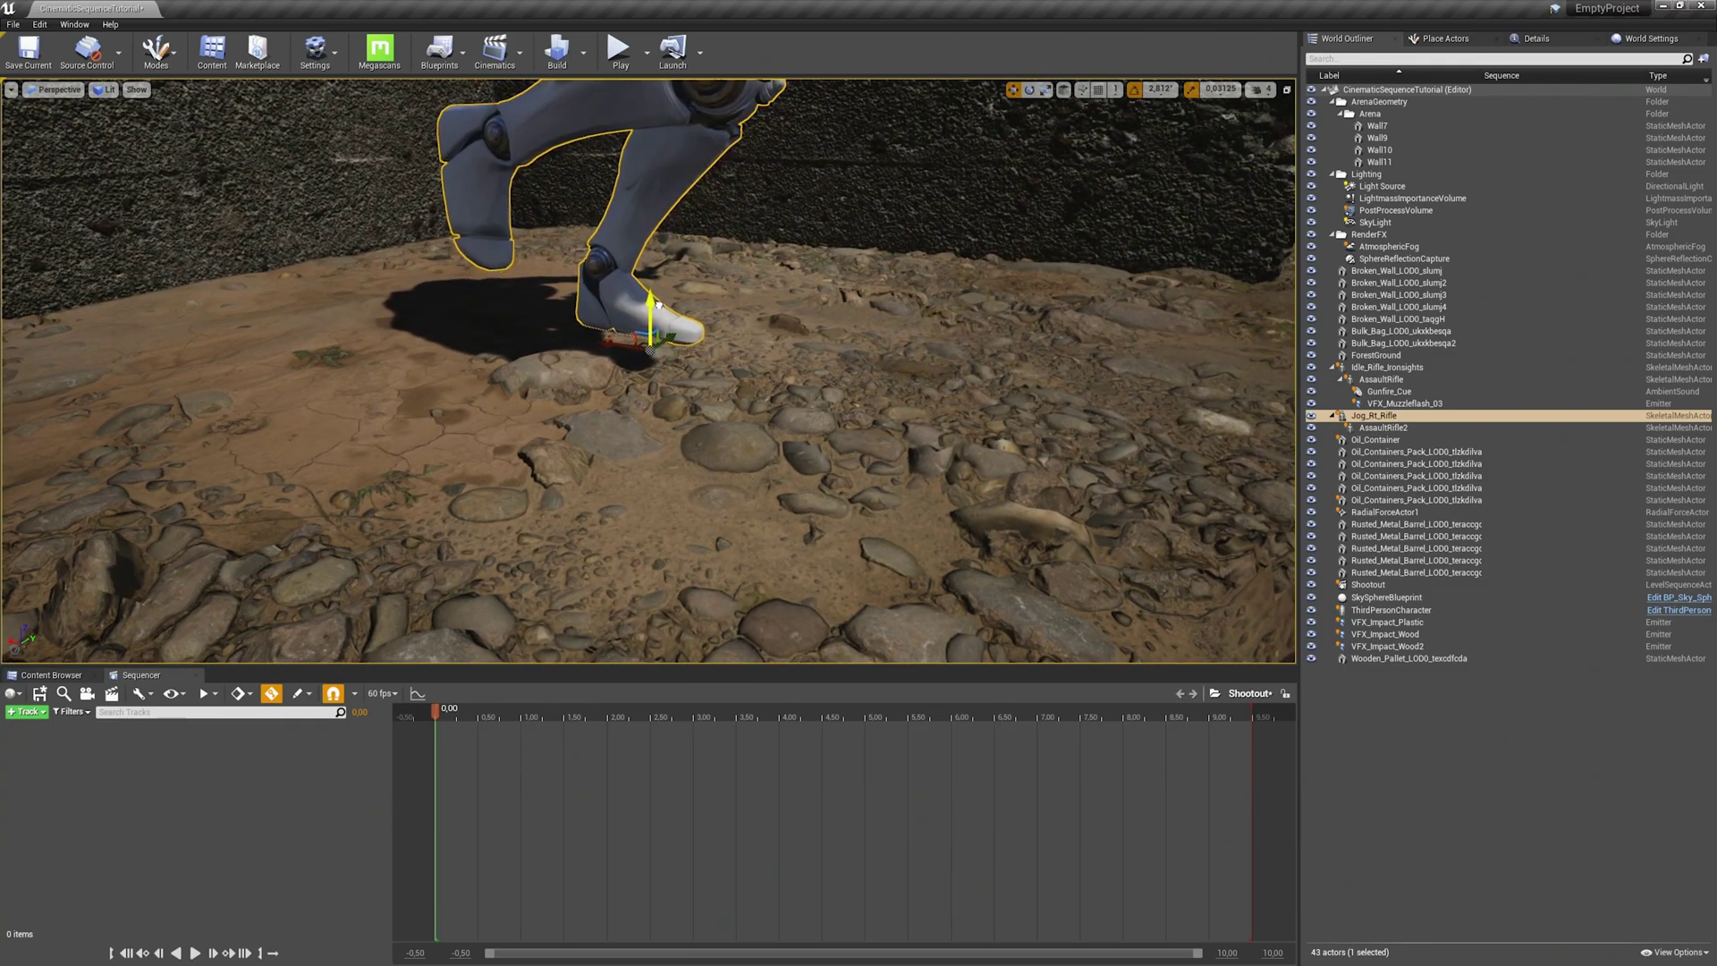
- Add the aiming mannequin, Idle_Rifle_Ironsights, to the Shootout sequence as an existing actor
left_click_drag(665, 306, 665, 313)
right_click_drag(666, 313, 573, 402)
left_click(530, 411)
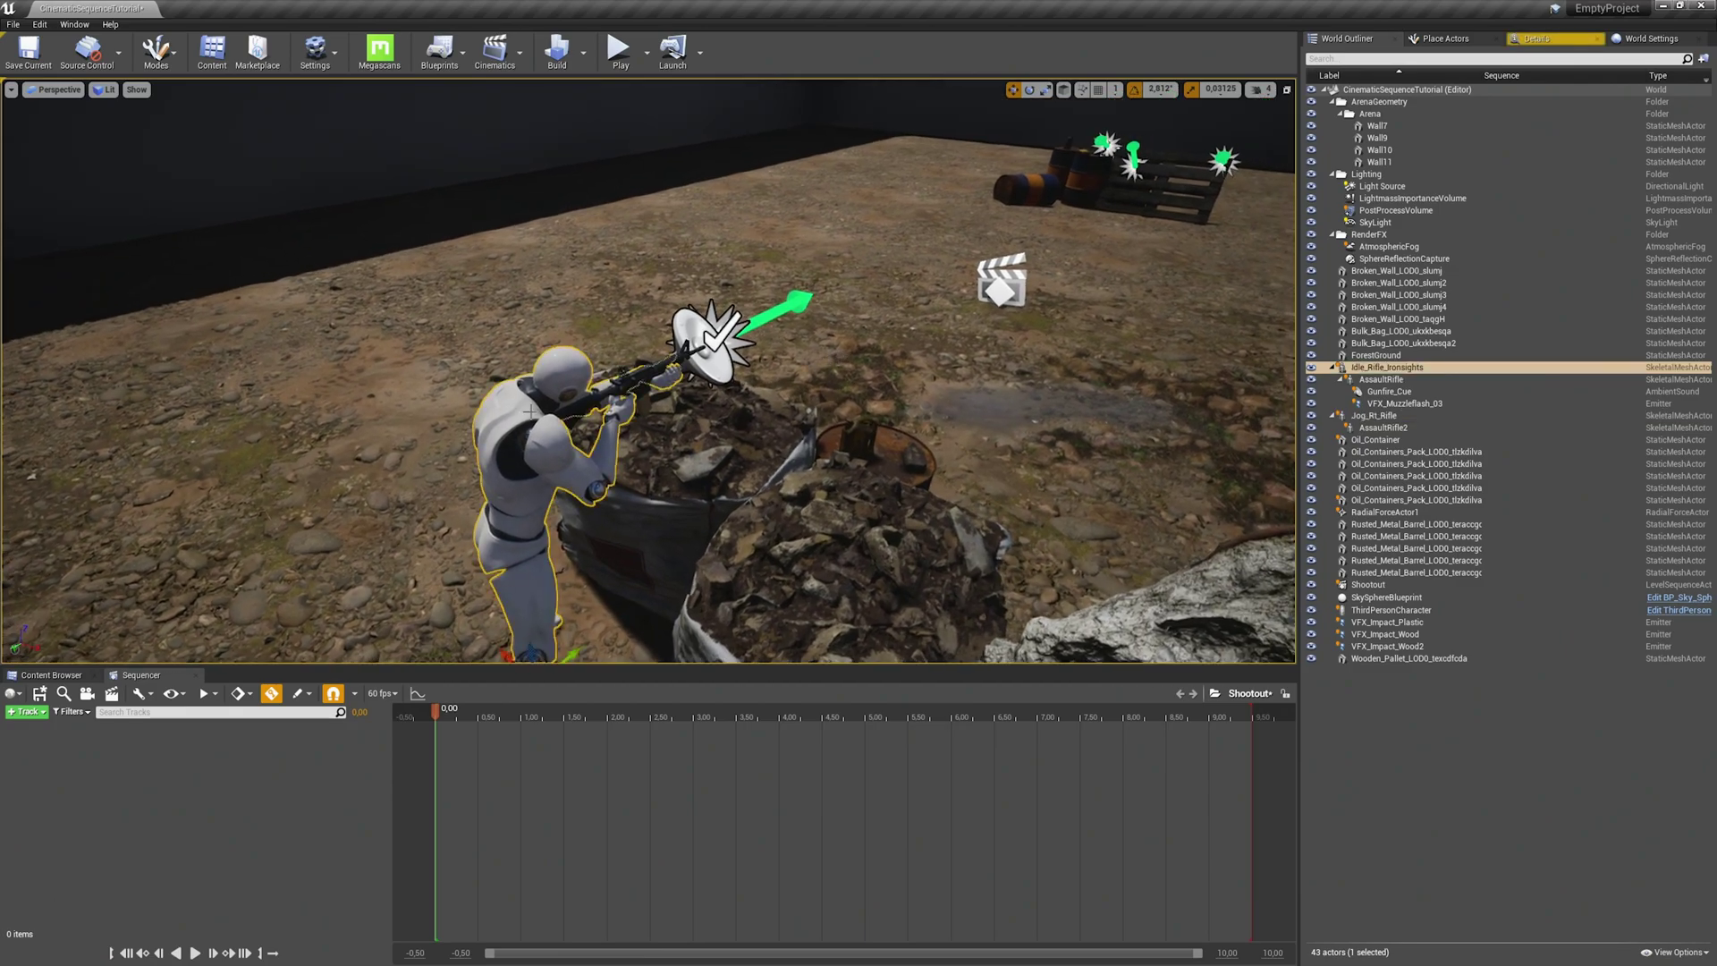
right_click(171, 776)
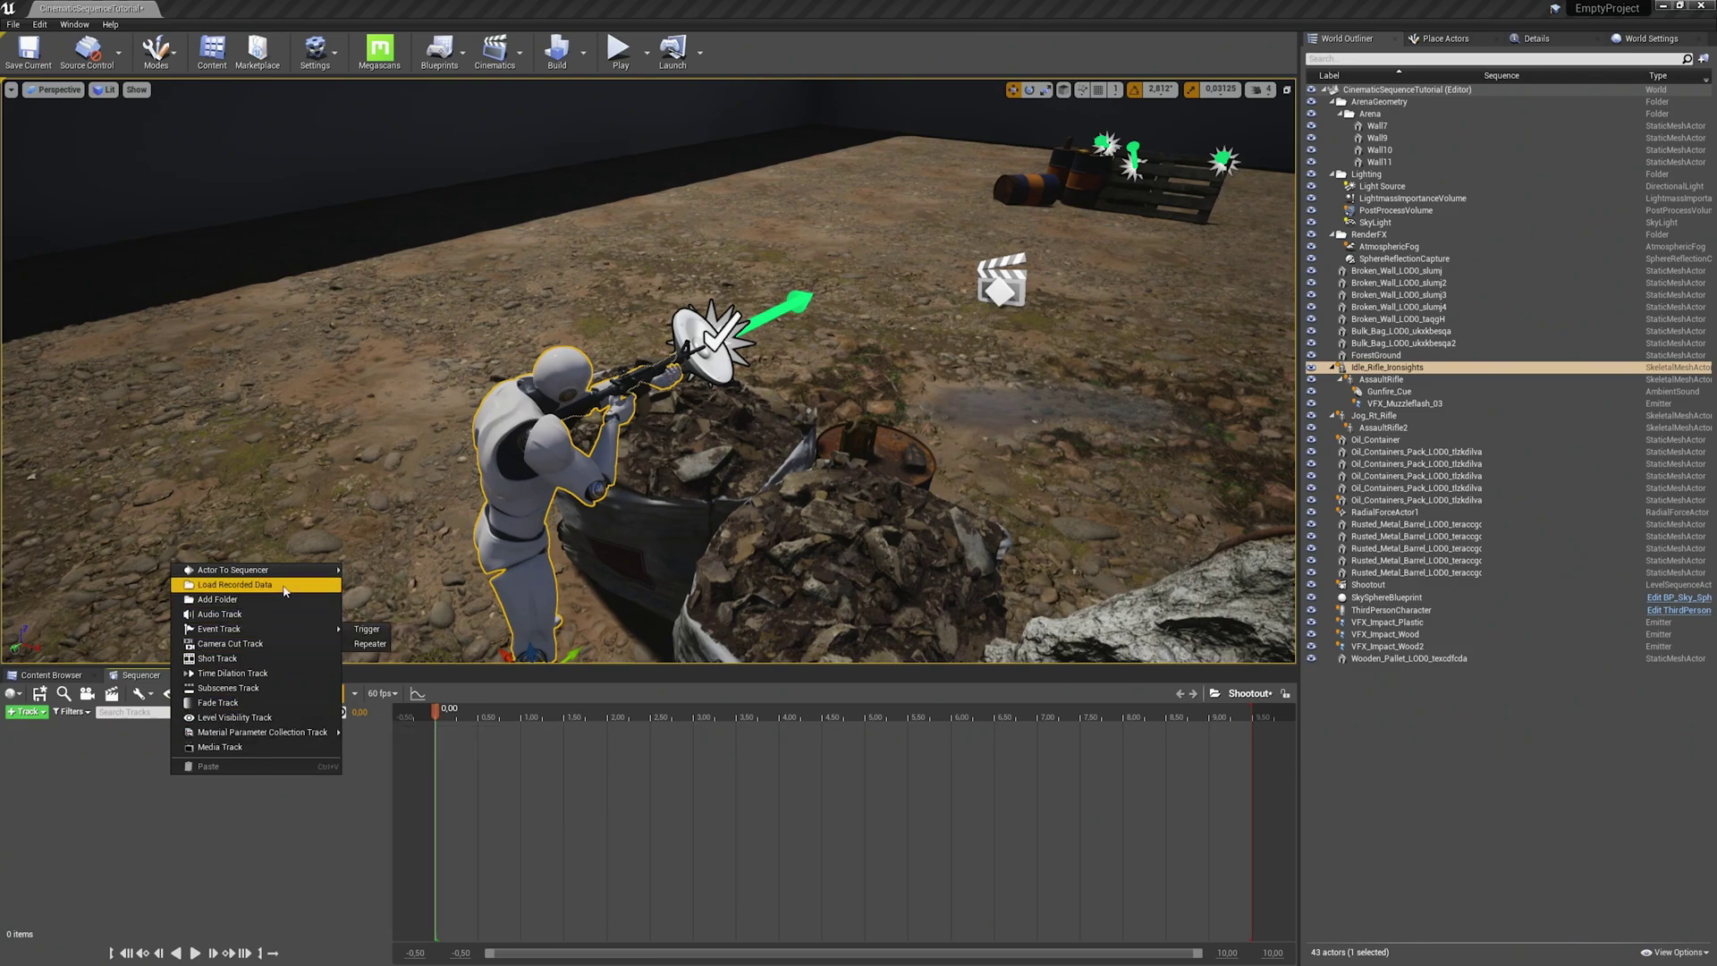
mouse_move(231, 578)
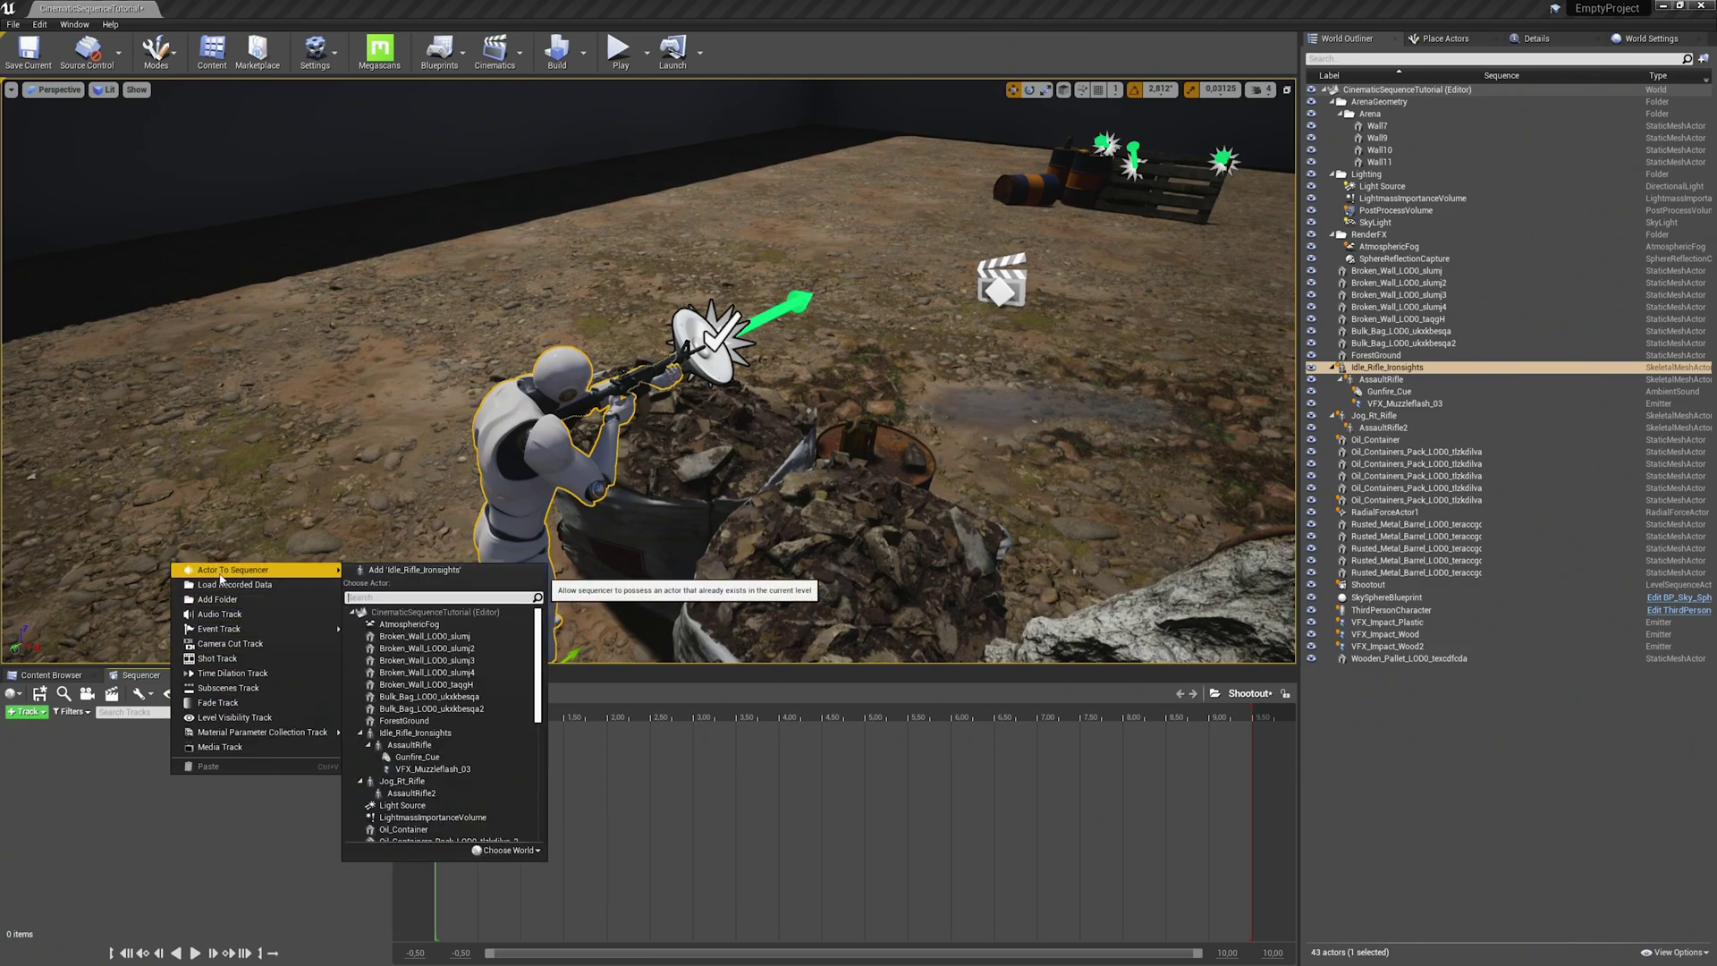
left_click(435, 574)
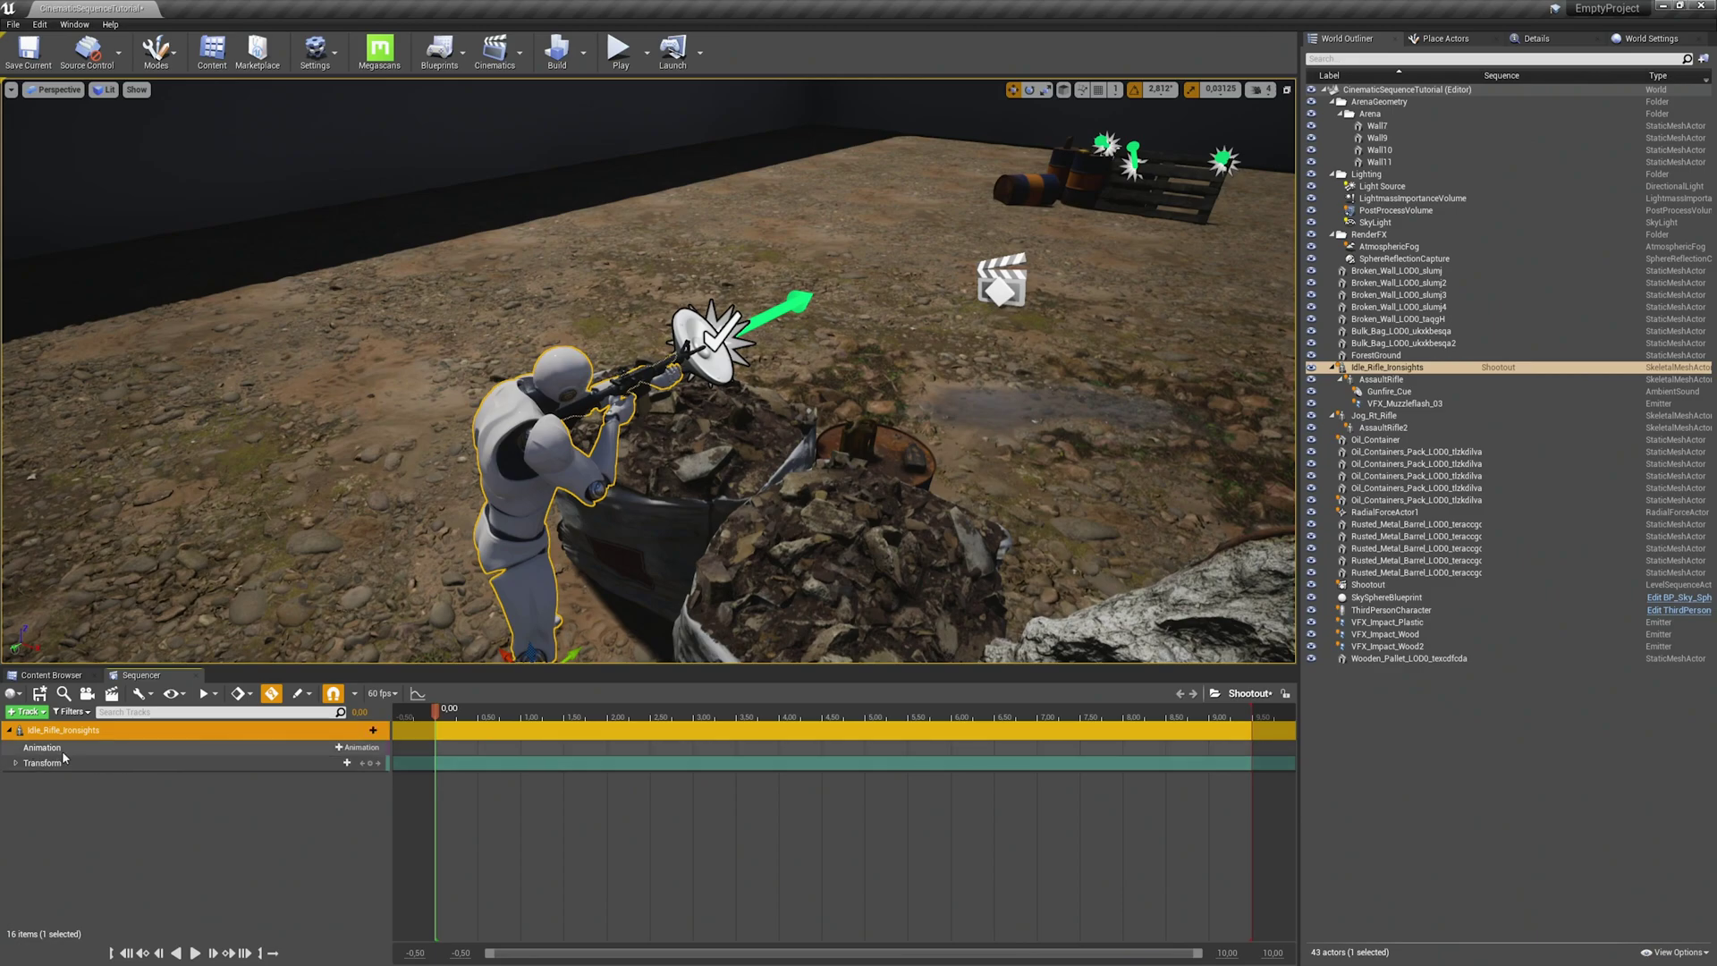
- Add the standing Idle_Rifle_Ironsights animation to the mannequin's Animation track at the start of the sequence
left_click(111, 766)
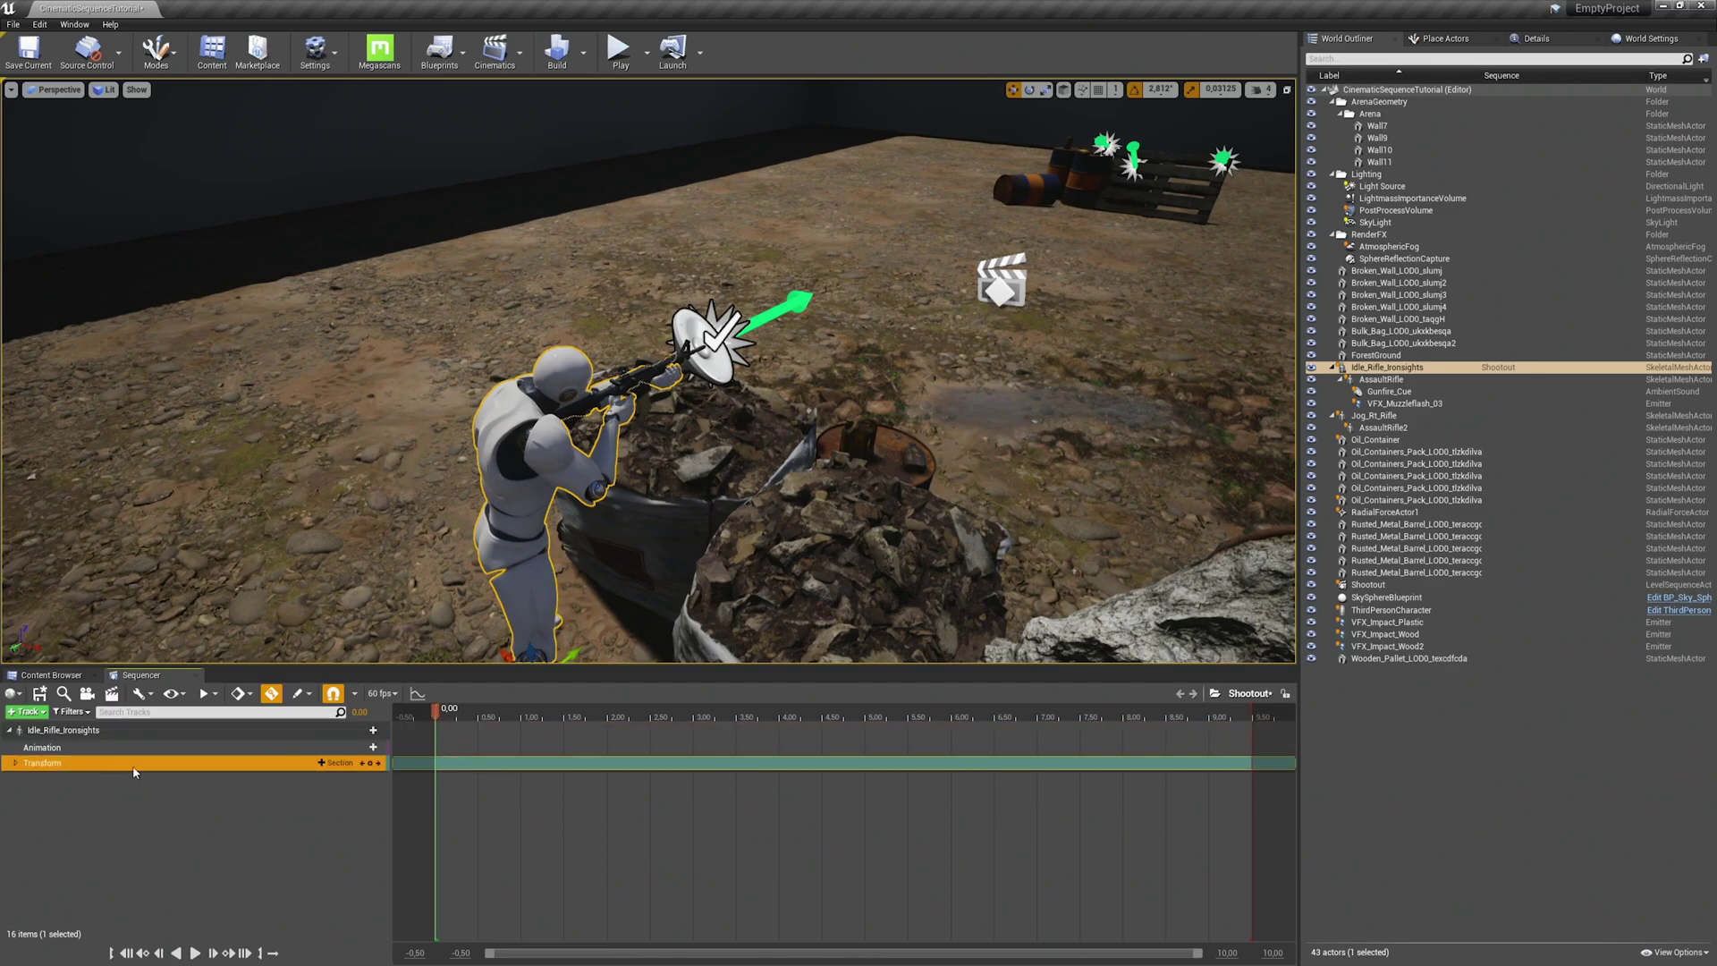
left_click(1556, 41)
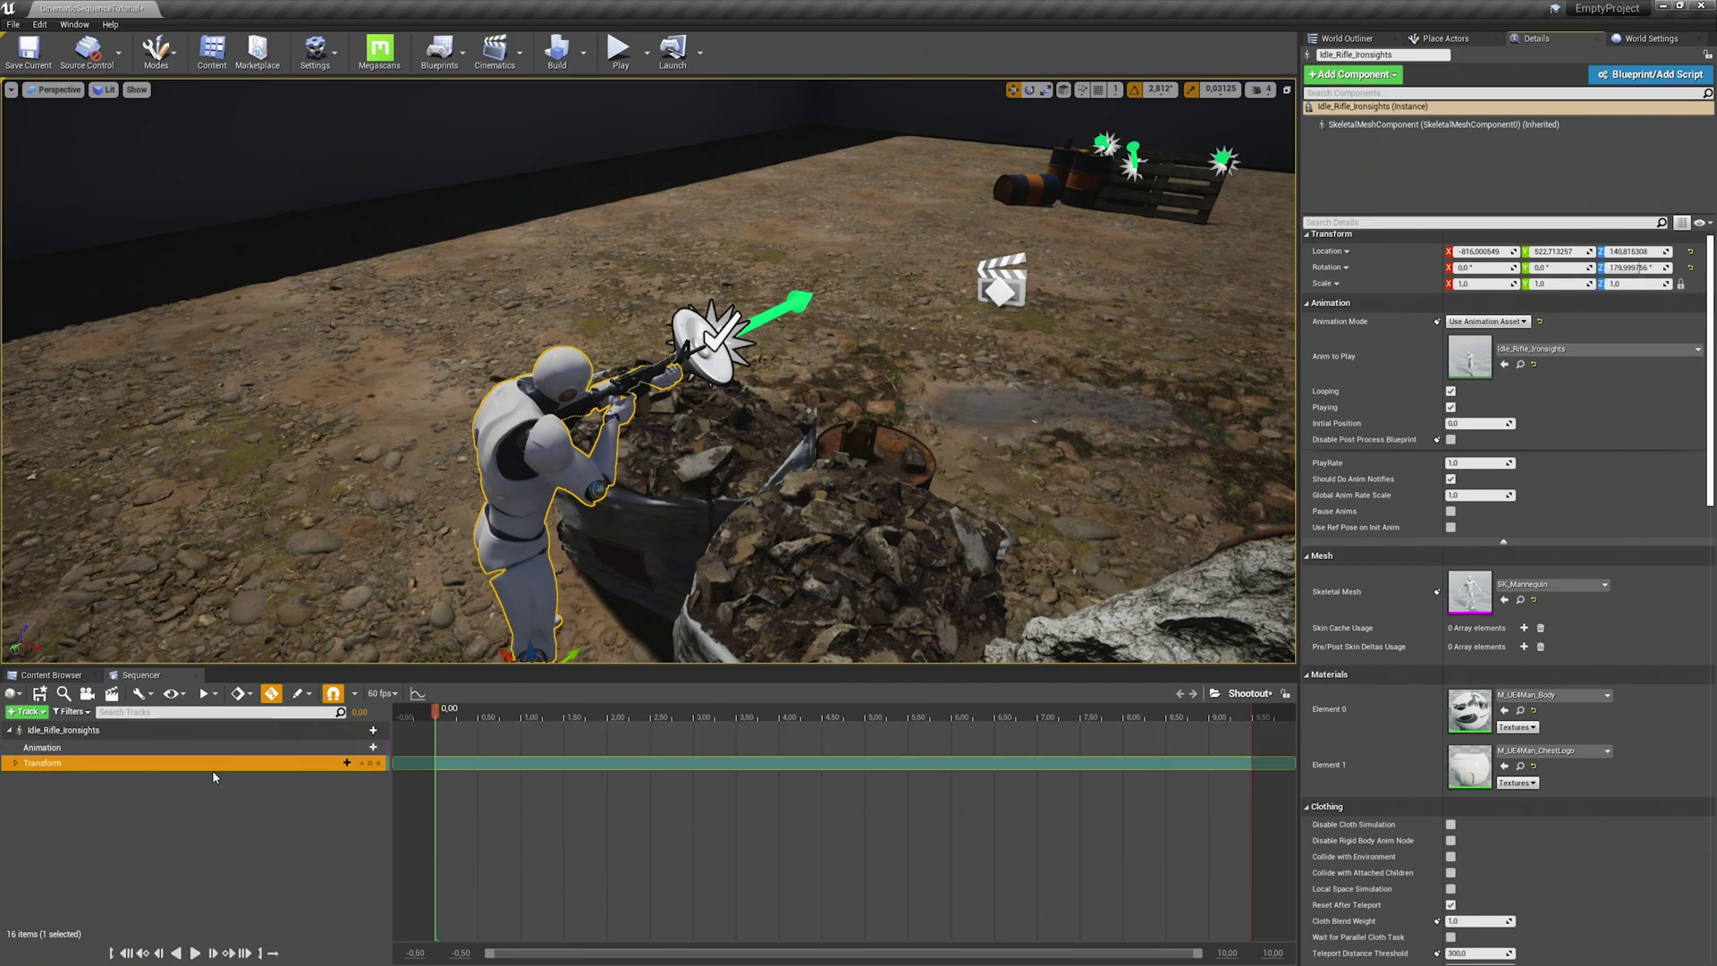
left_click(89, 750)
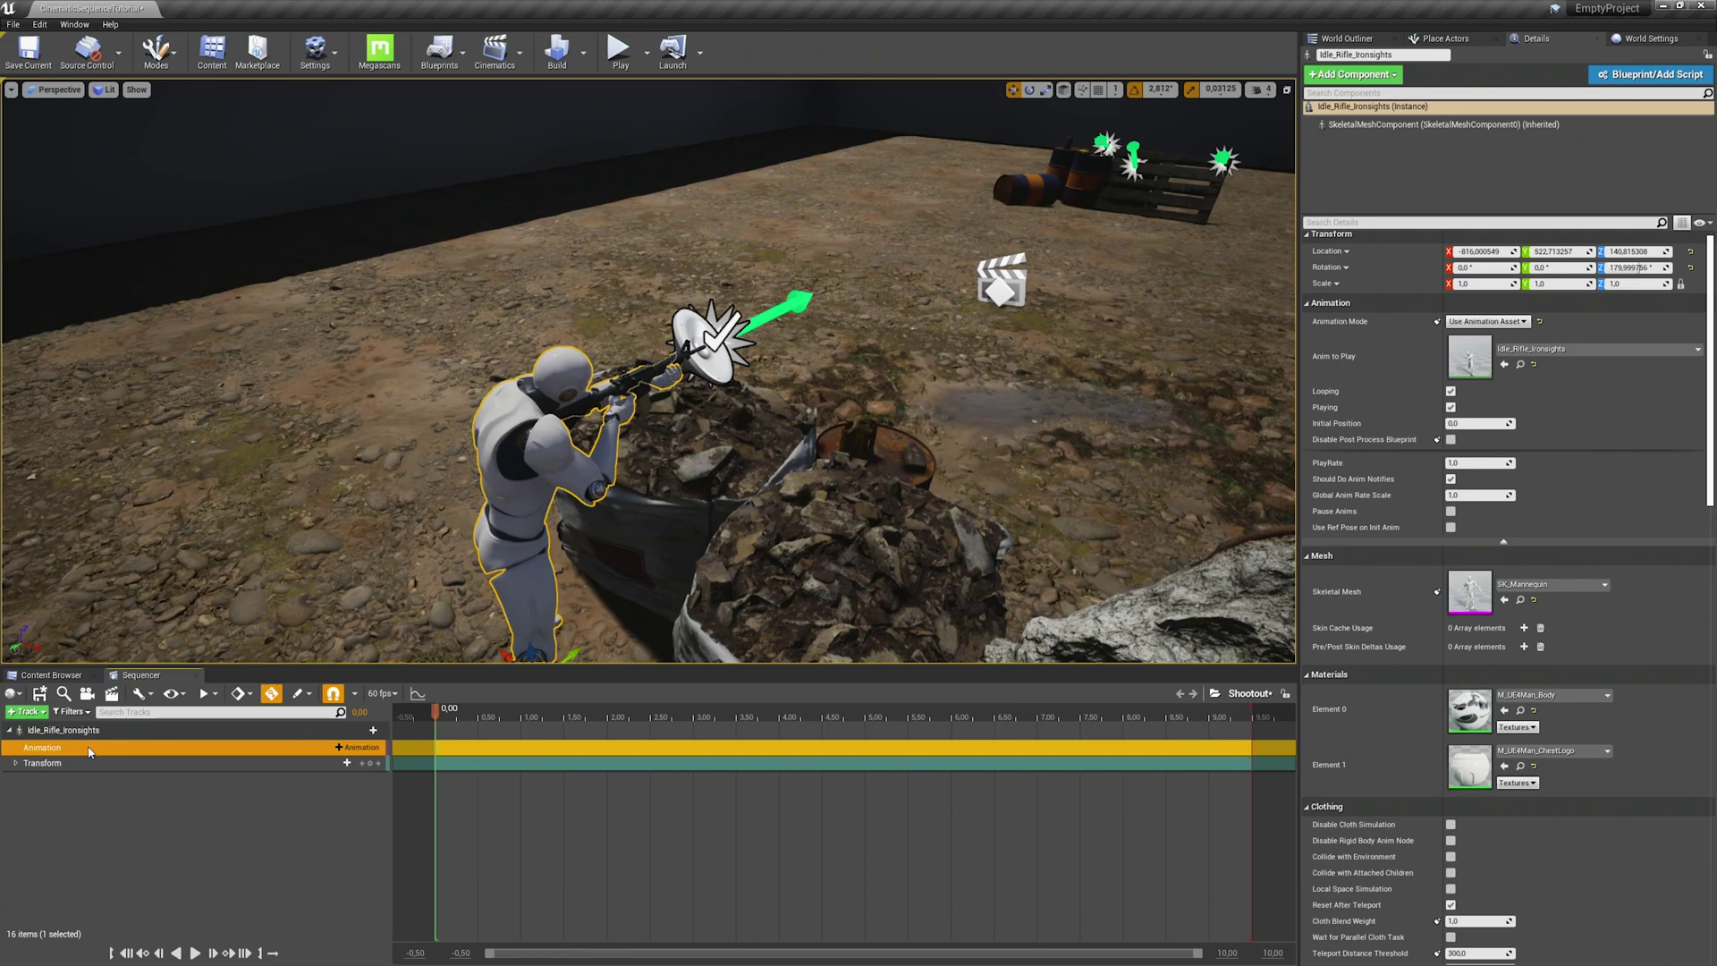
left_click(356, 748)
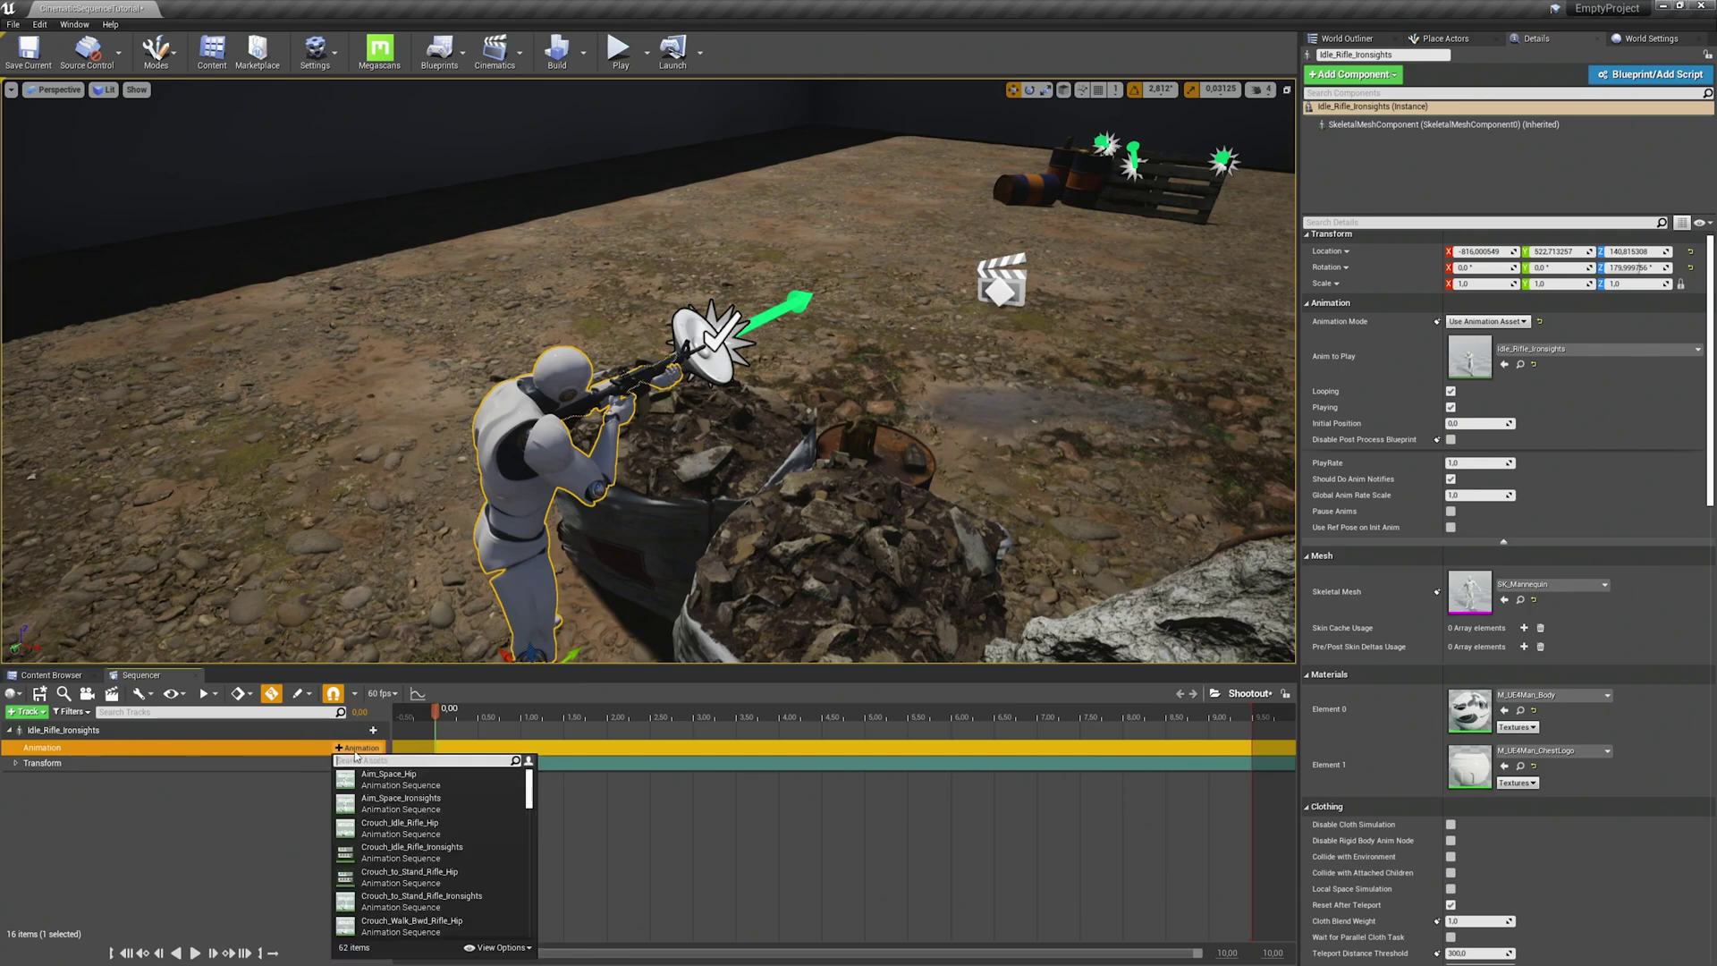
type("idle")
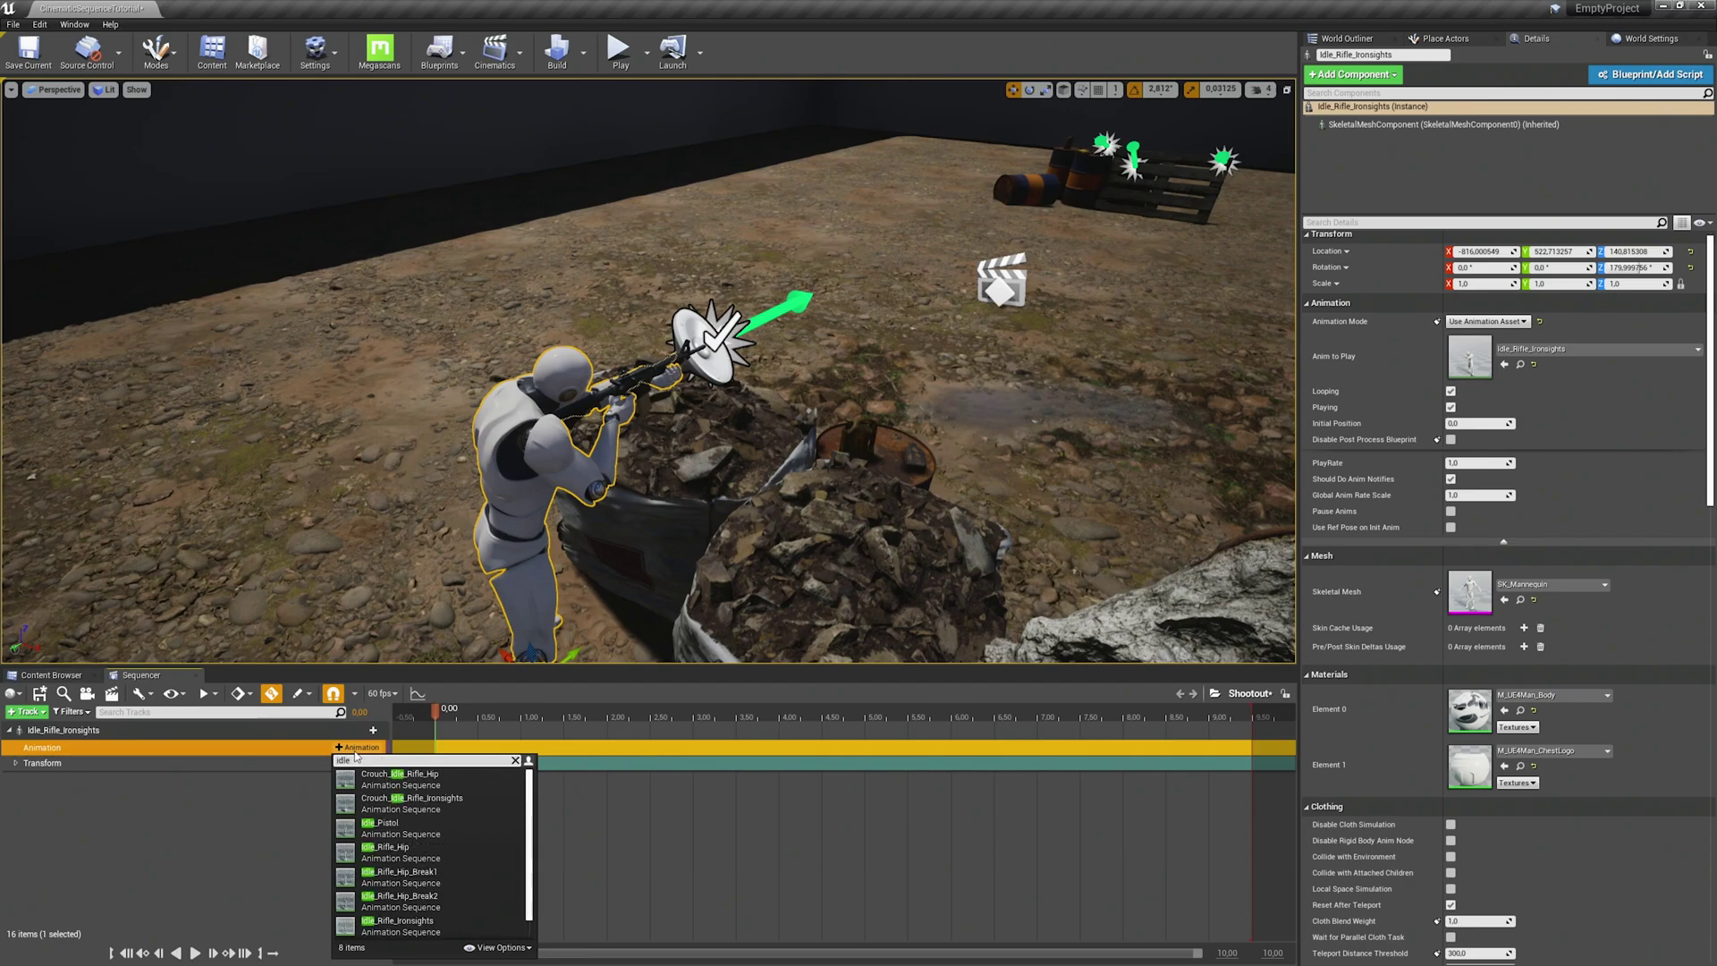
type("_rifle_i")
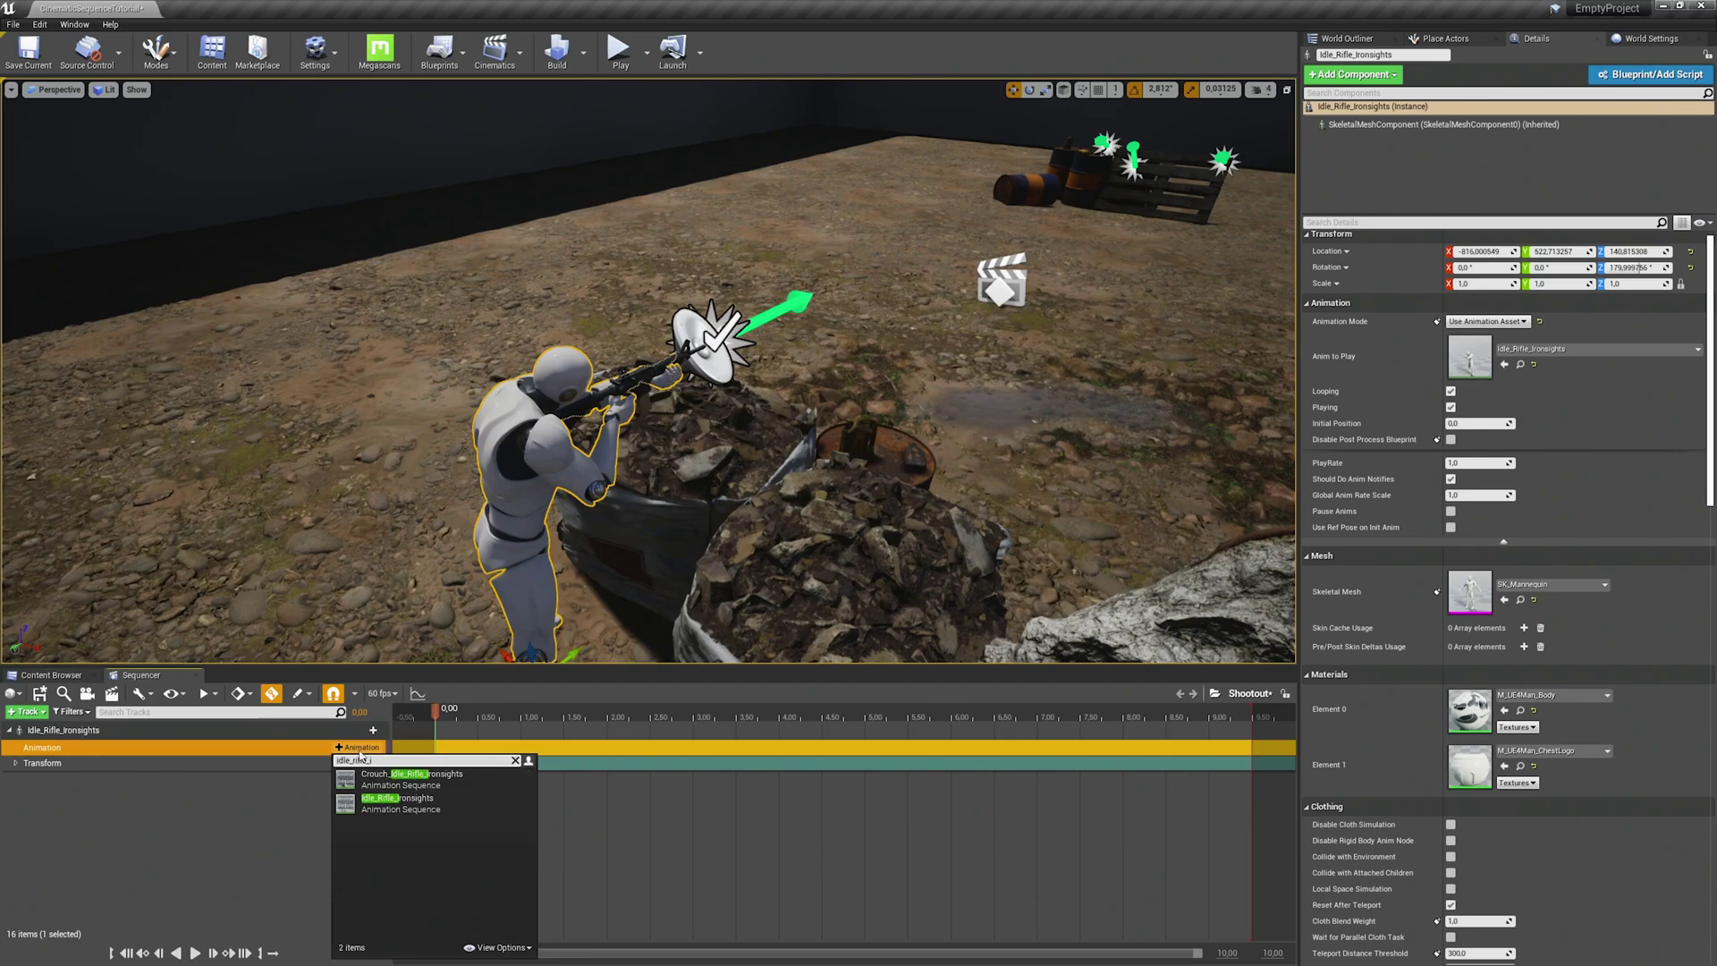
left_click(416, 803)
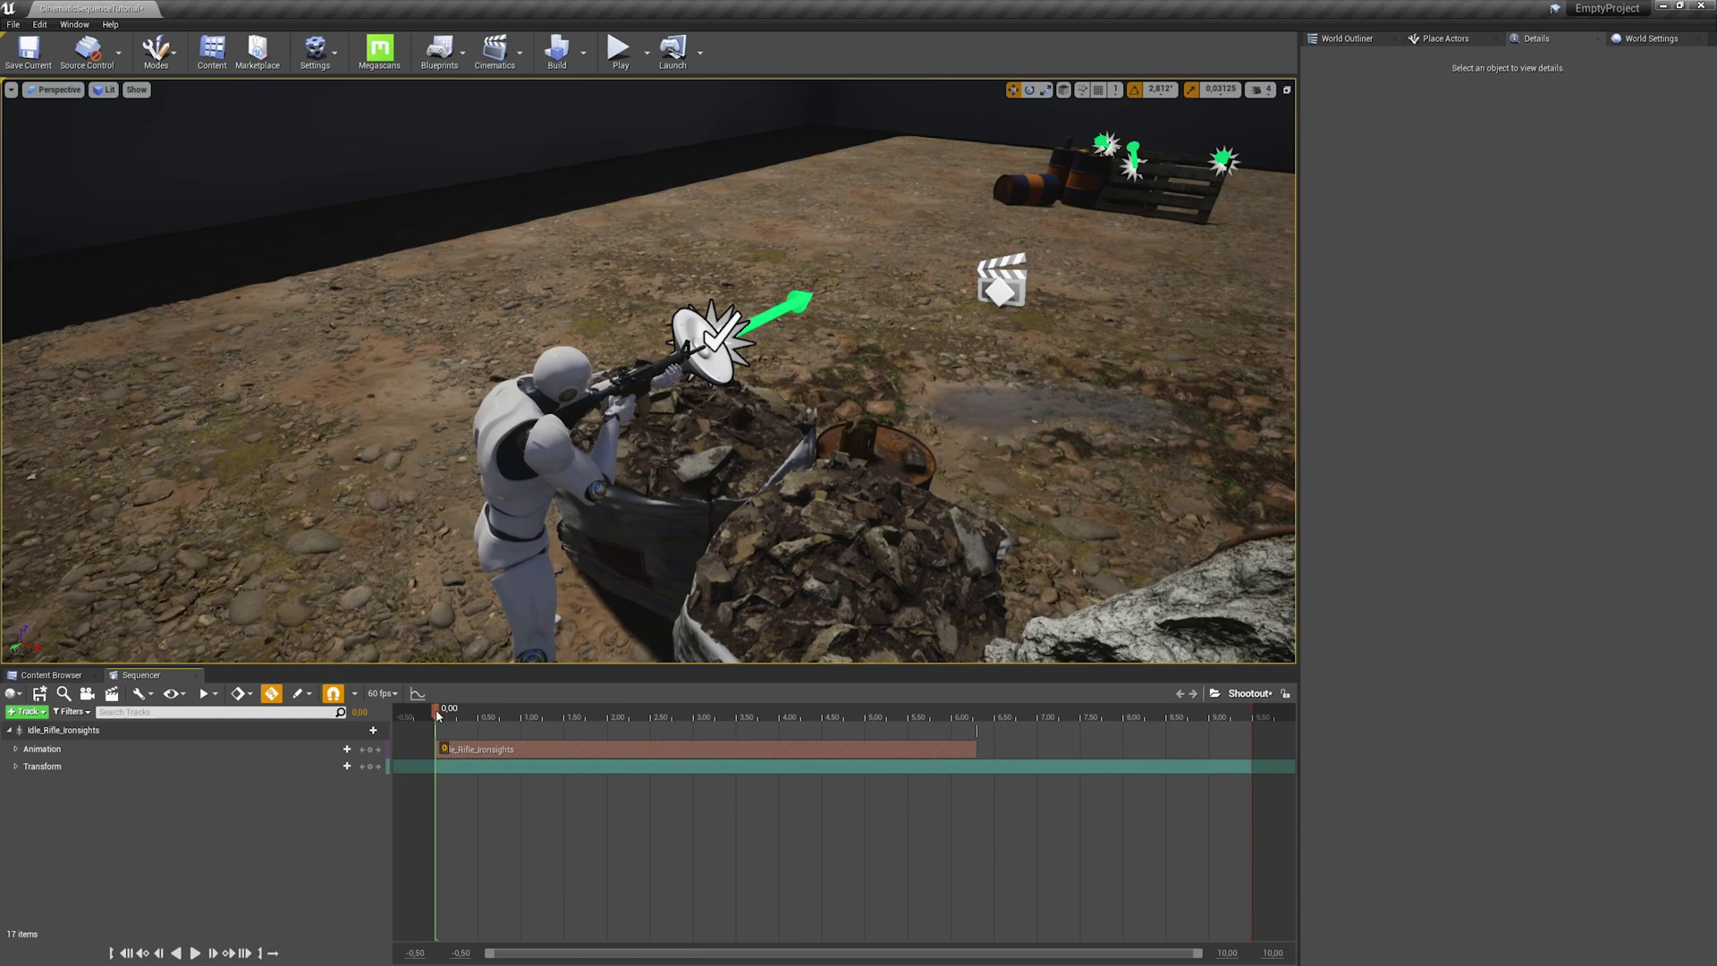
- Extend the Idle_Rifle_Ironsights animation section to about 9 seconds and scrub the playhead to 1.00
mouse_move(437, 714)
left_mouse_down()
mouse_move(891, 718)
mouse_move(440, 711)
left_mouse_up()
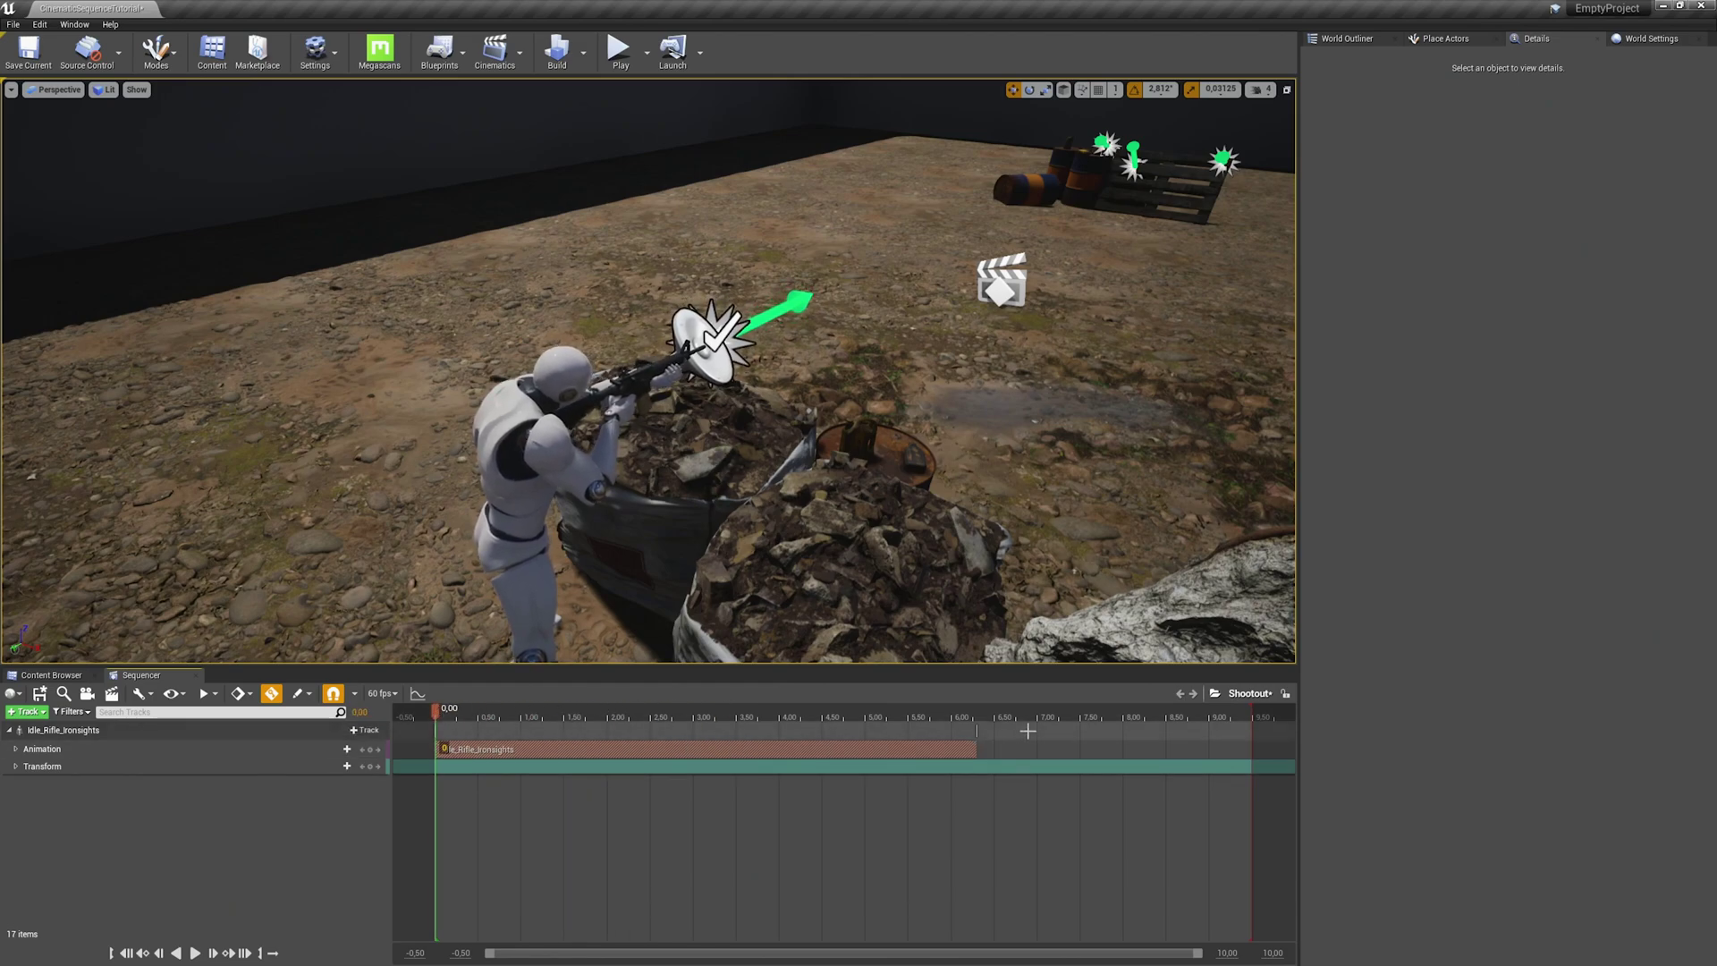
left_click_drag(975, 750, 1208, 758)
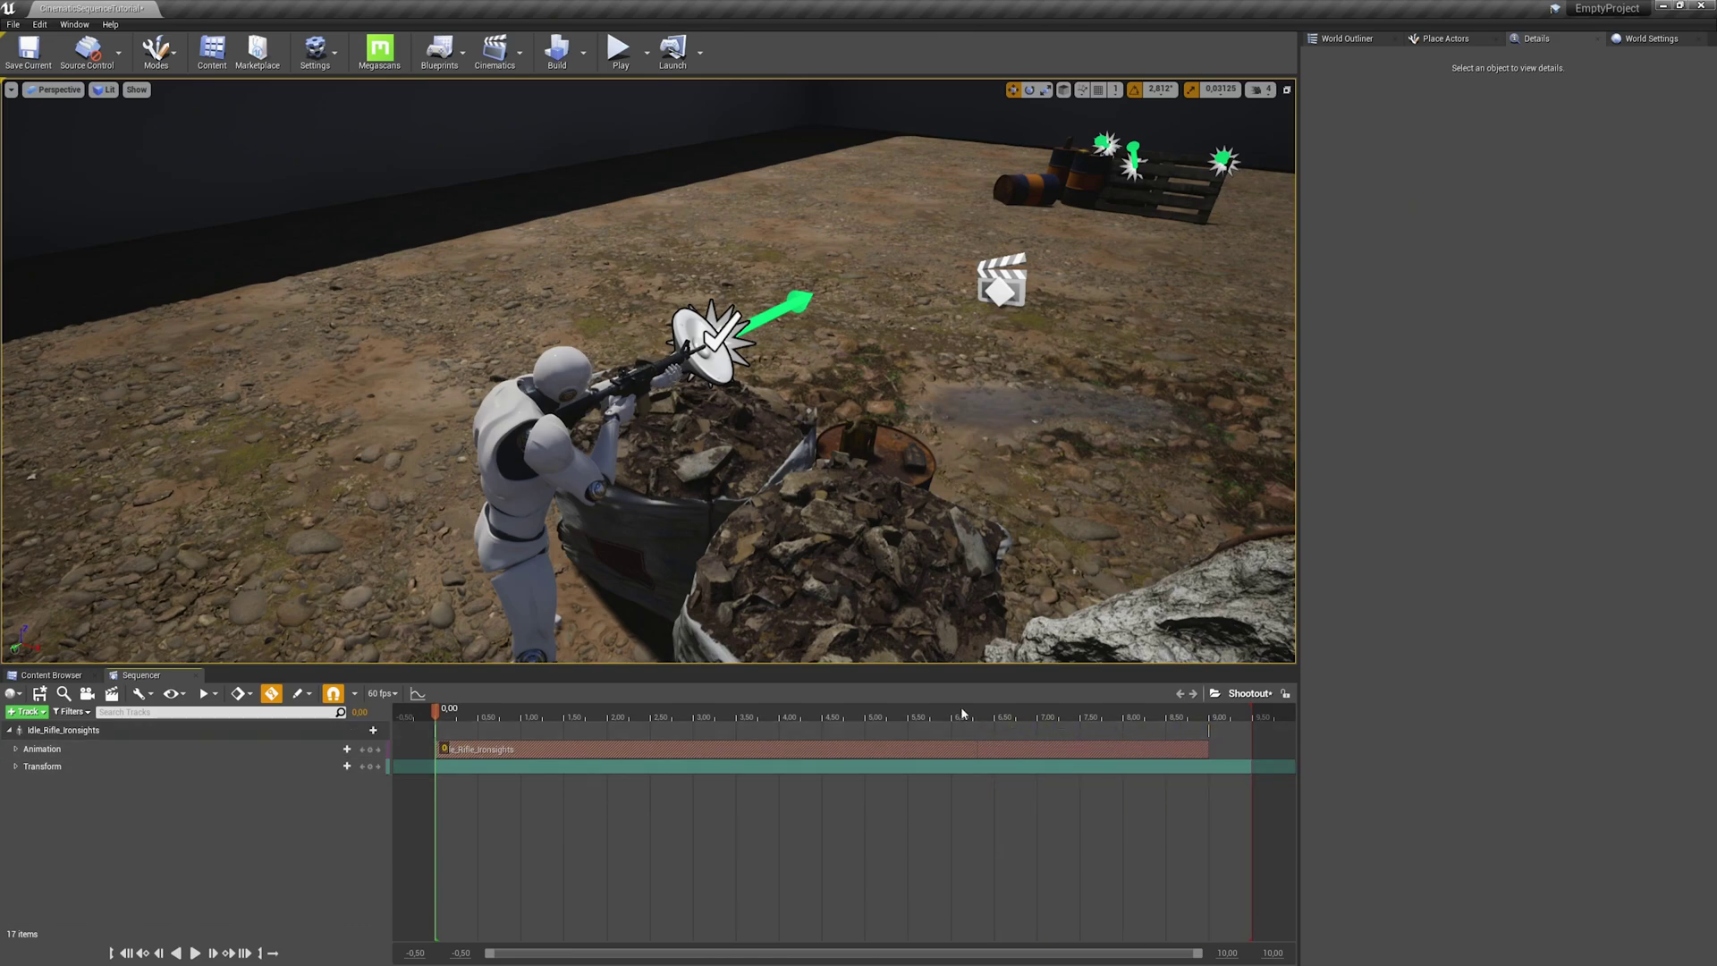
left_click_drag(971, 713, 524, 715)
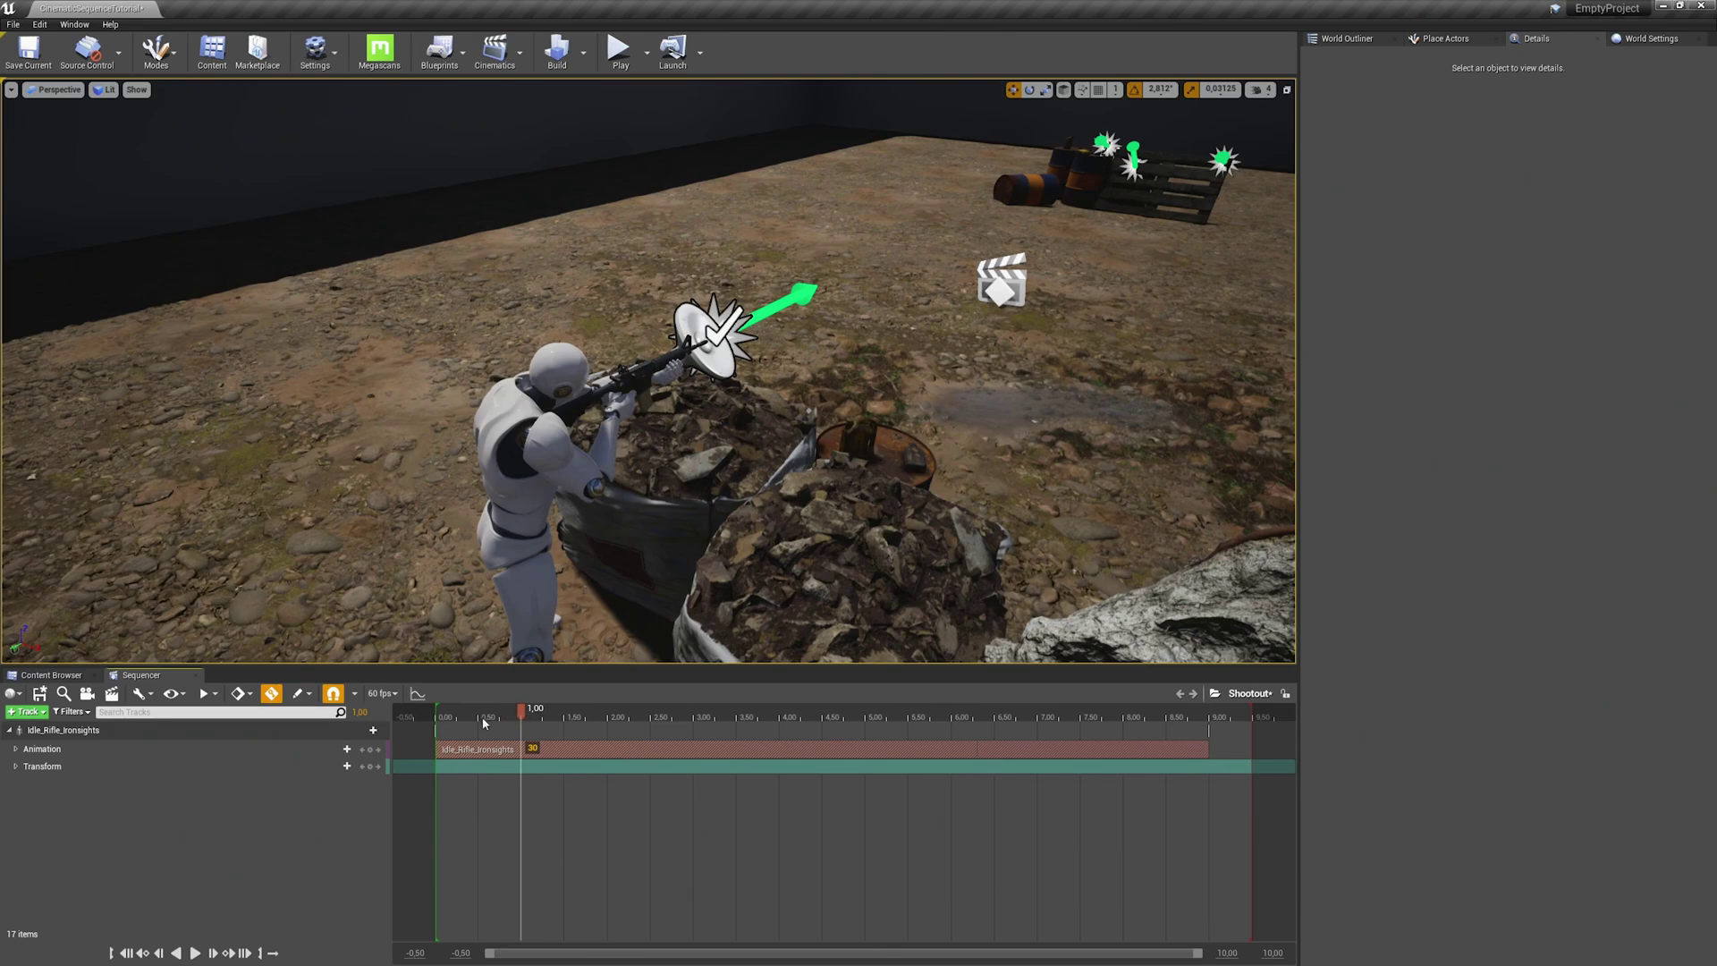
- Create a cine camera with a Camera Cuts track in the sequence, and delete the Cine Camera Actor
left_click(88, 699)
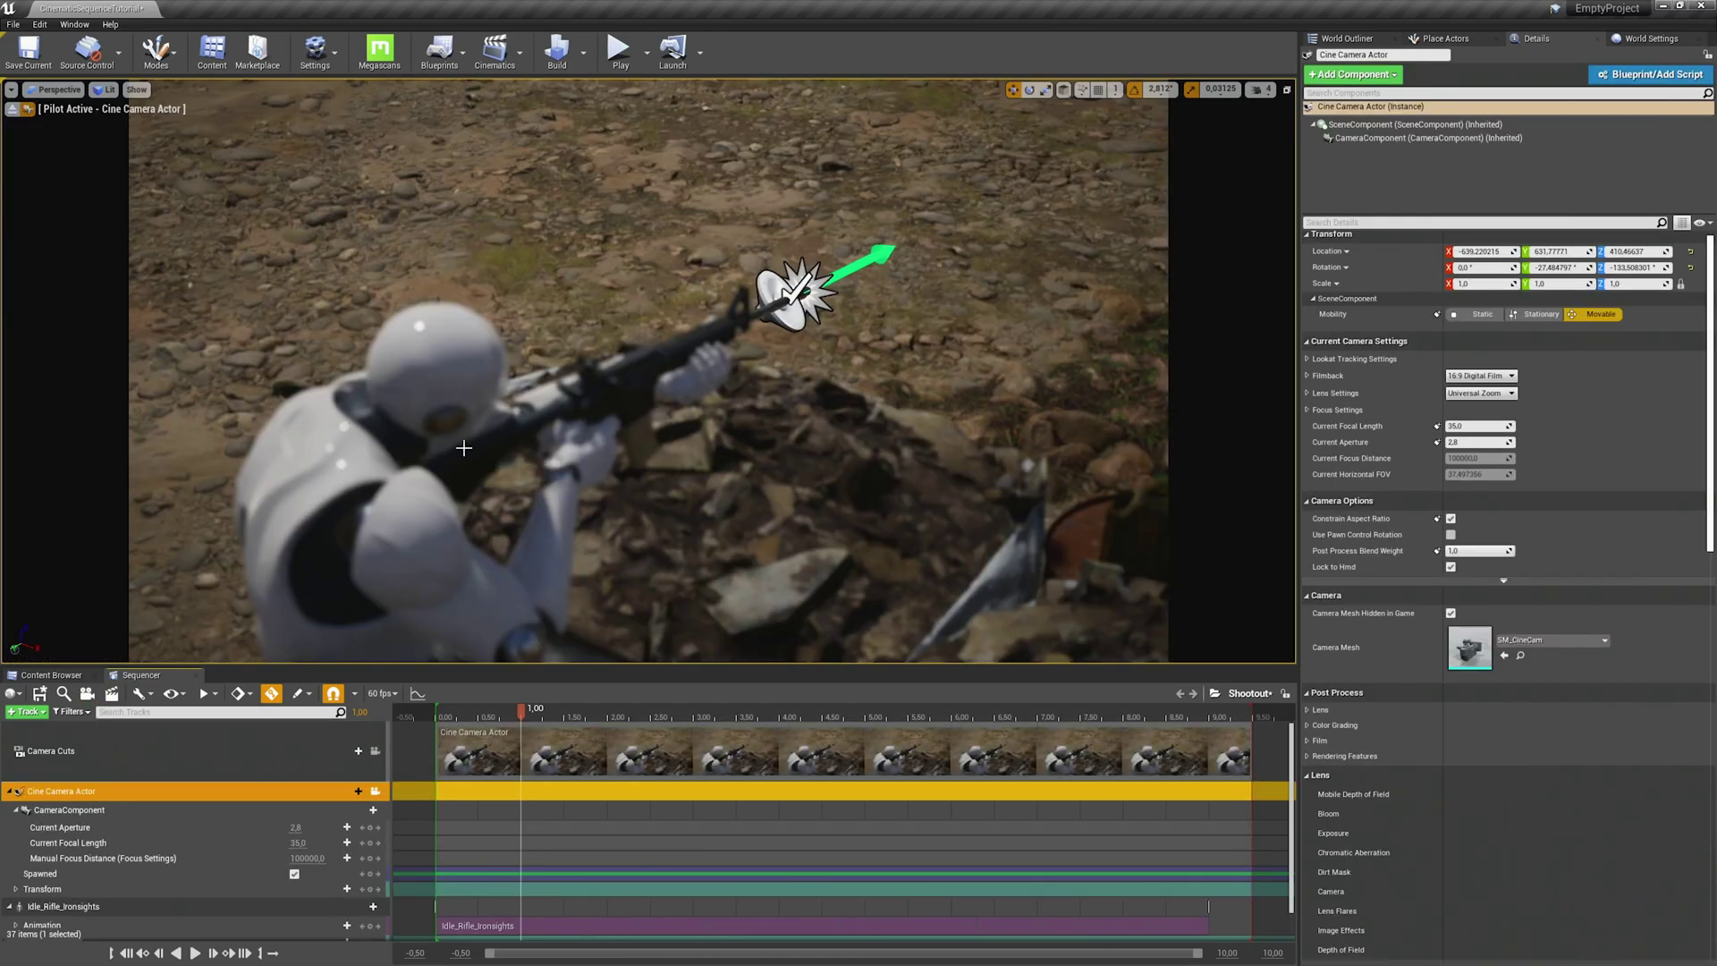
left_click(13, 109)
right_click_drag(534, 411, 602, 437)
key("s")
key("Delete")
- Find the standard Camera among the placeable actors and place it in the scene beside the aiming mannequin
mouse_move(819, 489)
right_mouse_down()
mouse_move(850, 506)
mouse_move(825, 514)
right_mouse_up()
key("w")
left_click(1446, 39)
left_click(1341, 56)
type("for")
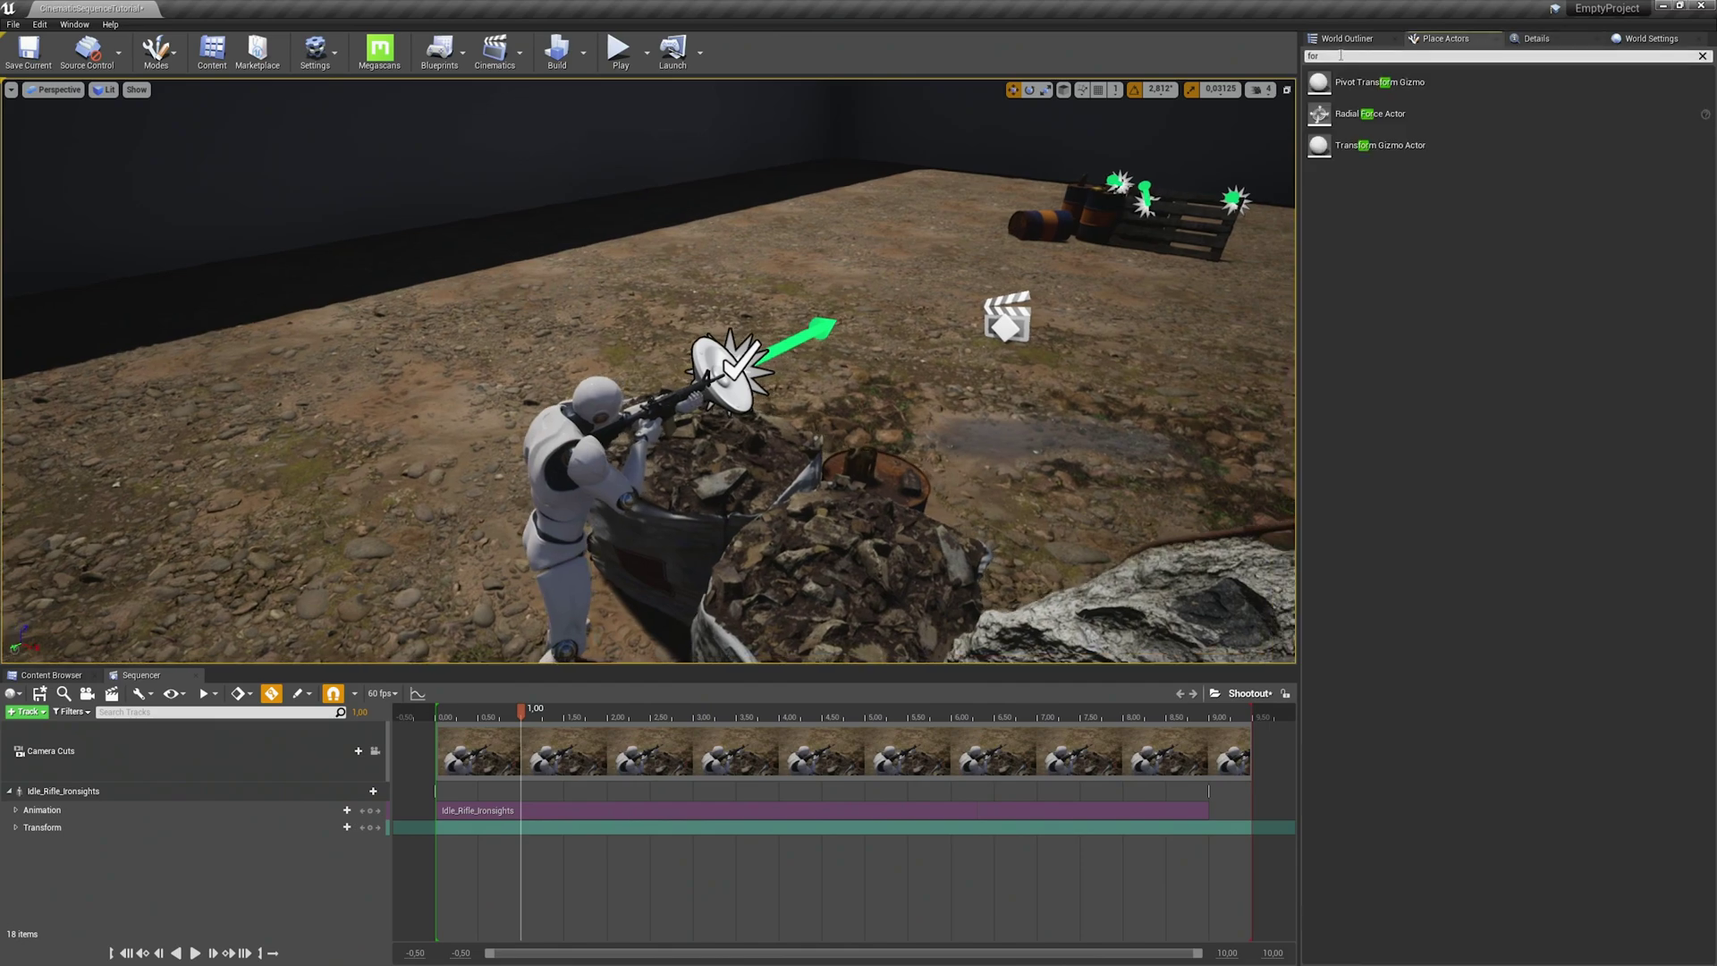
key("BackSpace")
key("BackSpace")
key("BackSpace")
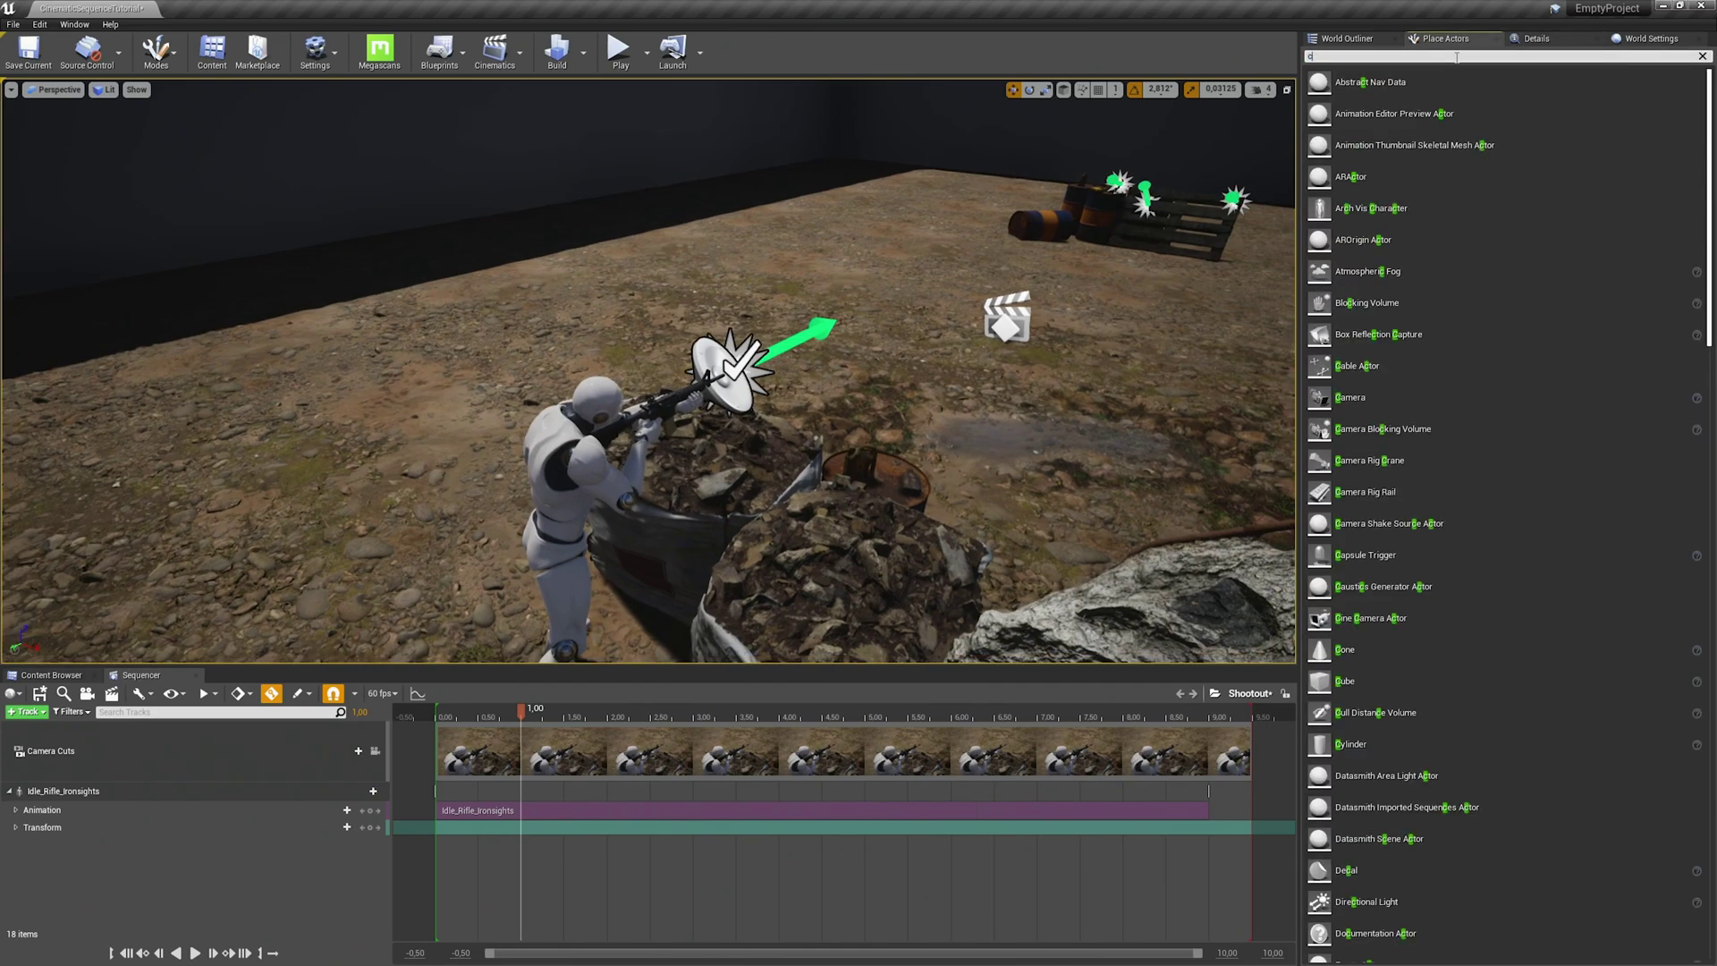
type("camer")
left_click_drag(1342, 82, 716, 572)
left_click_drag(814, 612, 866, 457)
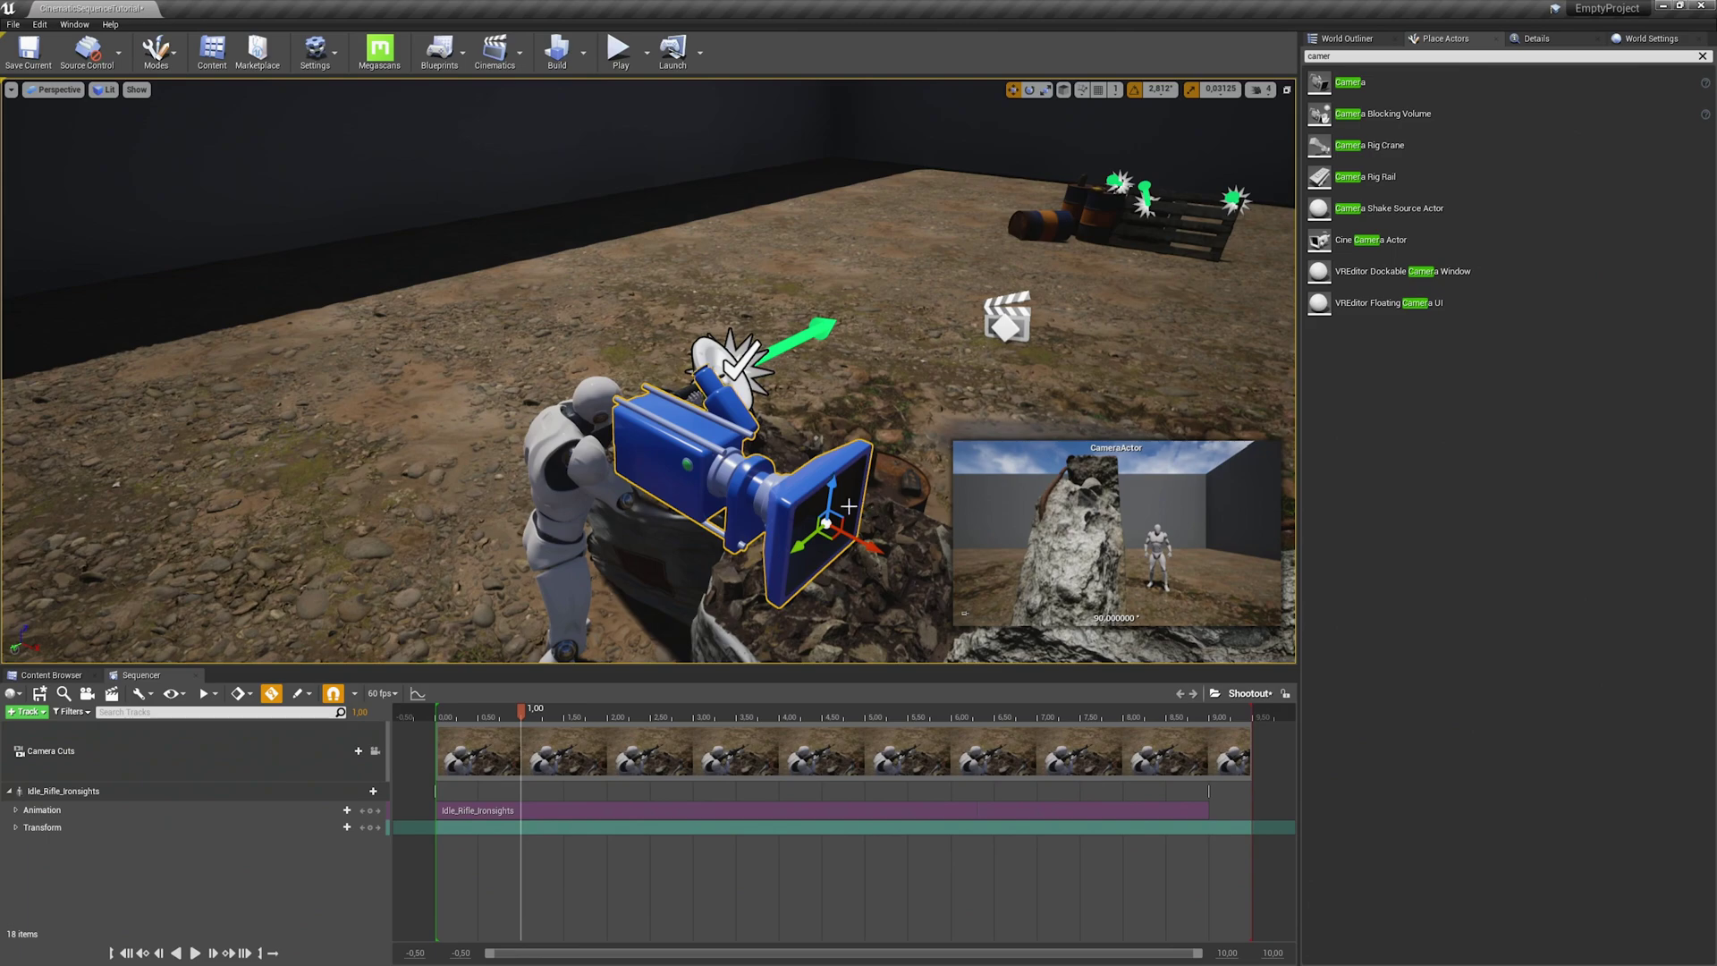
- Add the placed CameraActor to the sequence
right_click(162, 878)
mouse_move(295, 672)
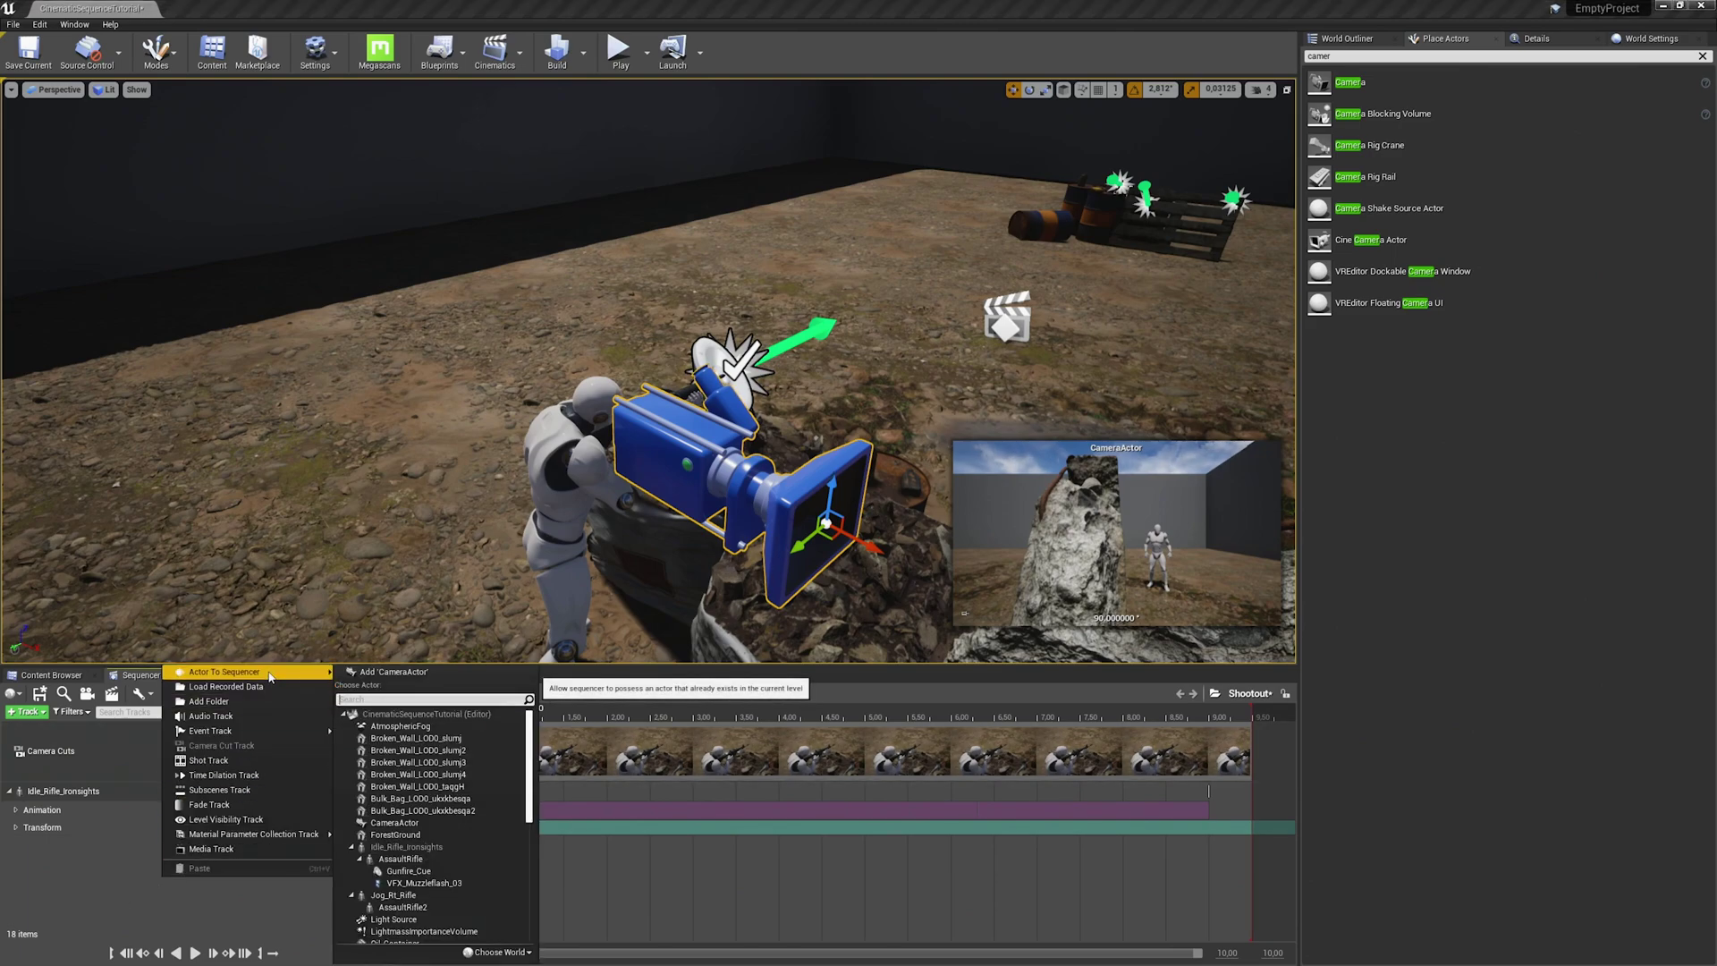
left_click(404, 677)
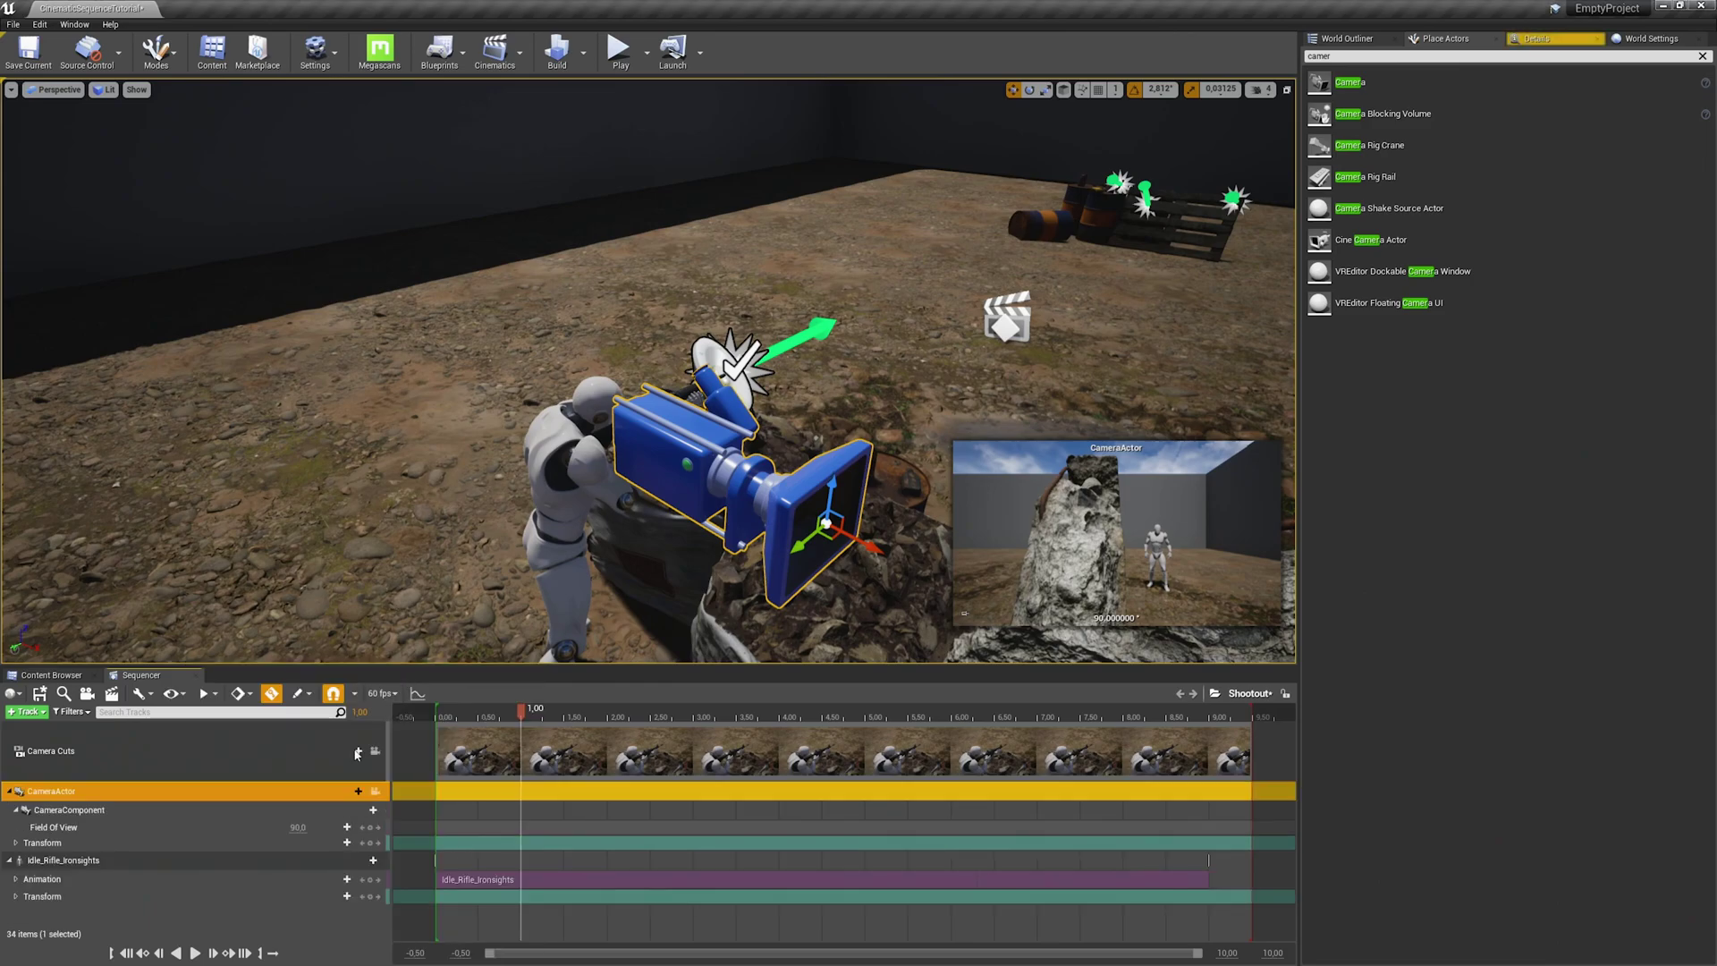
- Delete the old section on the Camera Cuts track and bind CameraActor as its new camera
left_click(455, 748)
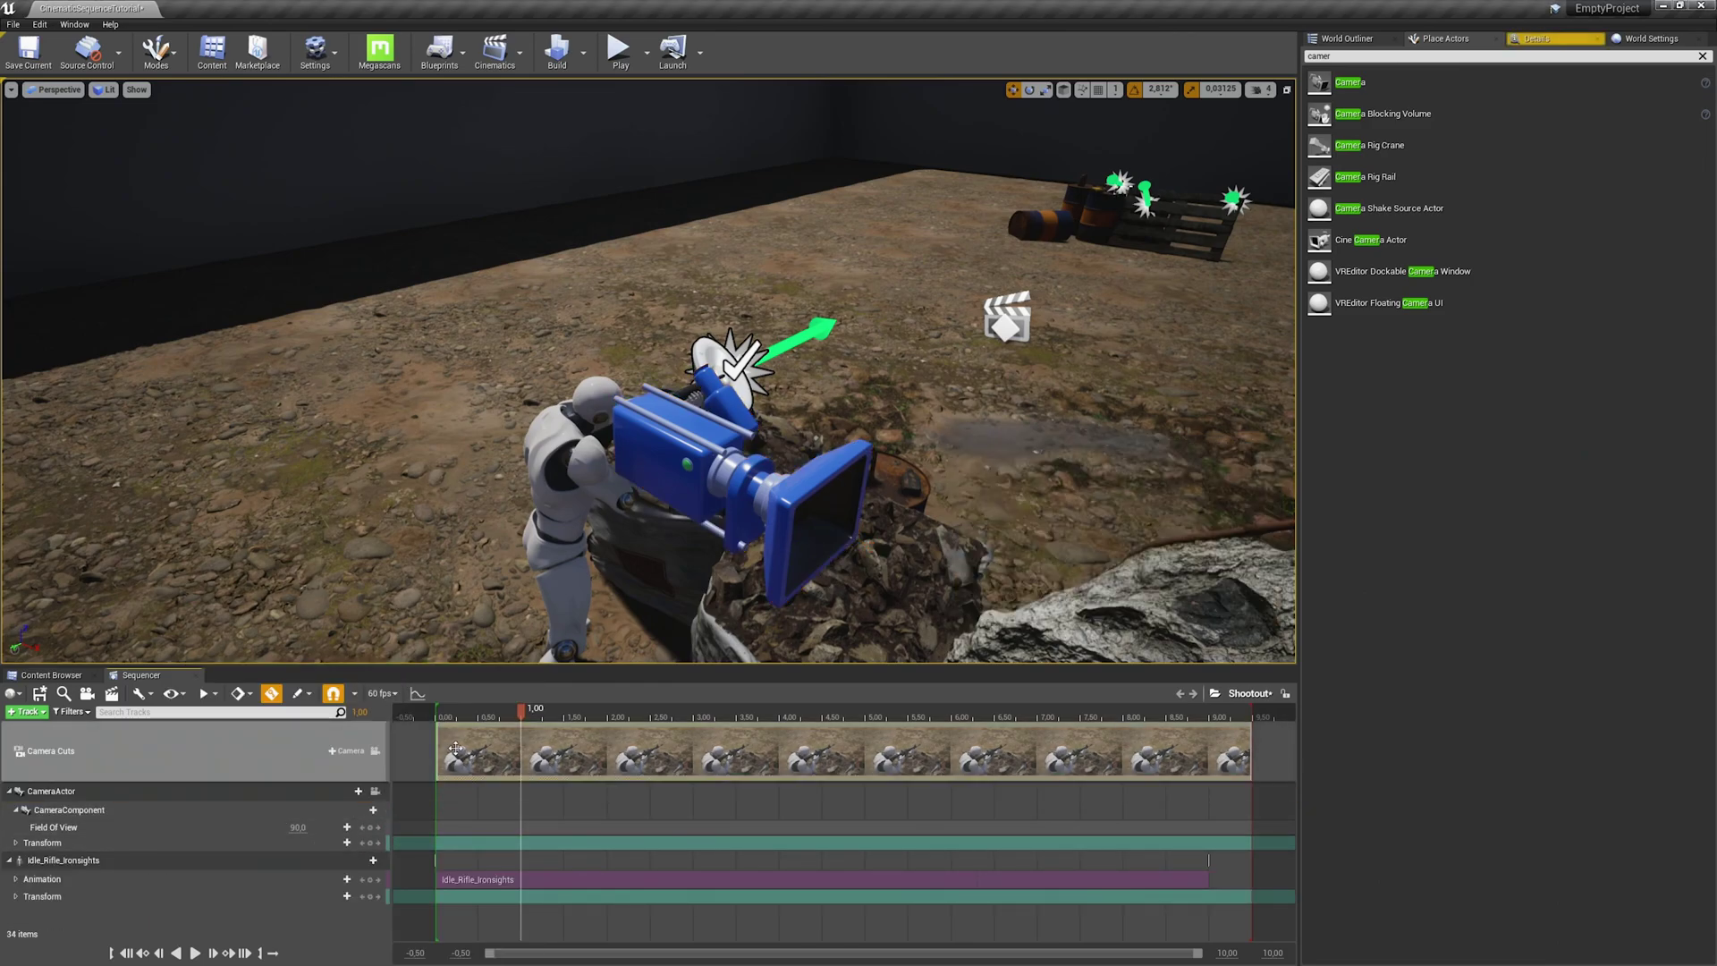
key("Delete")
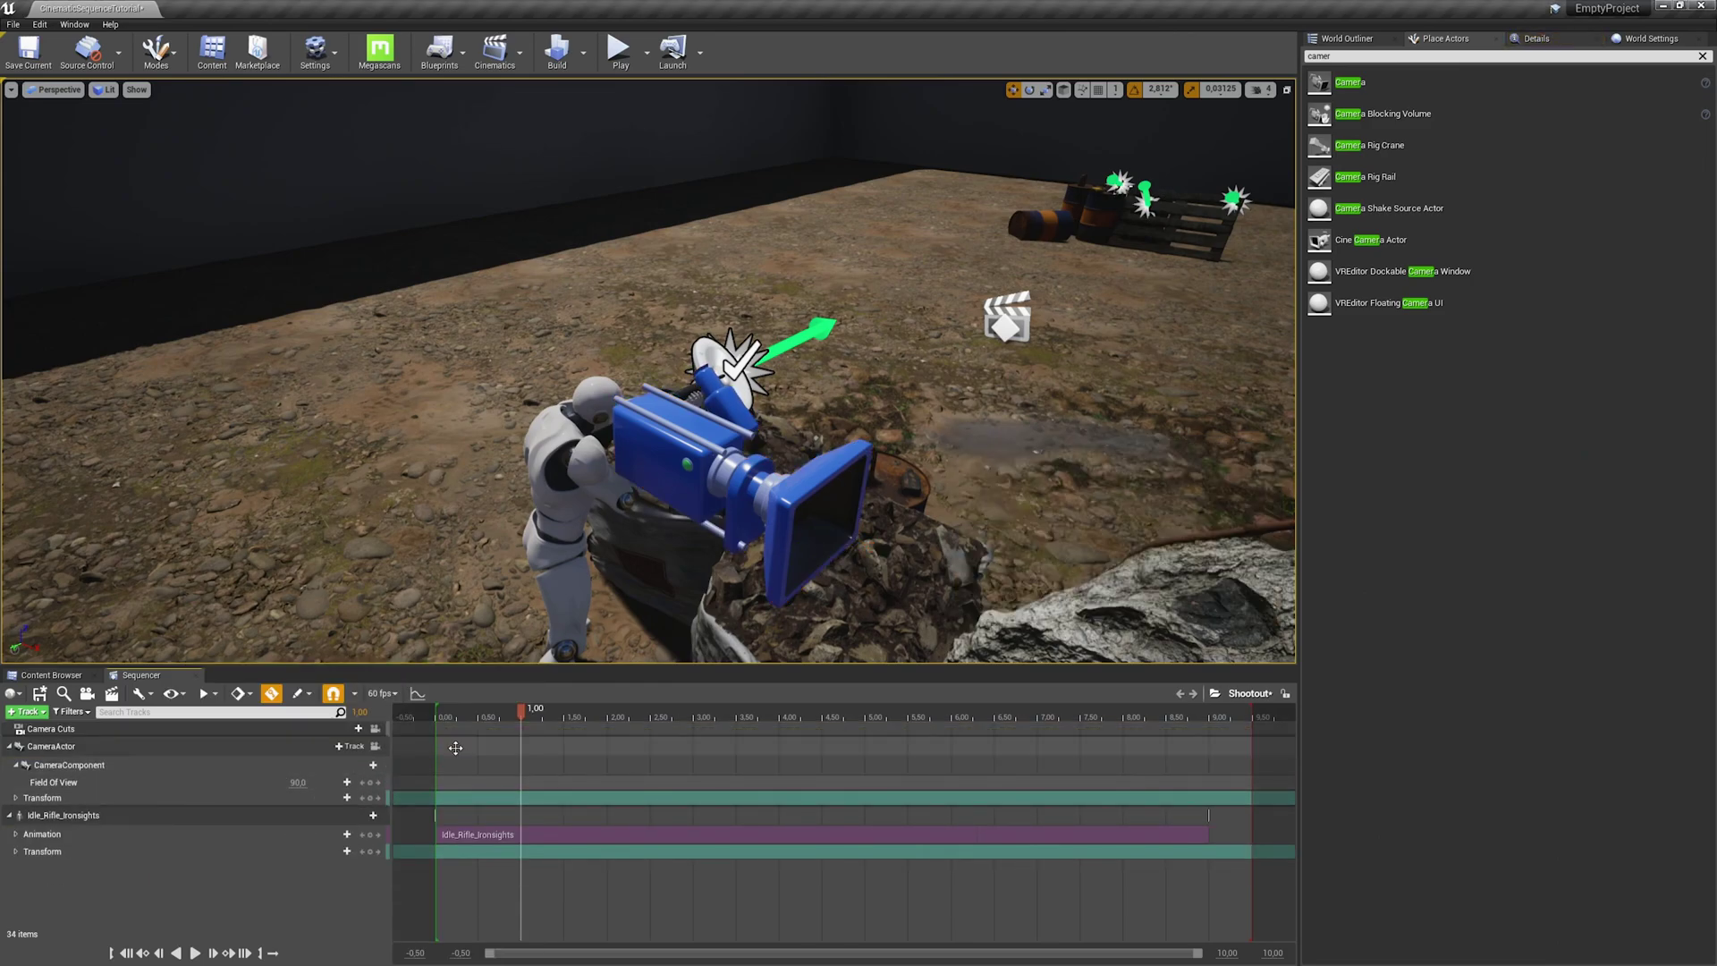
left_click(244, 746)
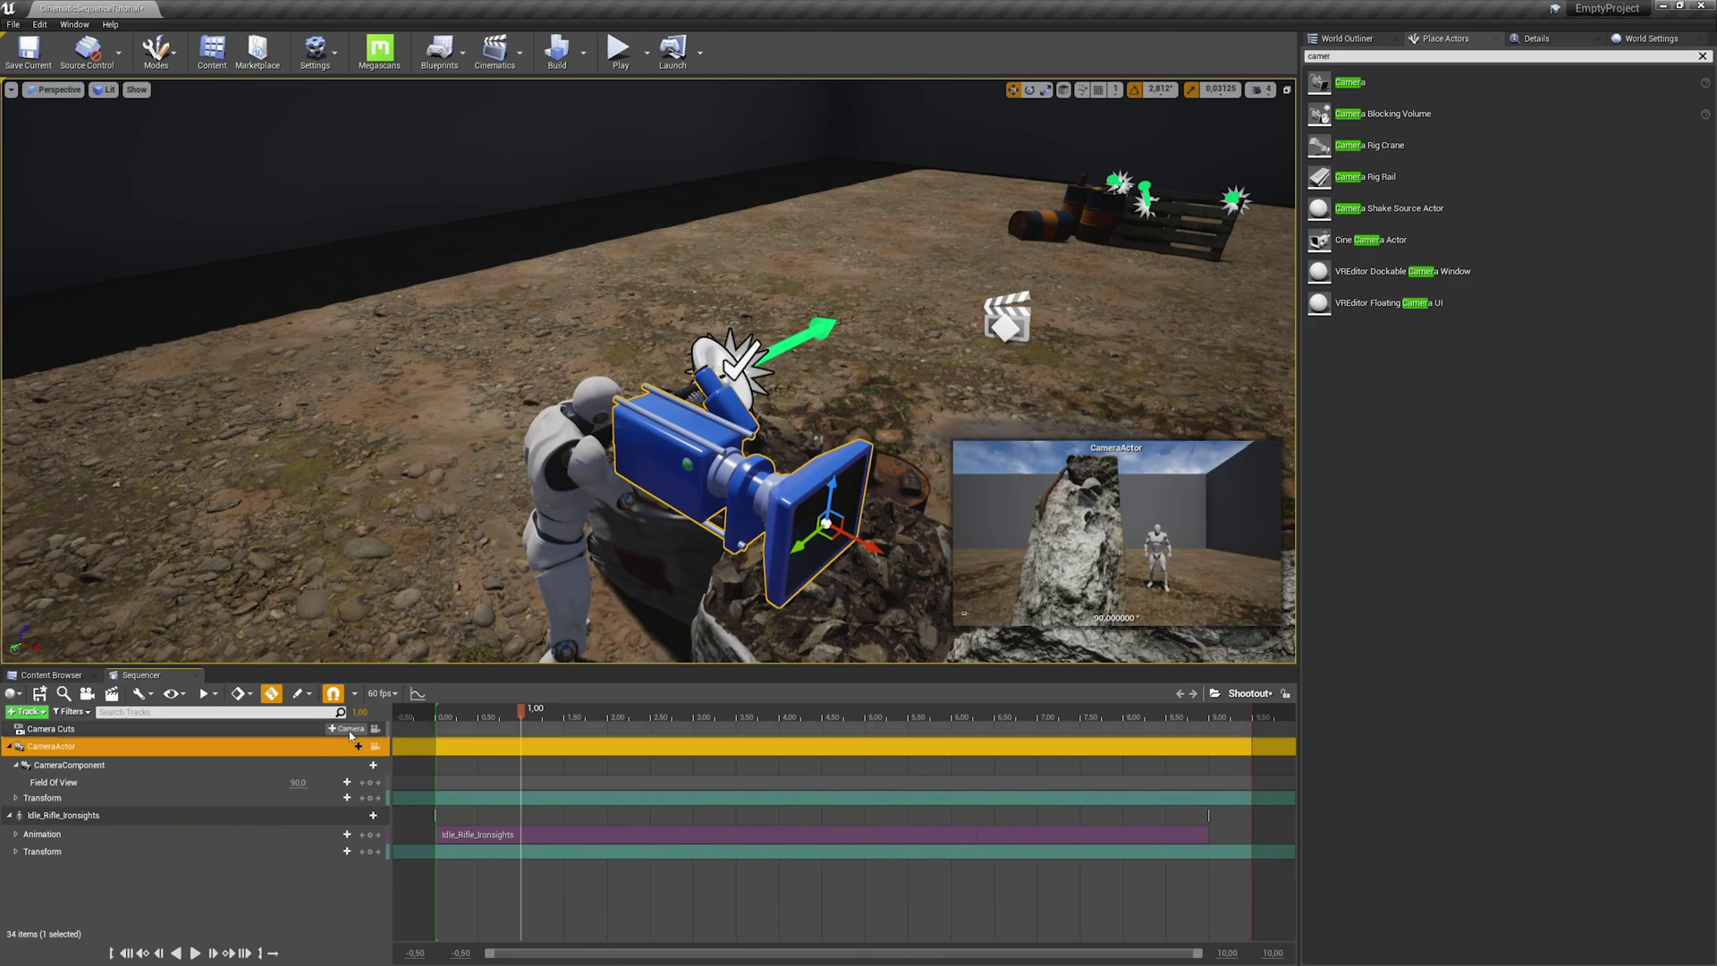
left_click(348, 730)
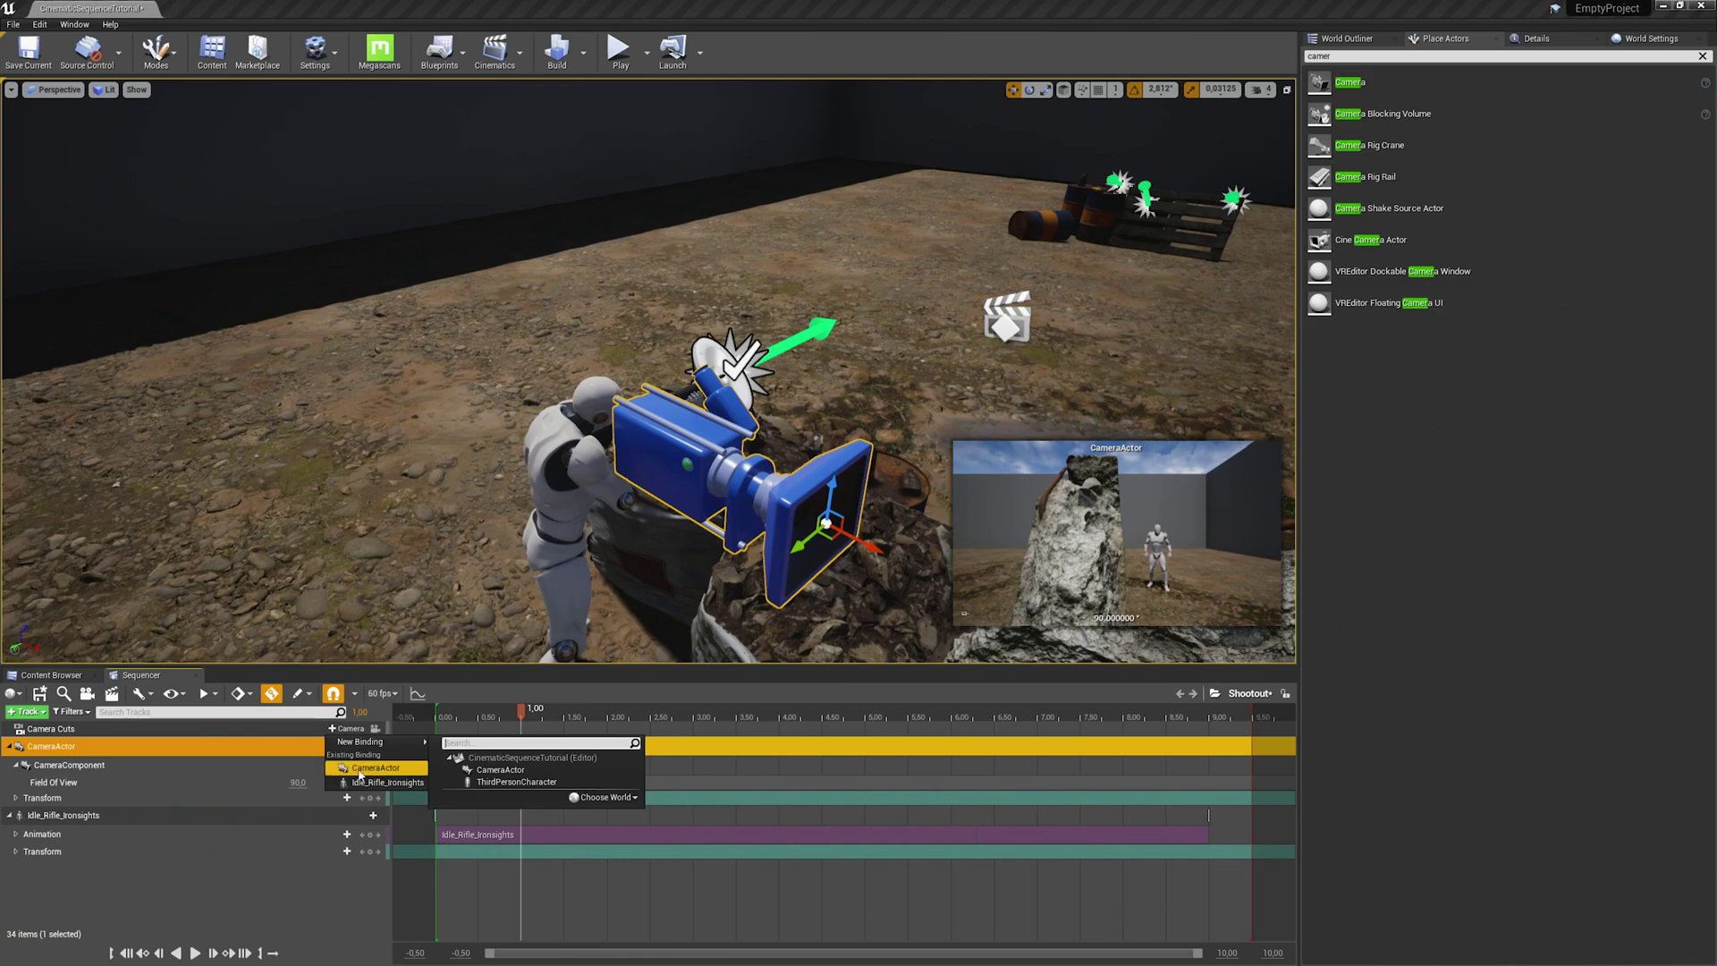
left_click(366, 767)
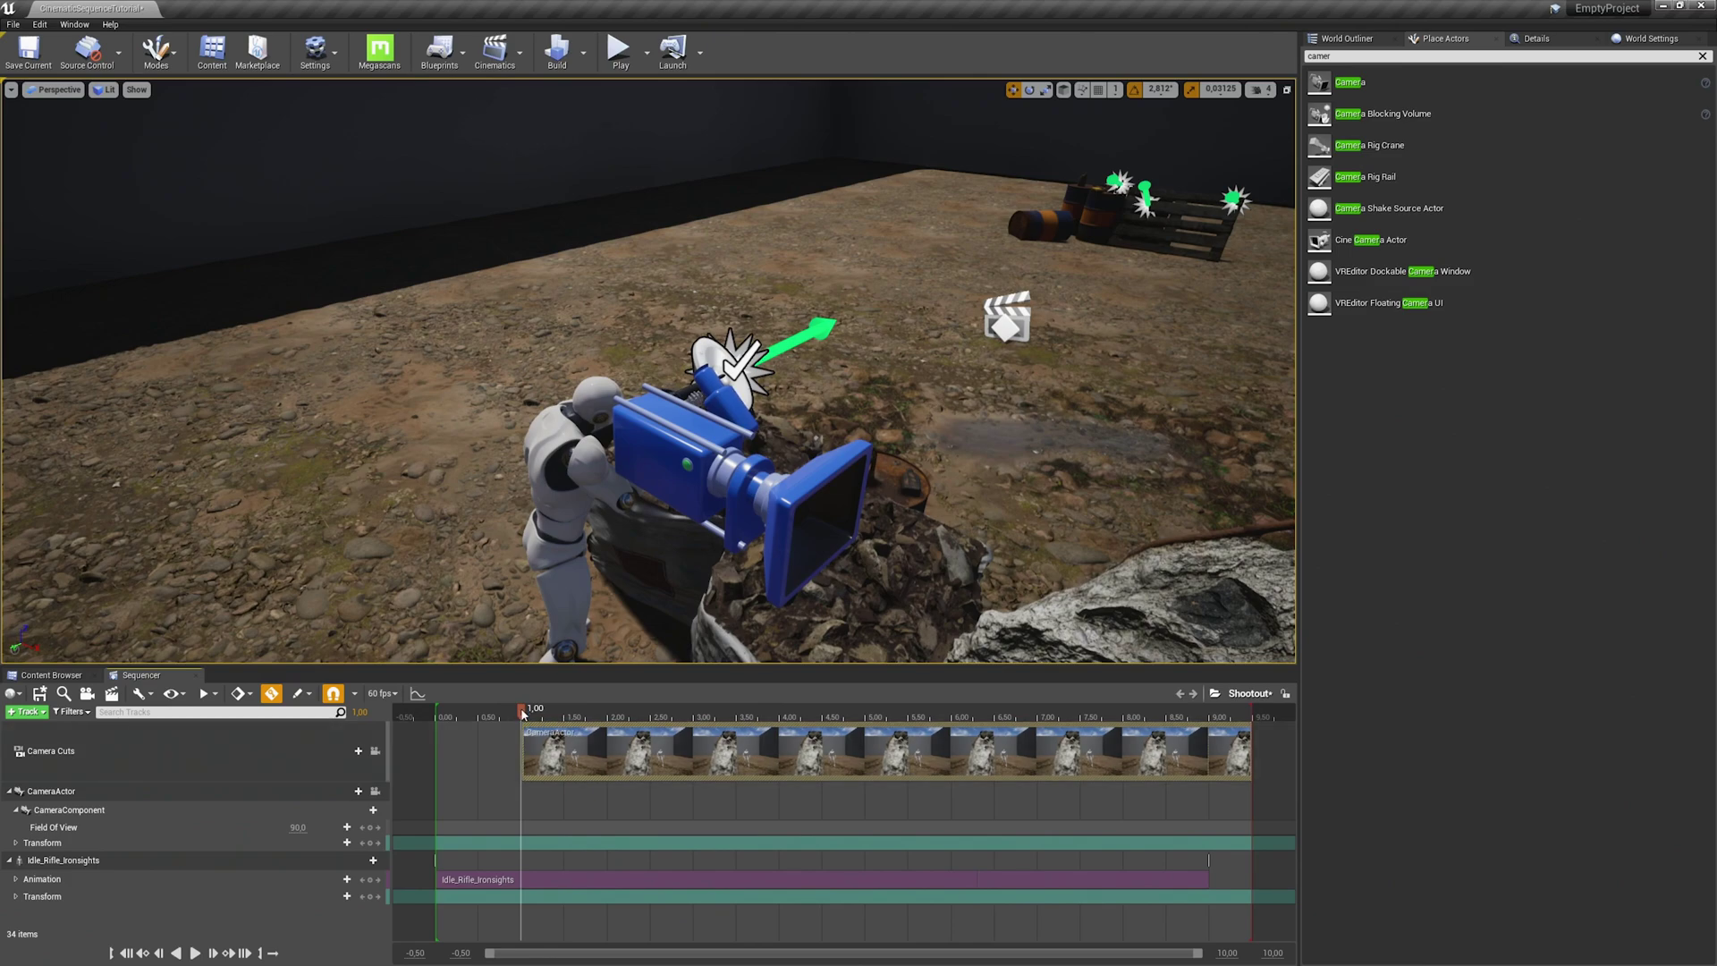
- Extend the start of the CameraActor cut back to 0.00 and set the playhead to 0.00
left_click_drag(524, 713, 437, 715)
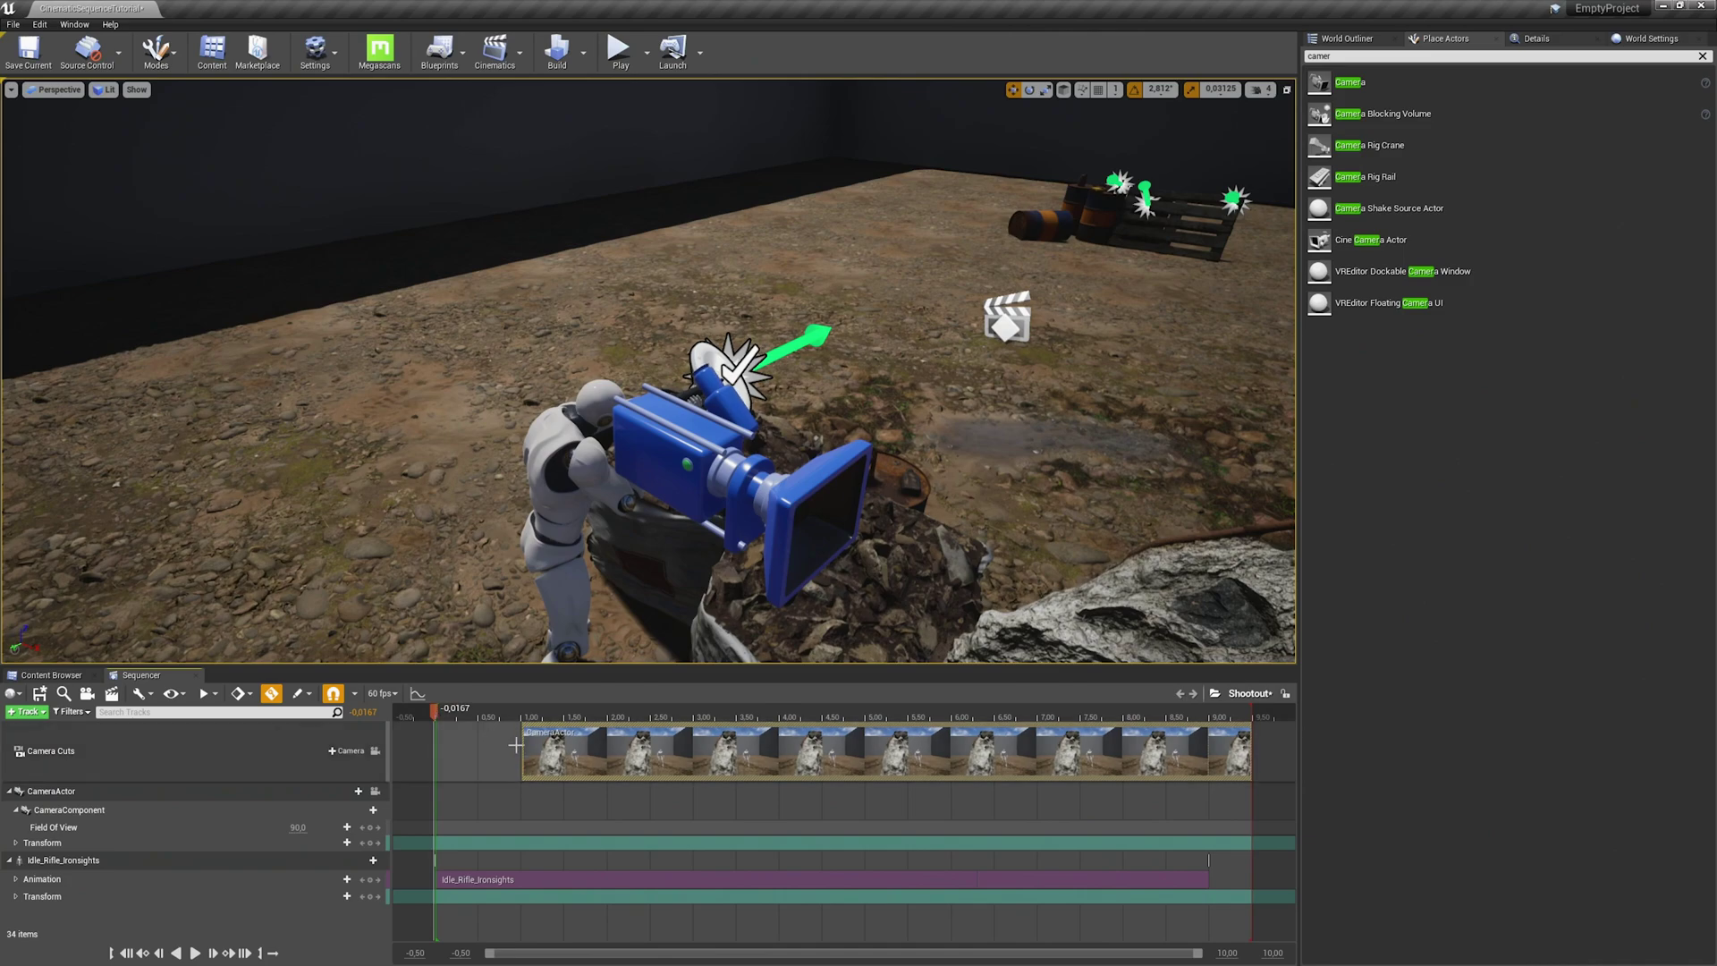
left_click_drag(520, 745, 439, 748)
left_click(437, 713)
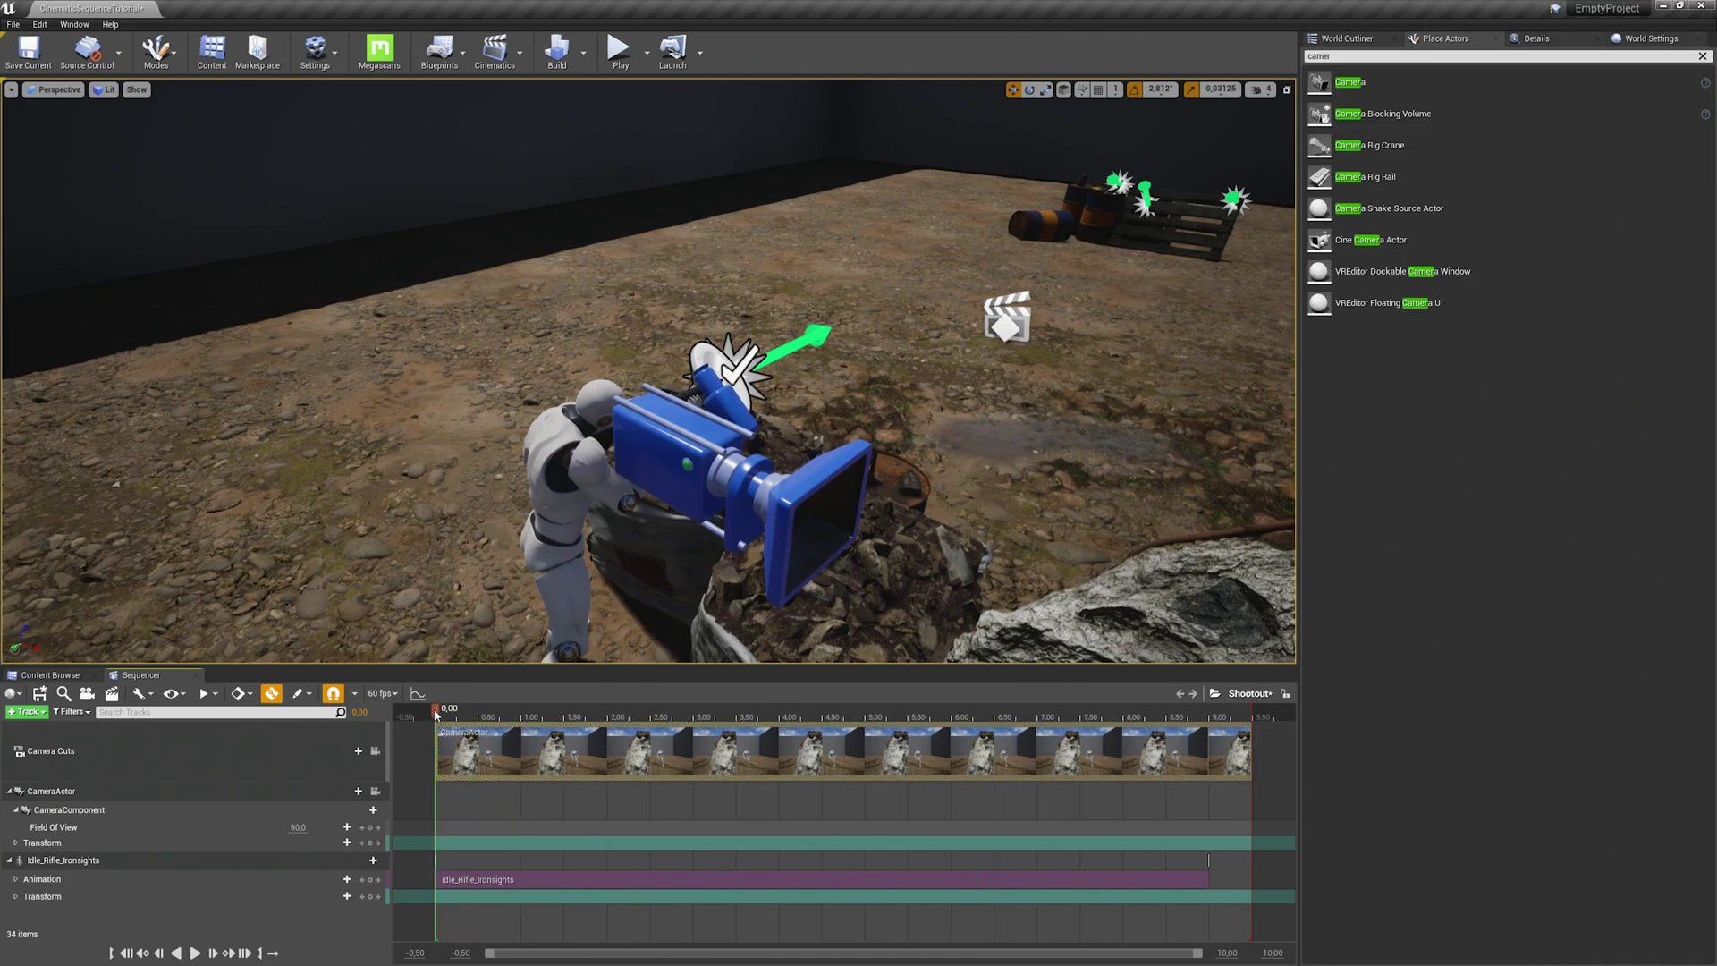
- Pilot CameraActor and fly it high above the scene until it frames the sky over the wall
left_click(686, 462)
right_click(688, 465)
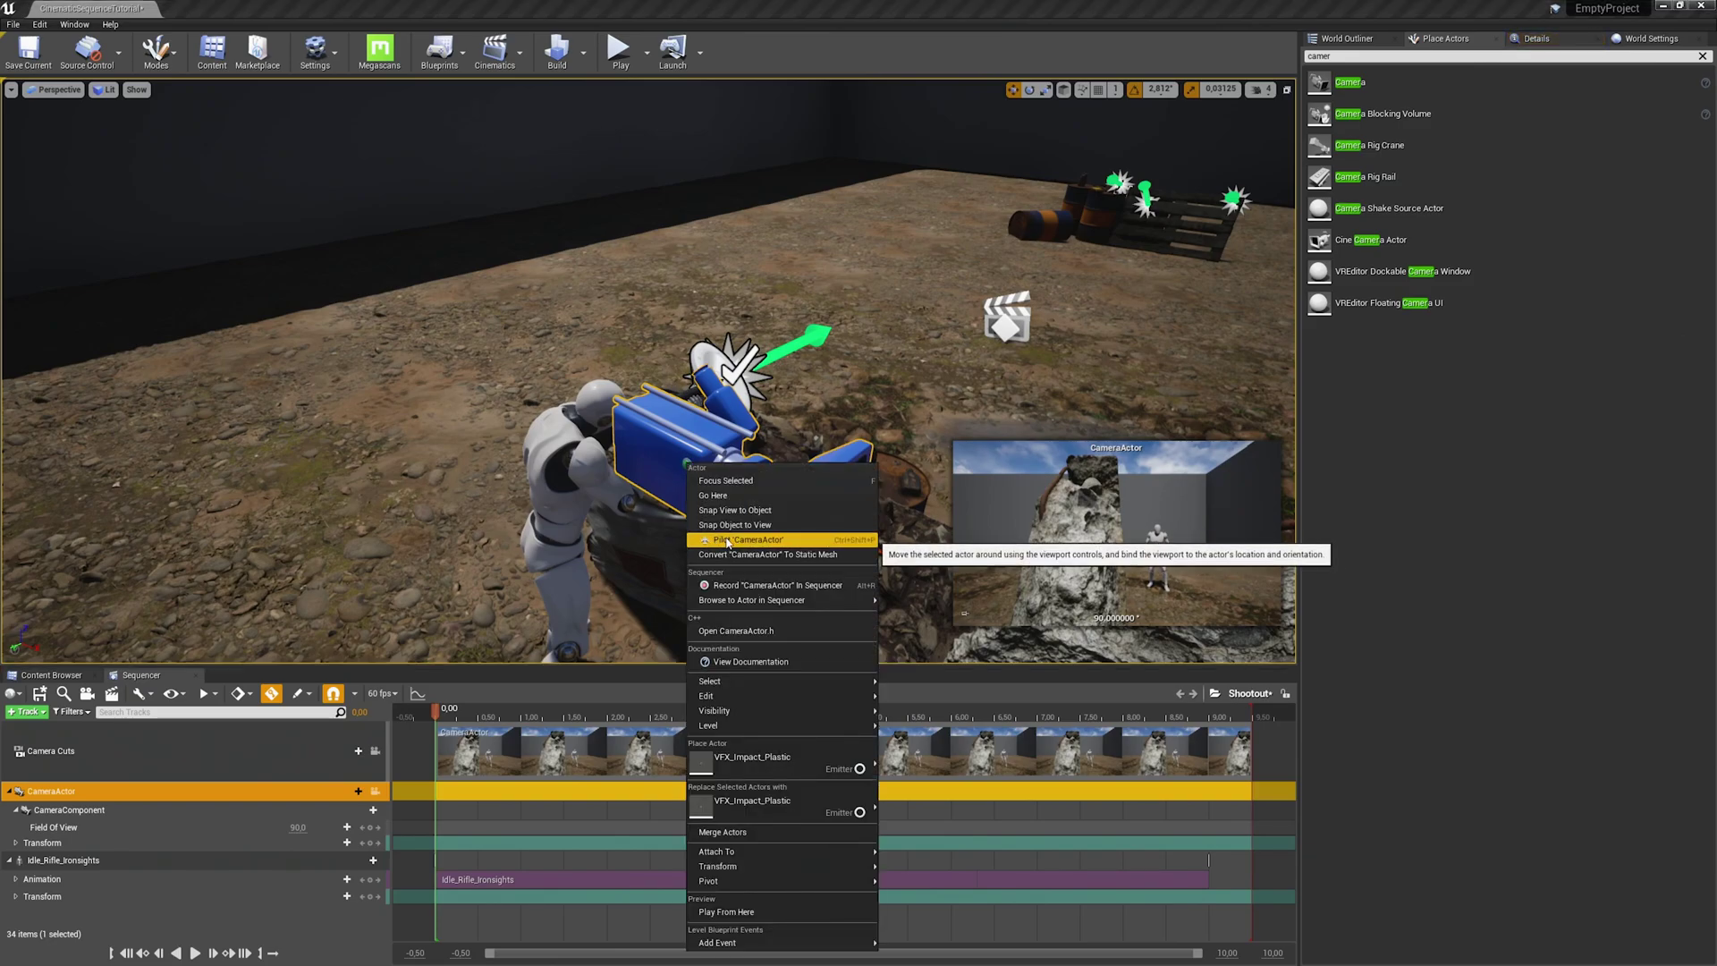
left_click(754, 546)
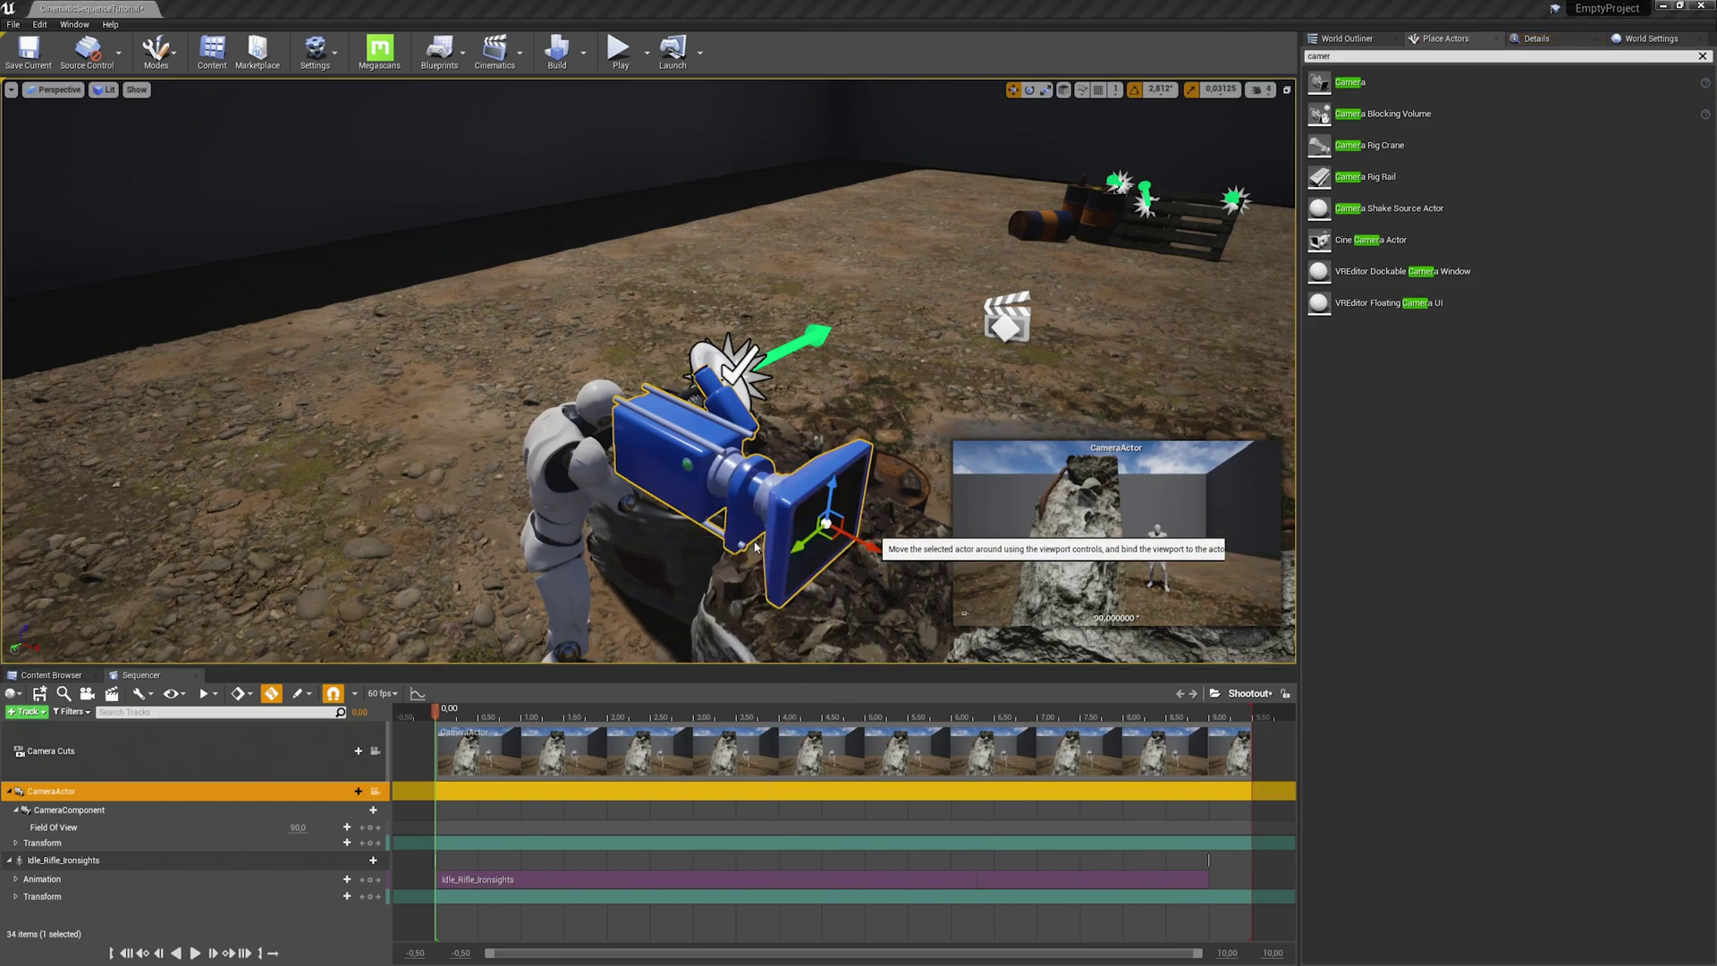
right_click_drag(776, 538, 416, 385)
key("s")
key("a")
key("w")
right_click_drag(783, 541, 788, 541)
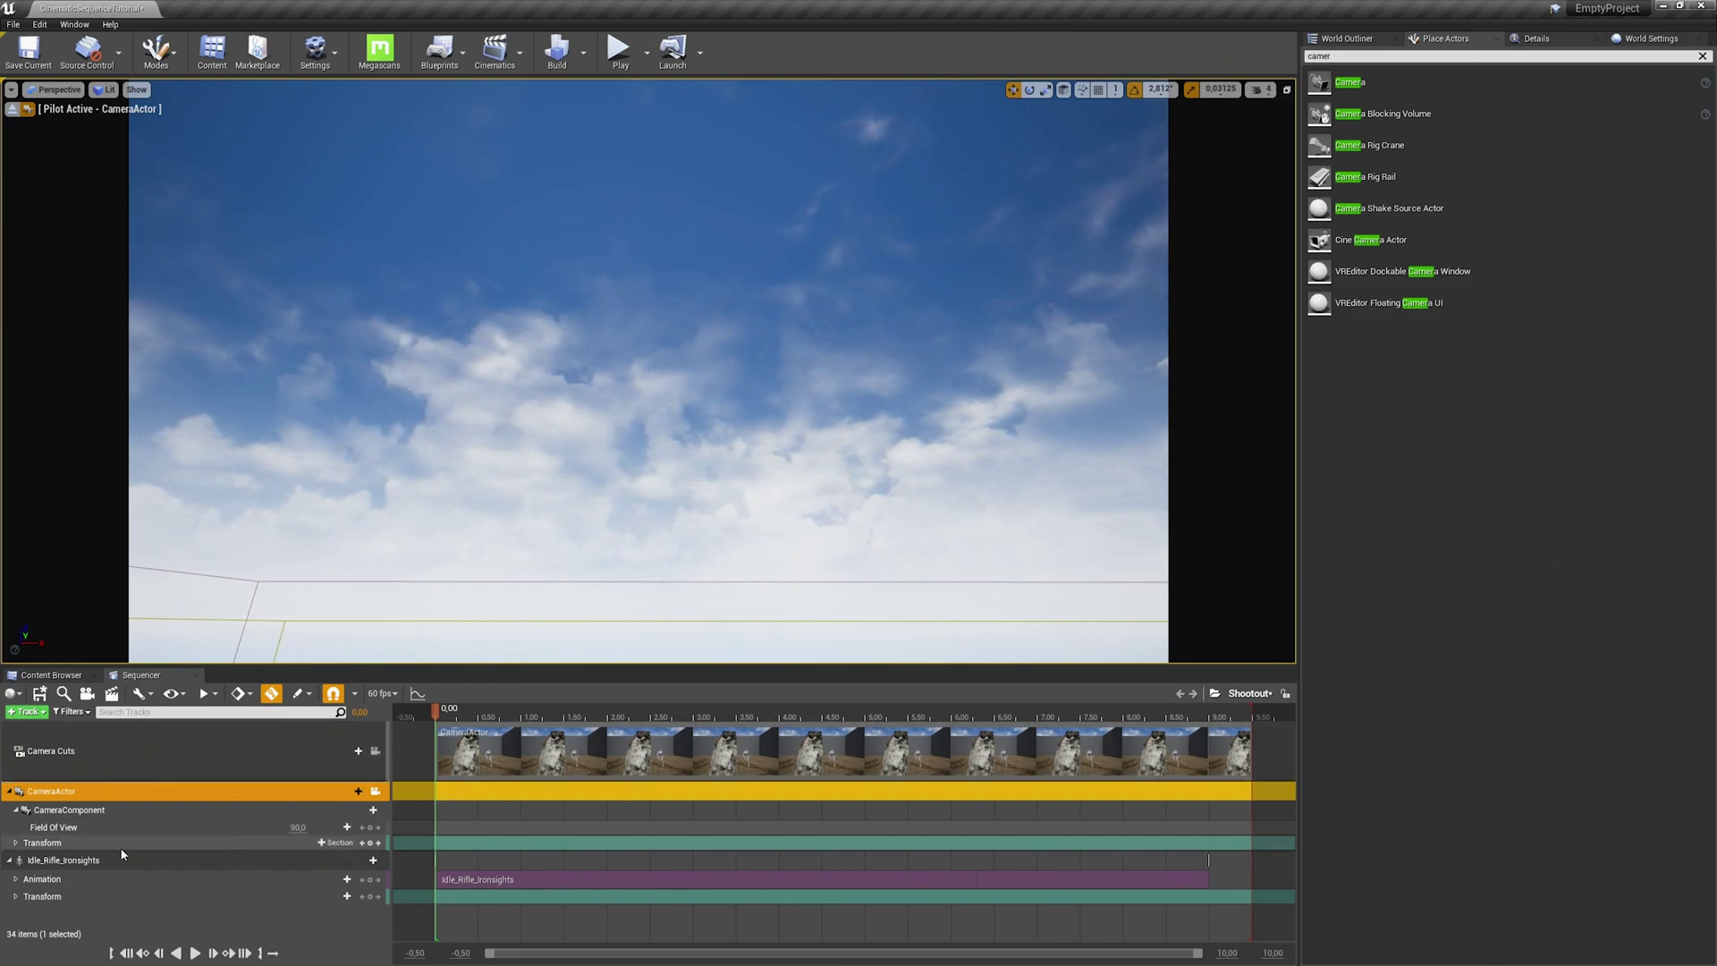
- Keyframe CameraActor's Transform at 0.00 in the sequence and show the camera's details
left_click(30, 845)
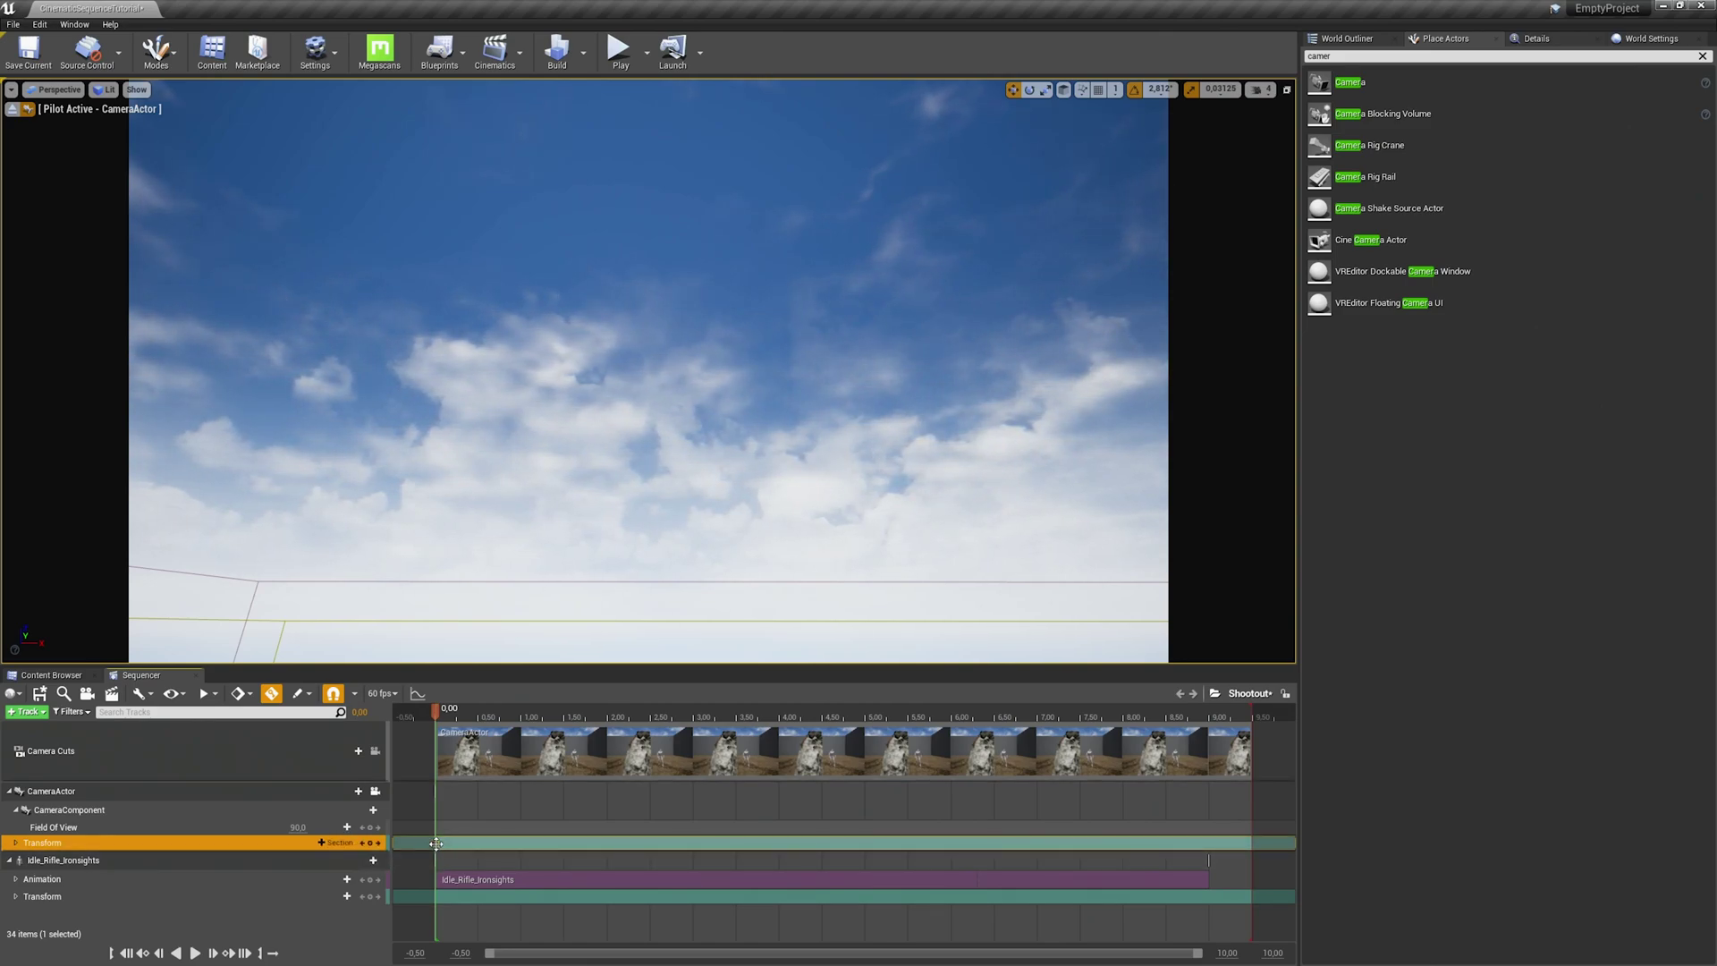
key("Return")
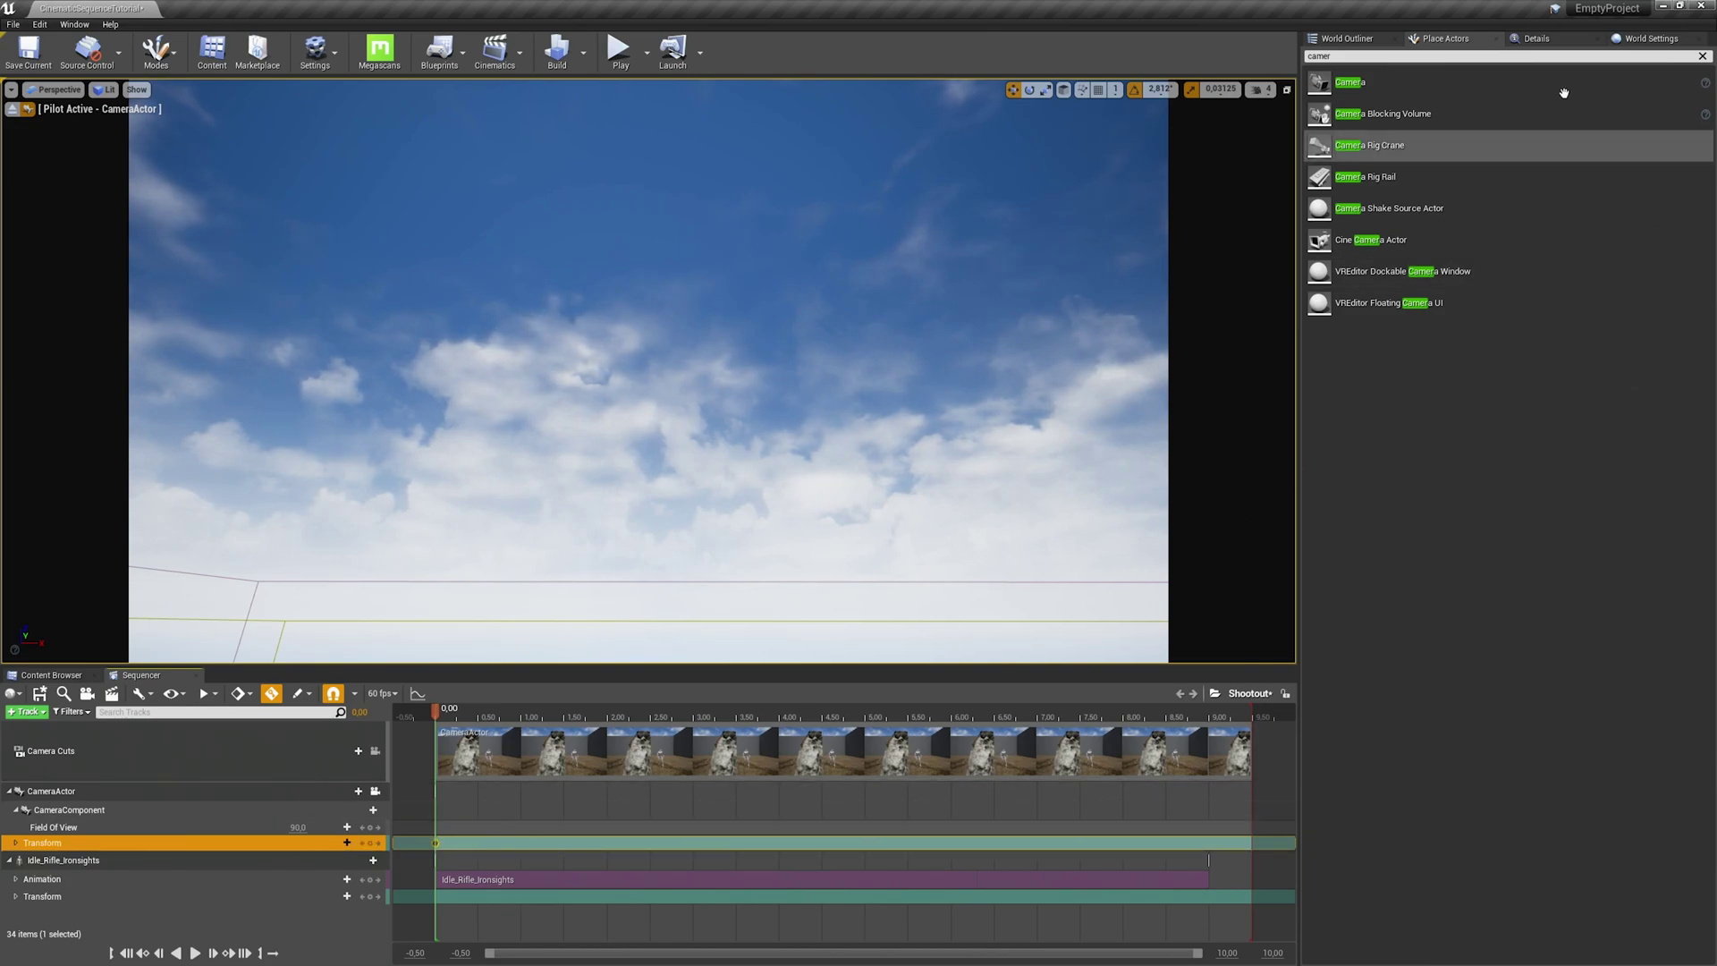
left_click(1558, 43)
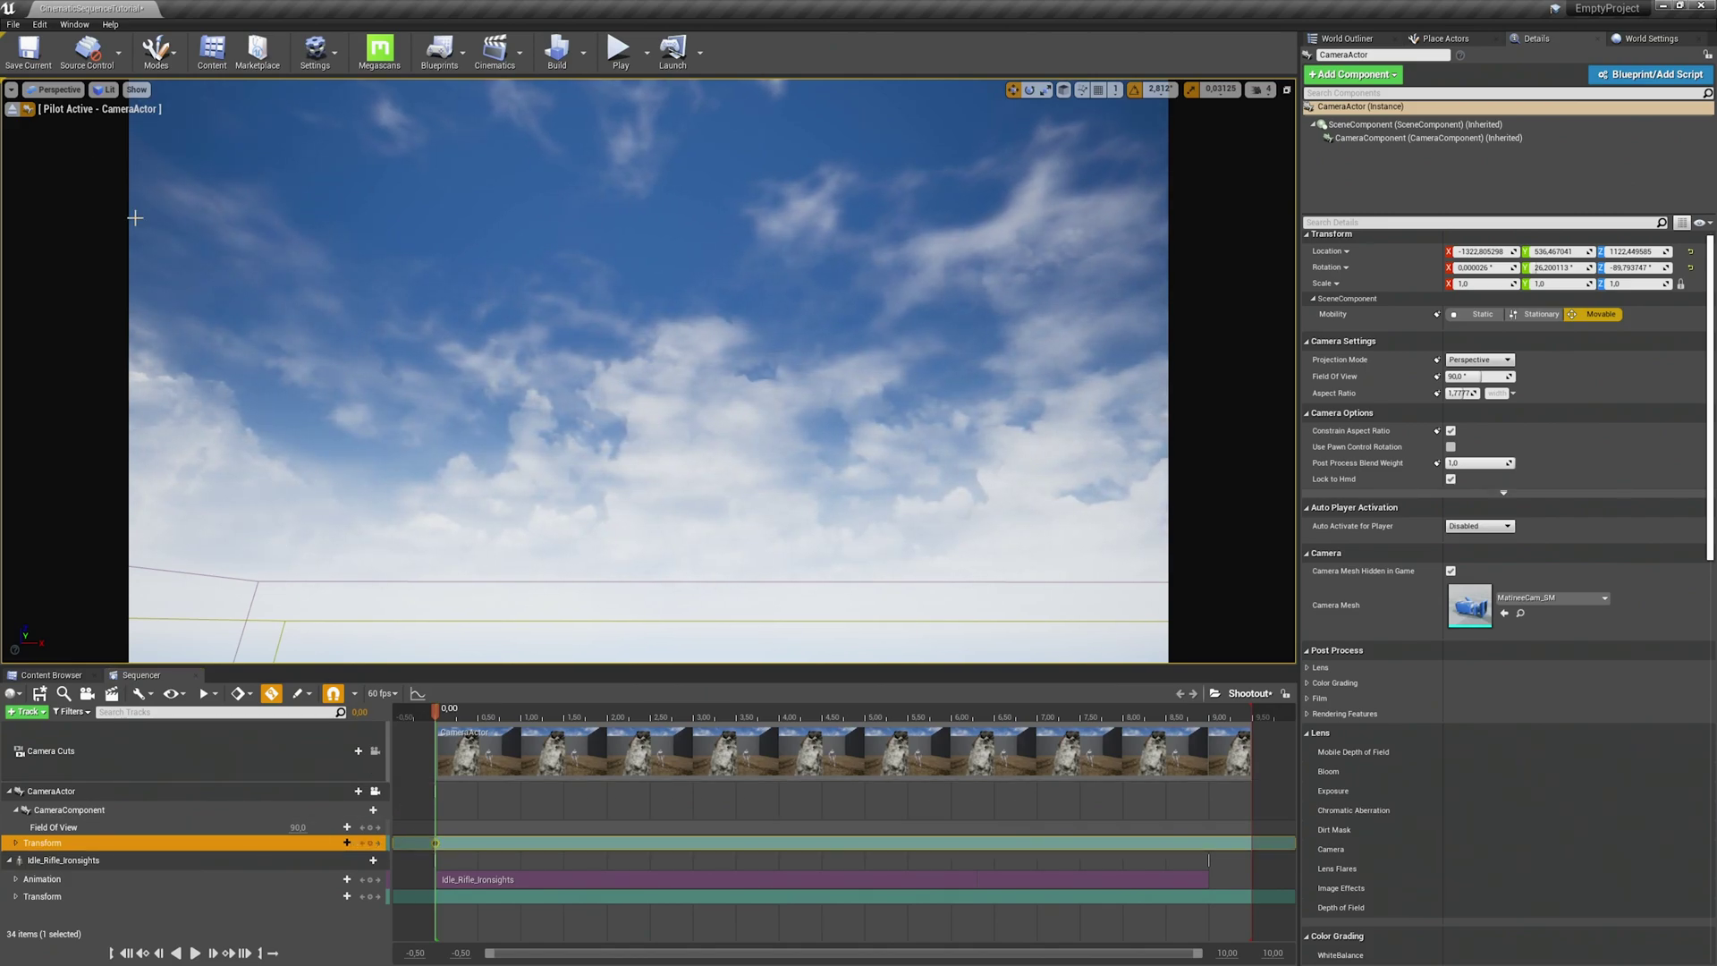
- Stop piloting CameraActor and examine the scene from the high camera down to the area behind the mannequin
left_click(11, 110)
right_click_drag(492, 360, 426, 523)
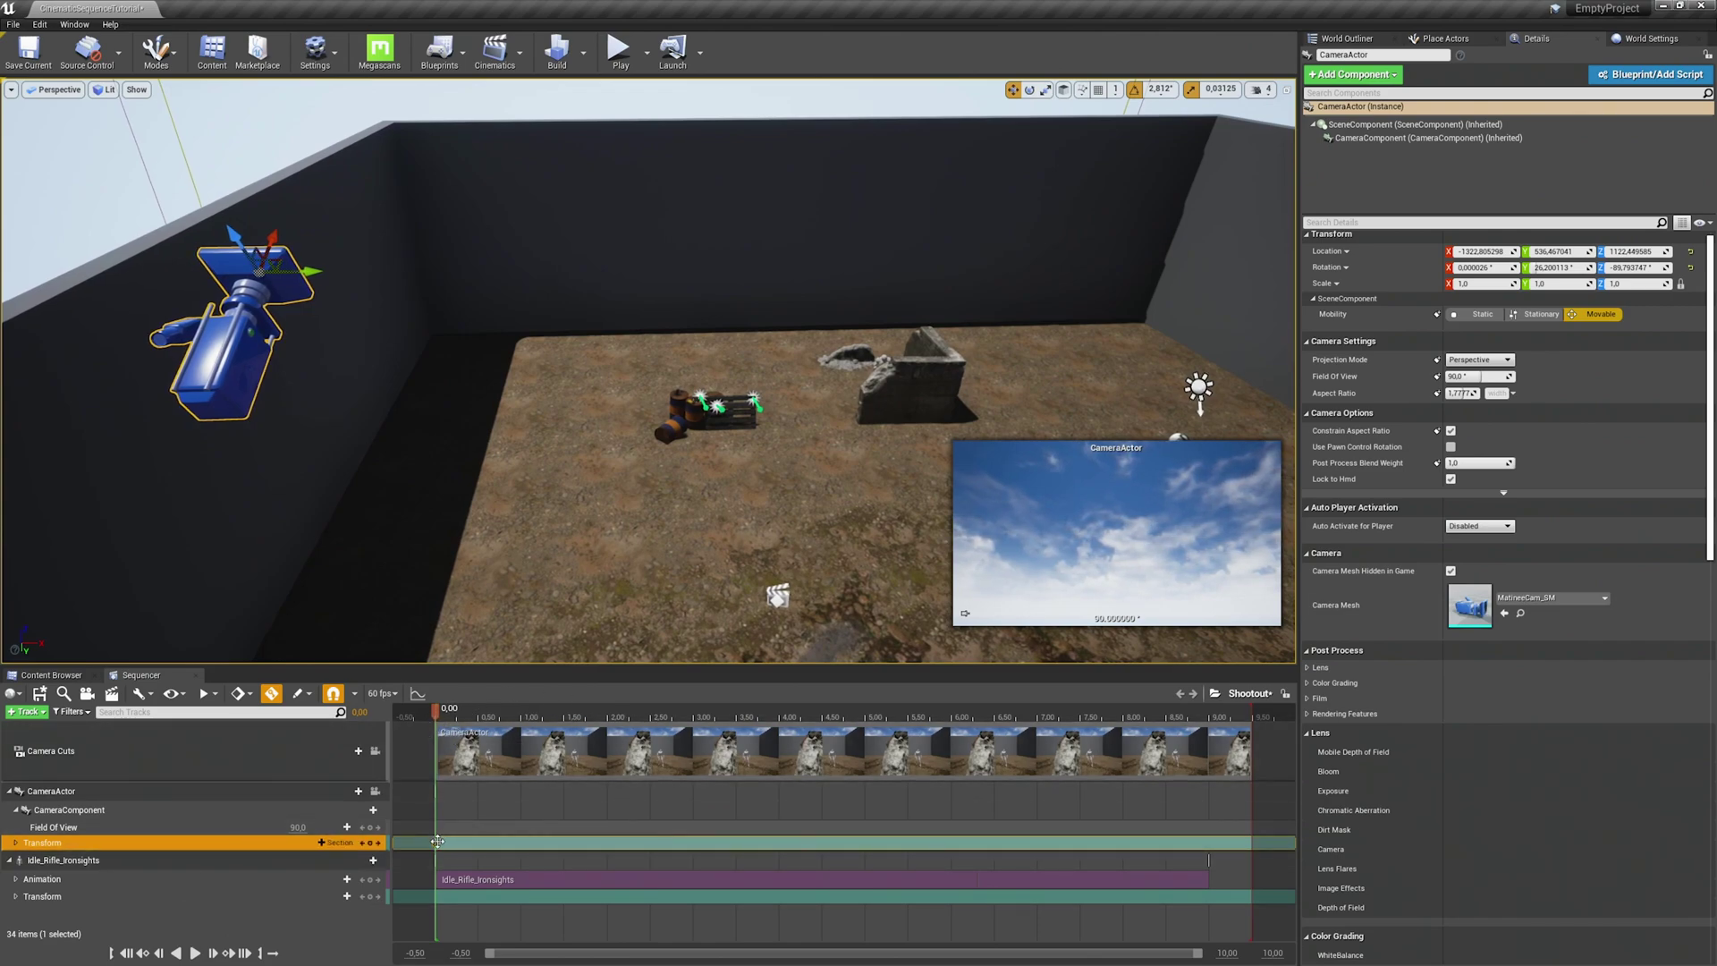
right_click_drag(614, 577, 617, 608)
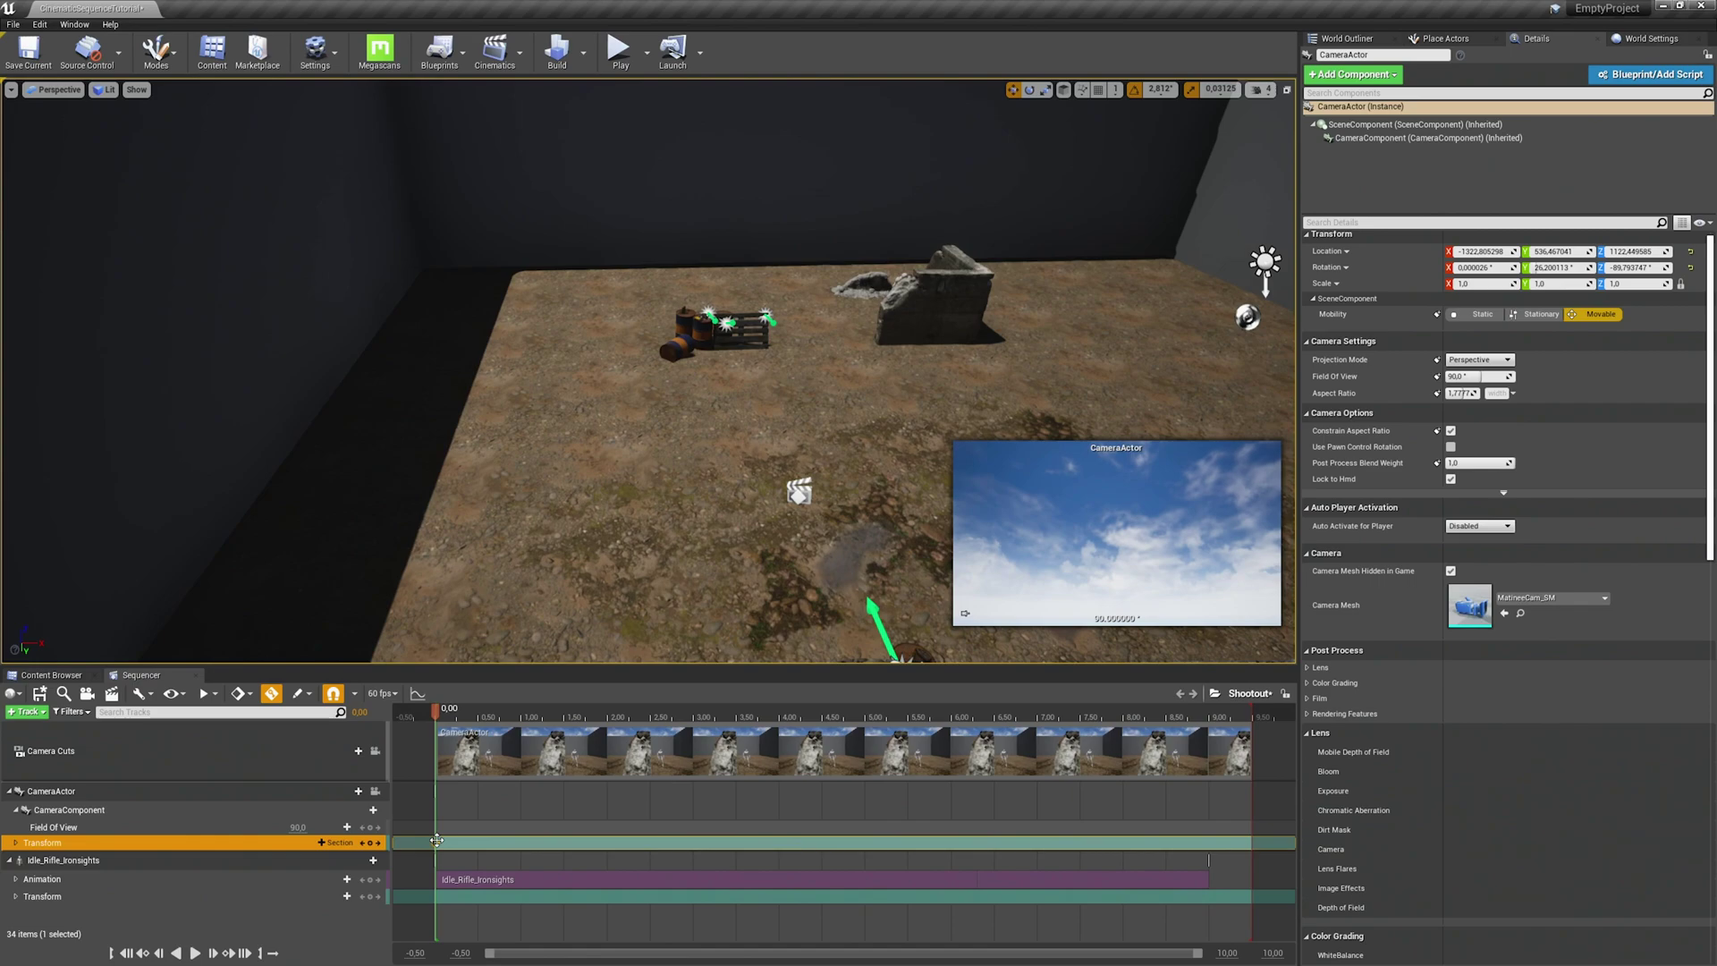
right_click_drag(573, 546, 407, 425)
key("s")
key("e")
key("q")
key("s")
key("s")
key("q")
key("w")
key("s")
key("d")
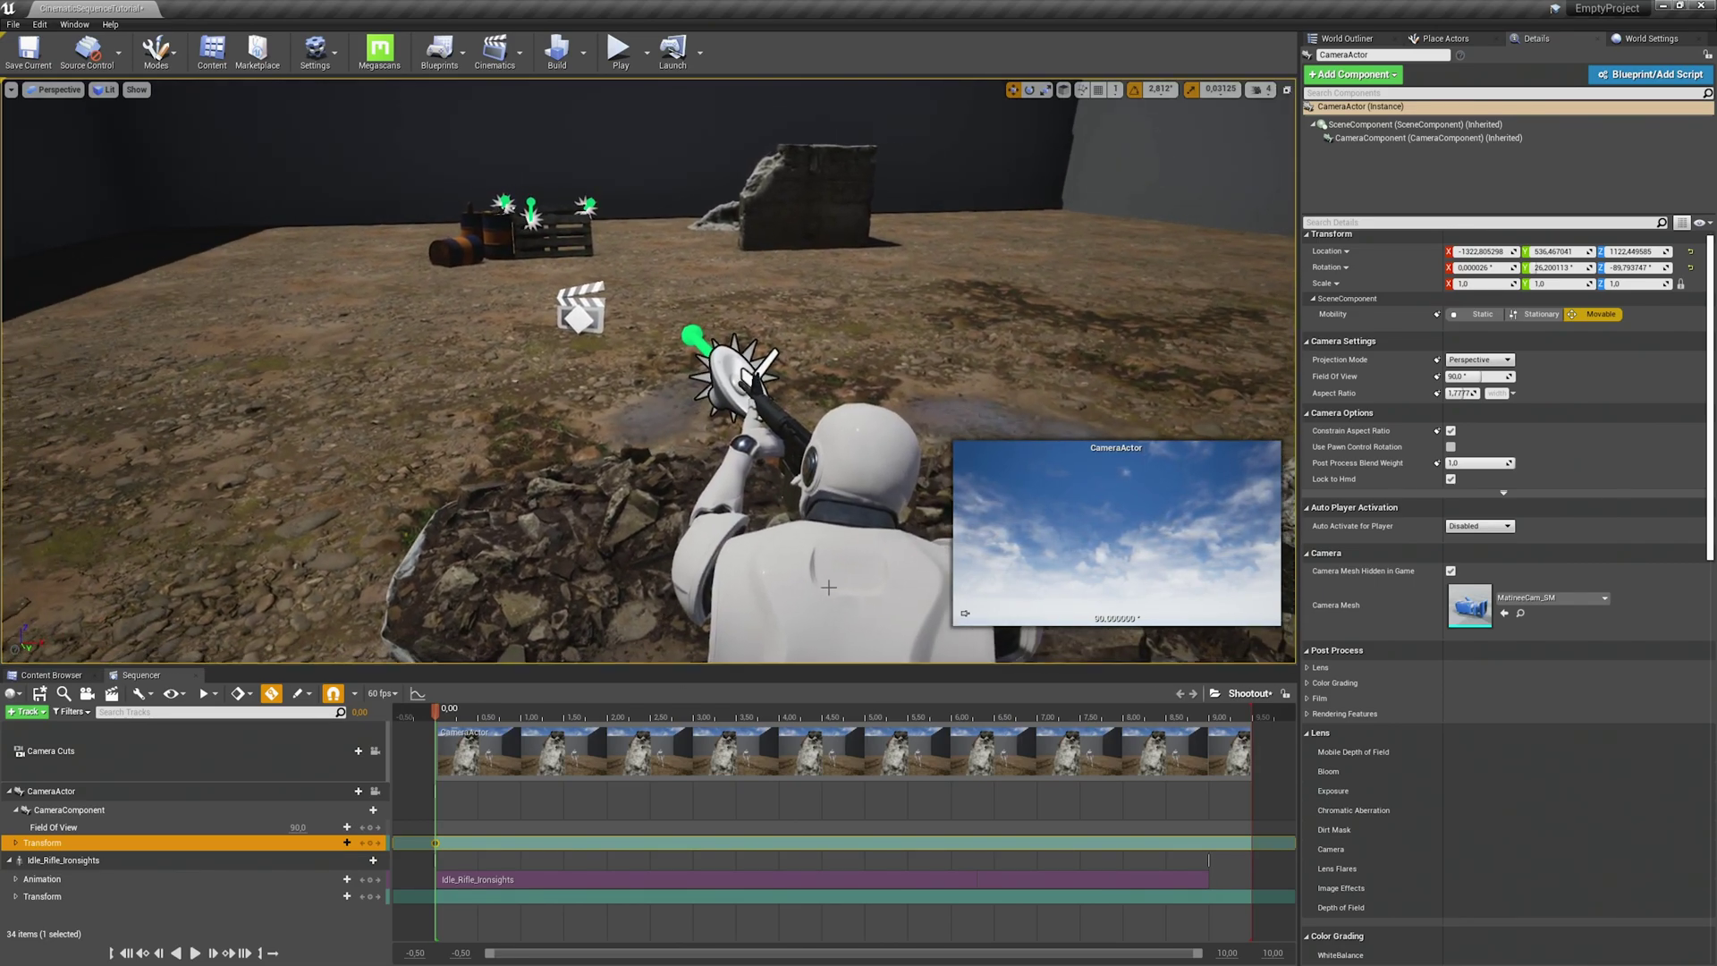
right_click_drag(589, 577, 495, 494)
key("s")
key("w")
key("s")
- Set the playhead to 4.00 and pilot CameraActor down behind the aiming mannequin, facing the barrels and broken wall
right_click(519, 405)
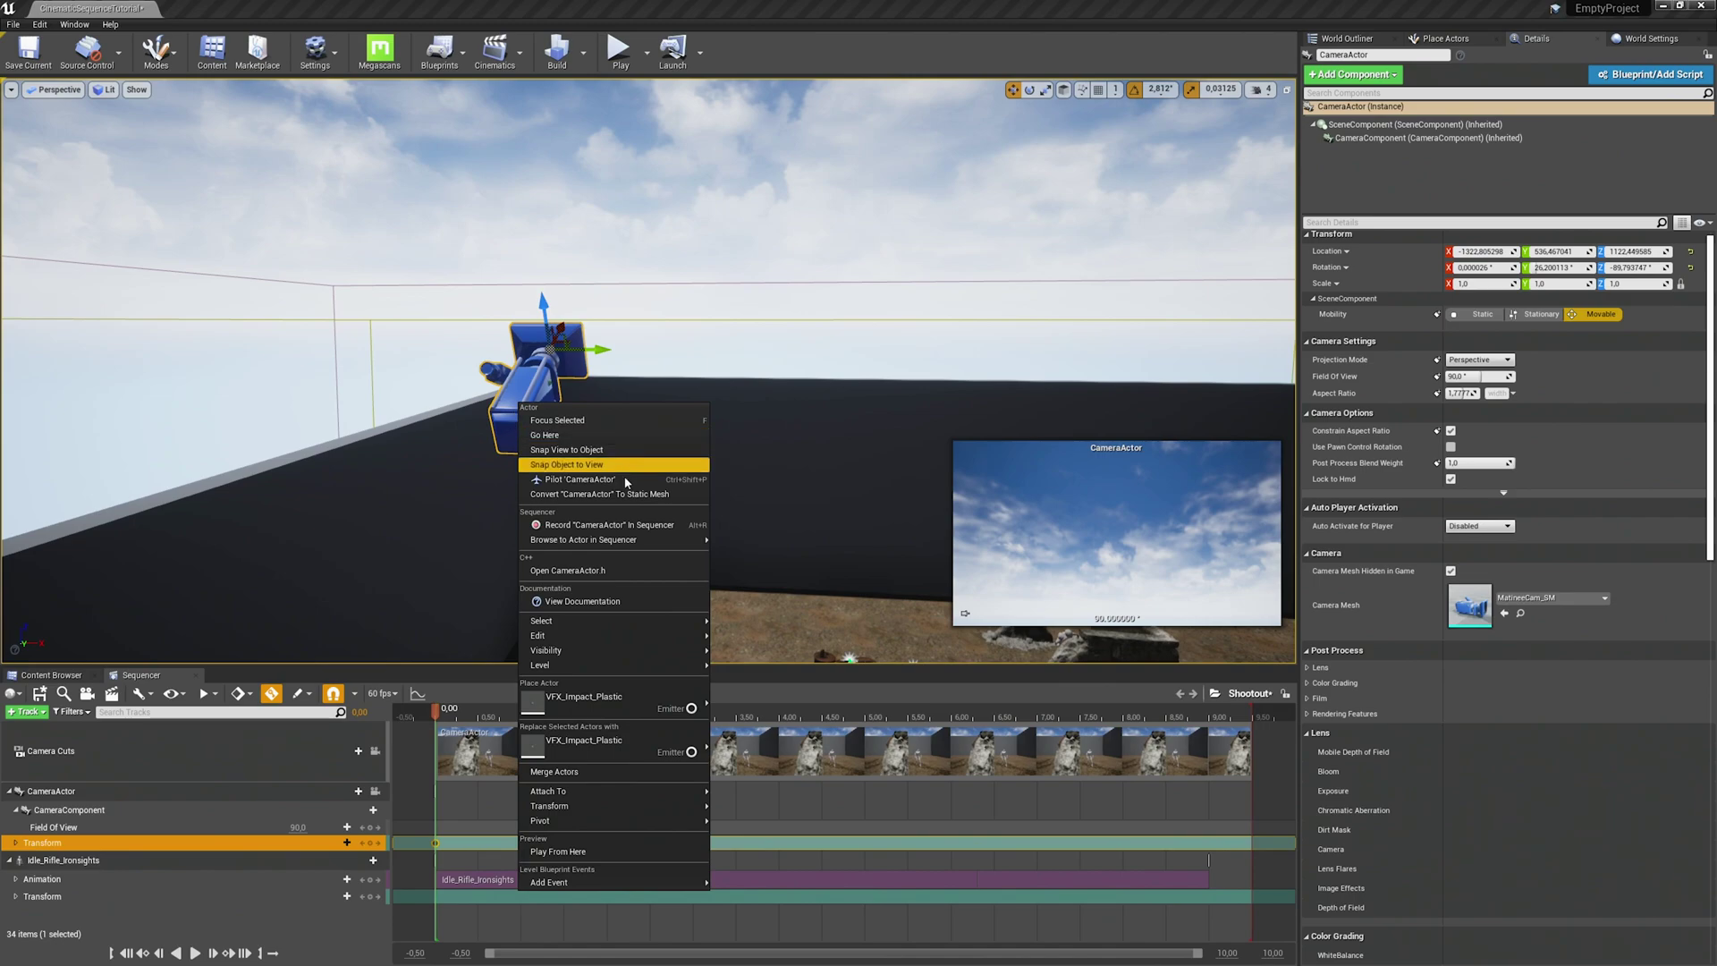
left_click(572, 480)
left_click_drag(439, 716, 694, 726)
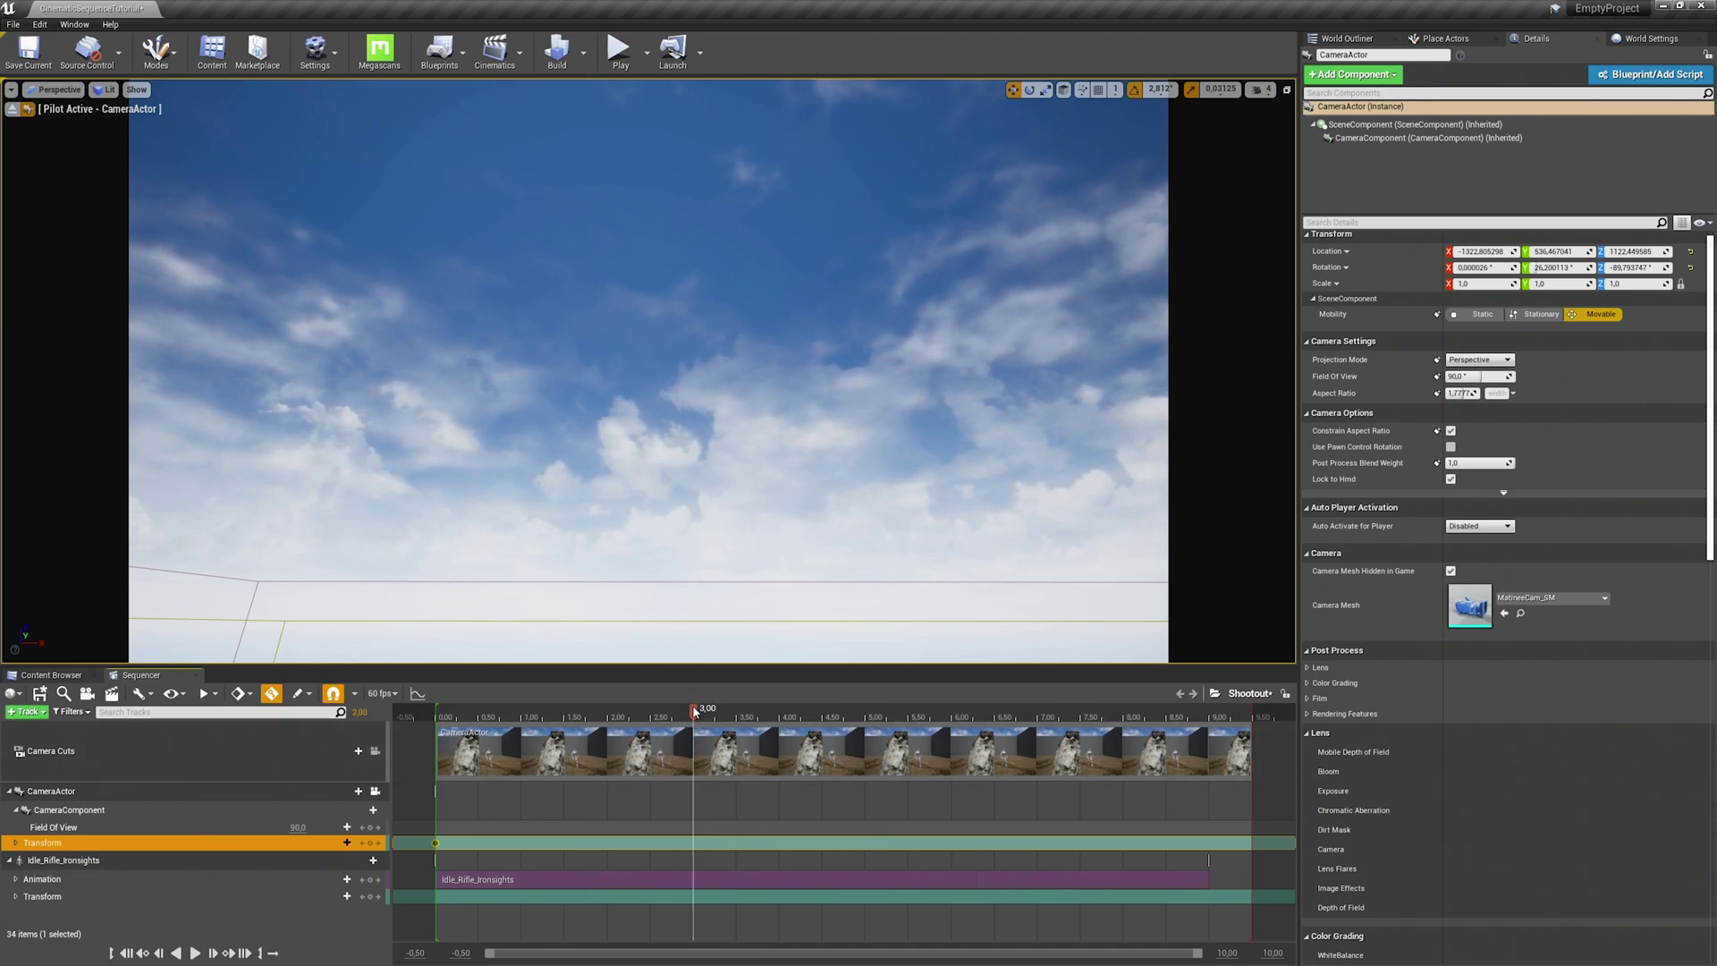
left_click_drag(696, 711, 780, 712)
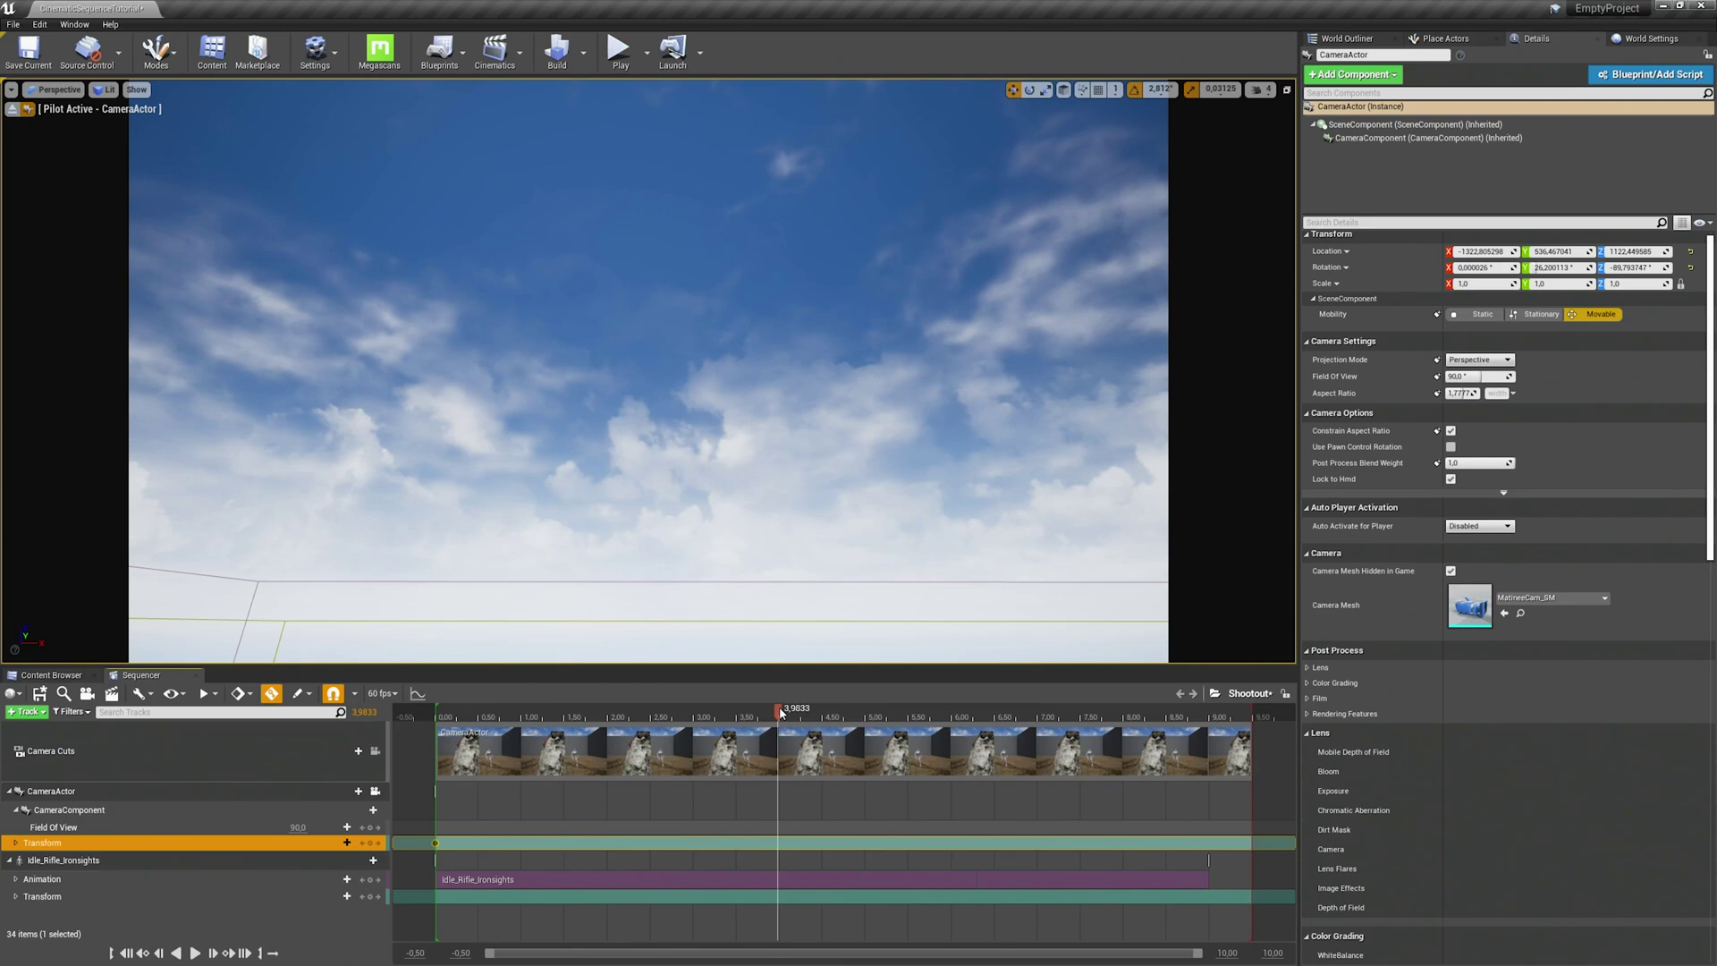
left_click_drag(781, 713, 782, 713)
right_click_drag(812, 519, 830, 716)
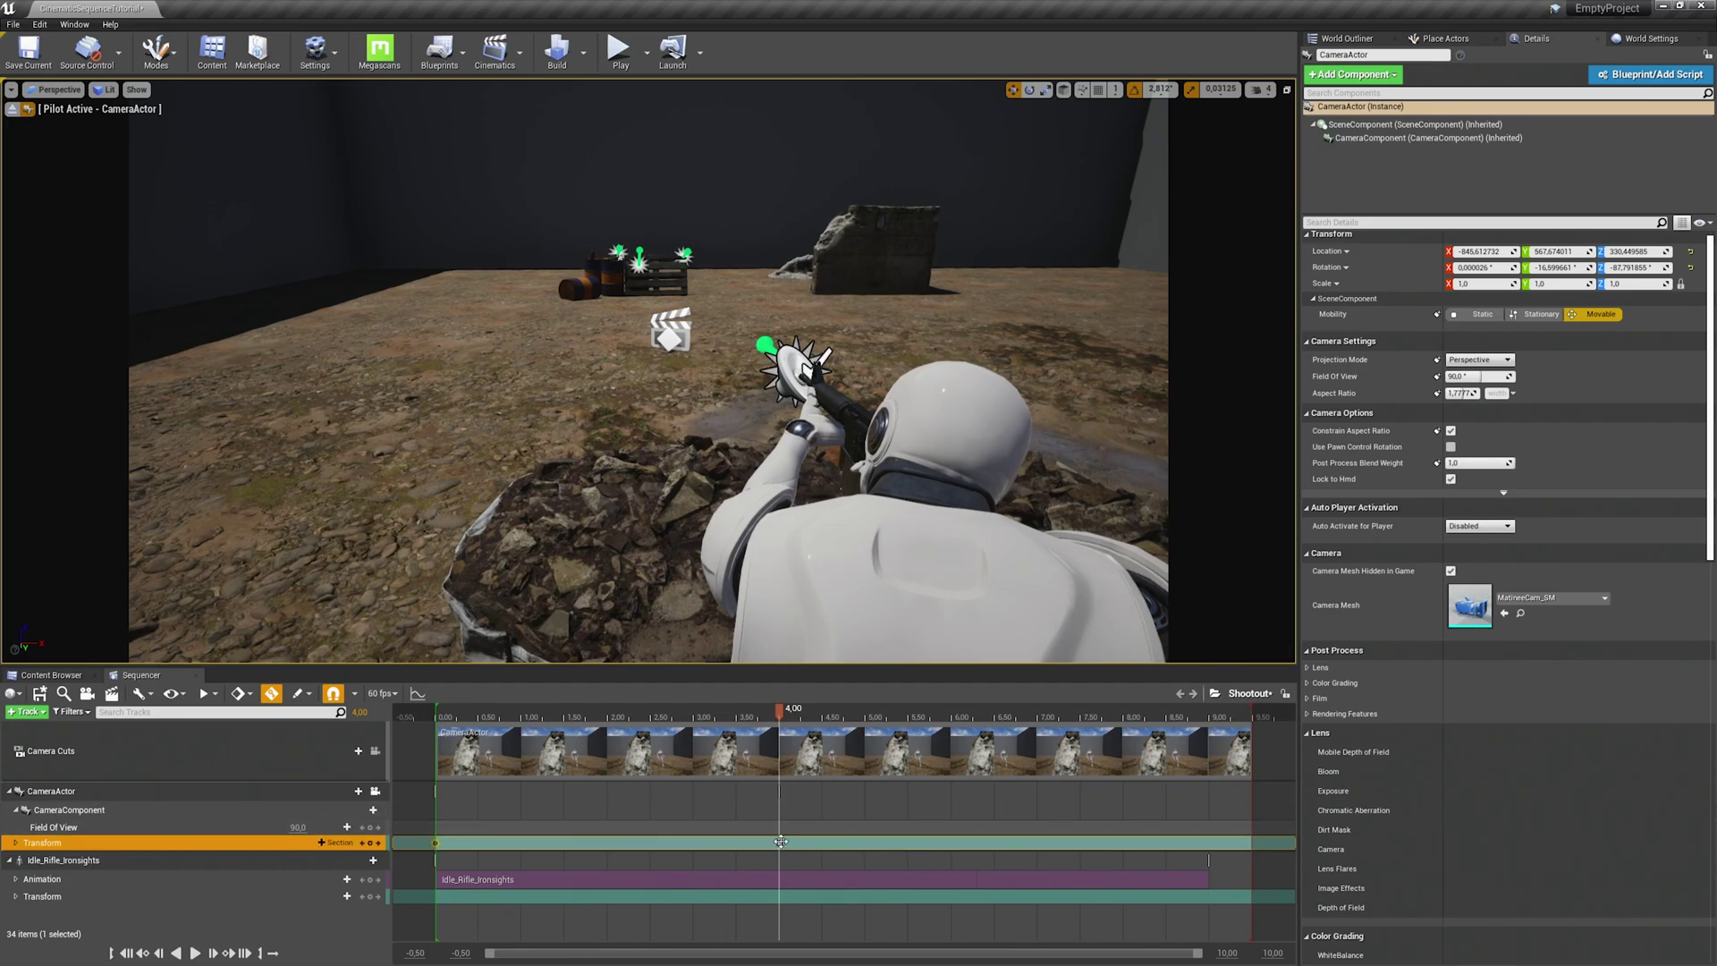
- Examine which Location and Rotation channels of CameraActor's Transform hold keys at 0.00 and 4.00
left_click(16, 843)
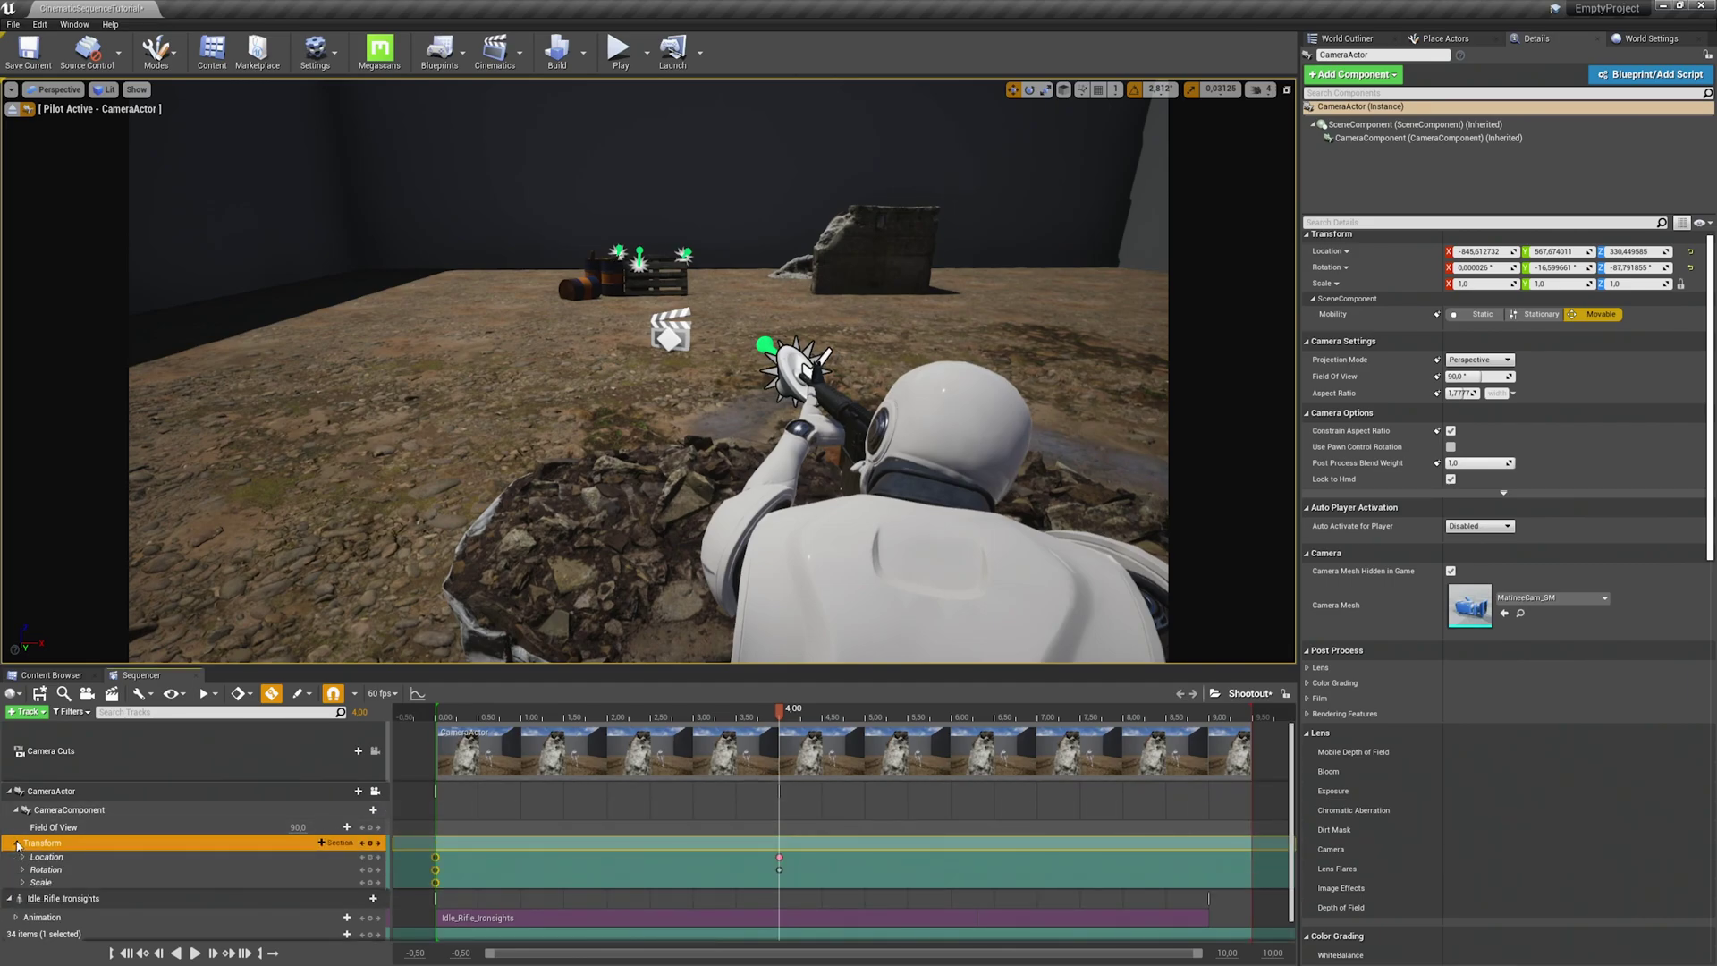
left_click(77, 857)
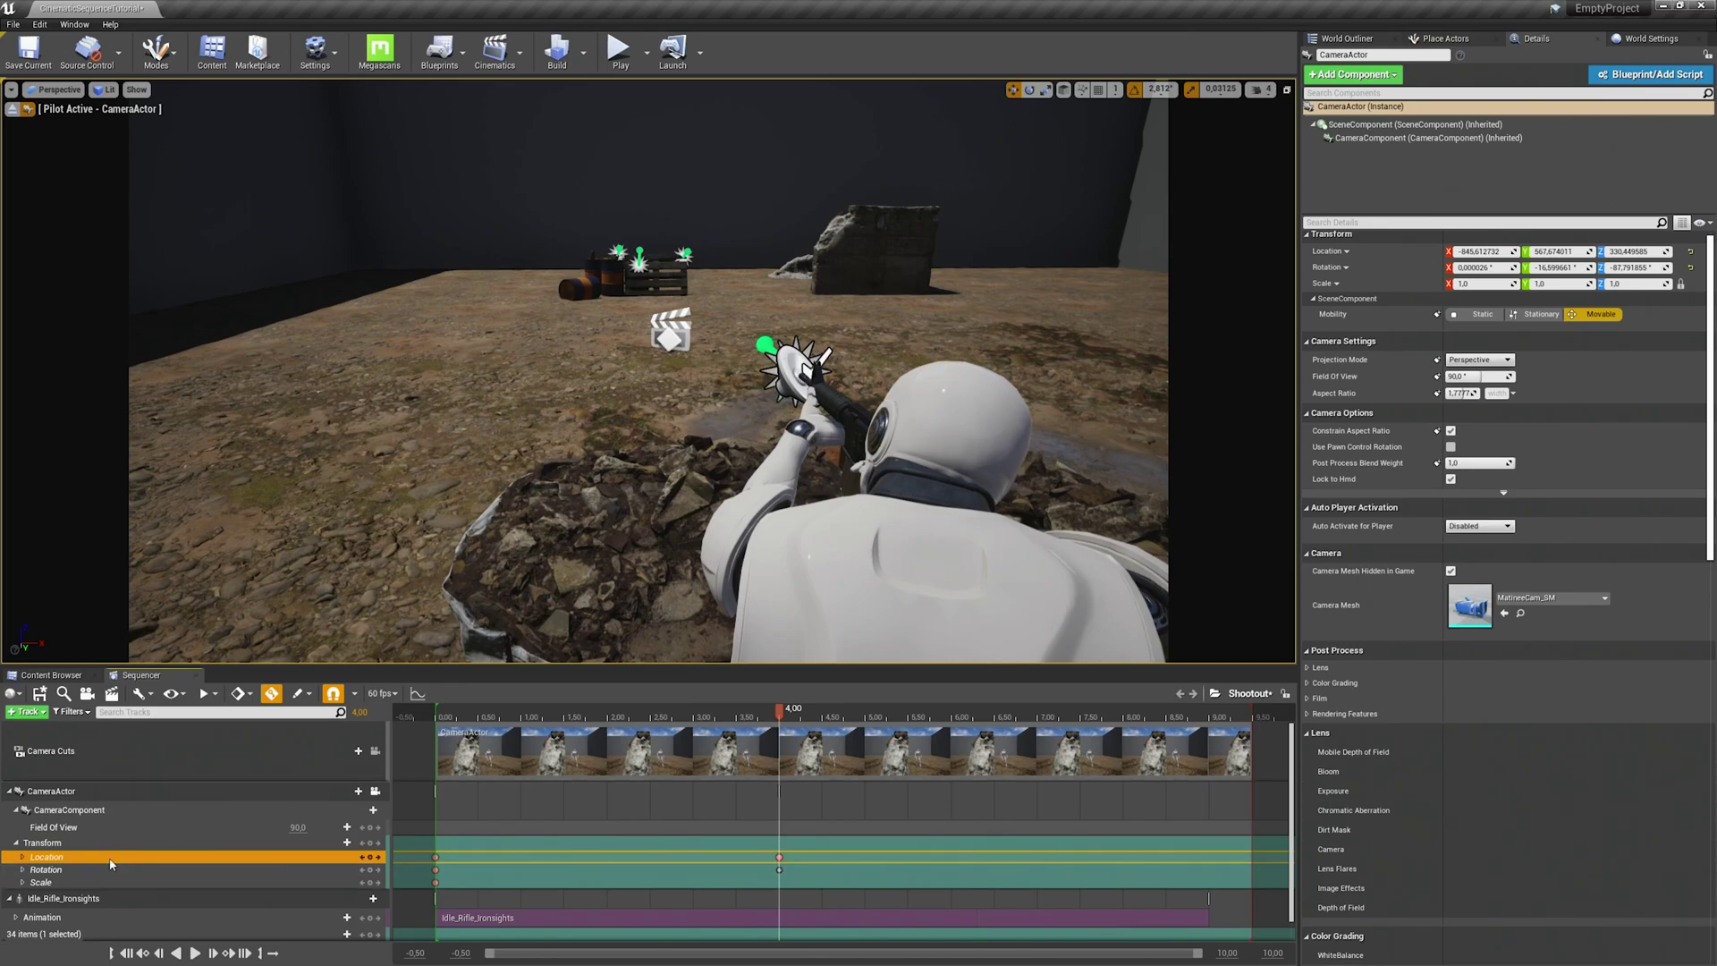
left_click(22, 857)
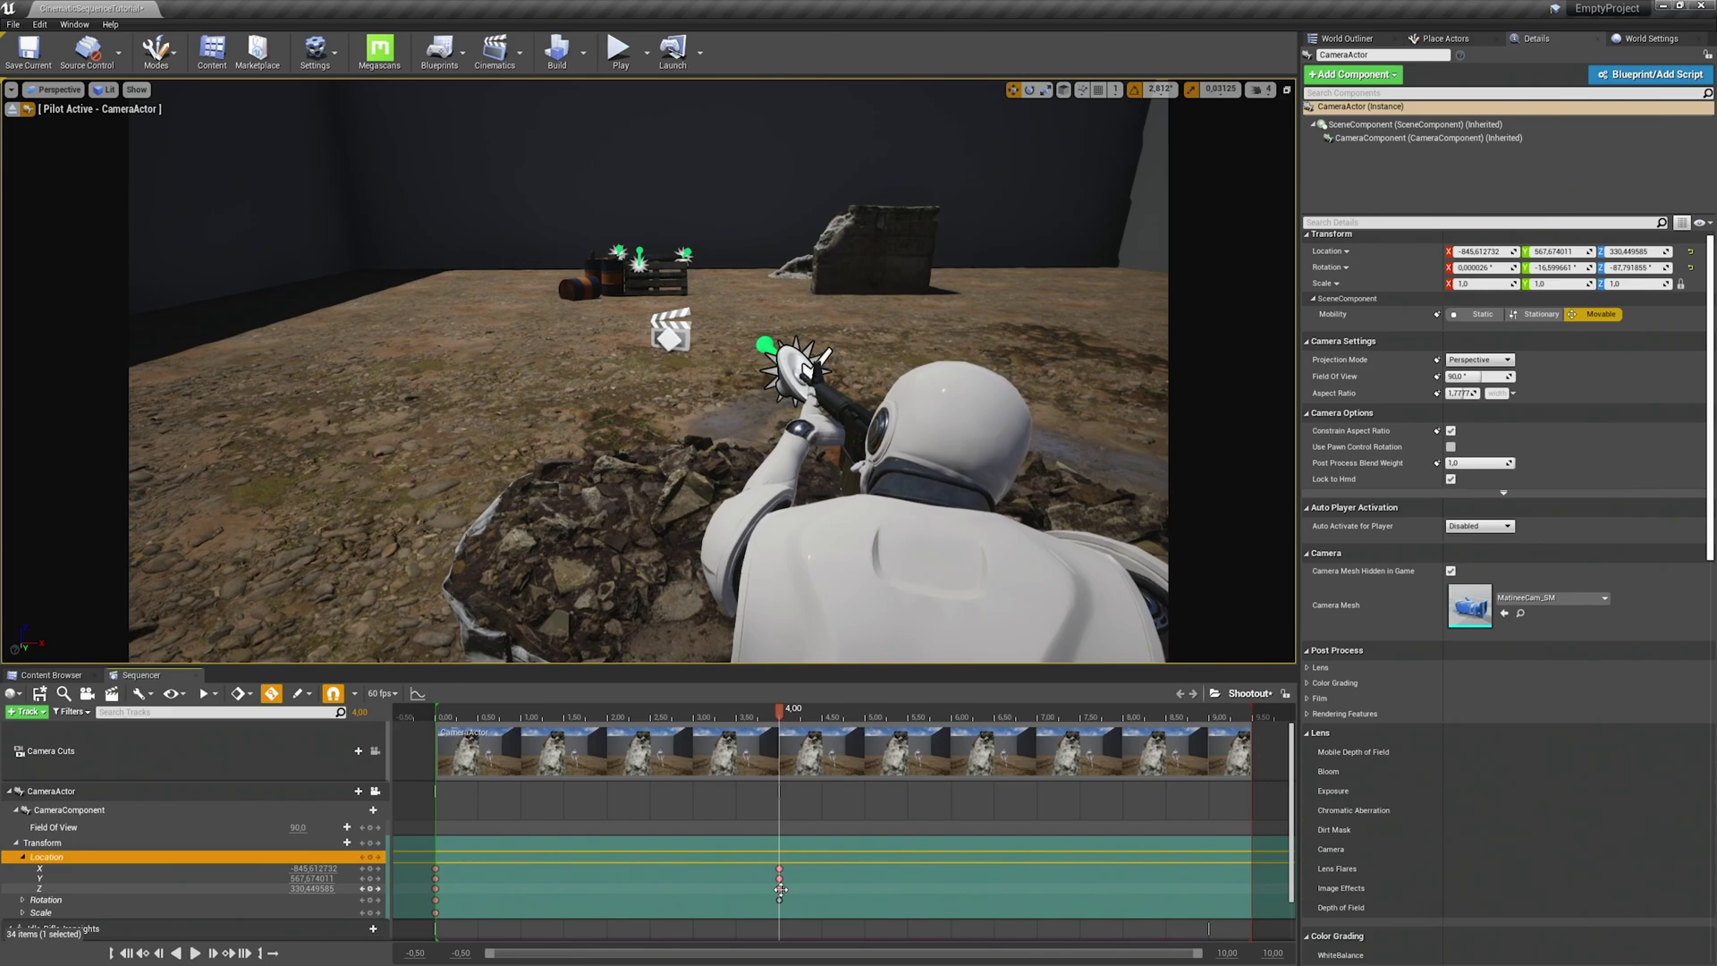
left_click(22, 856)
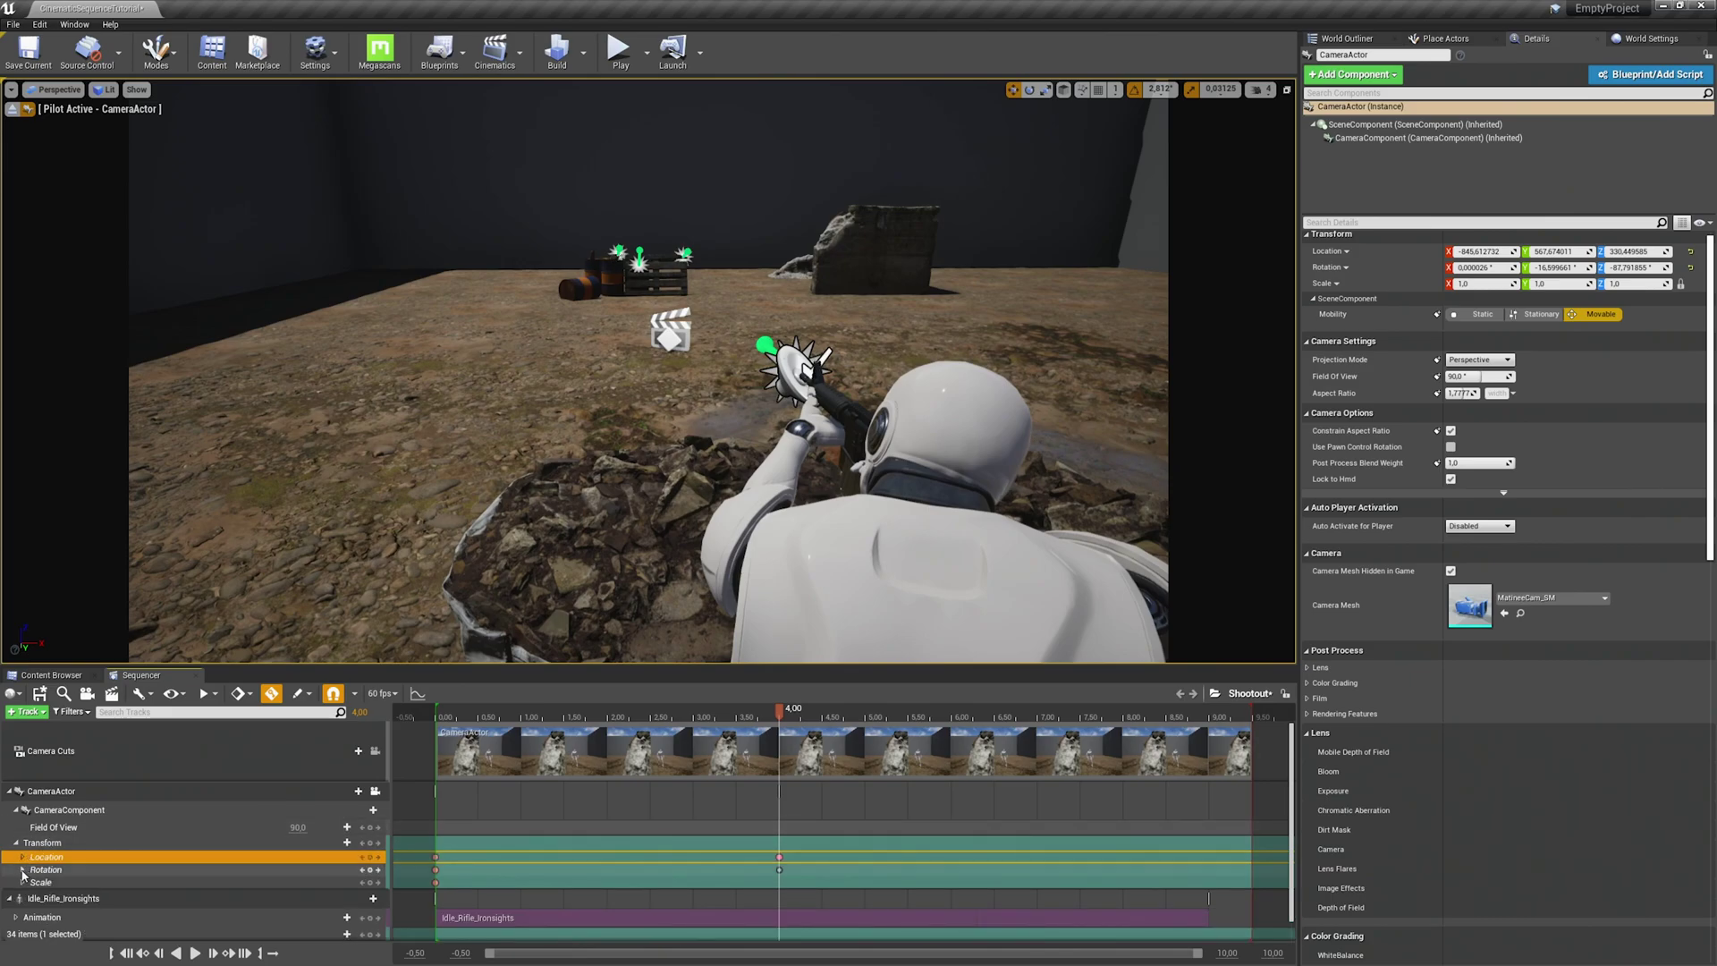
left_click(23, 870)
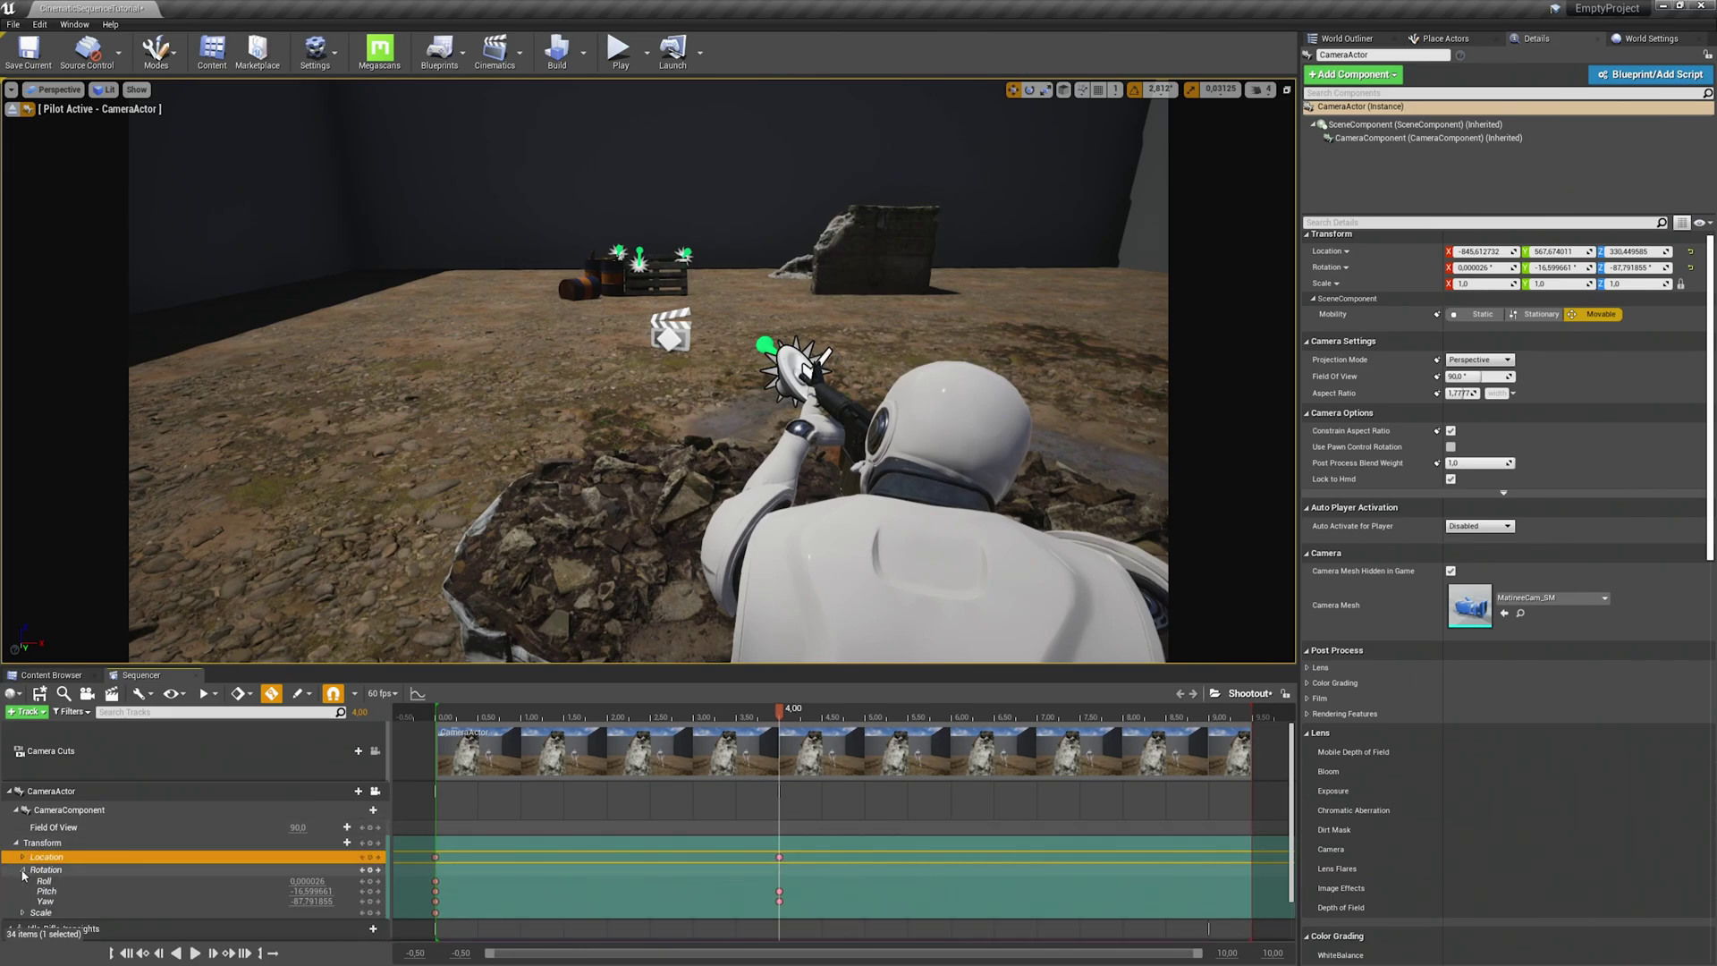
left_click(110, 891)
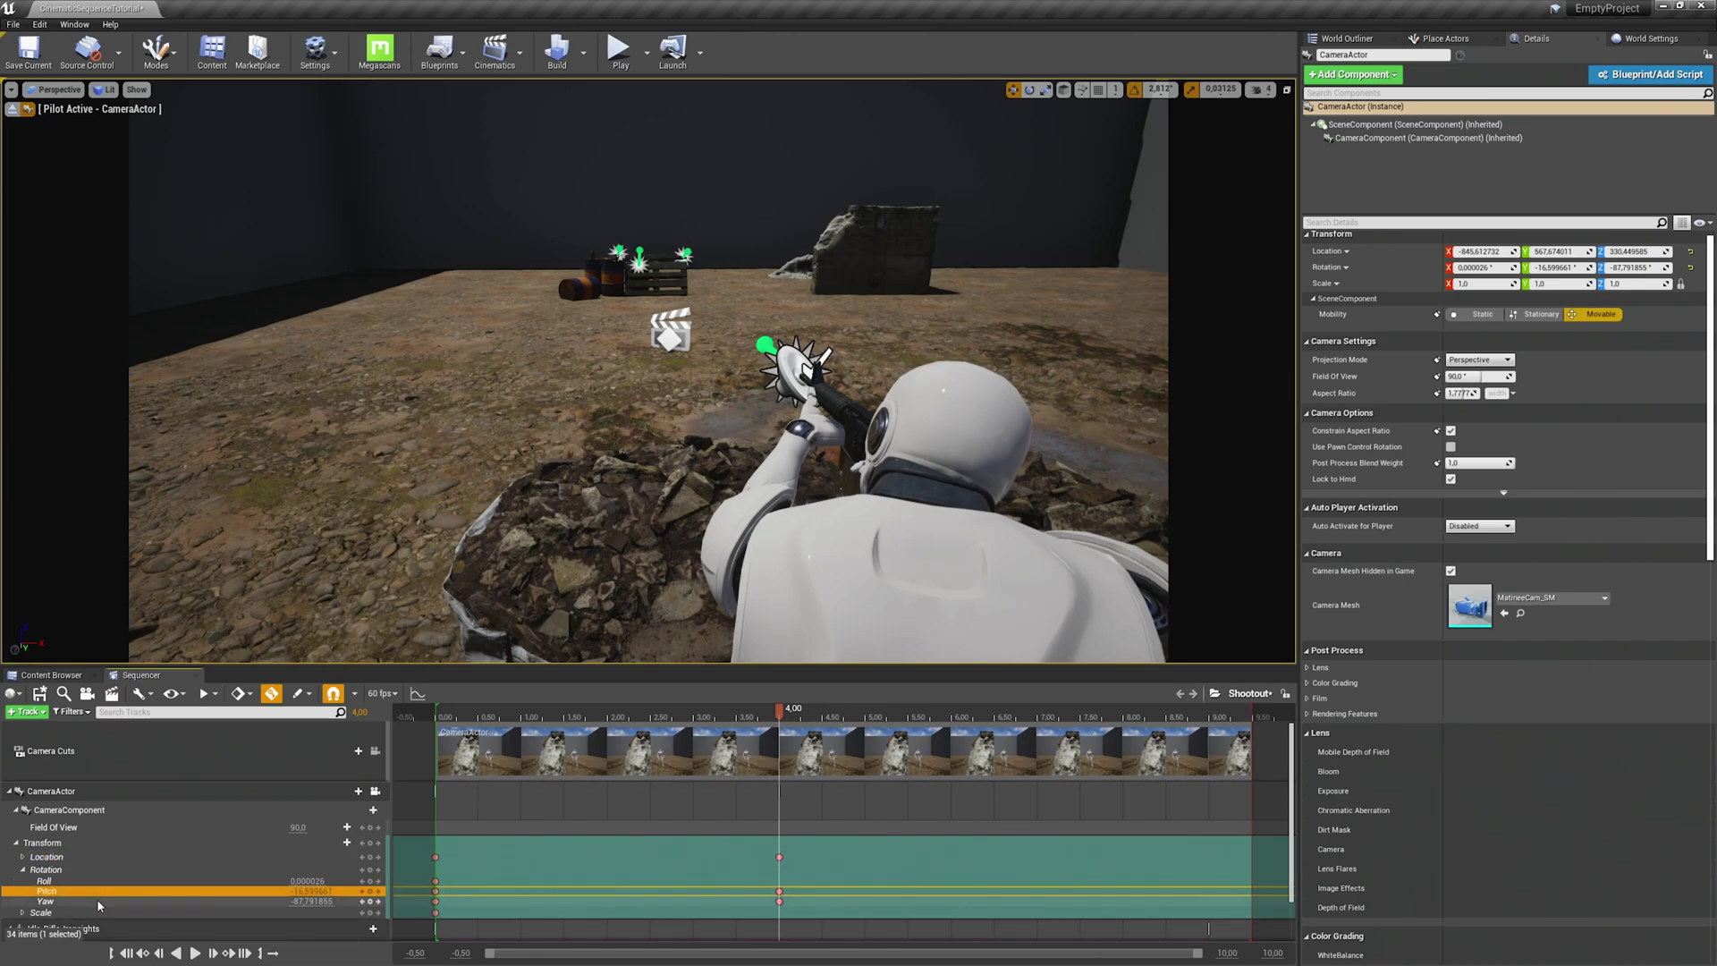
left_click(97, 901)
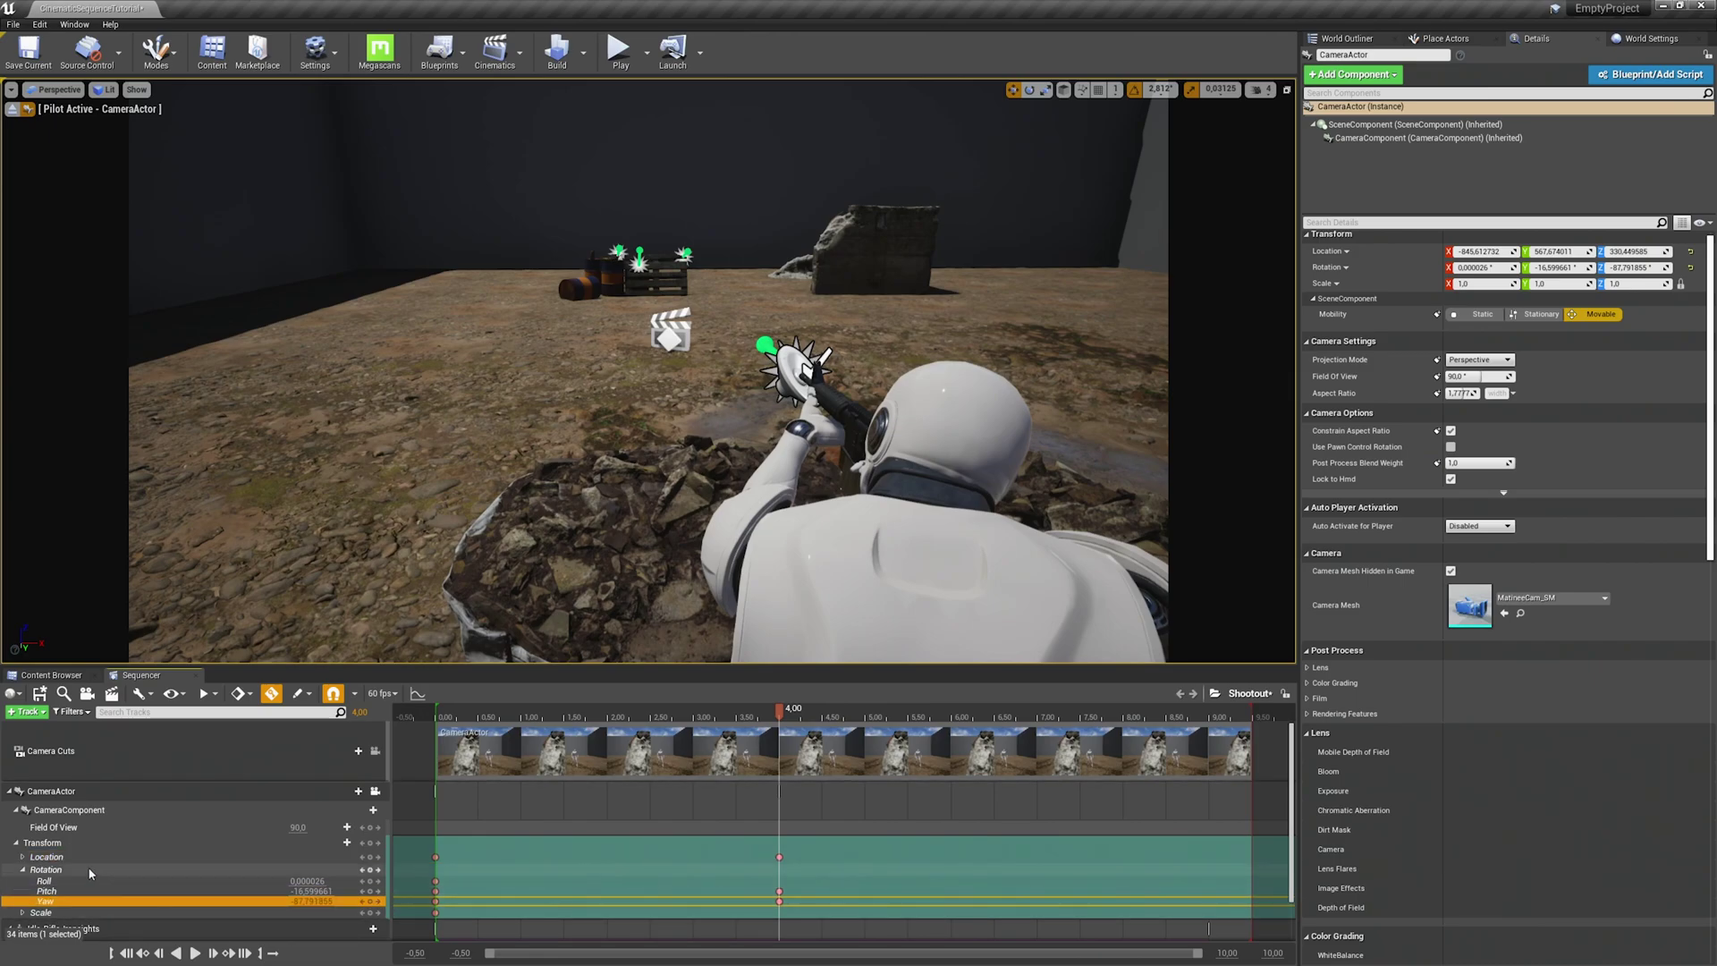
left_click(77, 881)
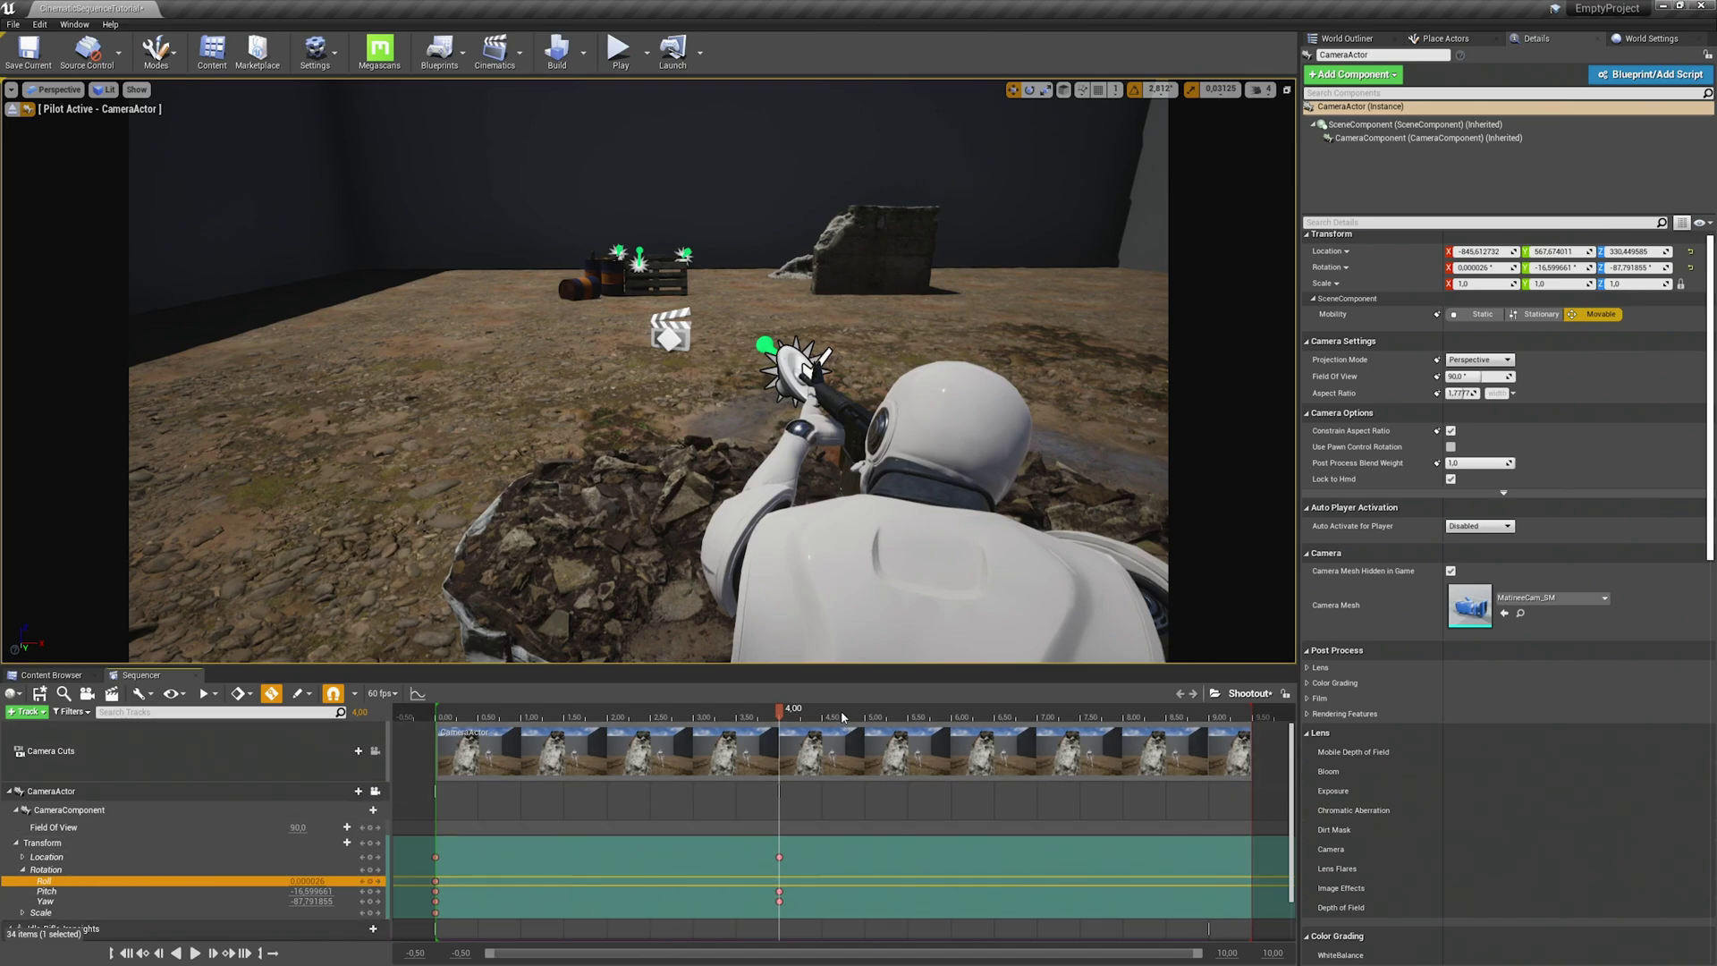
- Scrub the sequence to 6.00 and back to 4.00 to check how the camera behaves past its last key
left_click_drag(922, 723, 978, 719)
left_click_drag(945, 711, 954, 711)
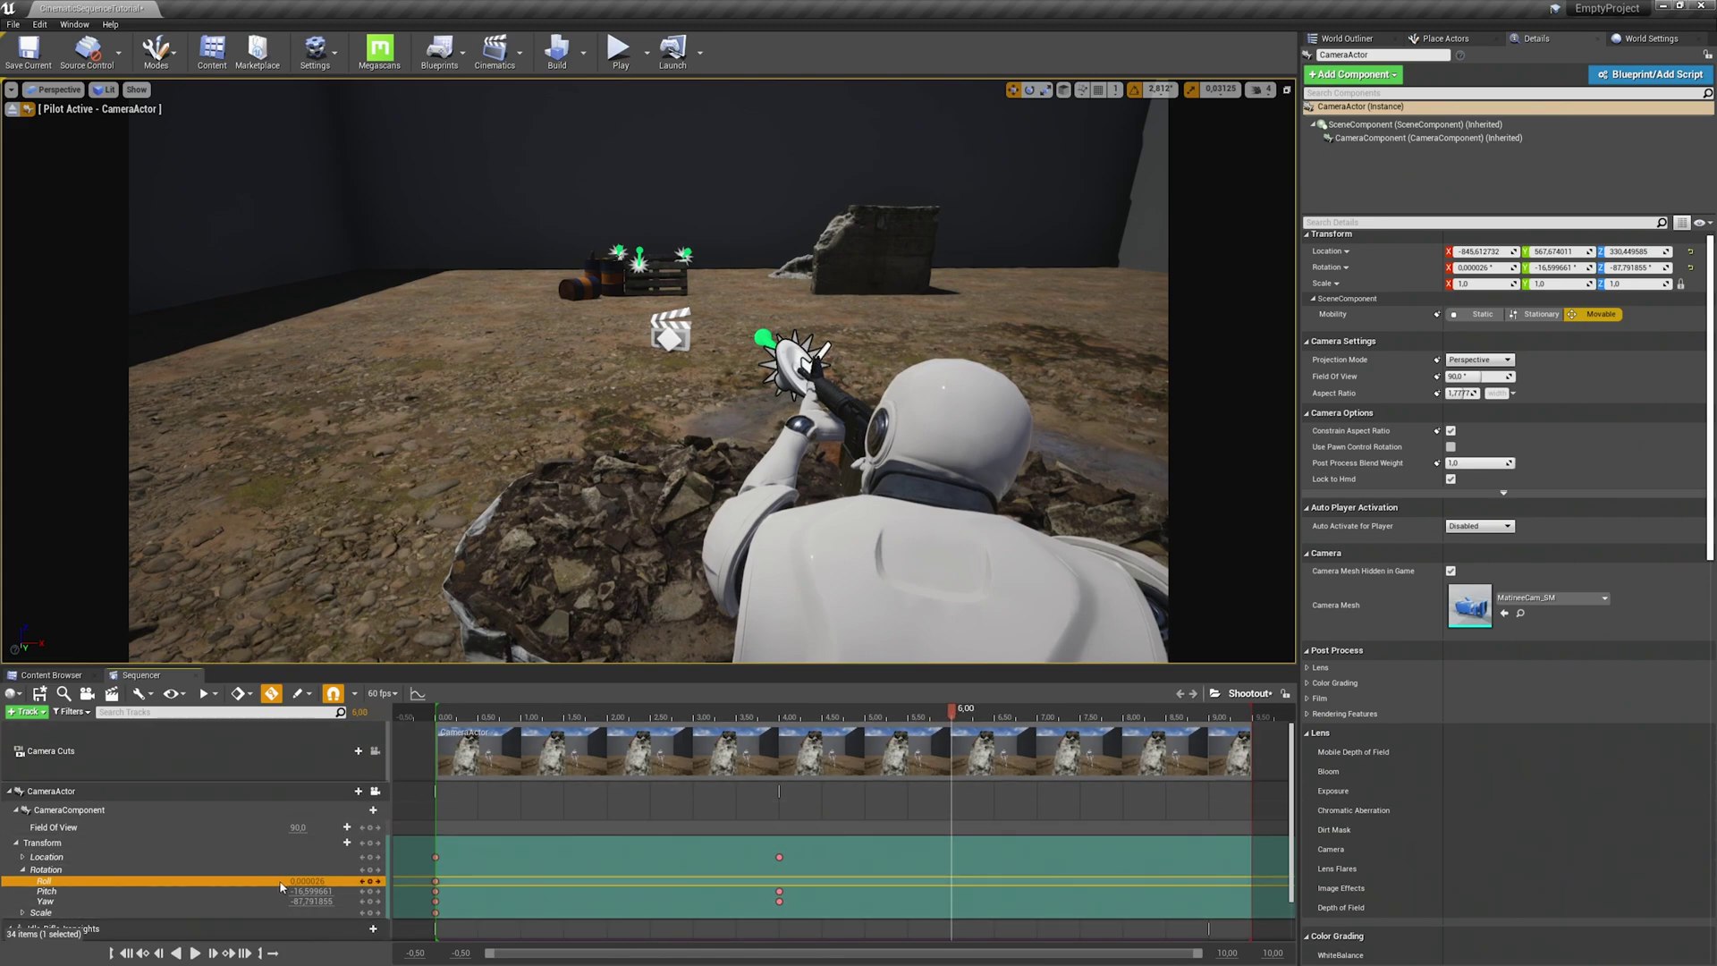
left_click_drag(954, 711, 779, 712)
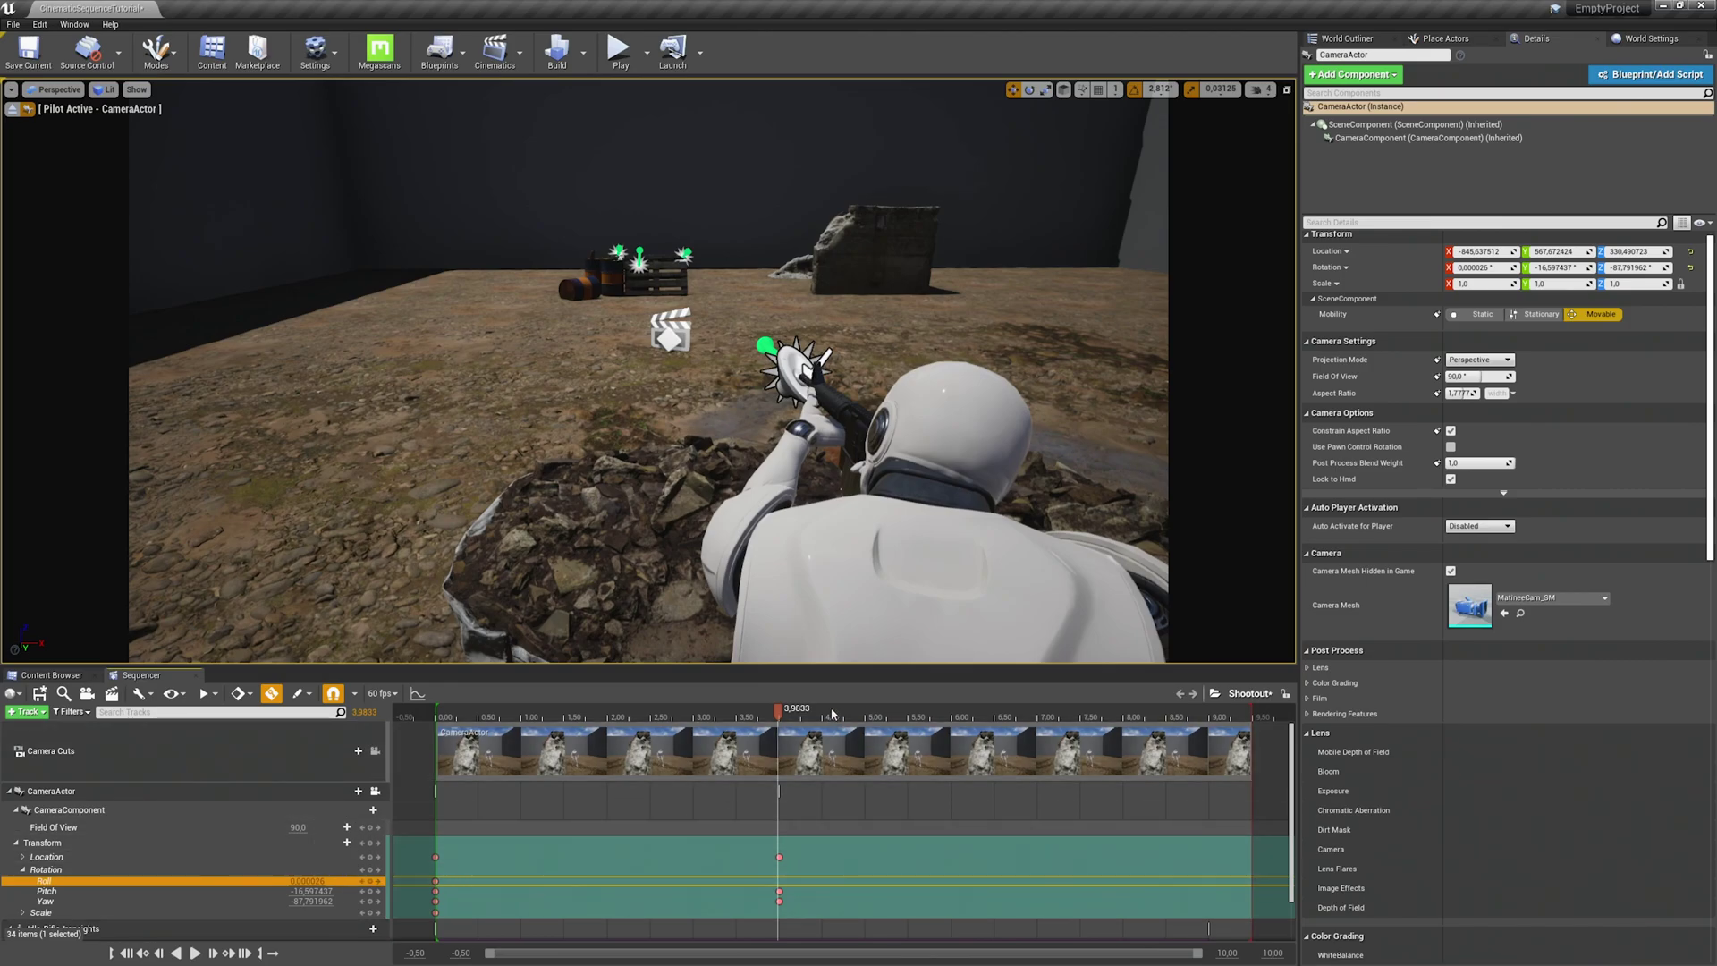
left_click_drag(784, 714, 781, 708)
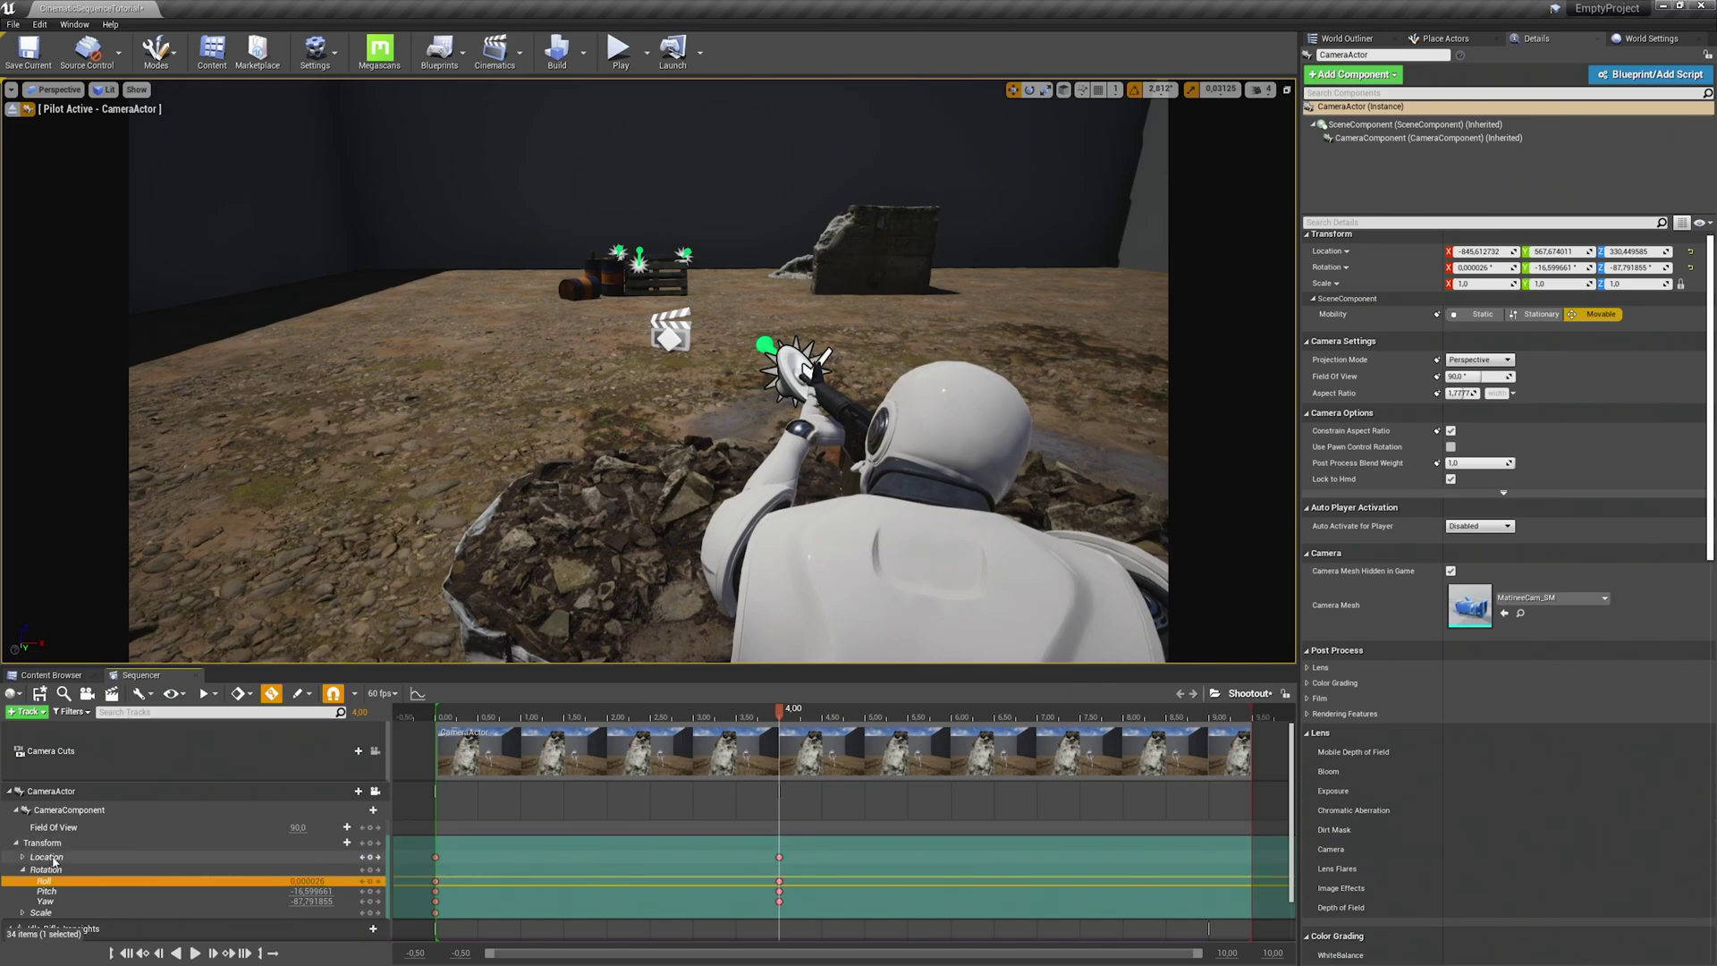
- Add a full Transform key for CameraActor at 4.00, covering Location, Rotation and Scale
left_click(22, 869)
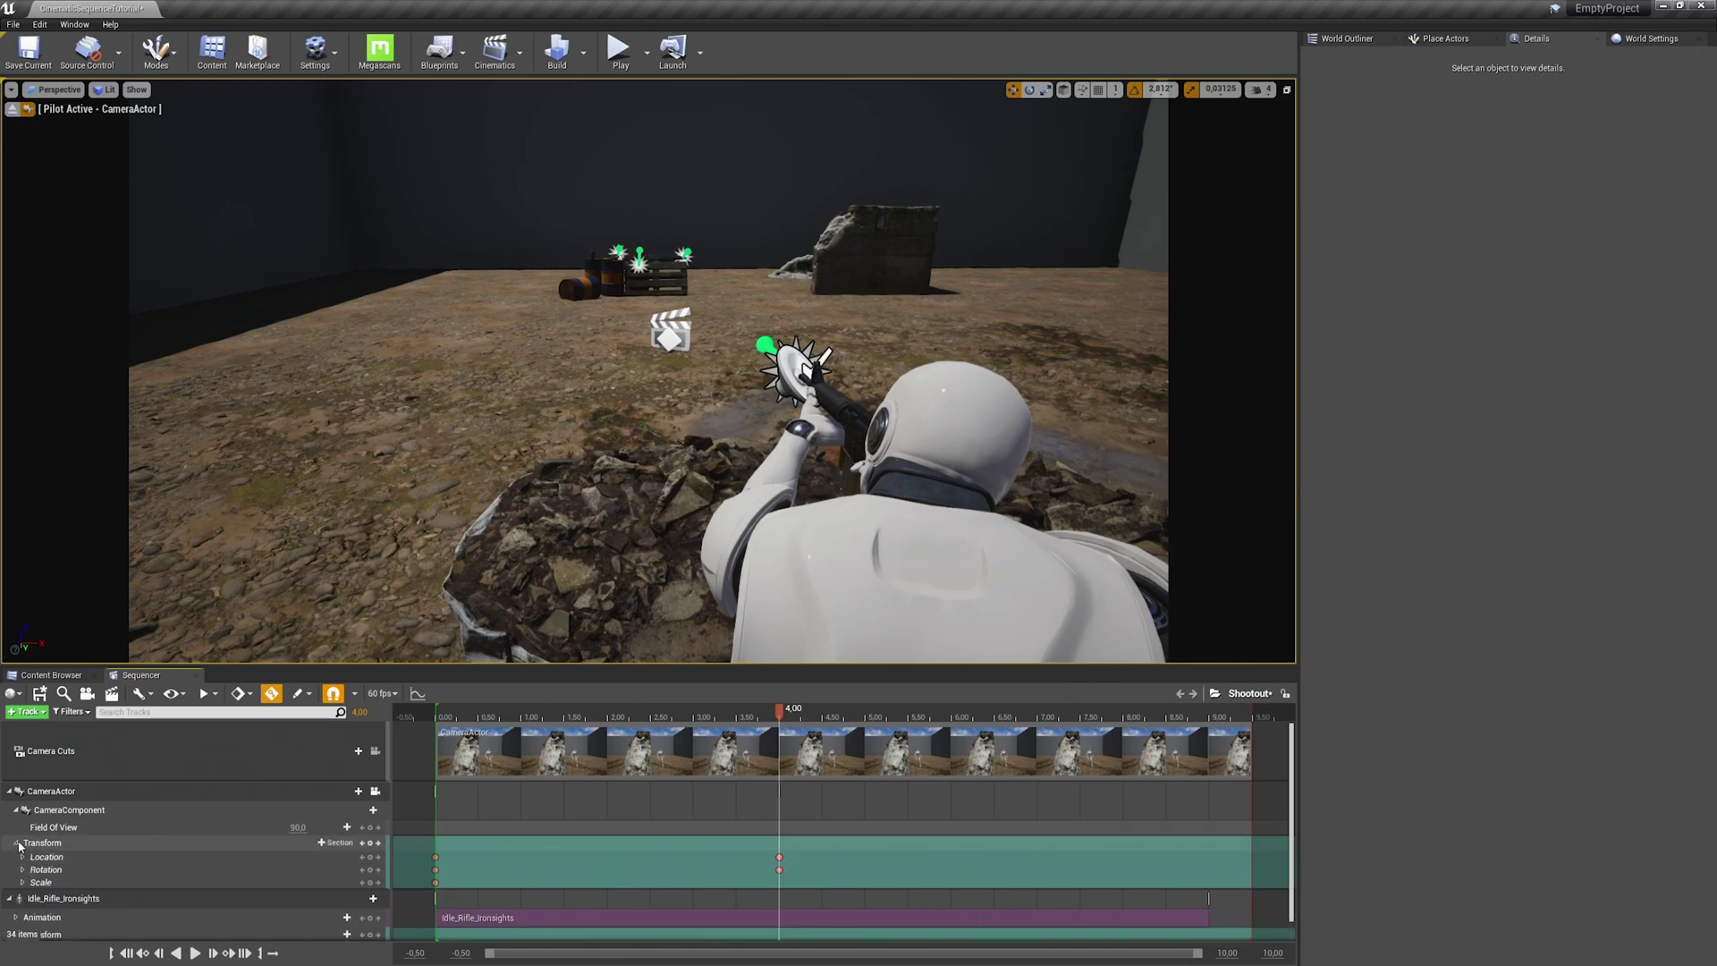
left_click(17, 843)
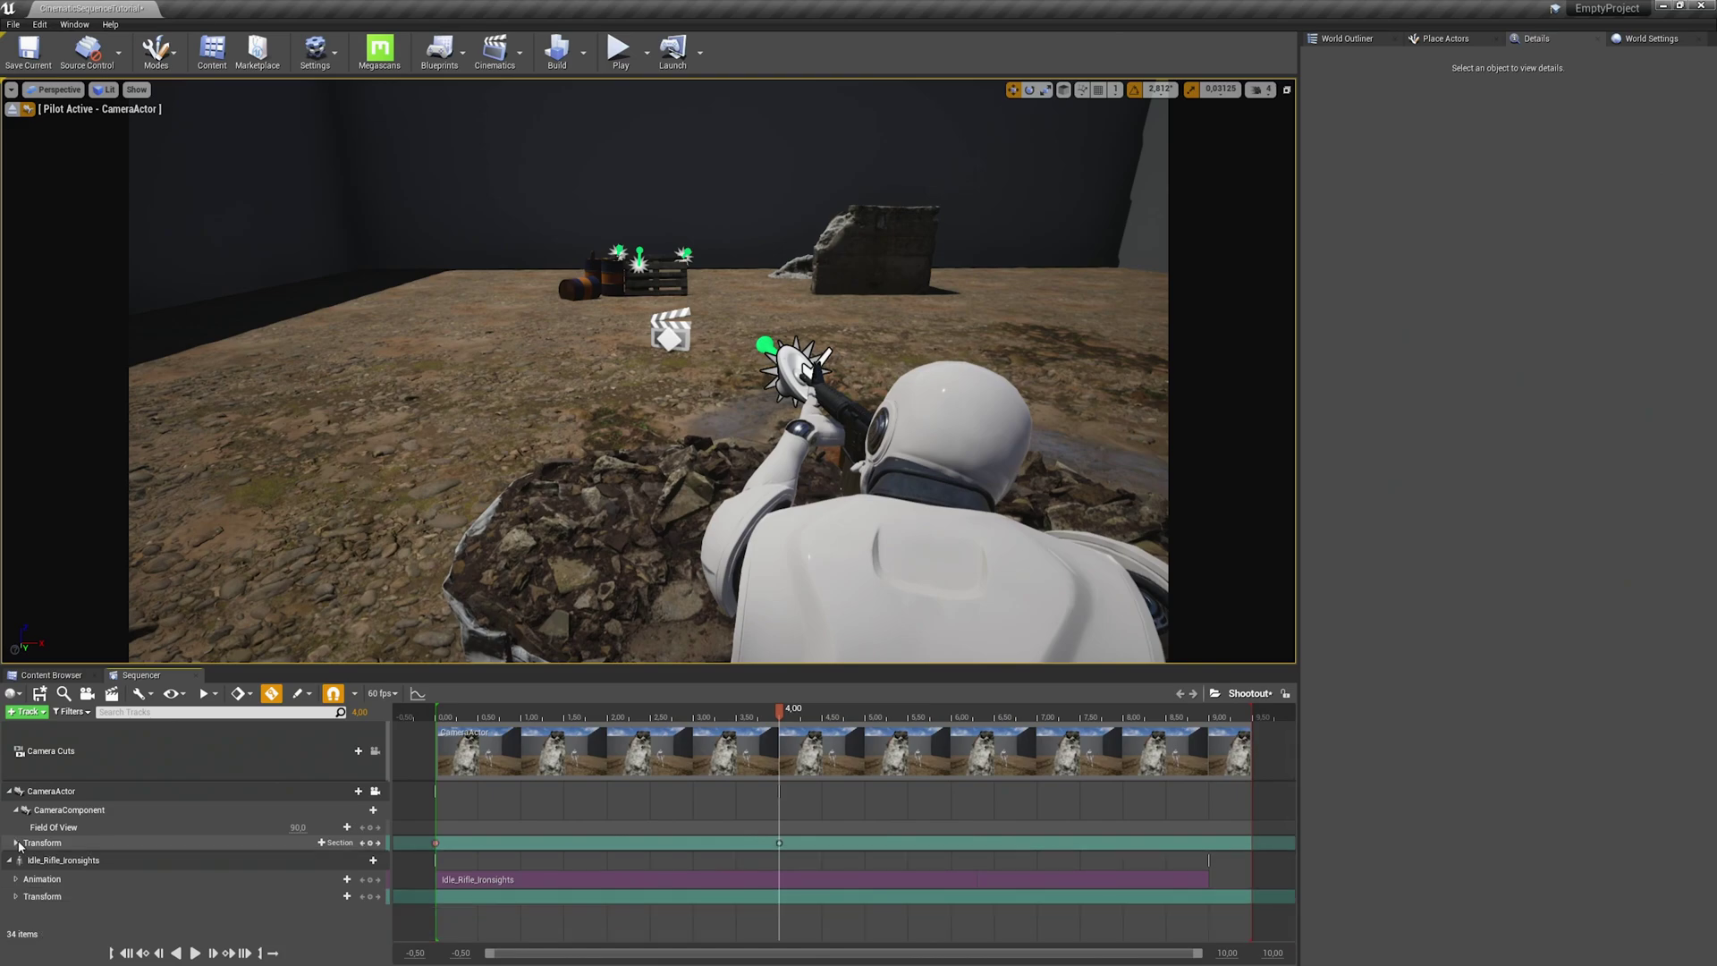
left_click(373, 843)
left_click(16, 843)
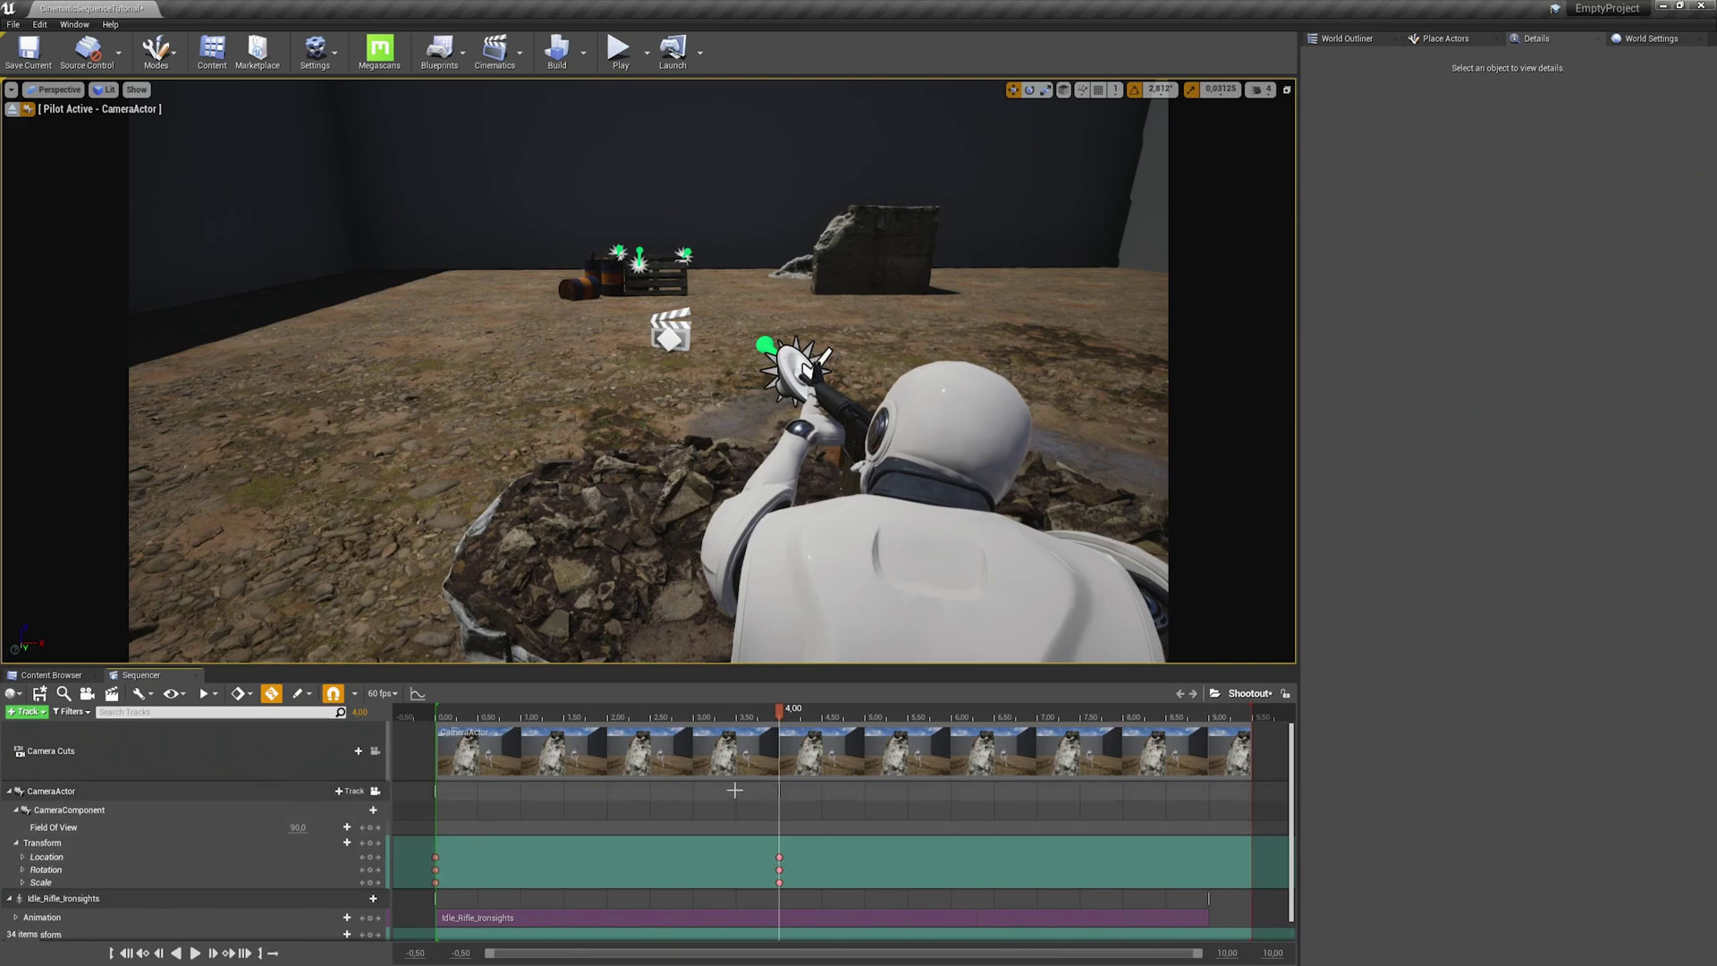
- Try tilting the piloted camera down over the mannequin's back at 6.00, discard the rotation, and return the playhead to 4.00
left_click_drag(783, 715, 953, 710)
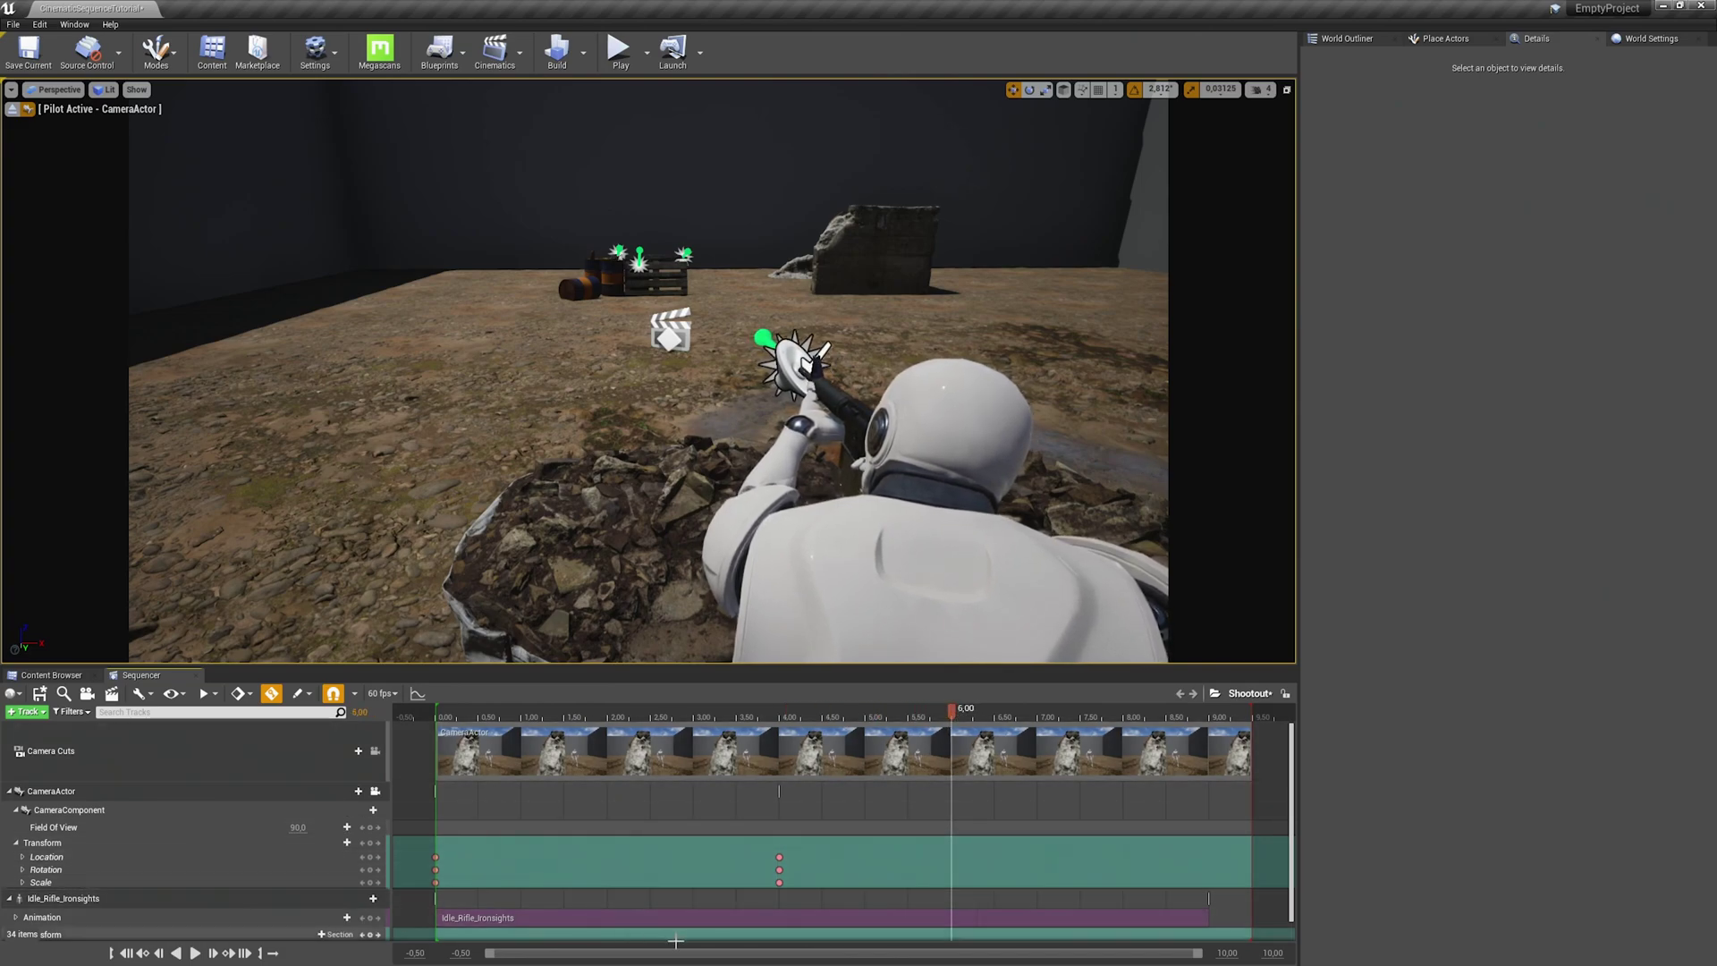
left_click(781, 713)
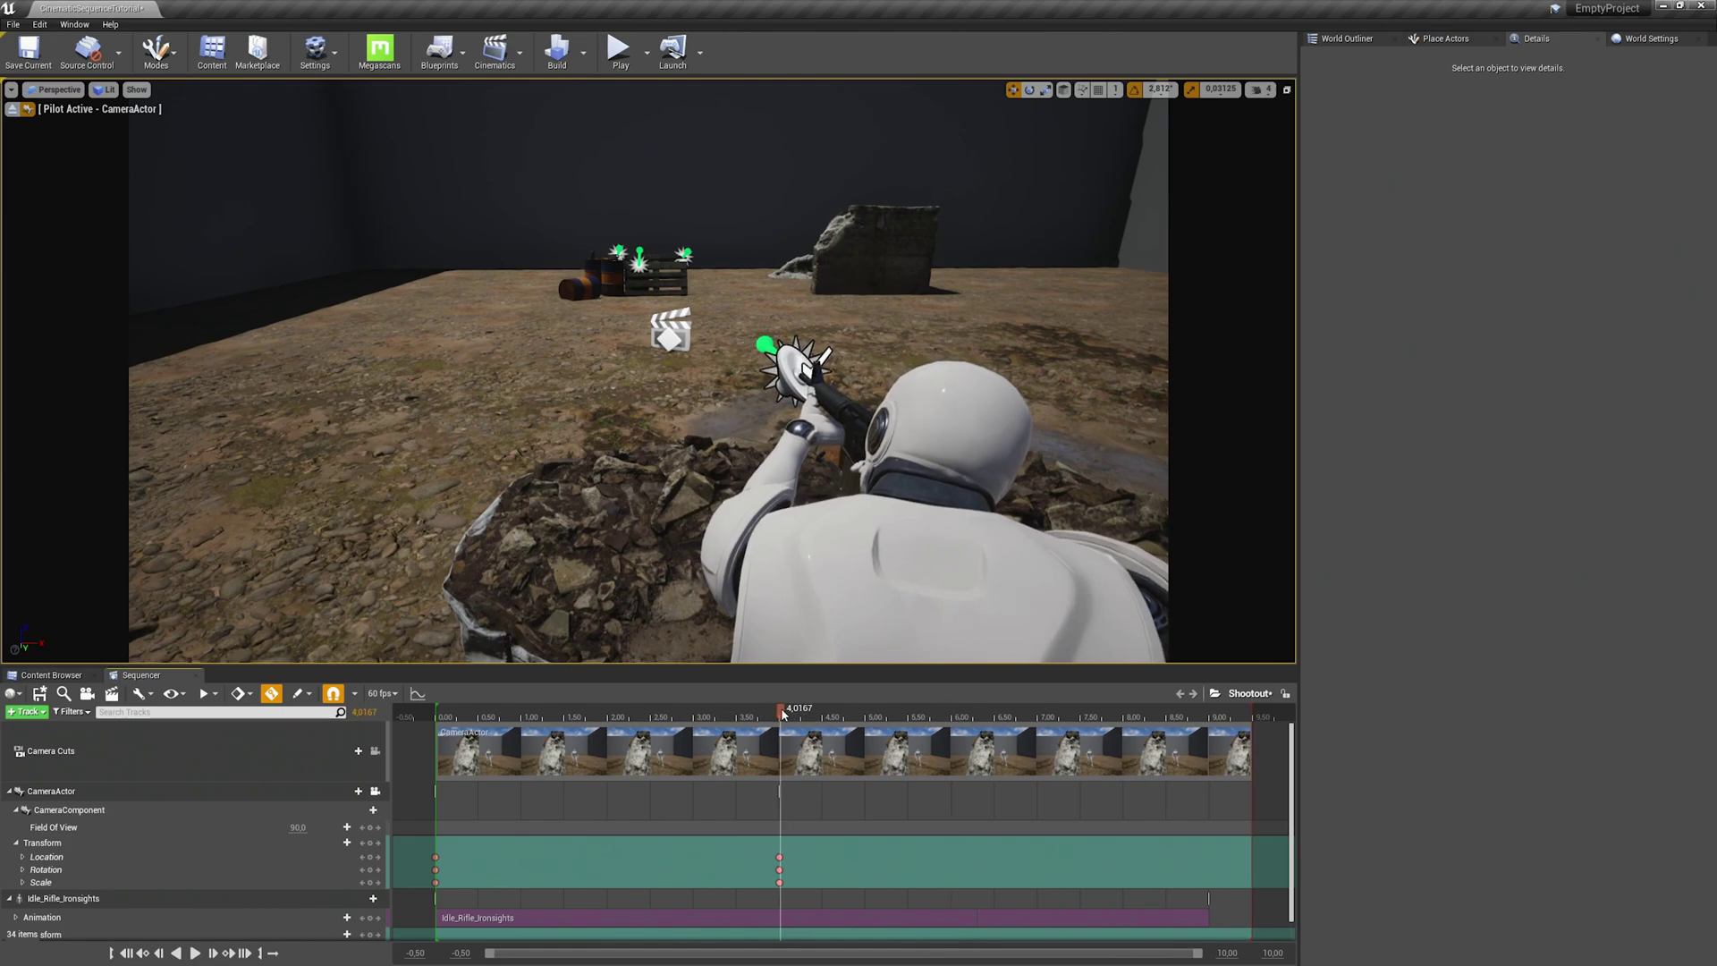
left_click_drag(789, 721, 953, 711)
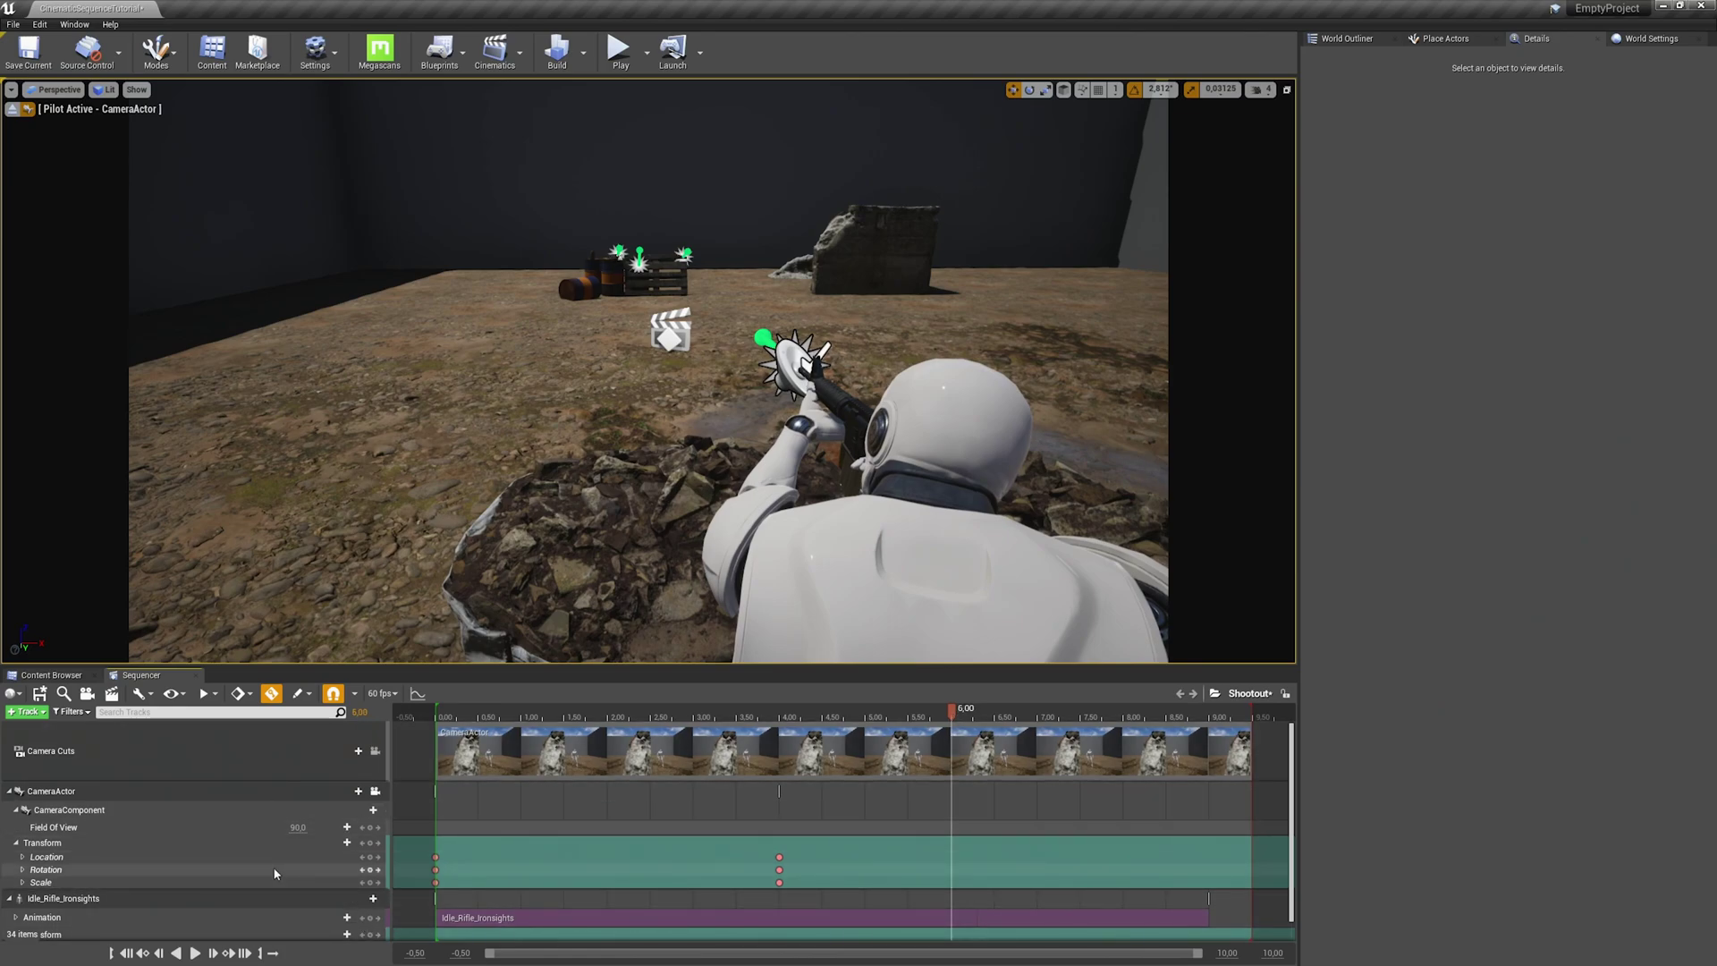
right_click_drag(502, 405, 519, 492)
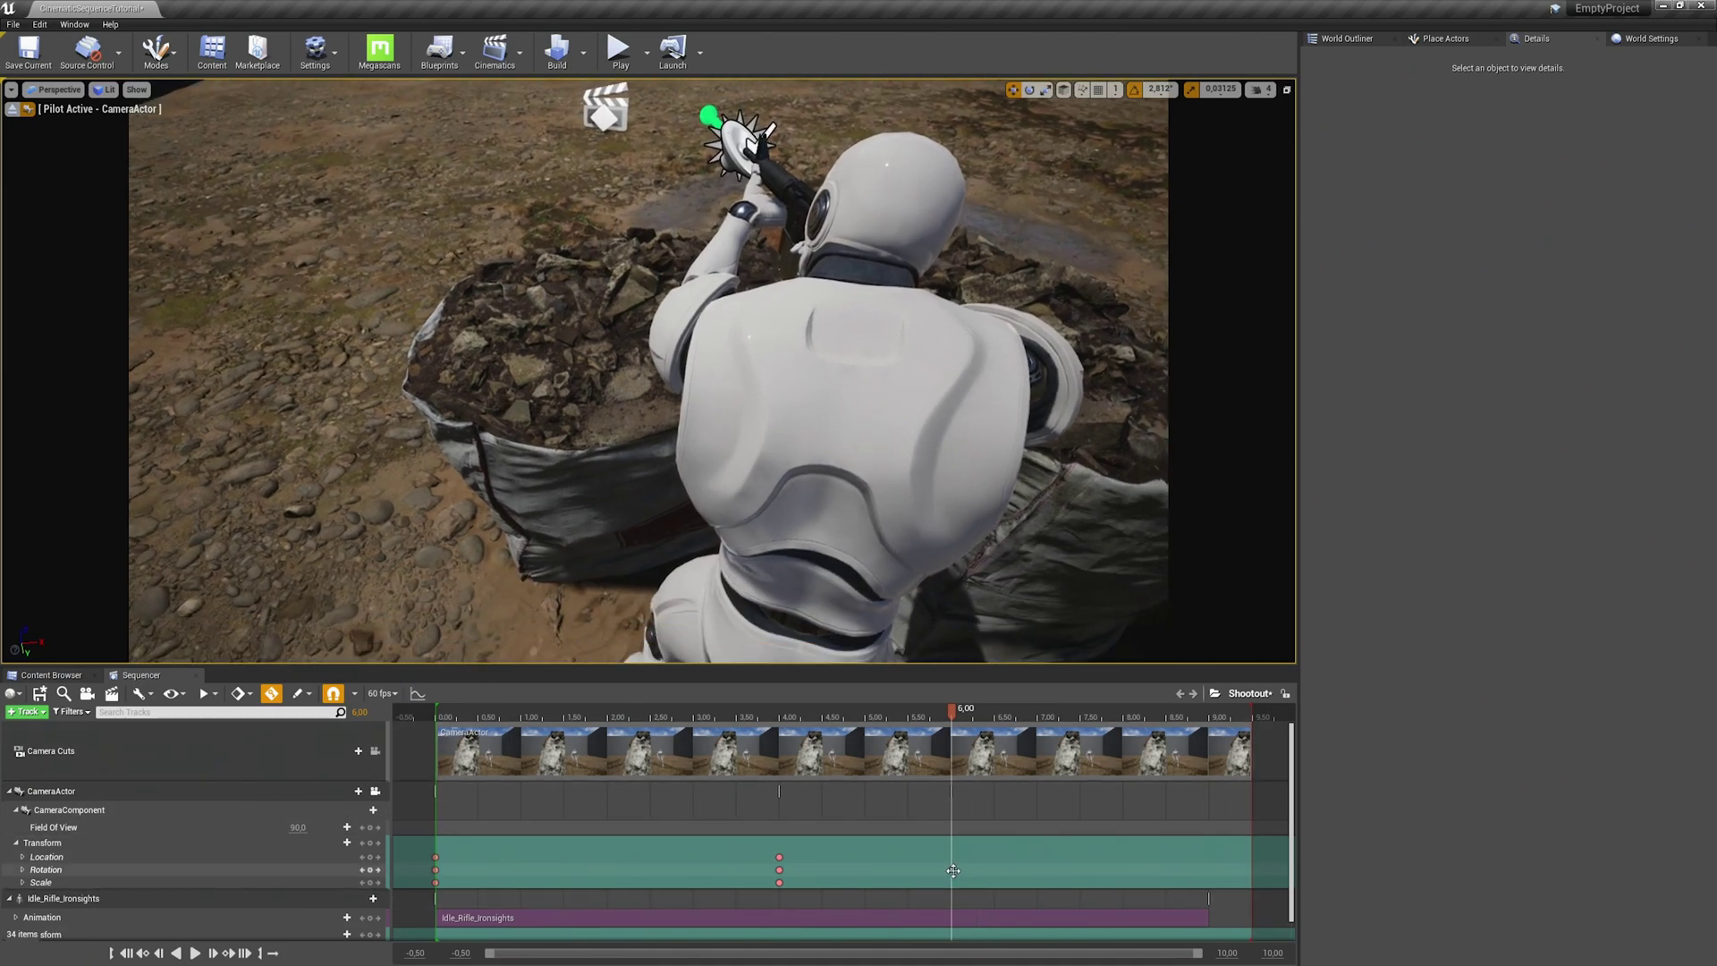
left_click(161, 872)
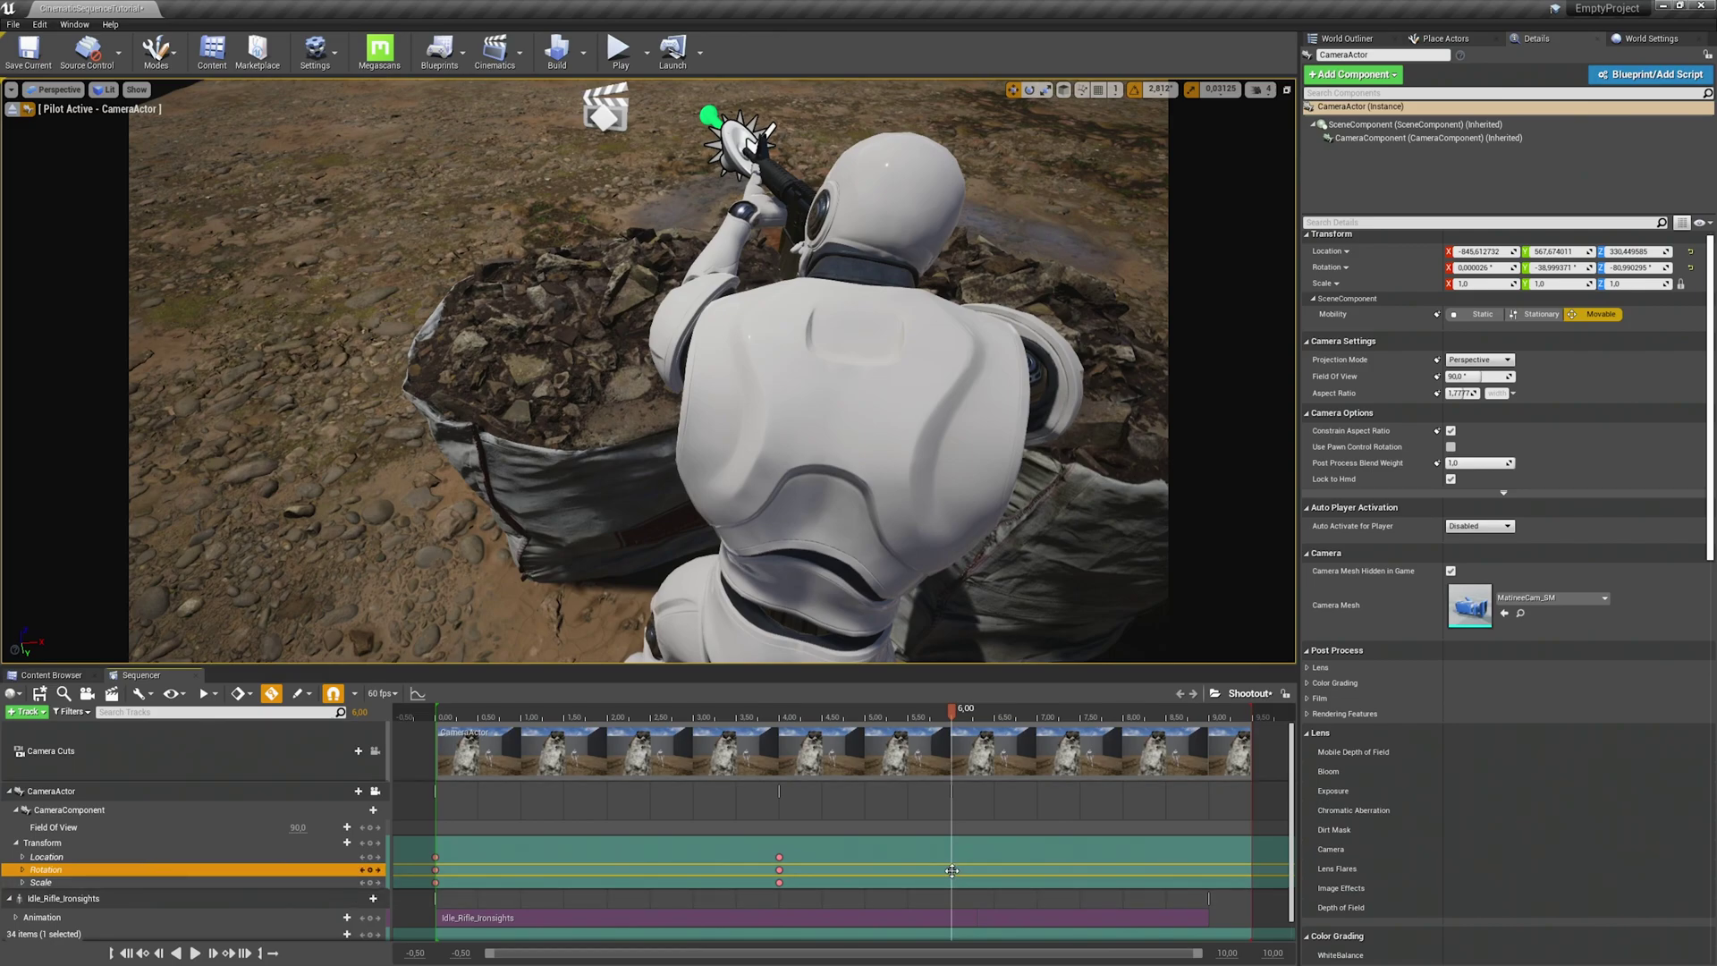
key("Delete")
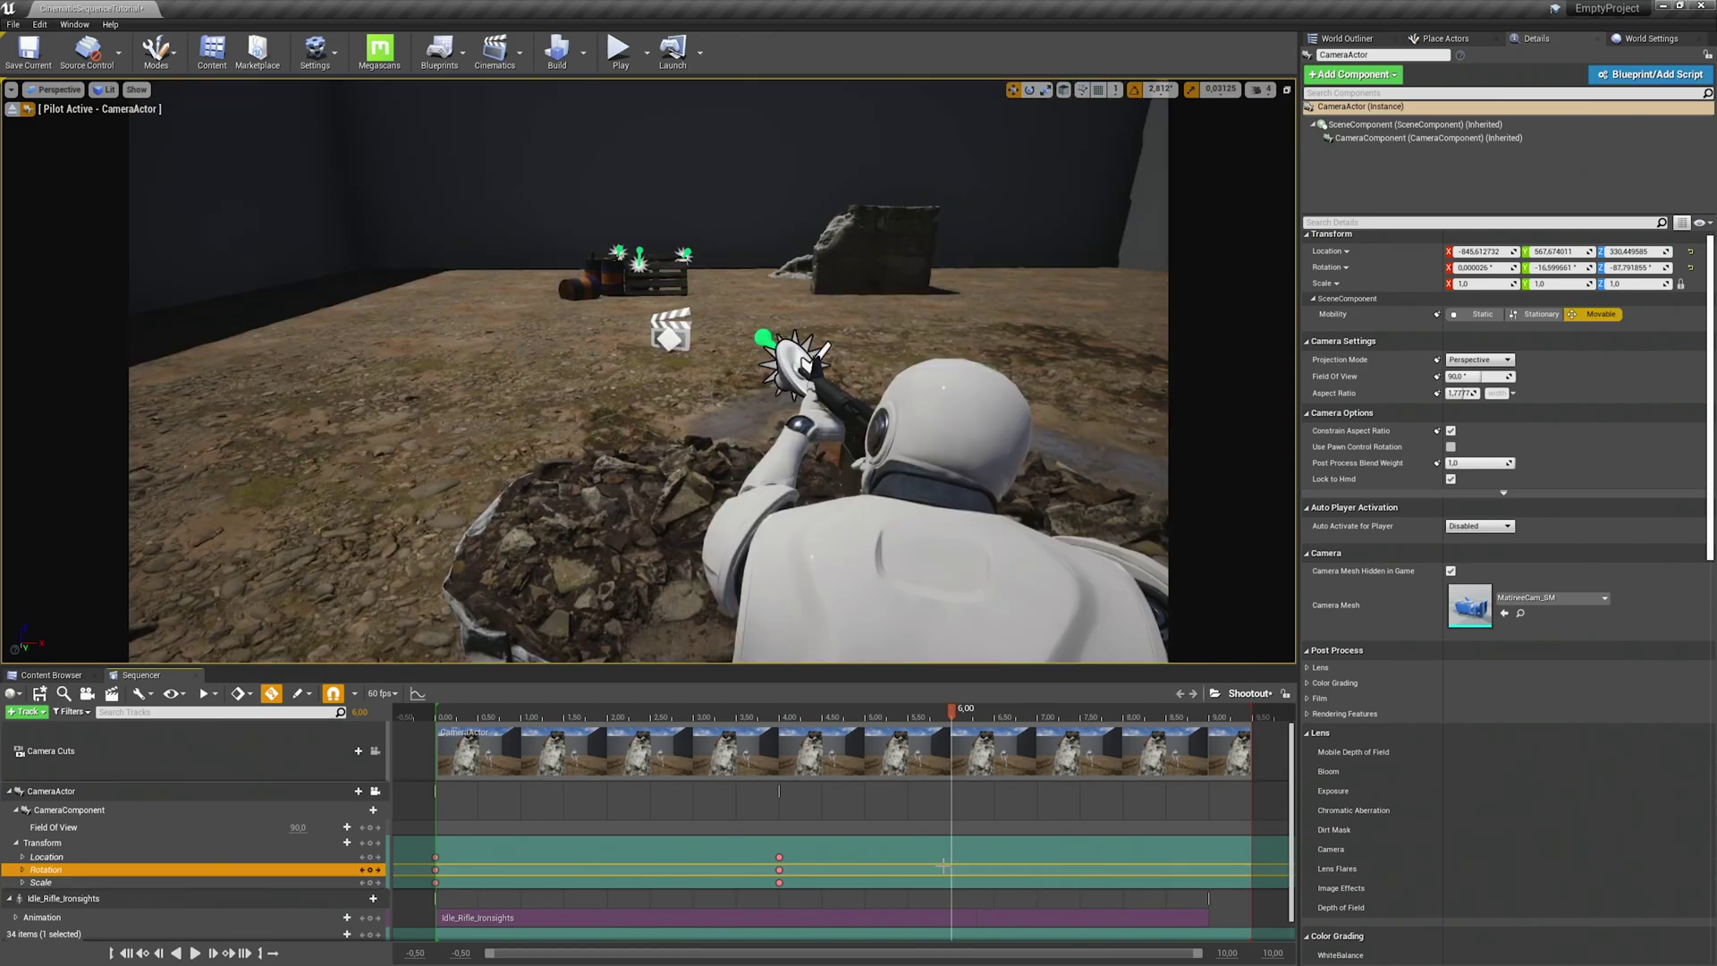
left_click(780, 711)
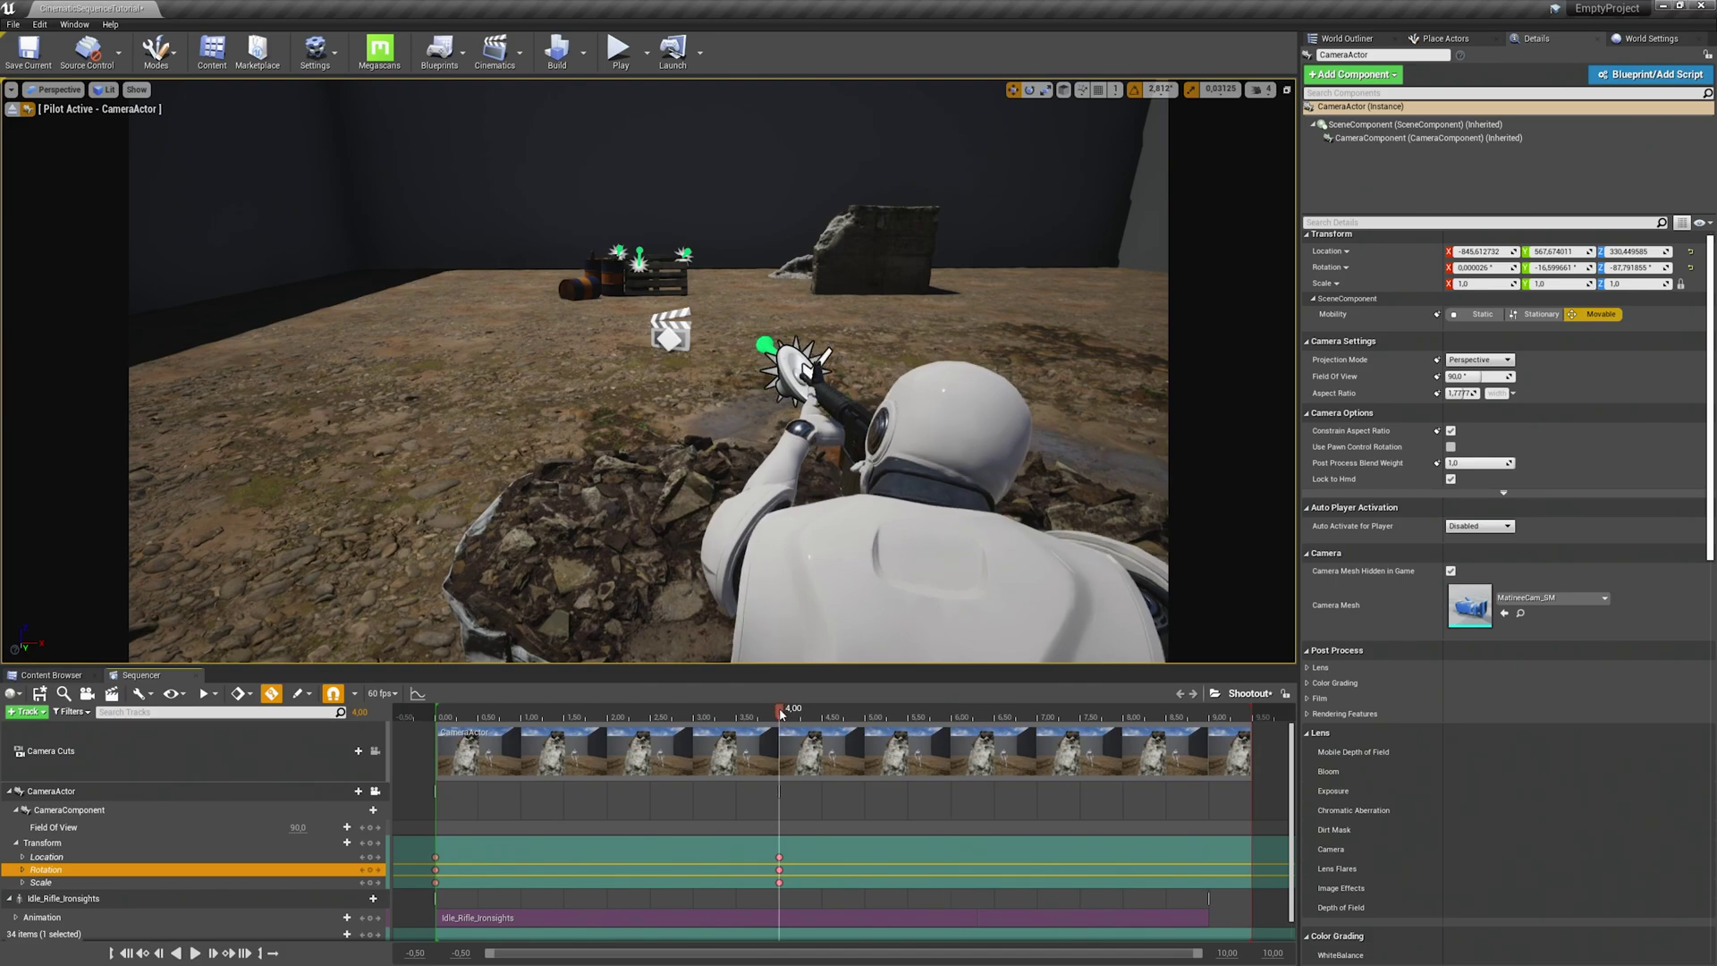
- Preview the sequence briefly from 4.00 and scrub the playhead back to 0.00
key("space")
key("space")
left_click_drag(797, 714, 782, 715)
left_click_drag(784, 716, 436, 713)
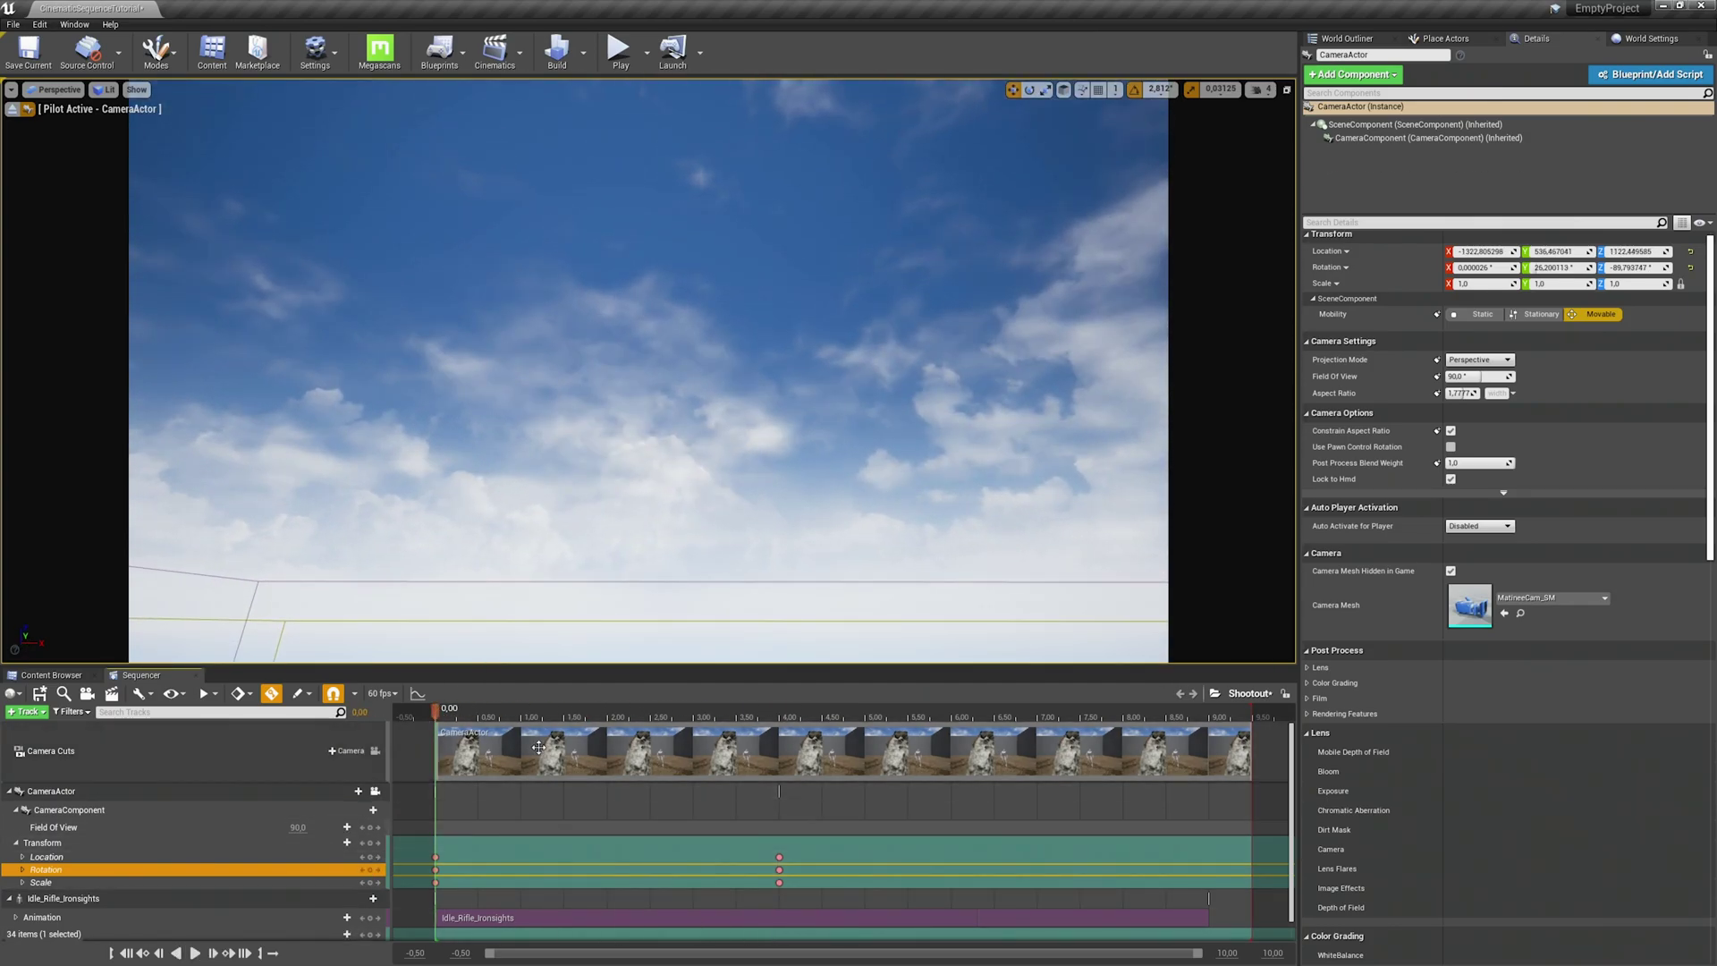
- Play the camera descent past its last key, return the playhead to 4.00, and replay from just before that key
key("space")
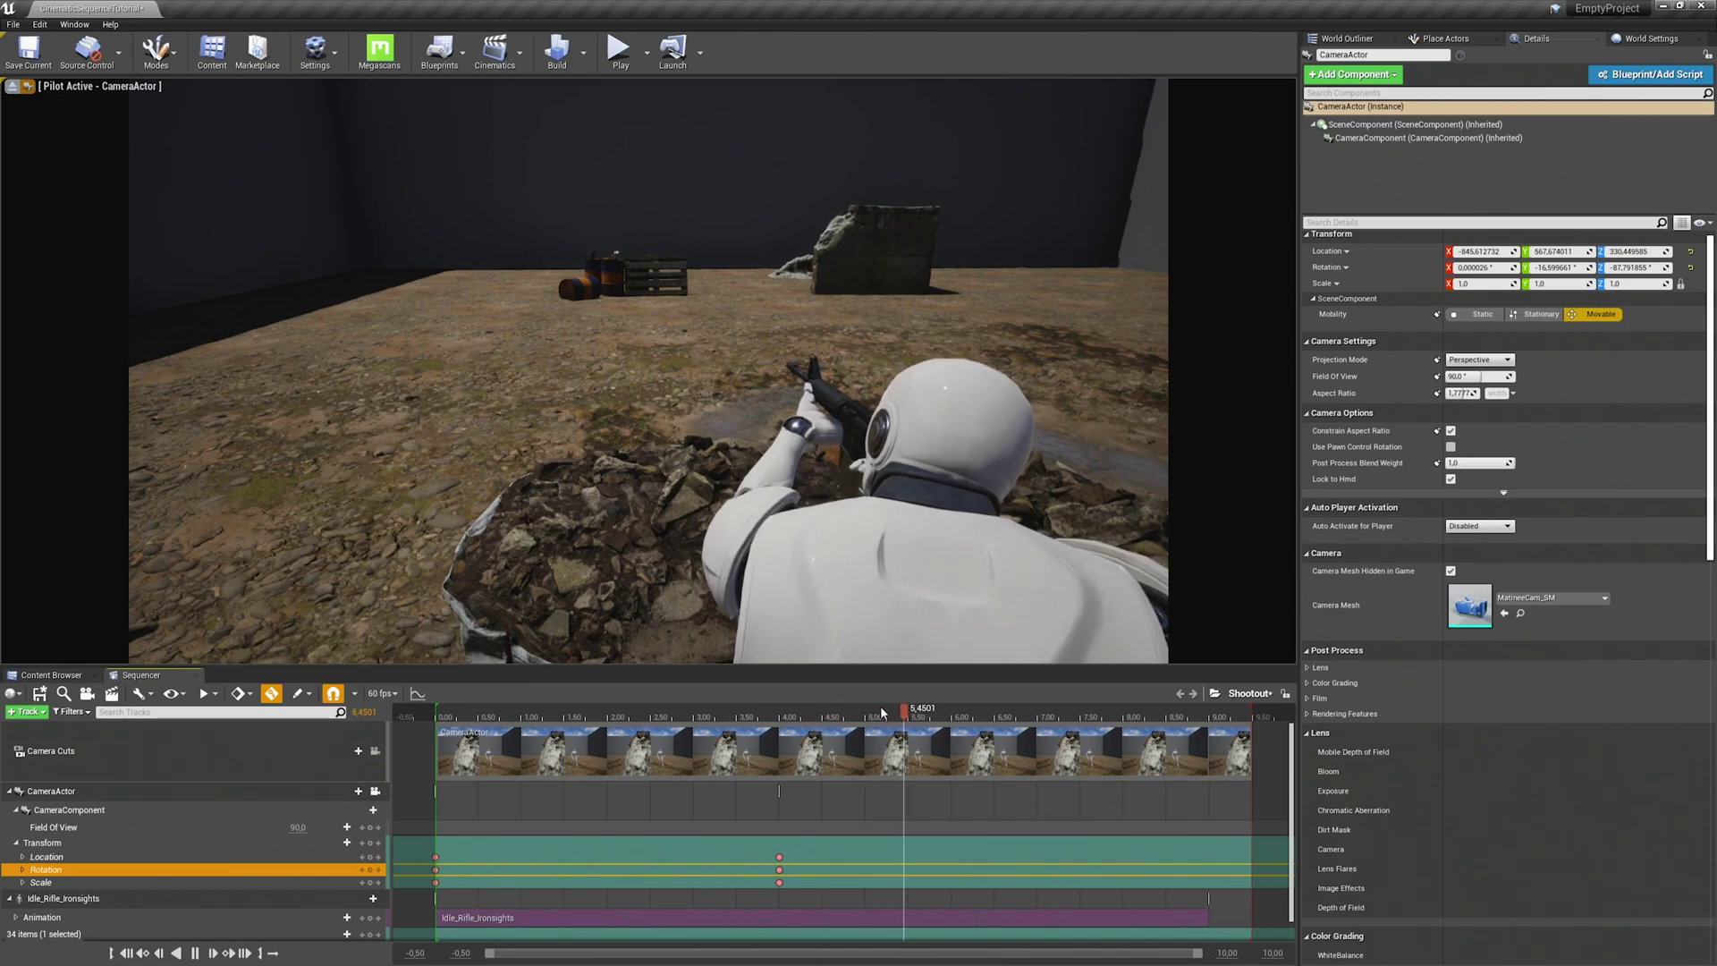
left_click(782, 715)
left_click_drag(783, 719, 782, 718)
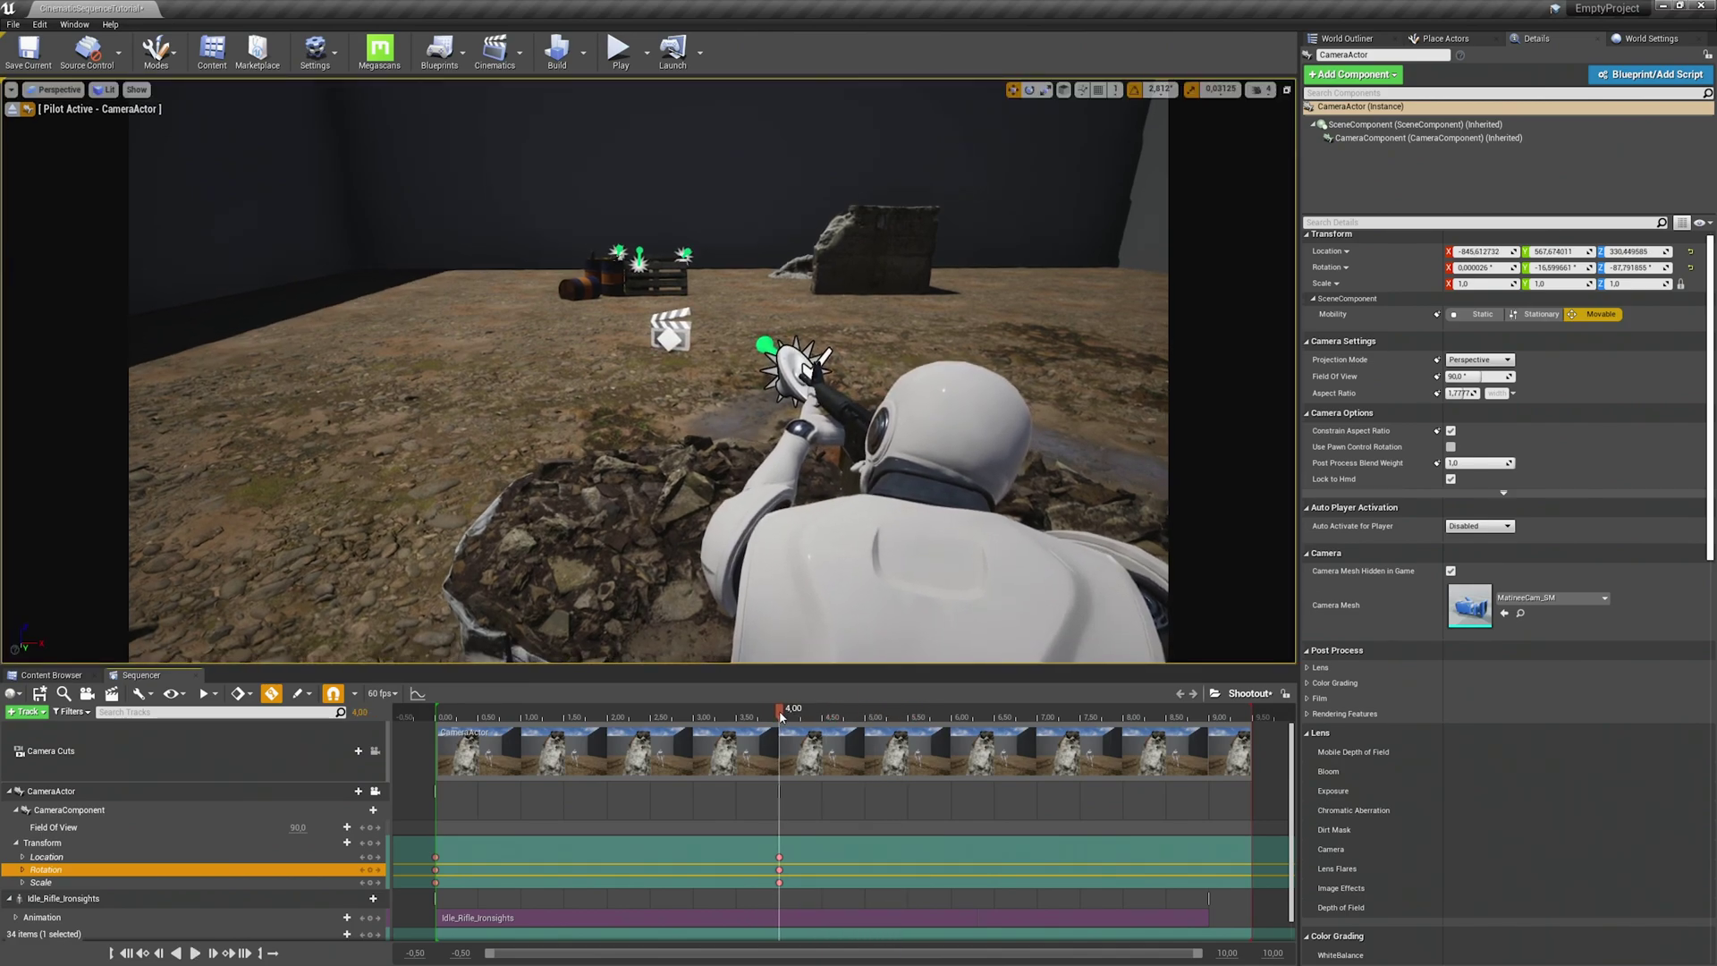
left_click_drag(780, 716, 677, 714)
key("space")
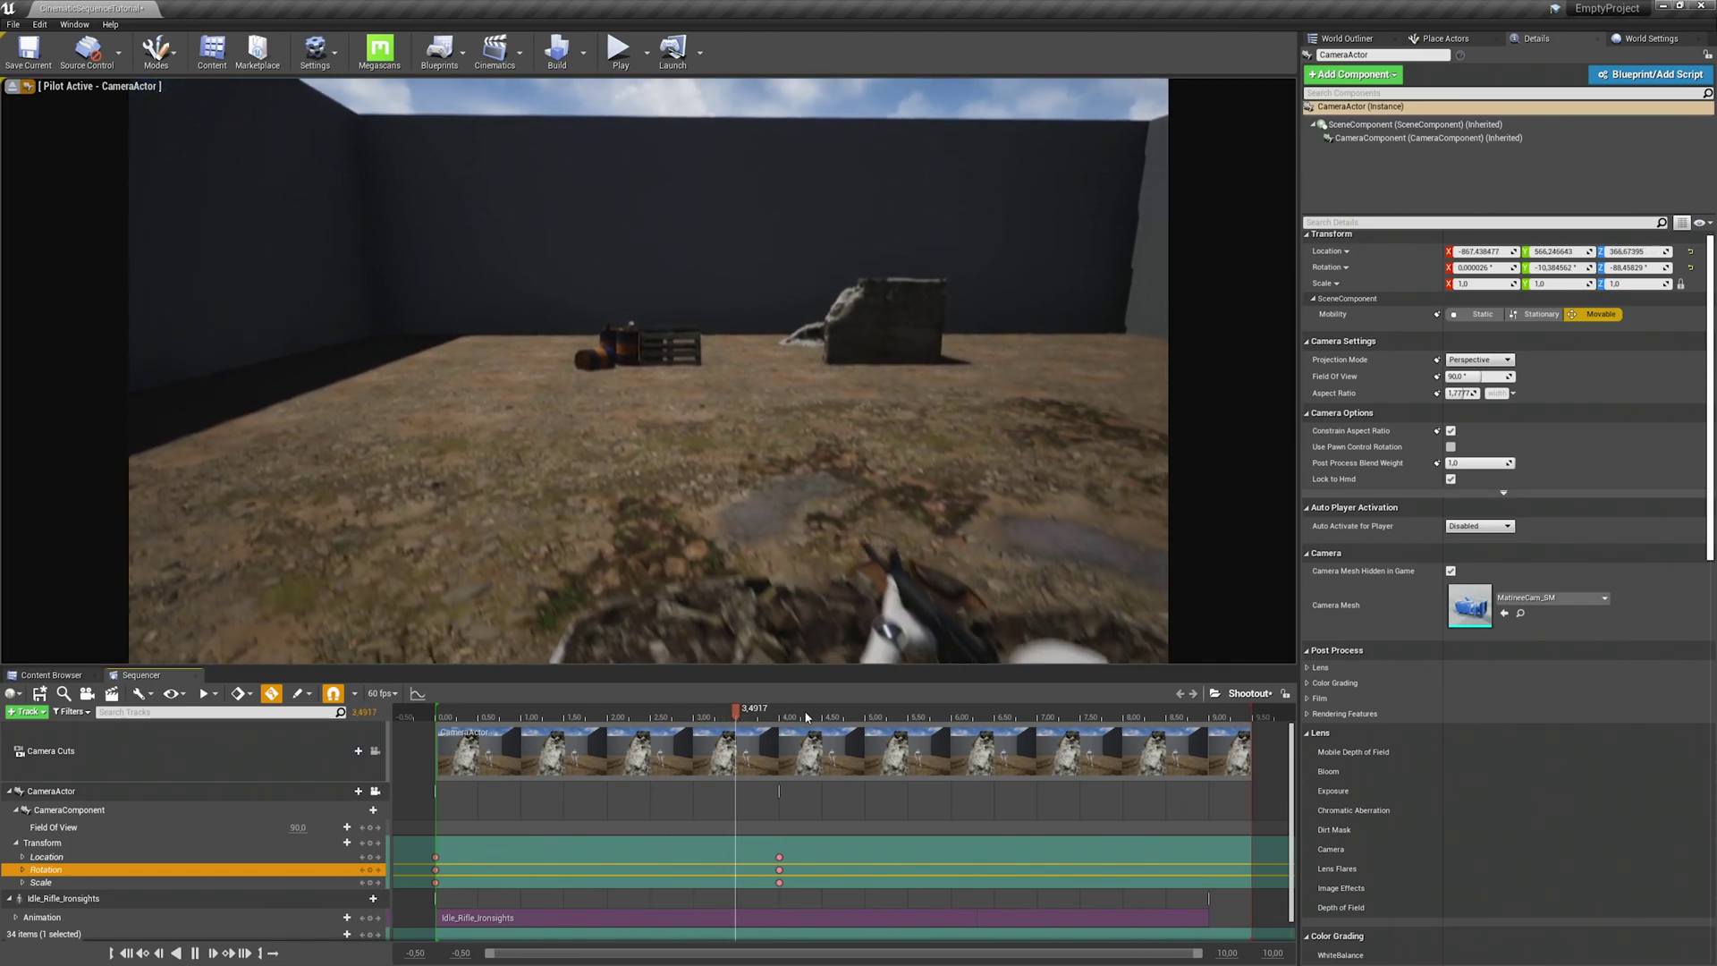
- Add a Transform key for CameraActor at 2.50 on its collapsed Transform track
left_click_drag(787, 709, 652, 715)
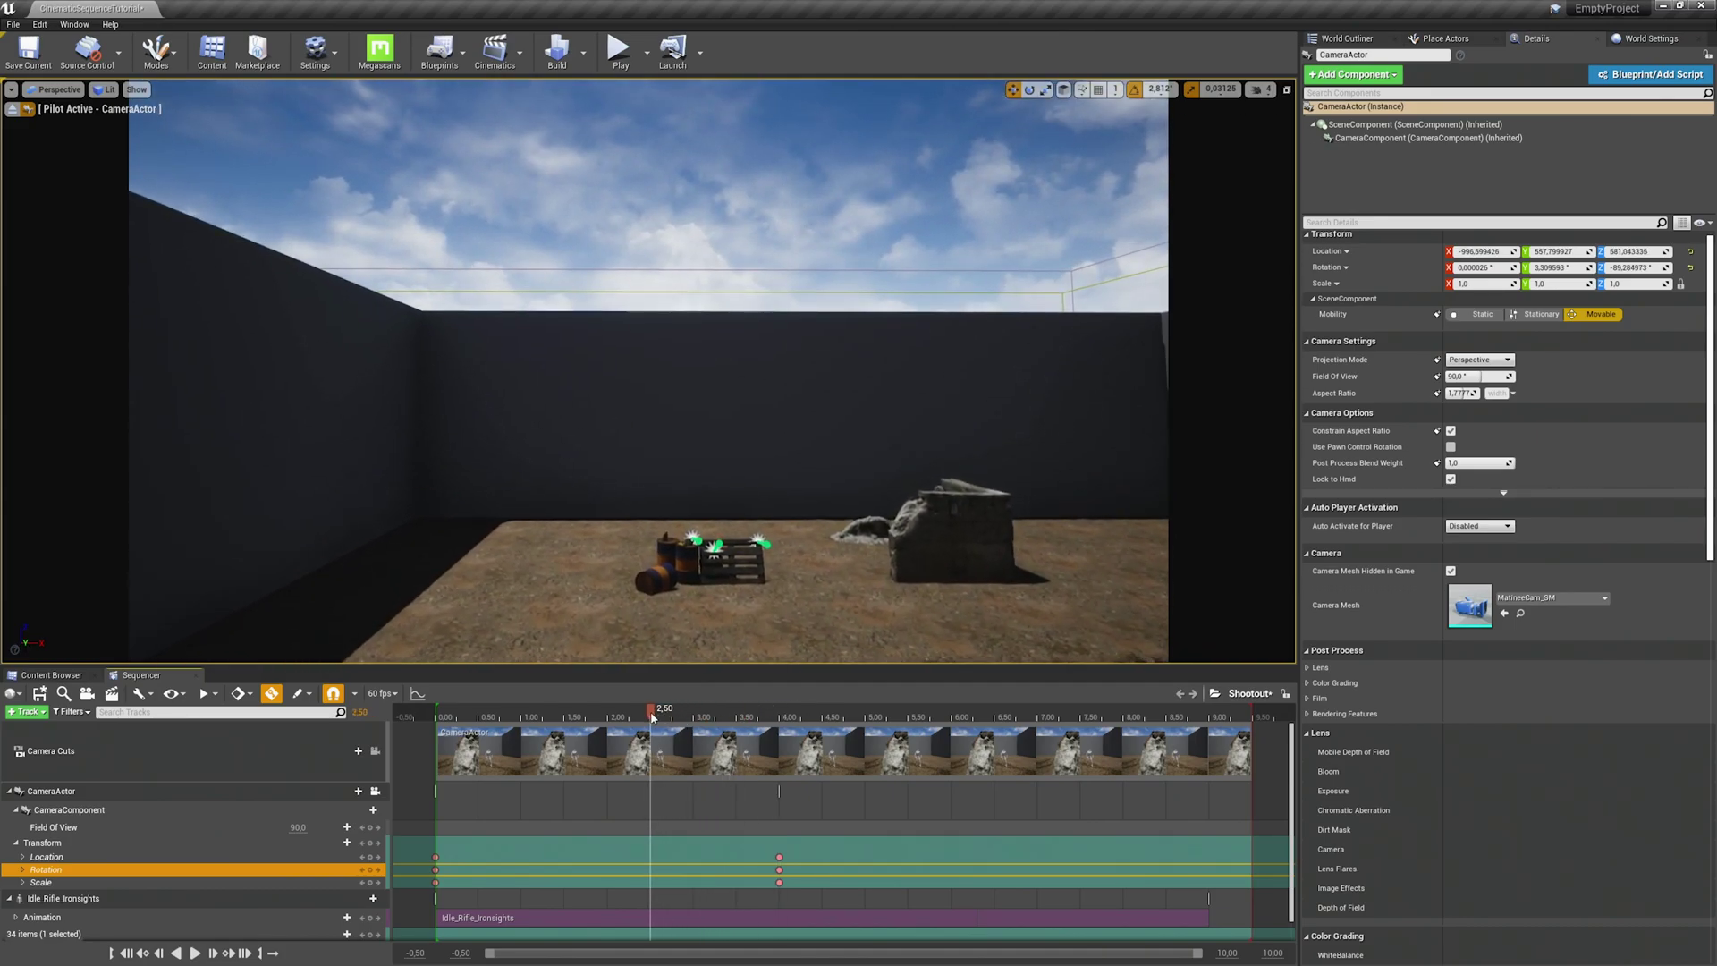
left_click(16, 843)
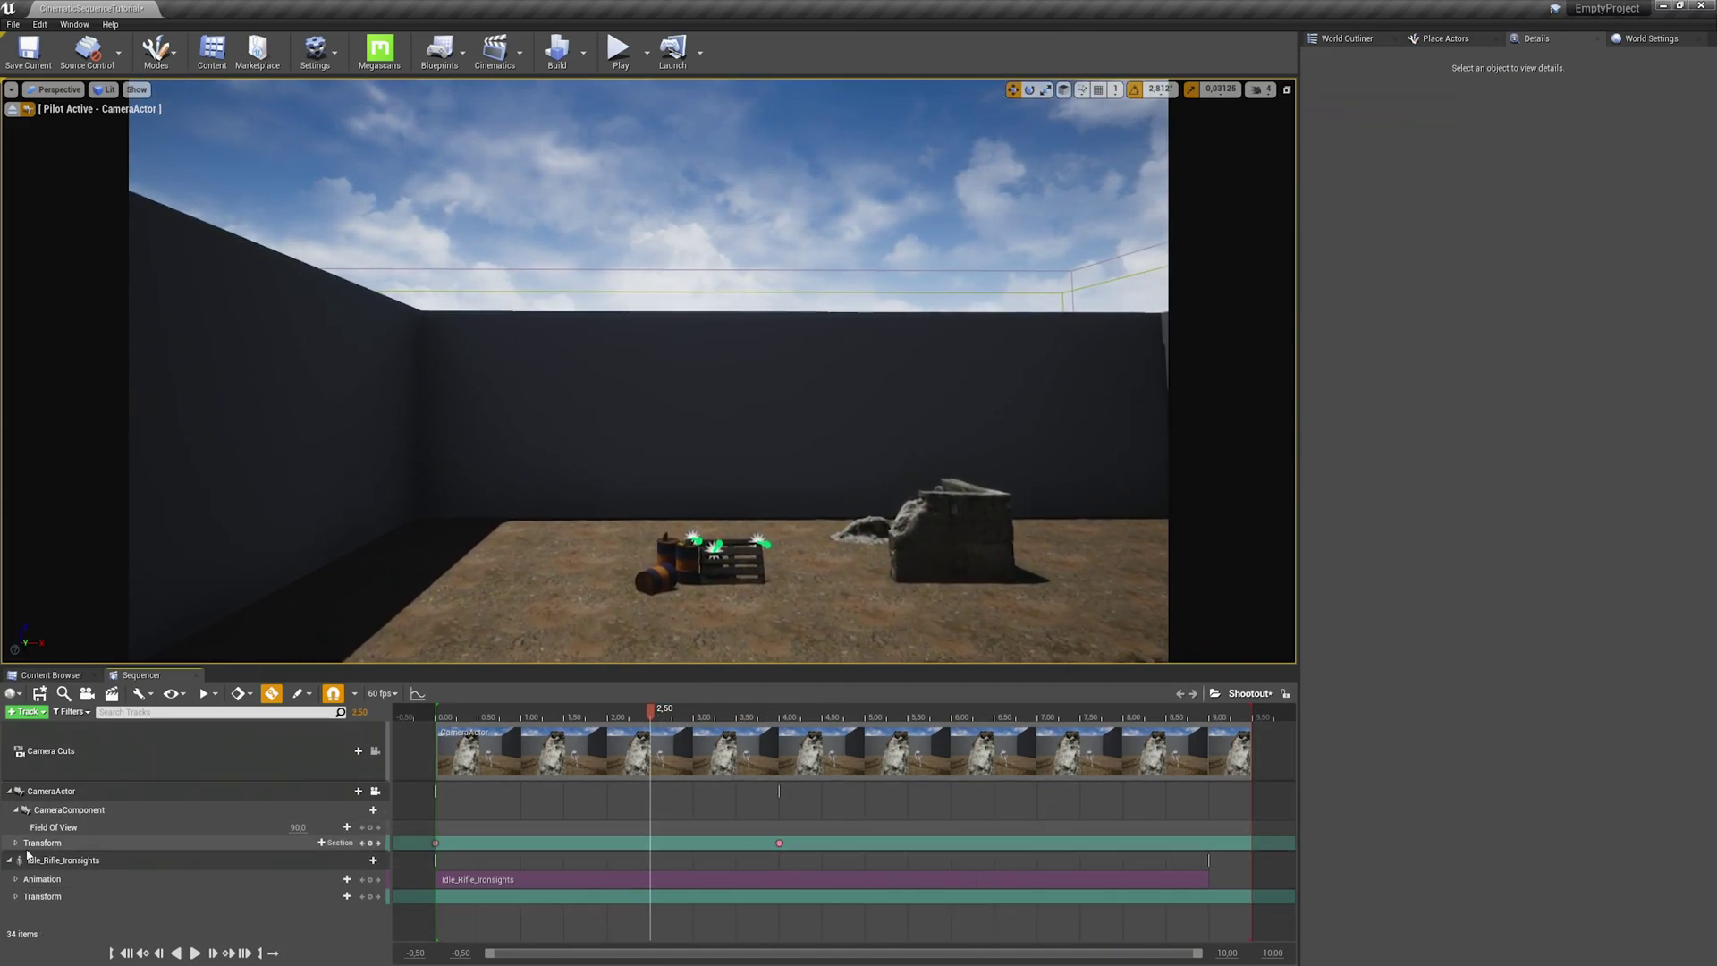
left_click(372, 843)
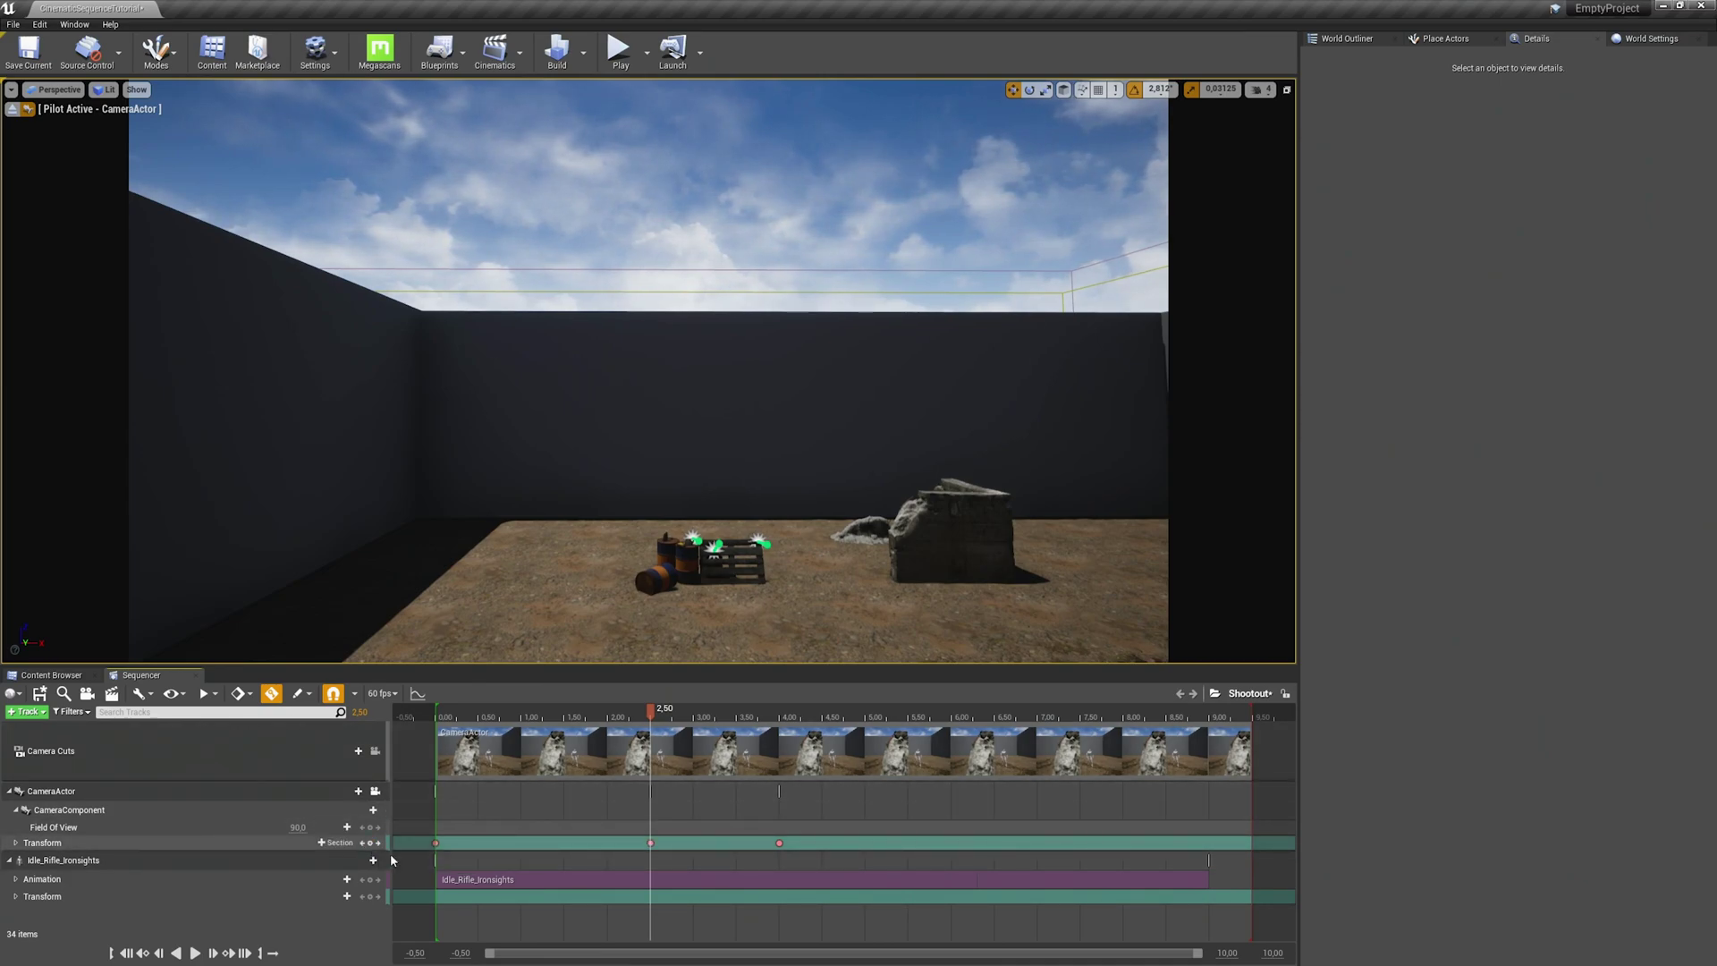
- Move CameraActor's Transform key from 4.00 to 6.00 and replay the slowed descent
left_click(780, 843)
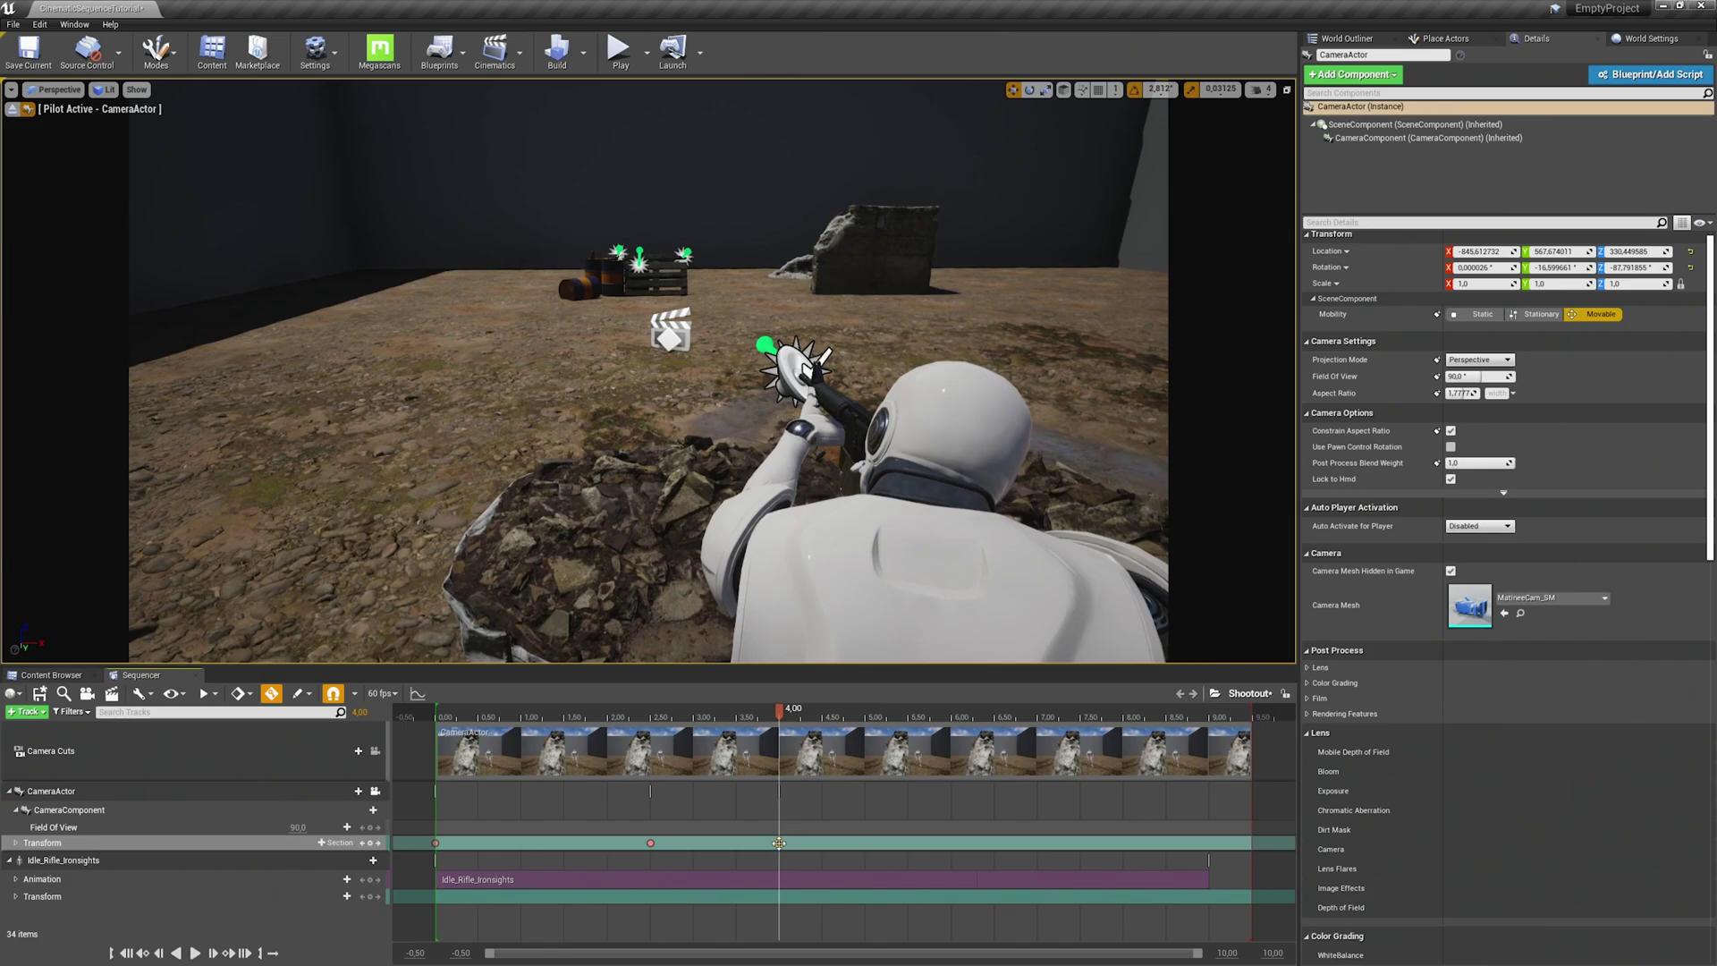
left_click_drag(780, 844, 952, 842)
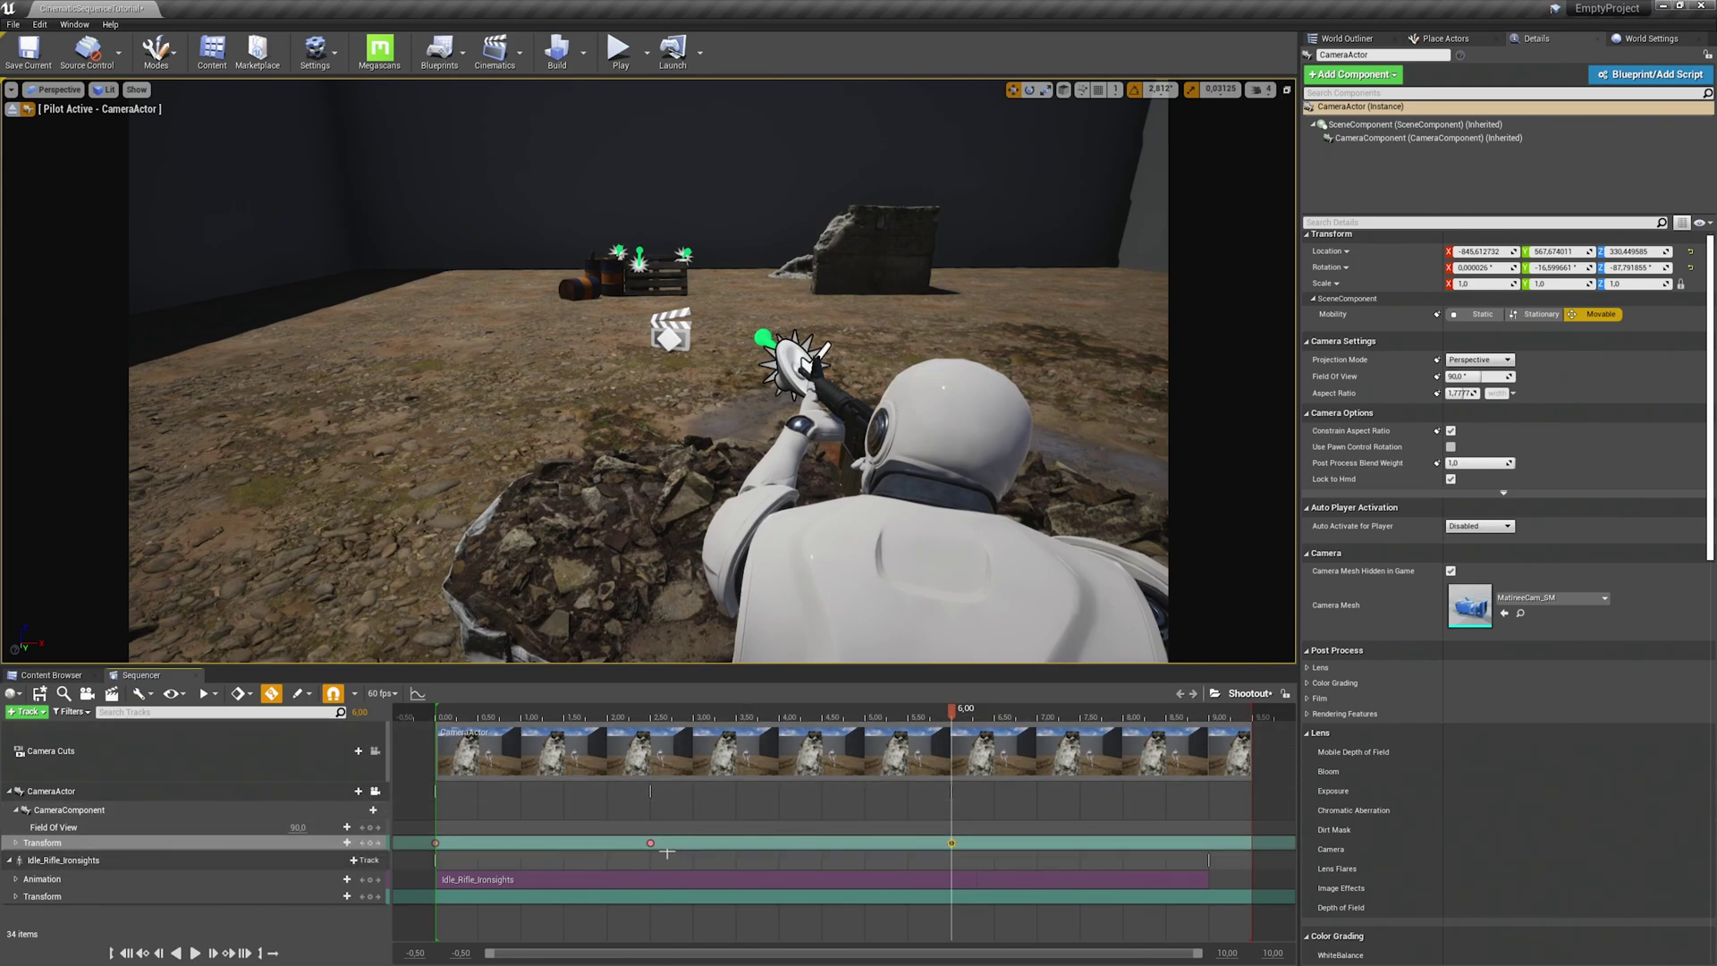
left_click_drag(680, 716, 472, 716)
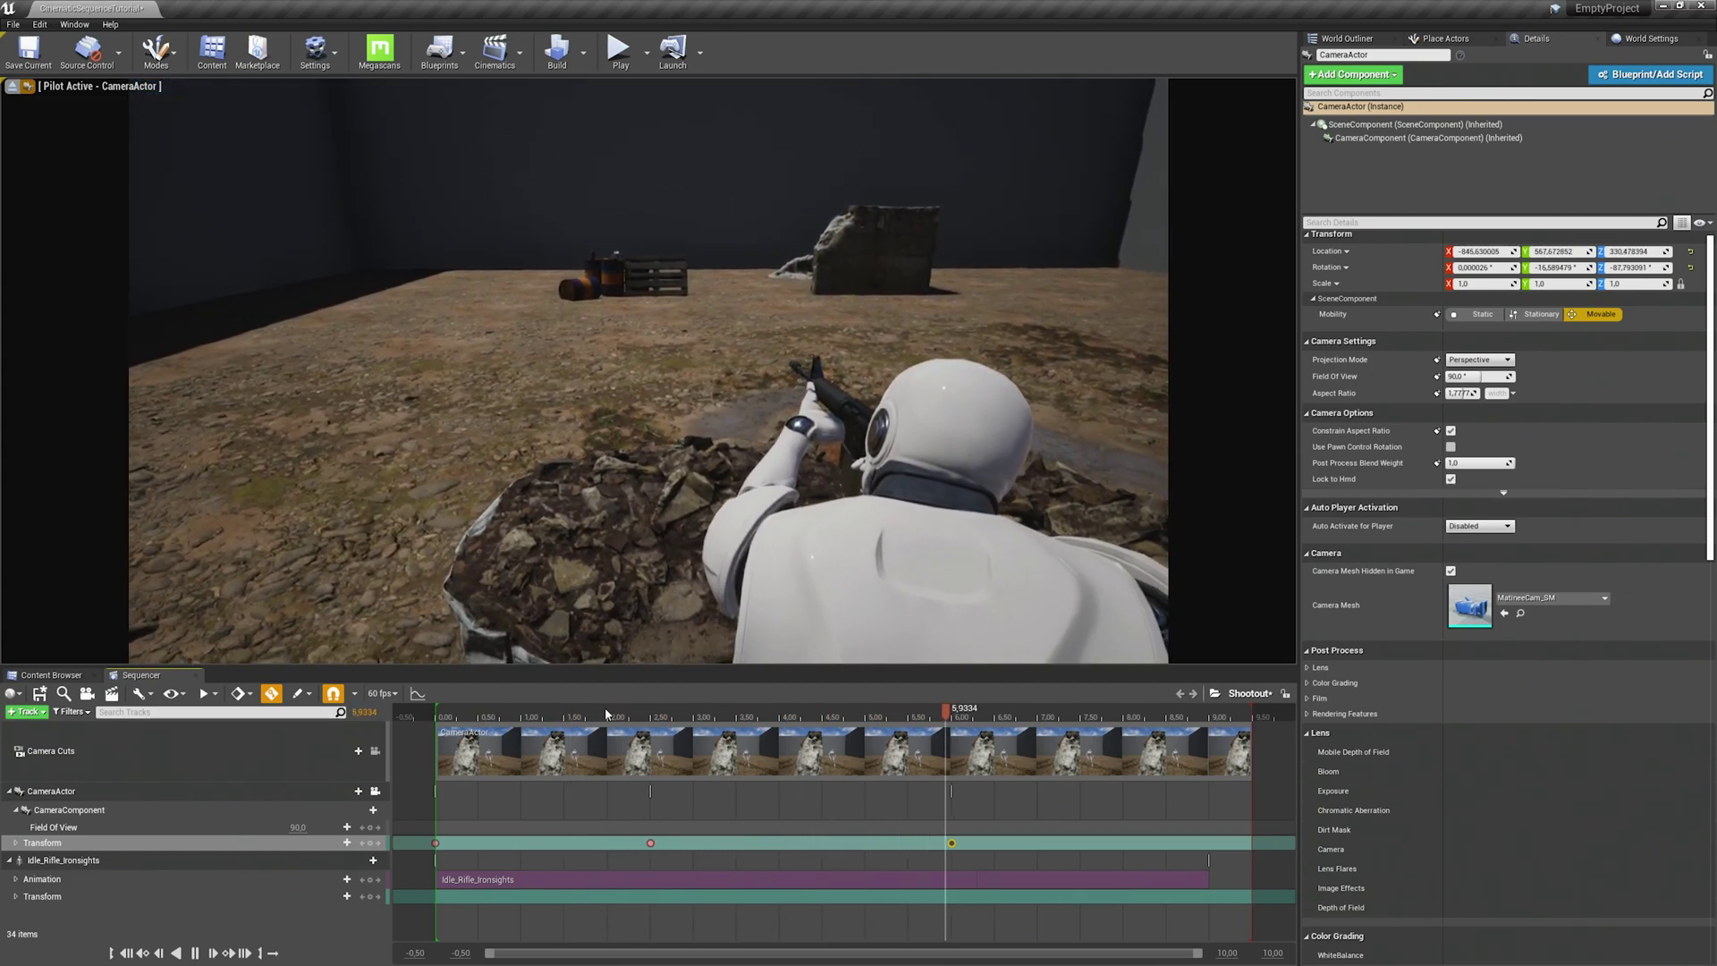
left_click_drag(723, 711, 647, 711)
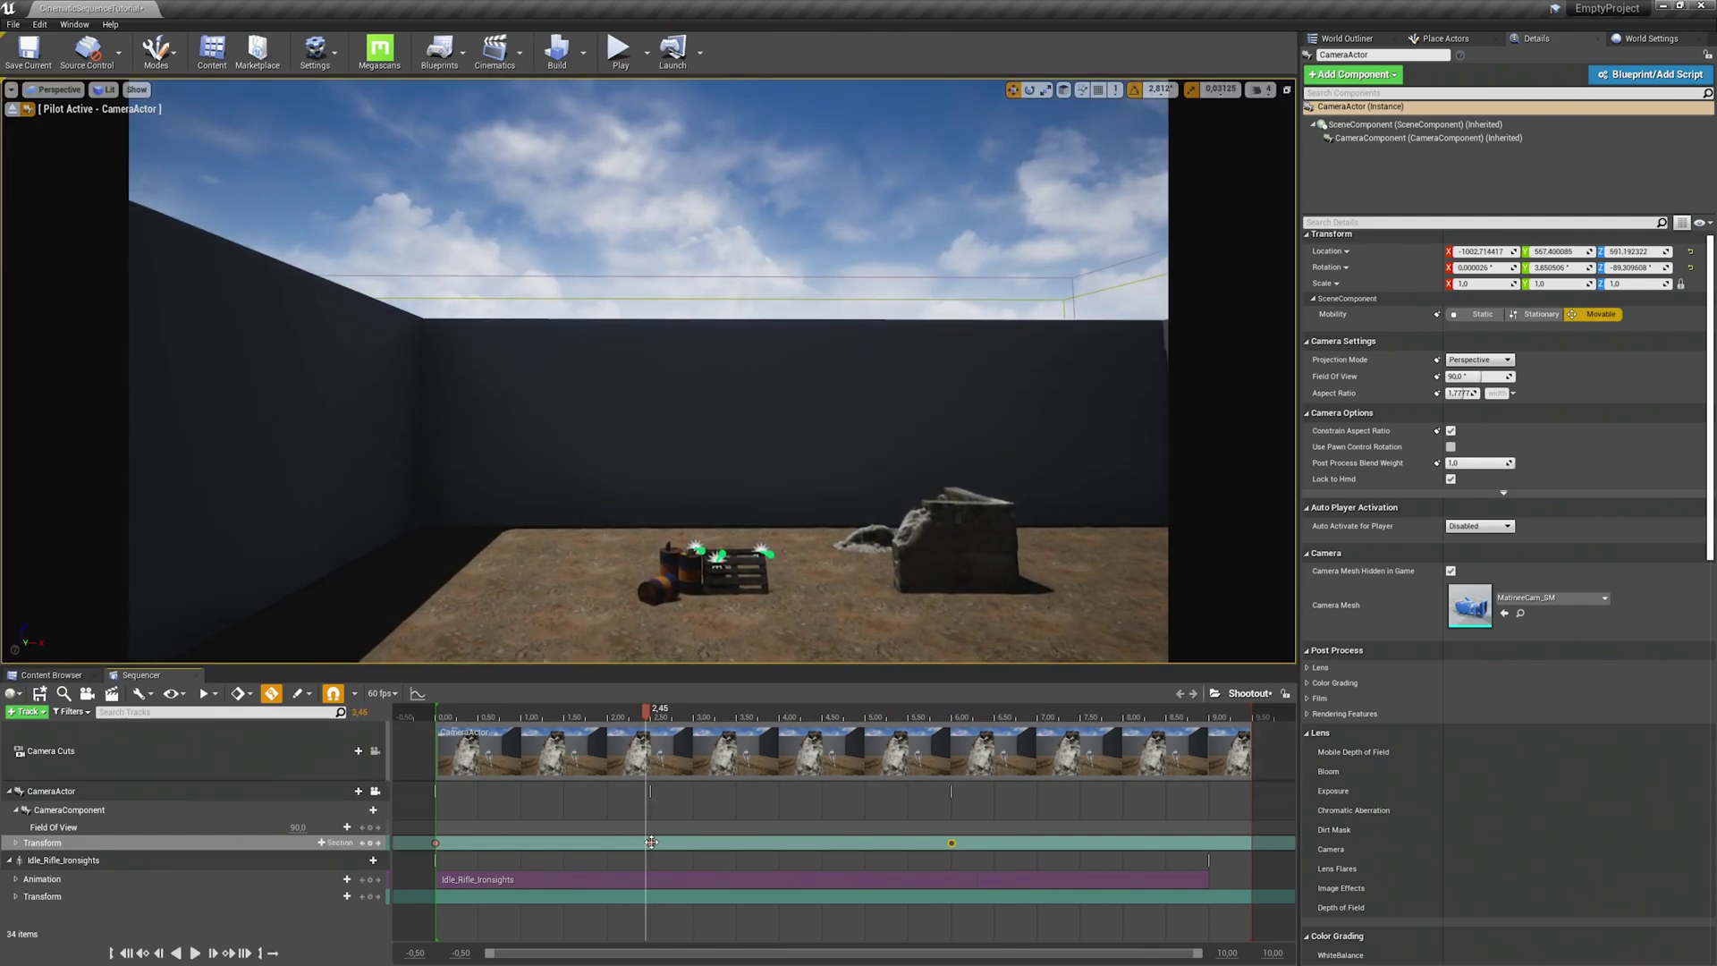
- Adjust the piloted camera's framing at the 2.50 key, then play the sequence from 0.00 and park the playhead at 6.00
left_click(652, 843)
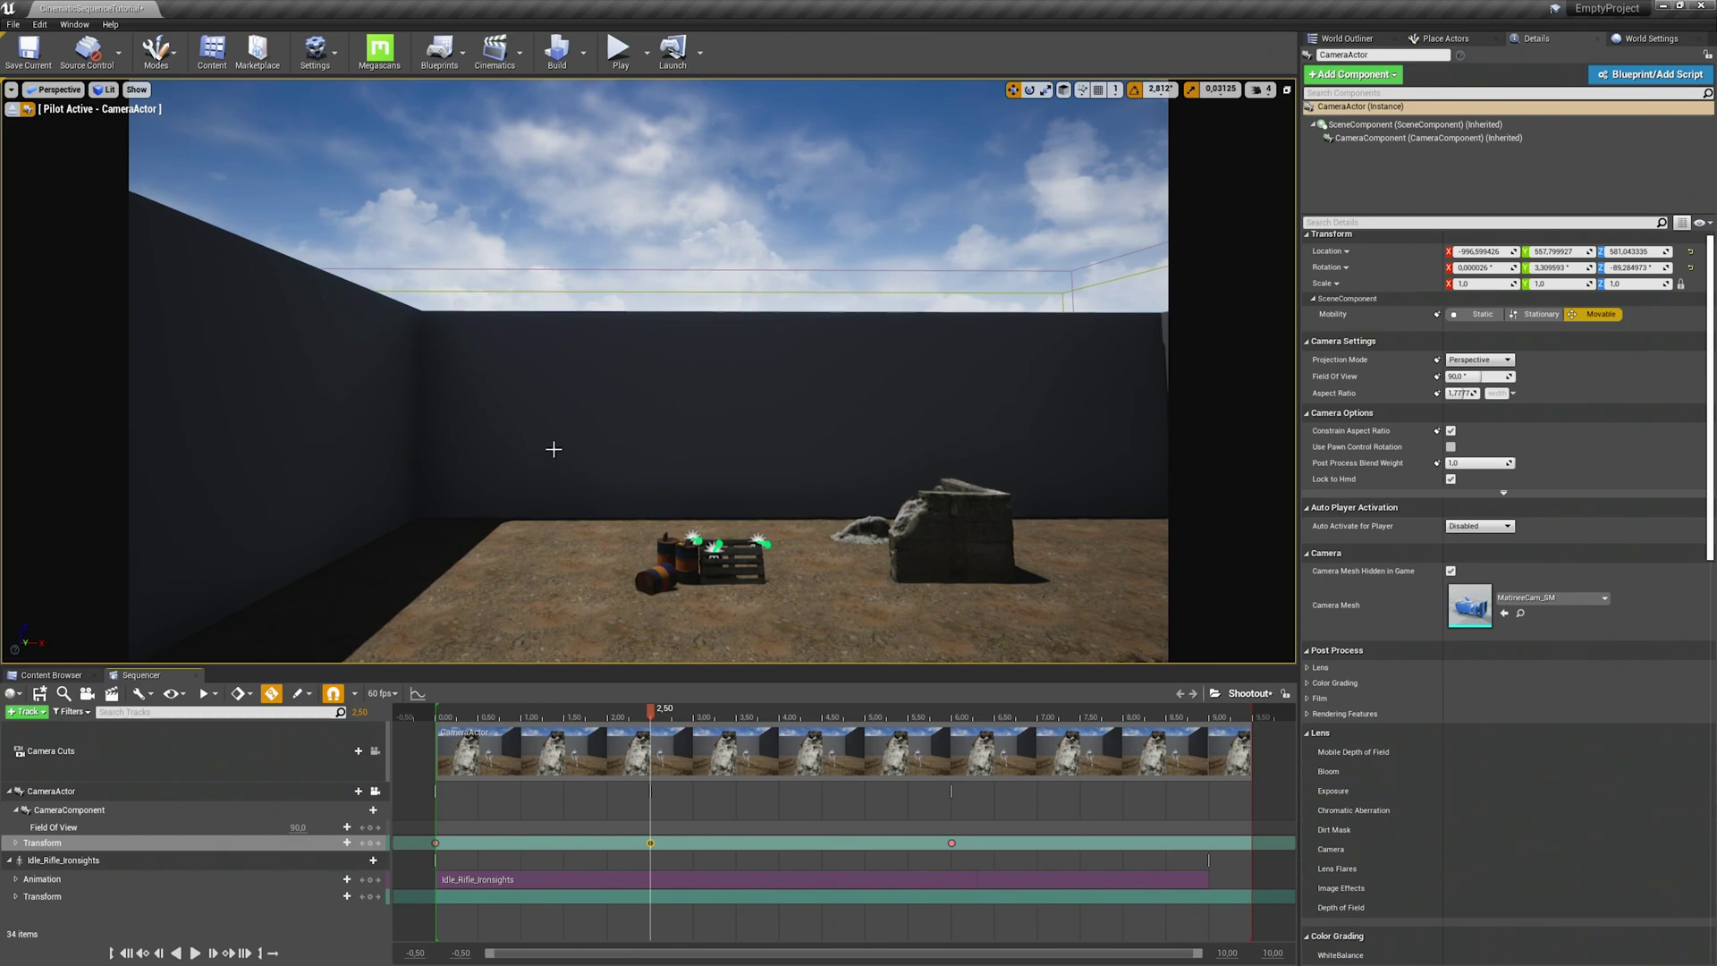
middle_click_drag(648, 371, 699, 534)
left_click_drag(652, 726, 437, 724)
key("space")
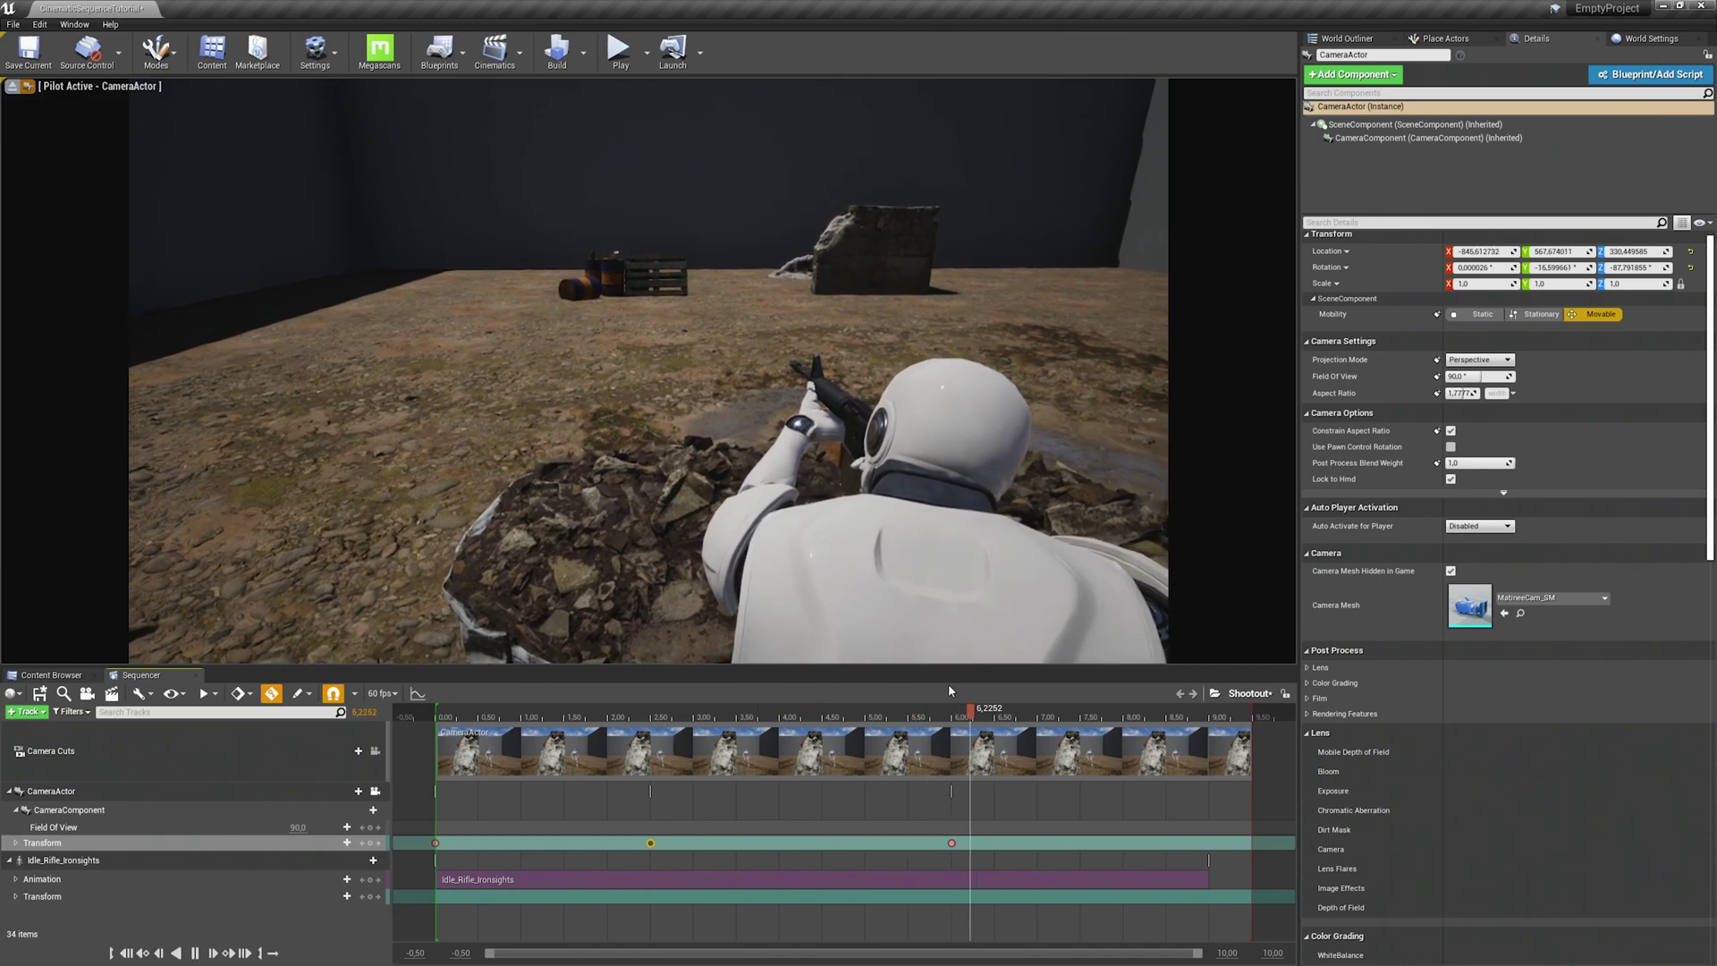
left_click(953, 712)
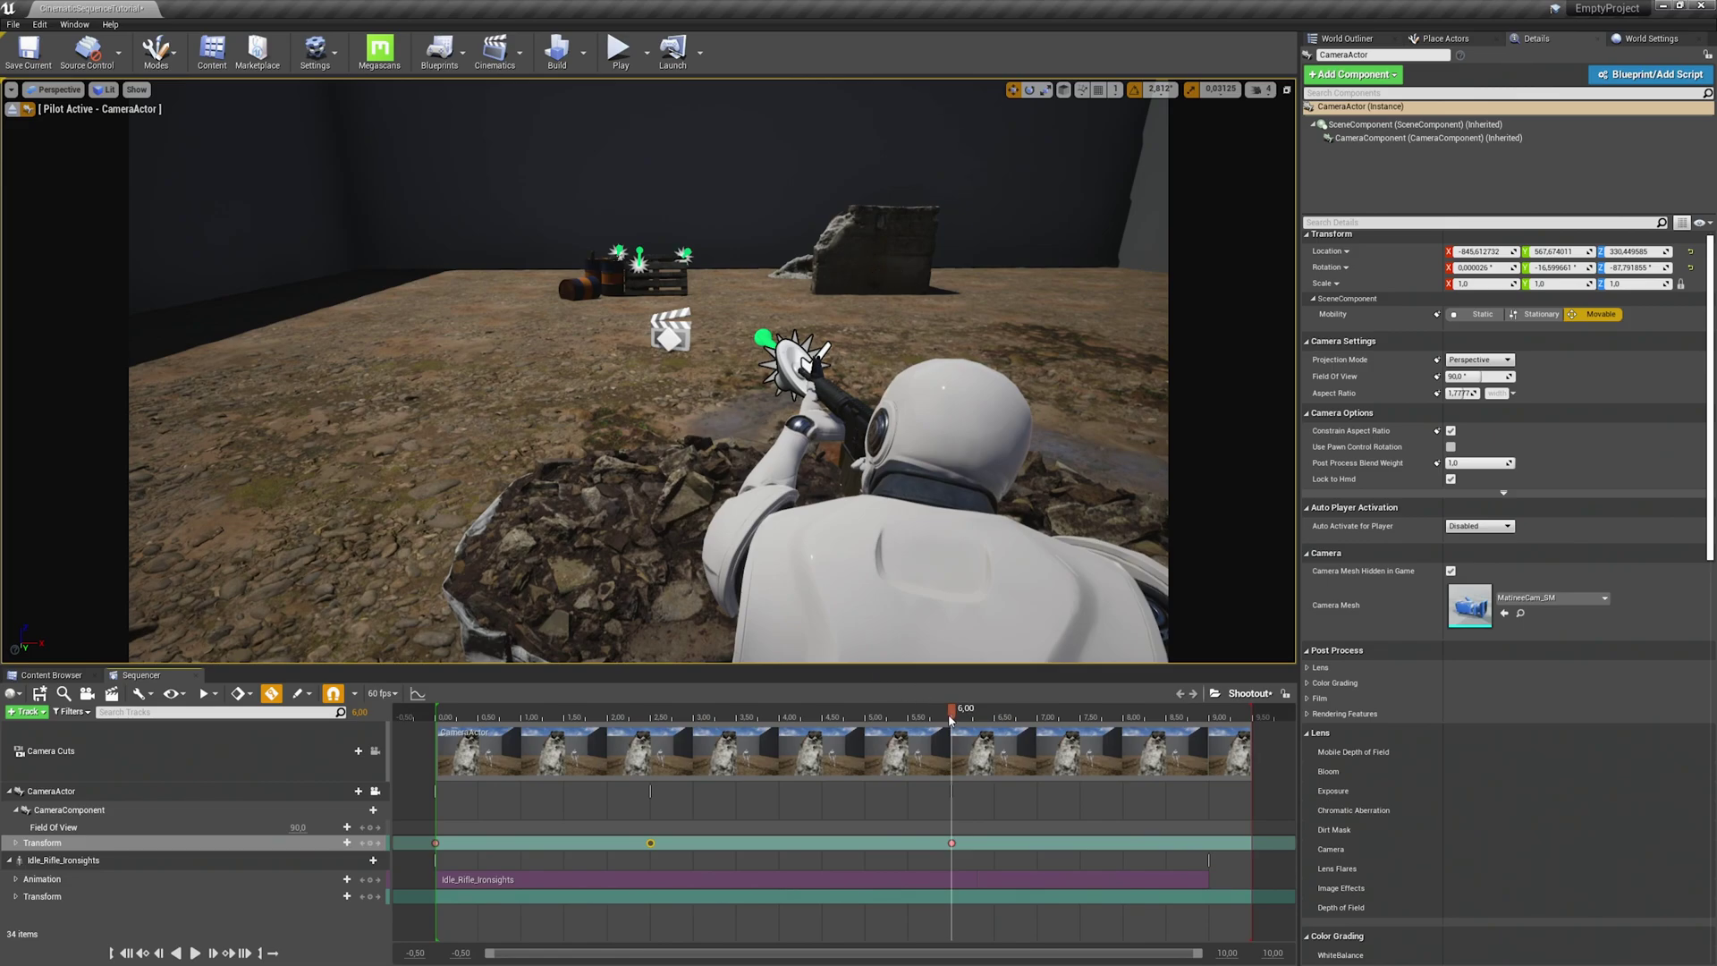
- Stop piloting CameraActor and place a new Camera actor on the rubble bag beside the mannequin
left_click(12, 108)
right_click_drag(595, 447, 528, 573)
left_click(788, 407)
mouse_move(787, 407)
right_mouse_down()
mouse_move(716, 407)
mouse_move(805, 384)
mouse_move(783, 402)
right_mouse_up()
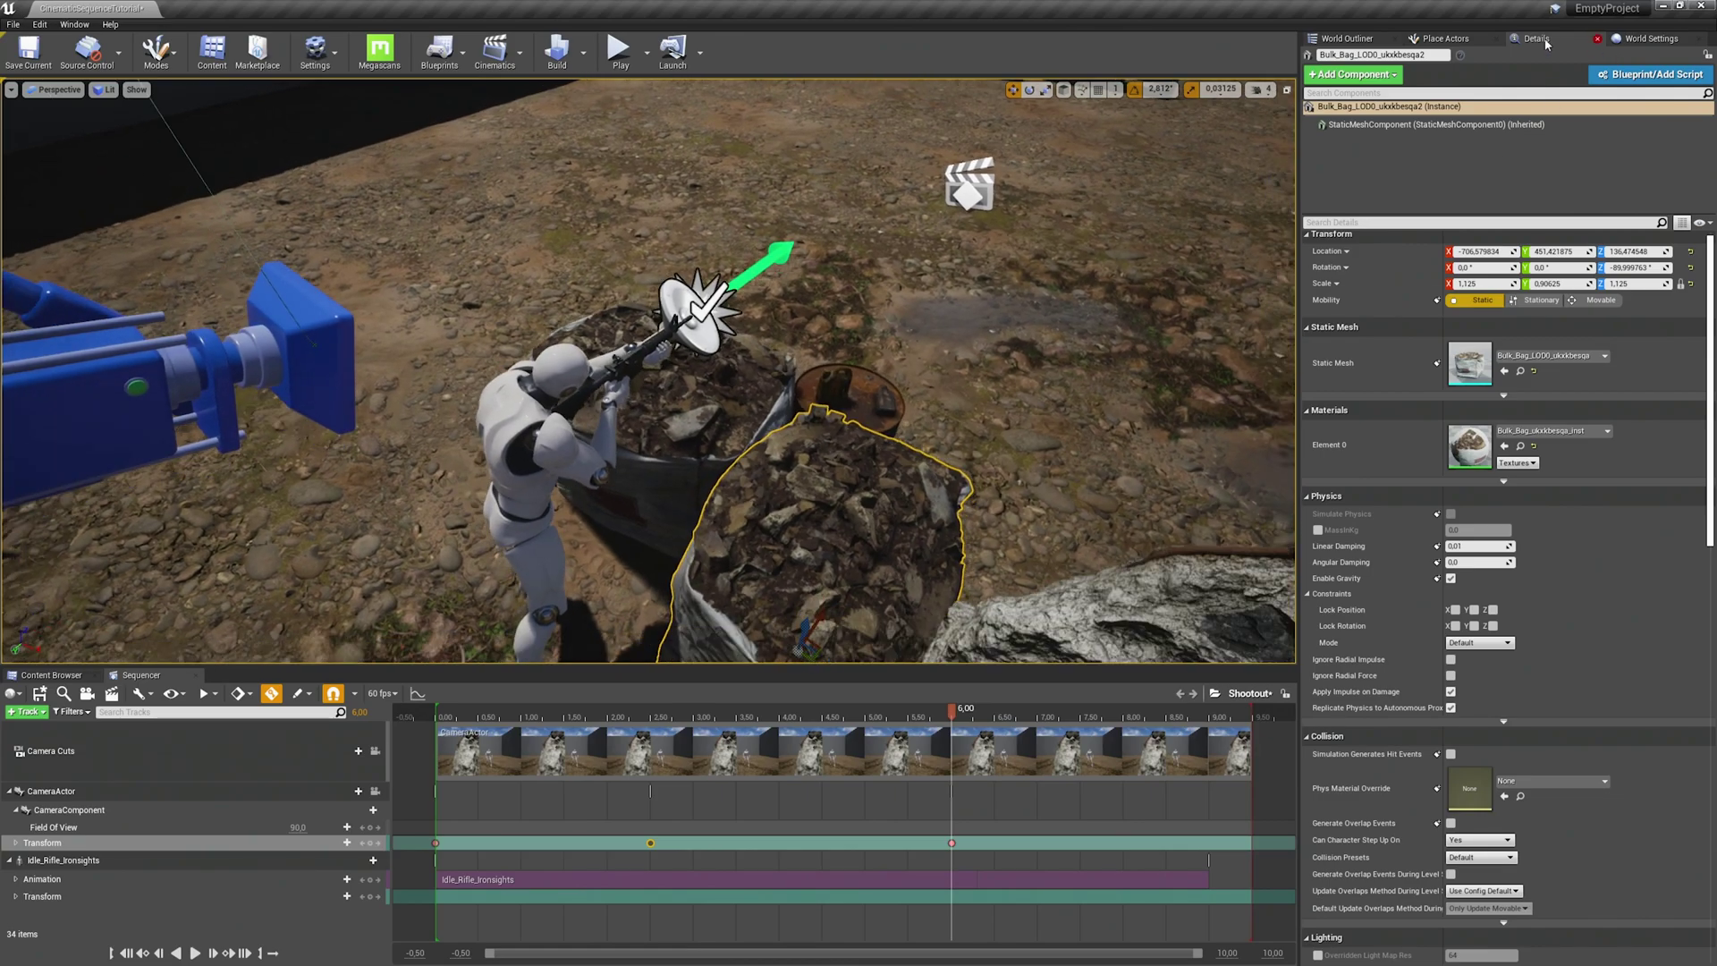
left_click(1453, 41)
left_click_drag(1324, 82, 913, 503)
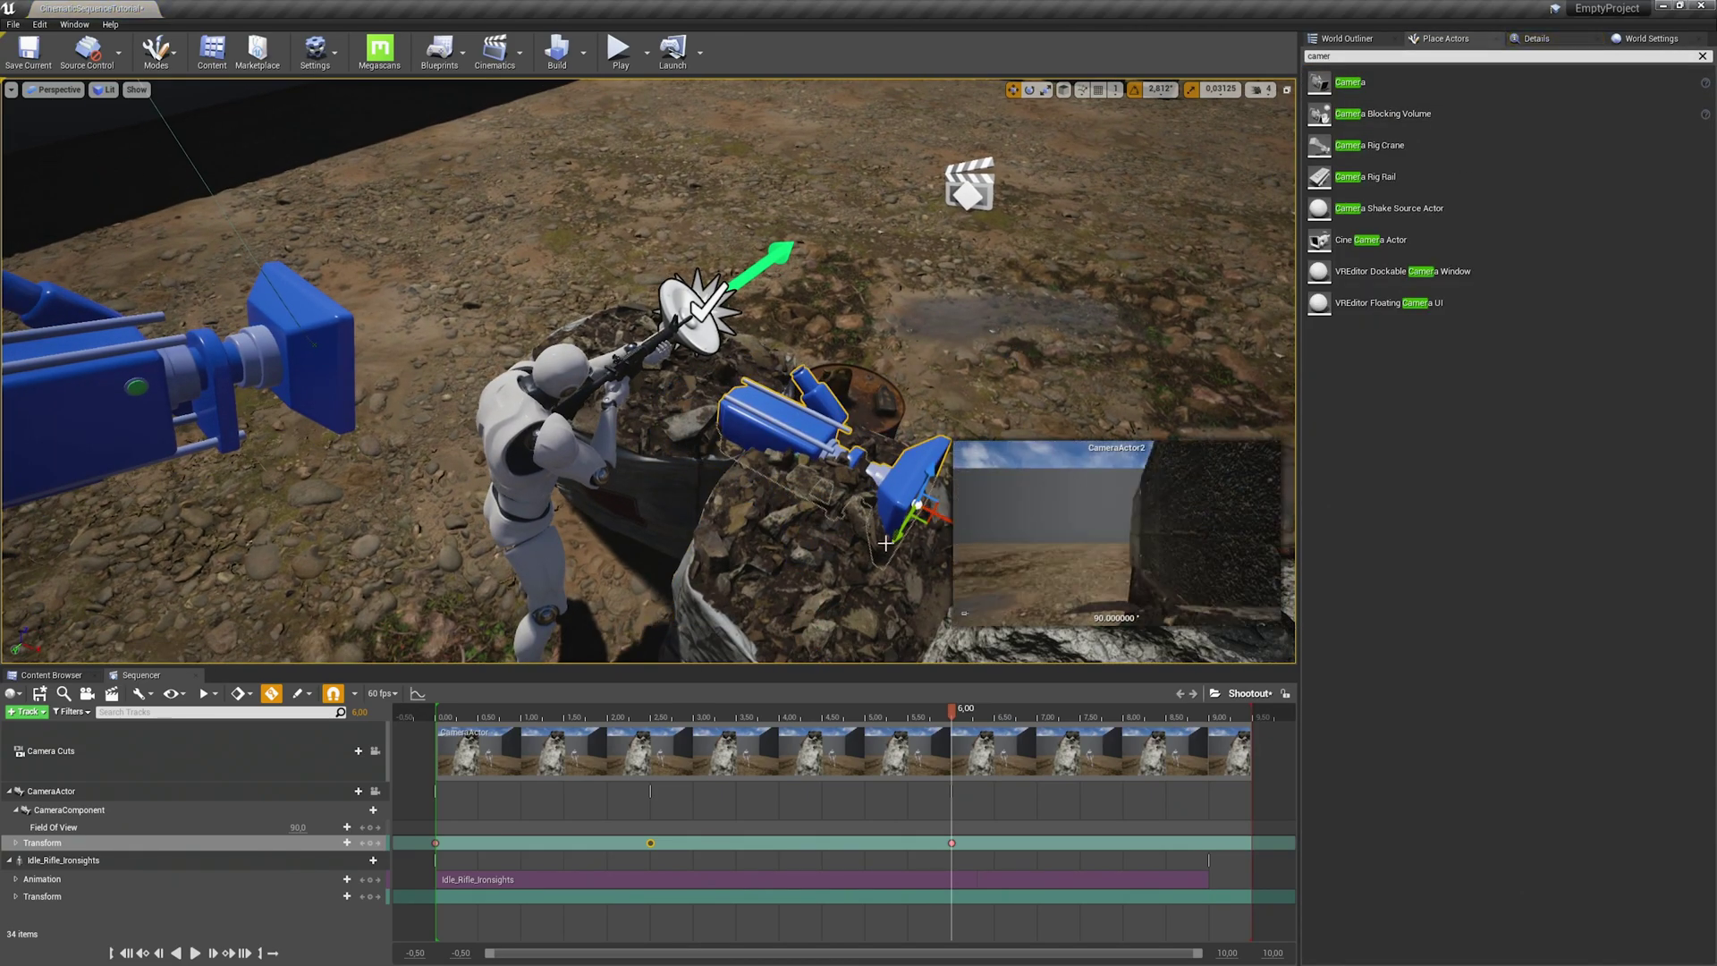
- Add CameraActor2 as a track in the Shootout sequence
left_click(27, 711)
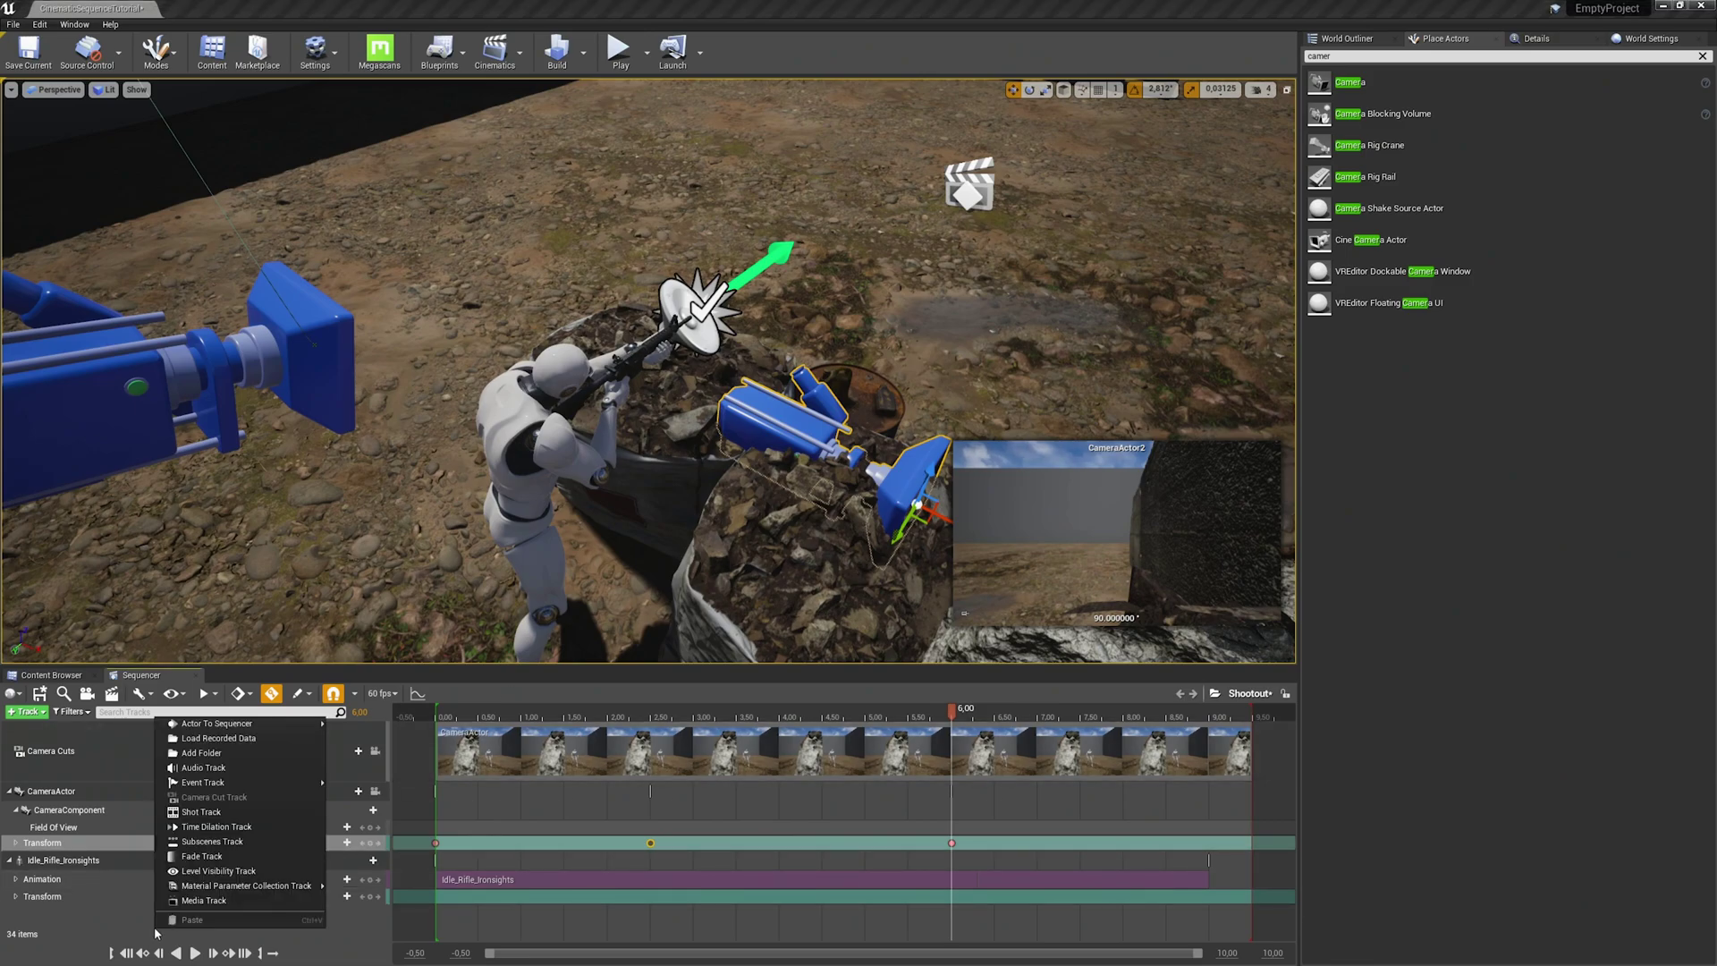
mouse_move(259, 724)
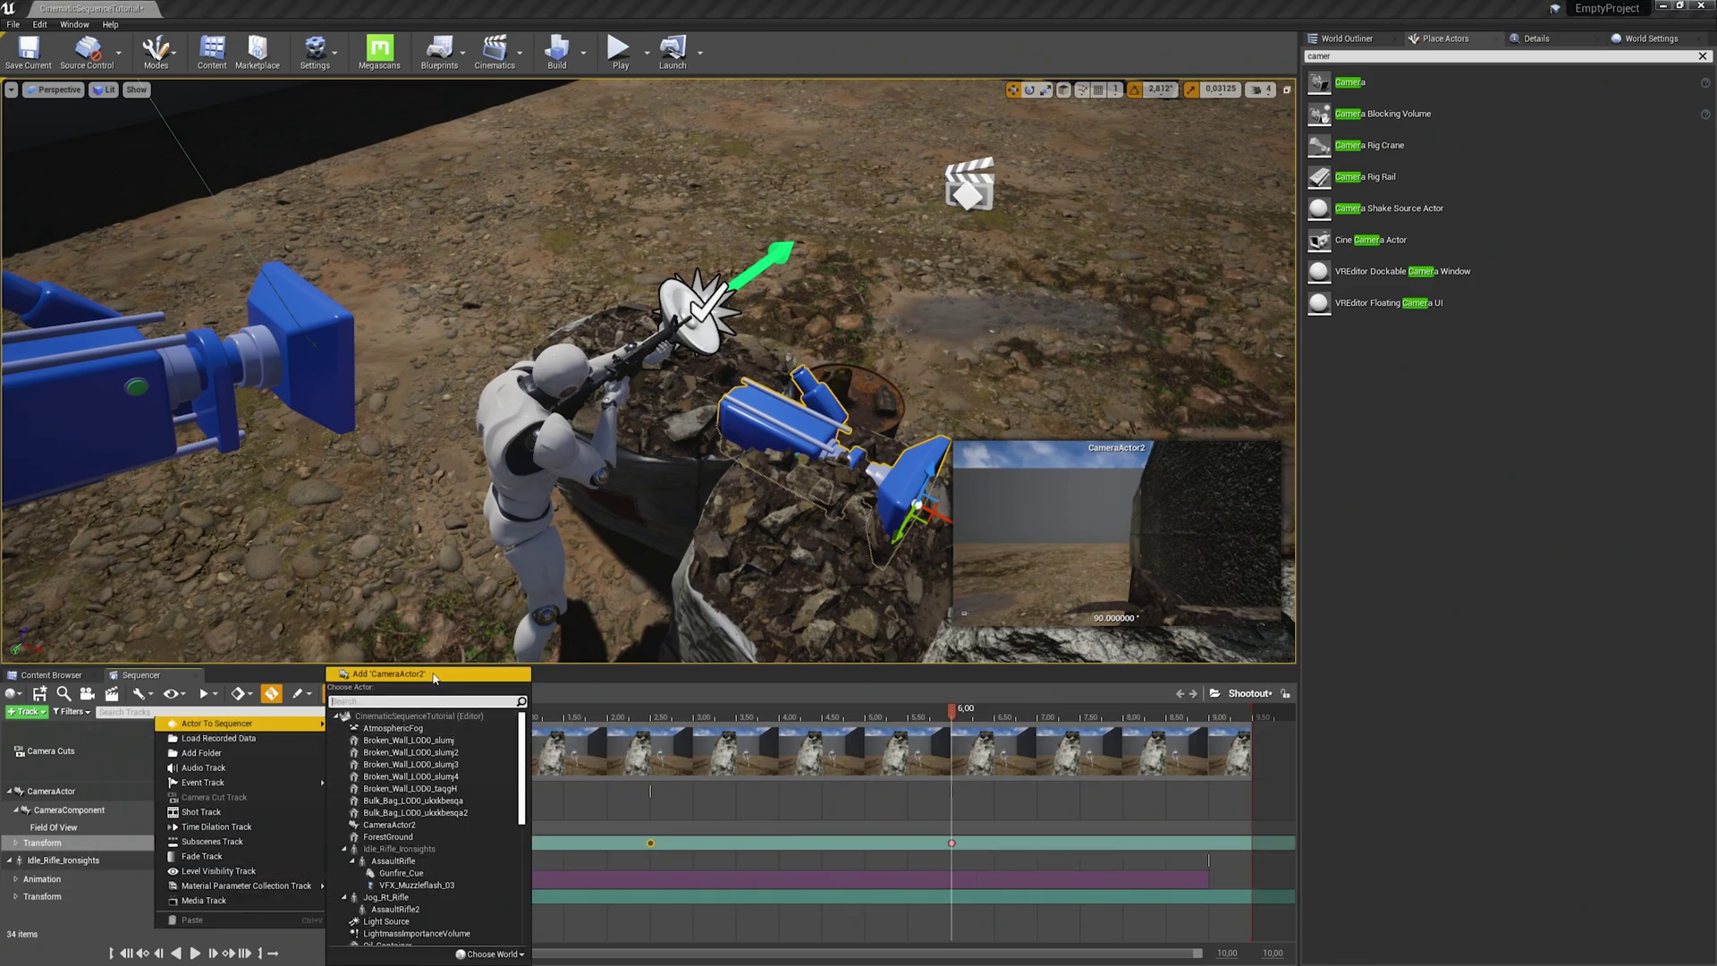
left_click(434, 678)
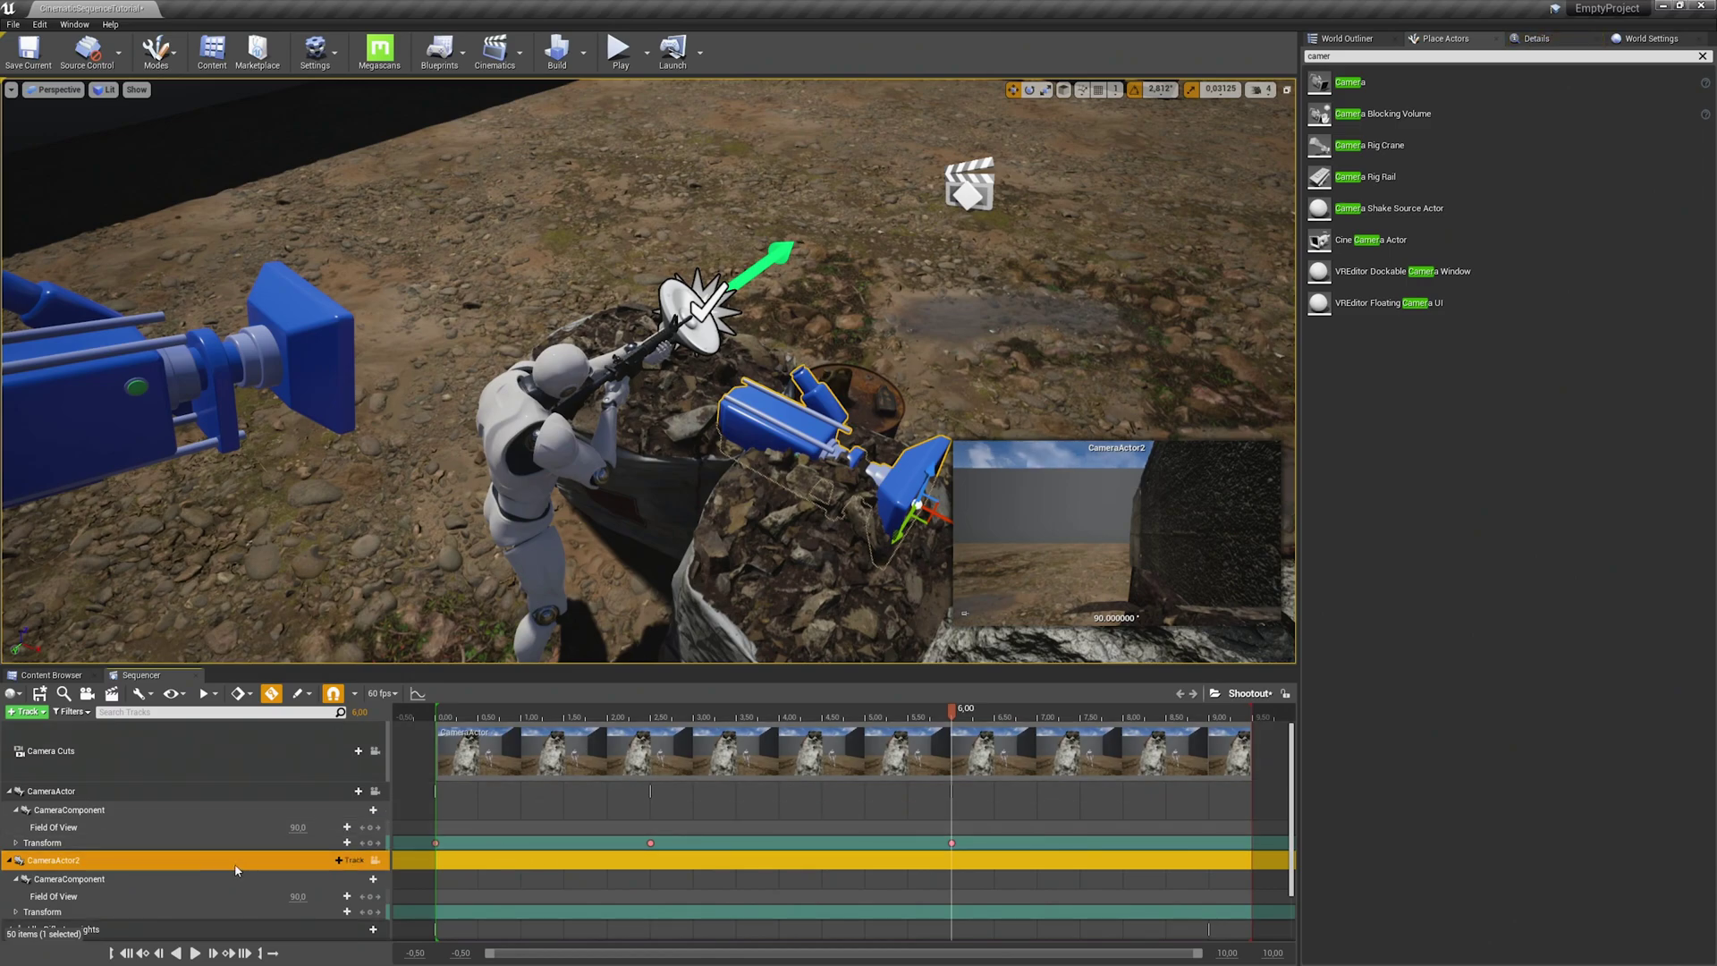
- Rename the CameraActor track as Cam_FromSky
right_click(50, 792)
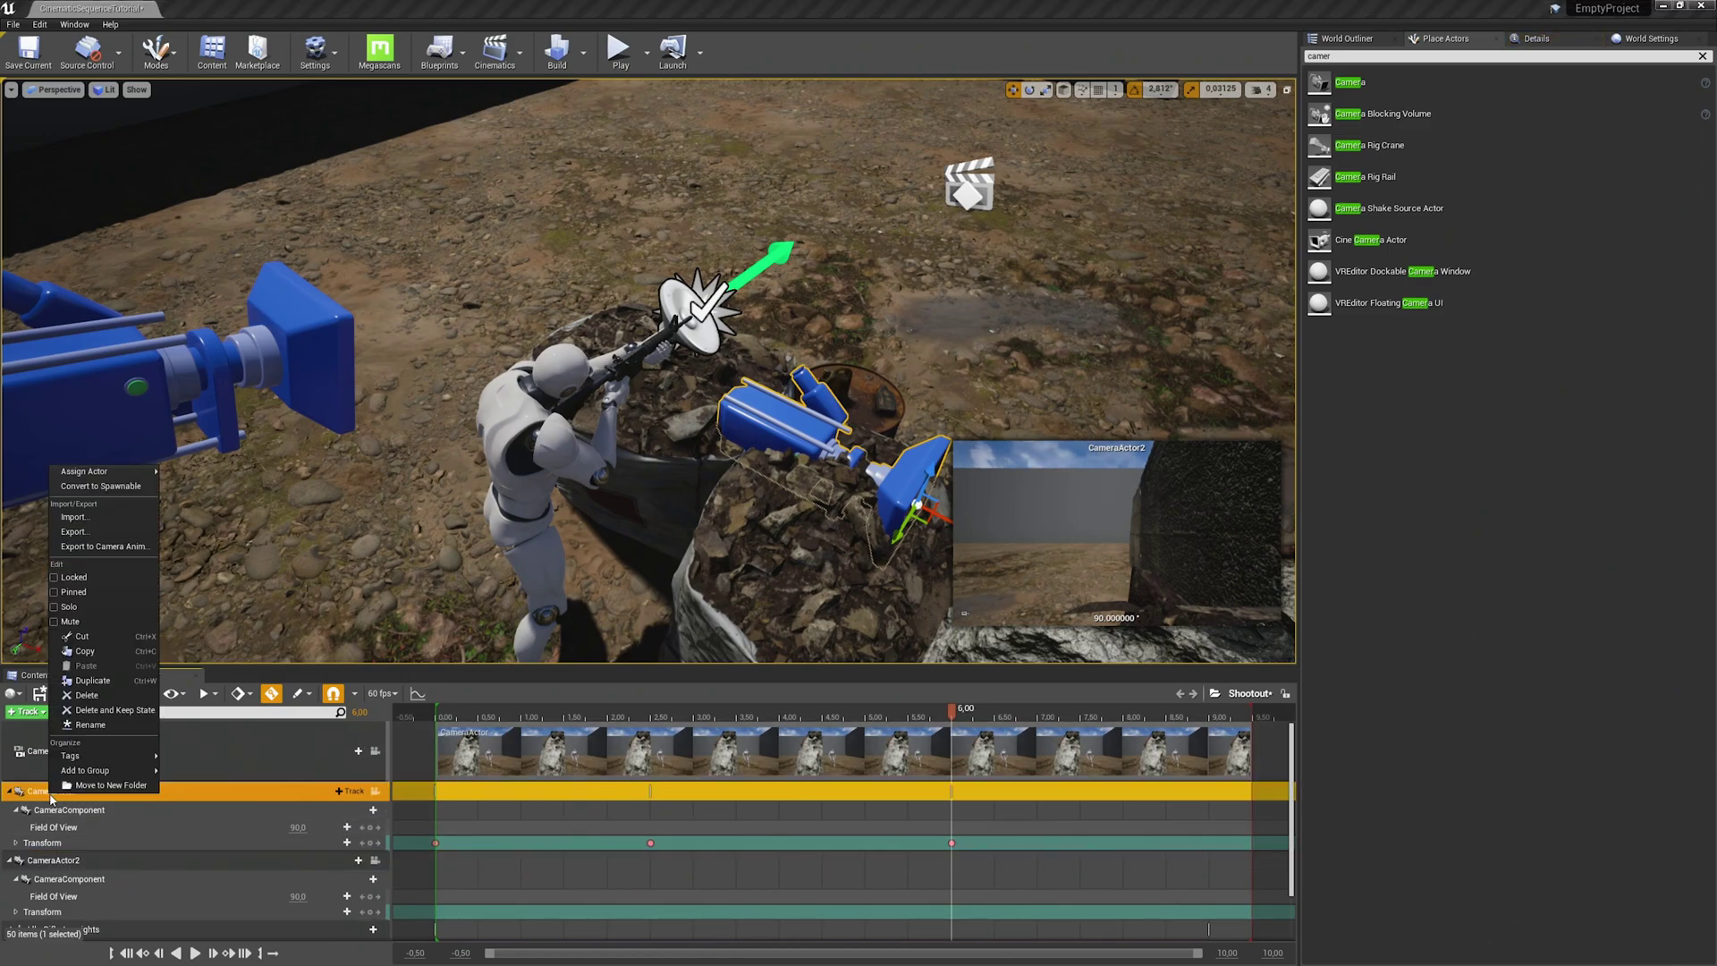
left_click(99, 725)
type("C")
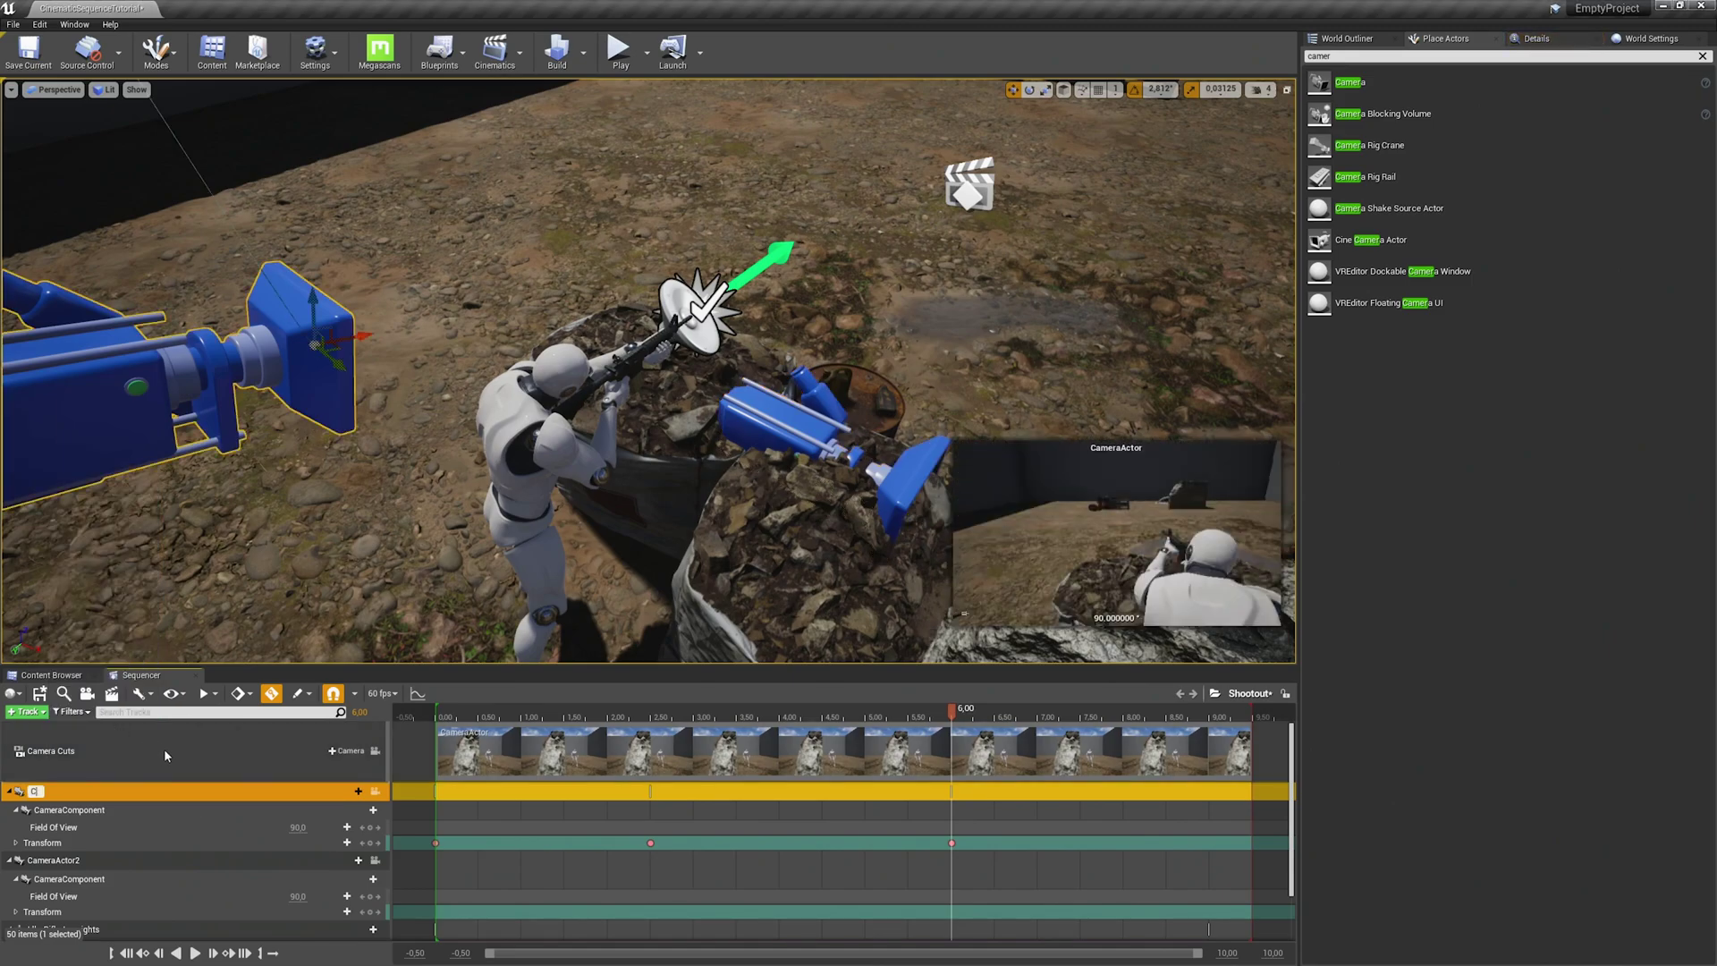
type("am_FromSky")
key("Return")
- Rename the CameraActor2 track as Cam_Player
left_click(62, 861)
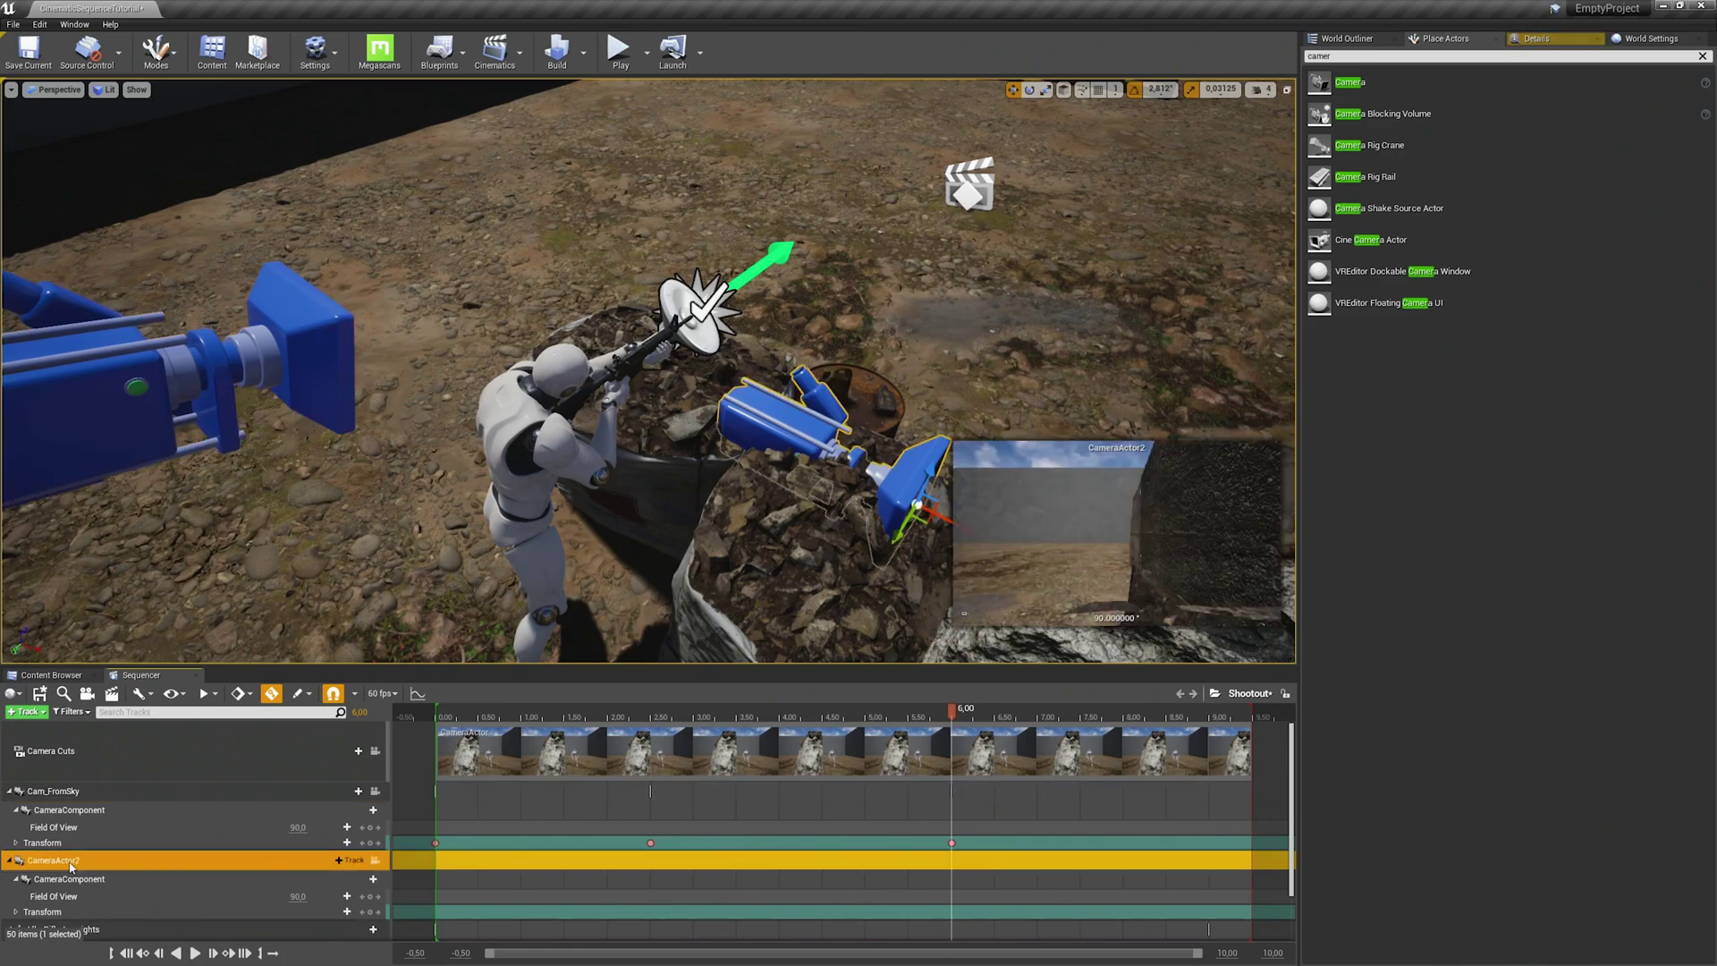
right_click(70, 861)
mouse_move(136, 826)
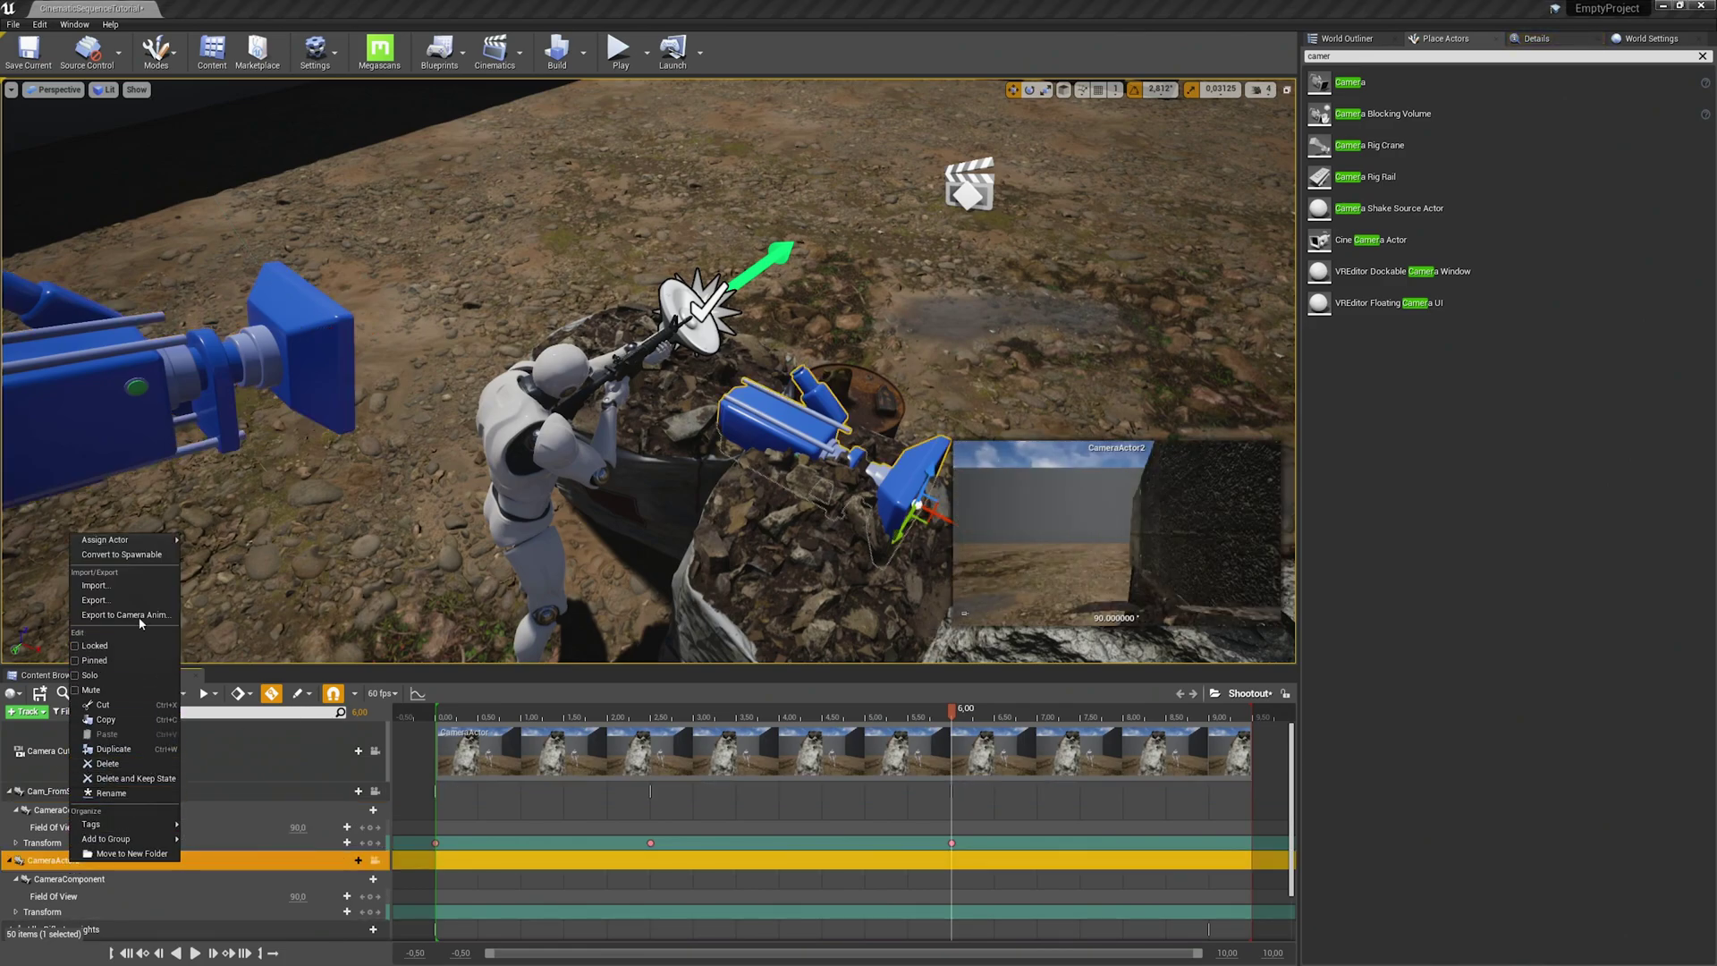
left_click(131, 797)
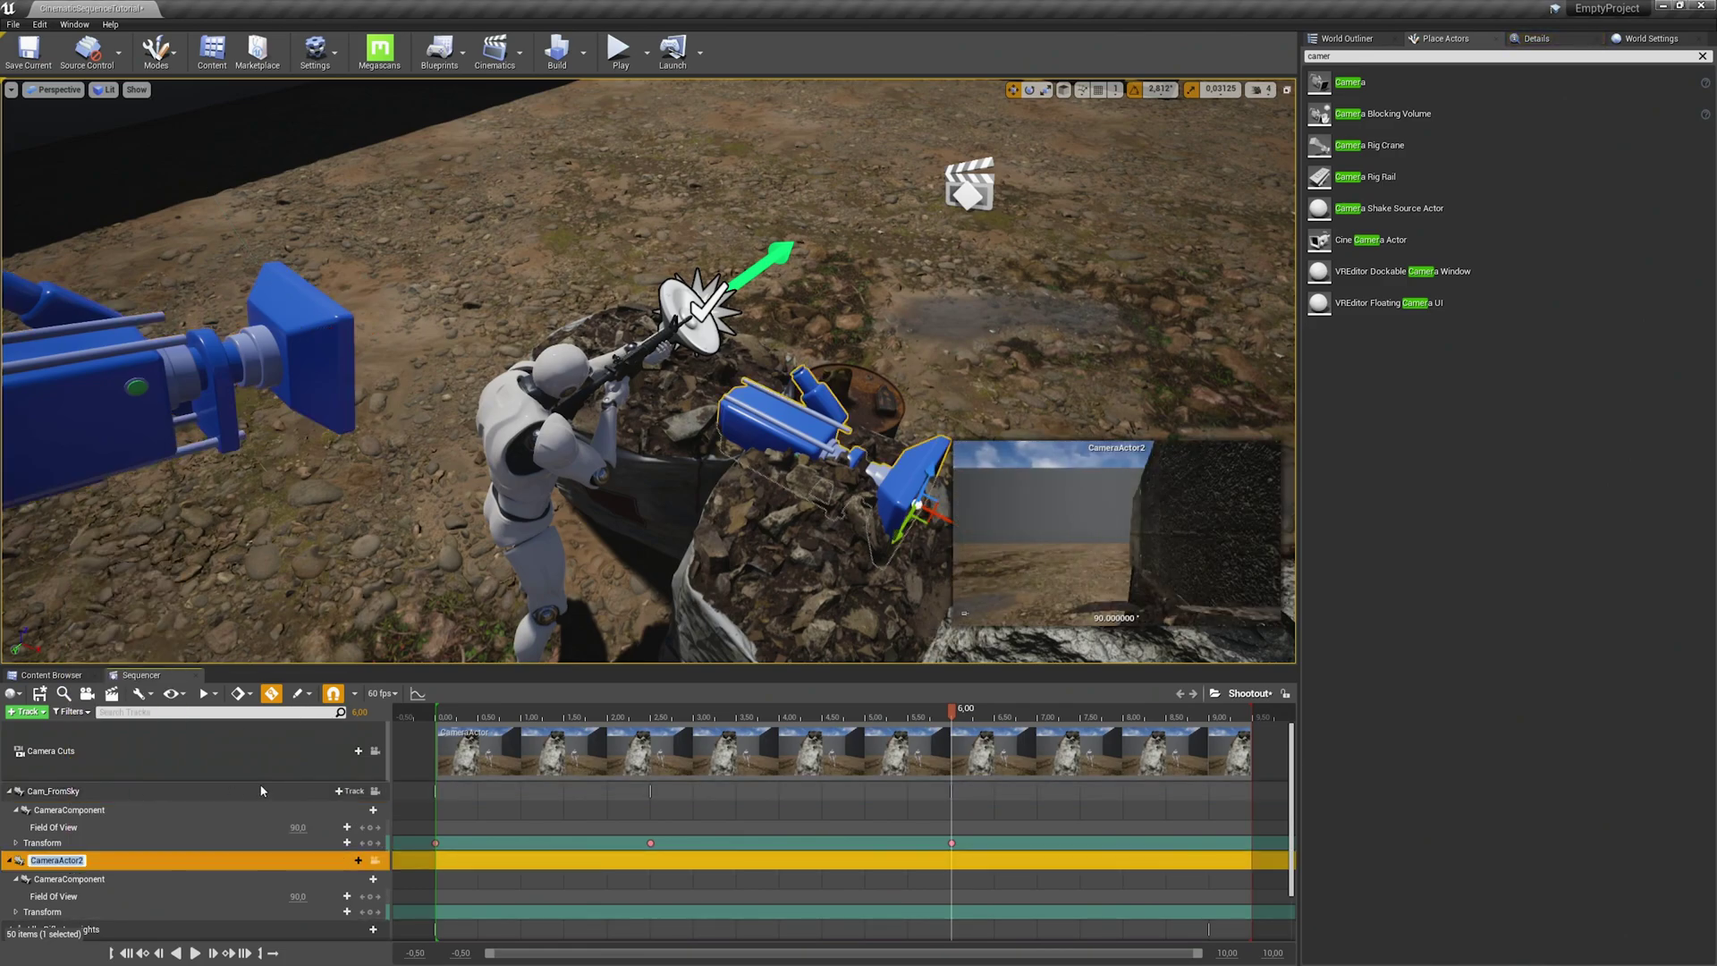
type("Cam_Player")
key("Return")
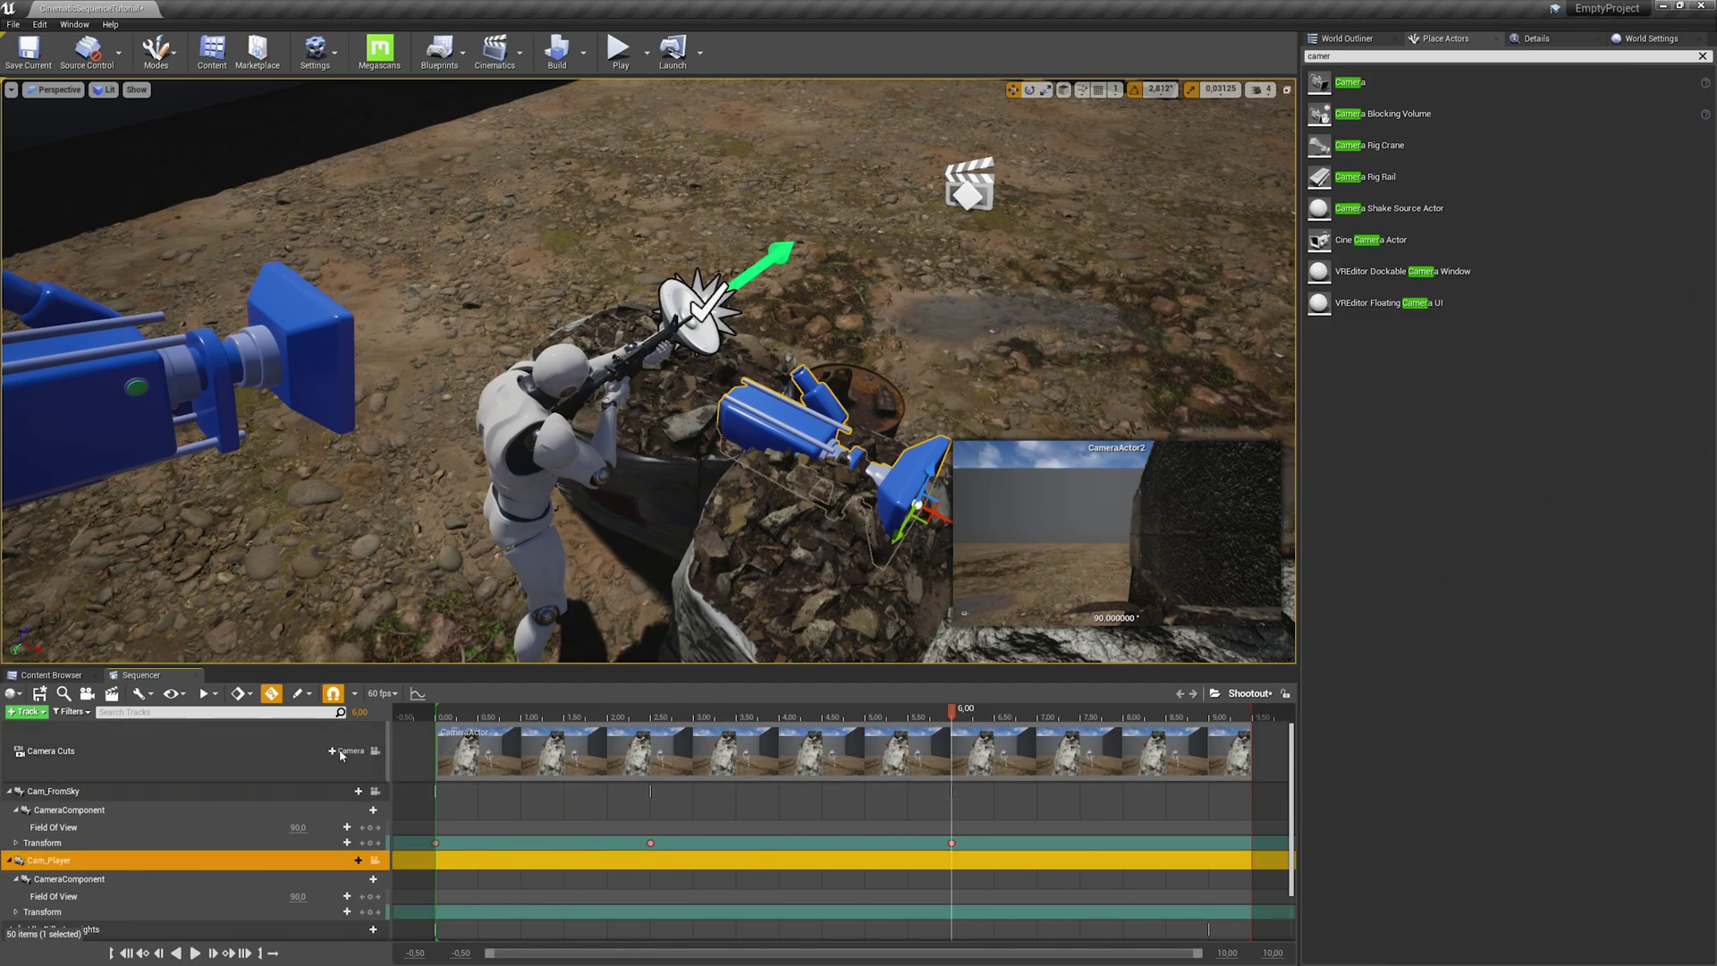
- Pilot CameraActor2 to frame the aiming mannequin from the front and add a Cam_Player Transform key at 6.00
left_click(784, 576)
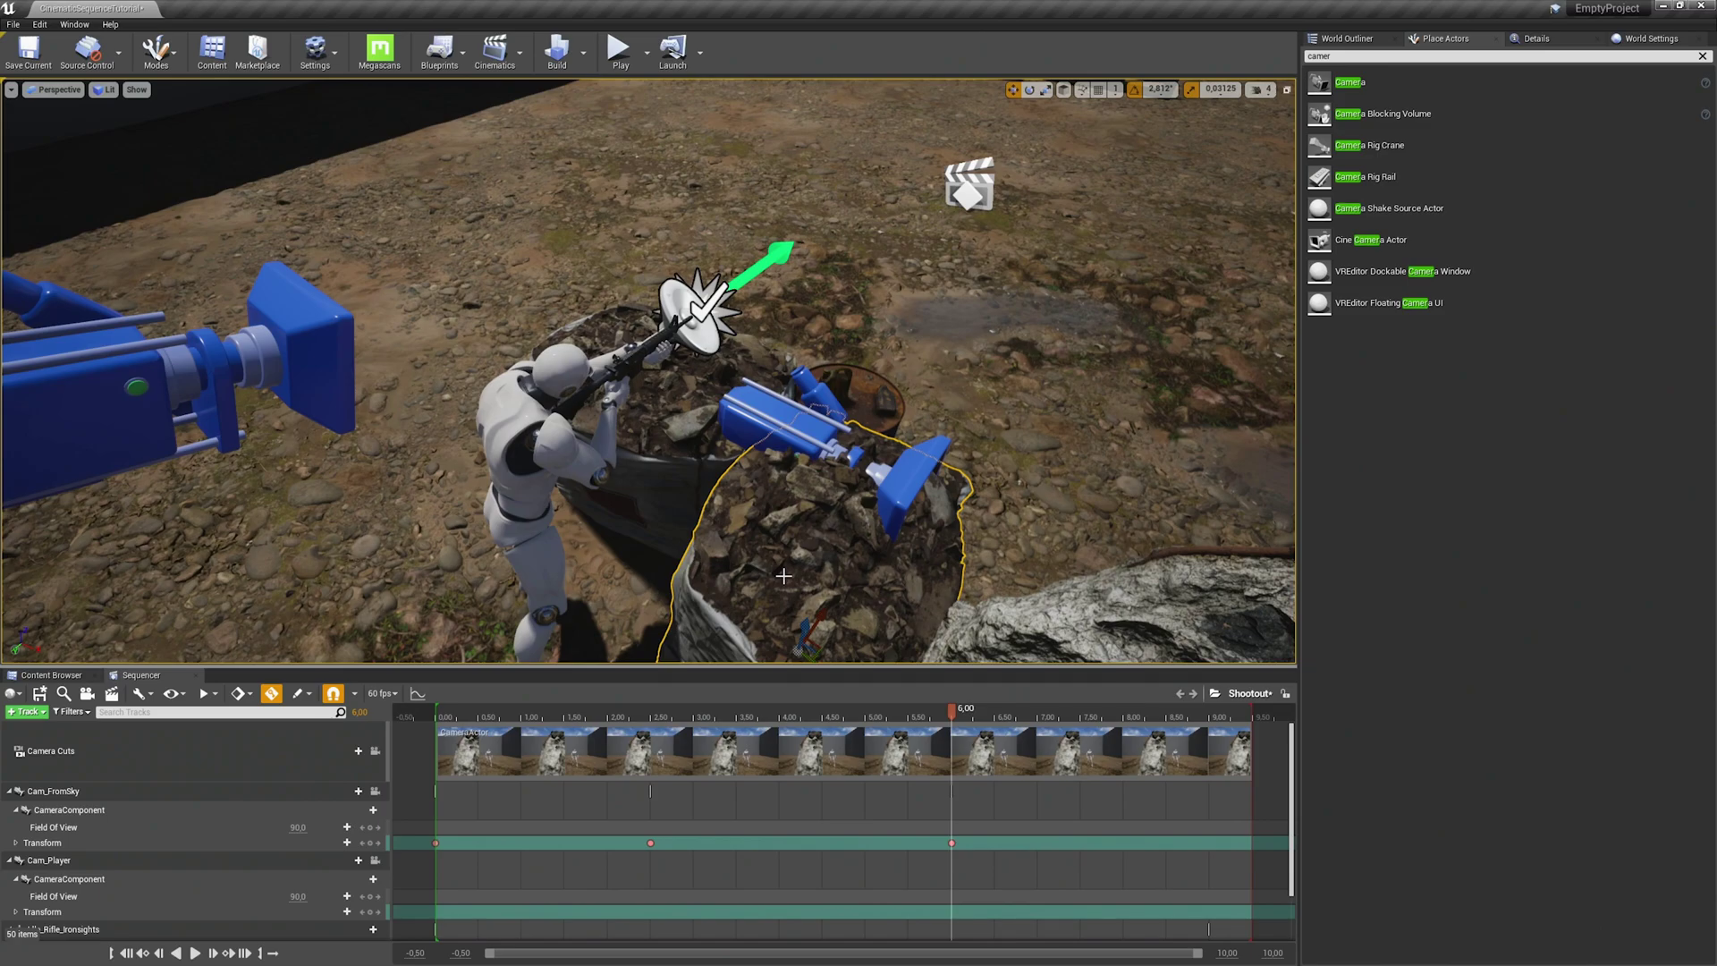
left_click(756, 420)
right_click(756, 420)
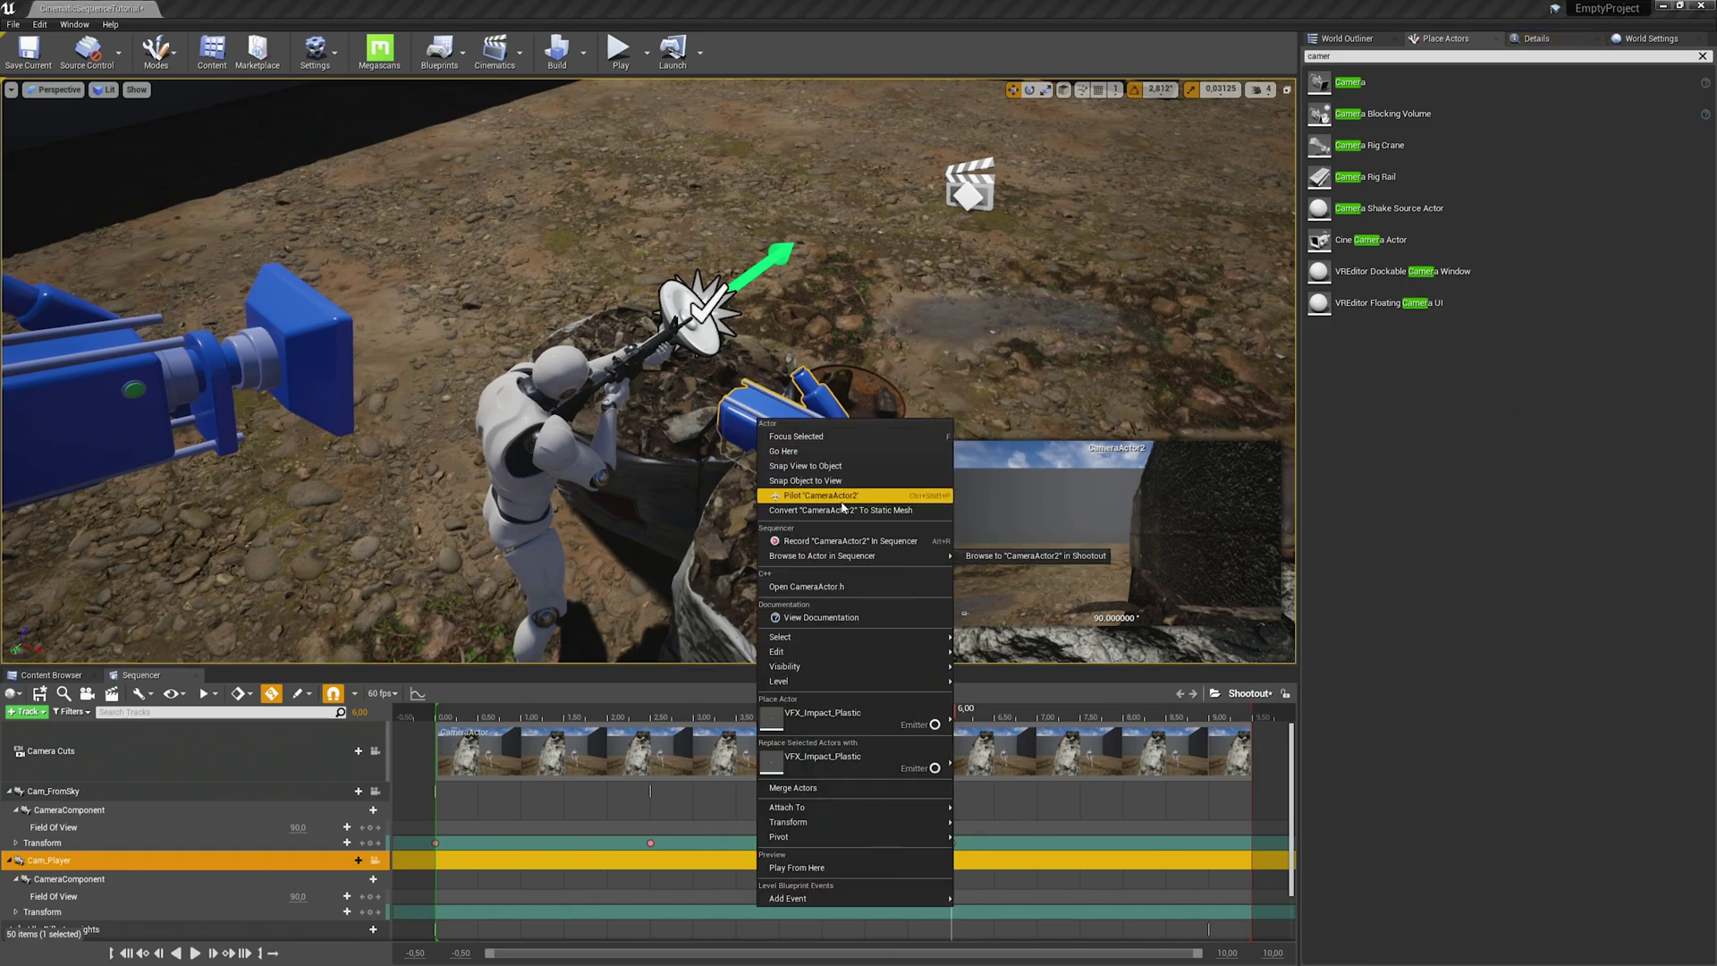
left_click(842, 503)
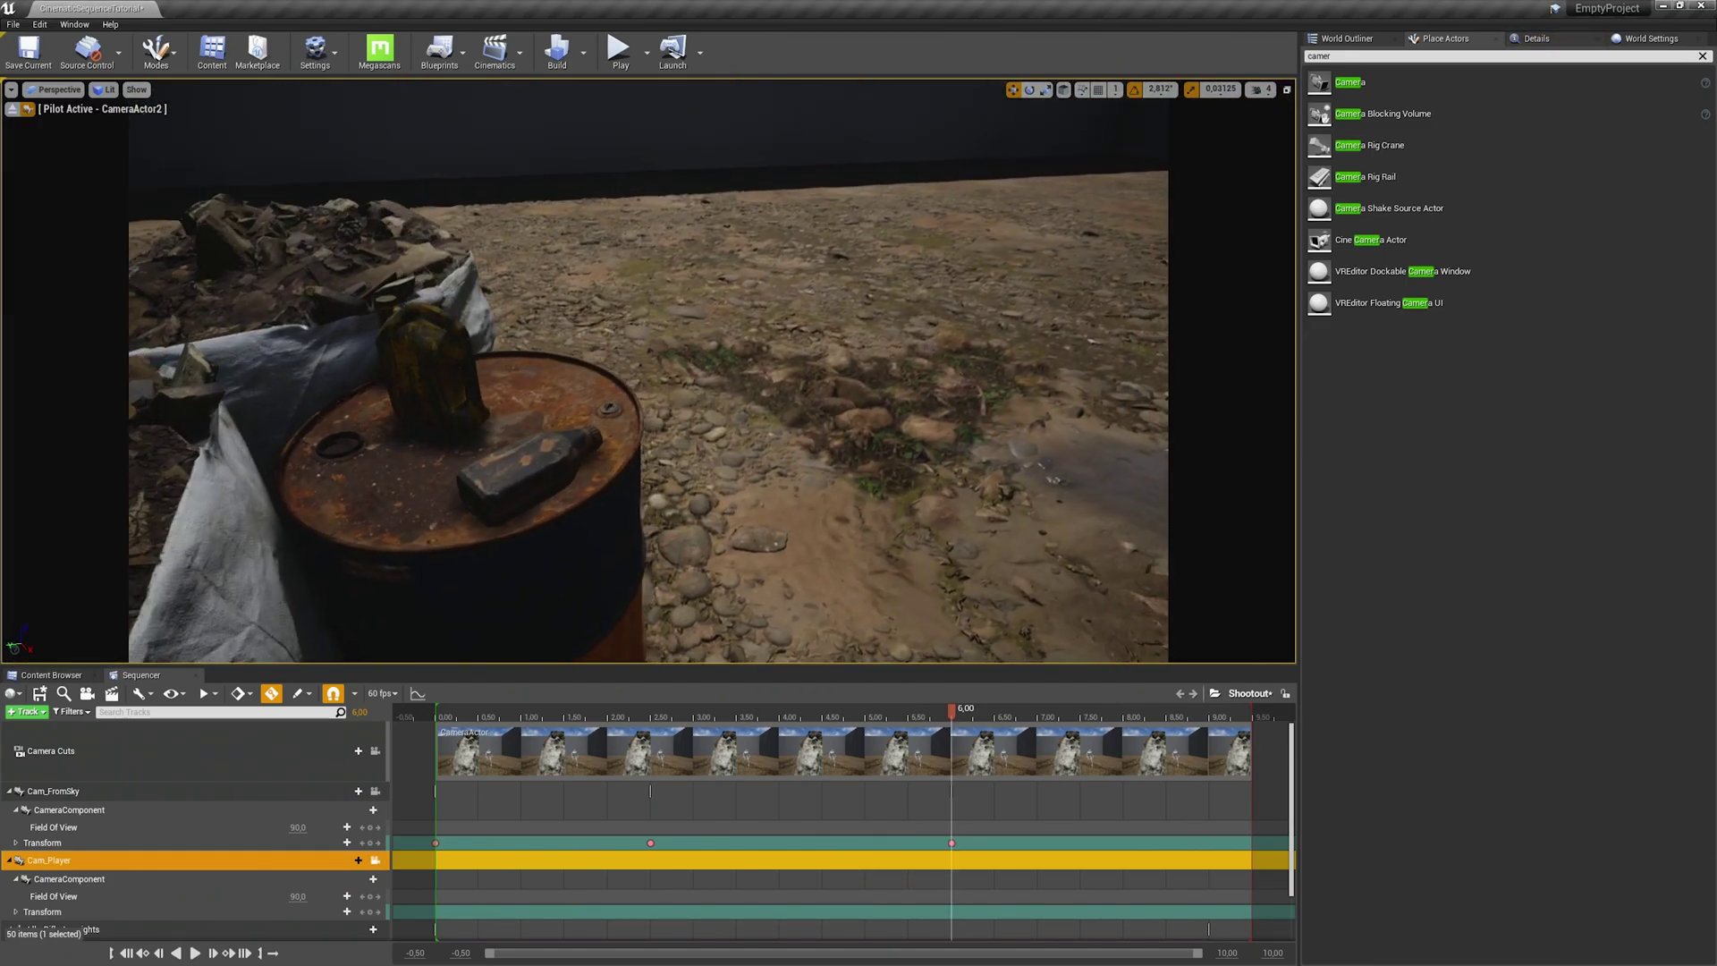
right_click_drag(842, 504, 886, 474)
right_click_drag(962, 331, 758, 223)
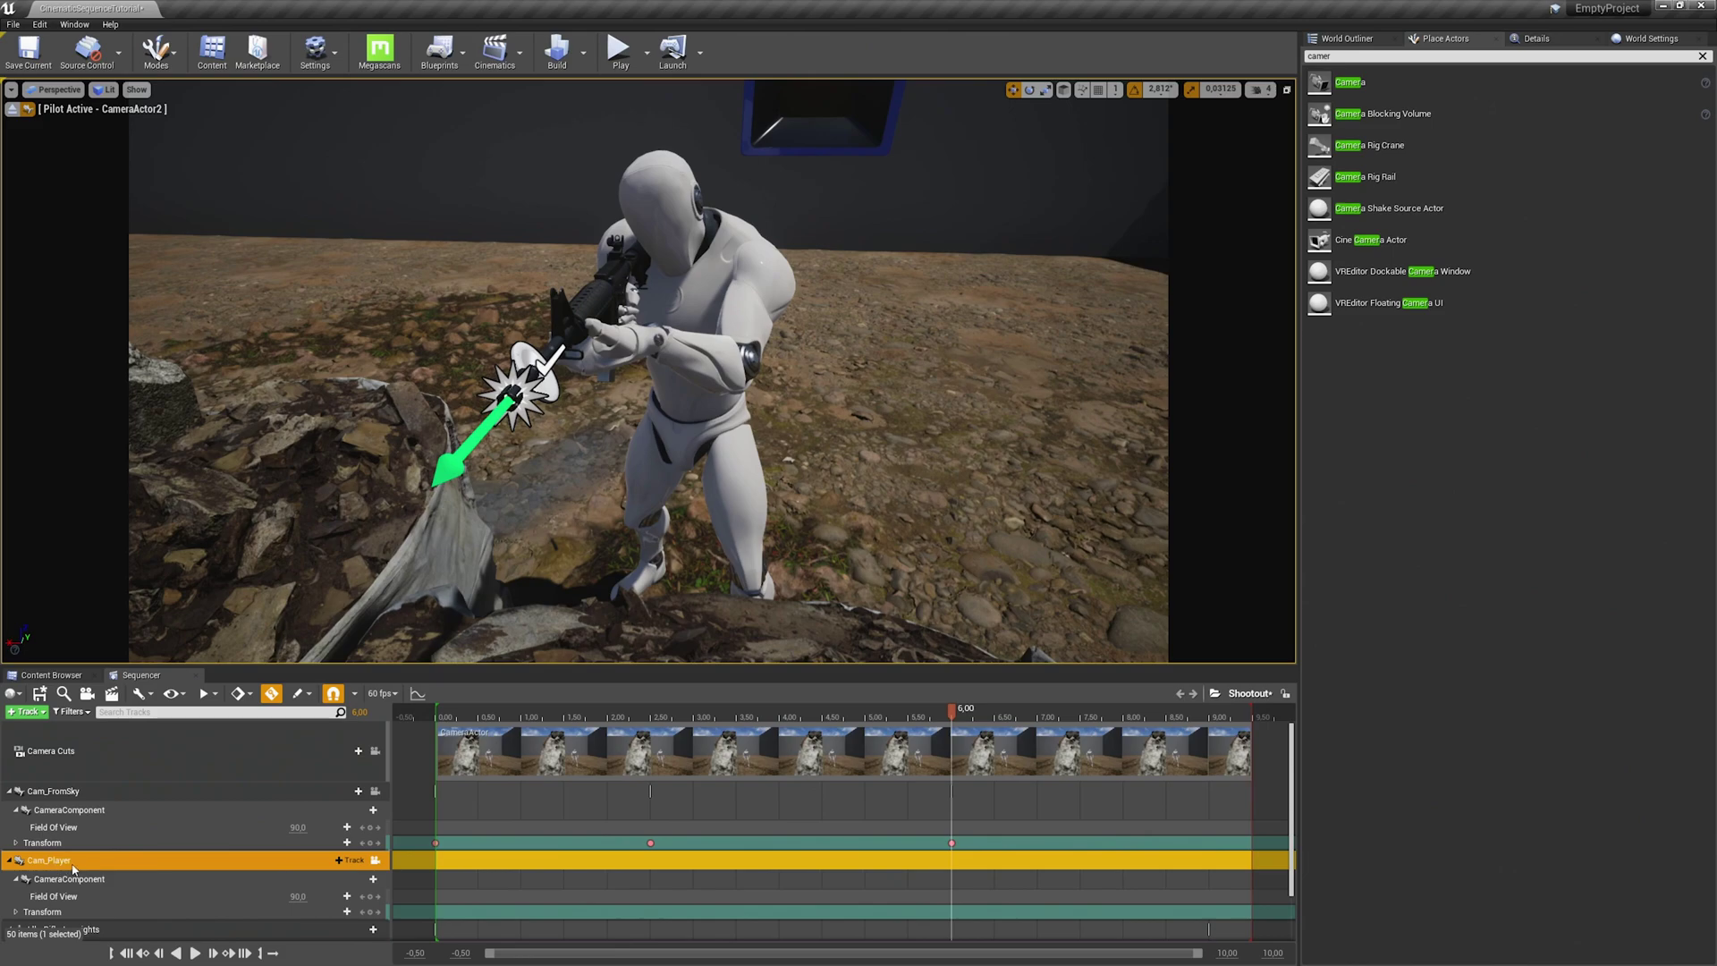
left_click(370, 911)
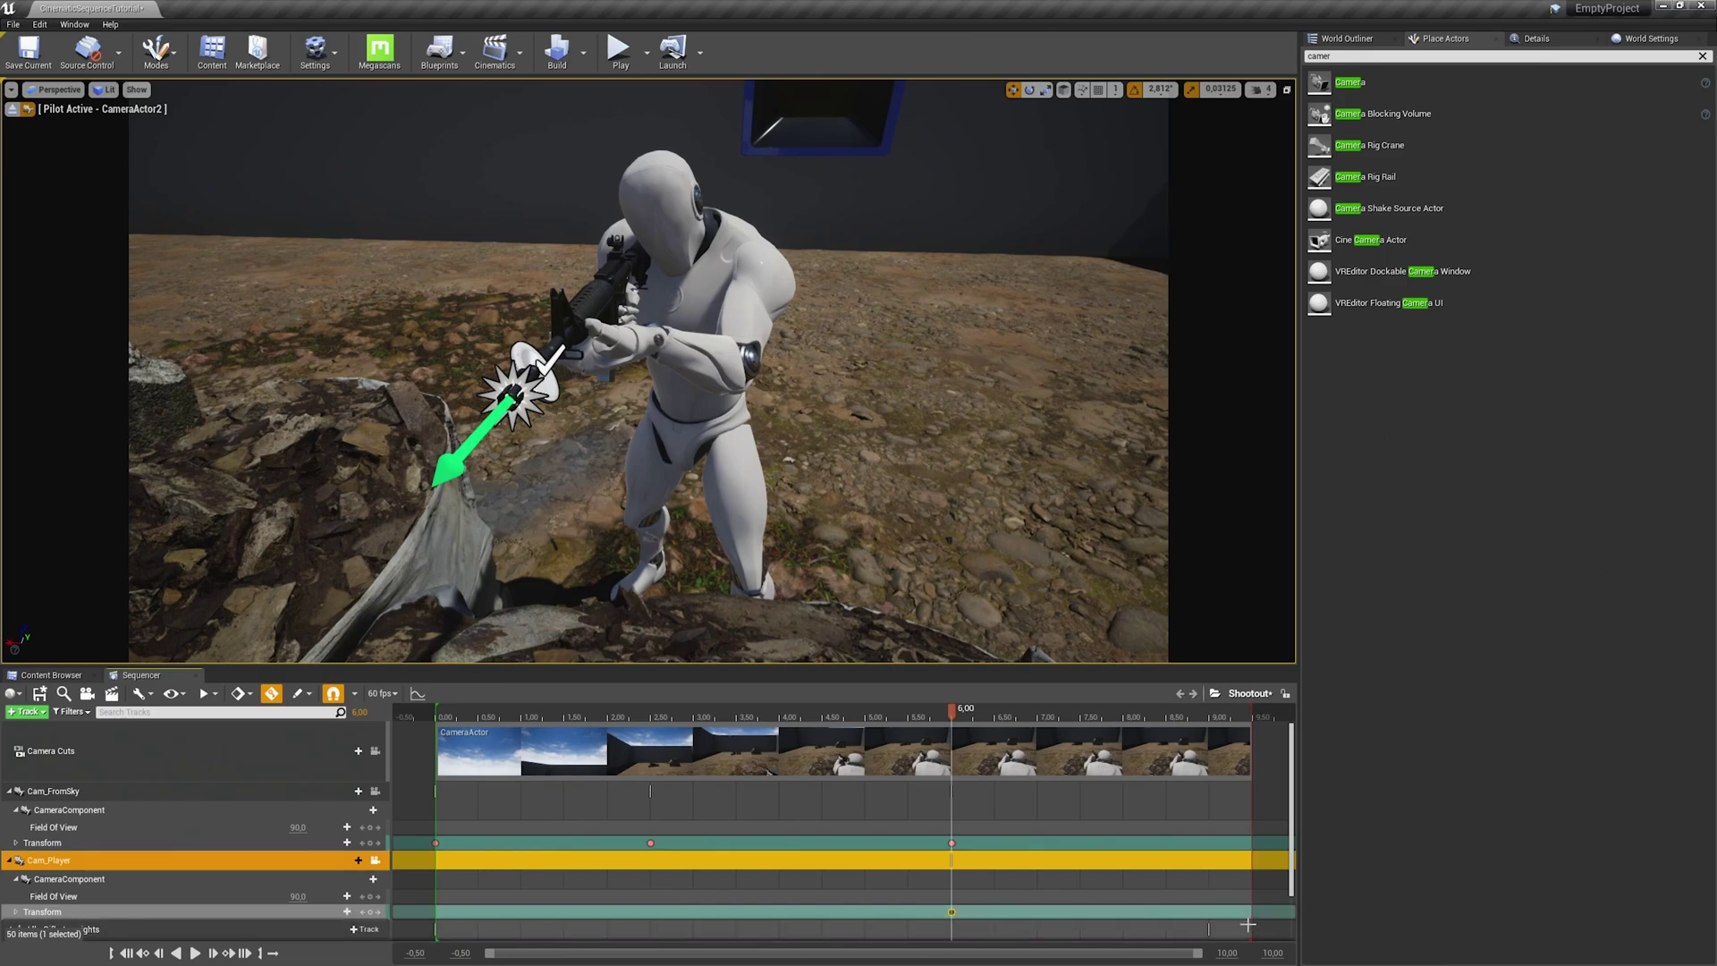
- Set the timeline's working range end to 60 and extend the sequence's playback end almost to the end of that range
left_click(1274, 954)
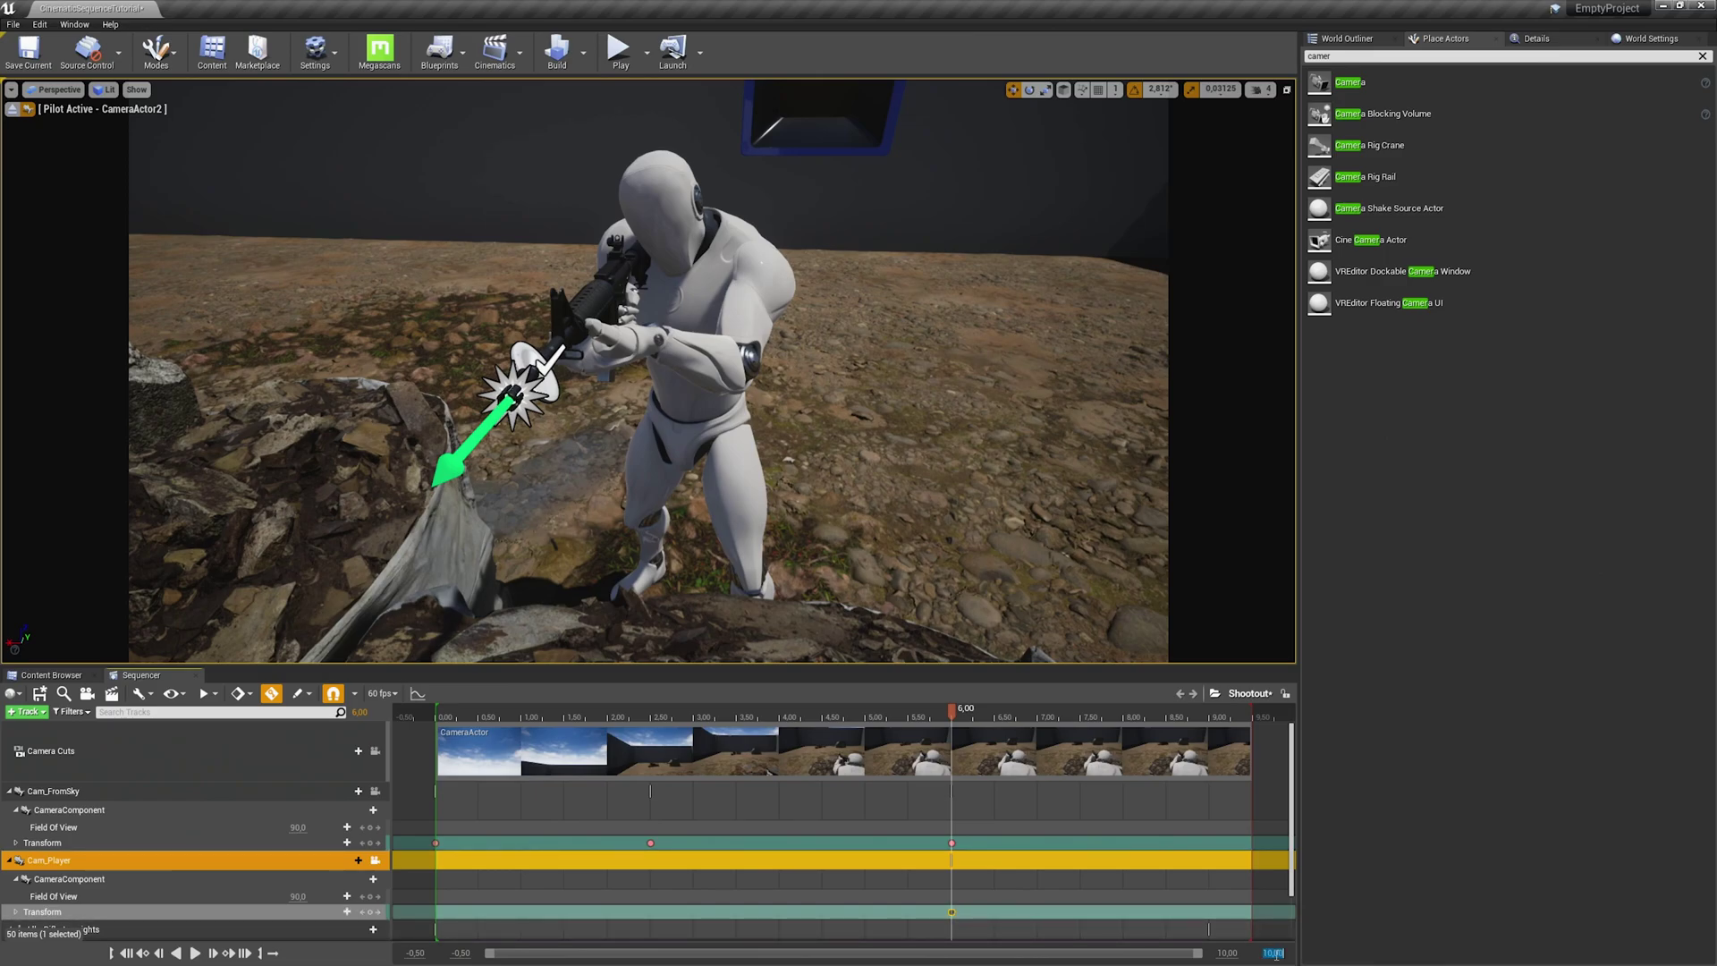
type("60")
key("Return")
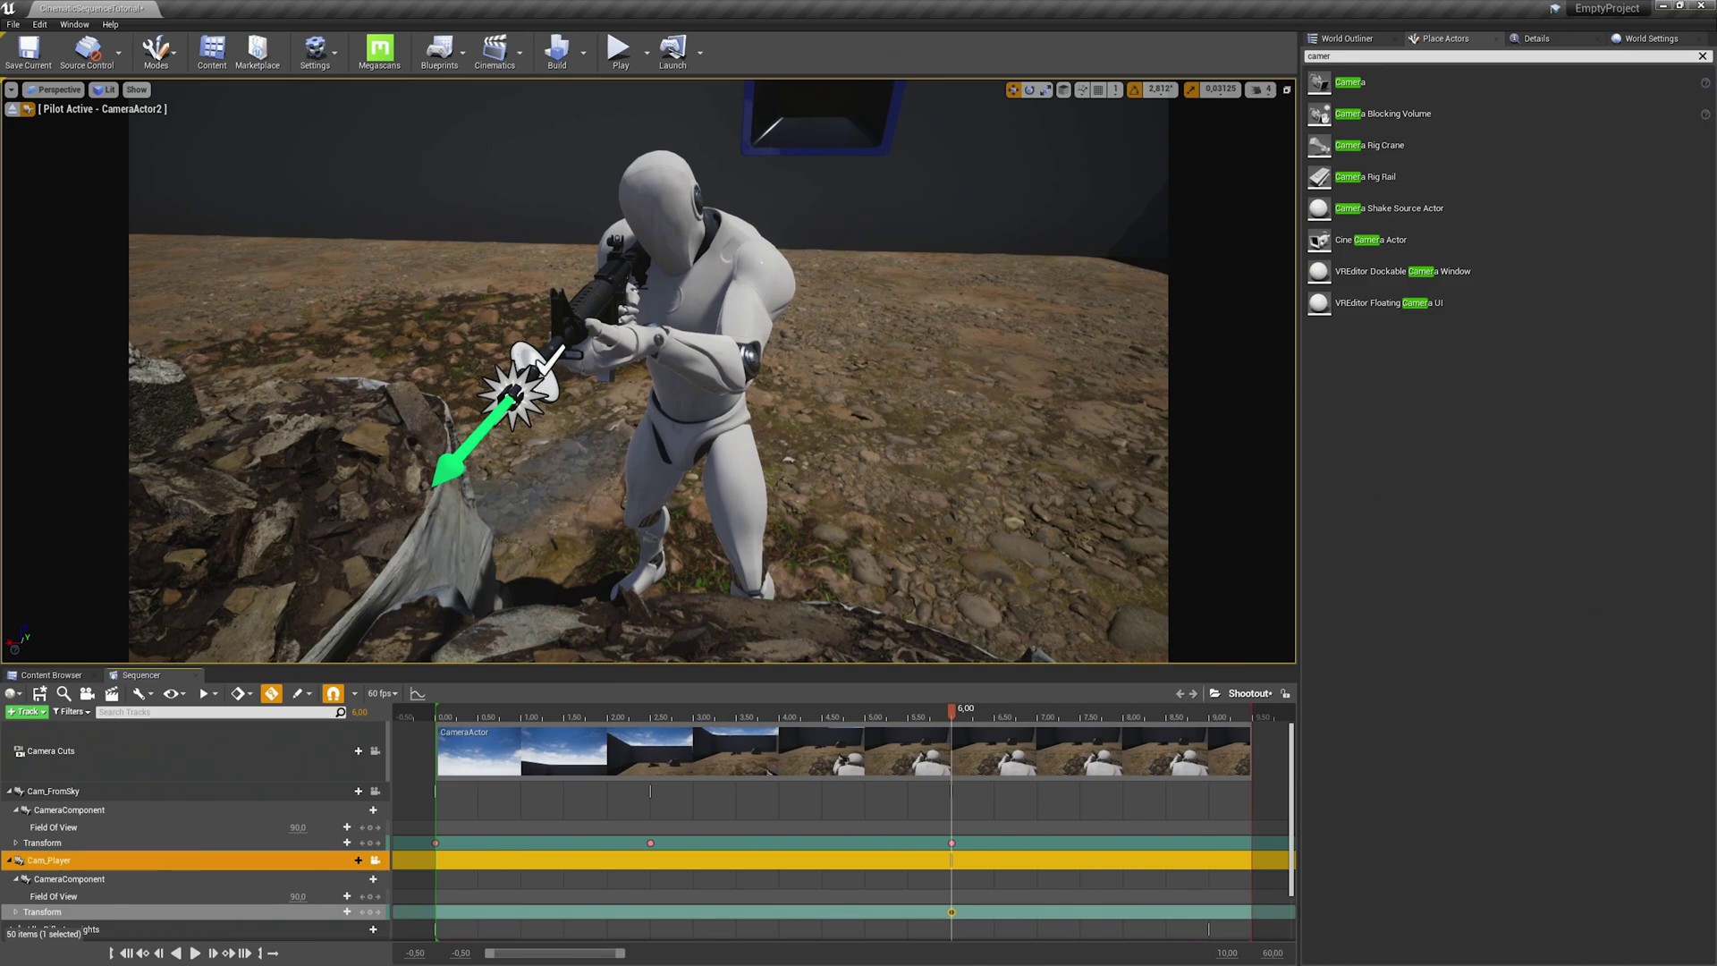
left_click_drag(636, 957, 1215, 955)
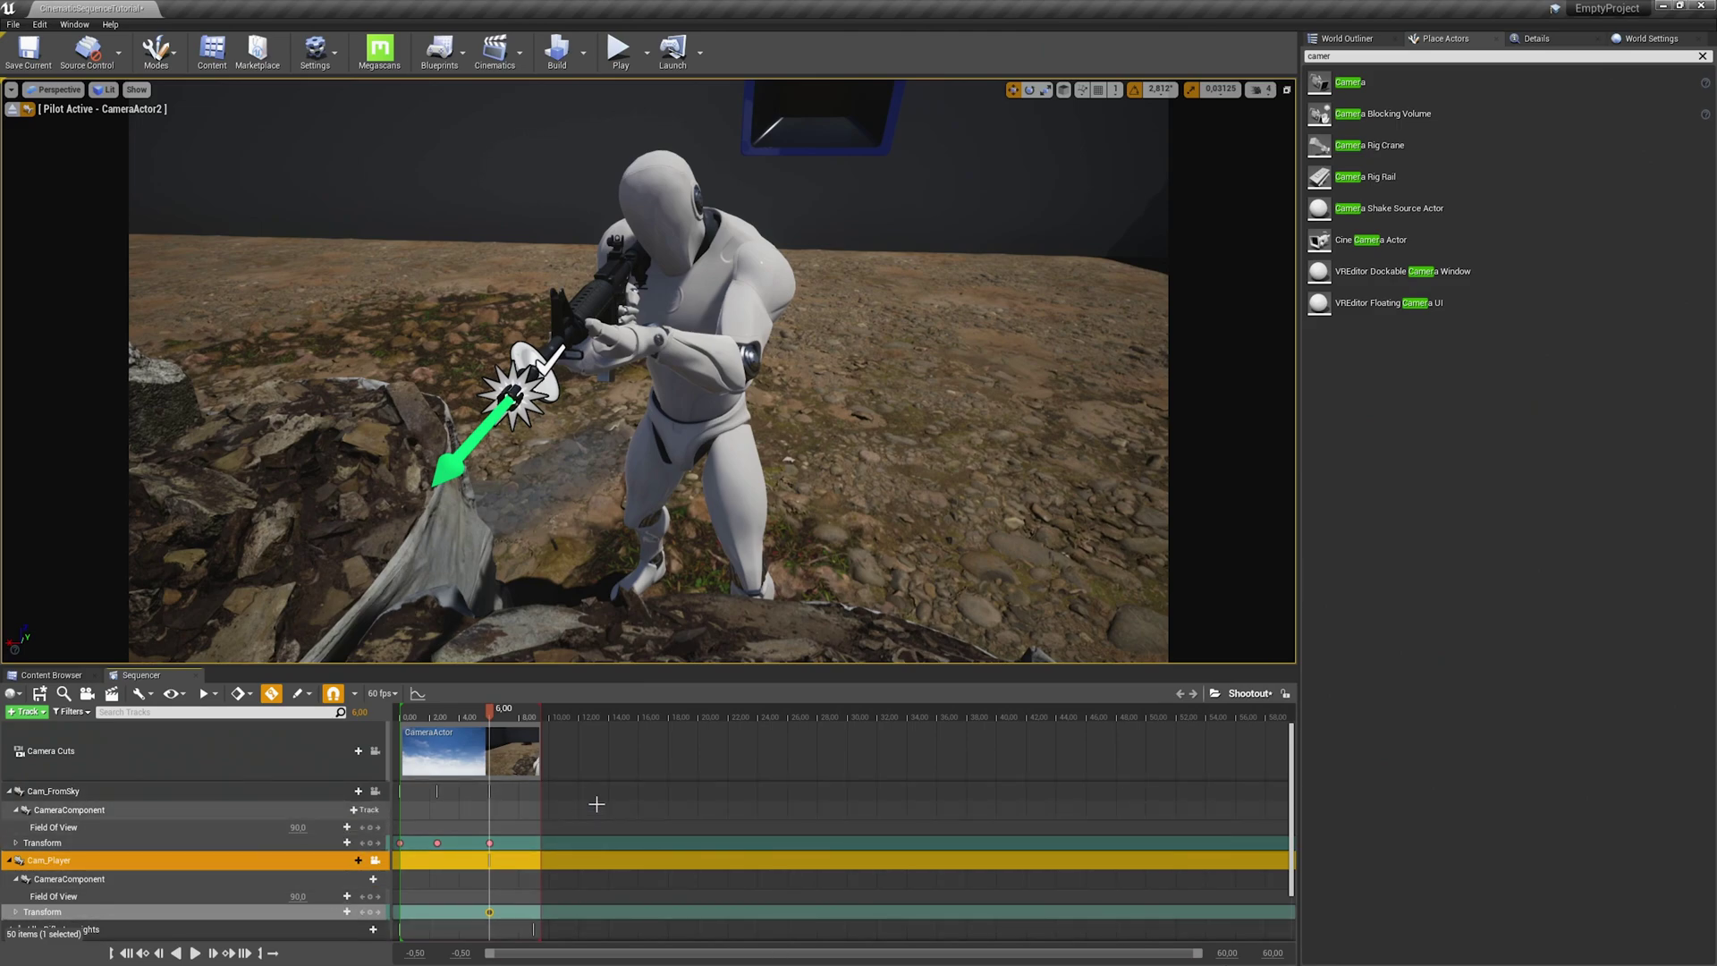
left_click_drag(541, 713, 1267, 740)
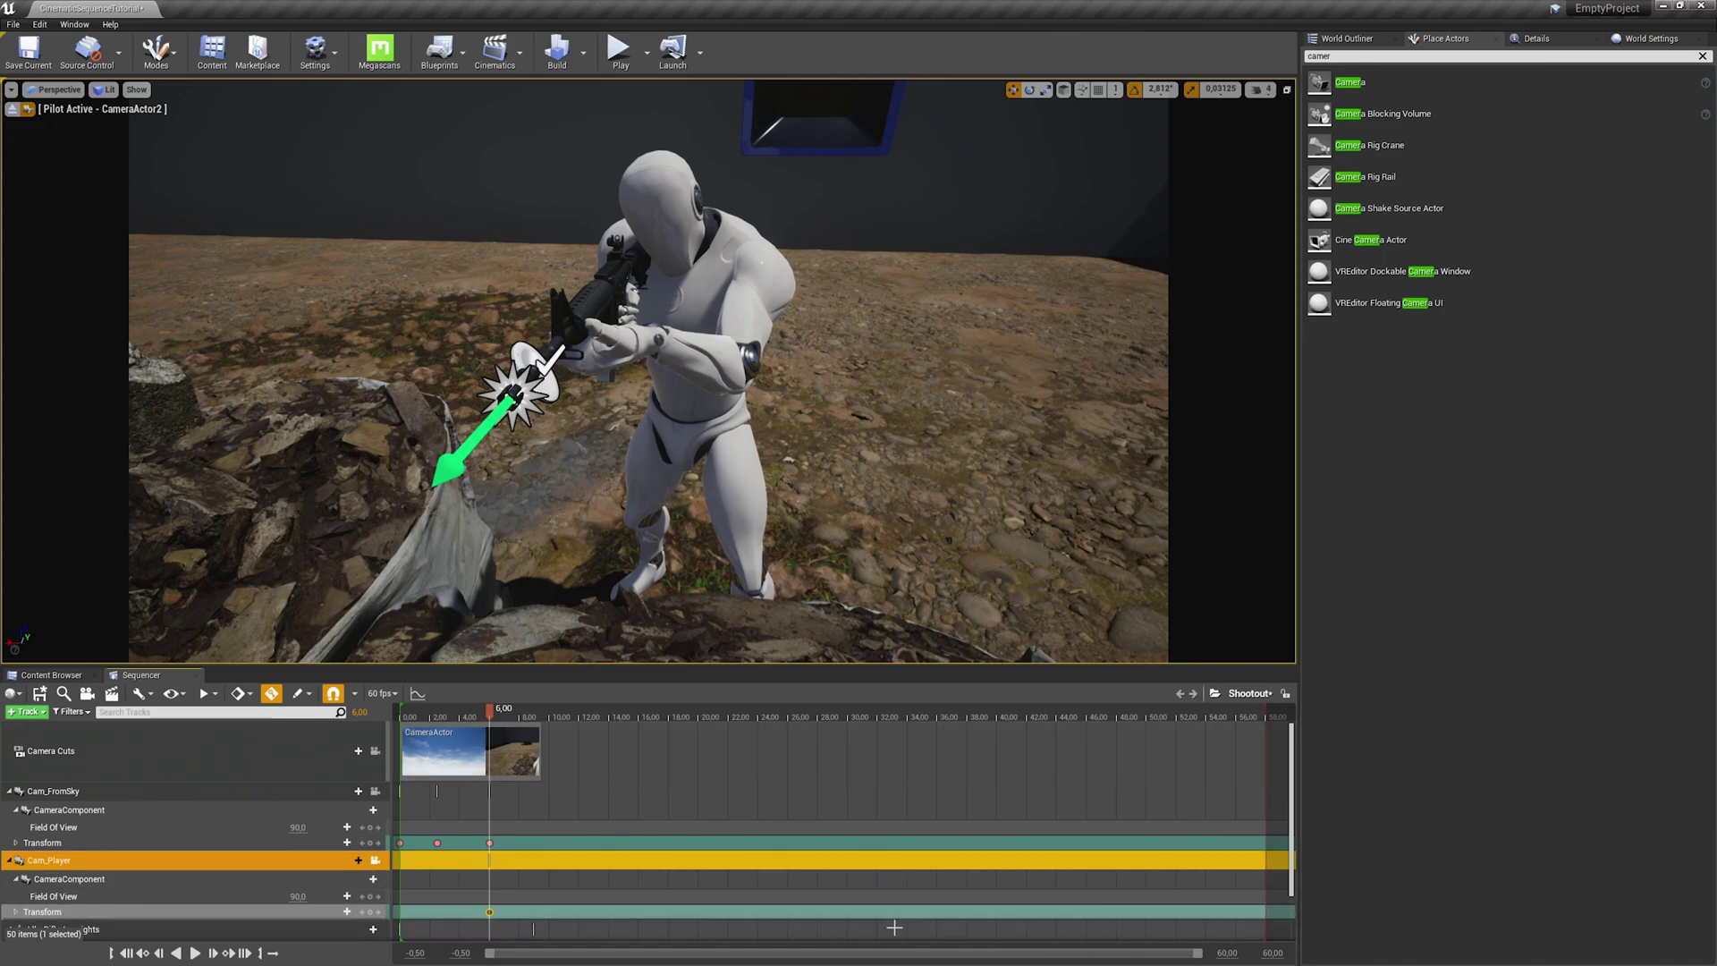
- Set the timeline's visible range end to 10
left_click(1228, 953)
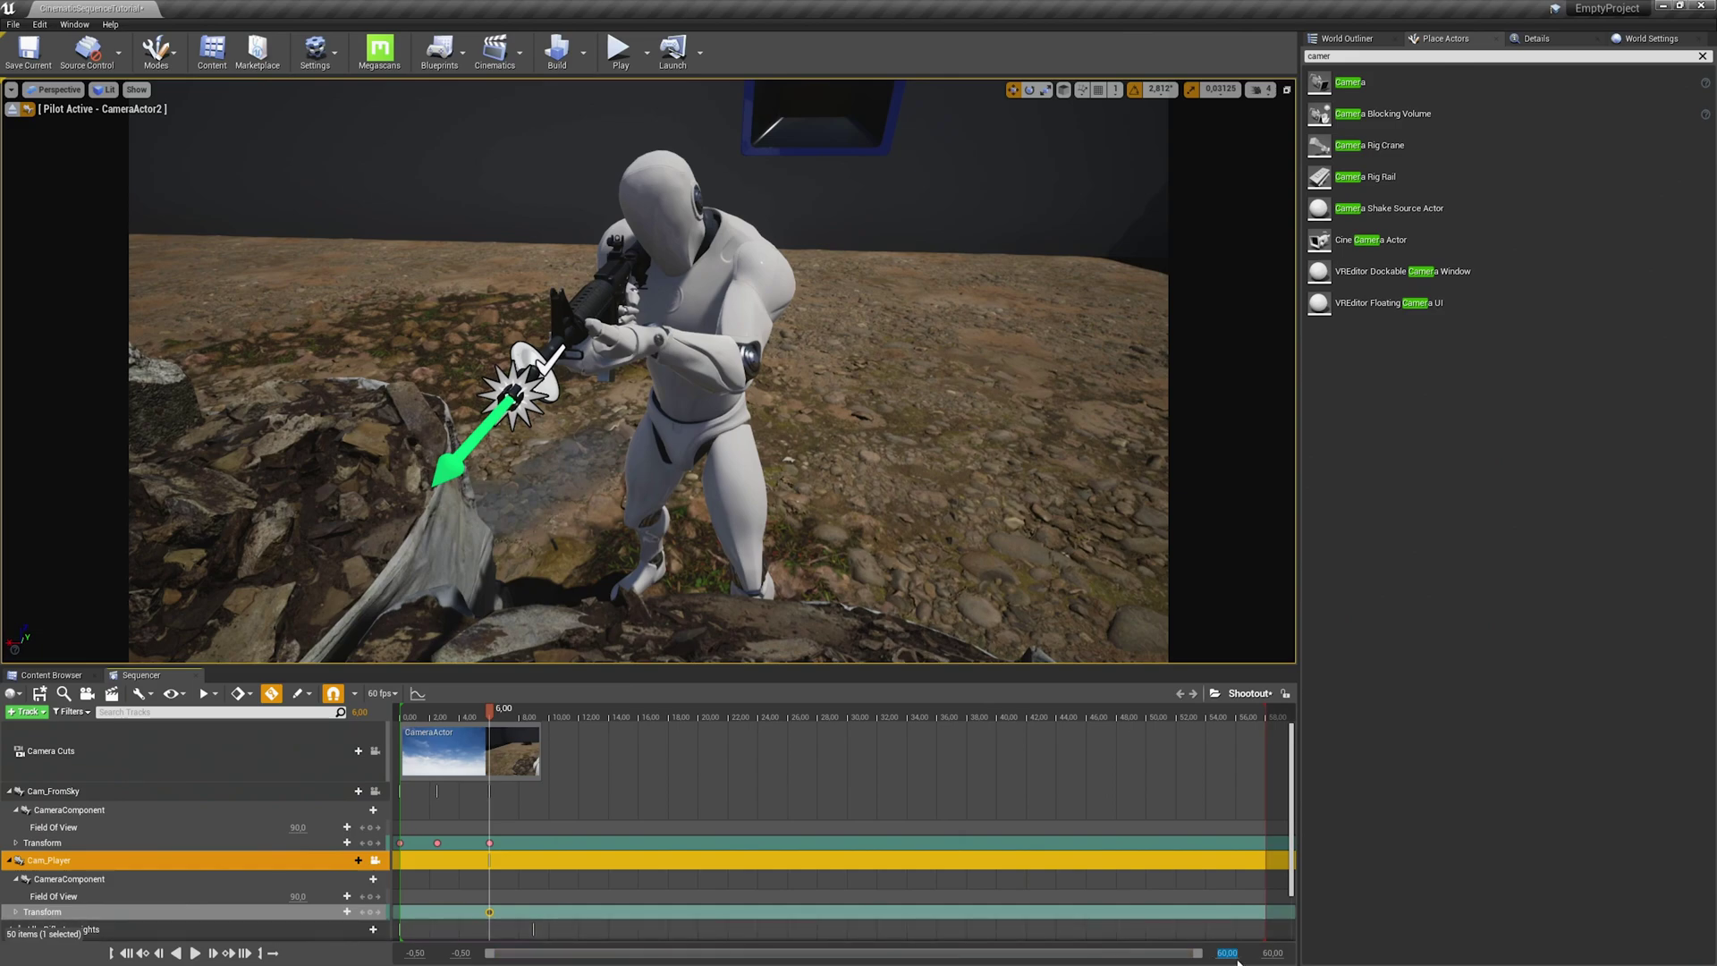
type("10")
key("Return")
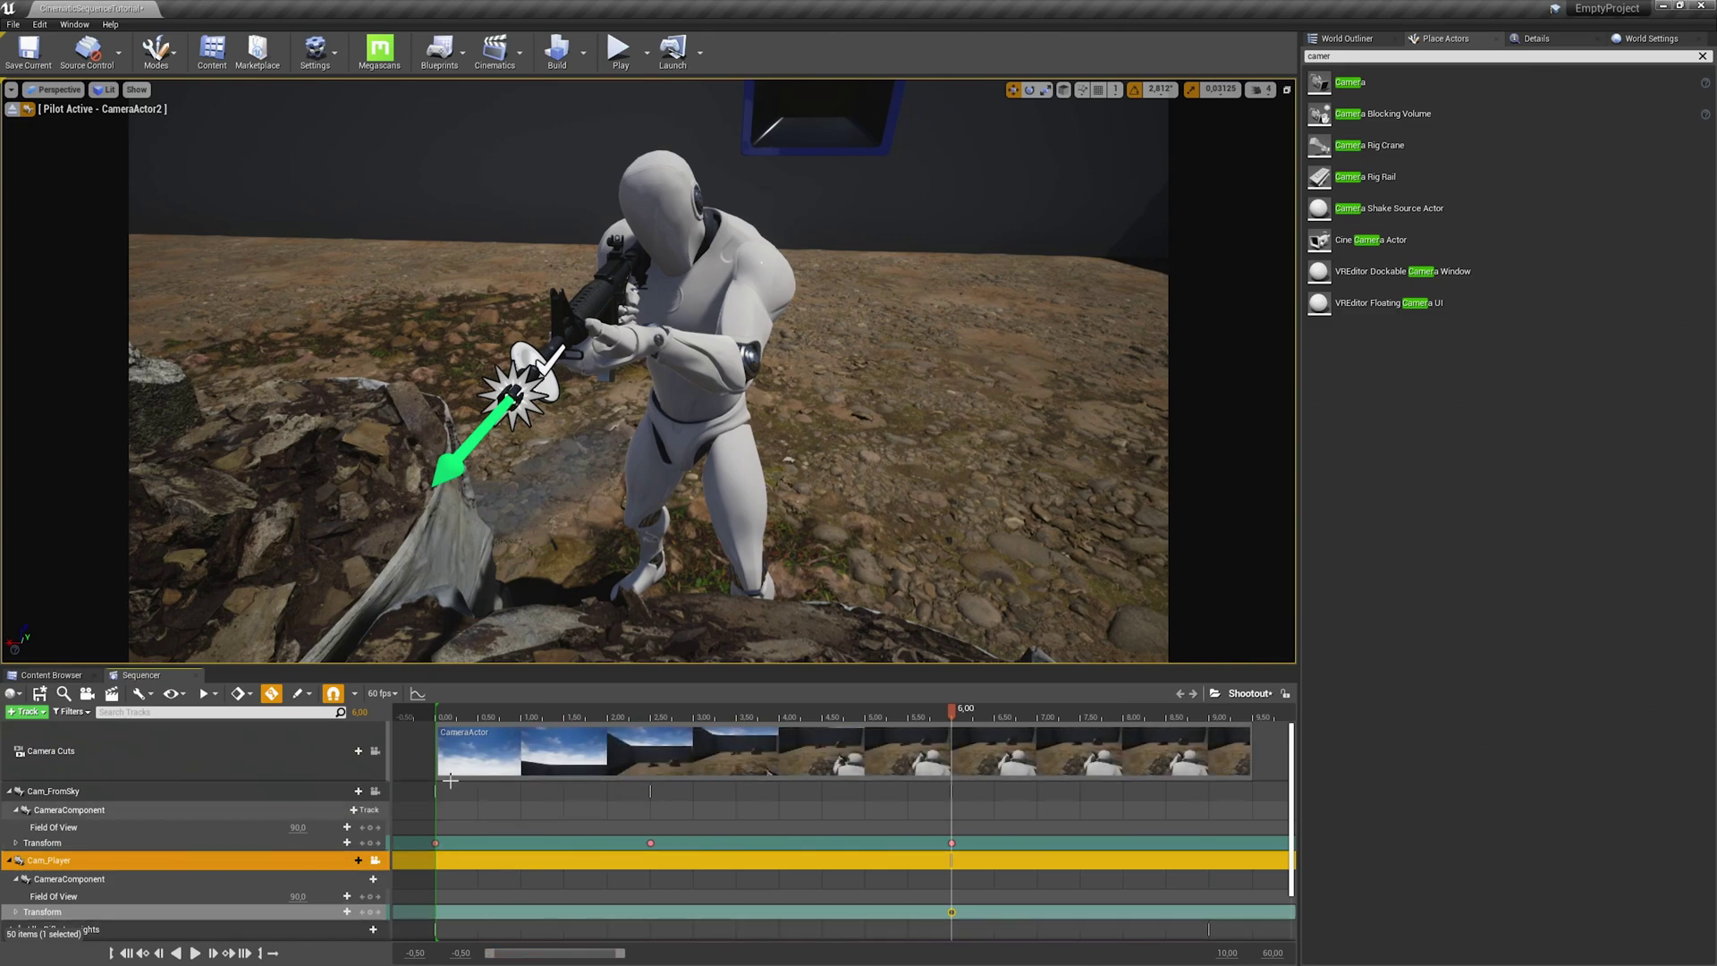
- Set the timeline's visible range end to 20, and expand the range to the full 60
left_click_drag(586, 959, 589, 959)
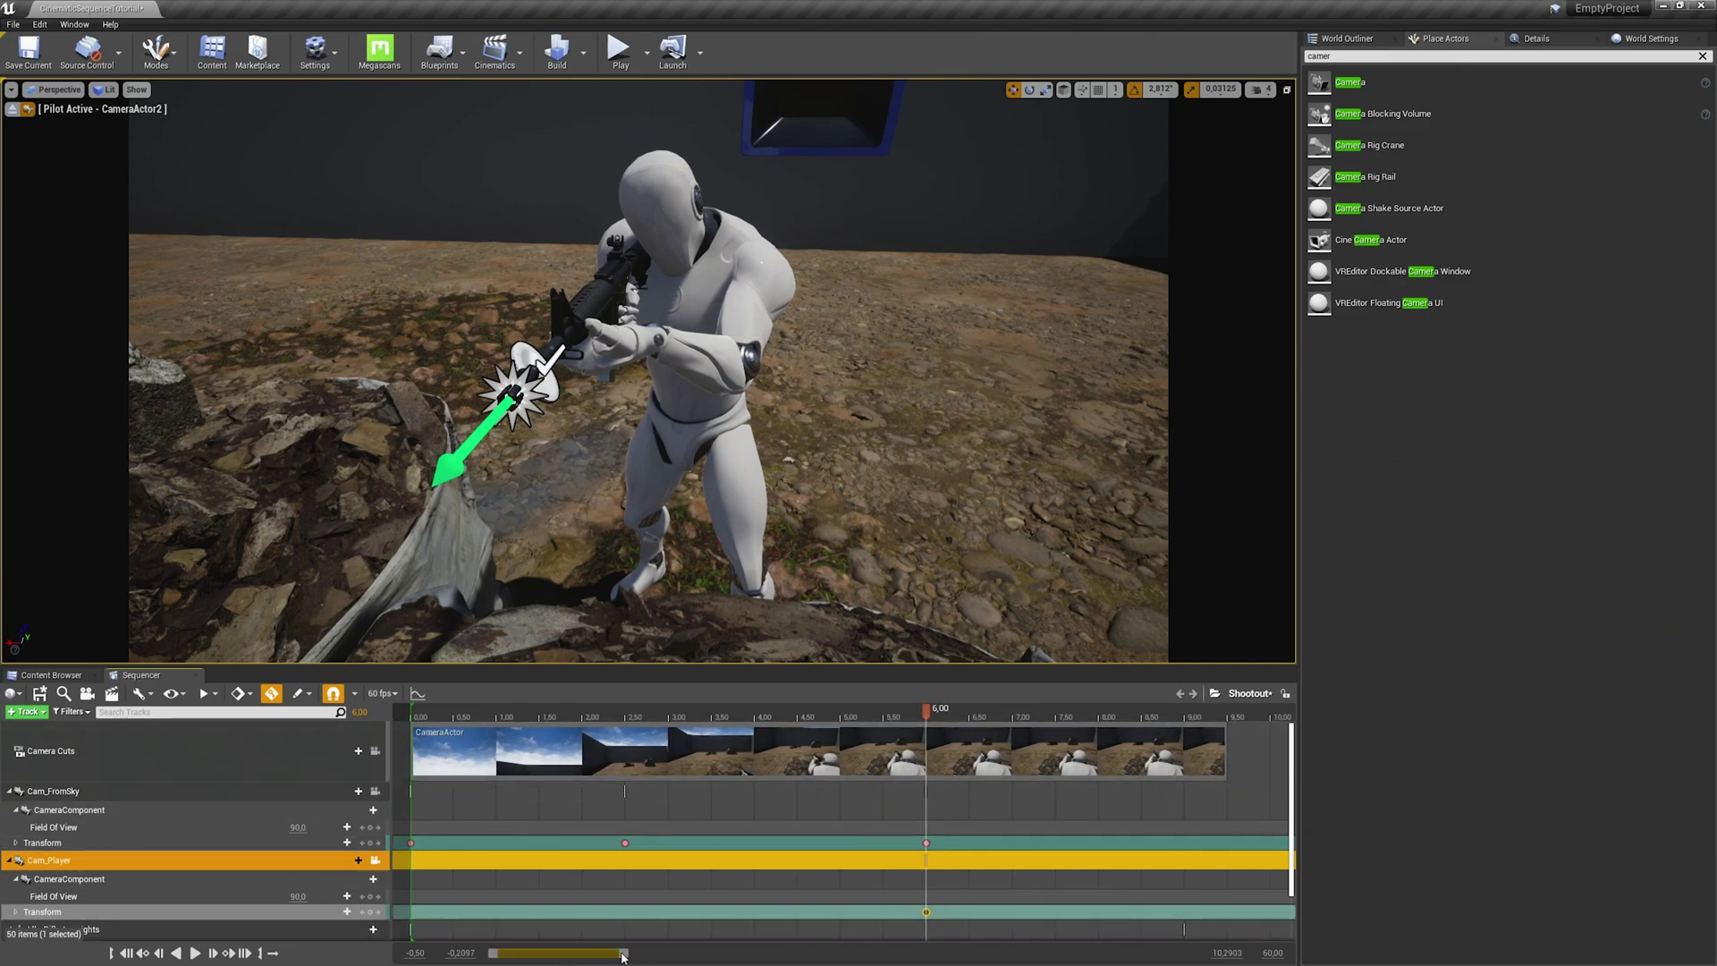
left_click(1228, 953)
type("20")
key("Return")
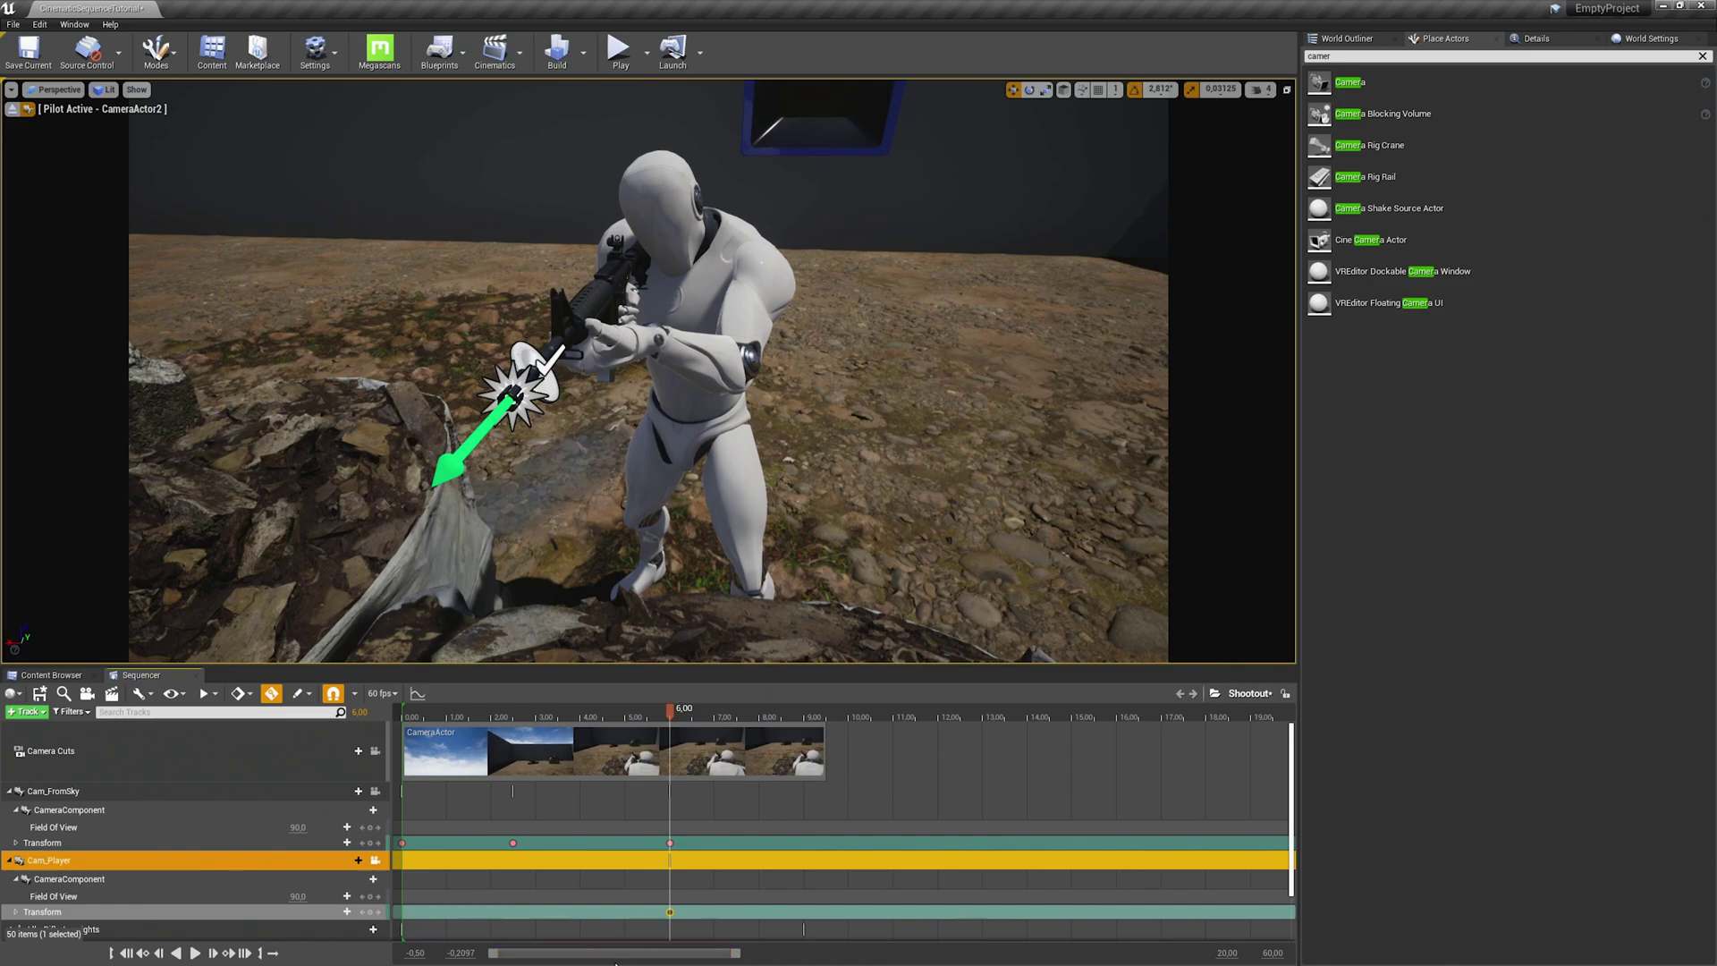
mouse_move(598, 958)
left_mouse_down()
mouse_move(1063, 956)
mouse_move(593, 957)
left_mouse_up()
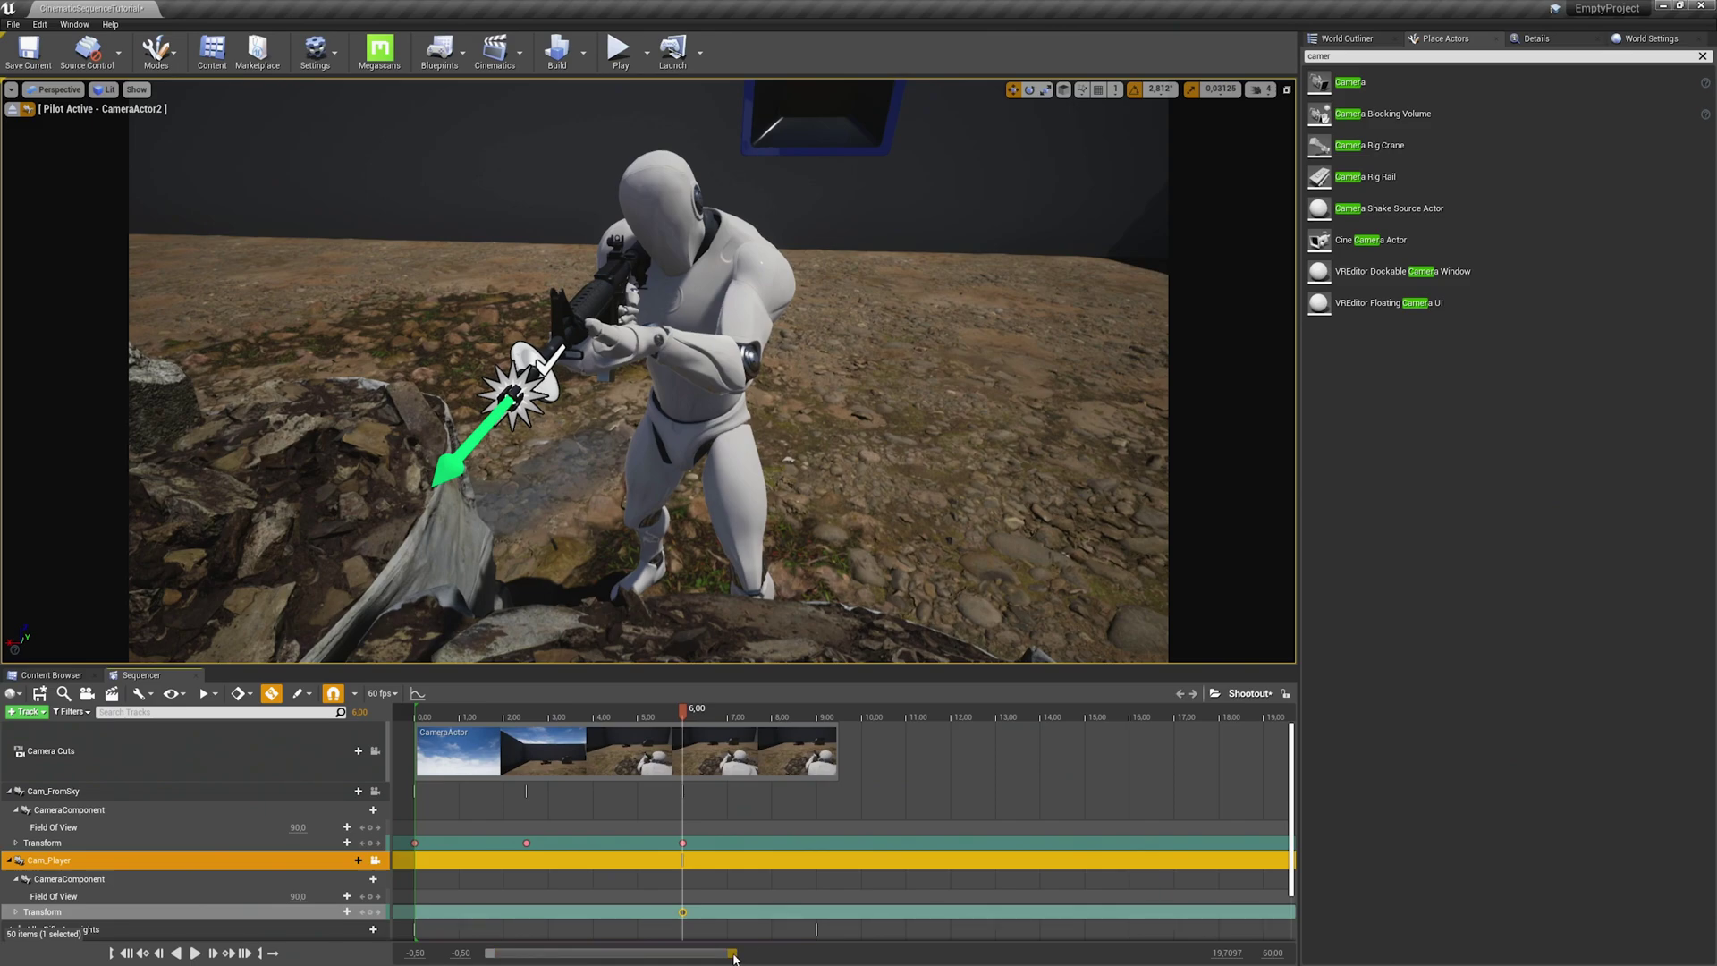
left_click_drag(733, 955, 1199, 955)
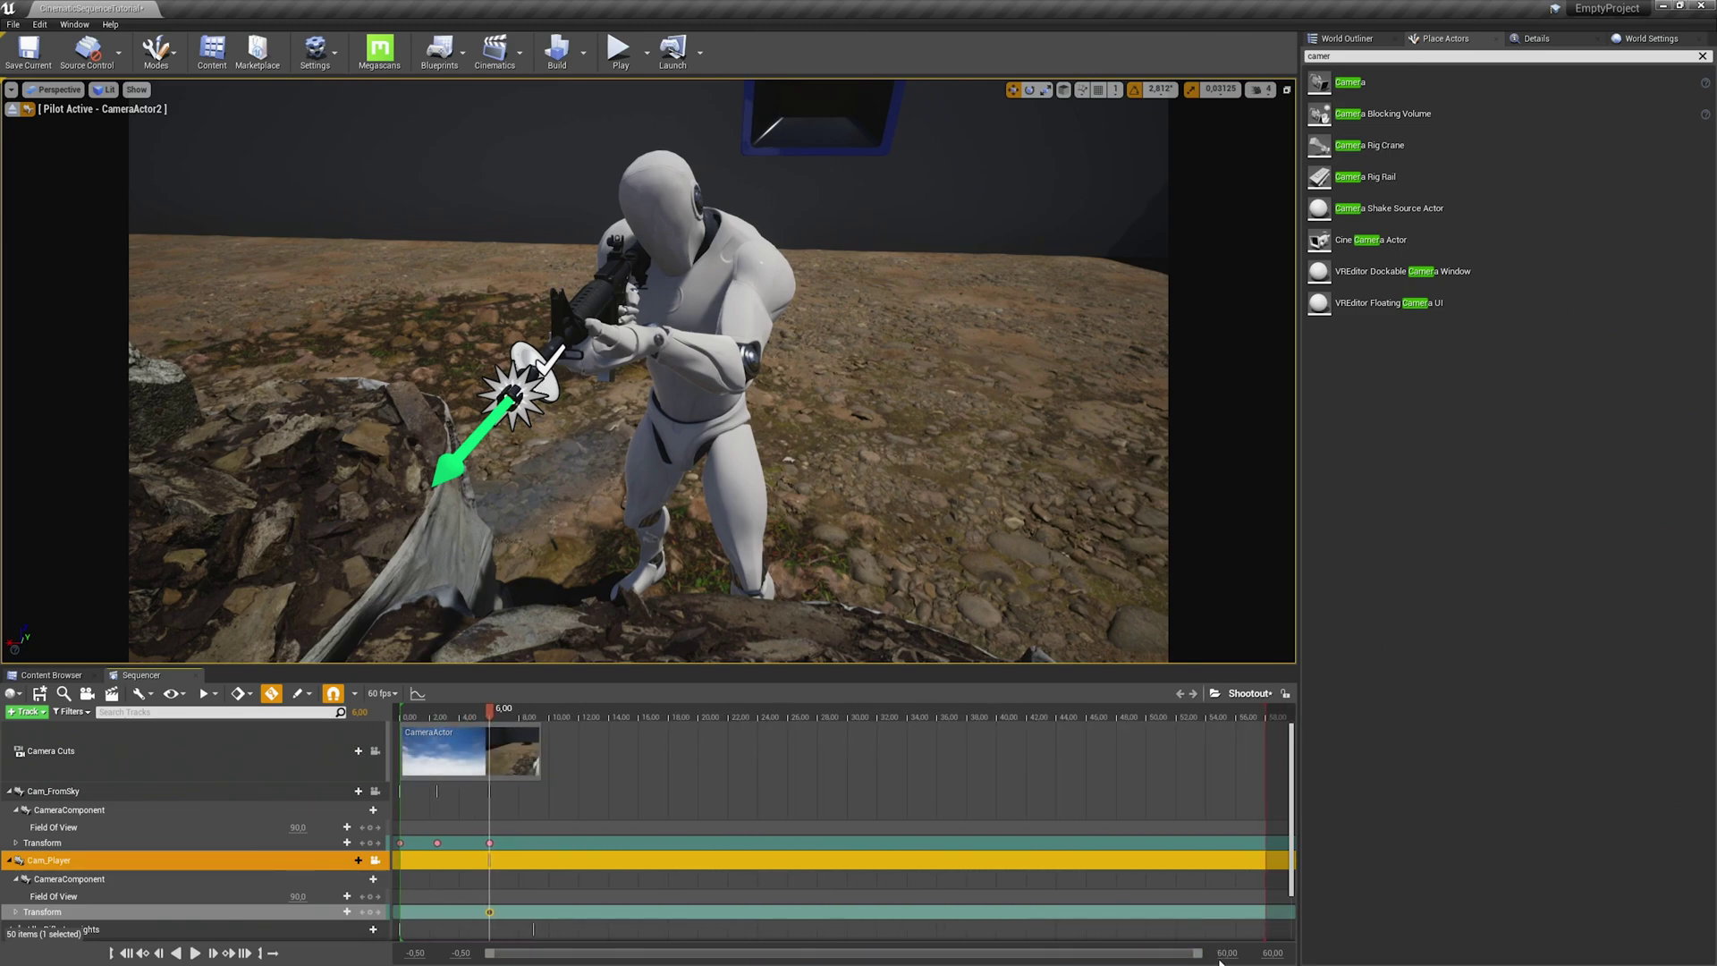
- Narrow the visible range to about the first 15 seconds and add a Cam_Player cut at 6.00 on the Camera Cuts track
left_click_drag(1194, 956, 1071, 959)
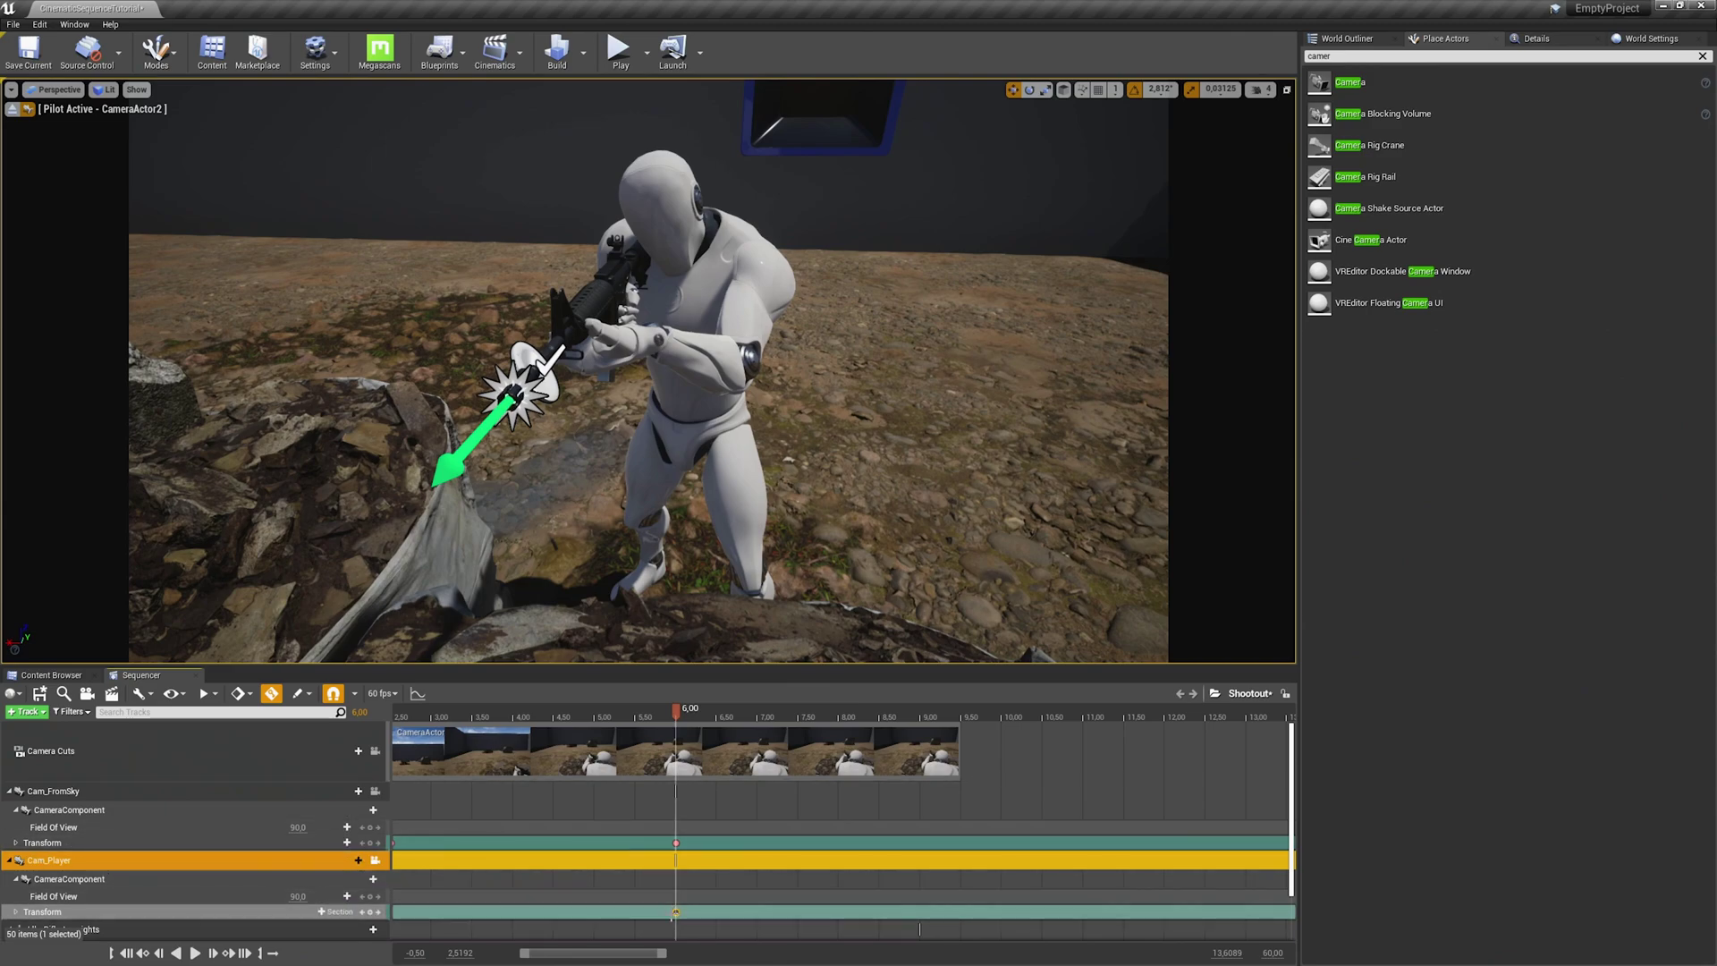
left_click(676, 913)
mouse_move(666, 953)
left_mouse_down()
mouse_move(707, 956)
mouse_move(647, 957)
left_mouse_up()
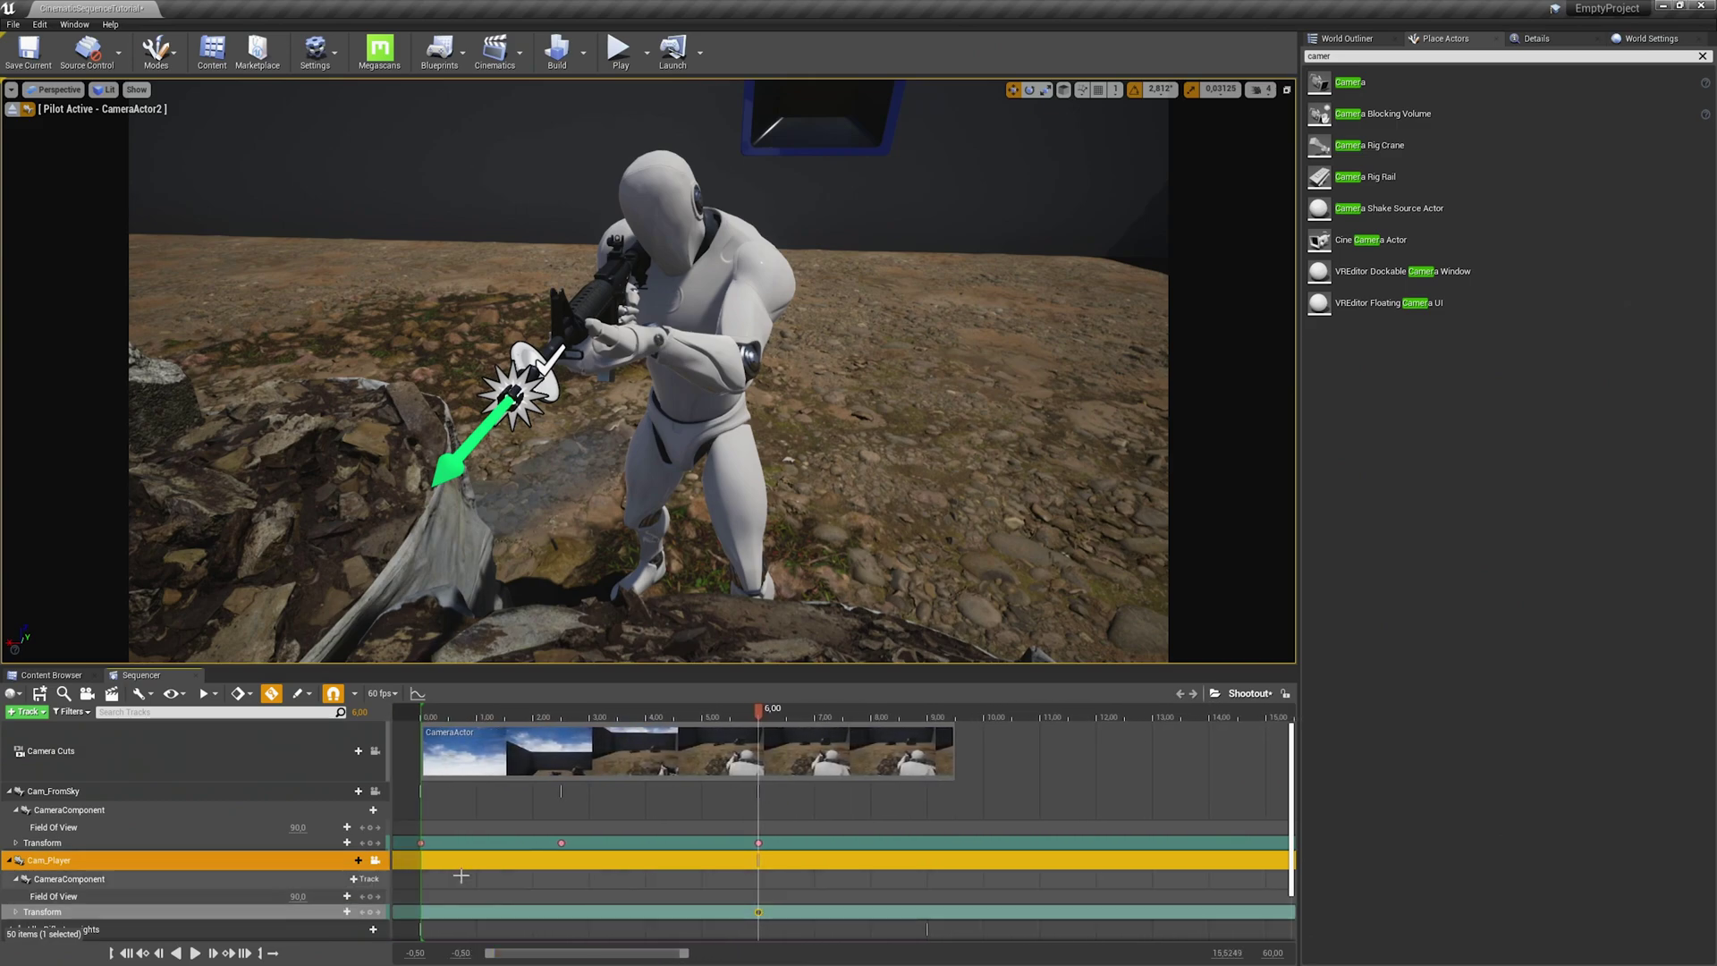
left_click(351, 752)
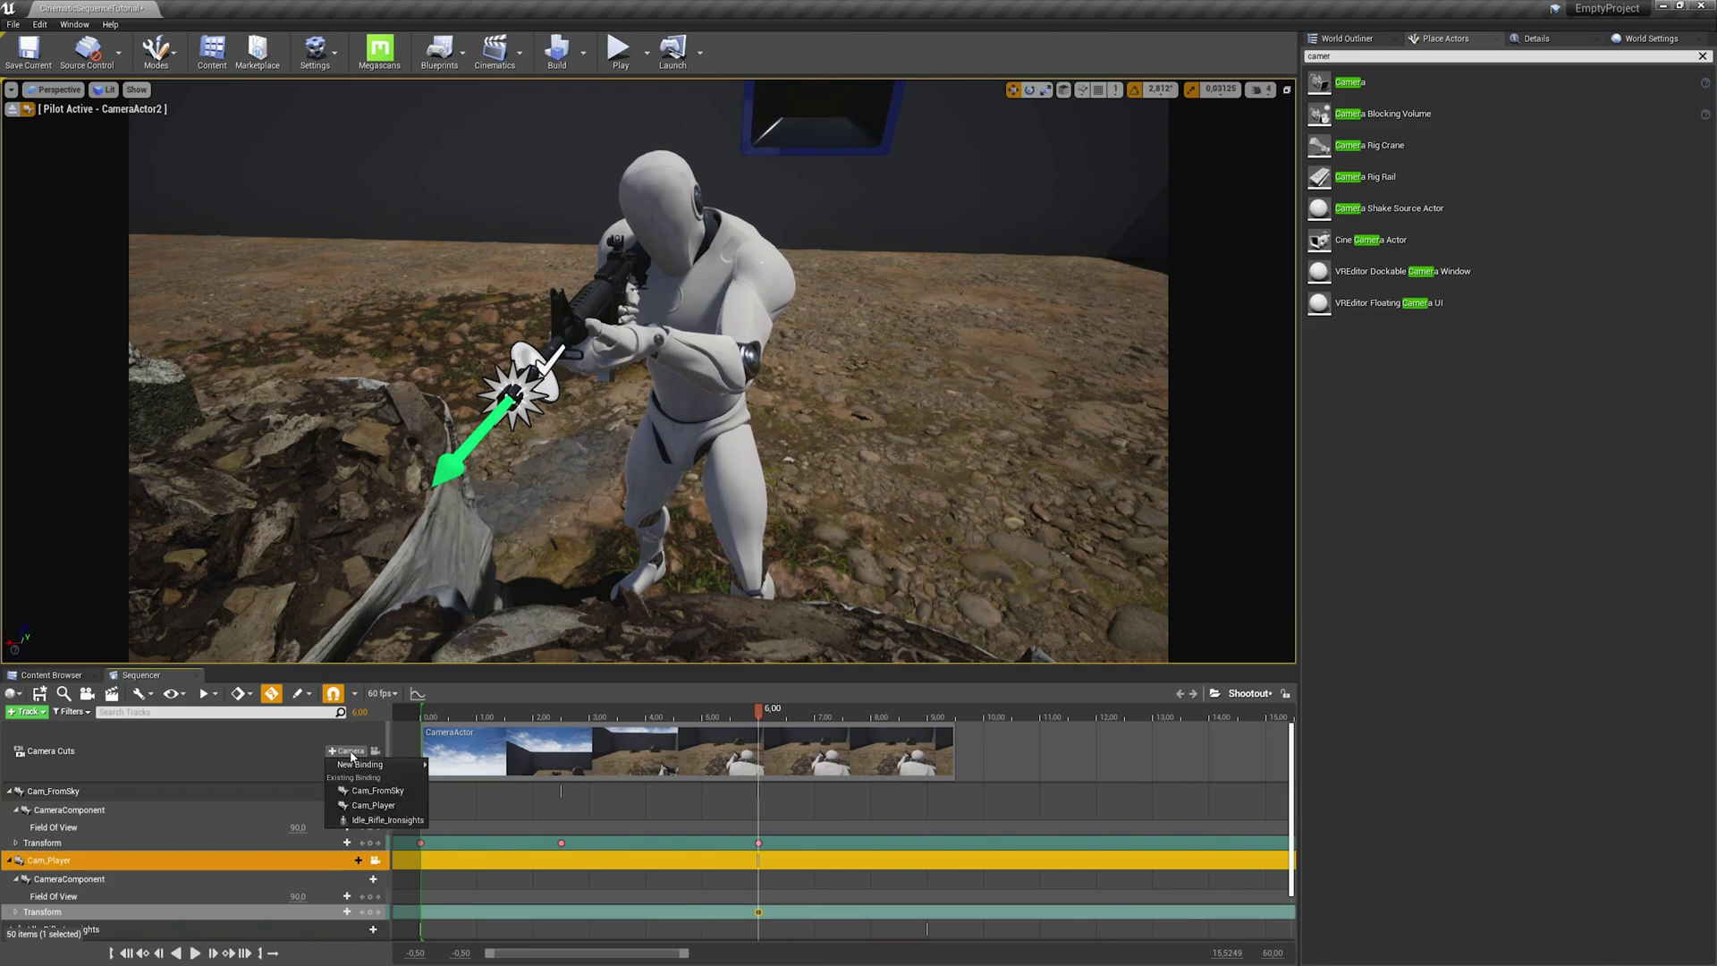
left_click(393, 807)
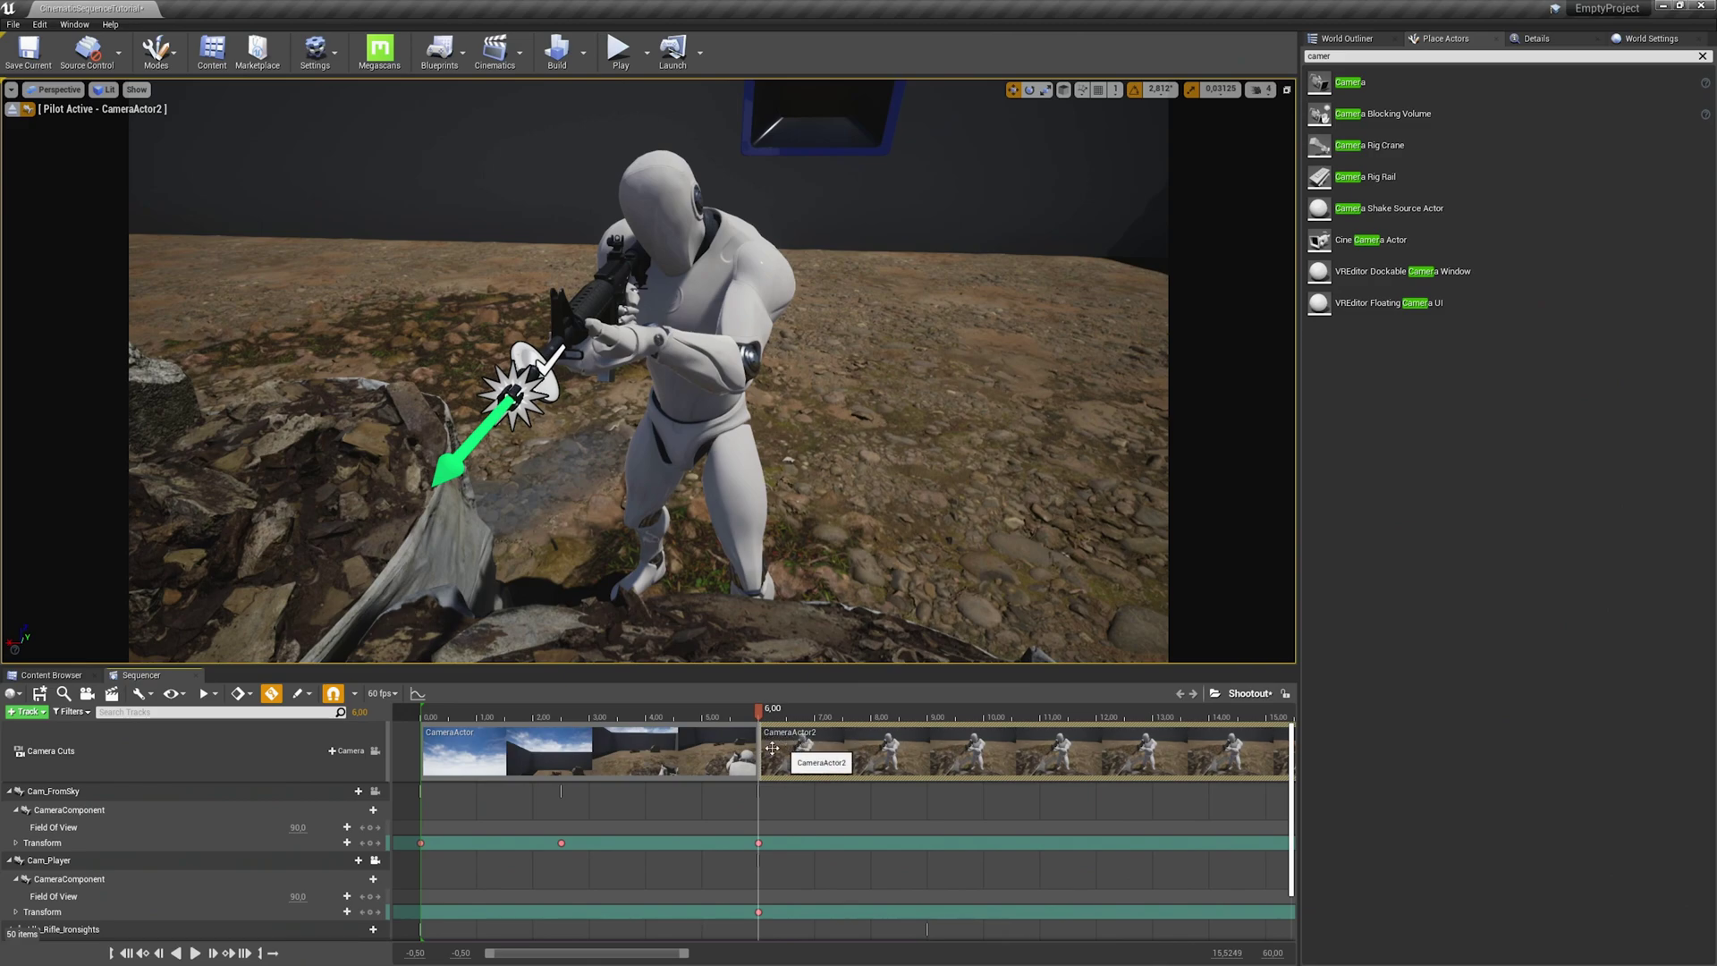
- Select the Cam_FromSky track, clear the actor search and show the camera's details
left_click(134, 791)
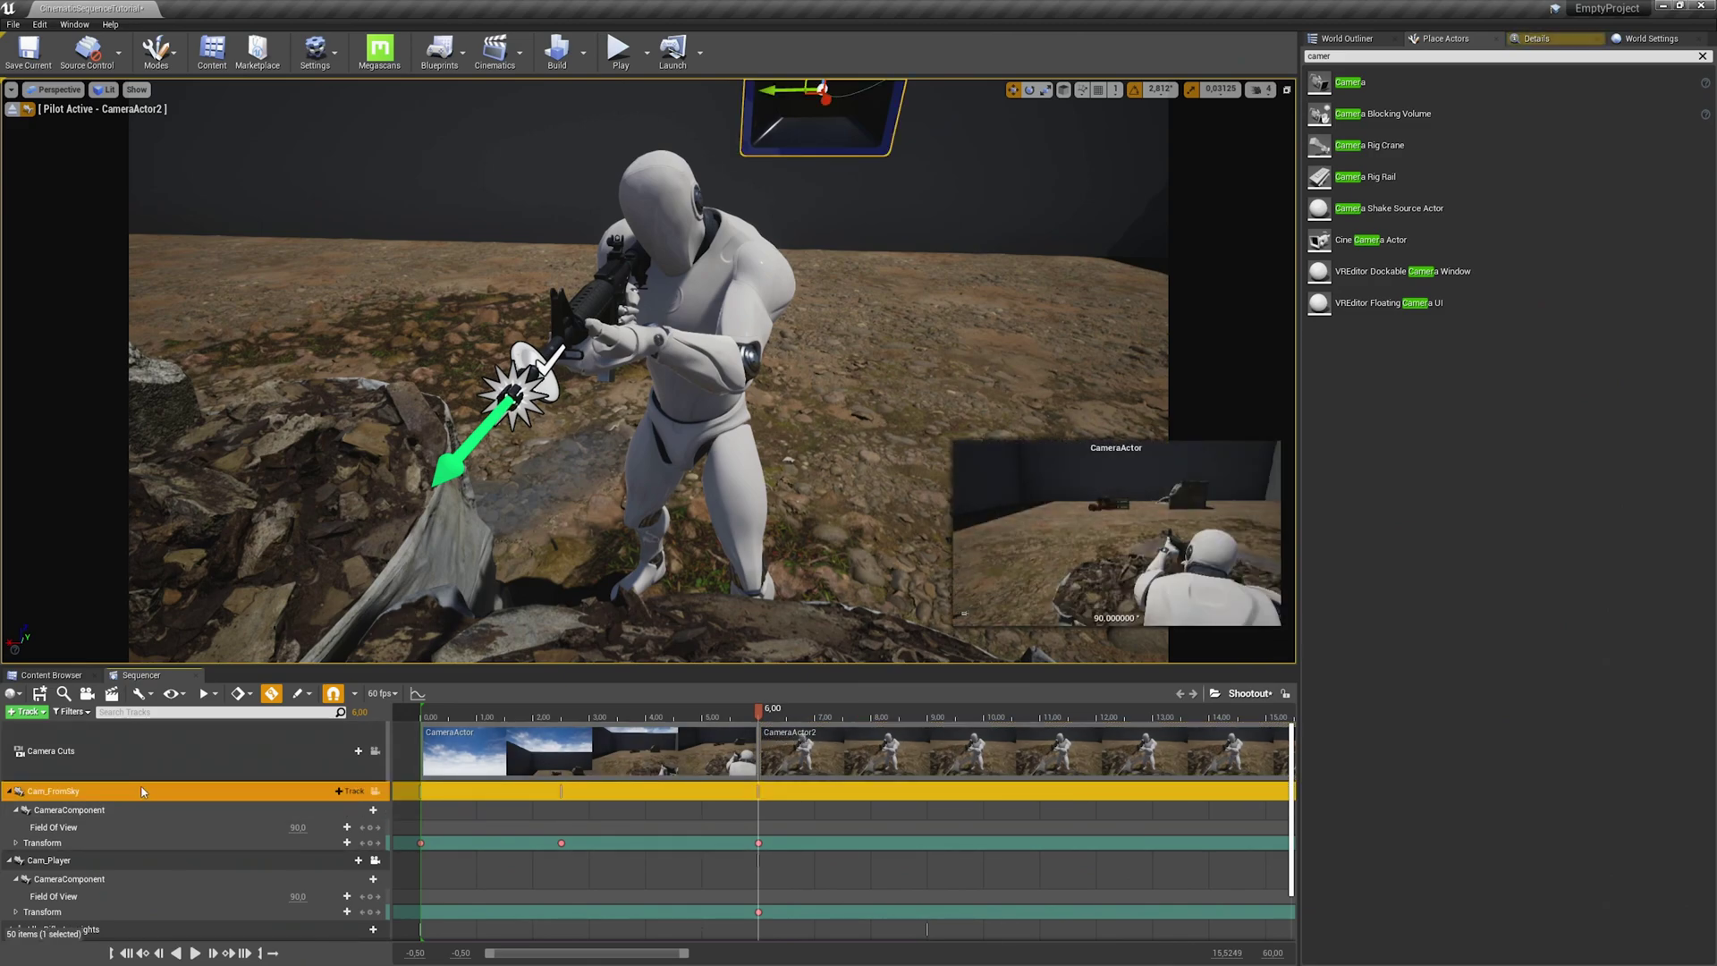
left_click(1703, 55)
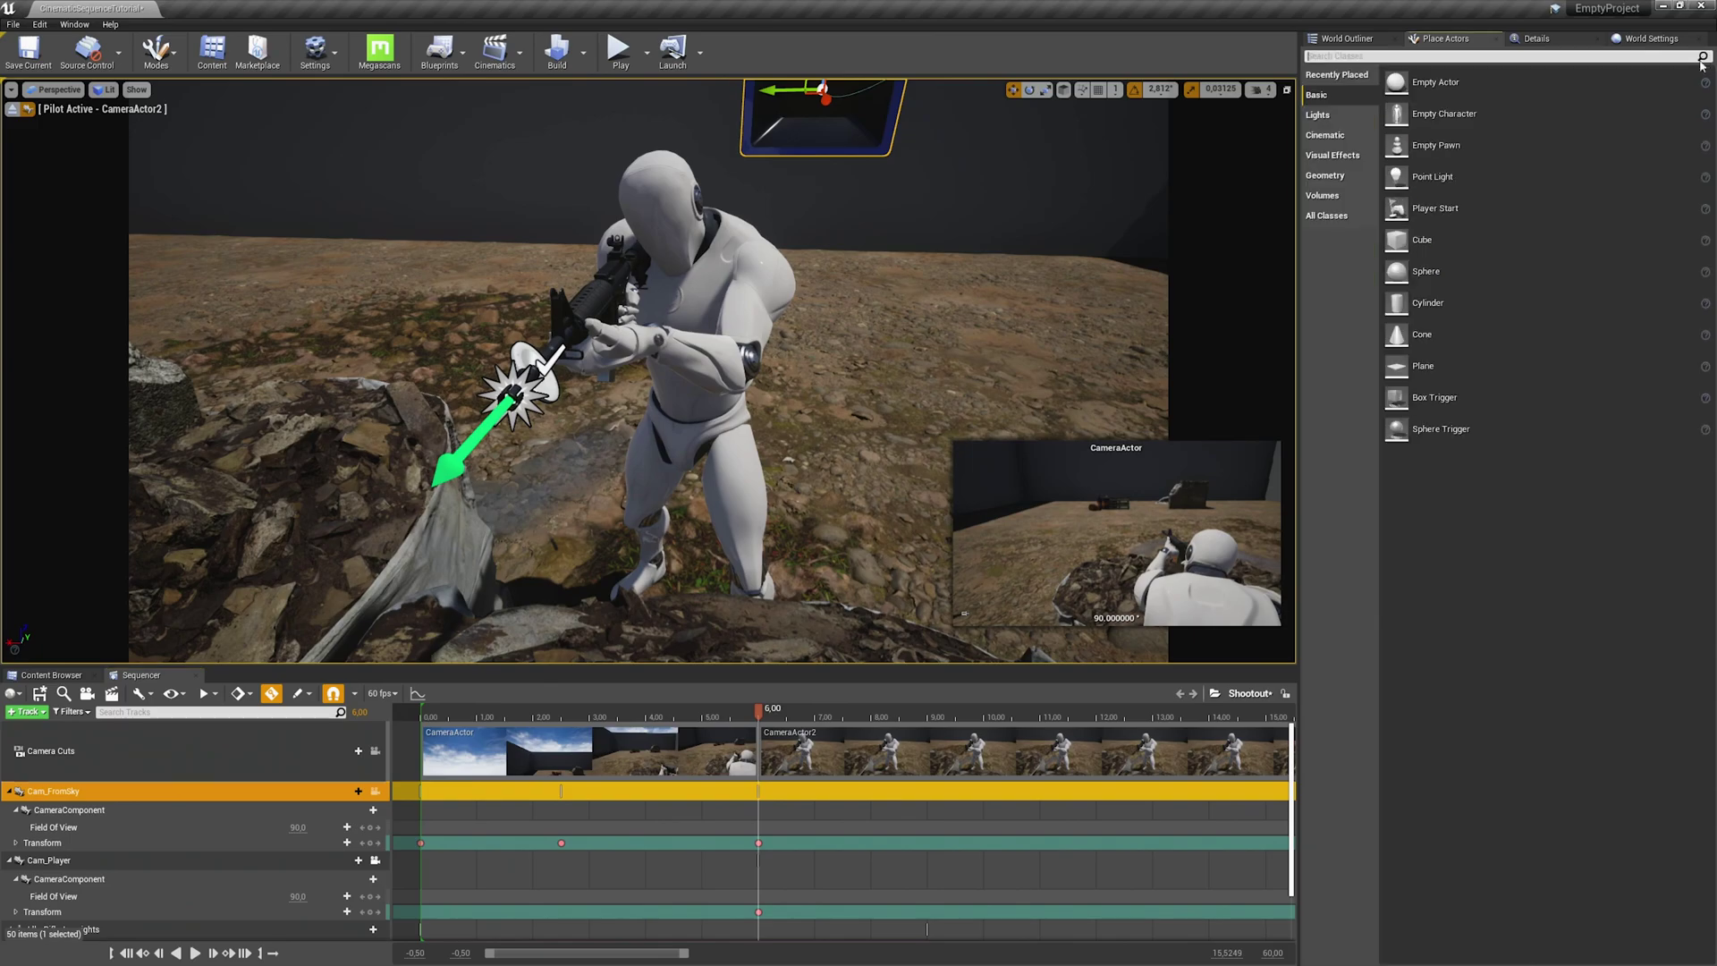
left_click(1536, 38)
left_click(1412, 56)
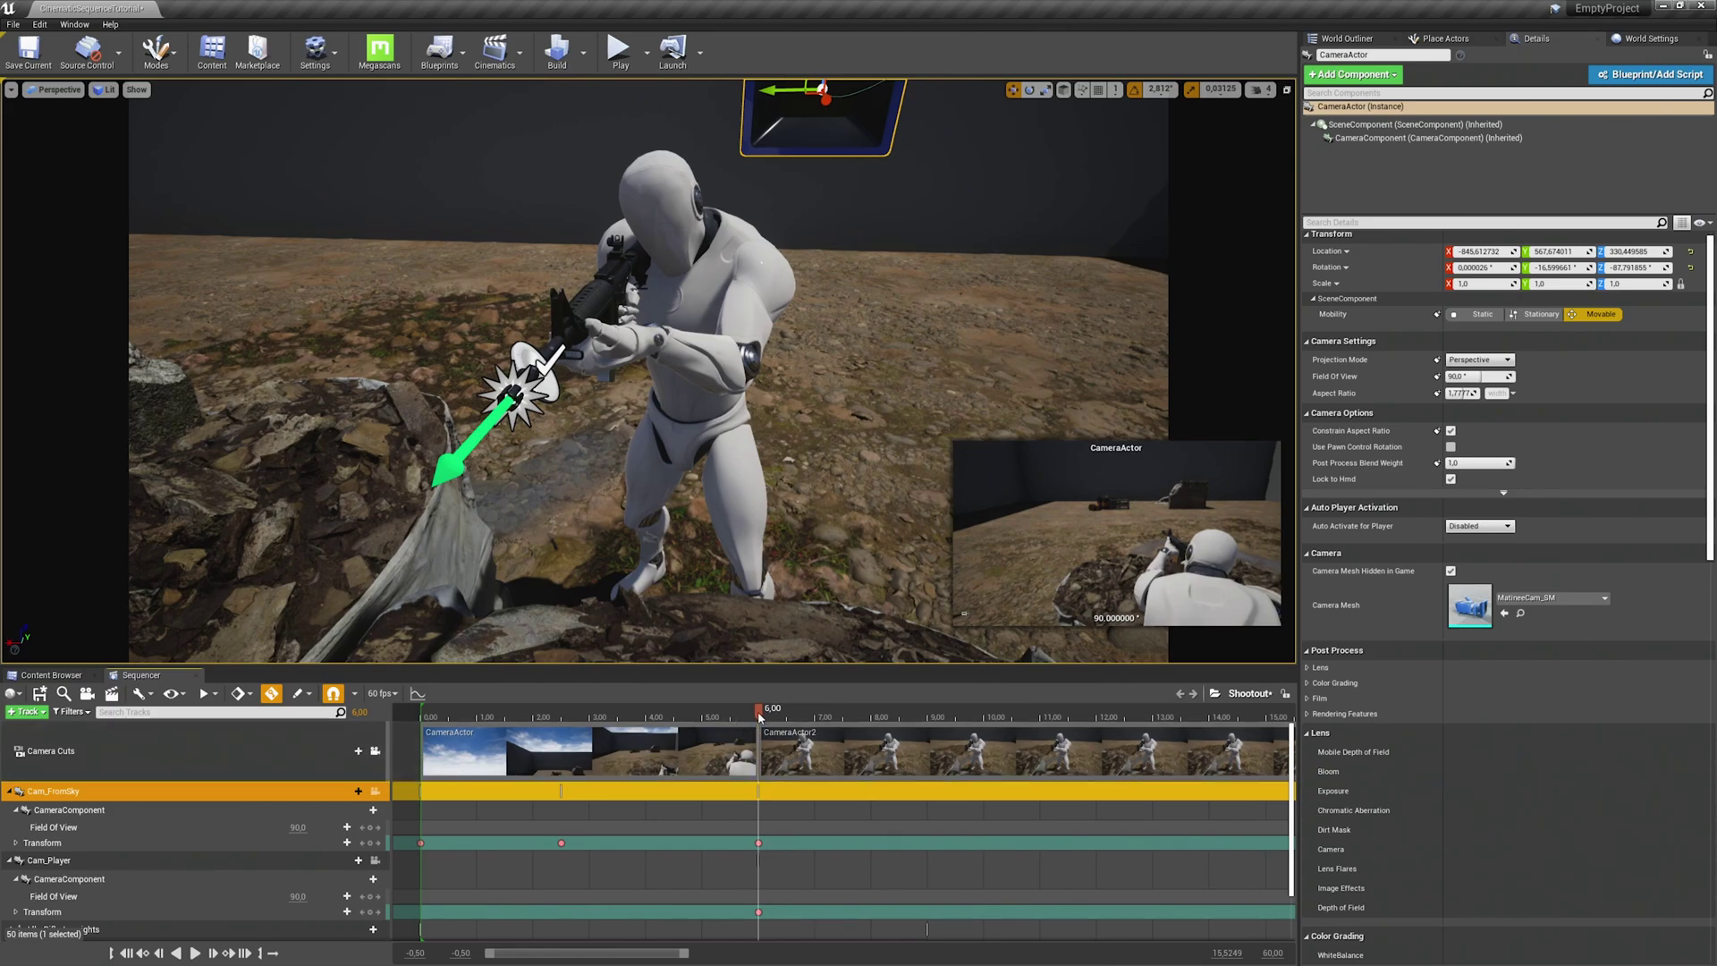
- Play the sequence from the start through the camera cut and return the playhead to 6.00
left_click_drag(758, 714, 425, 724)
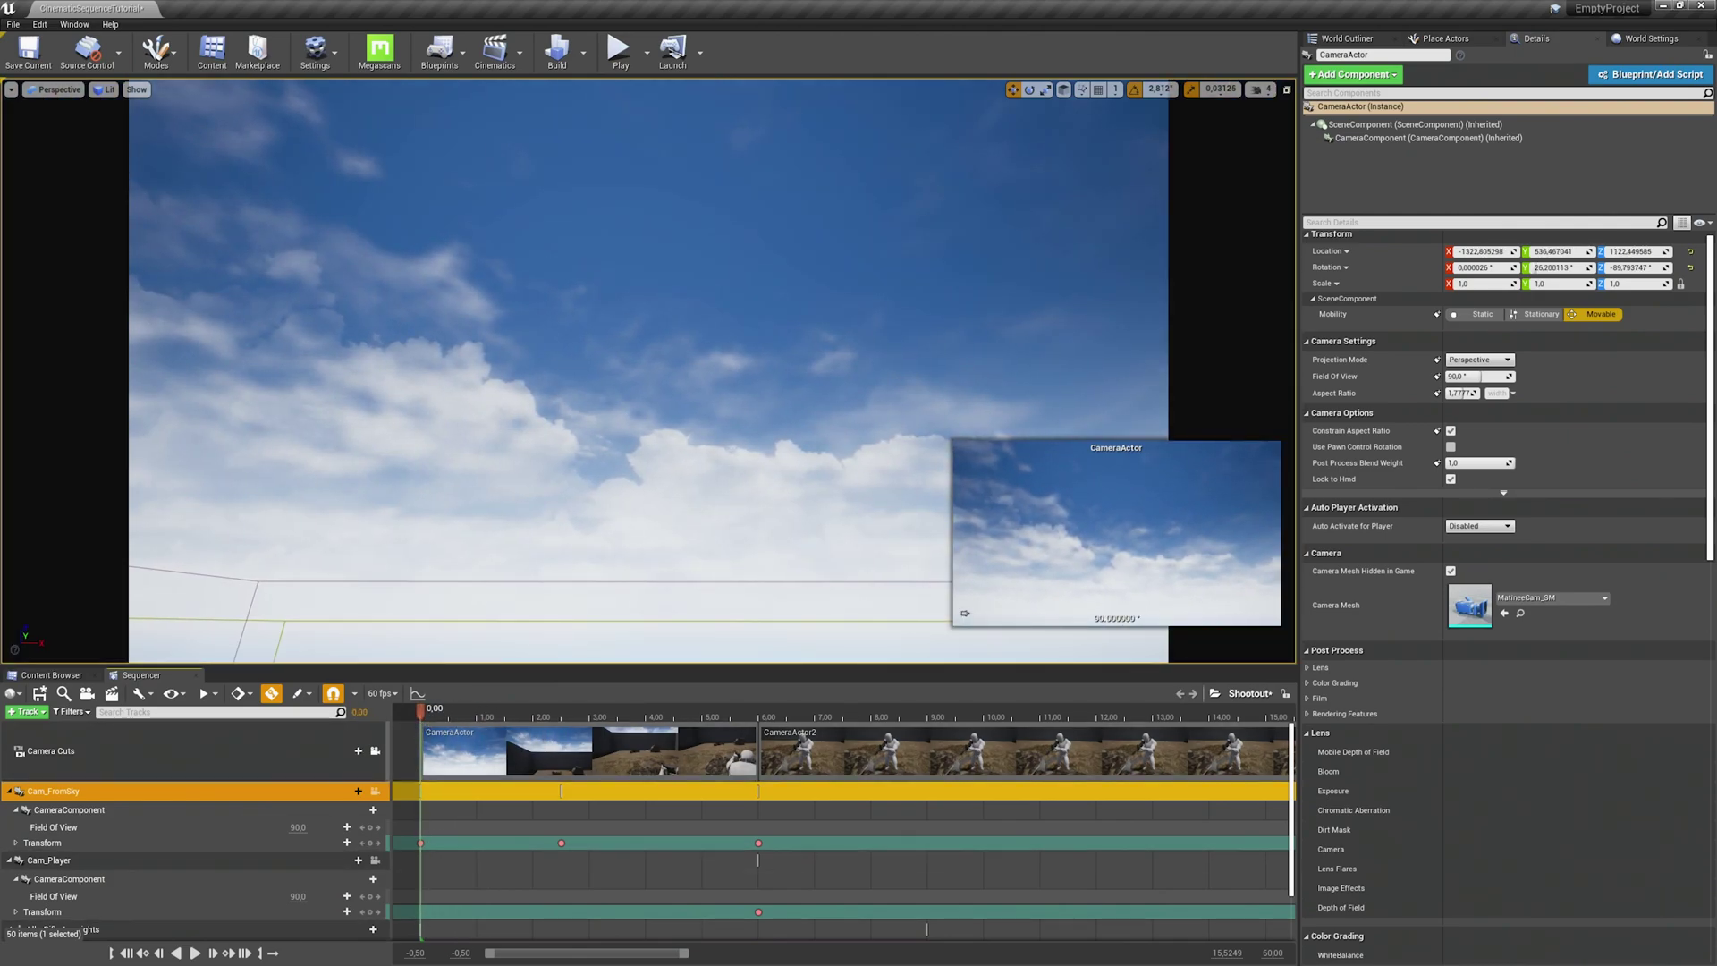
left_click(196, 953)
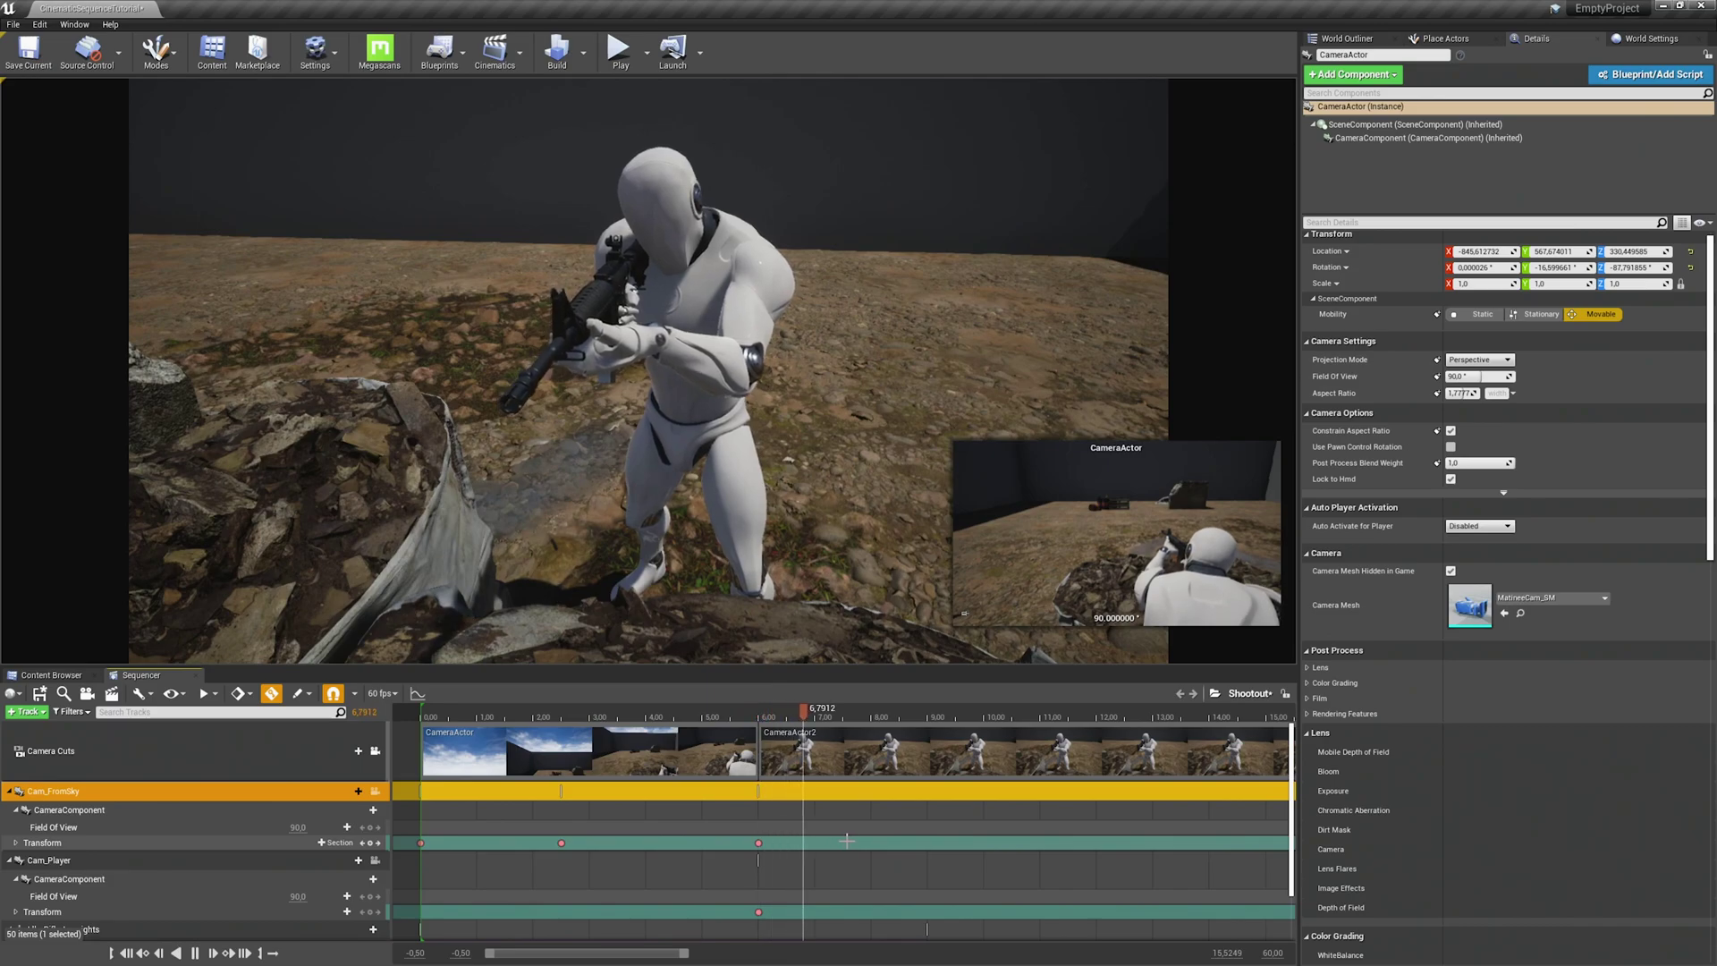
left_click(195, 954)
left_click(775, 715)
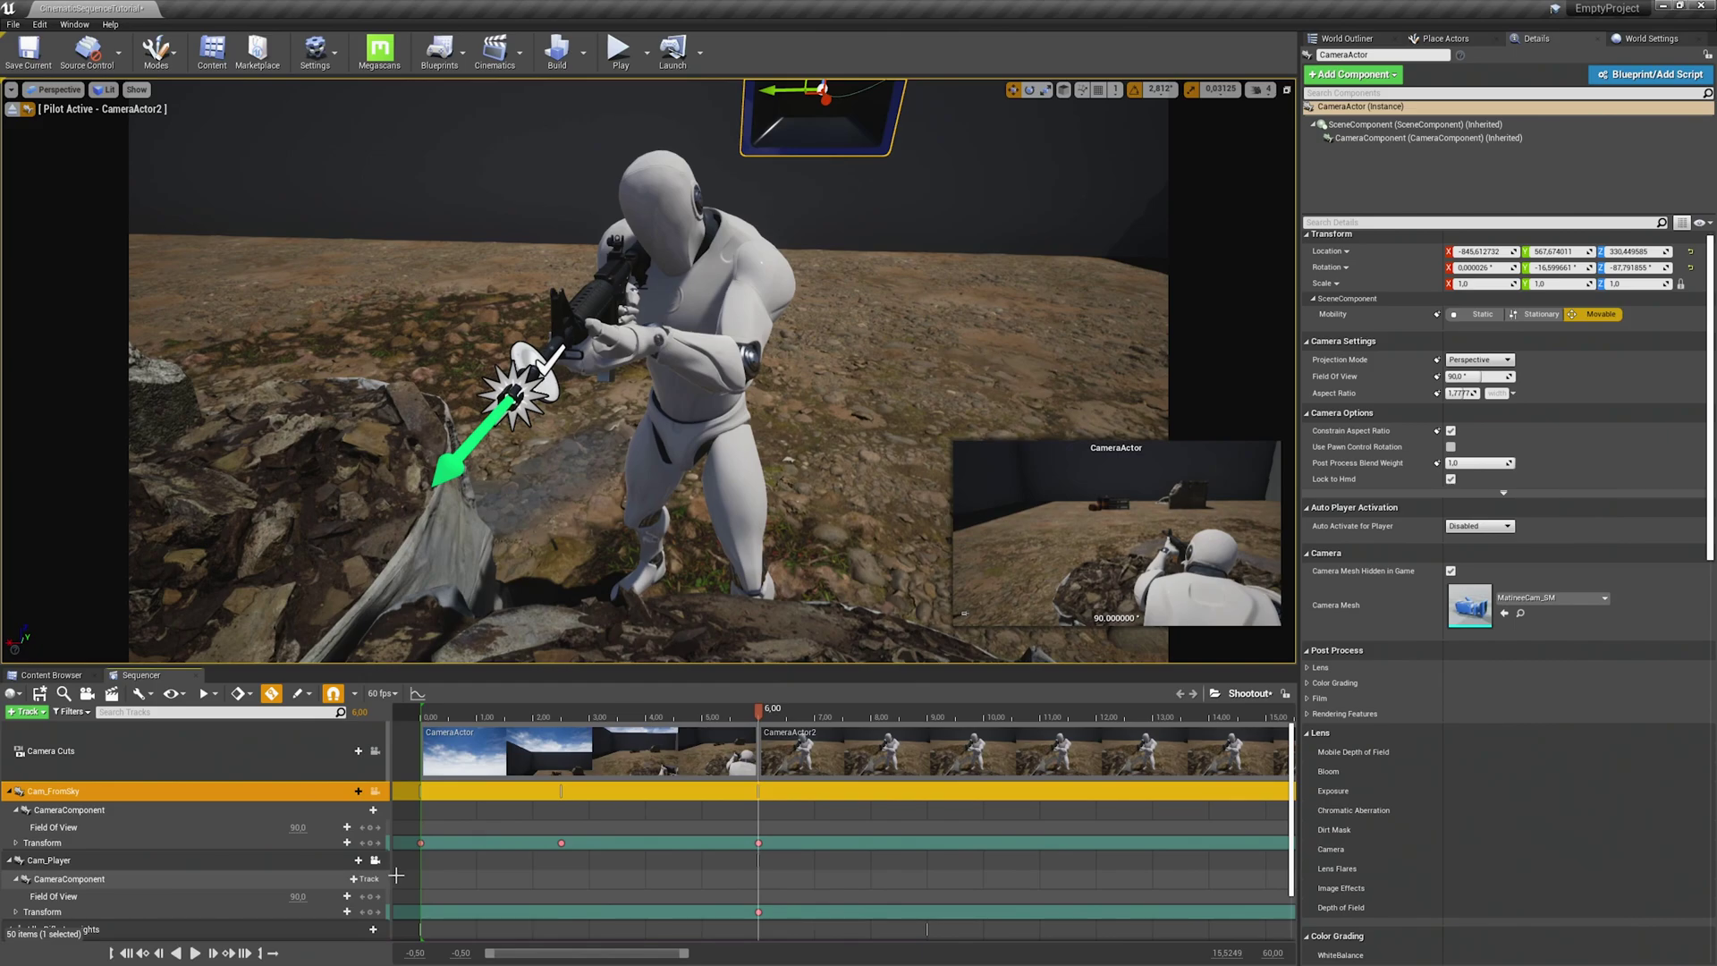
- Disable Allow Cinematic Control for the viewport and stop piloting CameraActor2
left_click(11, 91)
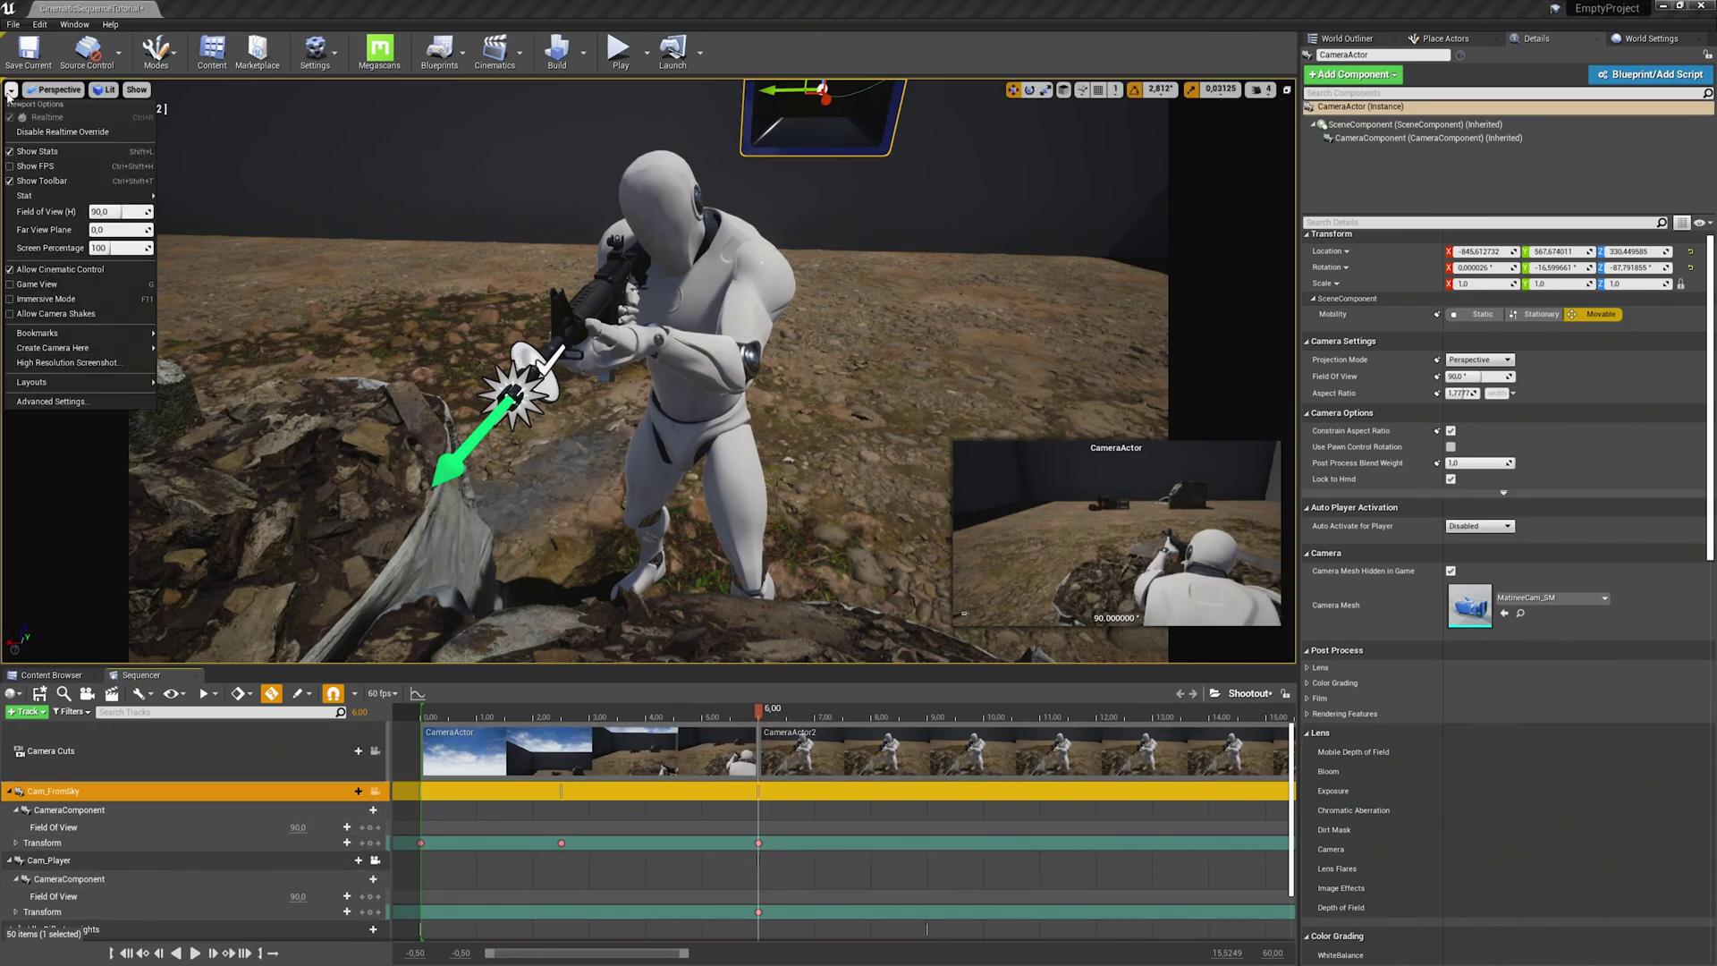
left_click(10, 269)
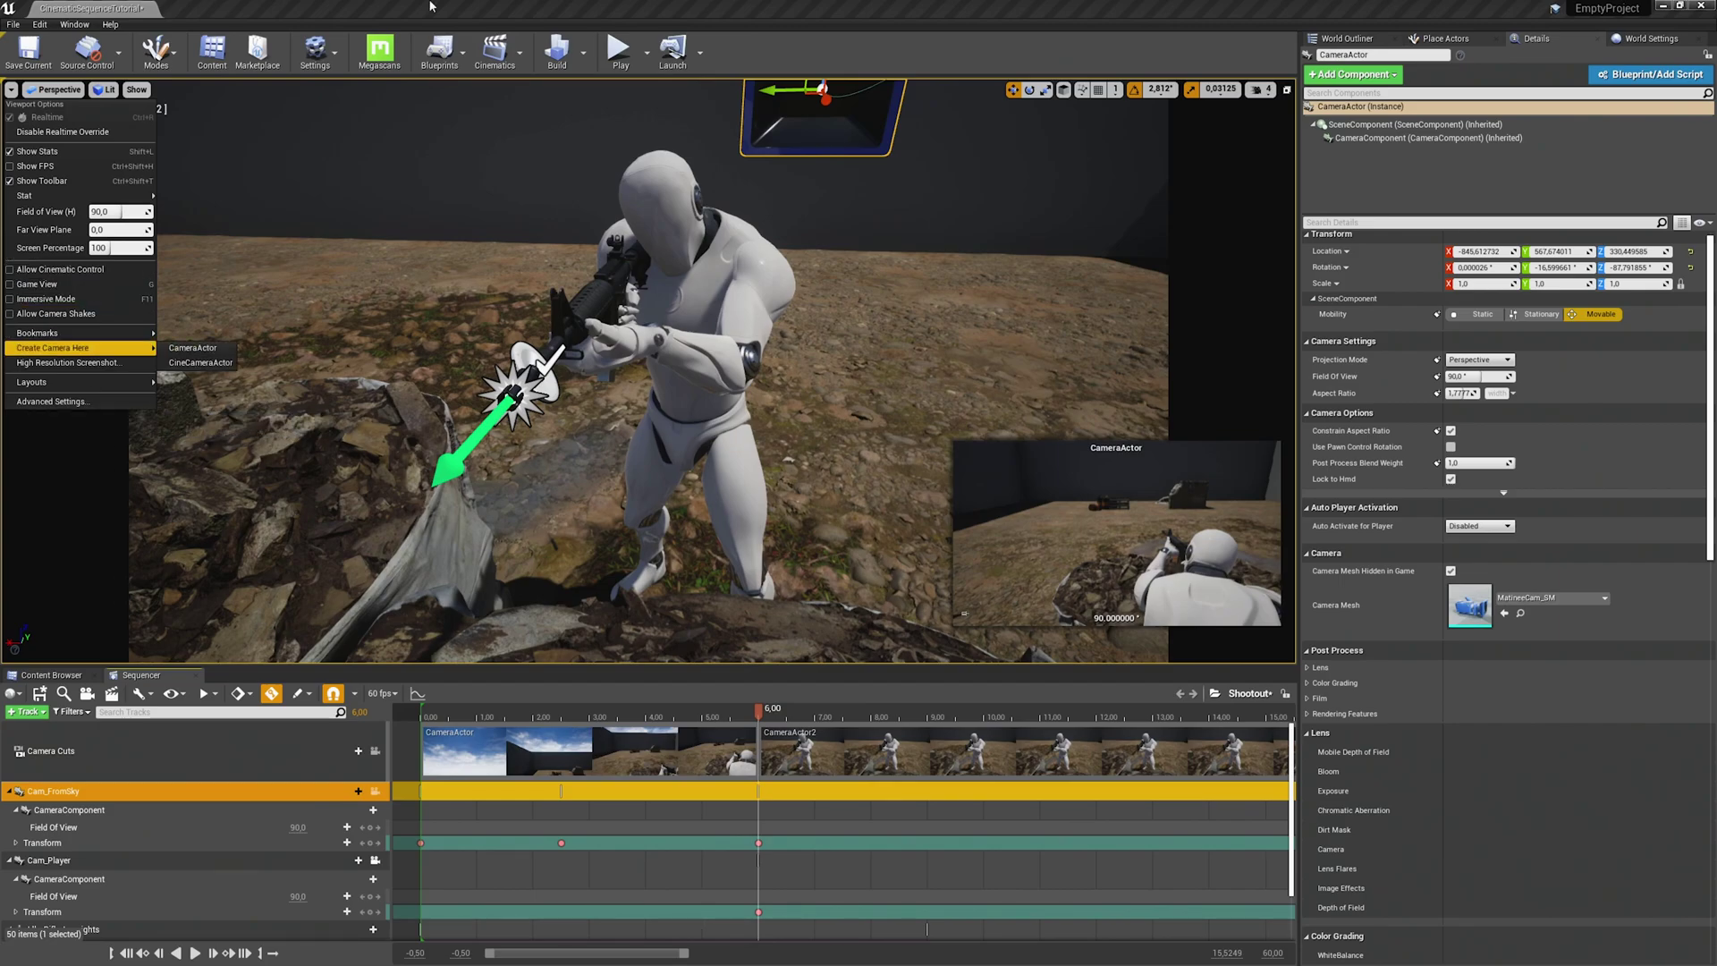
left_click(363, 6)
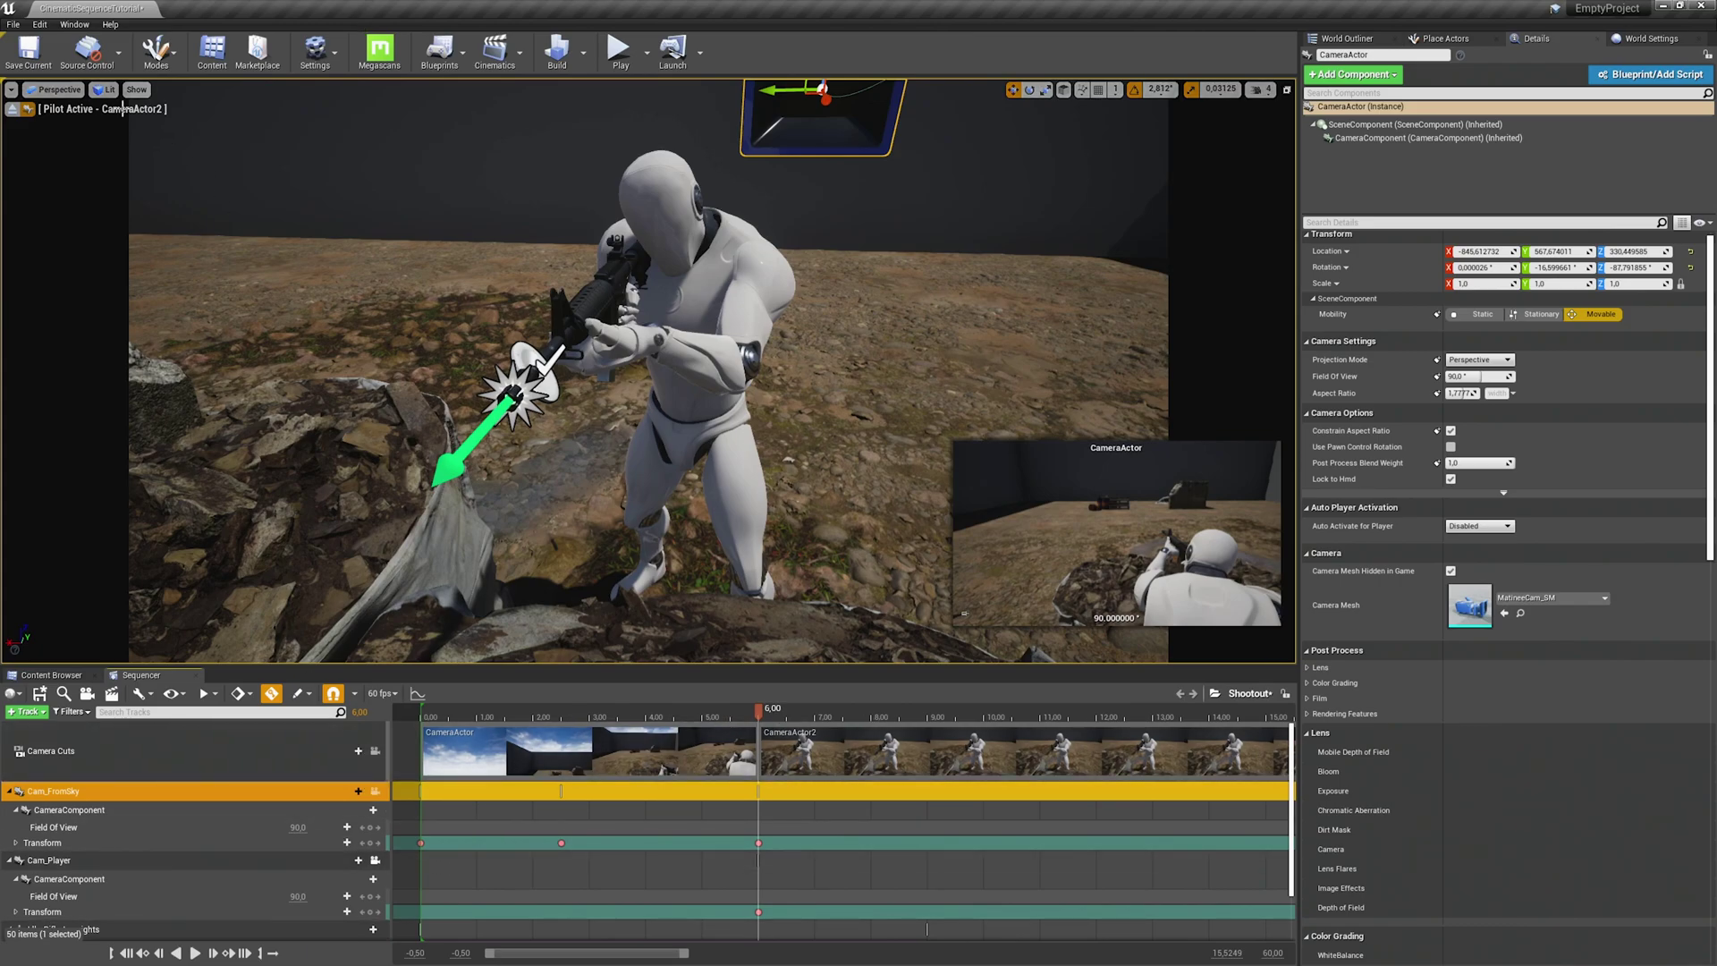
left_click(13, 110)
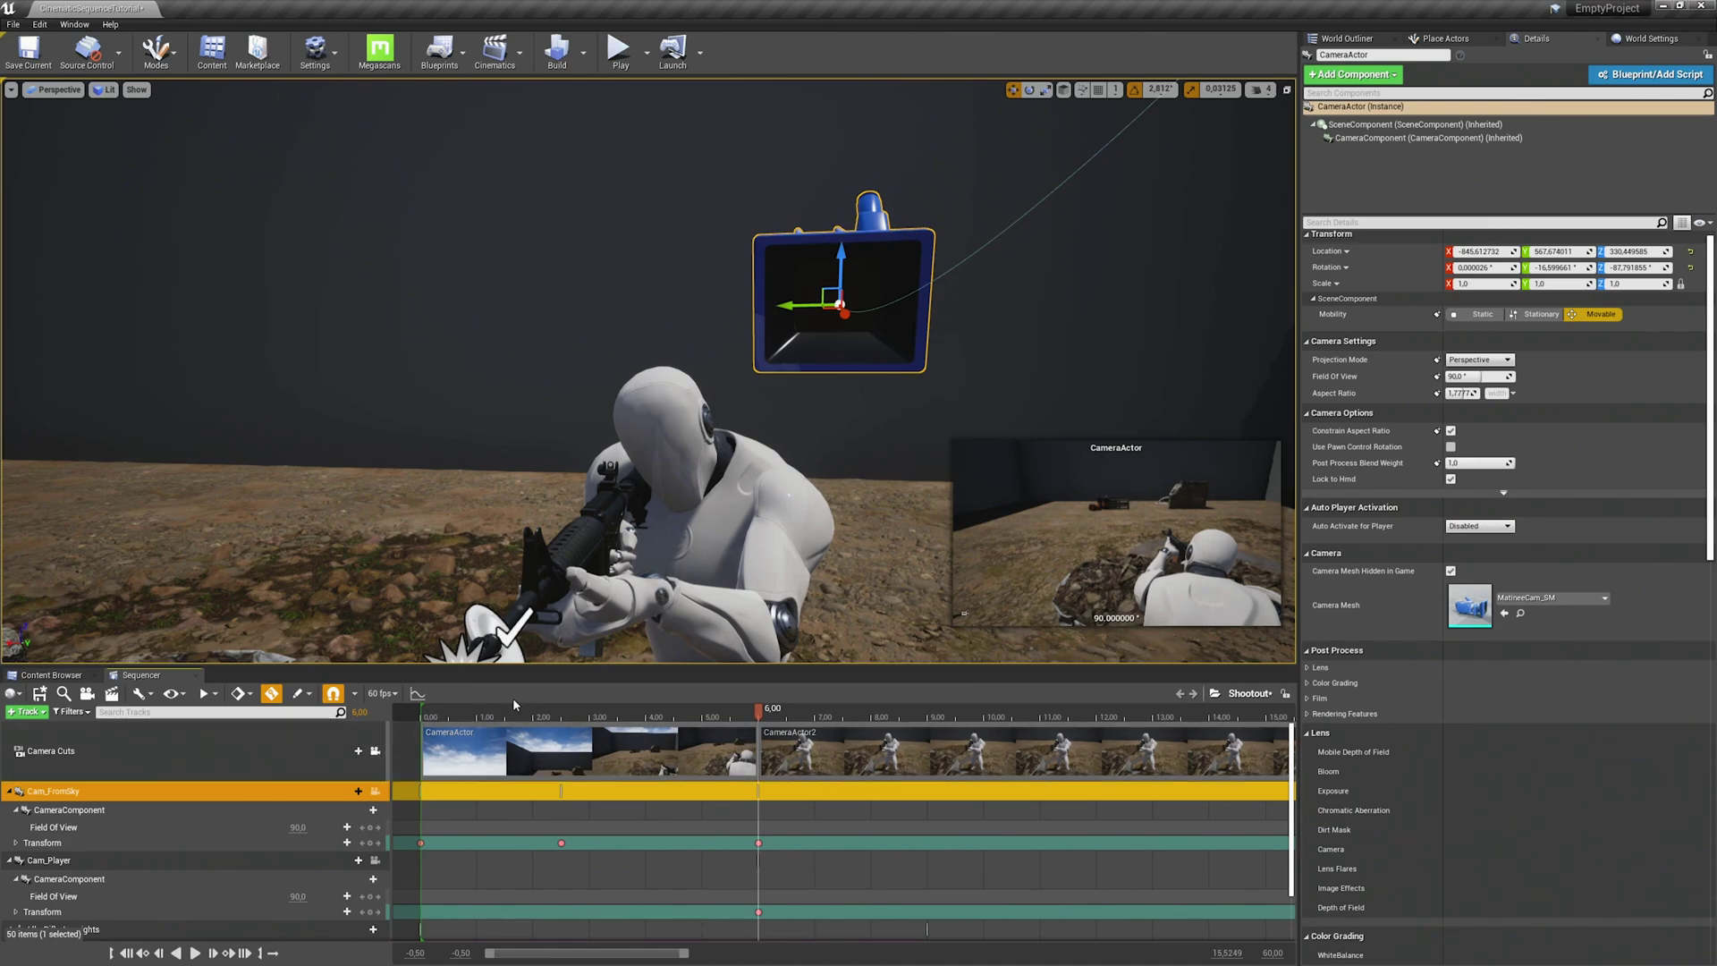
- Play the sequence from the start in the free viewport to watch the Cam_FromSky camera move, stopping near 4.3
left_click(424, 712)
key("space")
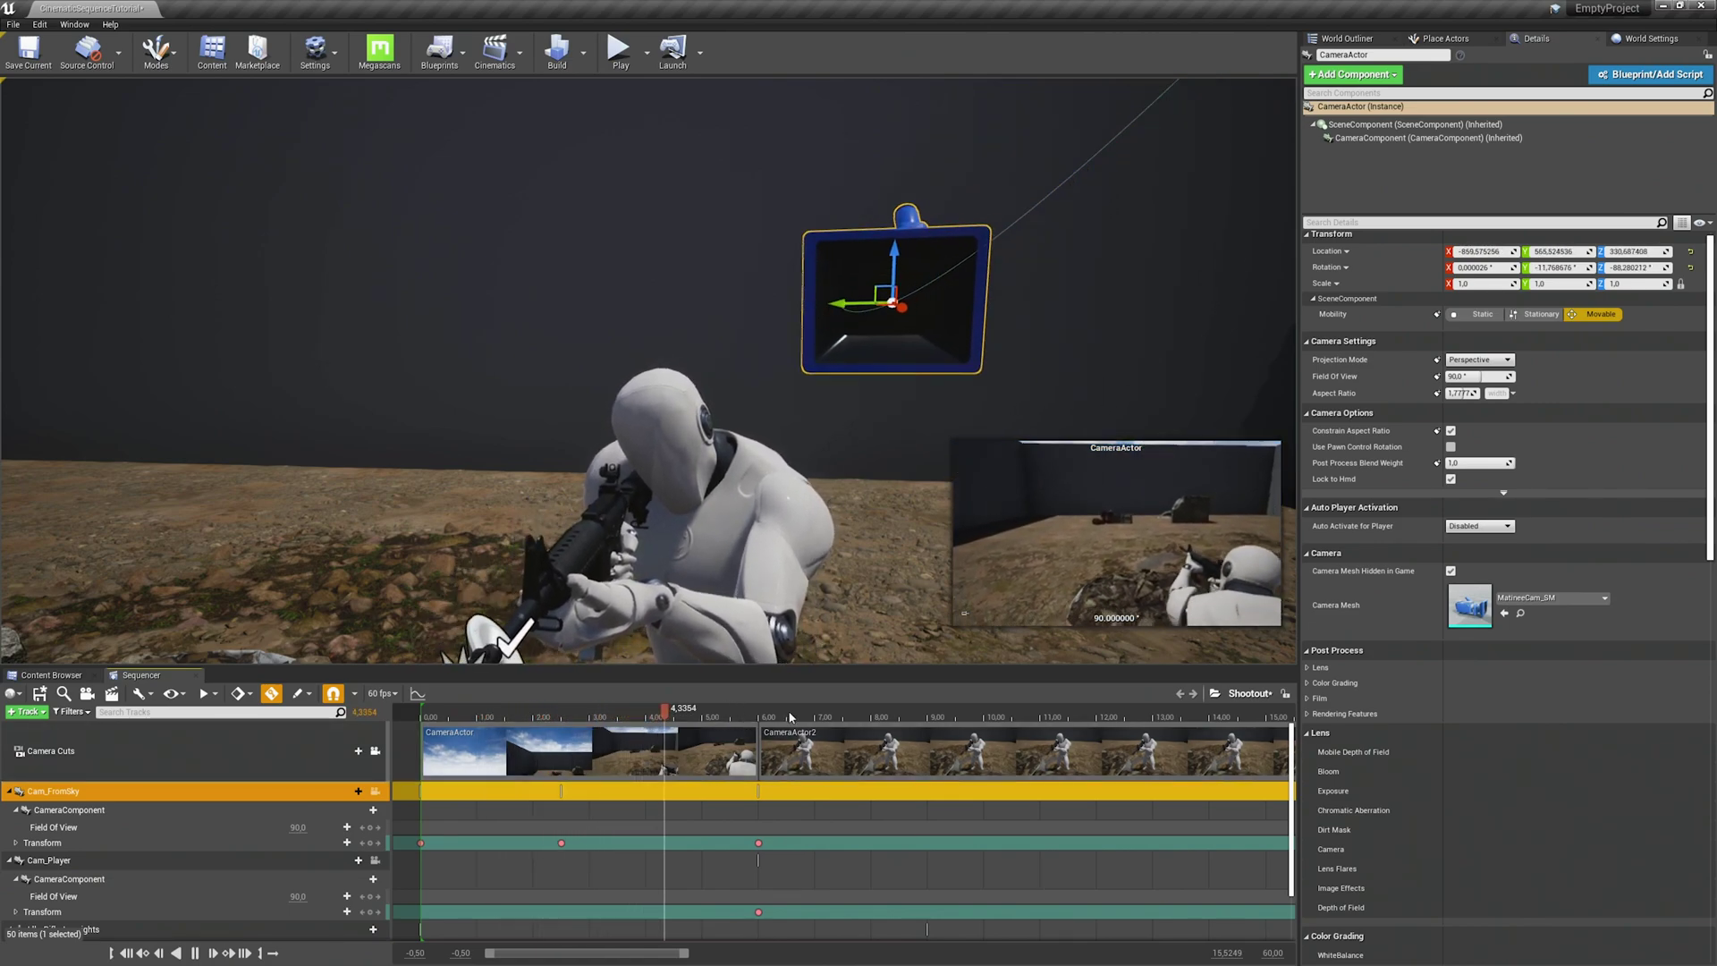
left_click_drag(752, 715, 566, 697)
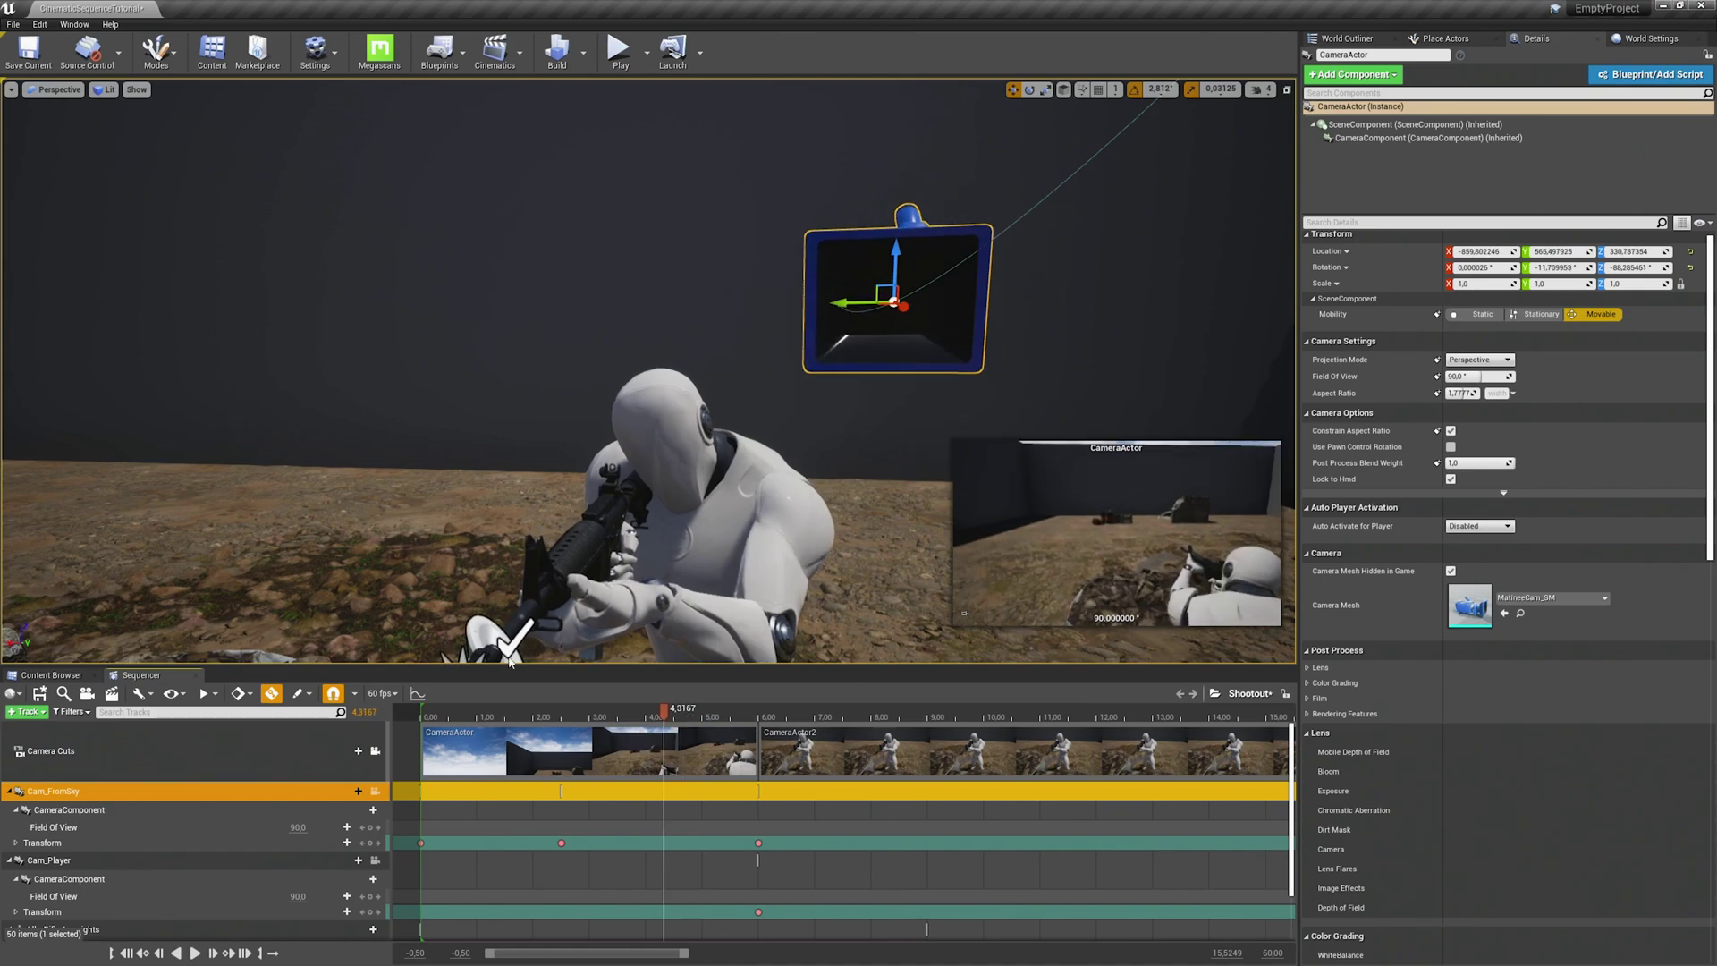
- Re-enable Allow Cinematic Control and lock the viewport to the Camera Cuts track
left_click(10, 91)
left_click(63, 269)
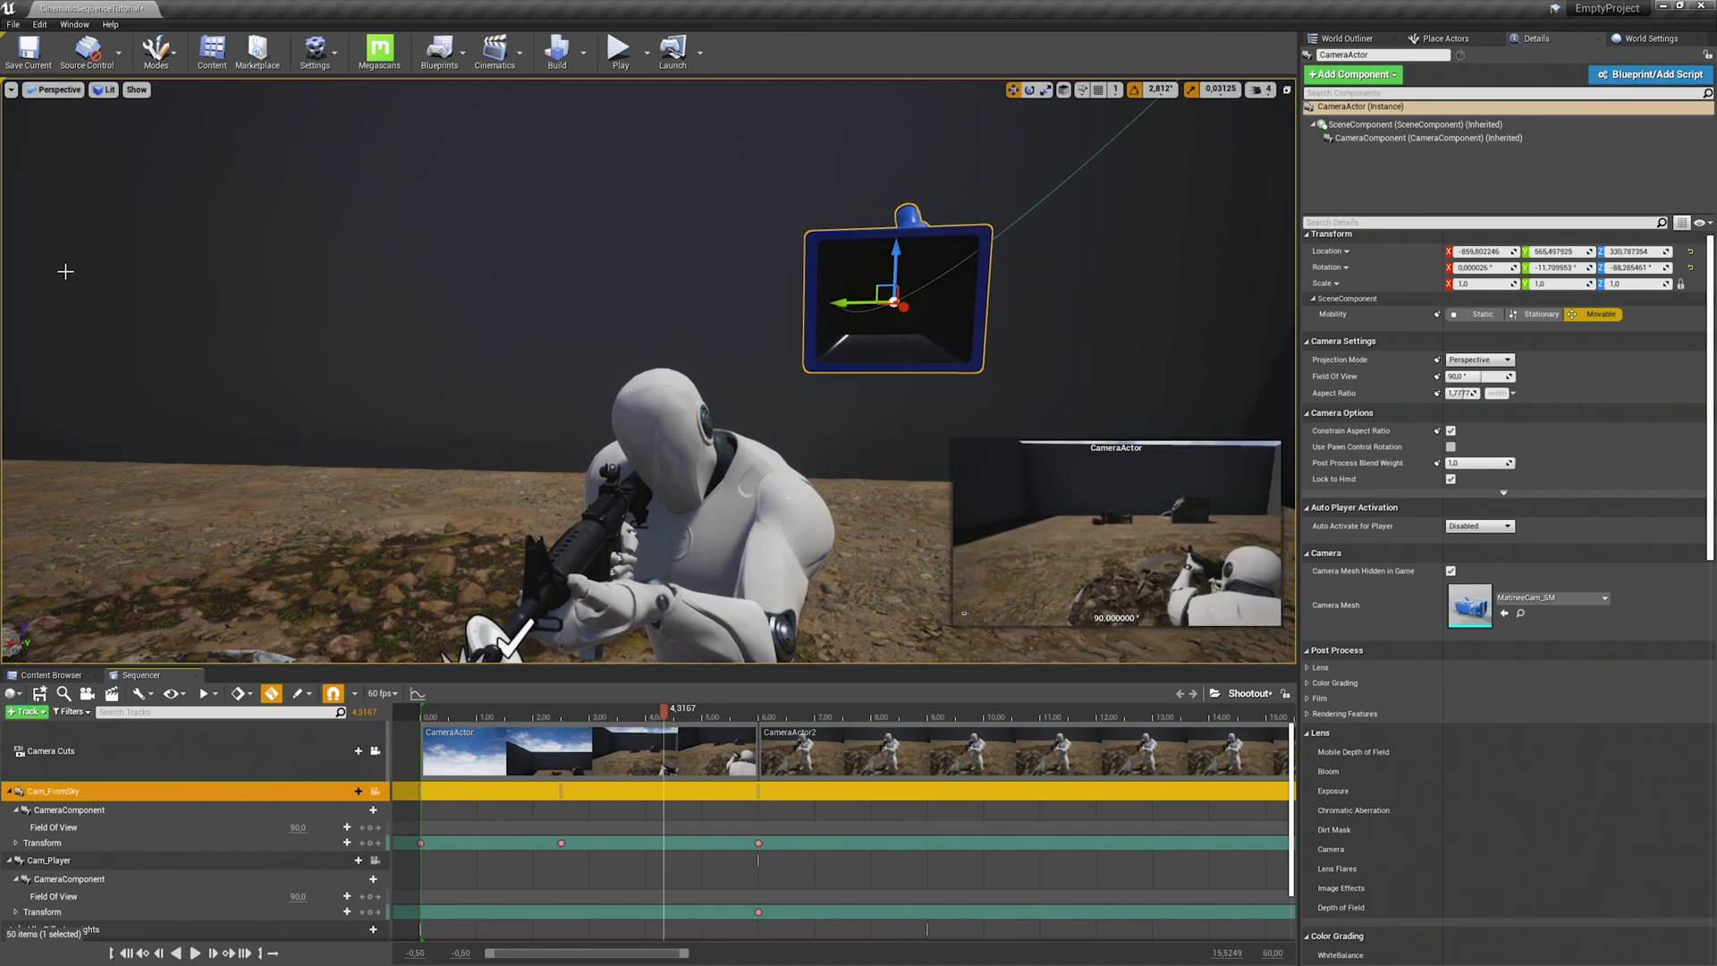
left_click(376, 751)
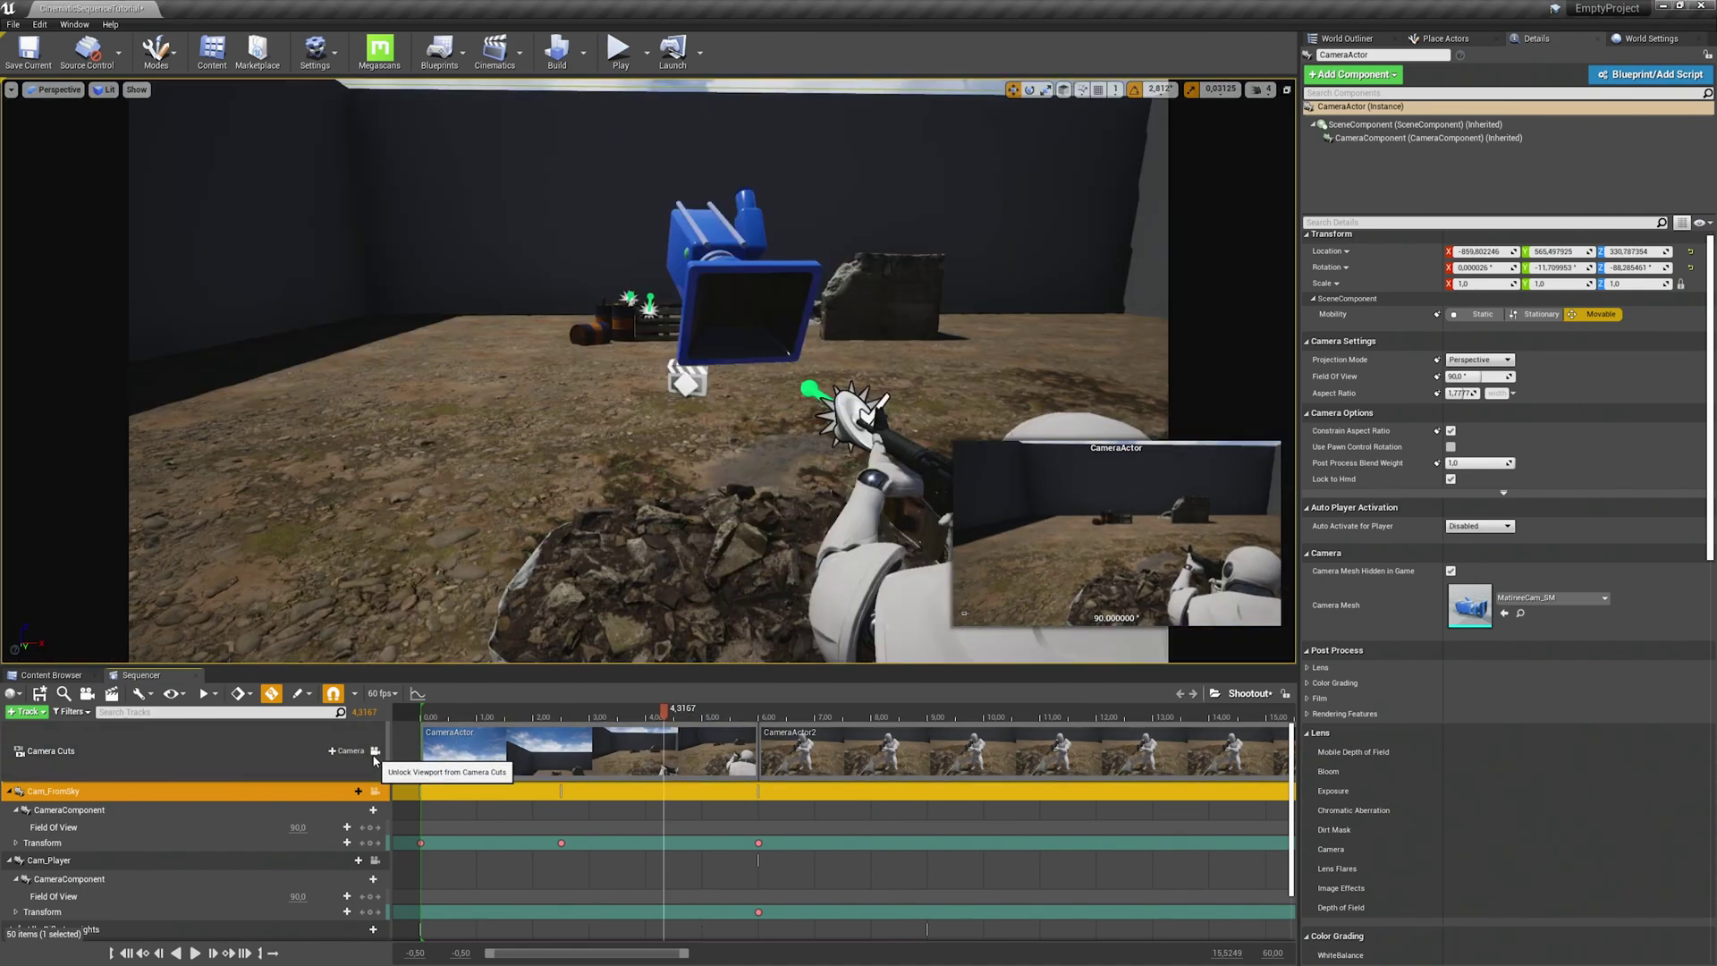
- Preview the sequence from the start through the camera cuts and stop with the playhead at 6.00
left_click(424, 713)
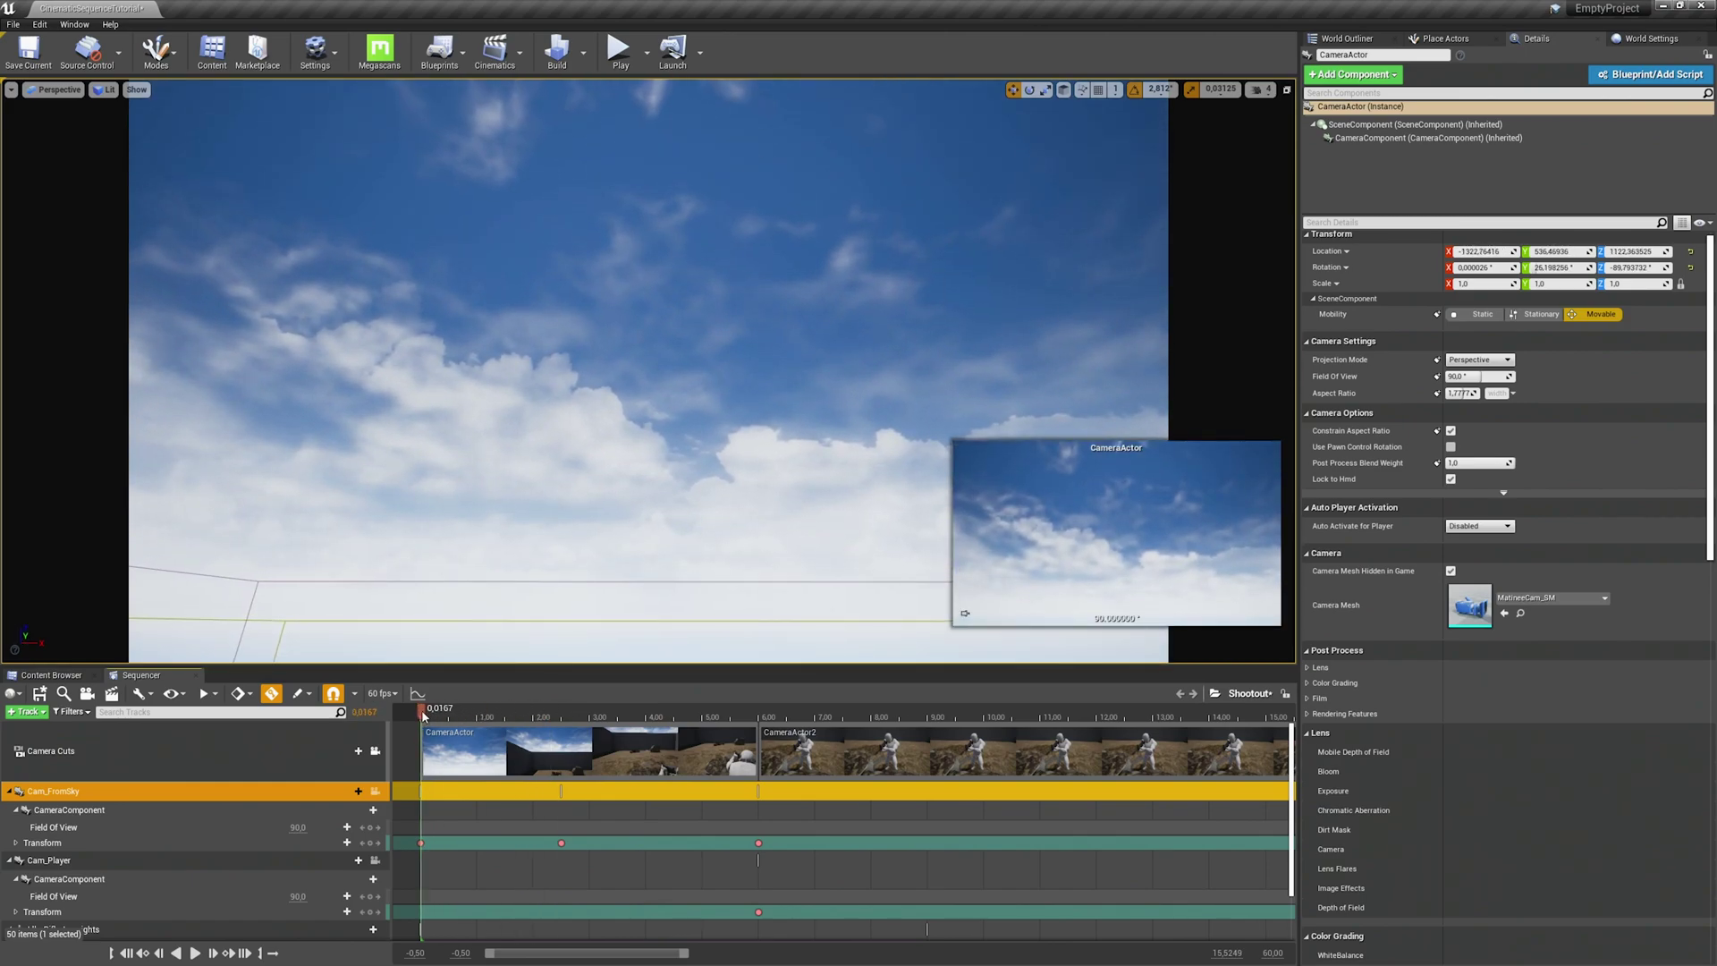
key("space")
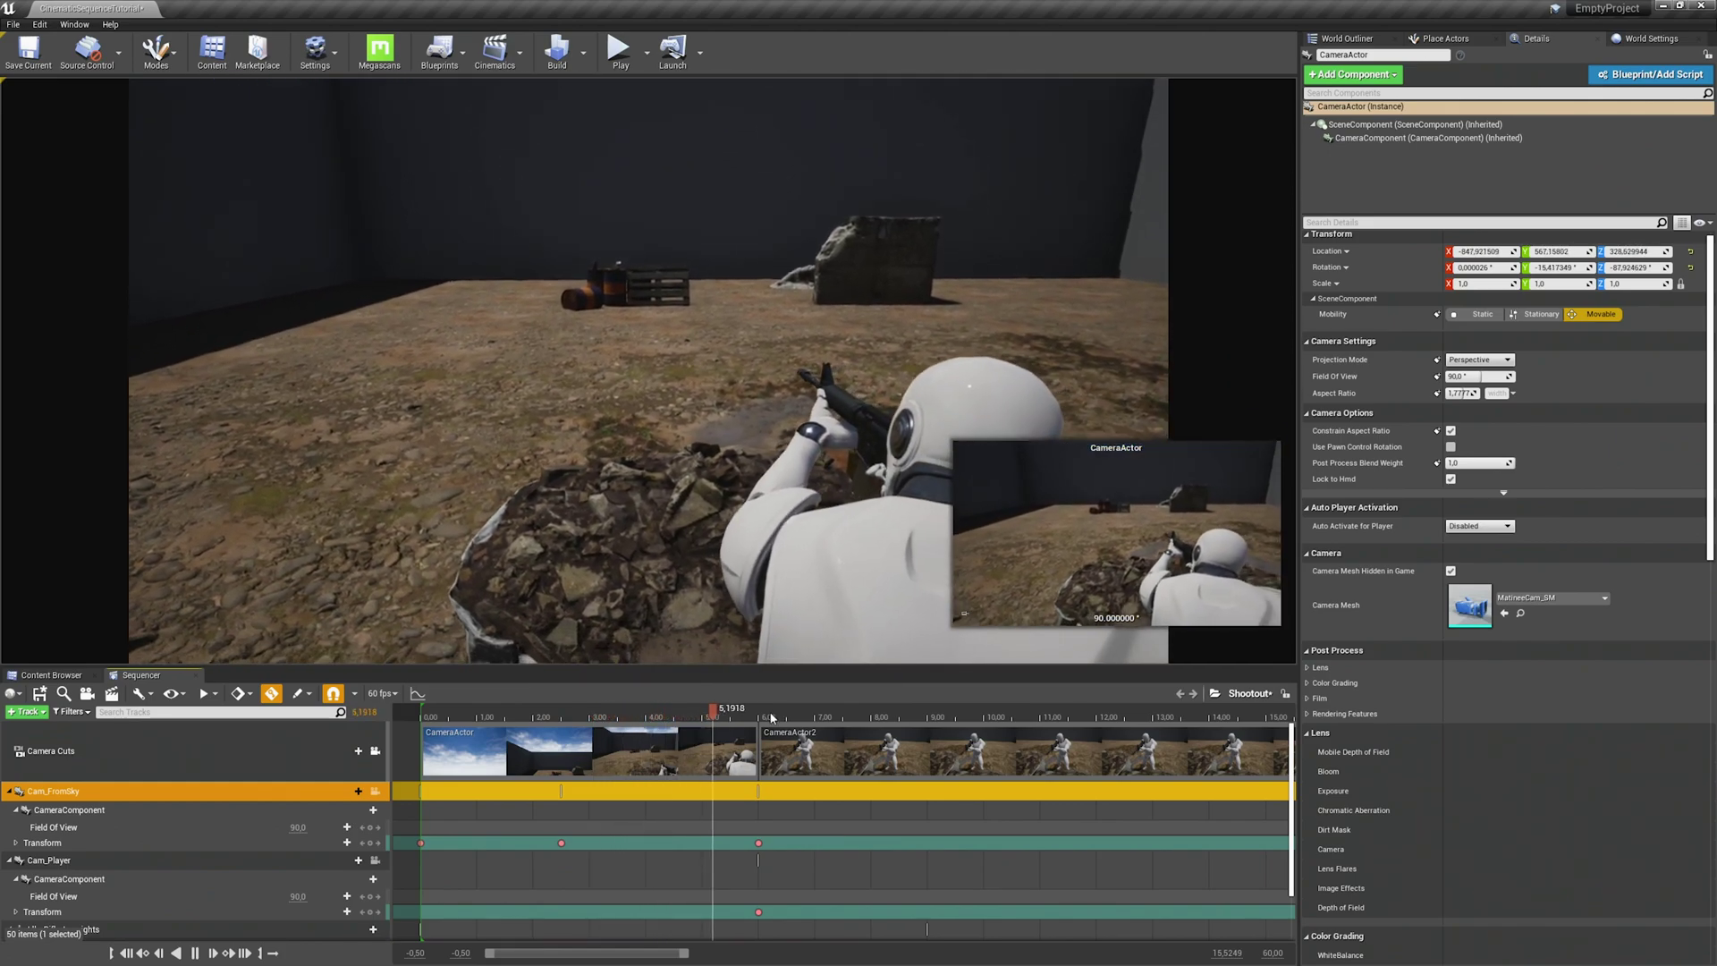
left_click(760, 716)
- Pilot CameraActor2 to a side view of the aiming mannequin and key the Cam_Player Transform at 10.00
left_click(760, 911)
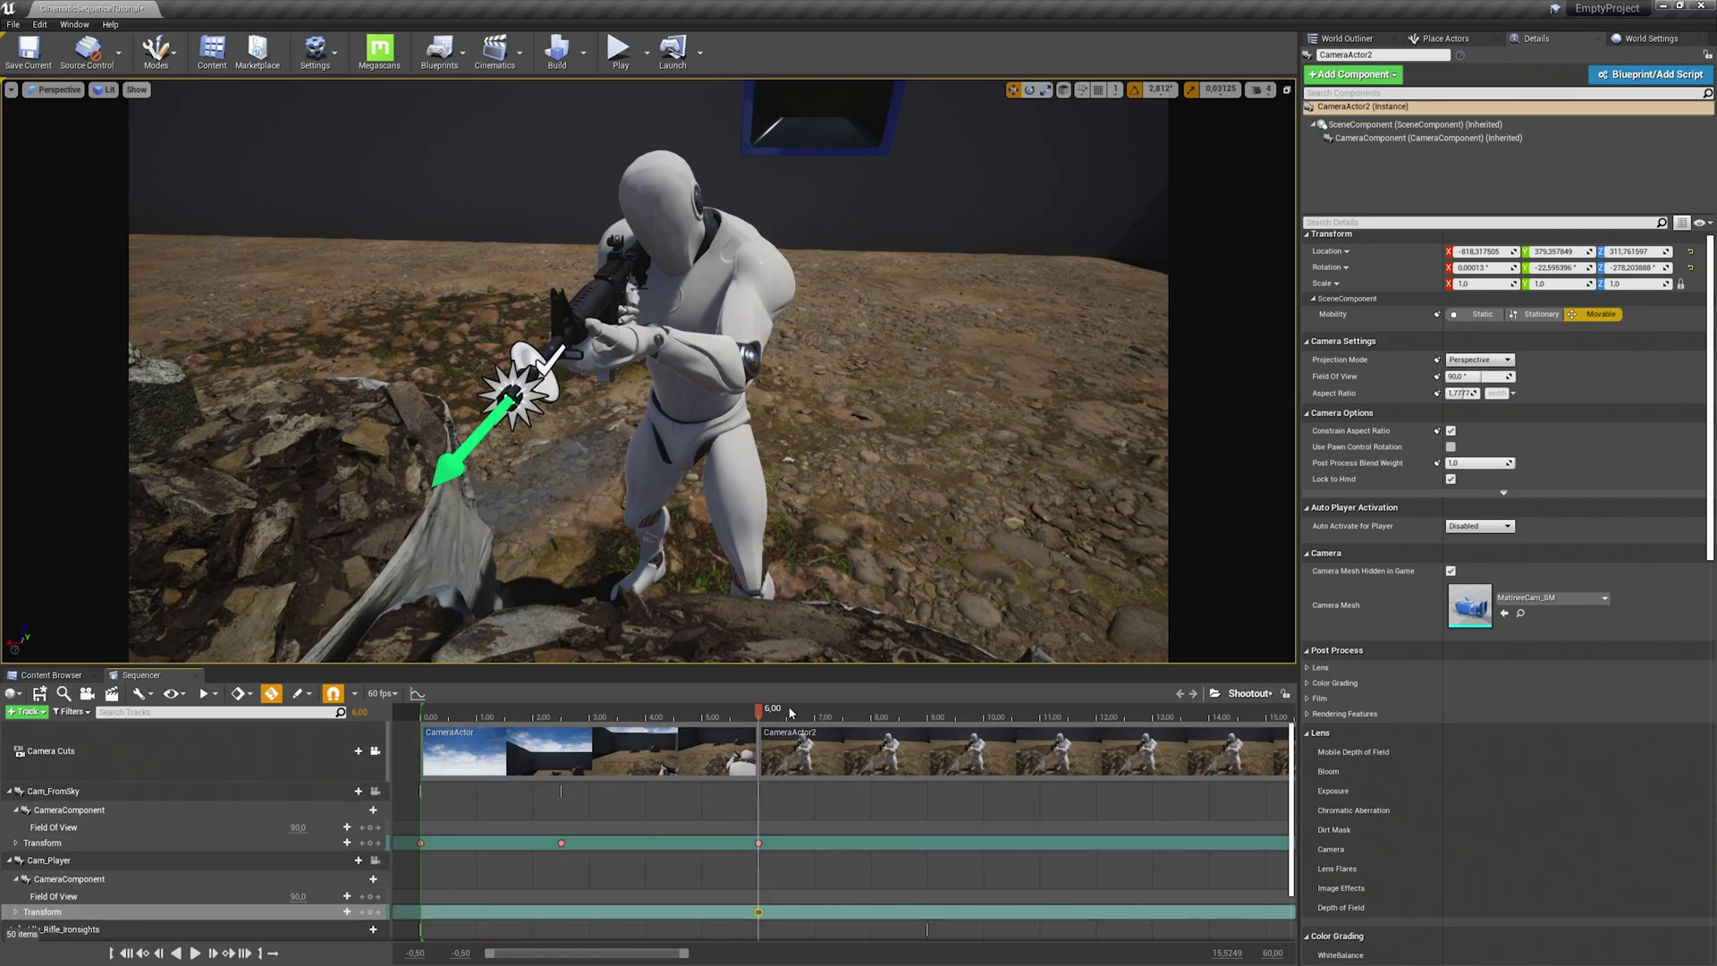
left_click_drag(759, 711, 984, 706)
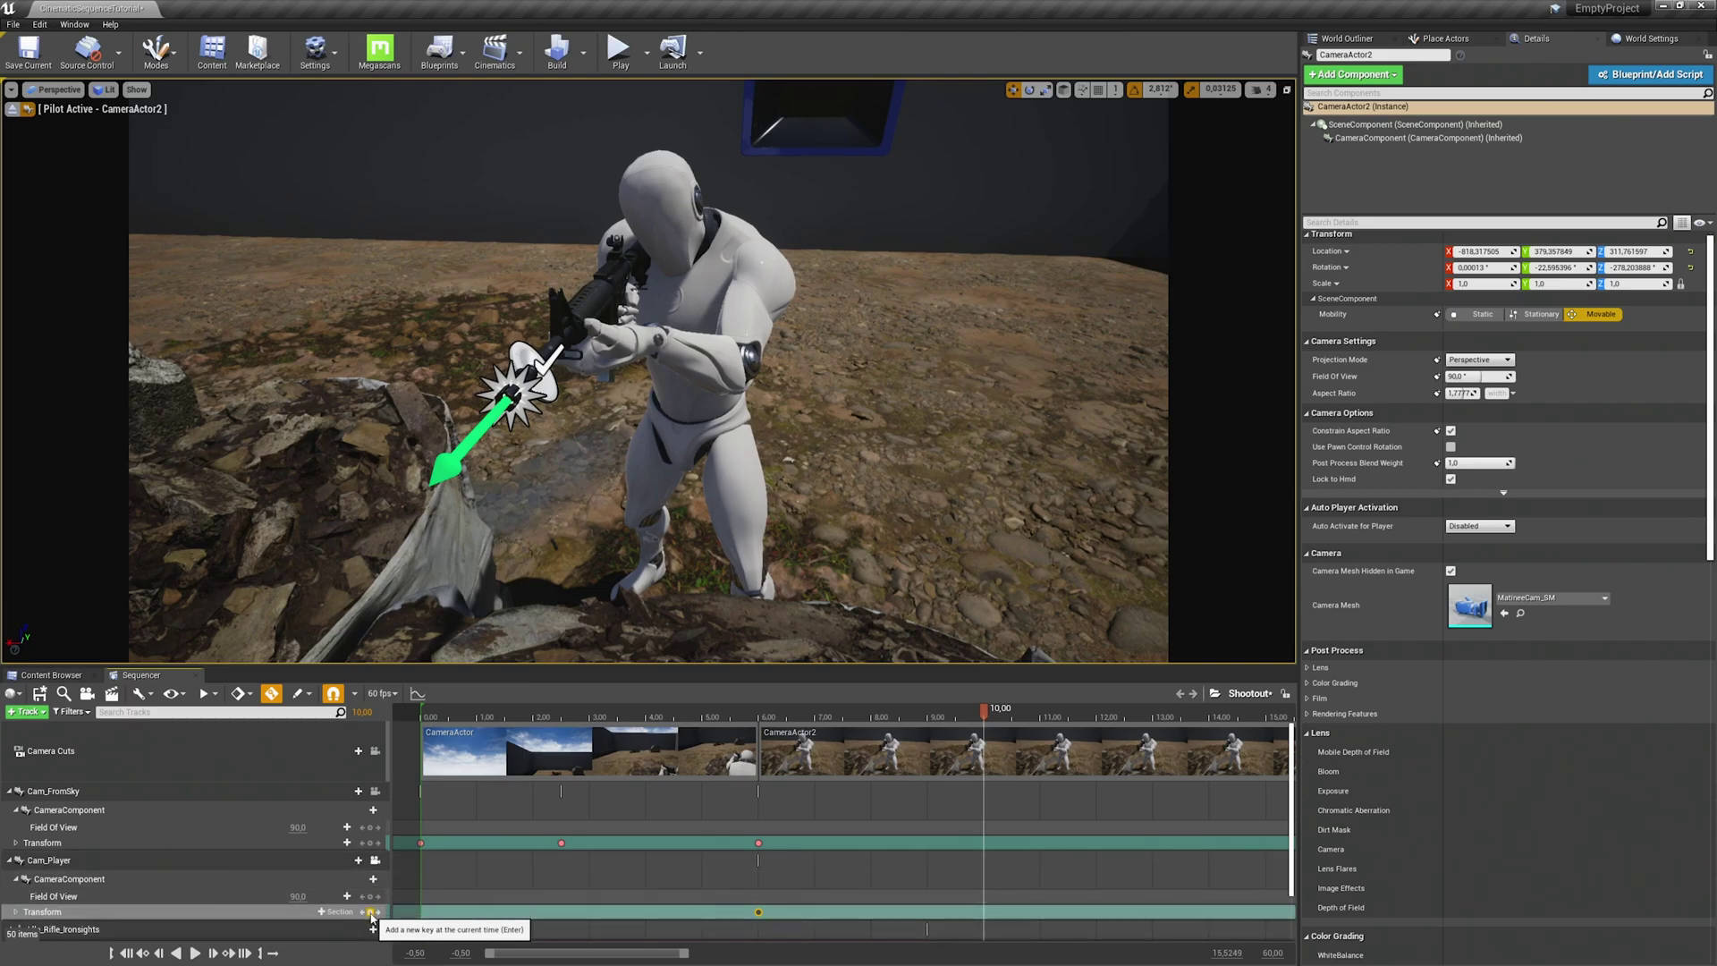
left_click(985, 910)
right_click_drag(919, 575, 1271, 571)
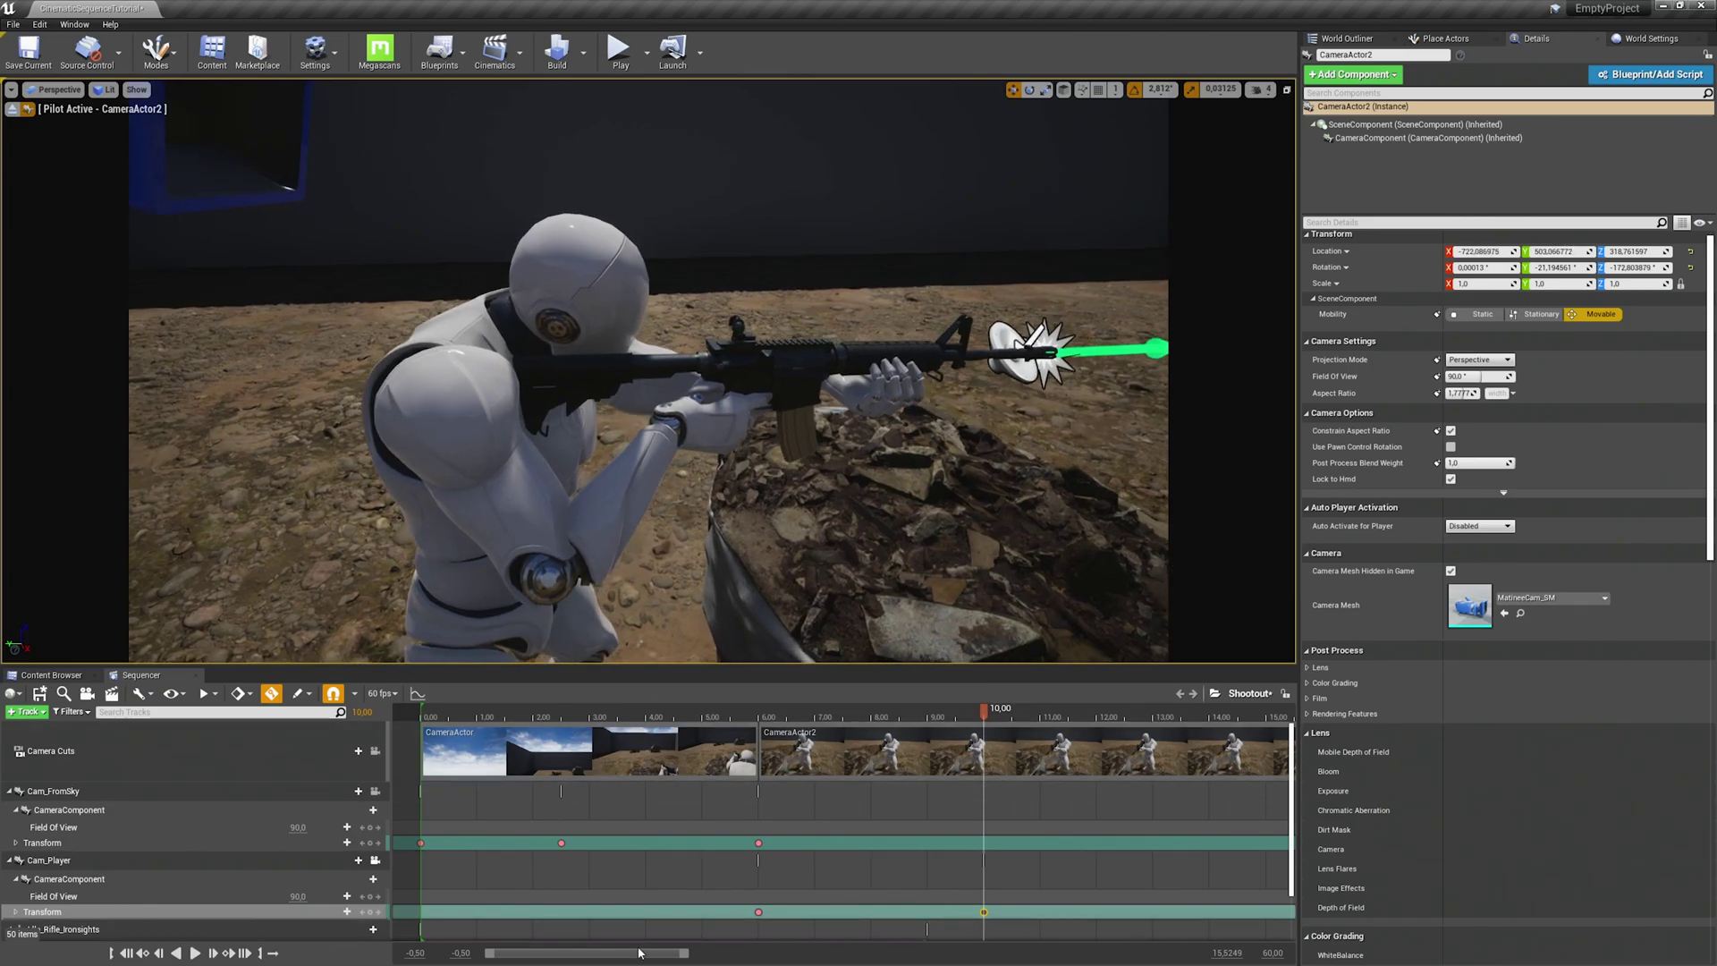
- Pilot CameraActor2 around to an over-the-shoulder view behind the mannequin and key the Cam_Player Transform at 14.00
left_click_drag(687, 953, 763, 956)
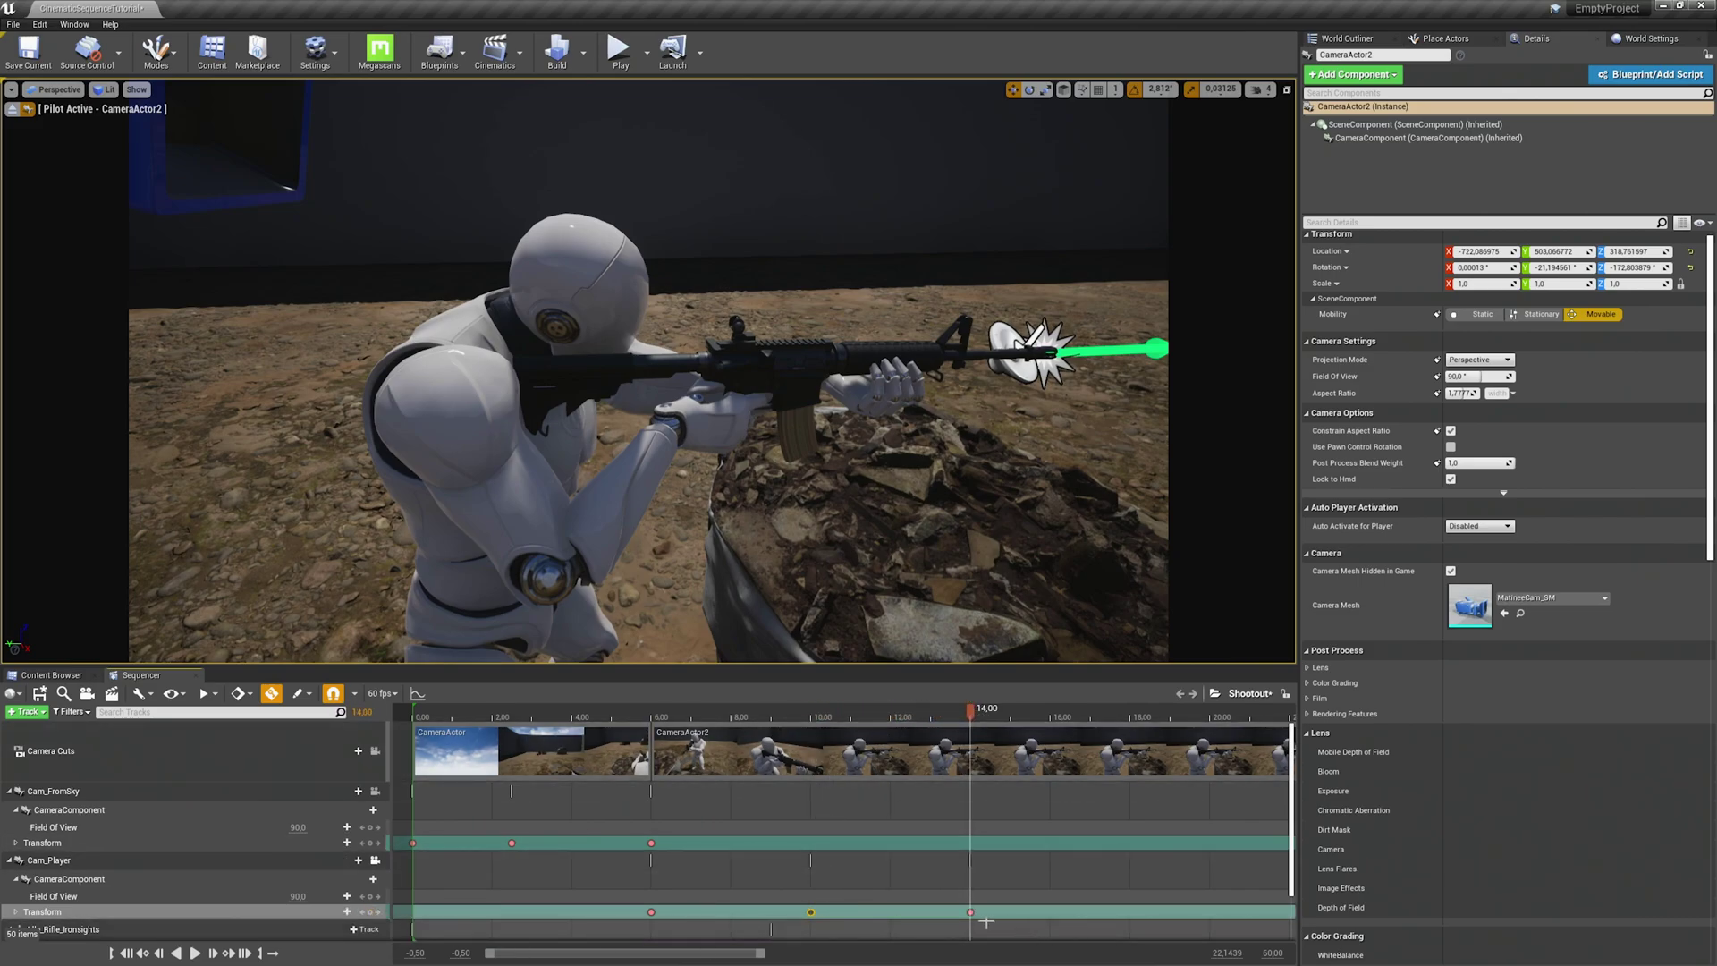
left_click(374, 912)
right_click_drag(982, 556, 1284, 562)
key("a")
key("a")
mouse_move(982, 556)
left_mouse_down()
mouse_move(948, 562)
mouse_move(984, 582)
mouse_move(973, 565)
left_mouse_up()
right_click_drag(972, 565, 982, 547)
- Play the sequence from about 5.70 to check the Cam_Player camera's move around the mannequin
left_click(653, 715)
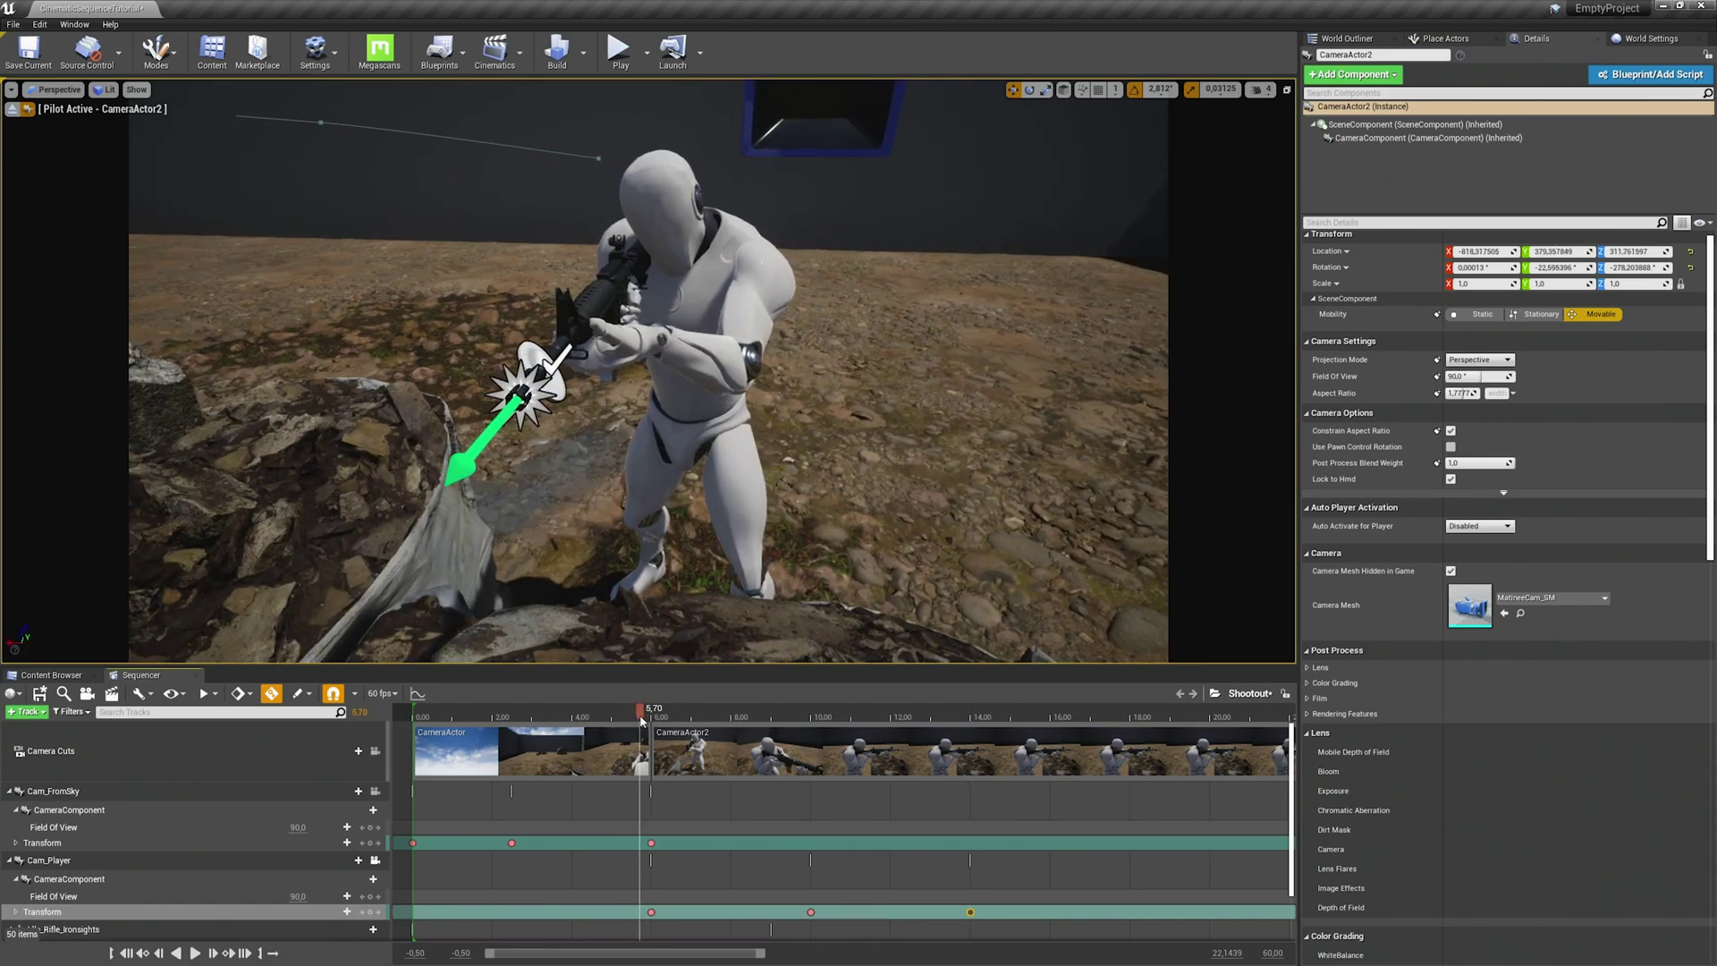
key("space")
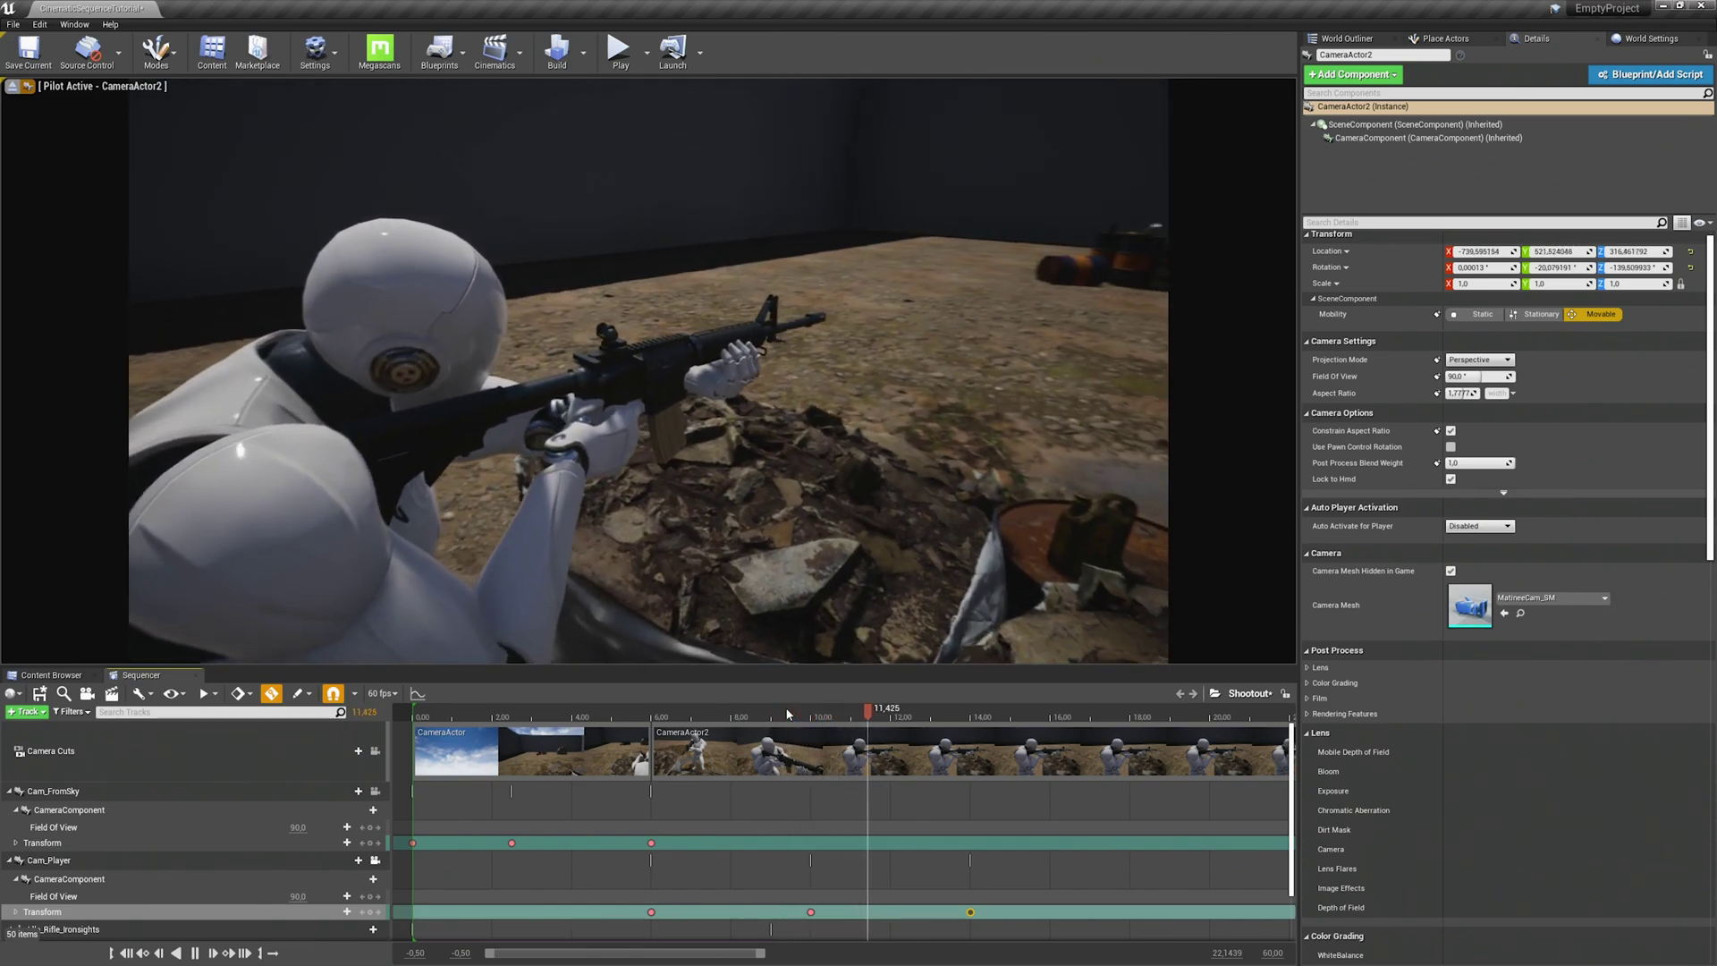
key("space")
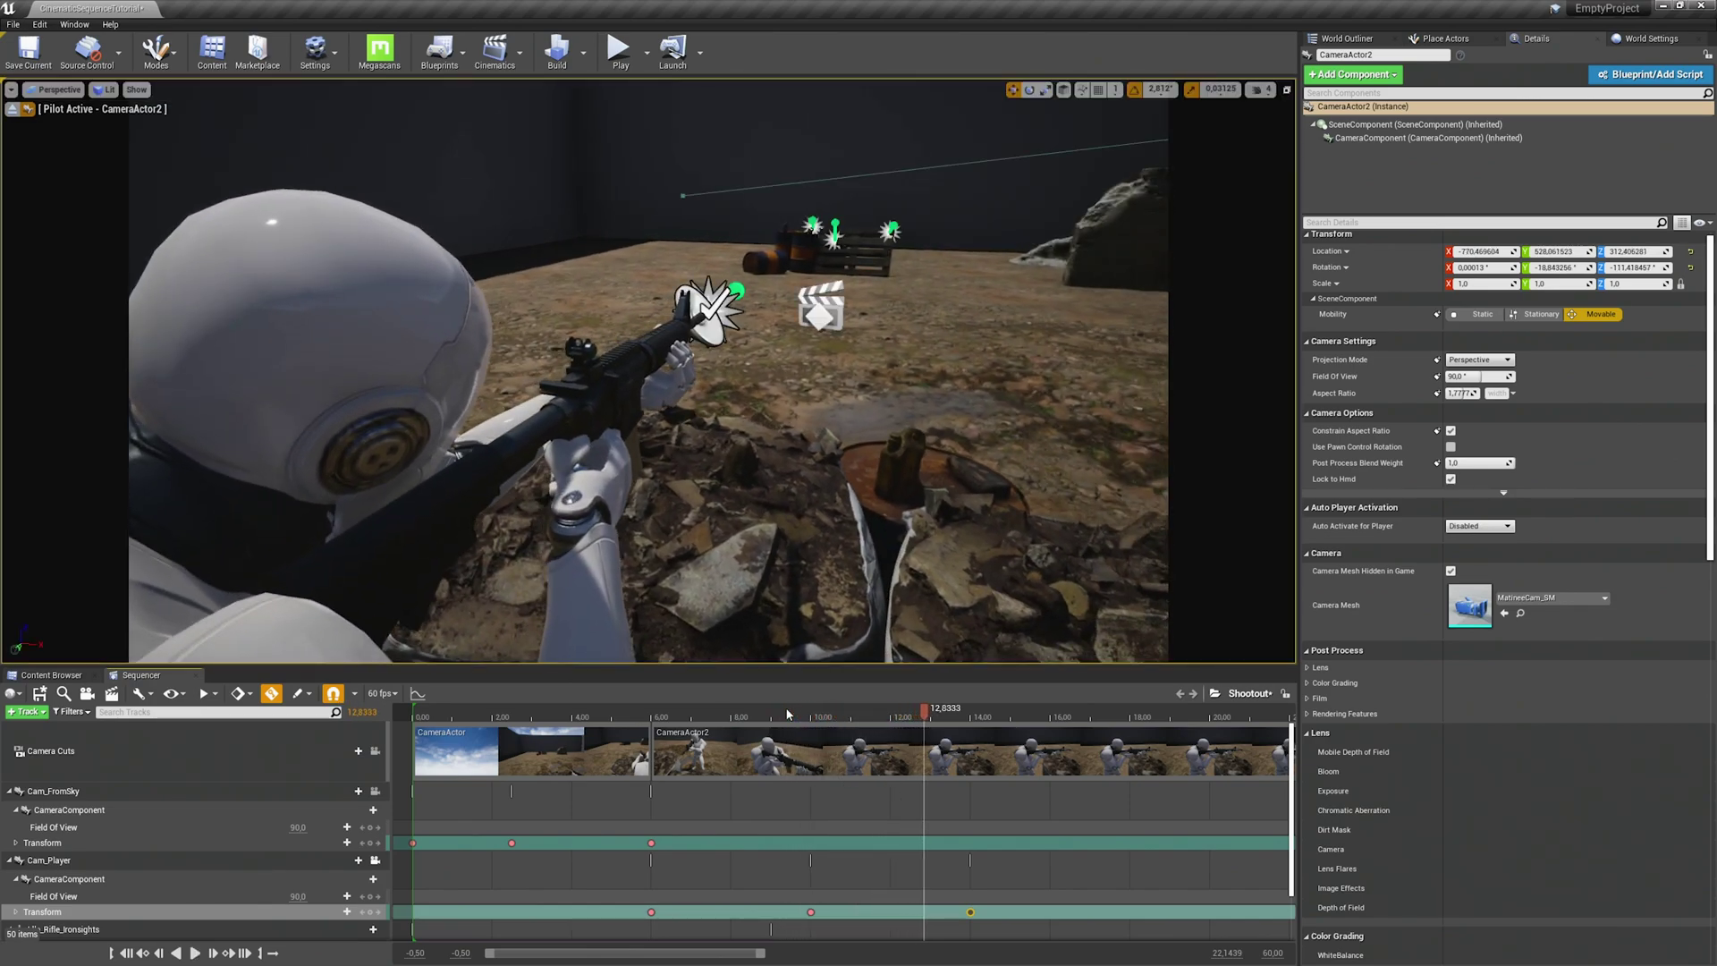
- Extend the Idle_Rifle_Ironsights animation section to about 19 seconds and return the playhead to about 5.30
left_click_drag(761, 954, 781, 955)
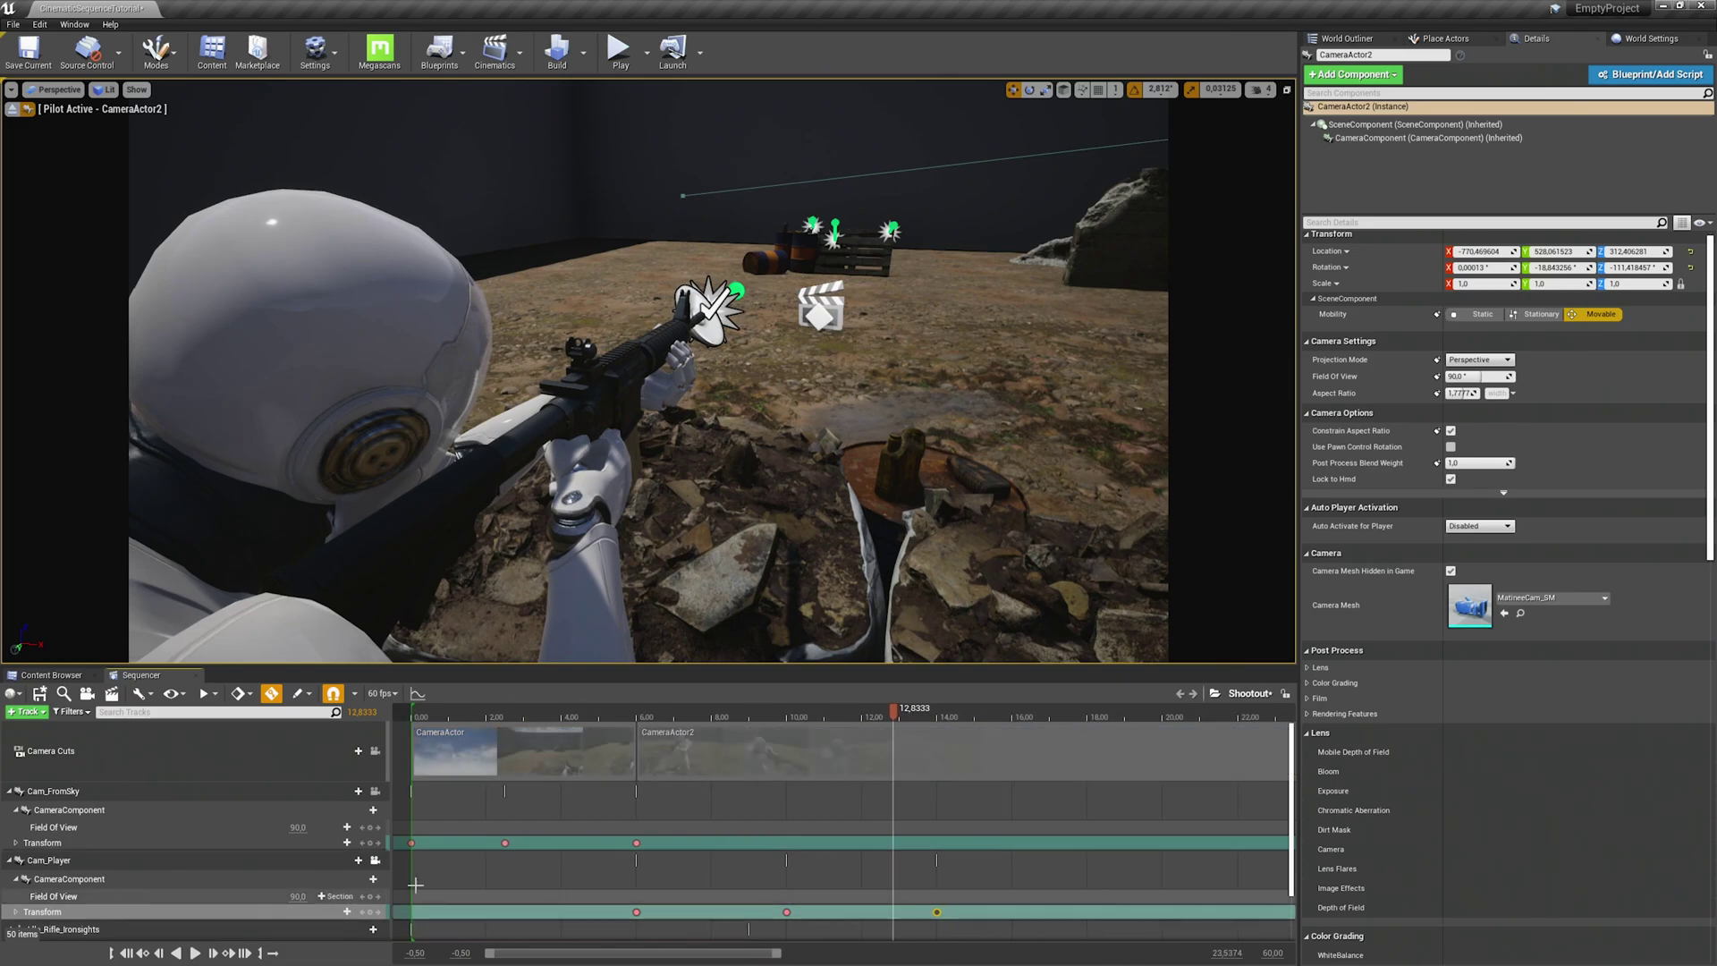
scroll(380, 880, "down", 3)
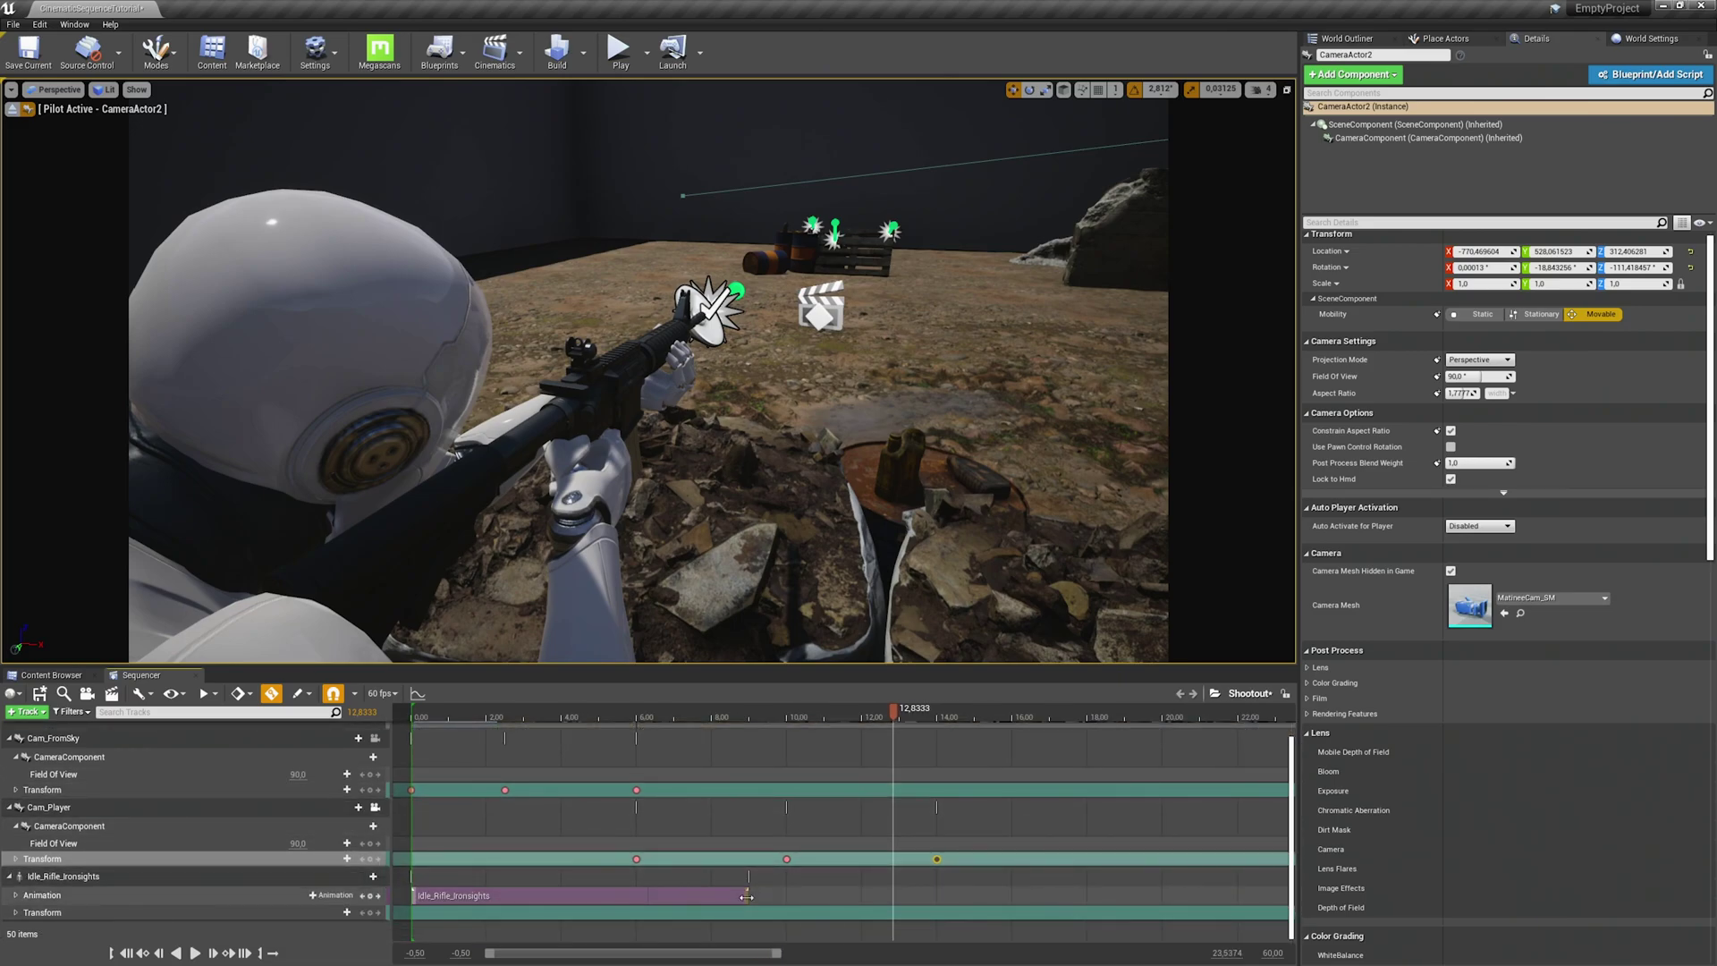
left_click_drag(746, 896, 748, 895)
left_click_drag(971, 894, 1119, 895)
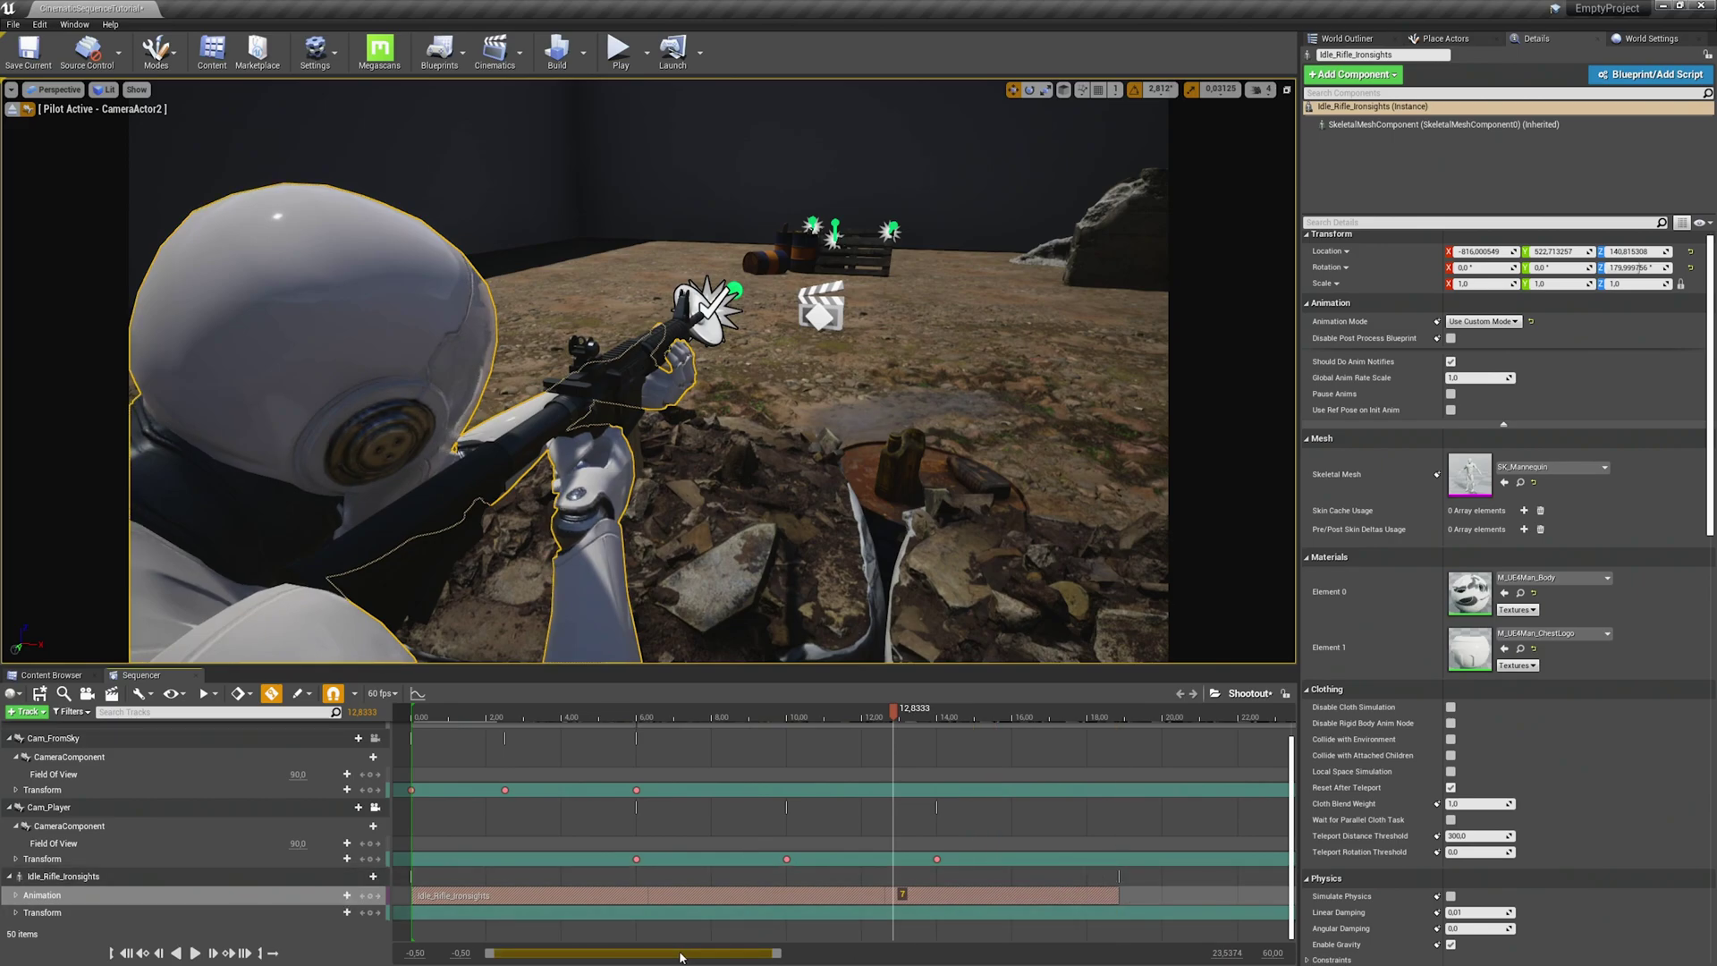
scroll(680, 955, "up", 3)
left_click_drag(685, 716, 615, 711)
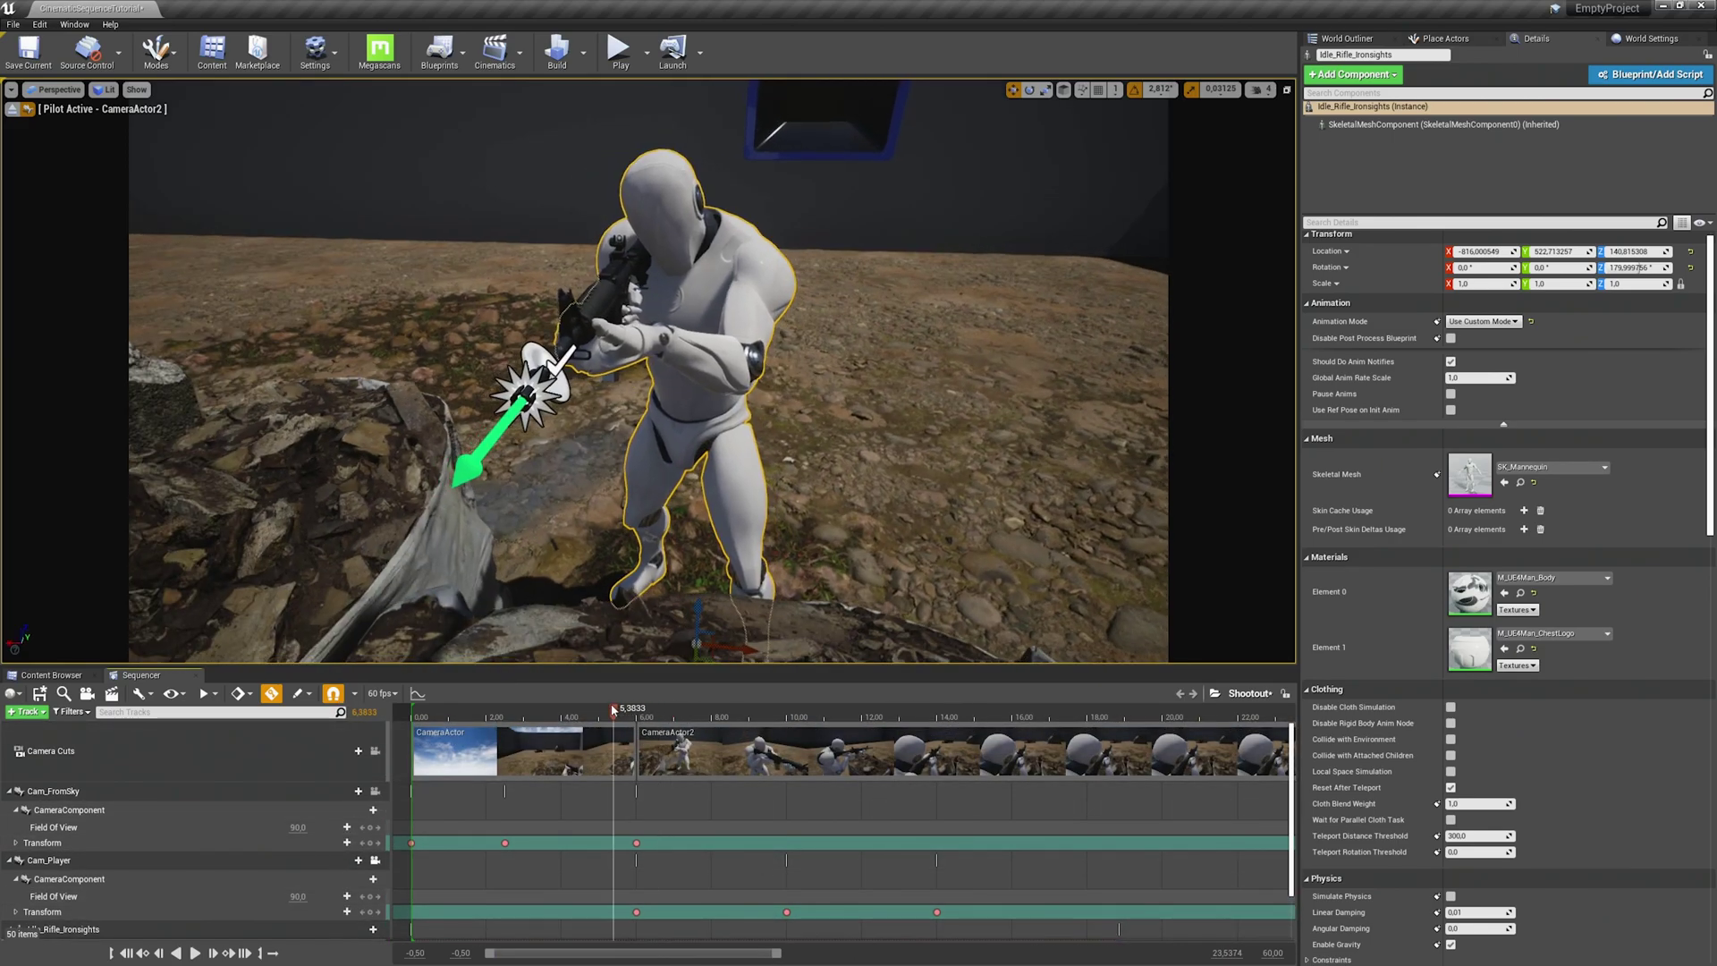
- Preview the orbit move and shift the Cam_Player Transform keys at 10.00 and 14.00 to 9.00 and 12.00
key("space")
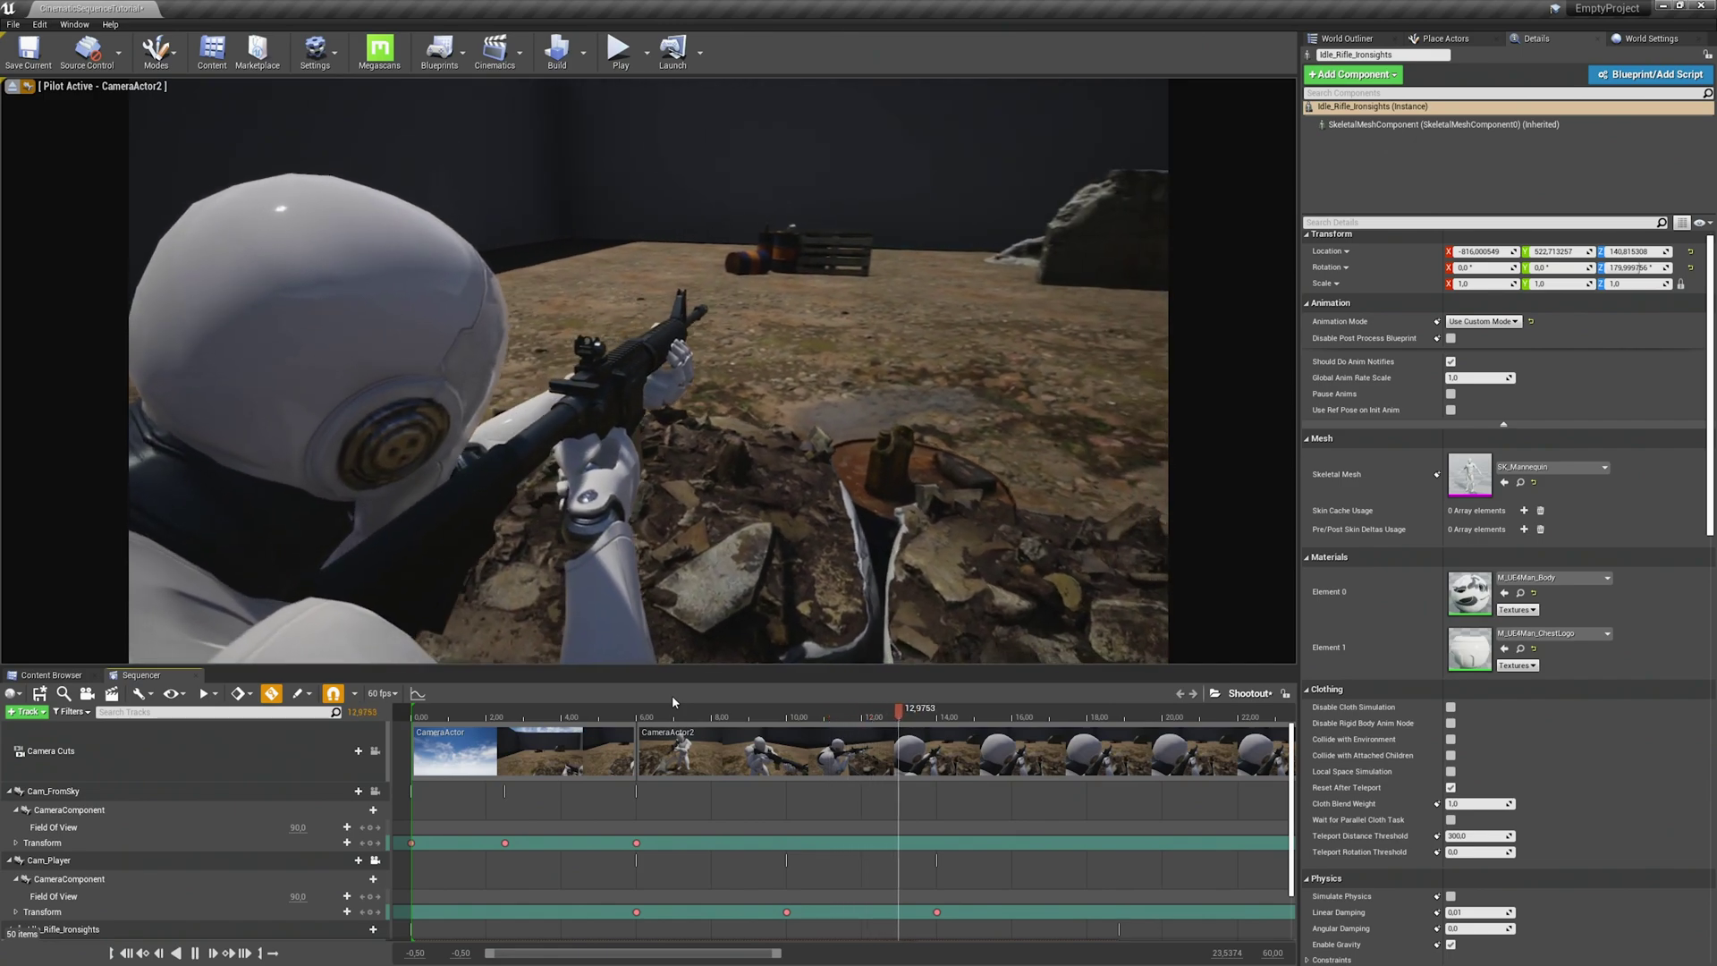
key("space")
left_click_drag(788, 913, 745, 913)
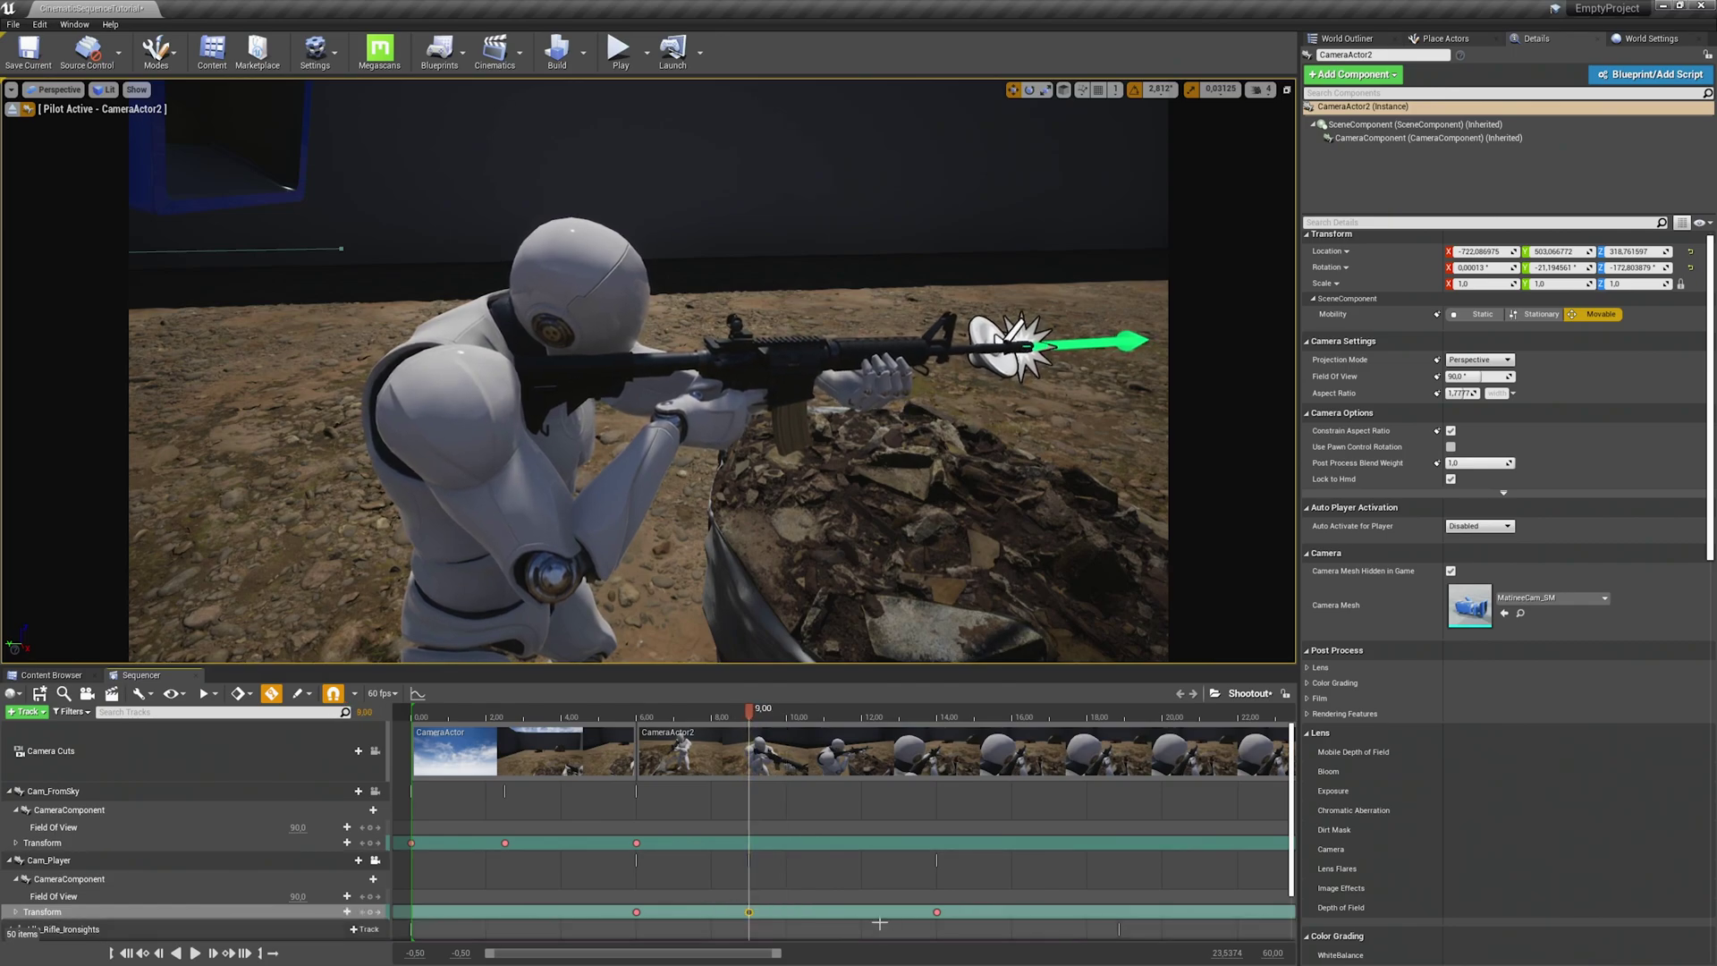
left_click(935, 912)
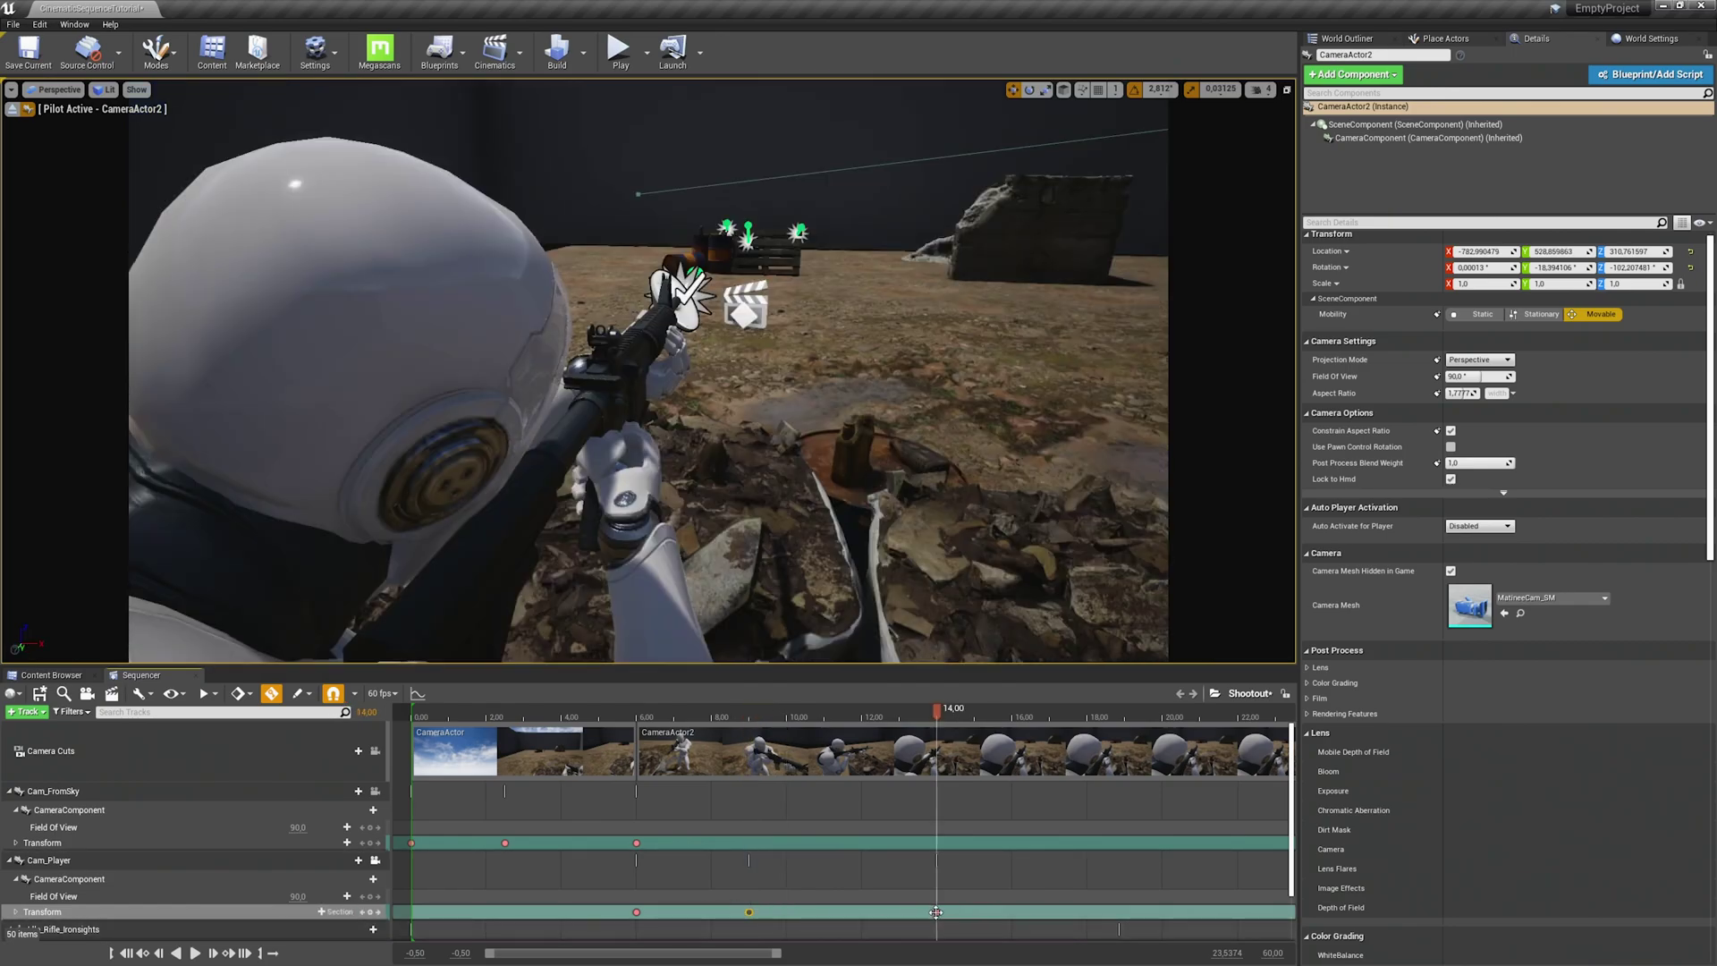
left_click_drag(931, 914, 867, 913)
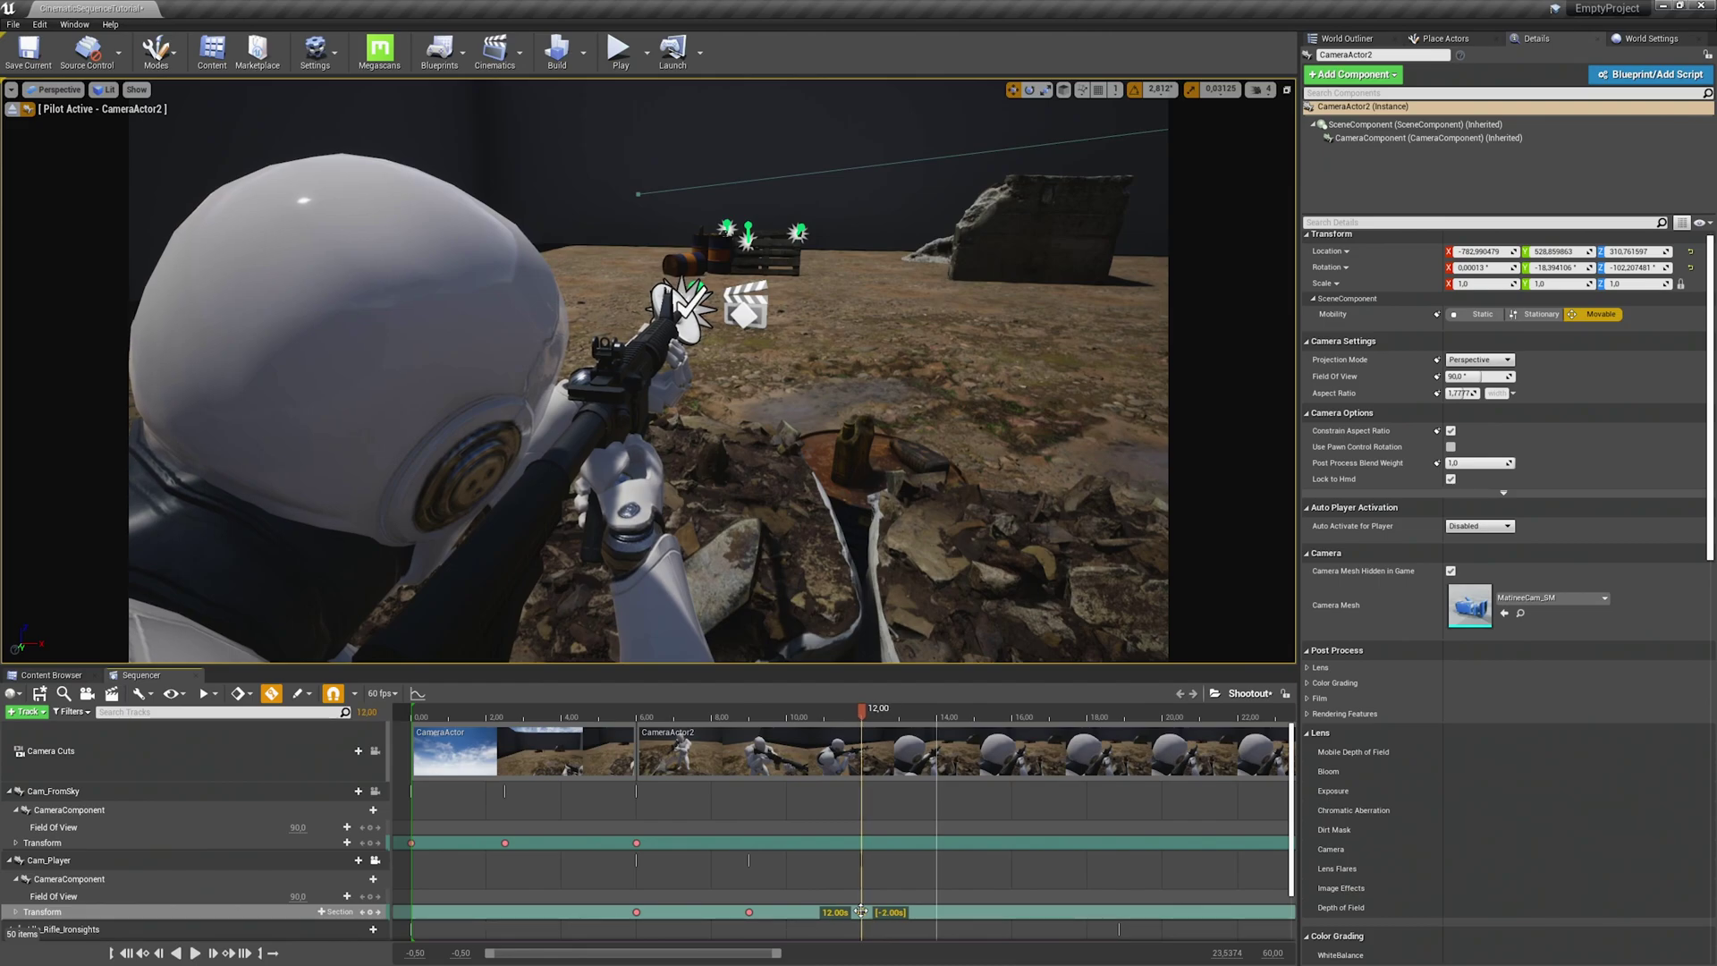
- Play the retimed Cam_Player move from about 6.22 to check its pace and return the playhead to 12.00
left_click(625, 710)
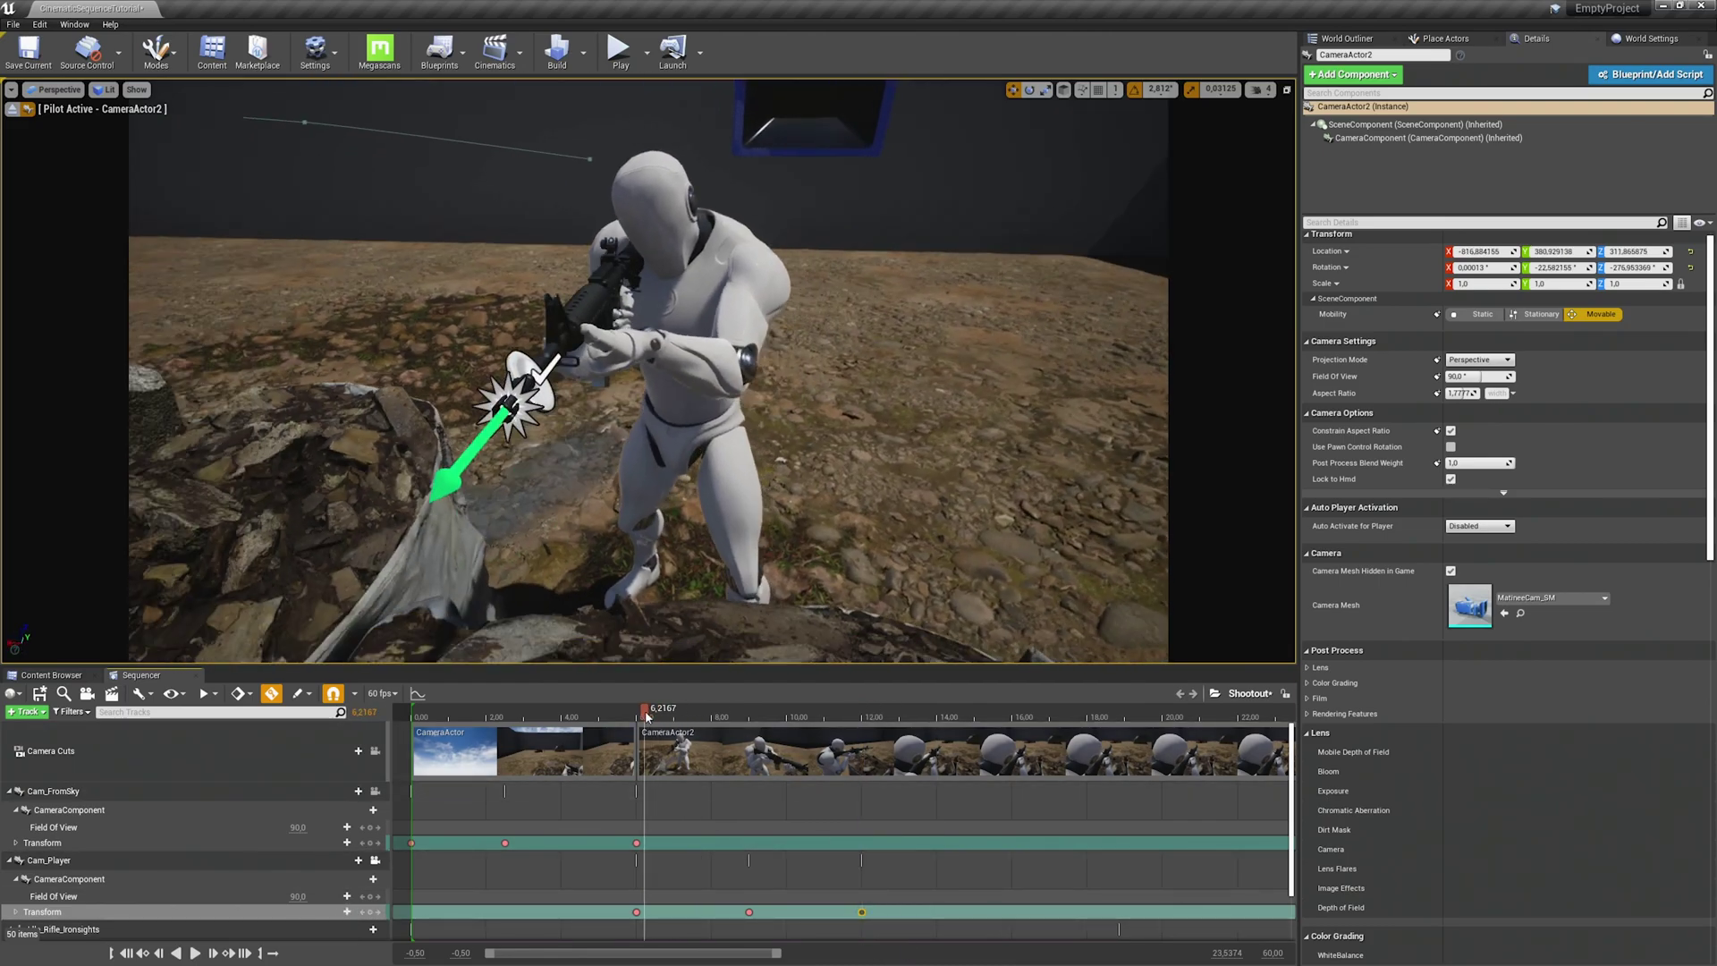
key("space")
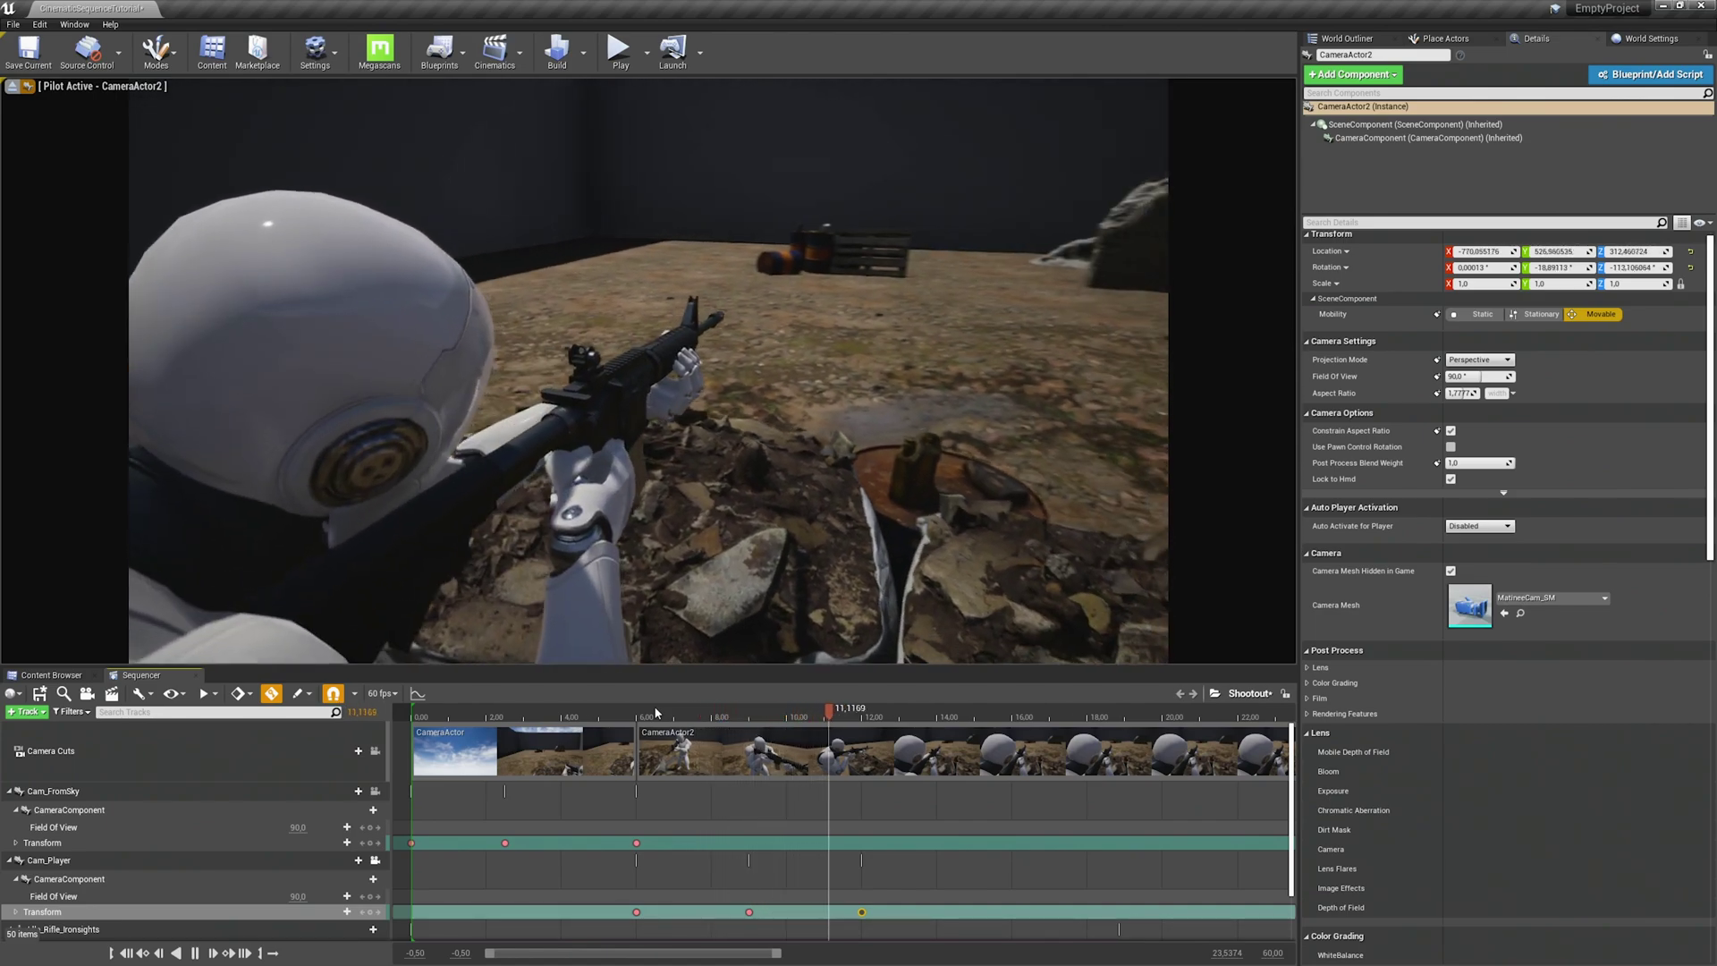
key("space")
left_click_drag(766, 712, 862, 719)
left_click(862, 914)
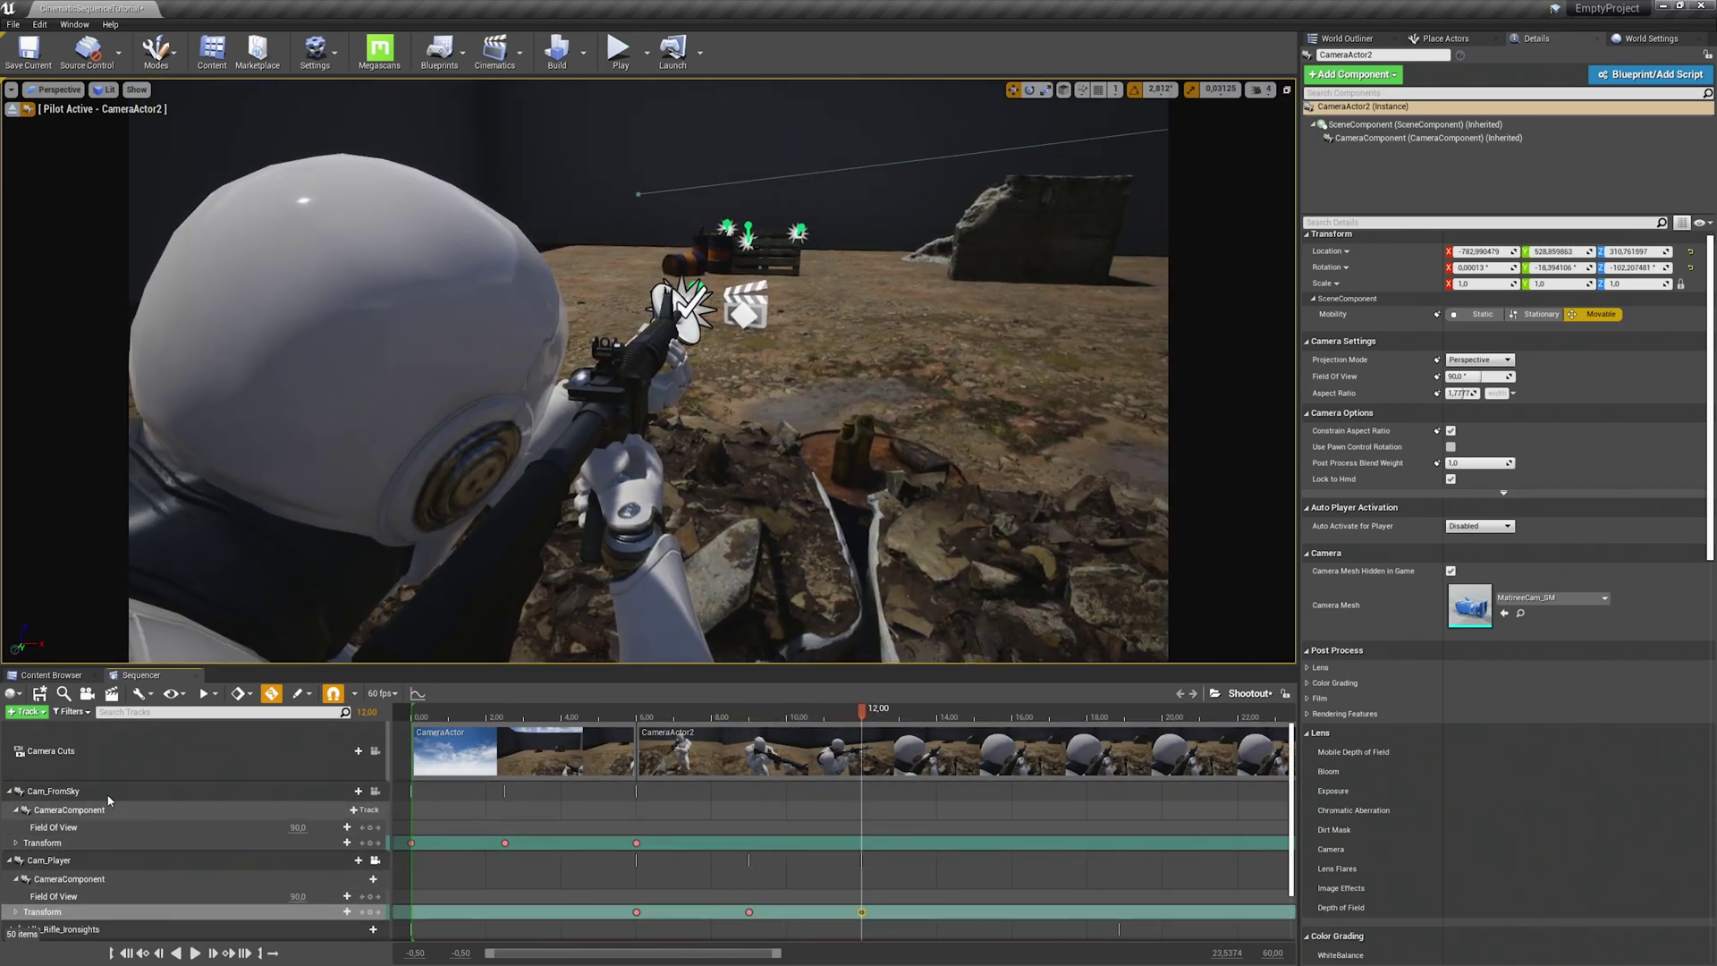
- Collapse the Cam_FromSky, Cam_Player and Idle_Rifle_Ironsights tracks in the sequence
left_click(9, 791)
left_click(10, 810)
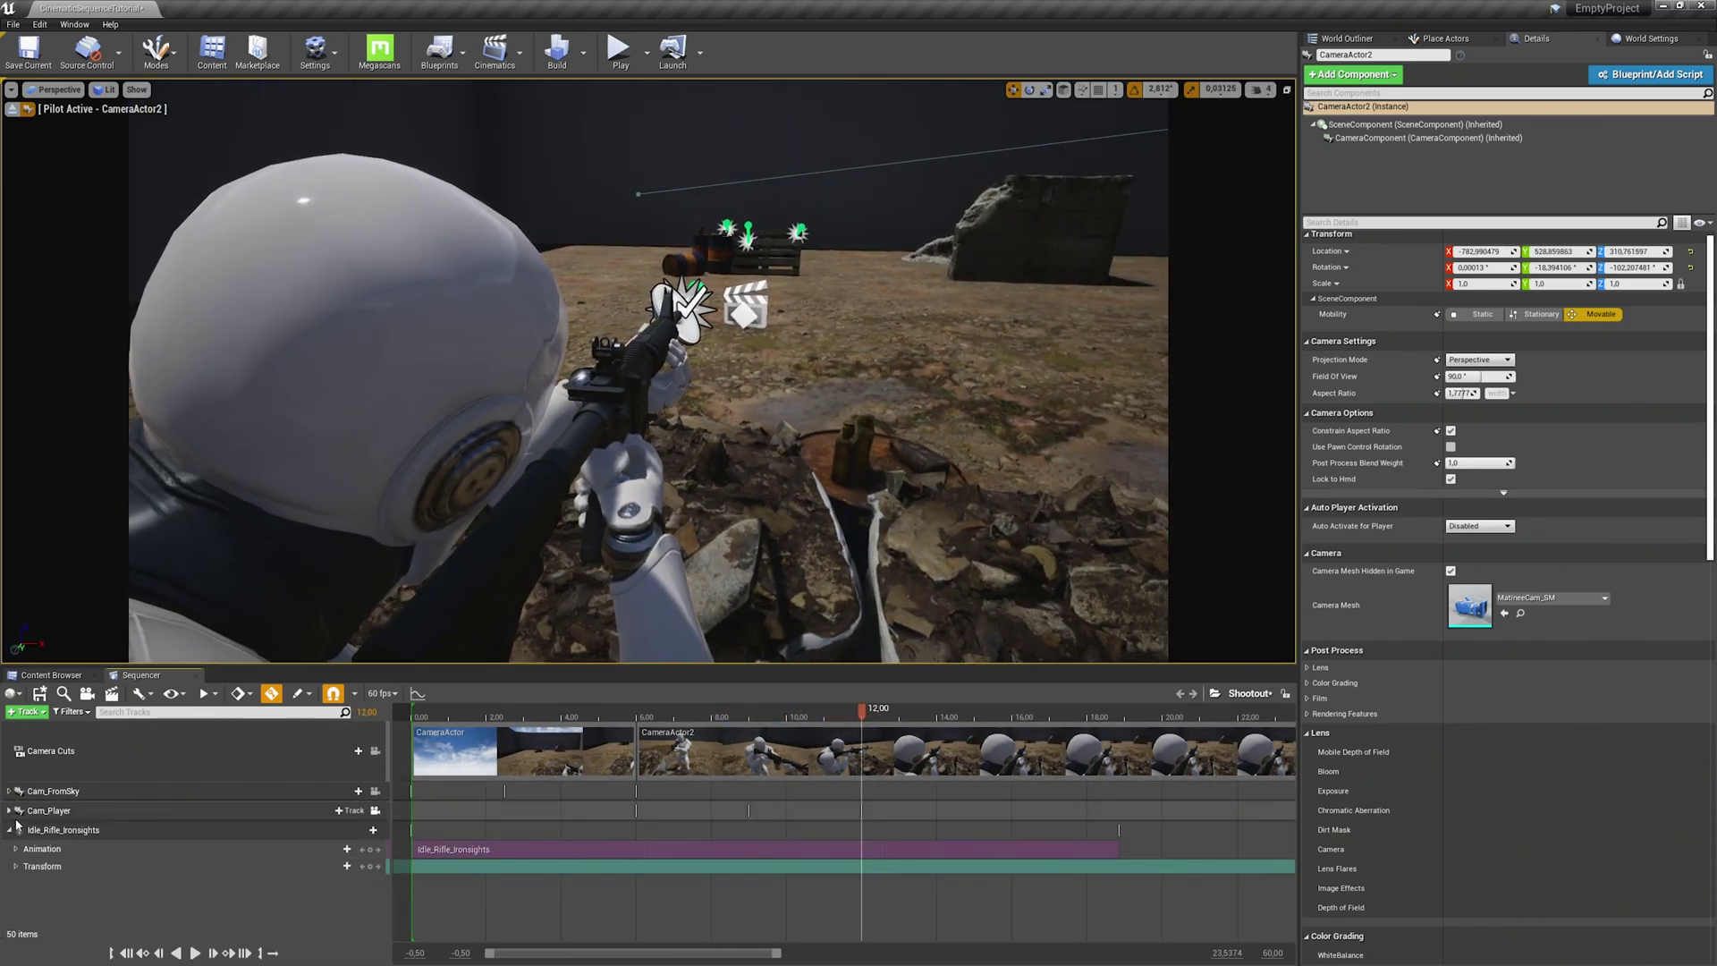
left_click(10, 831)
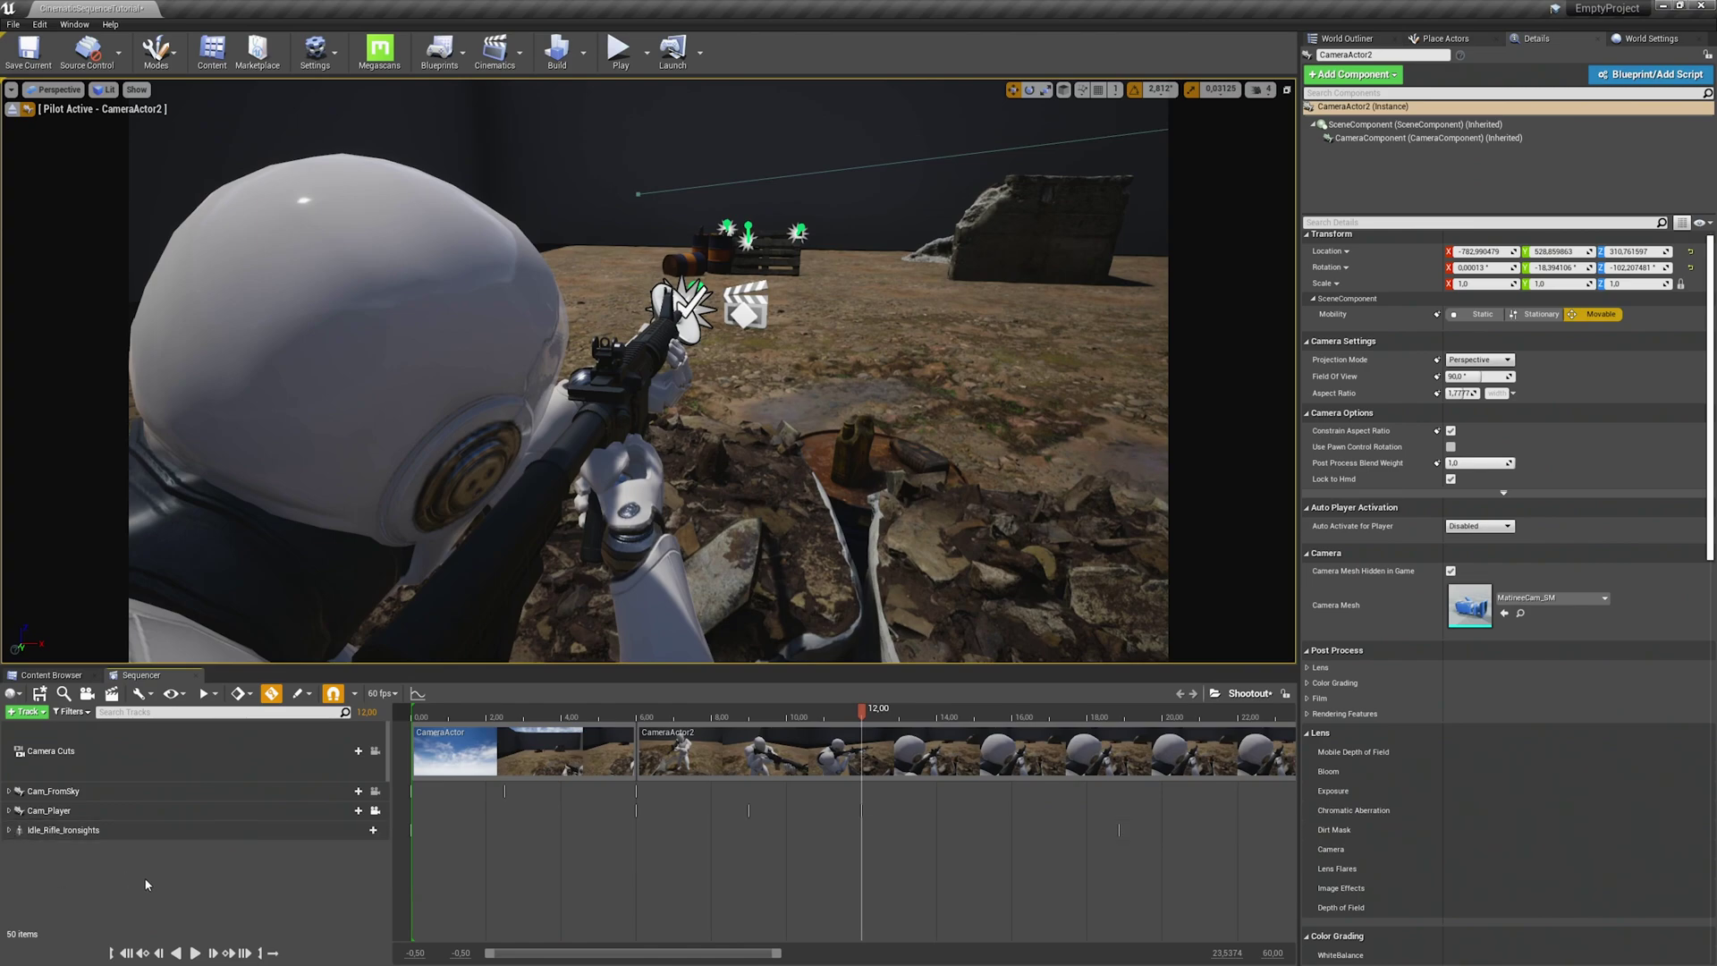
- Stop piloting CameraActor2 and place a new Camera actor in the level in front of the rifle mannequin
left_click(12, 109)
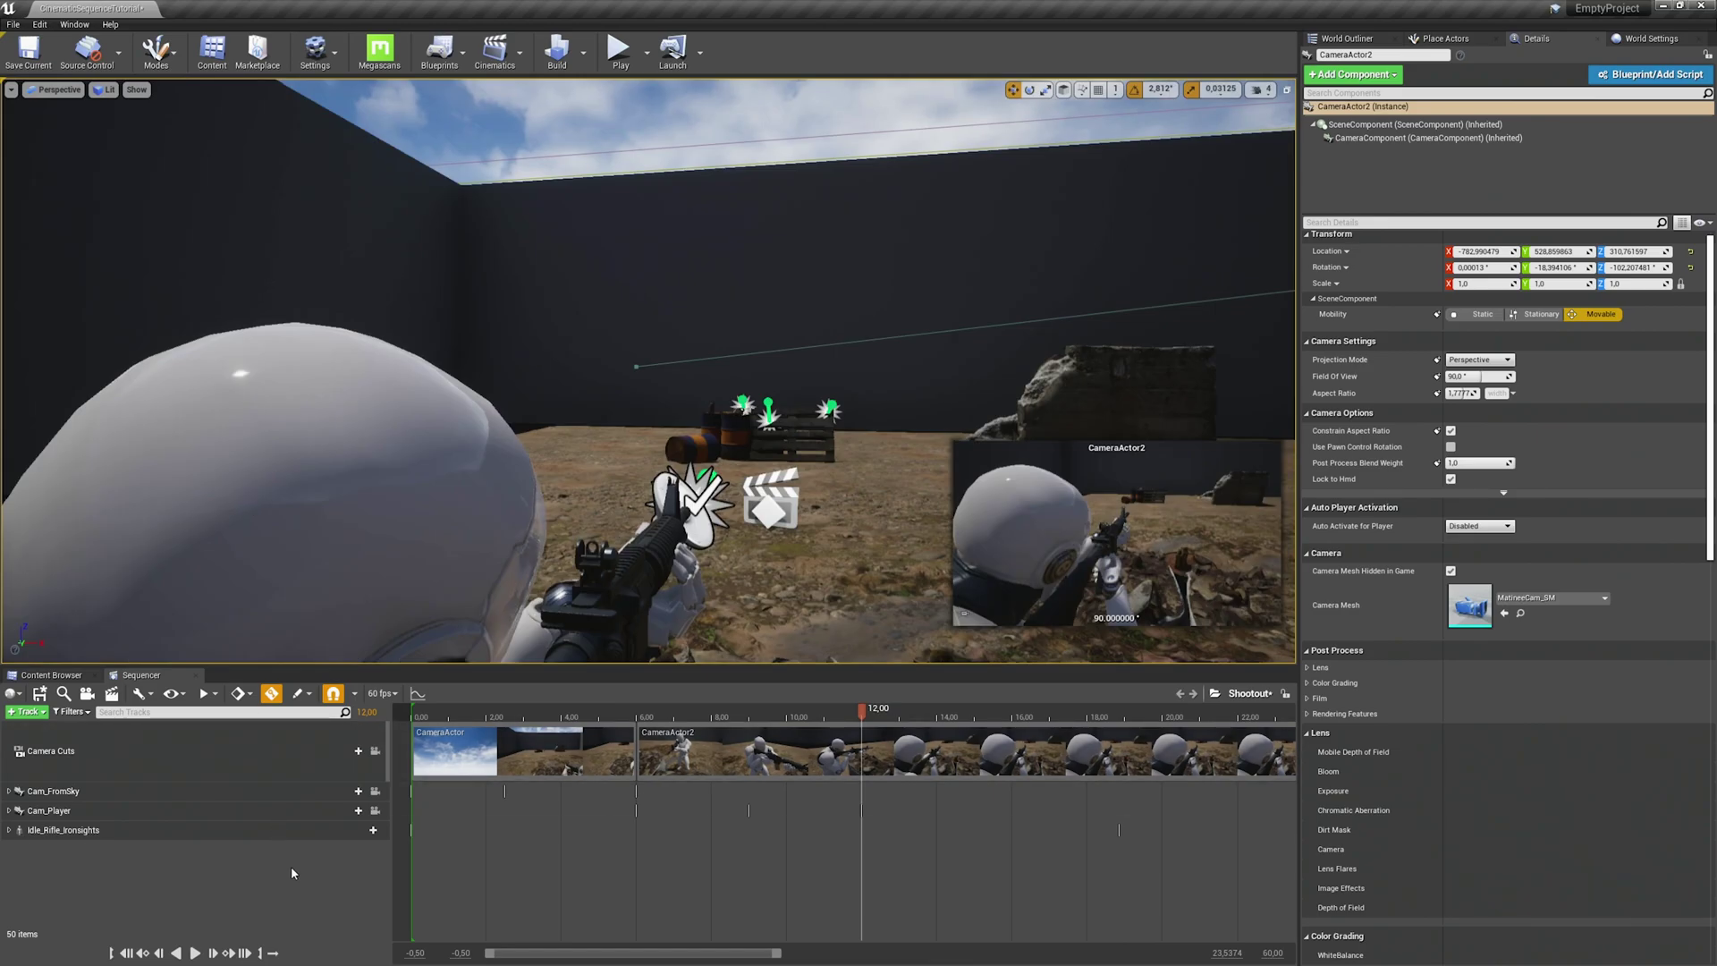
right_click_drag(726, 495, 631, 618)
right_click_drag(647, 371, 555, 447)
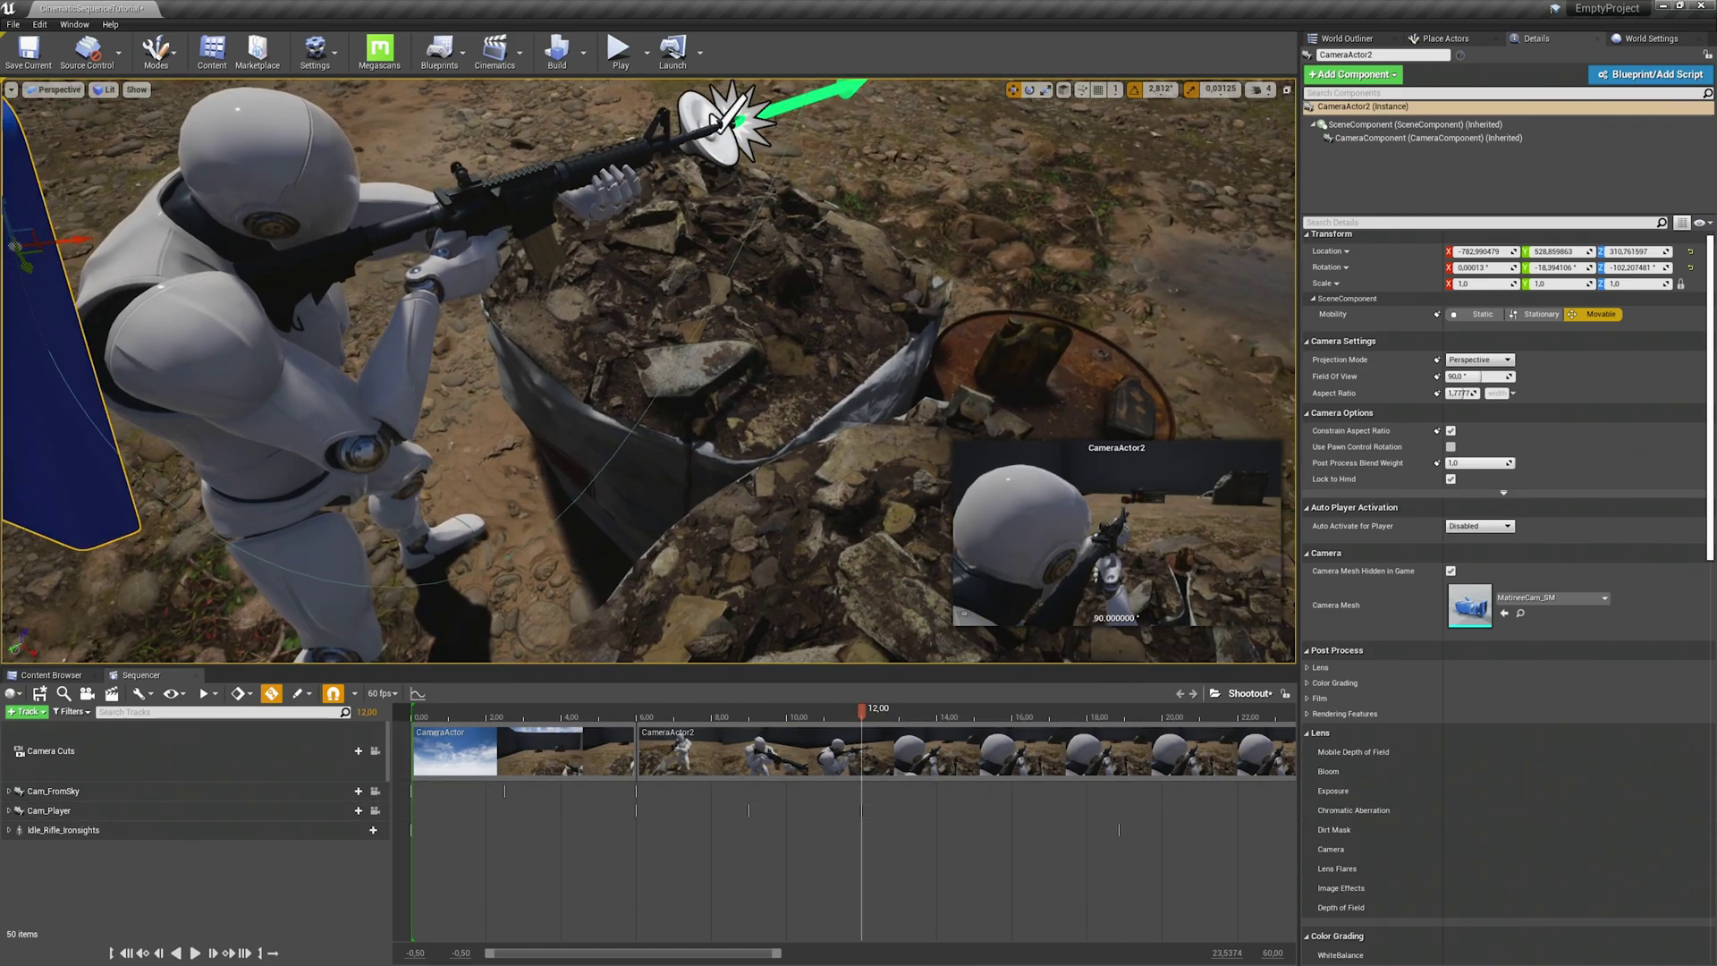
right_click_drag(950, 346, 945, 290)
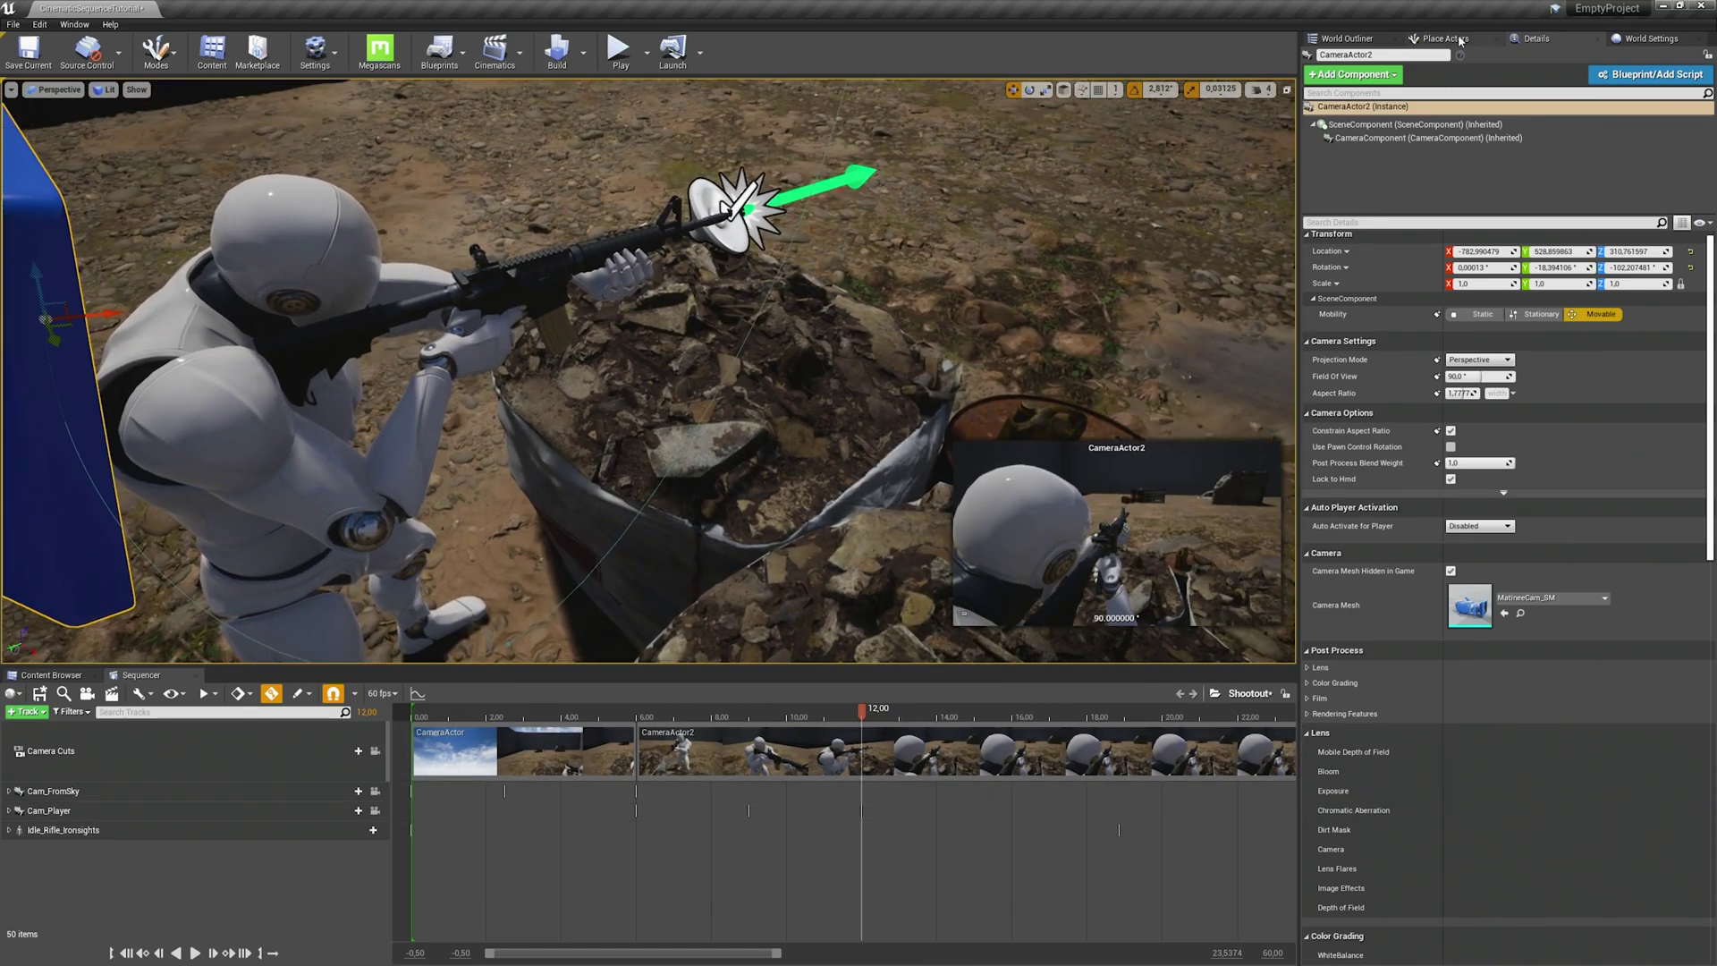
left_click(1460, 40)
type("camer")
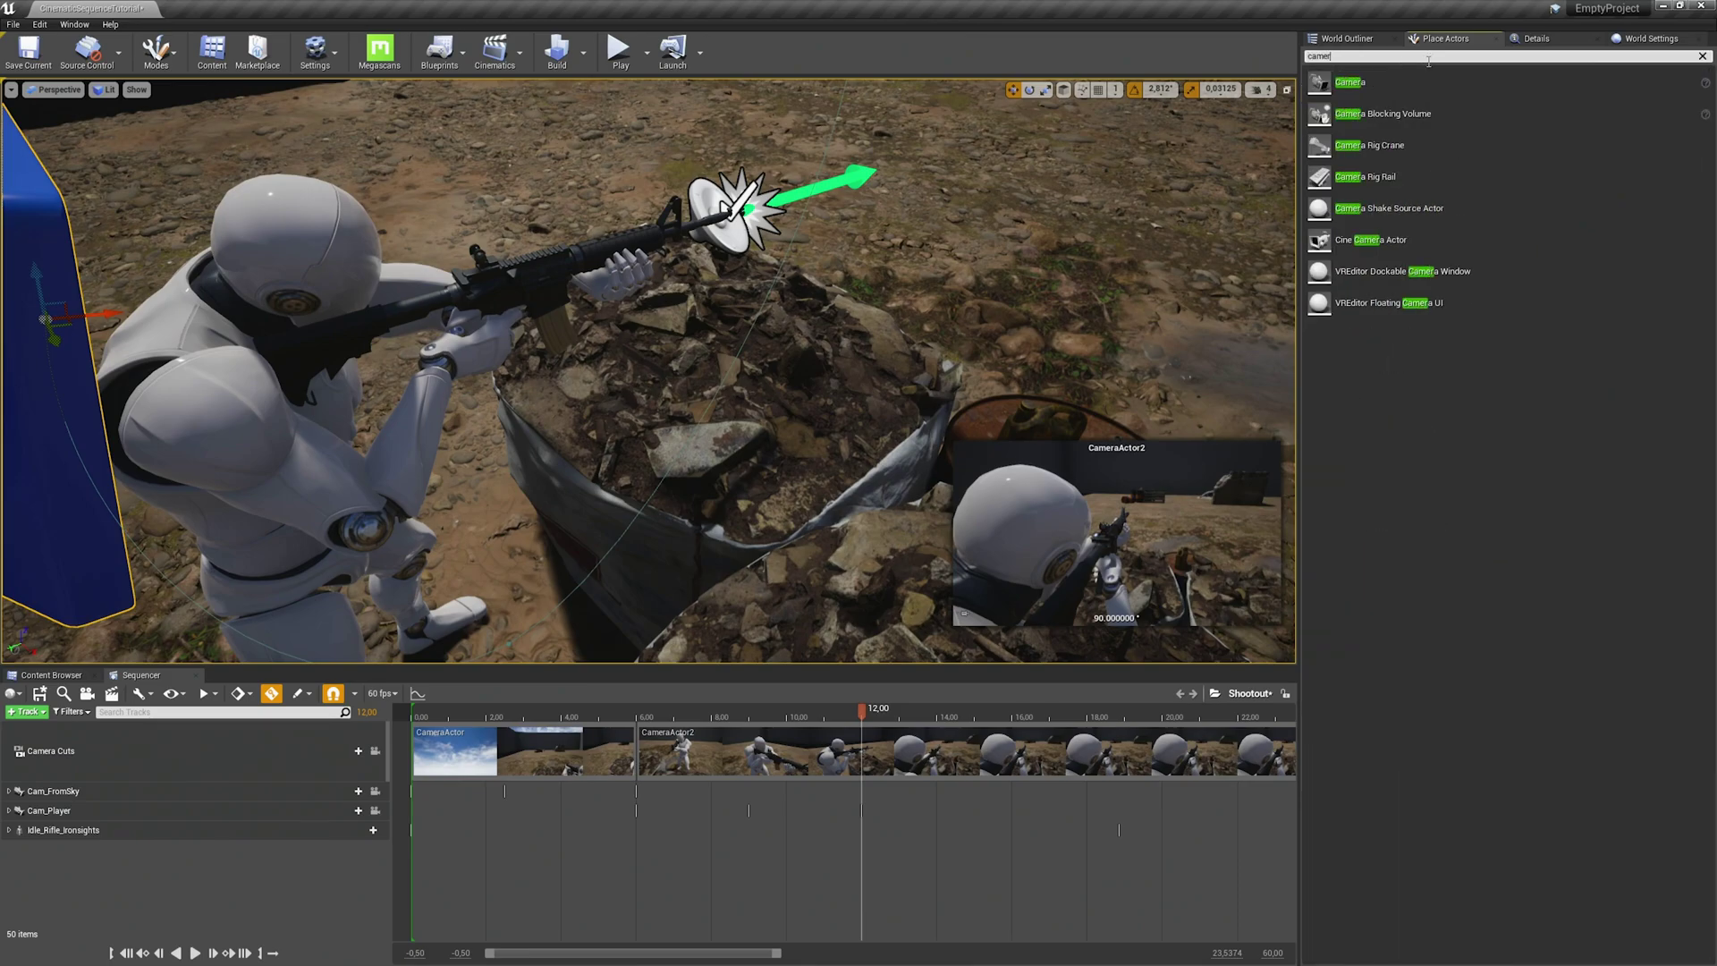
left_click_drag(1370, 145, 803, 527)
- Attach the new camera to the mannequin's assault rifle by picking the rifle in the viewport
right_click_drag(802, 528, 850, 508)
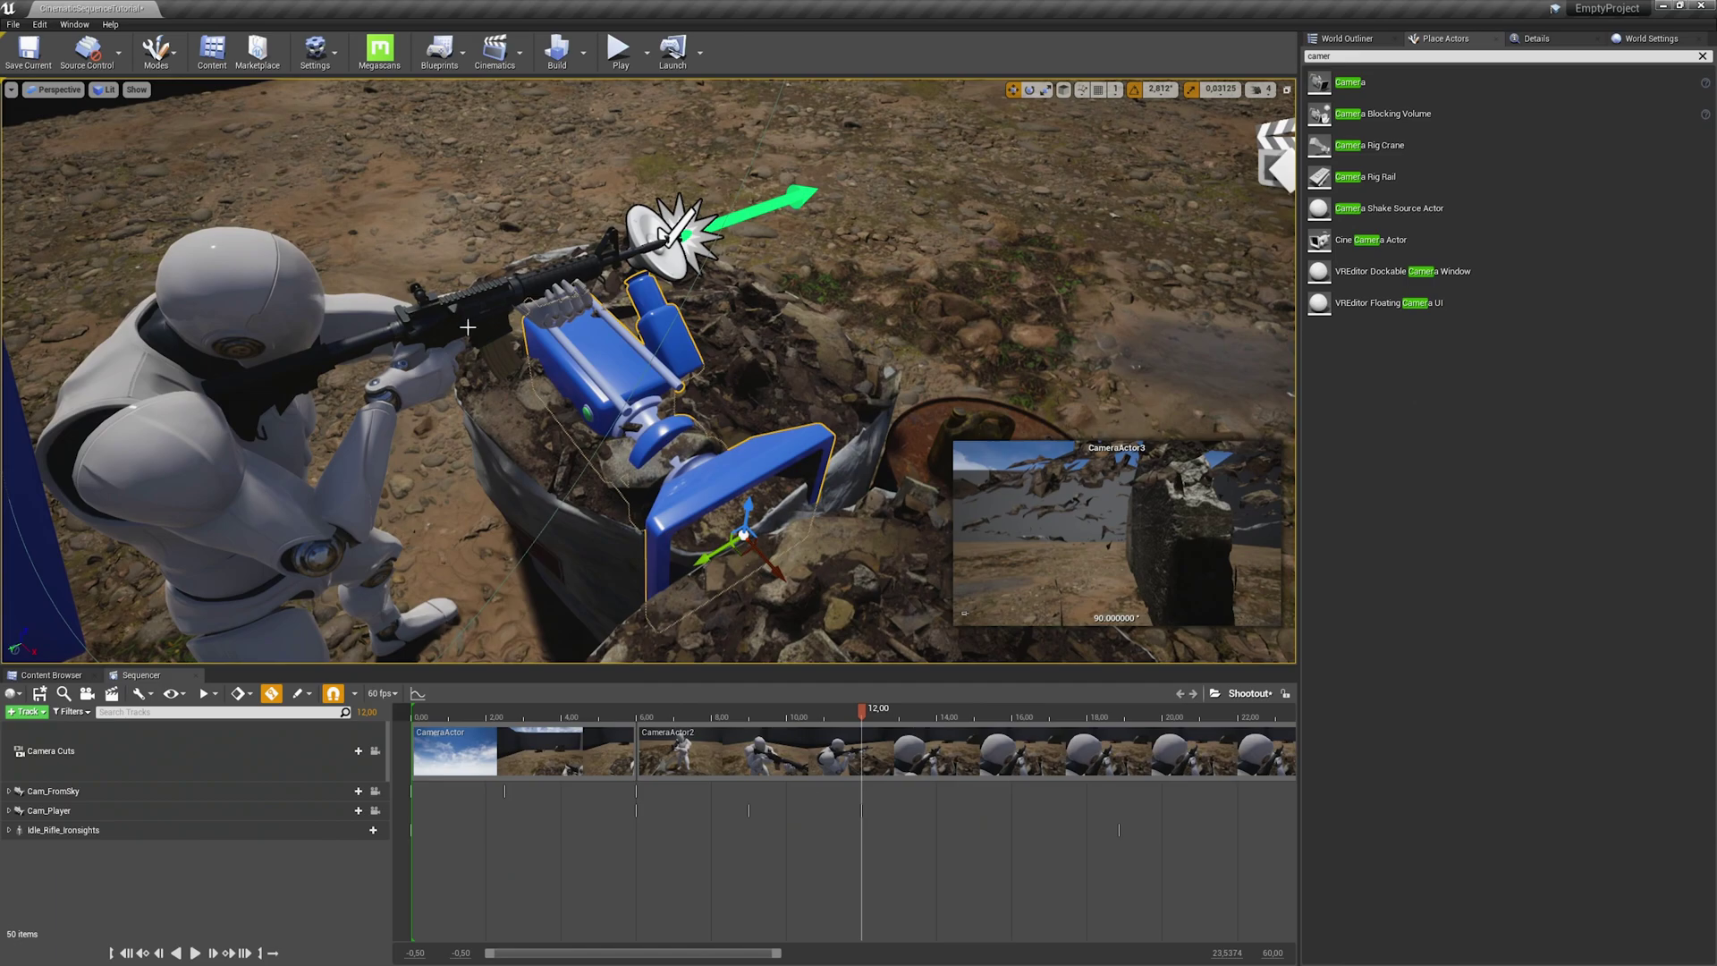
right_click(721, 491)
mouse_move(797, 866)
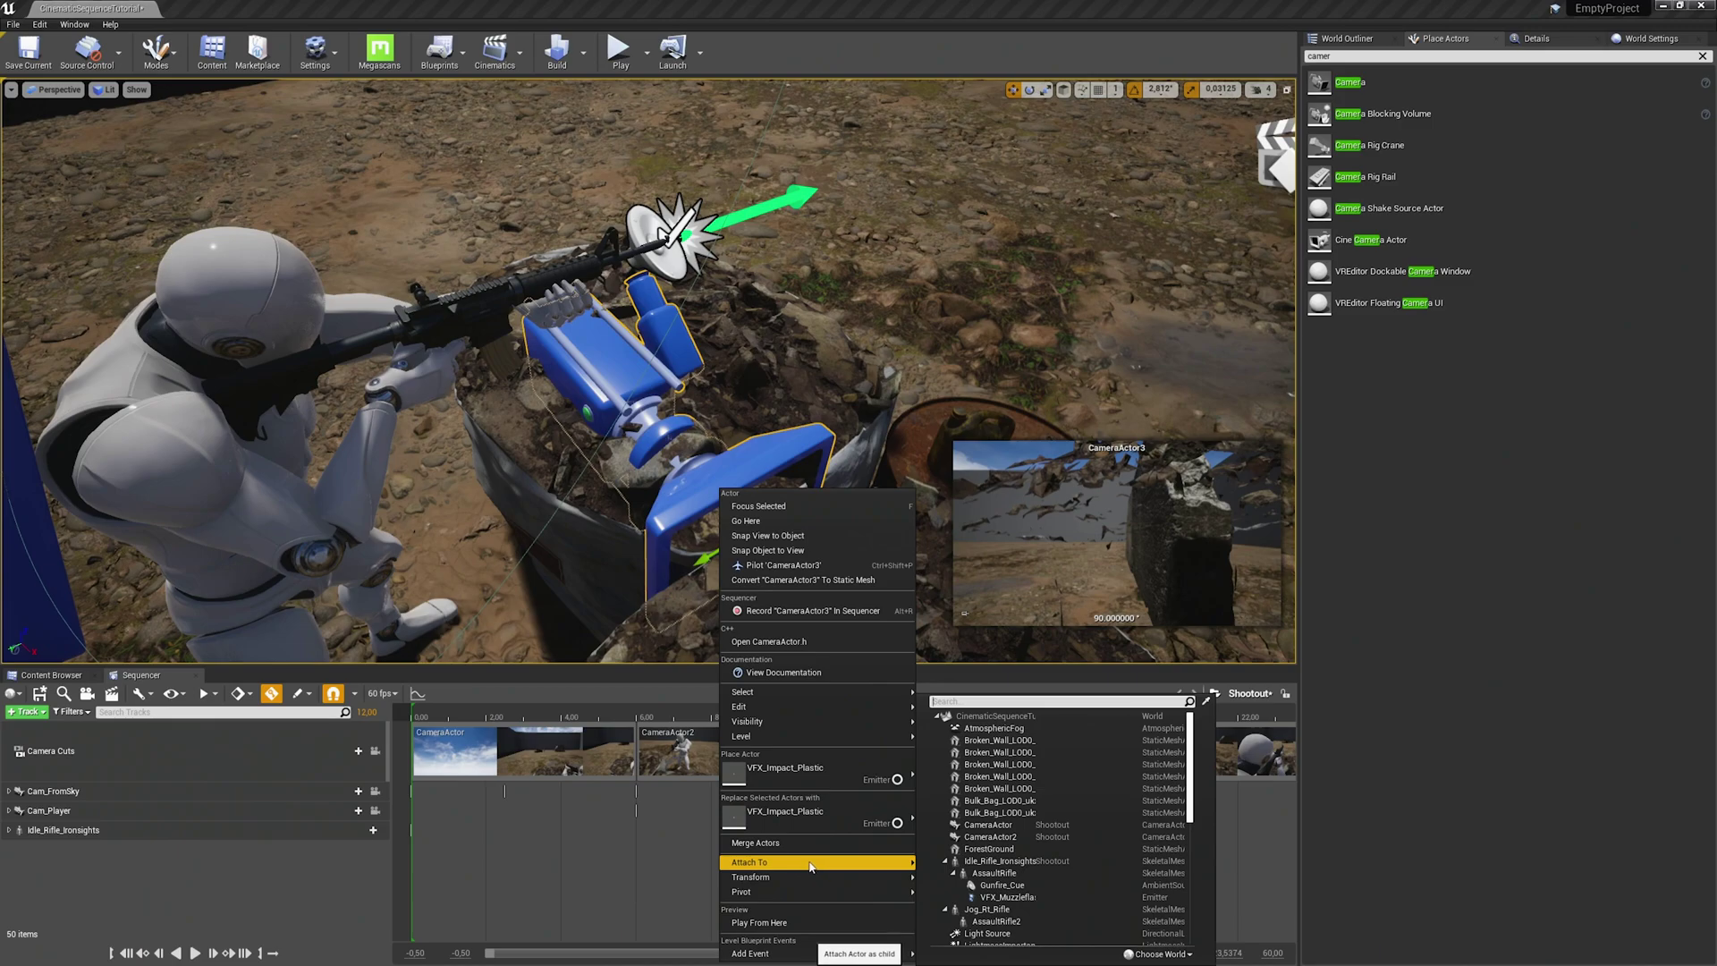
left_click(1208, 704)
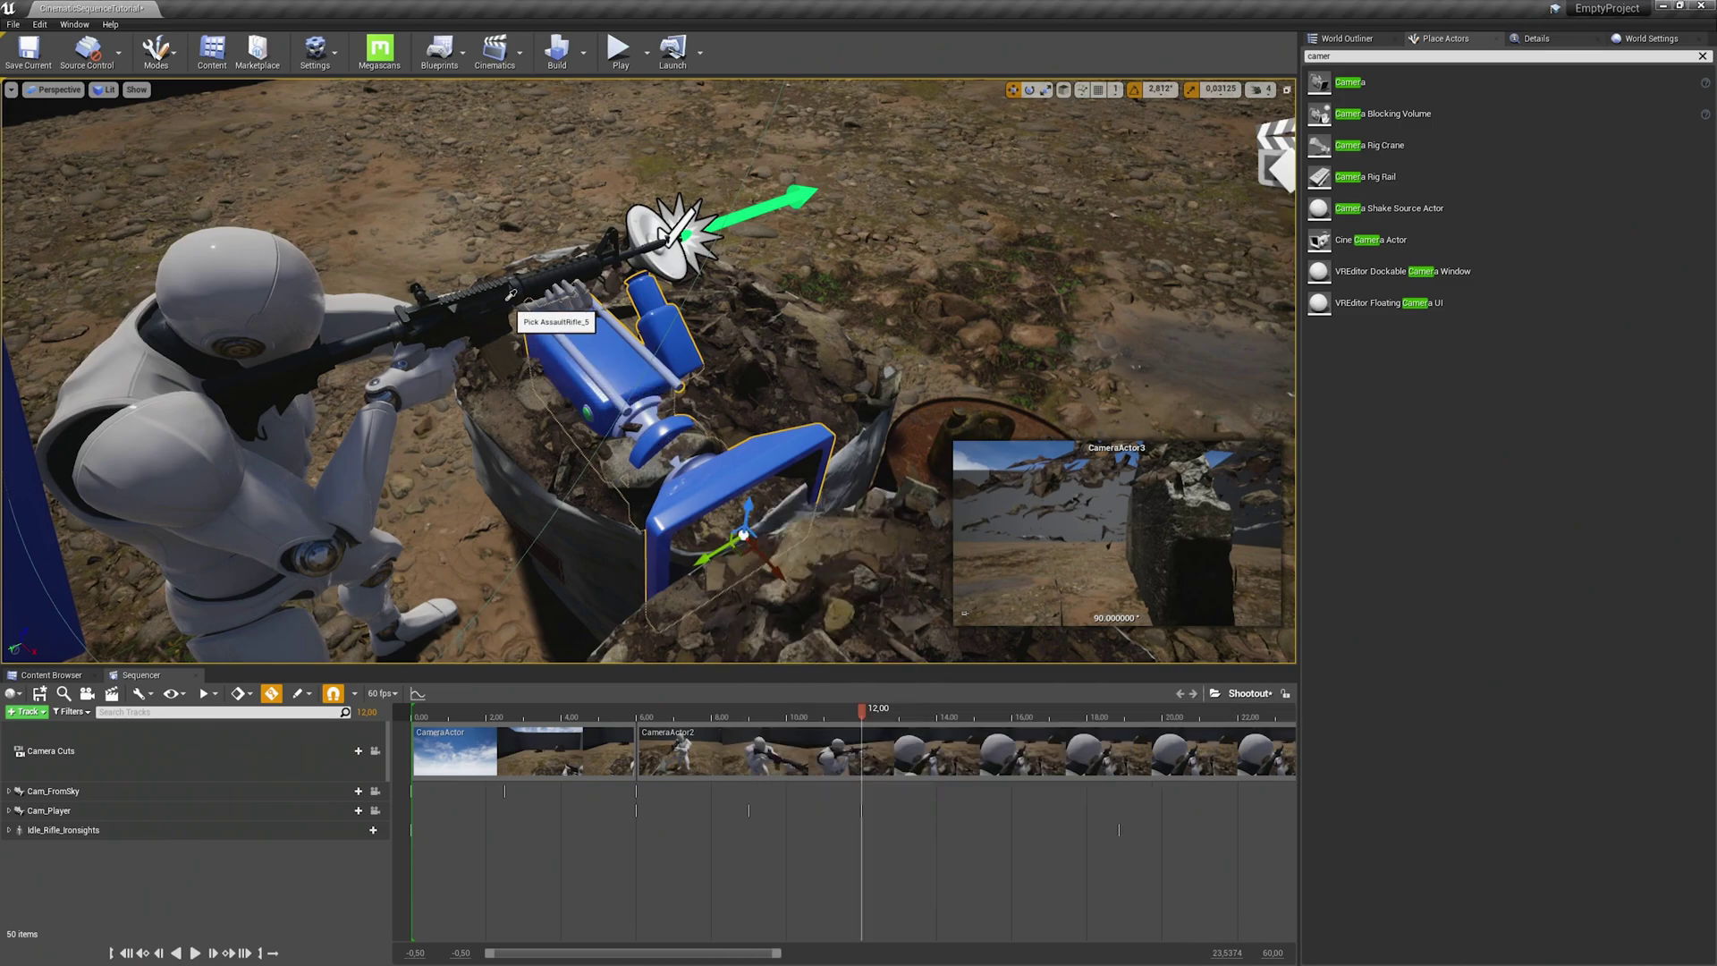
left_click(506, 305)
left_click(567, 338)
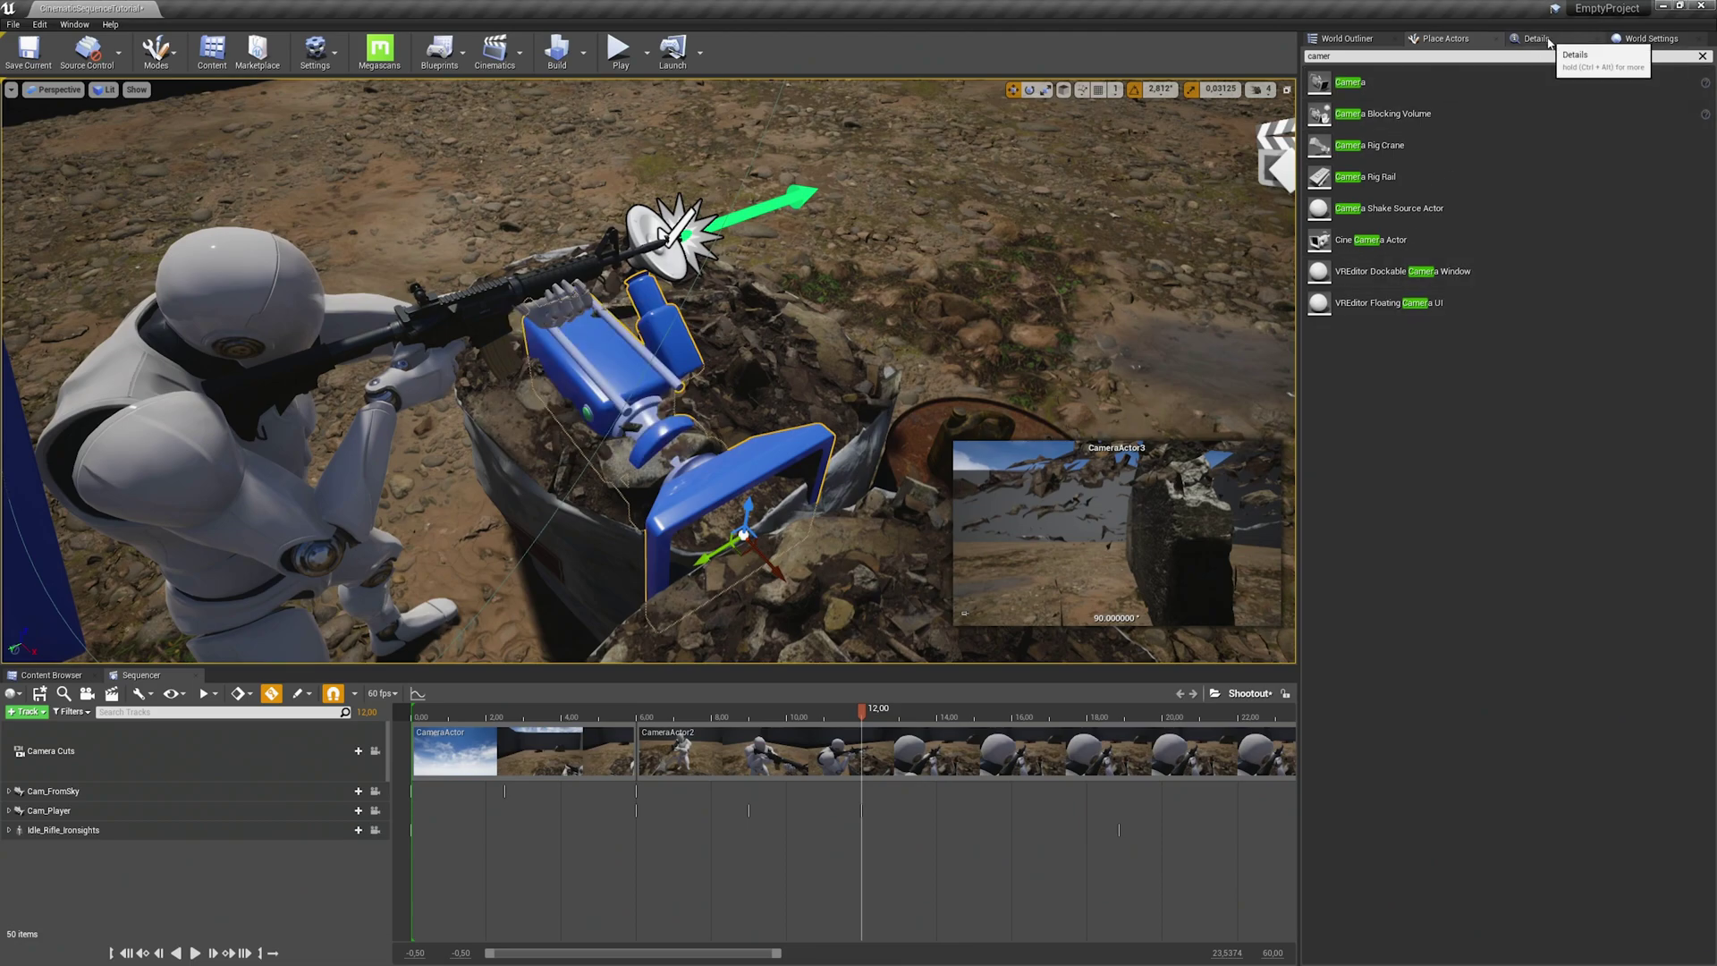
- Set the rotation of CameraActor3 to 0 on the X, Y and Z axes
left_click(1594, 46)
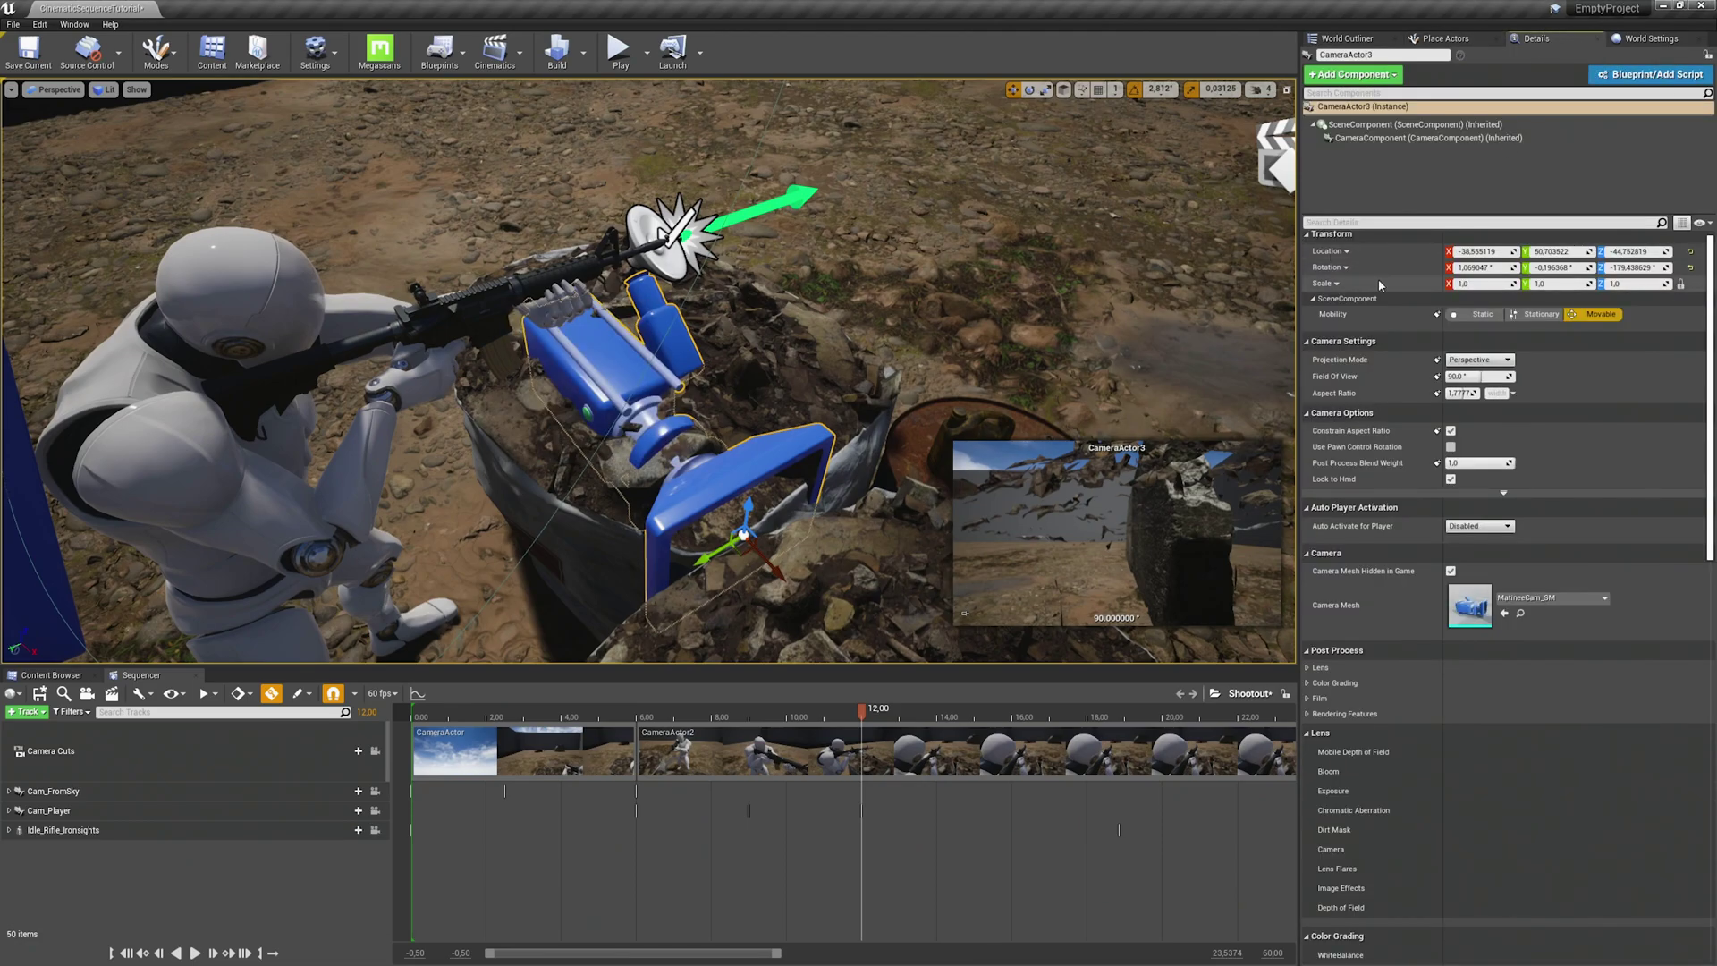
left_click(1491, 269)
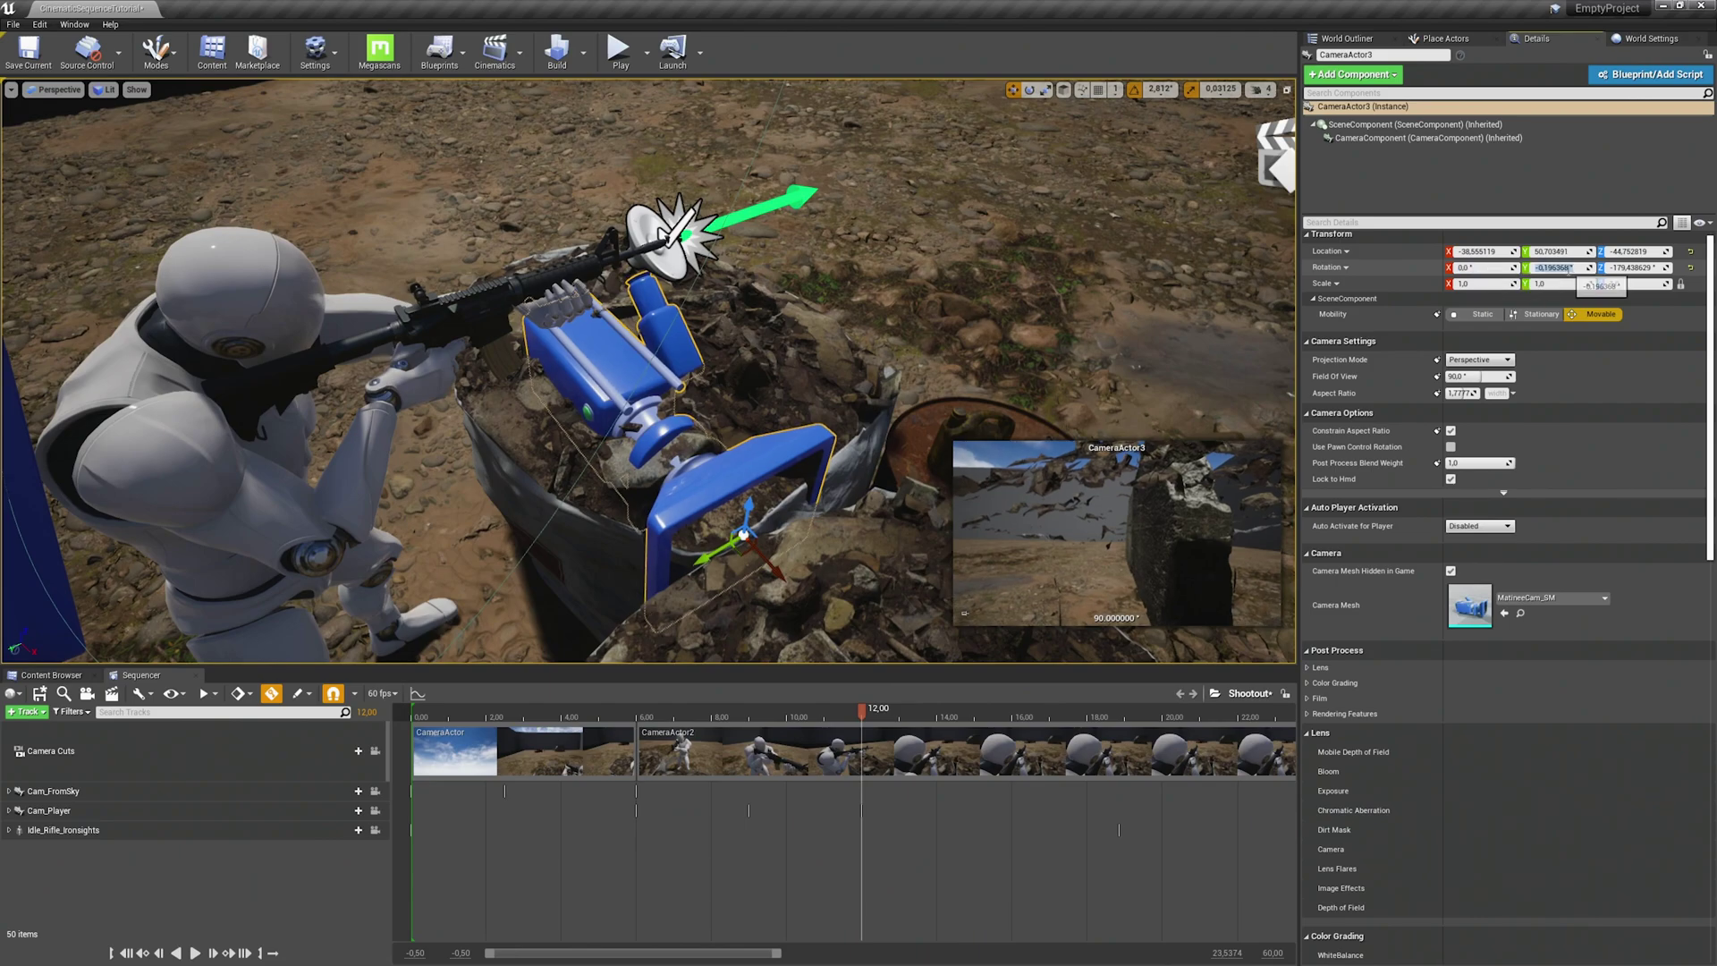
left_click(1568, 269)
type("0")
key("Return")
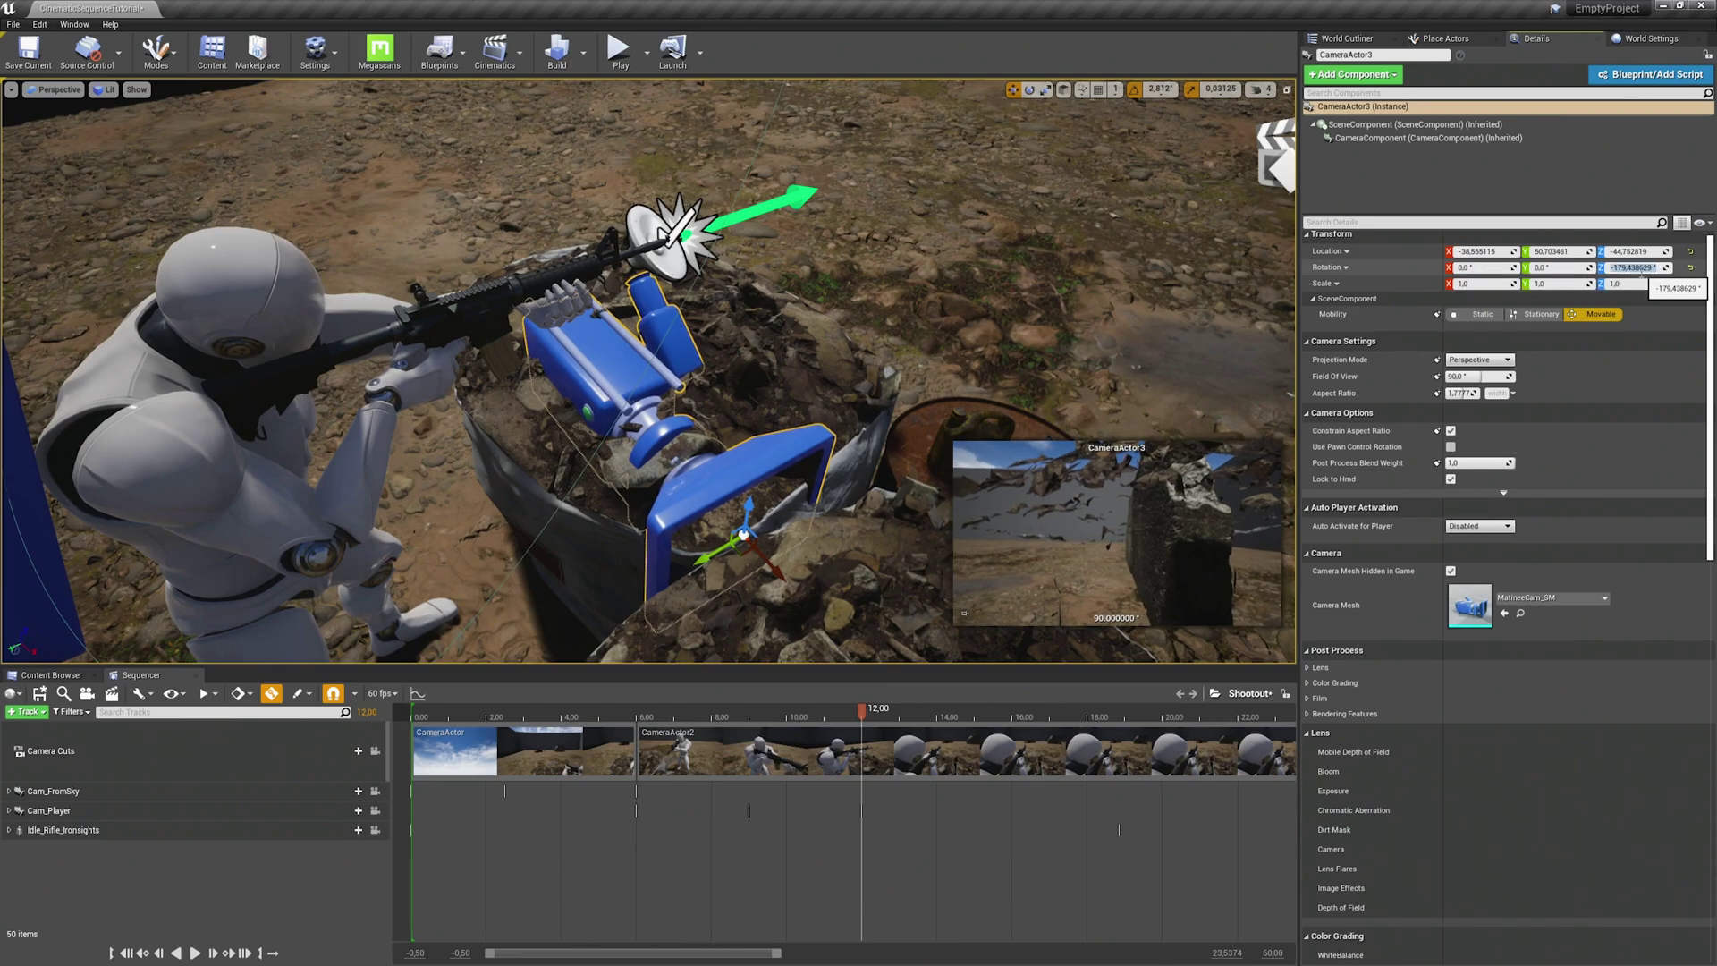
type("0")
key("Return")
- Set the location of CameraActor3 relative to the rifle to 0 on the X, Y and Z axes
right_click_drag(1056, 331, 1101, 371)
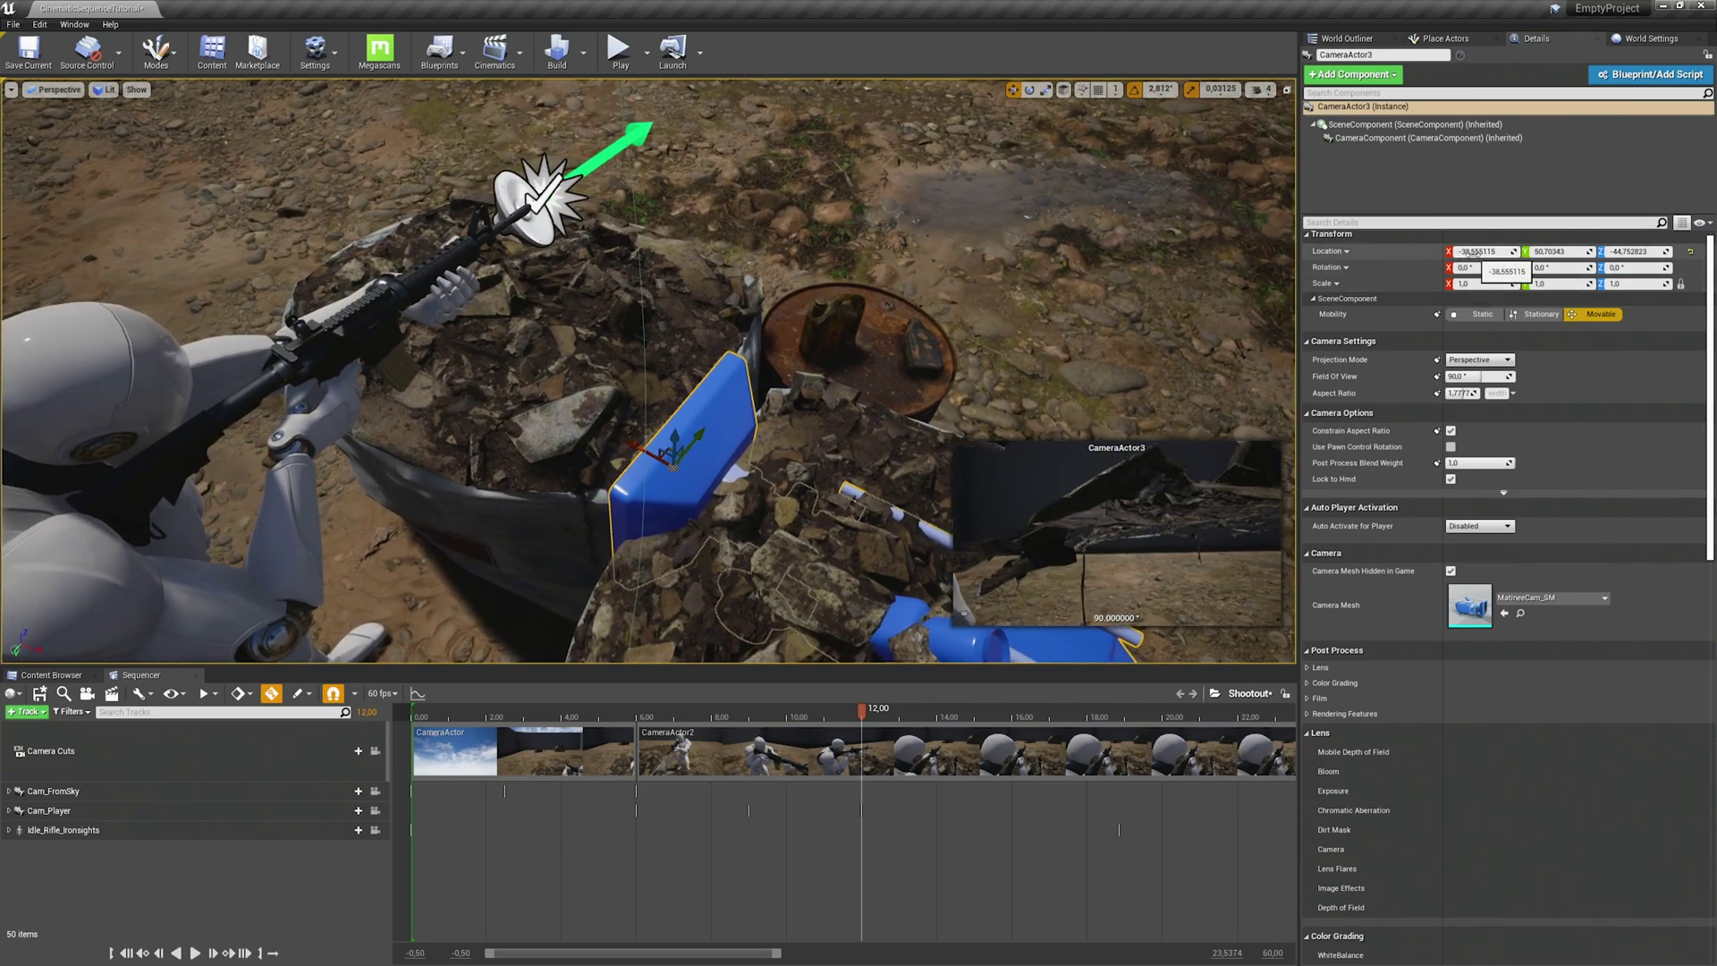
type("0")
key("Return")
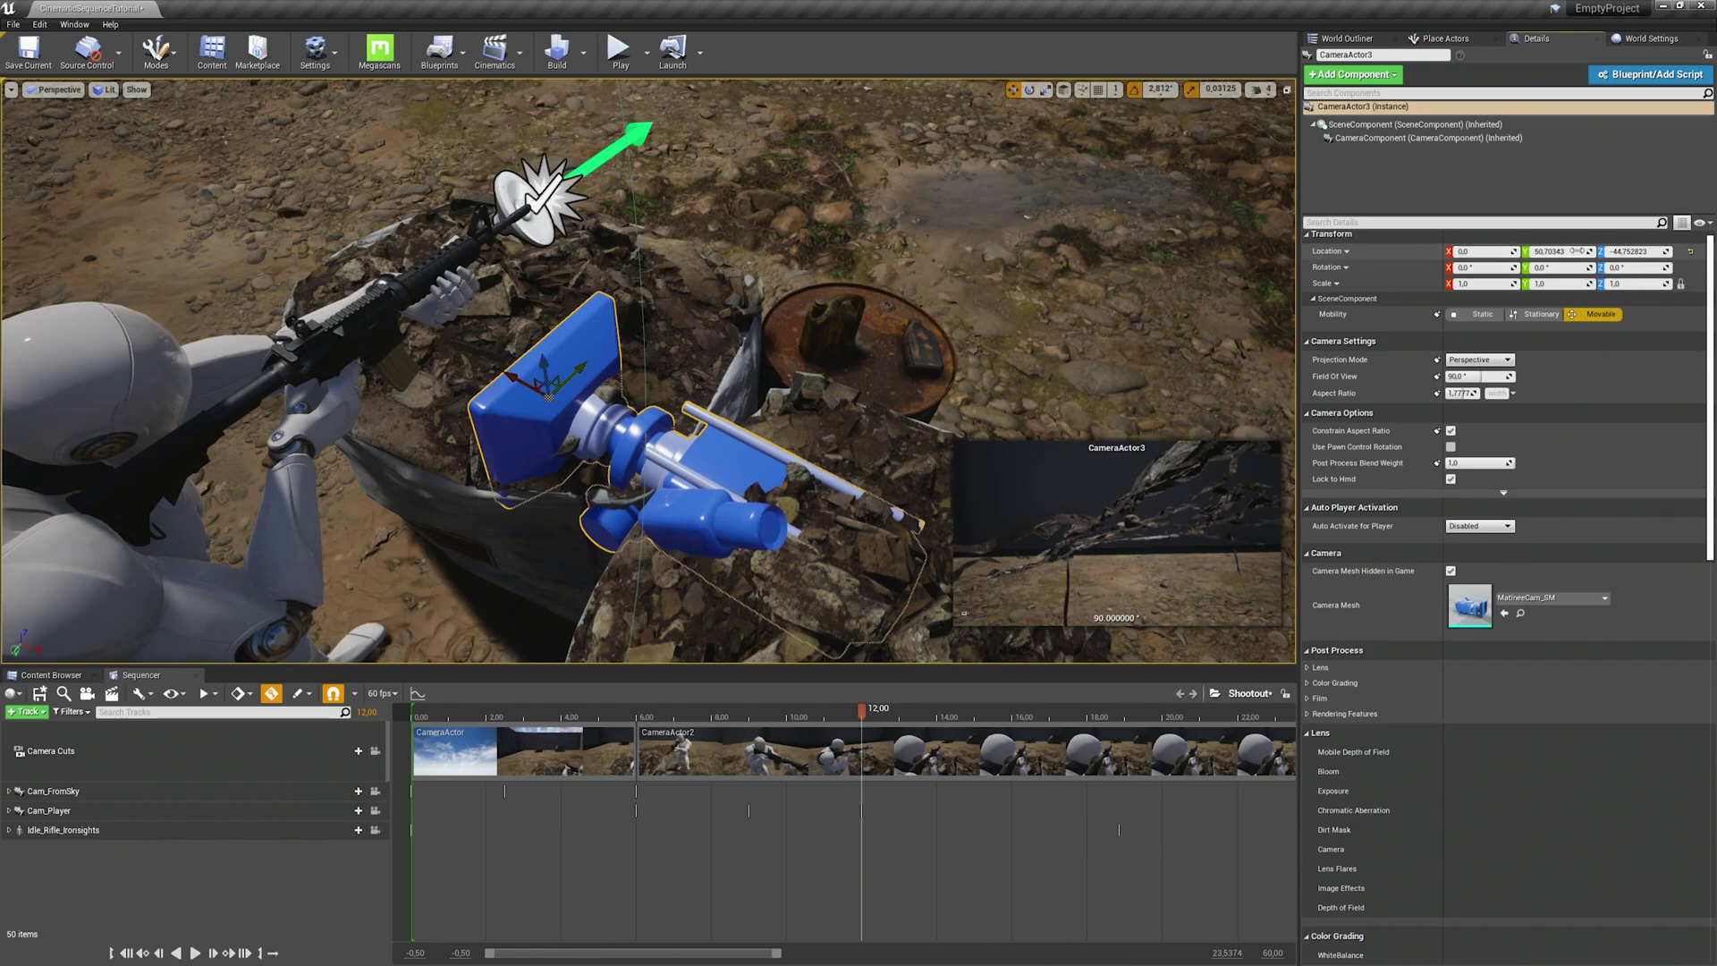
left_click(1579, 252)
type("0")
key("Return")
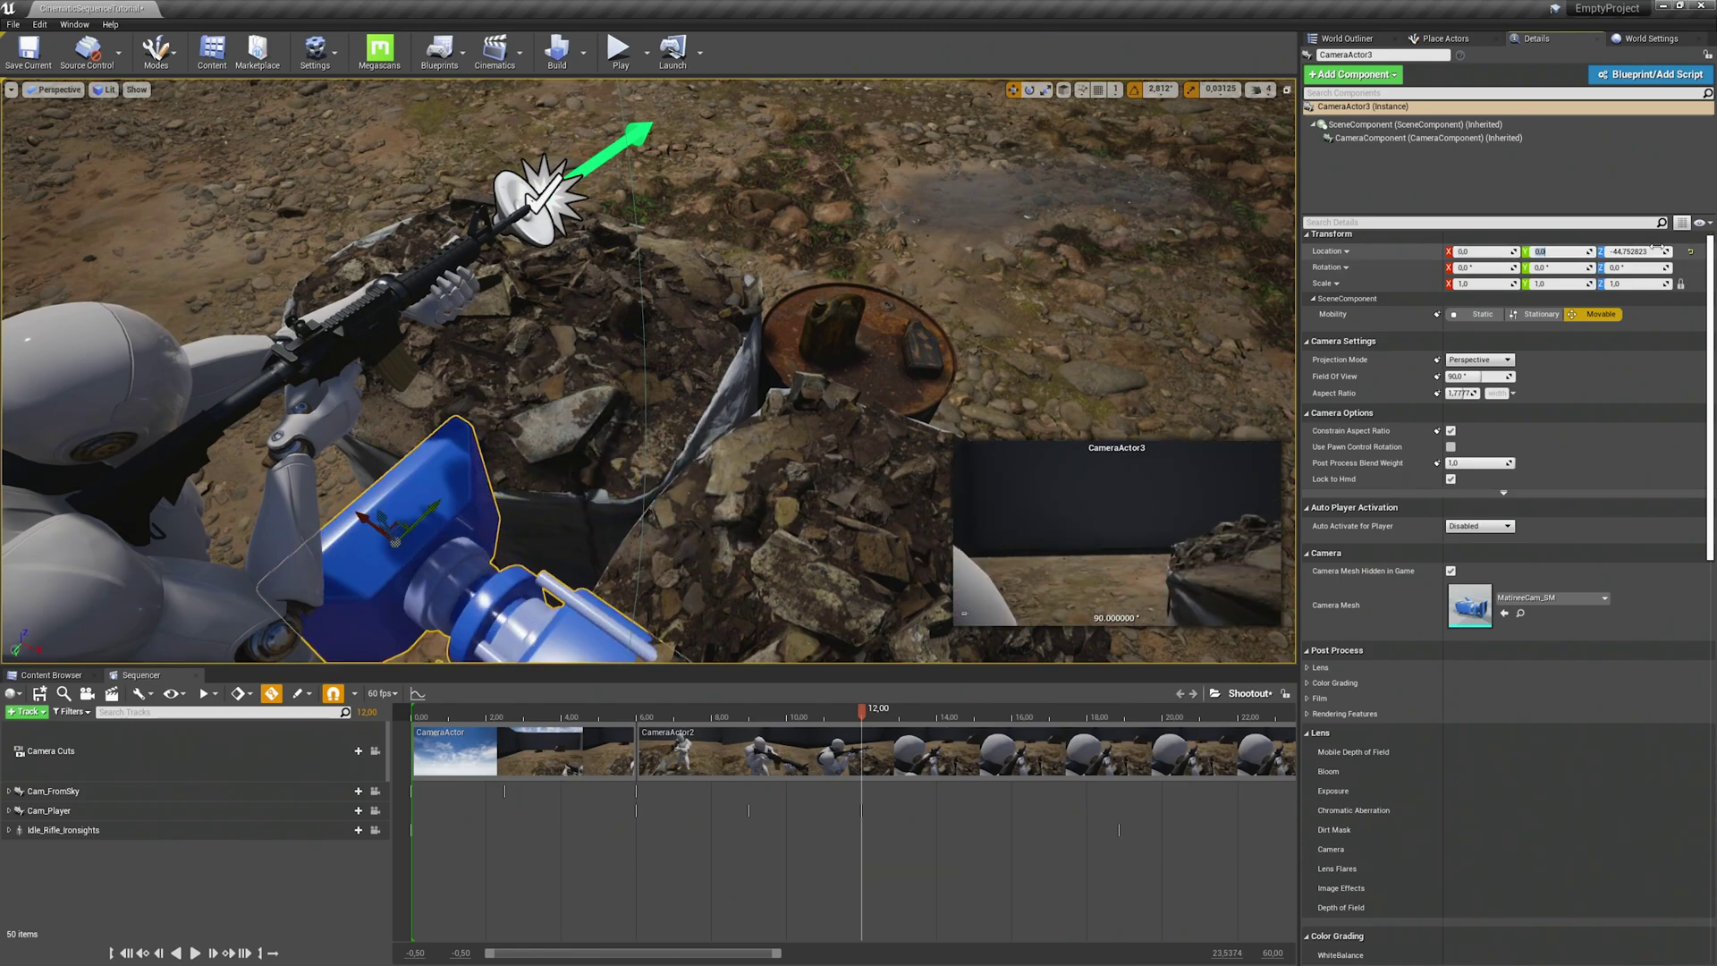
type("0")
key("Return")
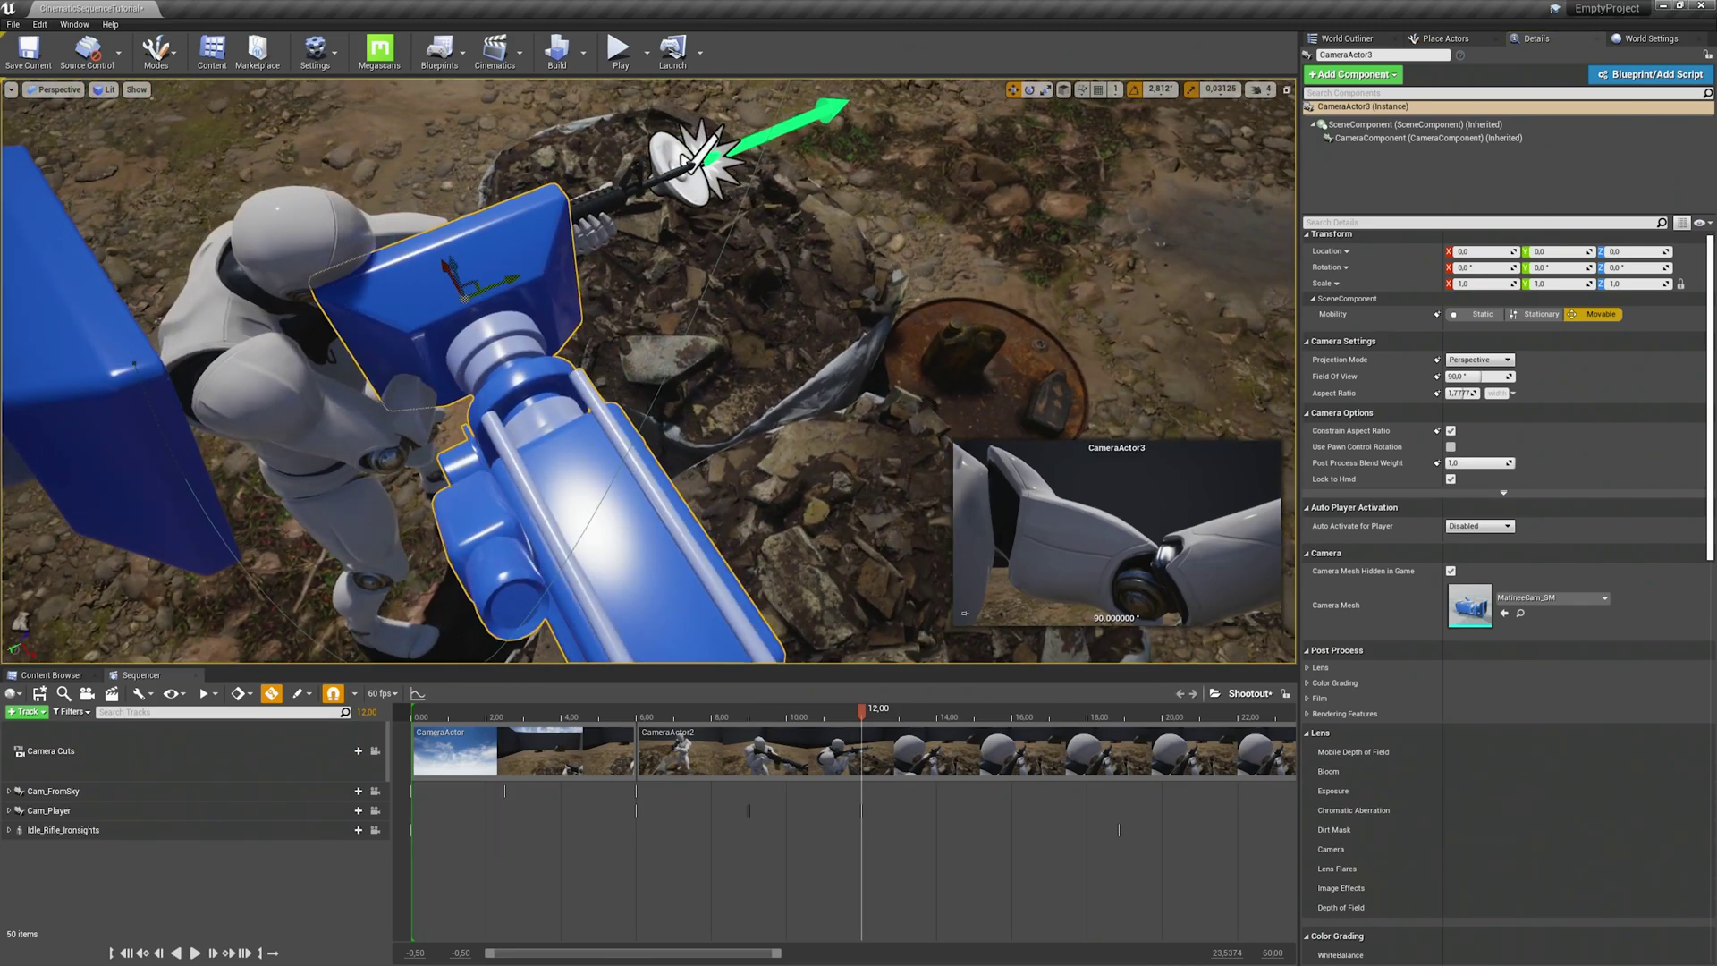
- Rotate CameraActor3 by 90° about its Z axis so it looks along the rifle barrel
right_click_drag(942, 337, 942, 338)
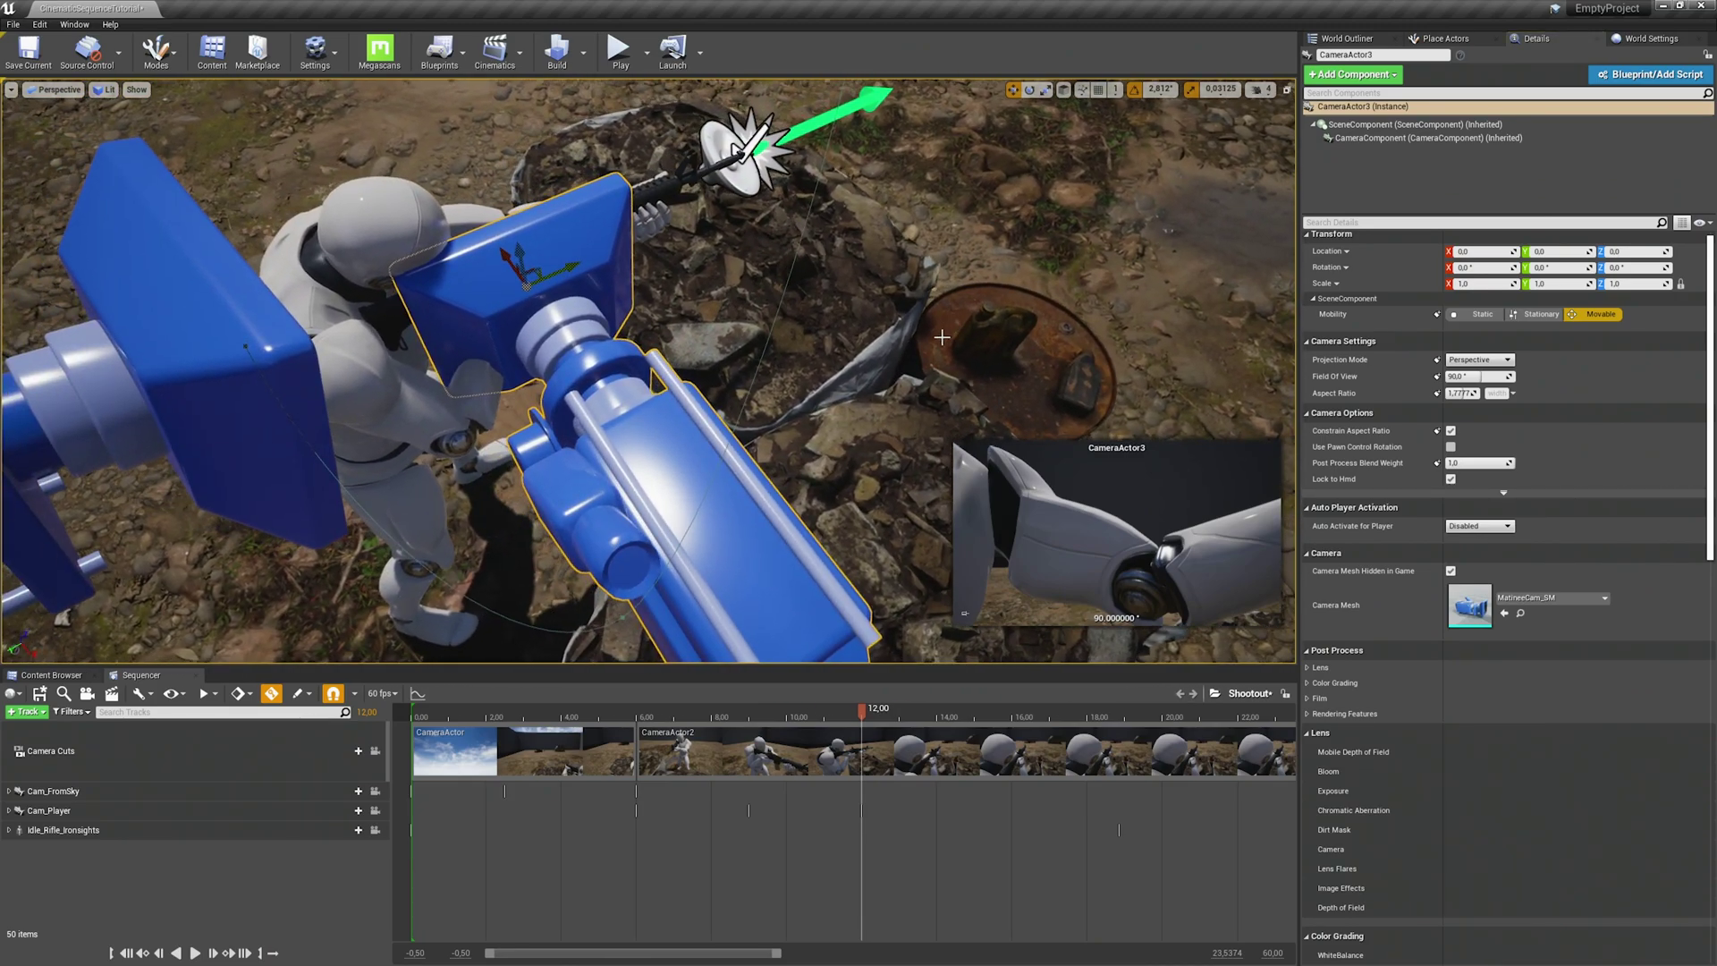
key("e")
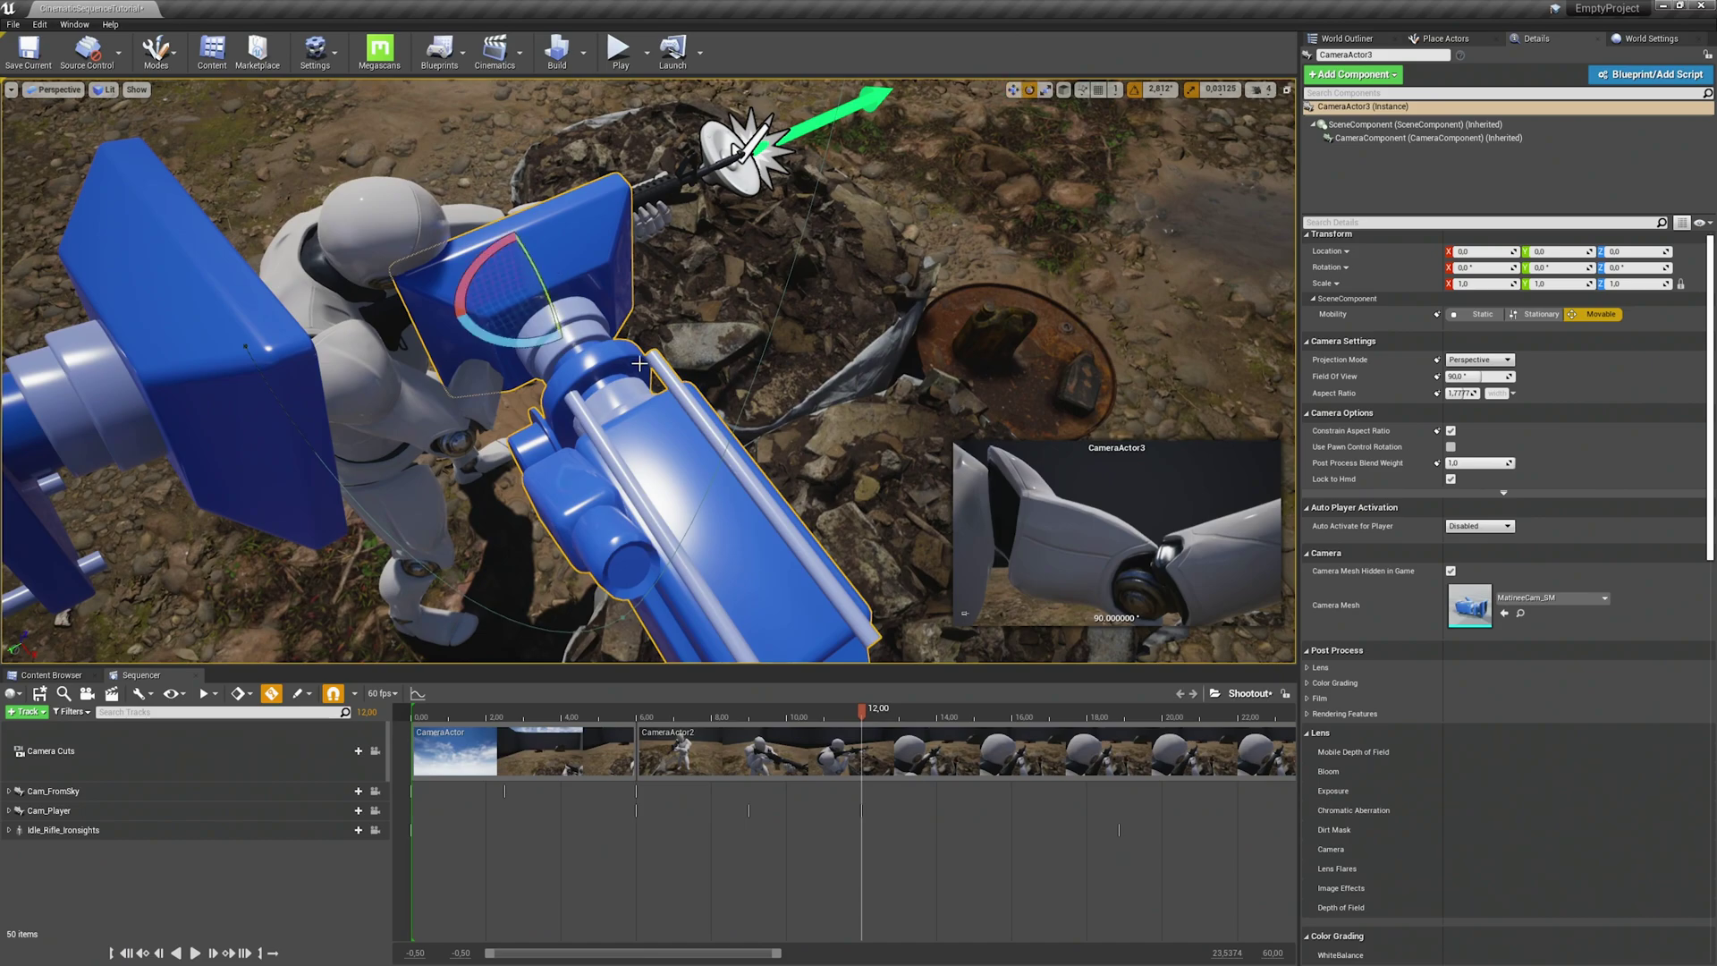
left_click_drag(549, 340, 463, 344)
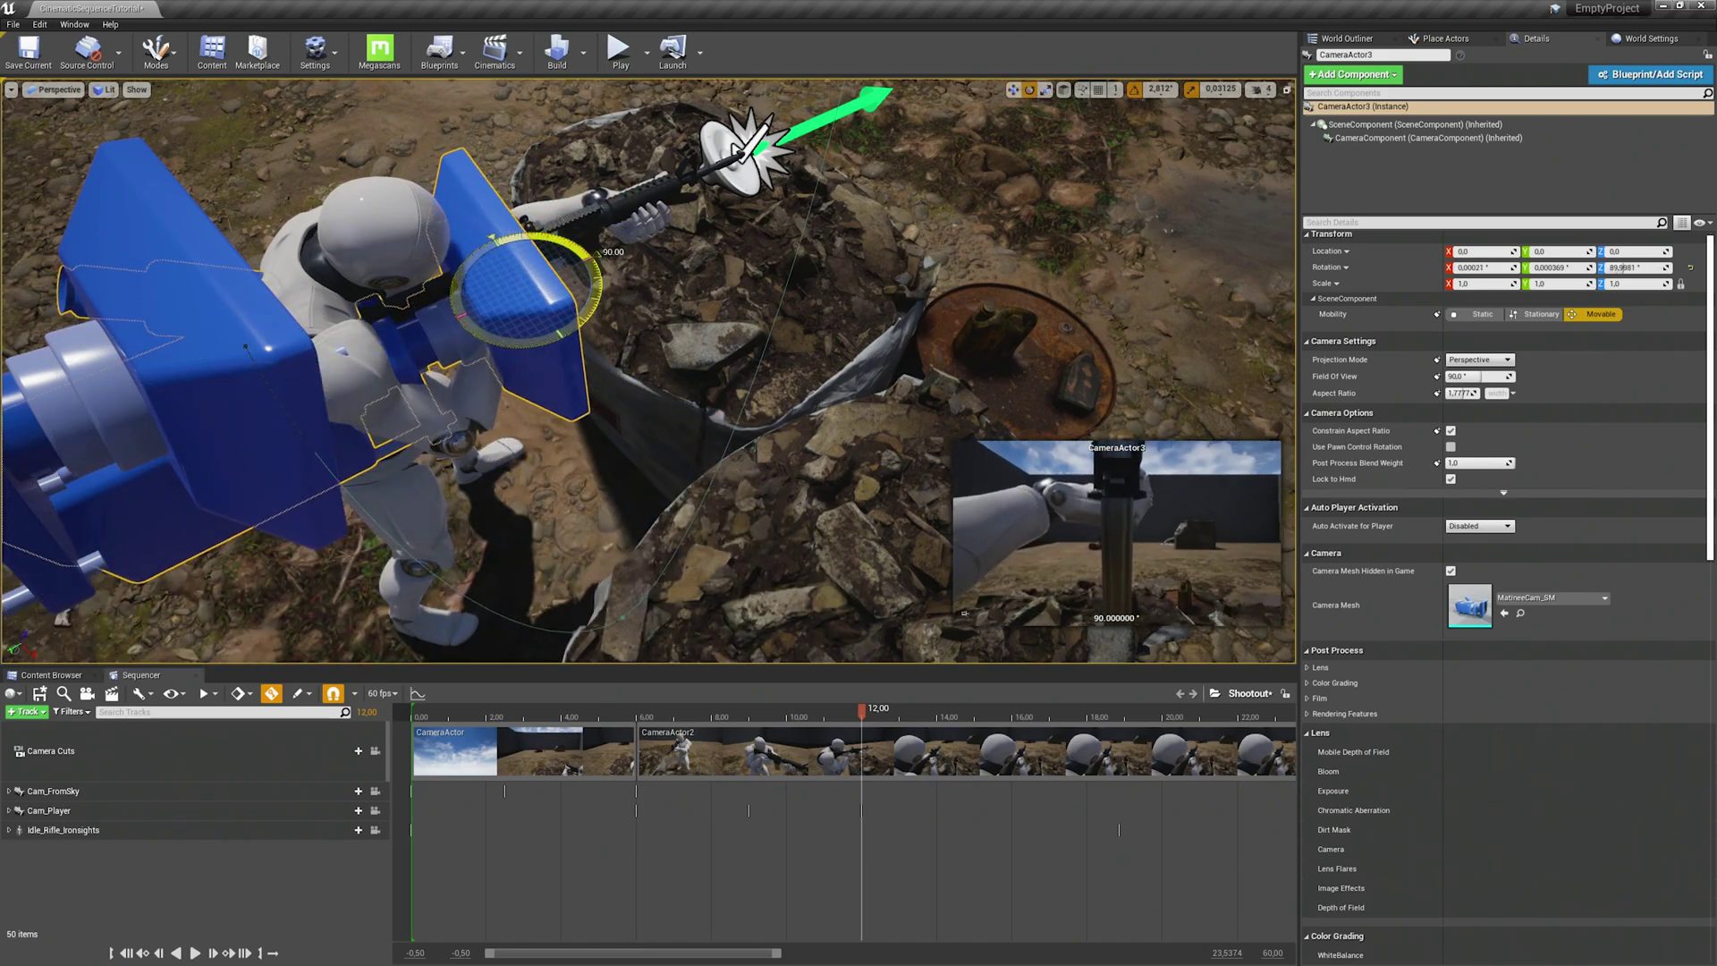
- Move CameraActor3 back beside the mannequin's shoulder, to a relative location of about -13.3, -34.4, 18.4
right_click_drag(579, 326, 486, 311)
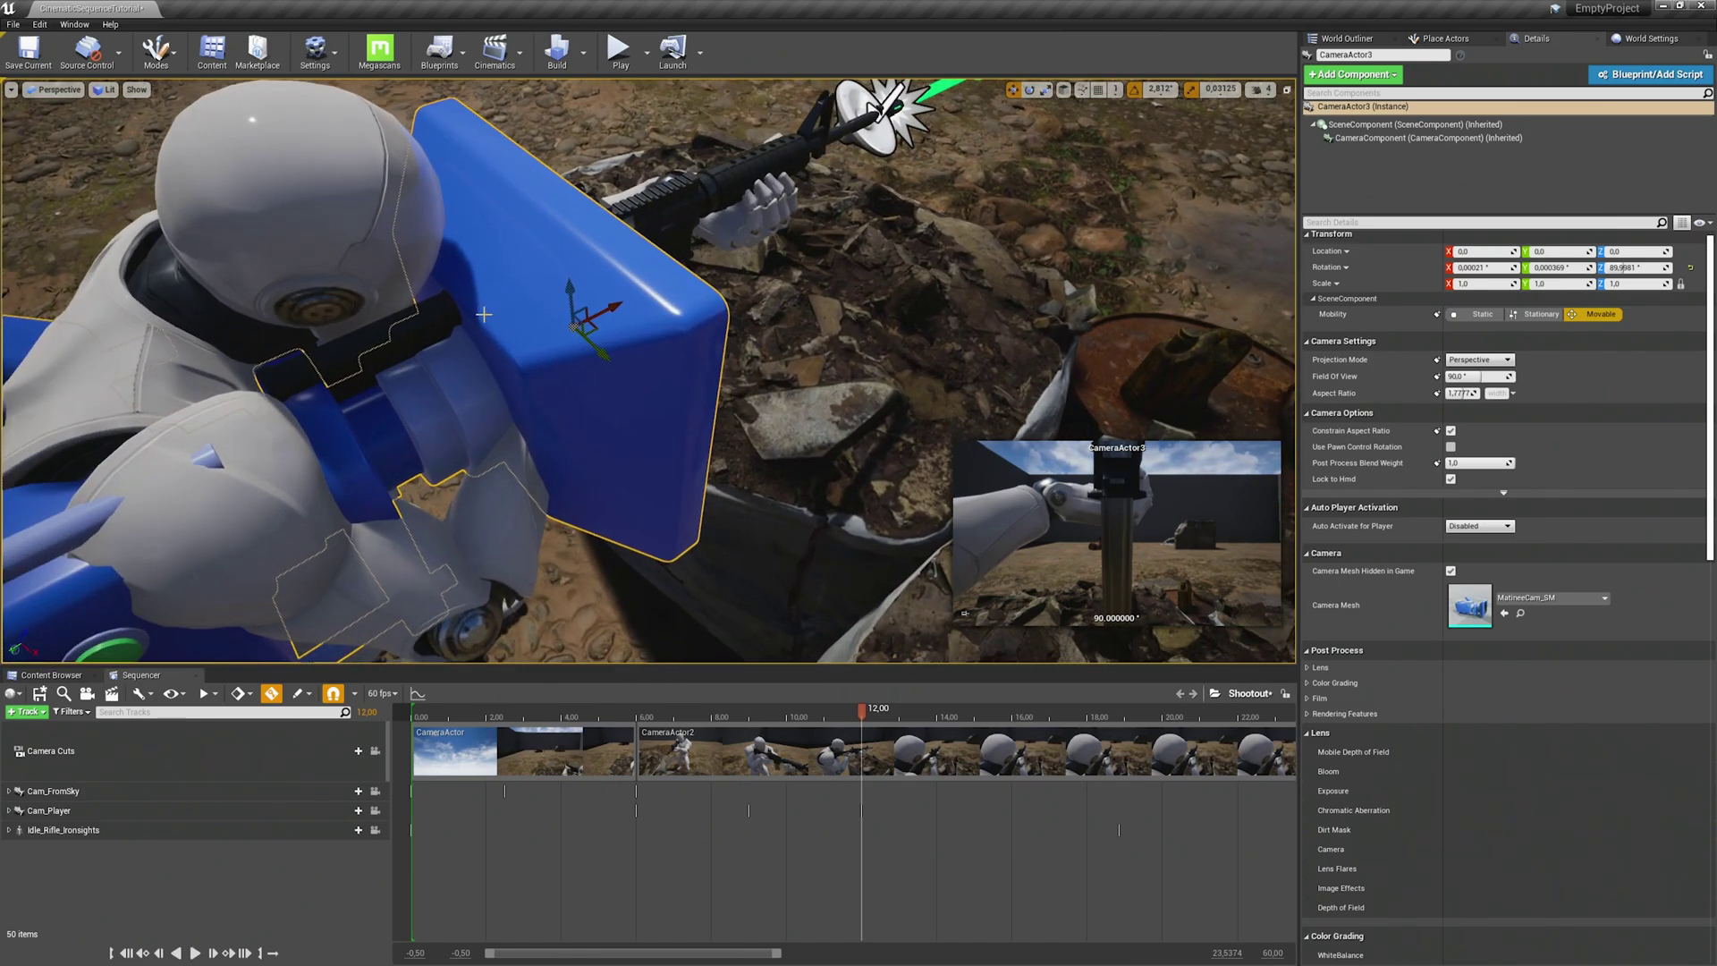
left_click_drag(583, 326, 664, 252)
mouse_move(664, 252)
right_mouse_down()
mouse_move(706, 214)
mouse_move(637, 284)
mouse_move(651, 288)
mouse_move(635, 285)
mouse_move(657, 272)
right_mouse_up()
left_click_drag(557, 254, 278, 270)
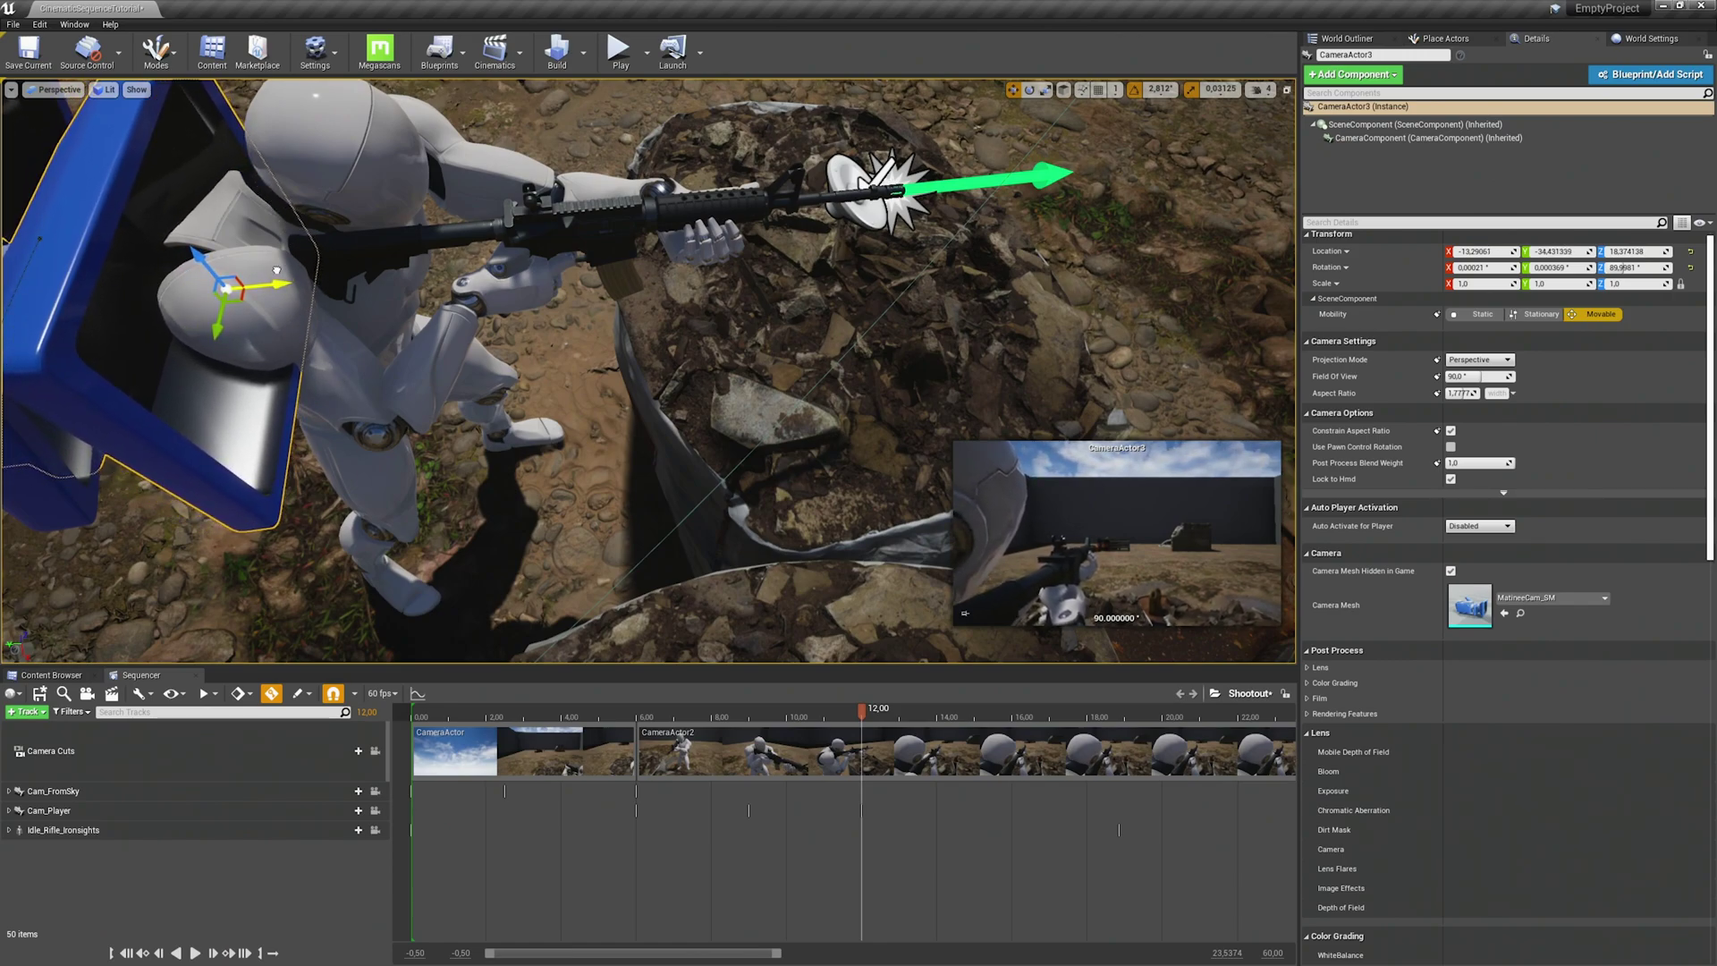
mouse_move(760, 389)
right_mouse_down()
mouse_move(756, 369)
mouse_move(766, 394)
right_mouse_up()
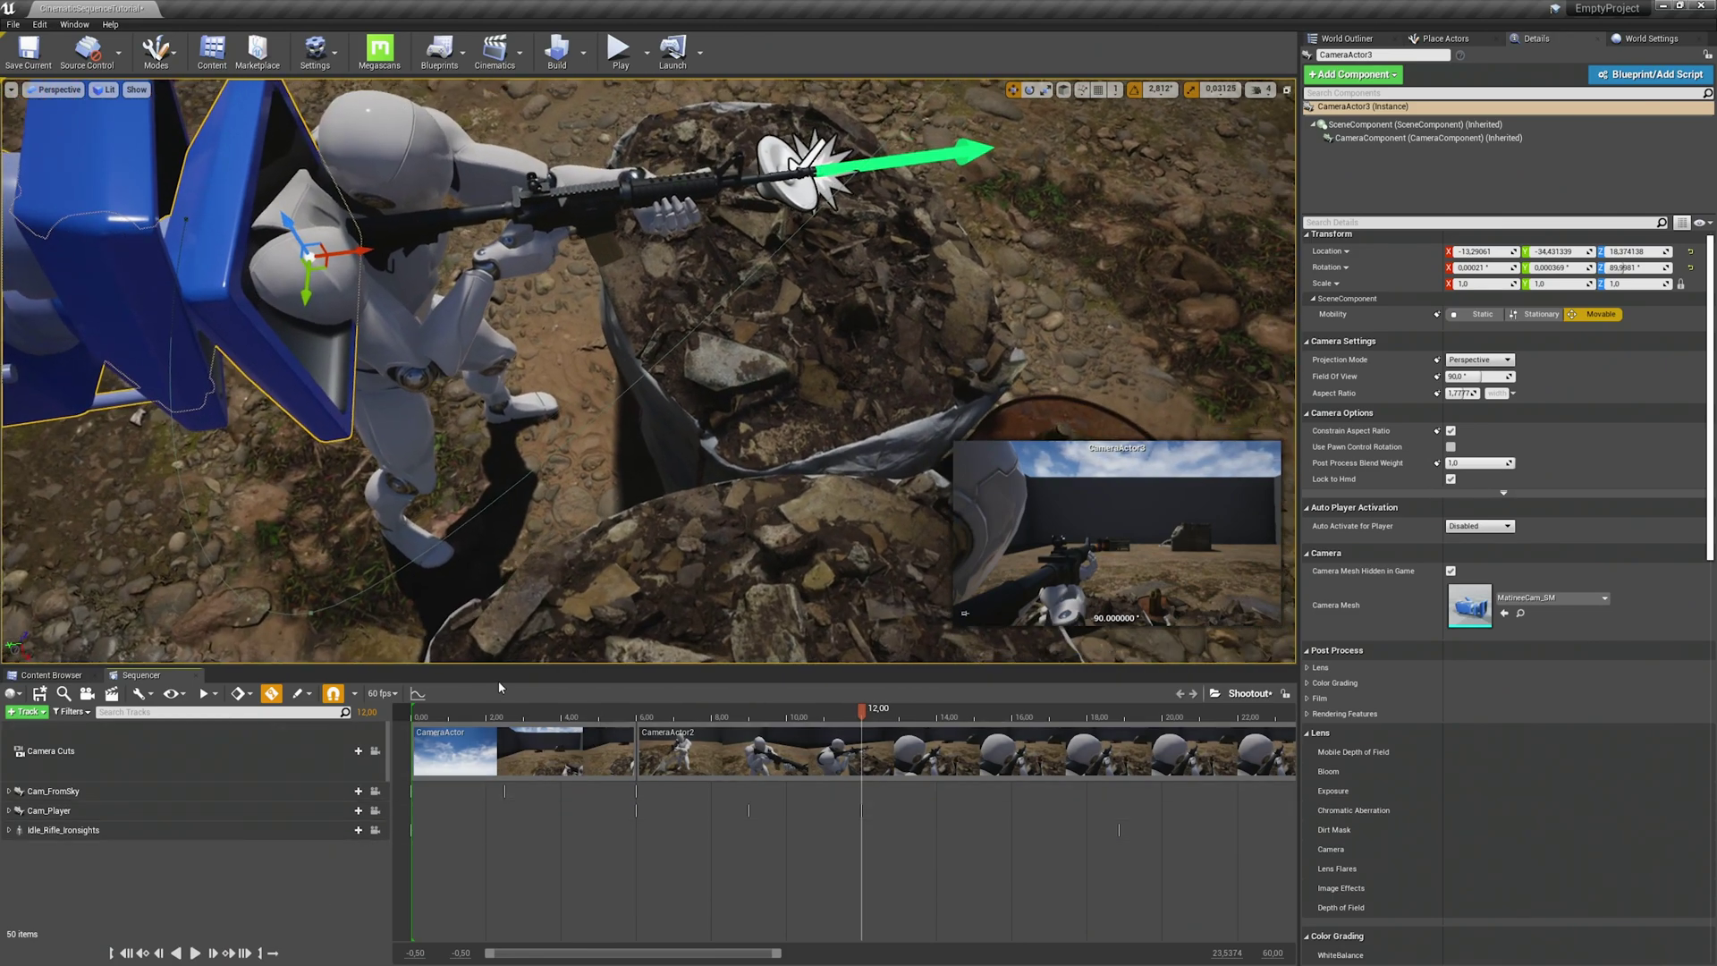
- Deselect the camera and scrub the sequence between about 0.33 and 6.00 to check how it follows the rifle
left_click(281, 892)
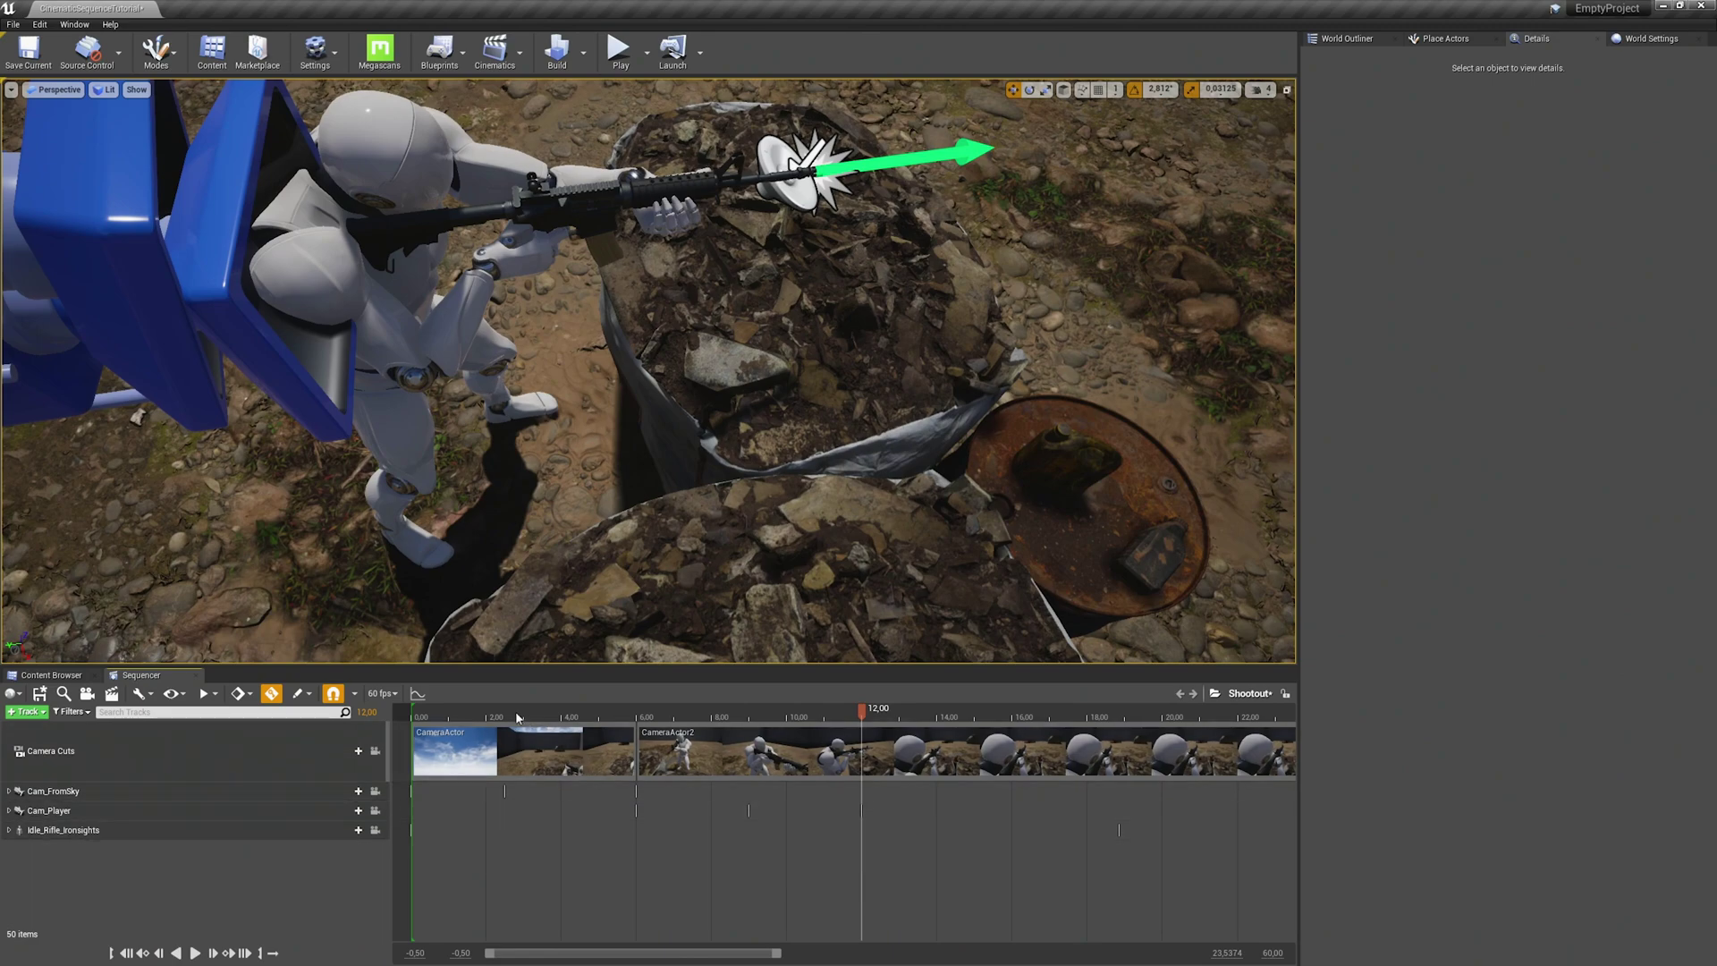
left_click_drag(553, 715, 424, 706)
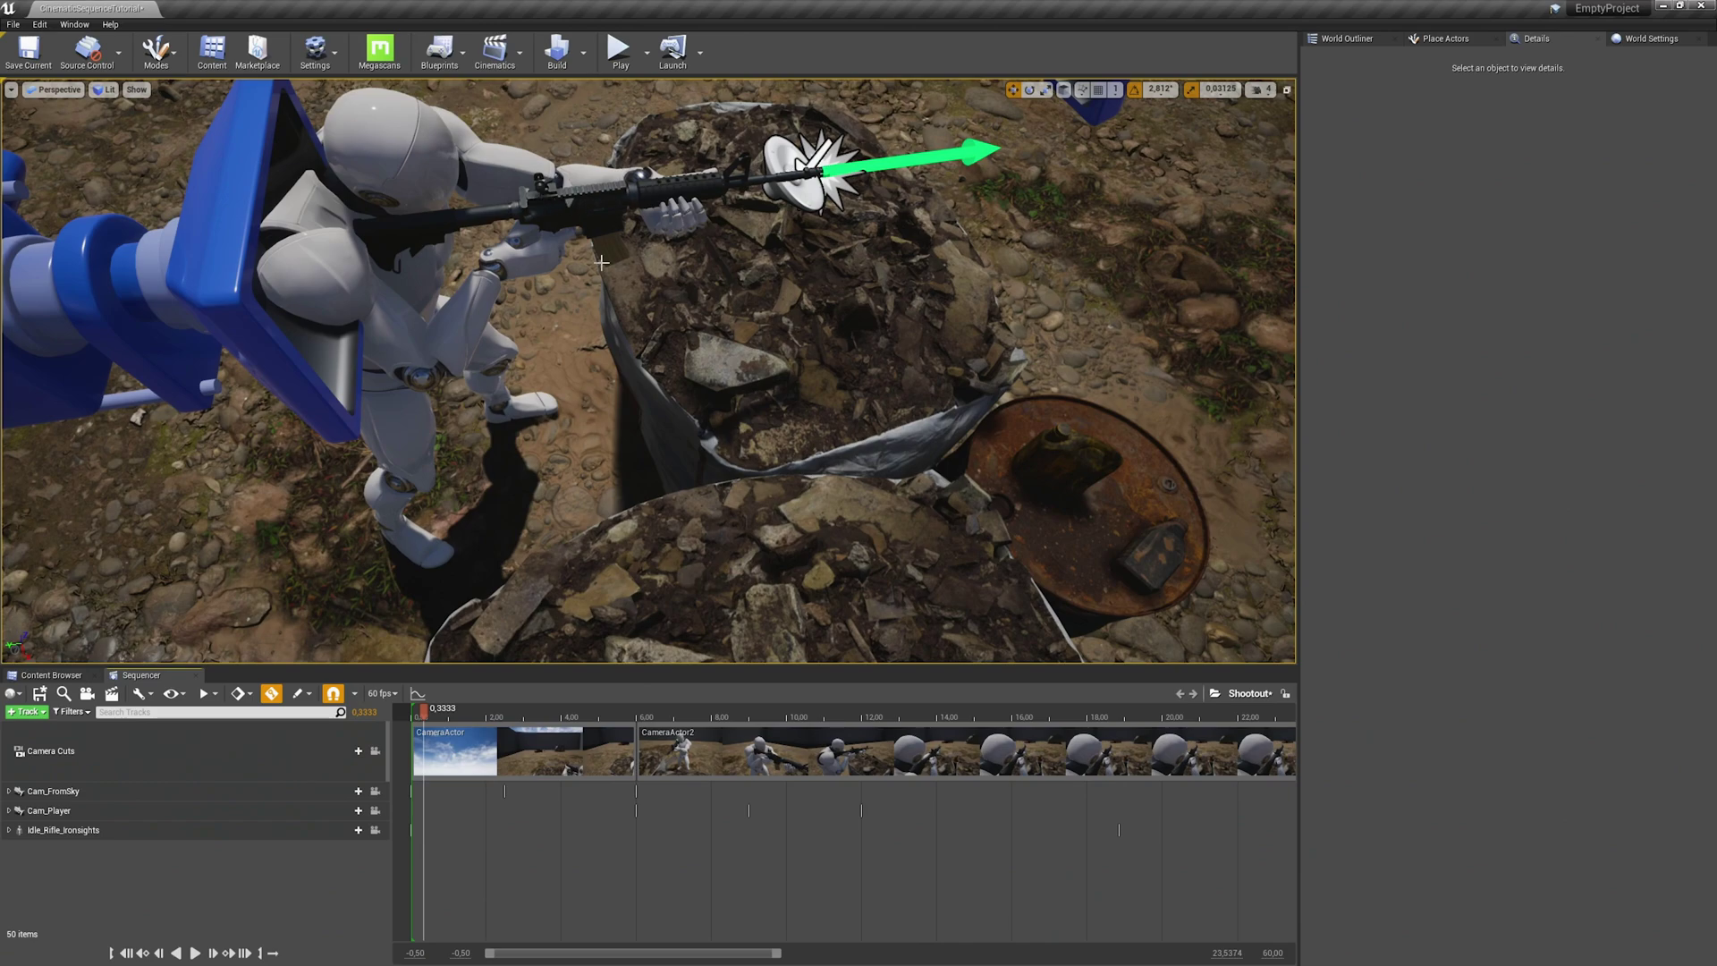
left_click_drag(426, 715, 639, 711)
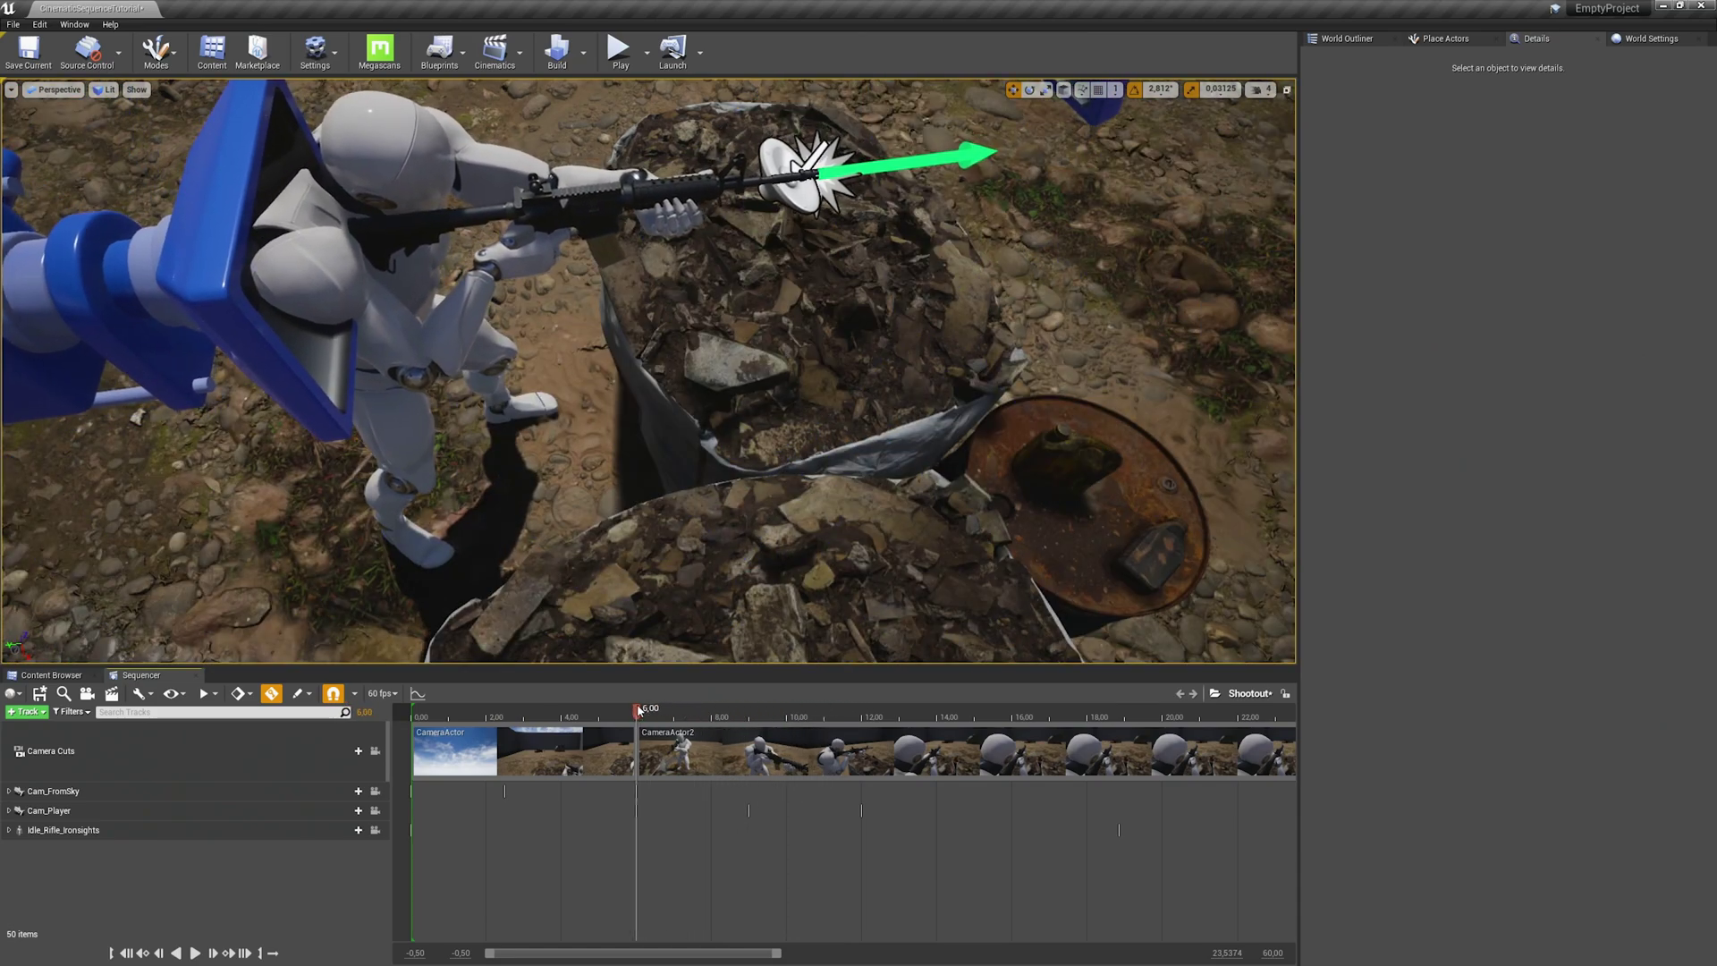
- Add the rifle-mounted CameraActor3 to the sequence and collapse its track
left_click(189, 251)
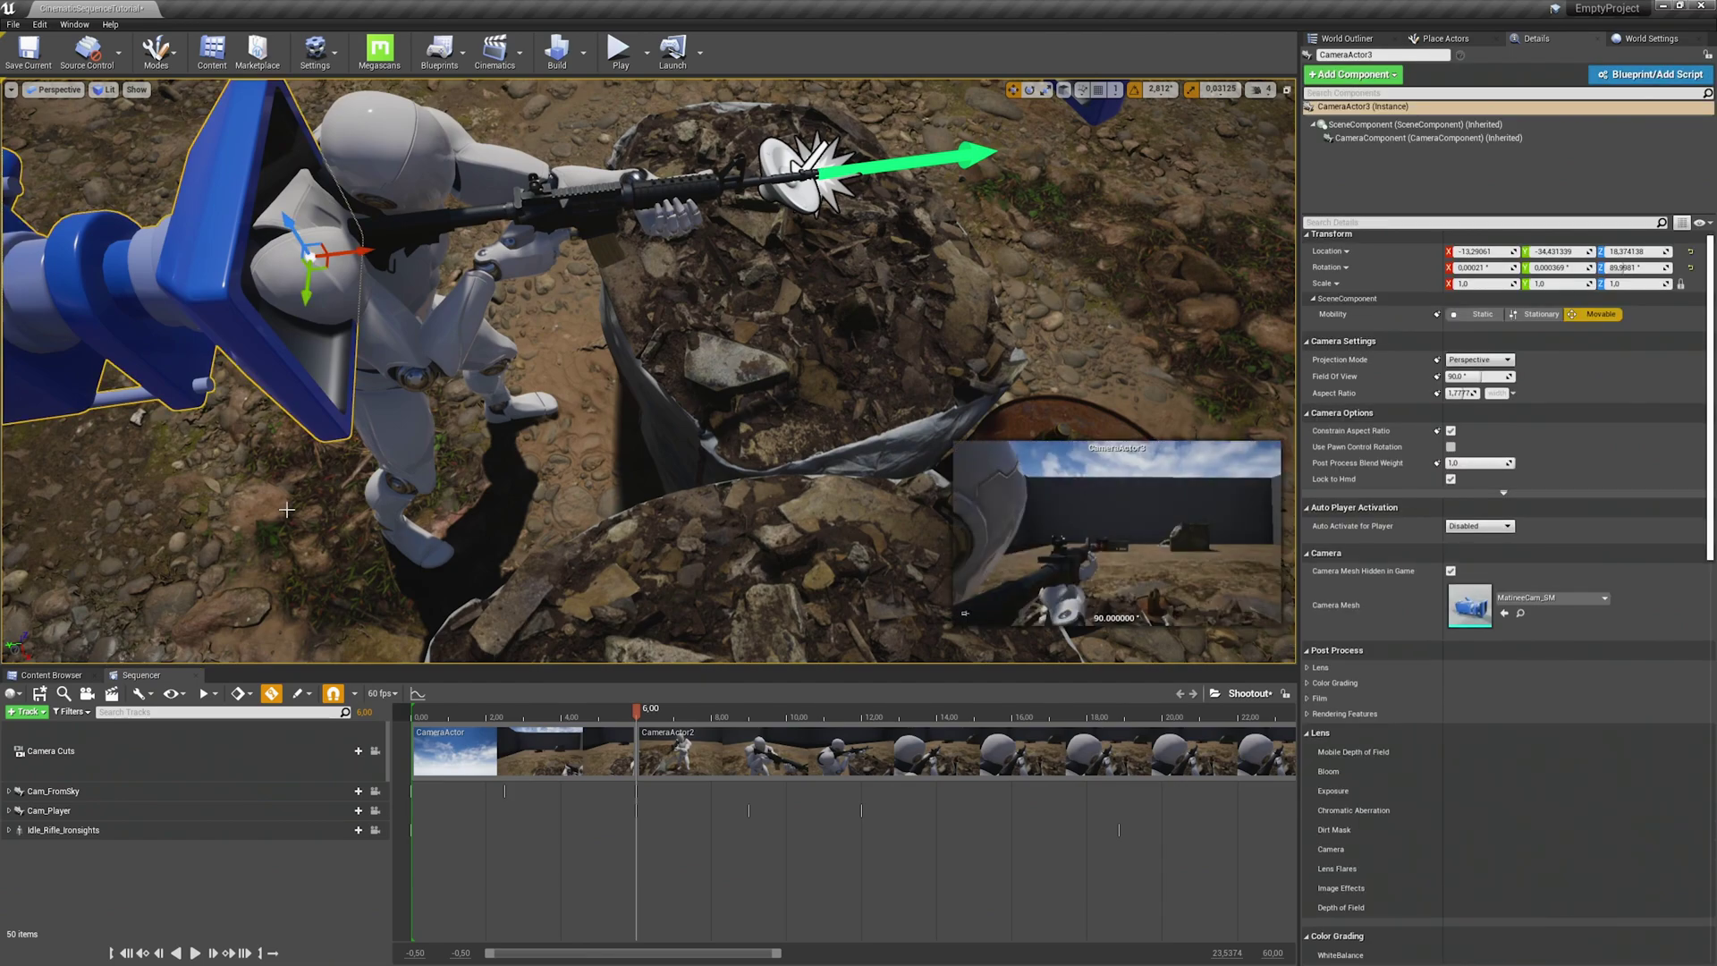
right_click(236, 875)
mouse_move(358, 666)
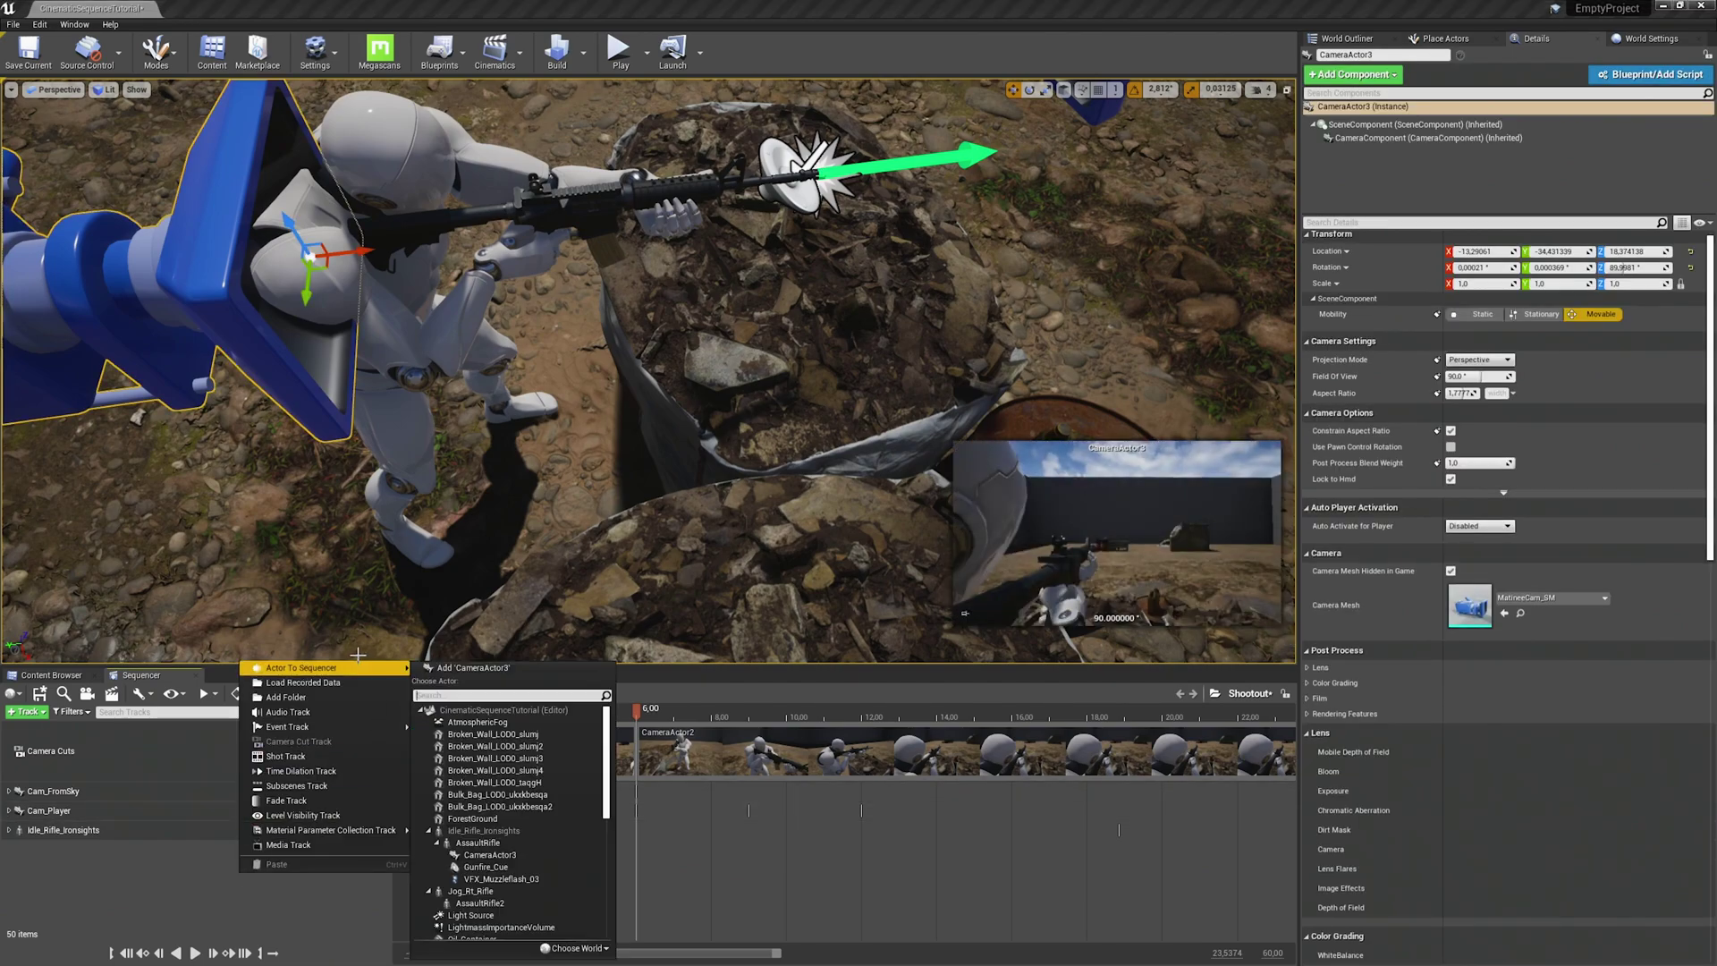
left_click(472, 668)
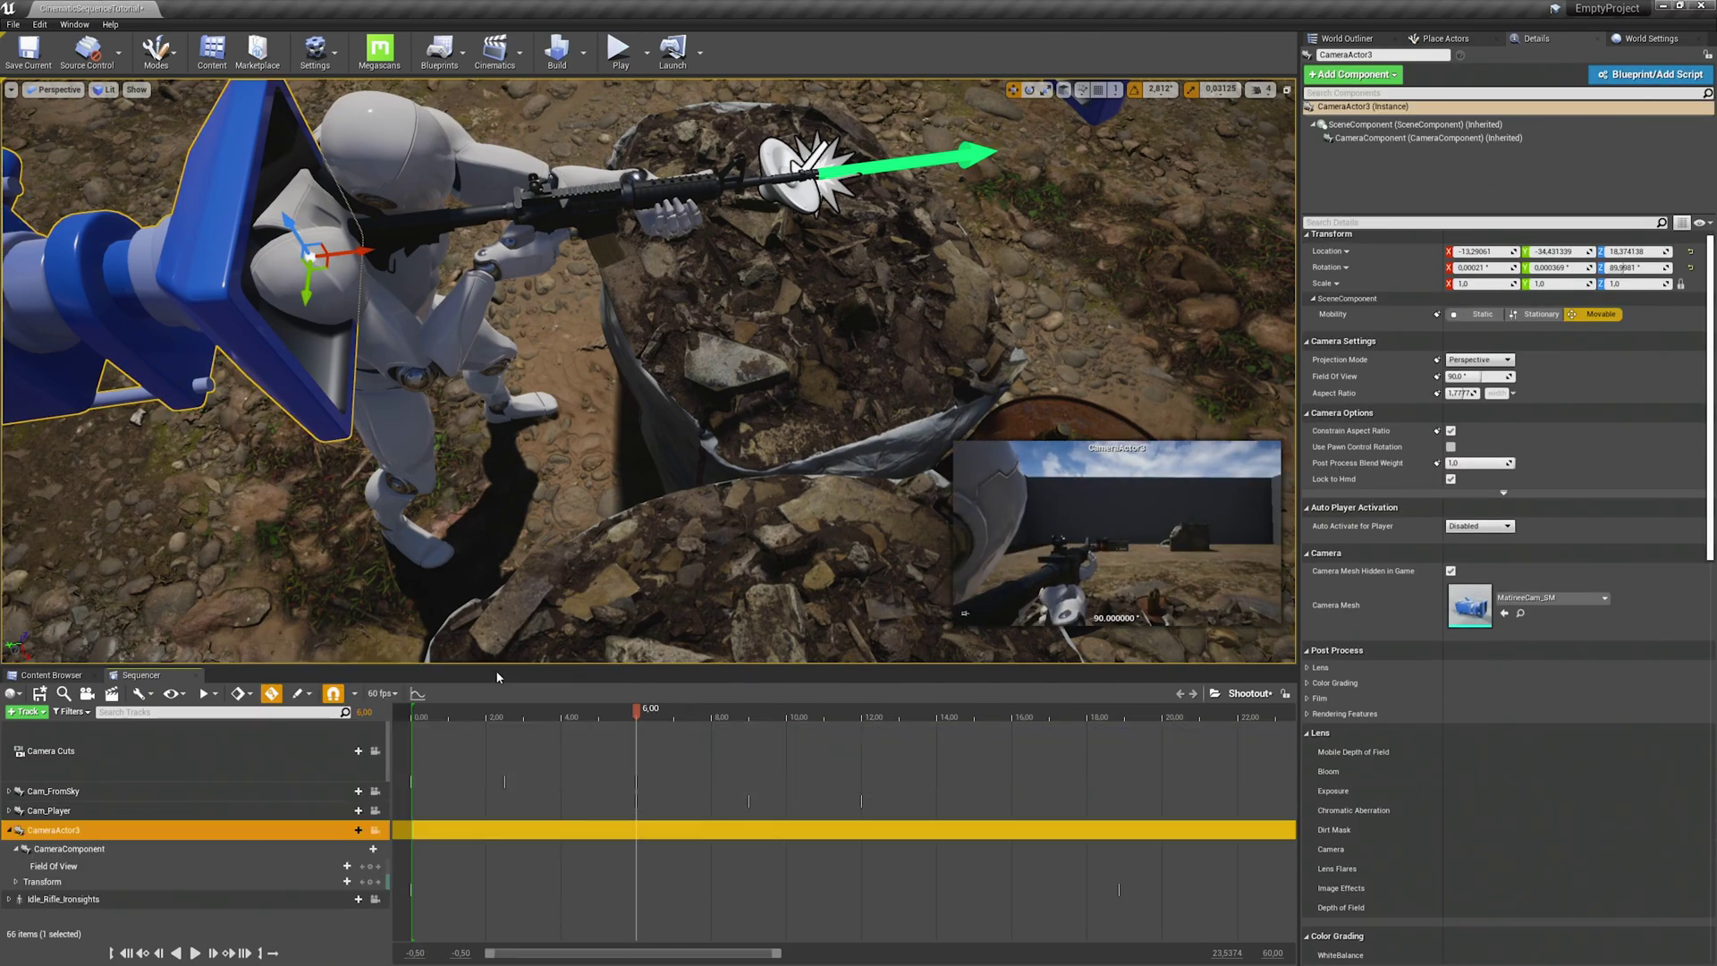
left_click(9, 832)
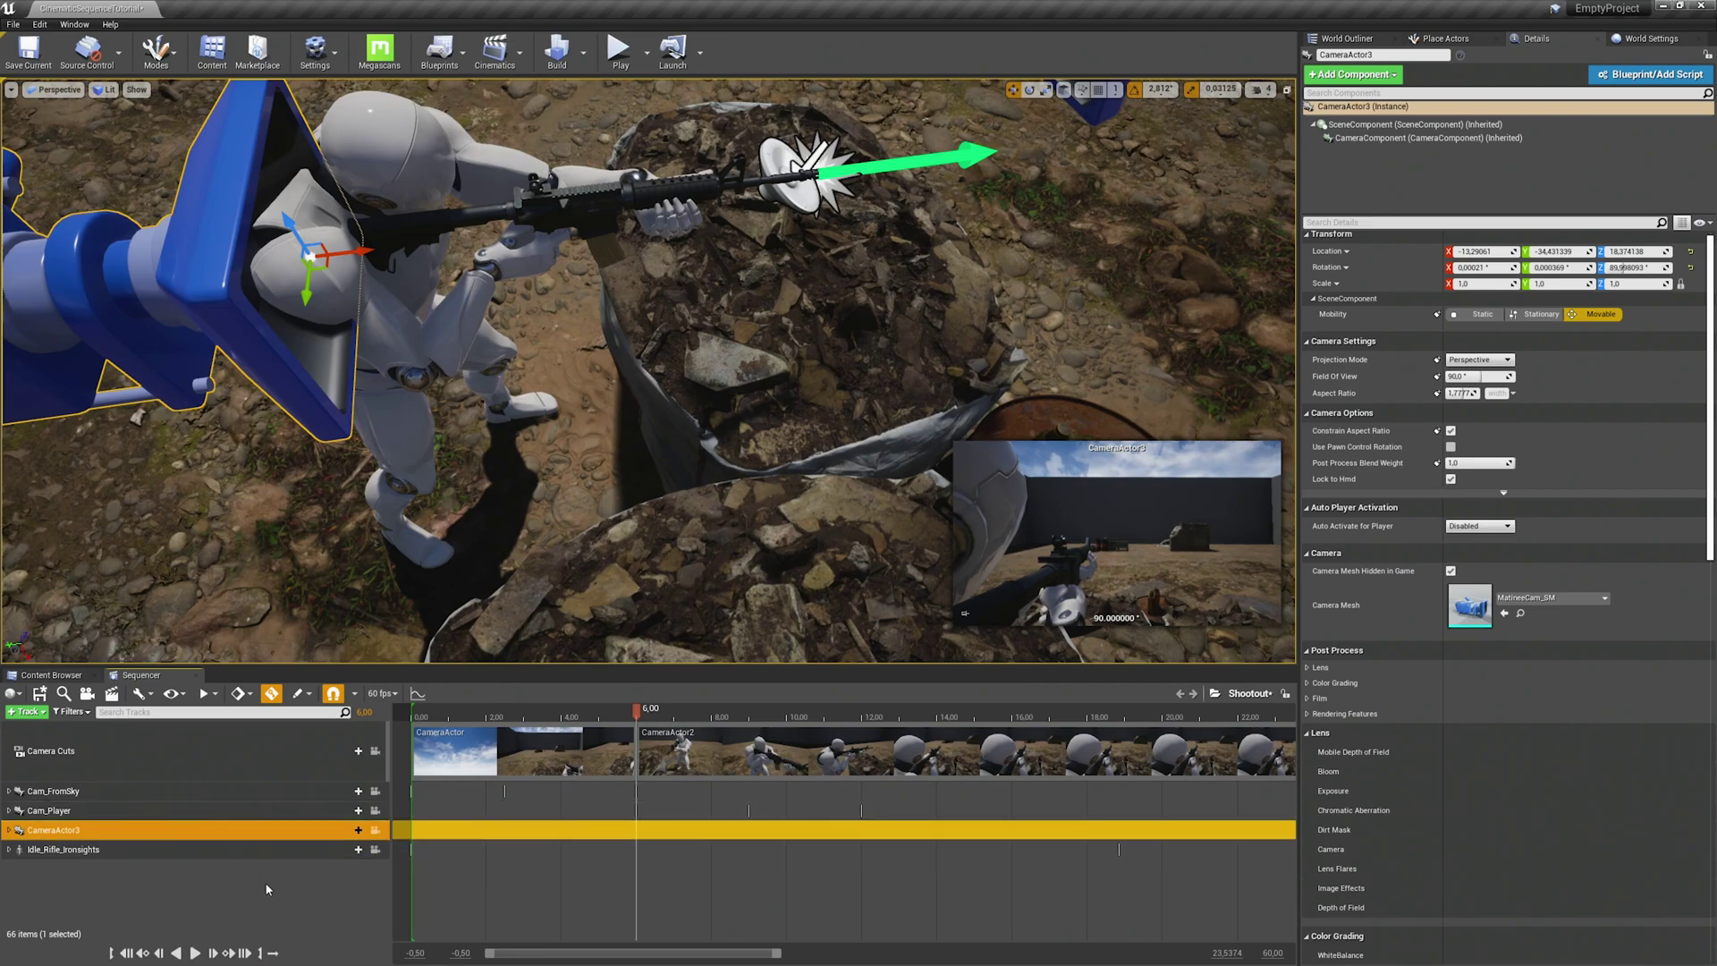
- Add a camera cut to CameraActor3 at time 13.00
right_click_drag(677, 537, 791, 481)
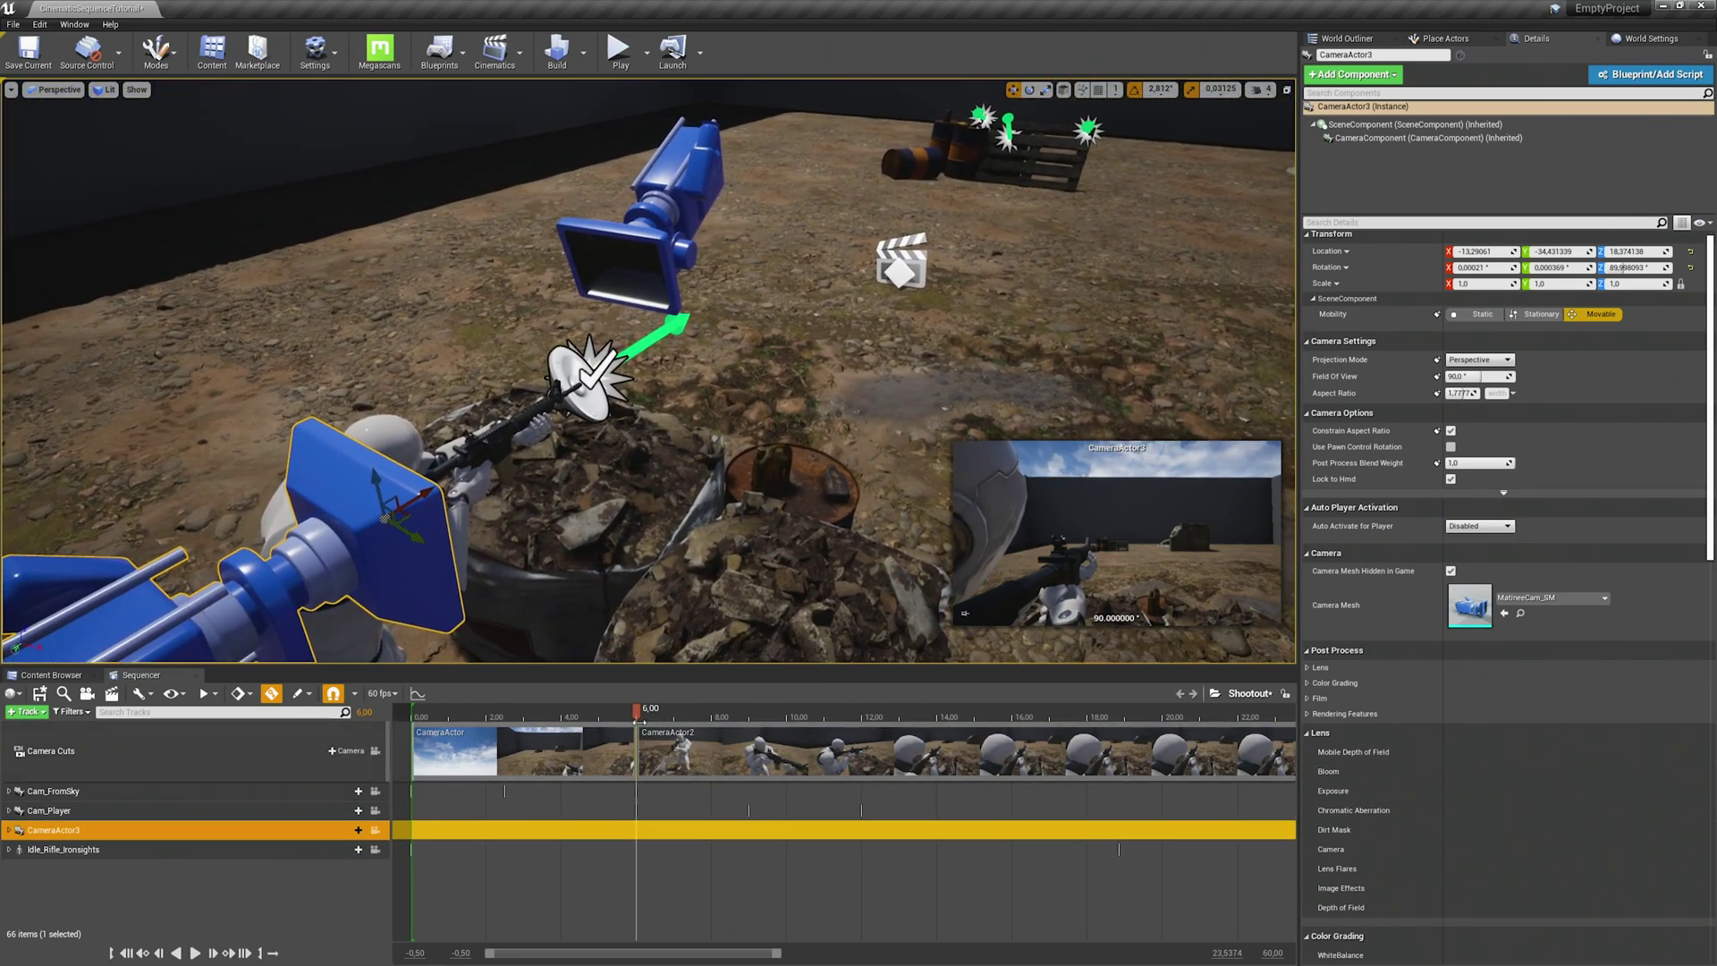
left_click_drag(640, 714, 897, 712)
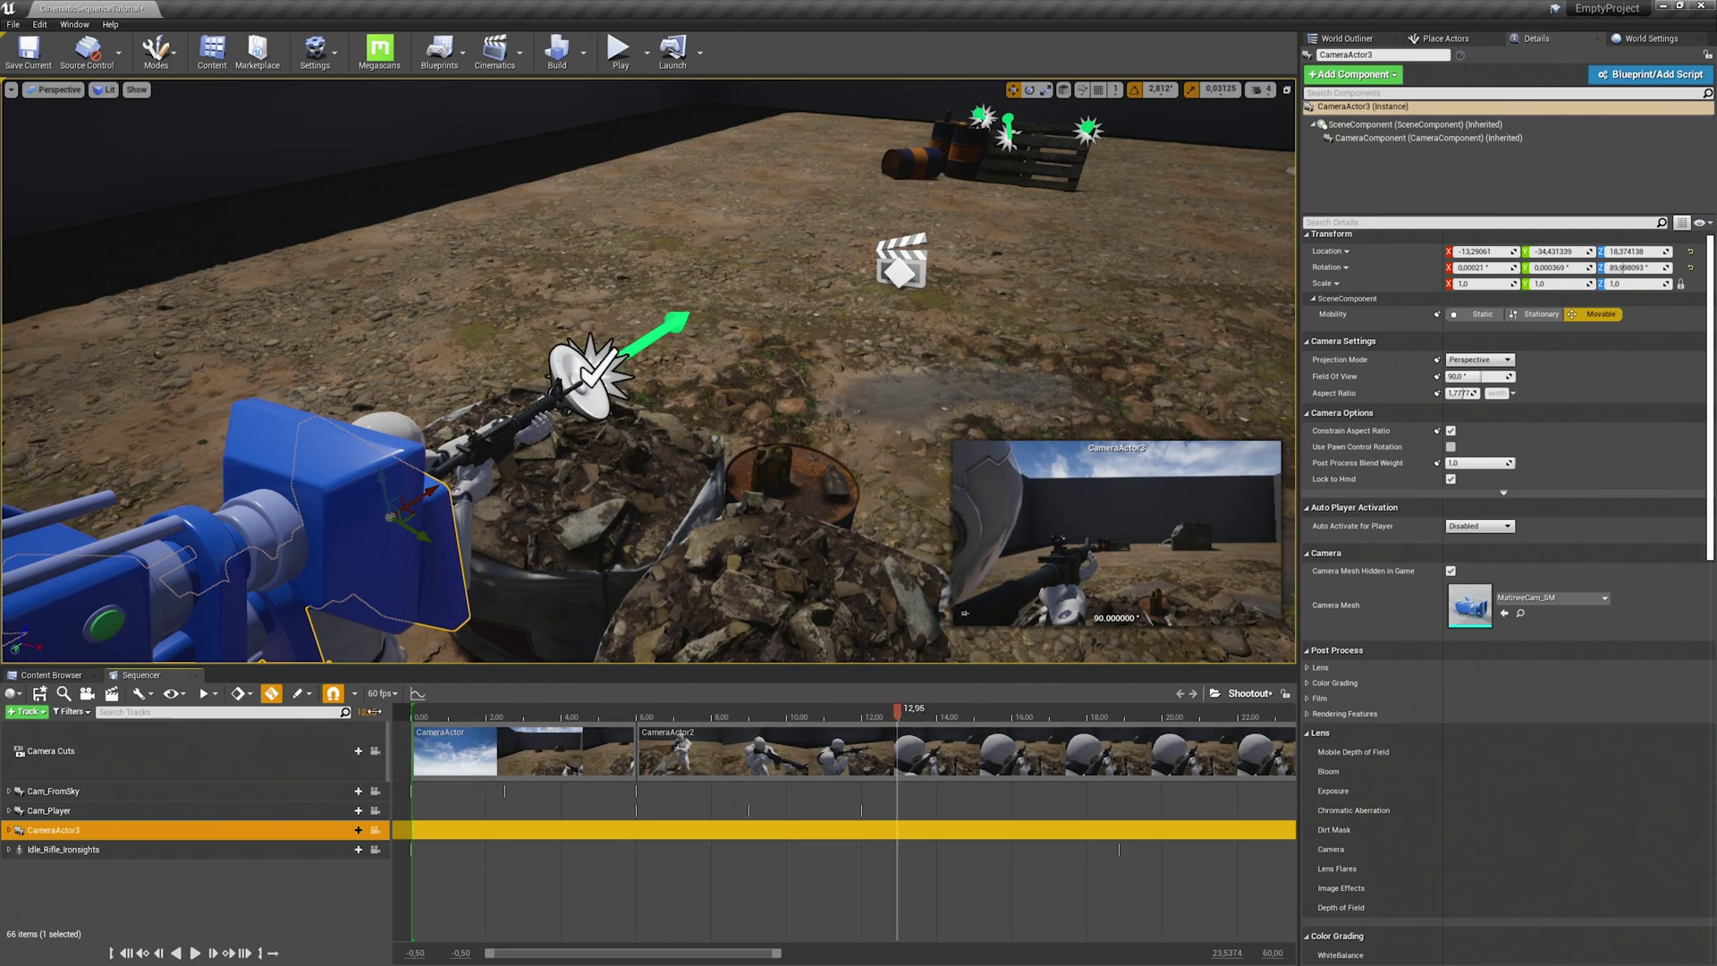
left_click(377, 713)
type("13")
key("Return")
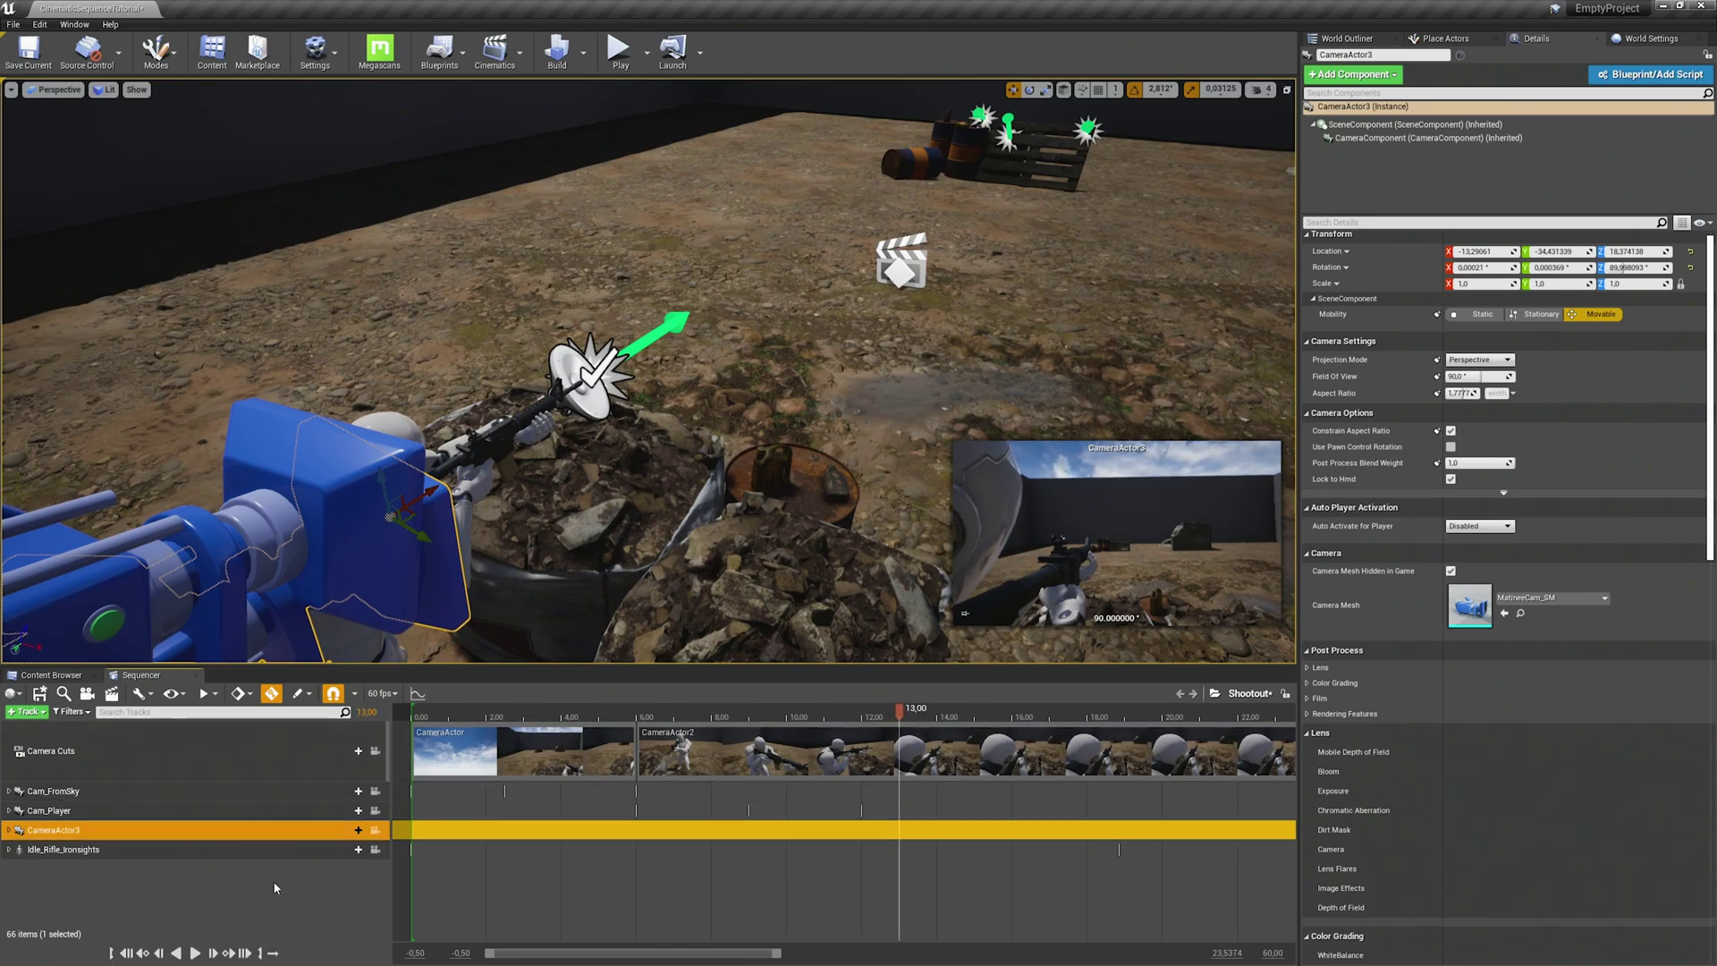
right_click_drag(569, 383, 438, 447)
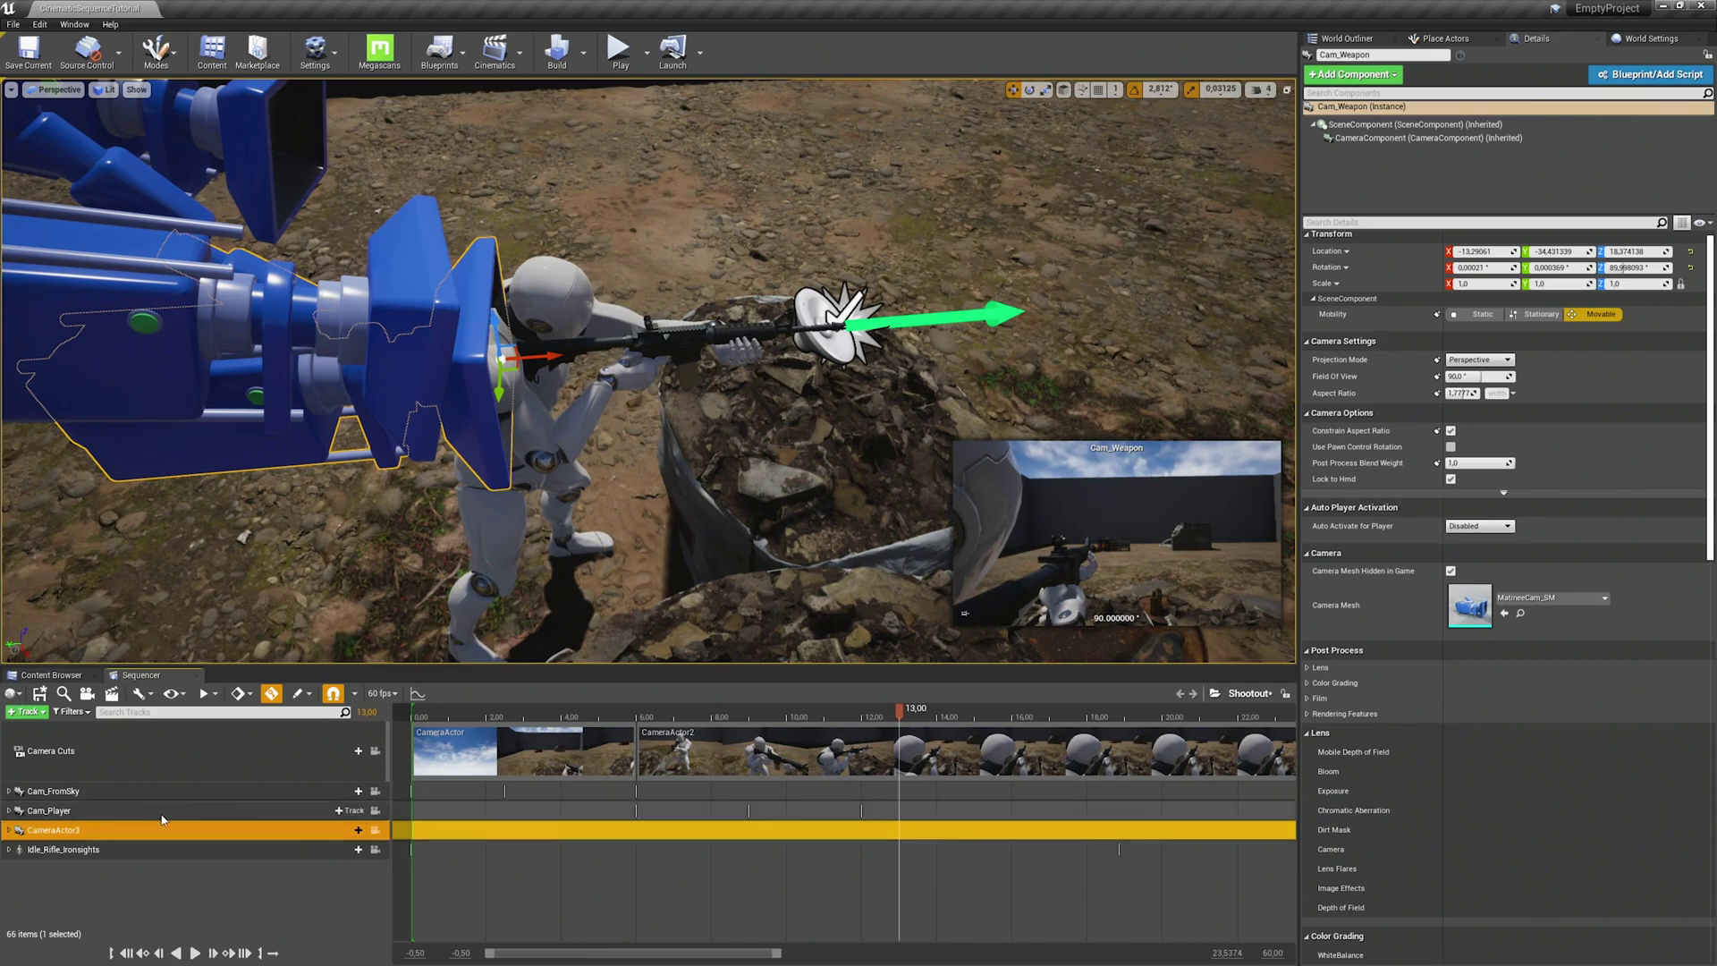
left_click(346, 751)
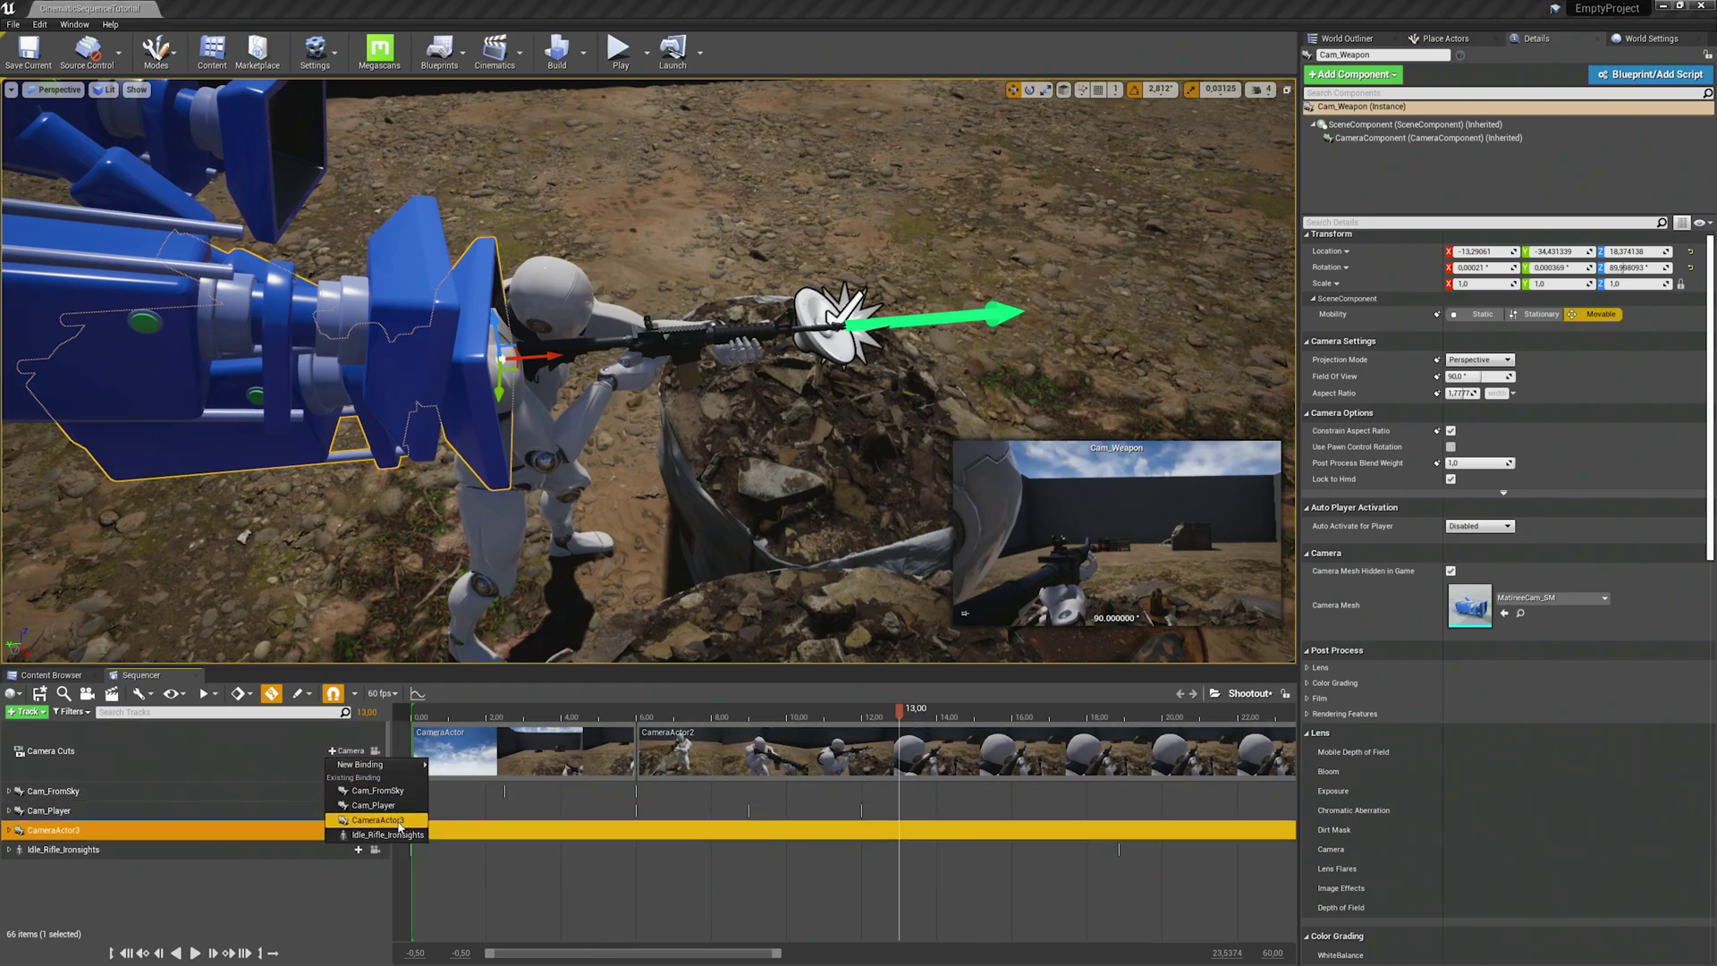
left_click(404, 822)
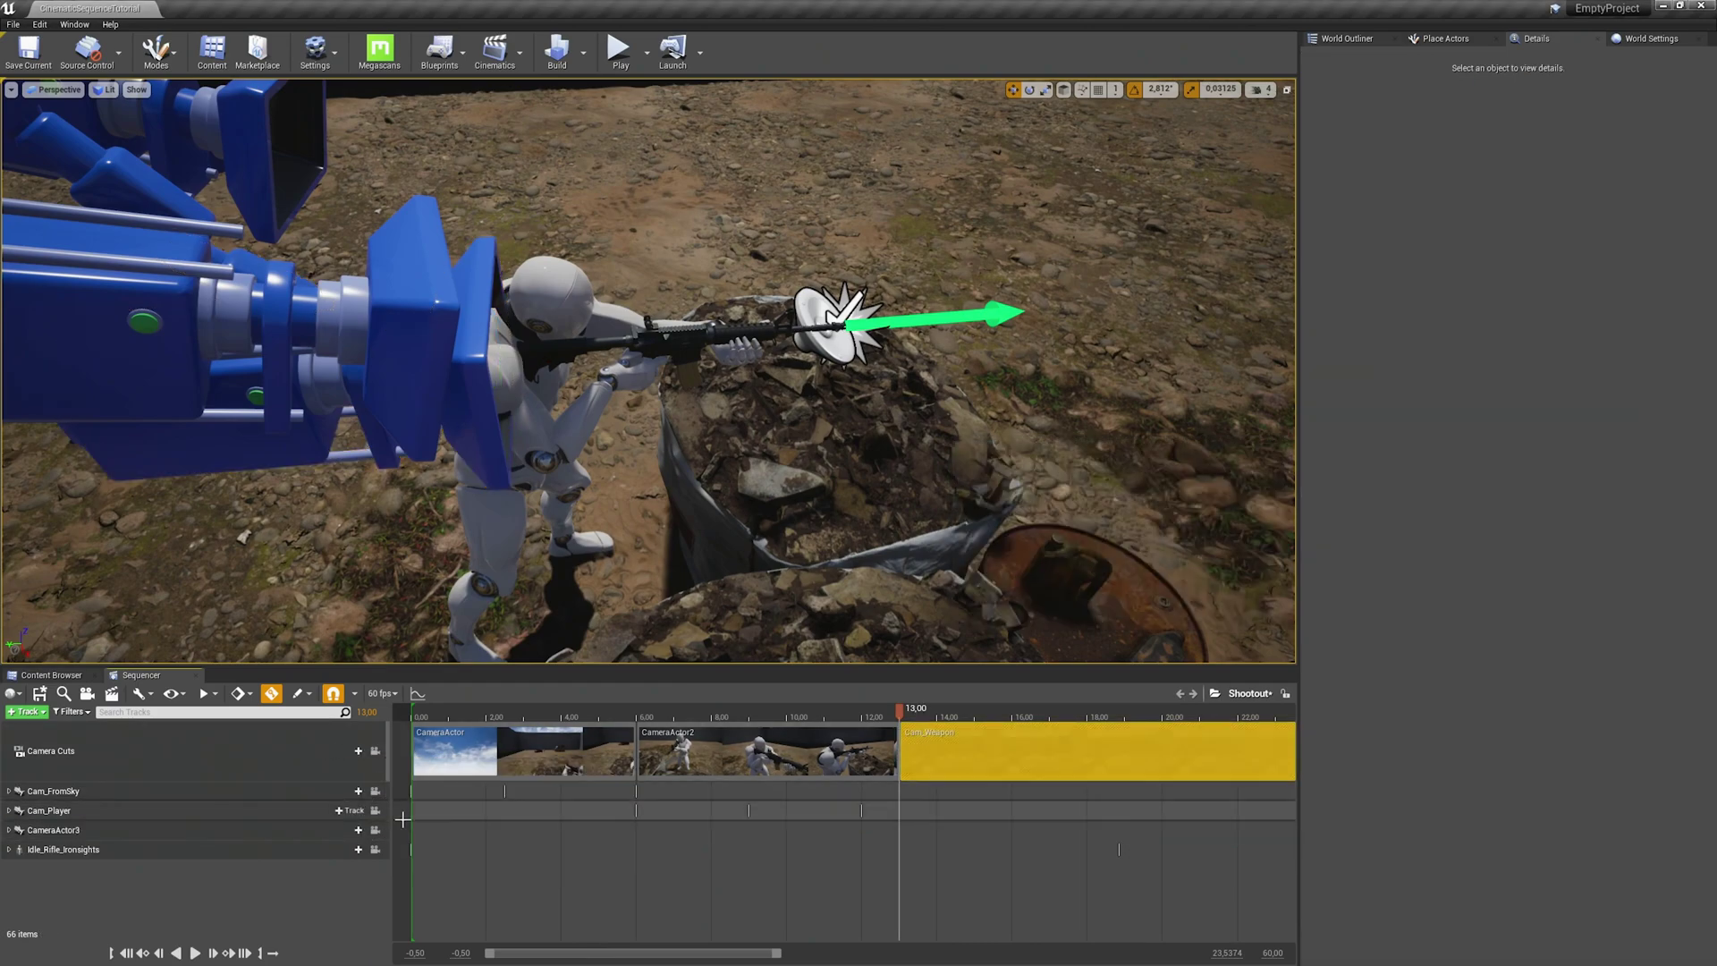
- Rename the CameraActor3 track to Cam_Shots
right_click(52, 832)
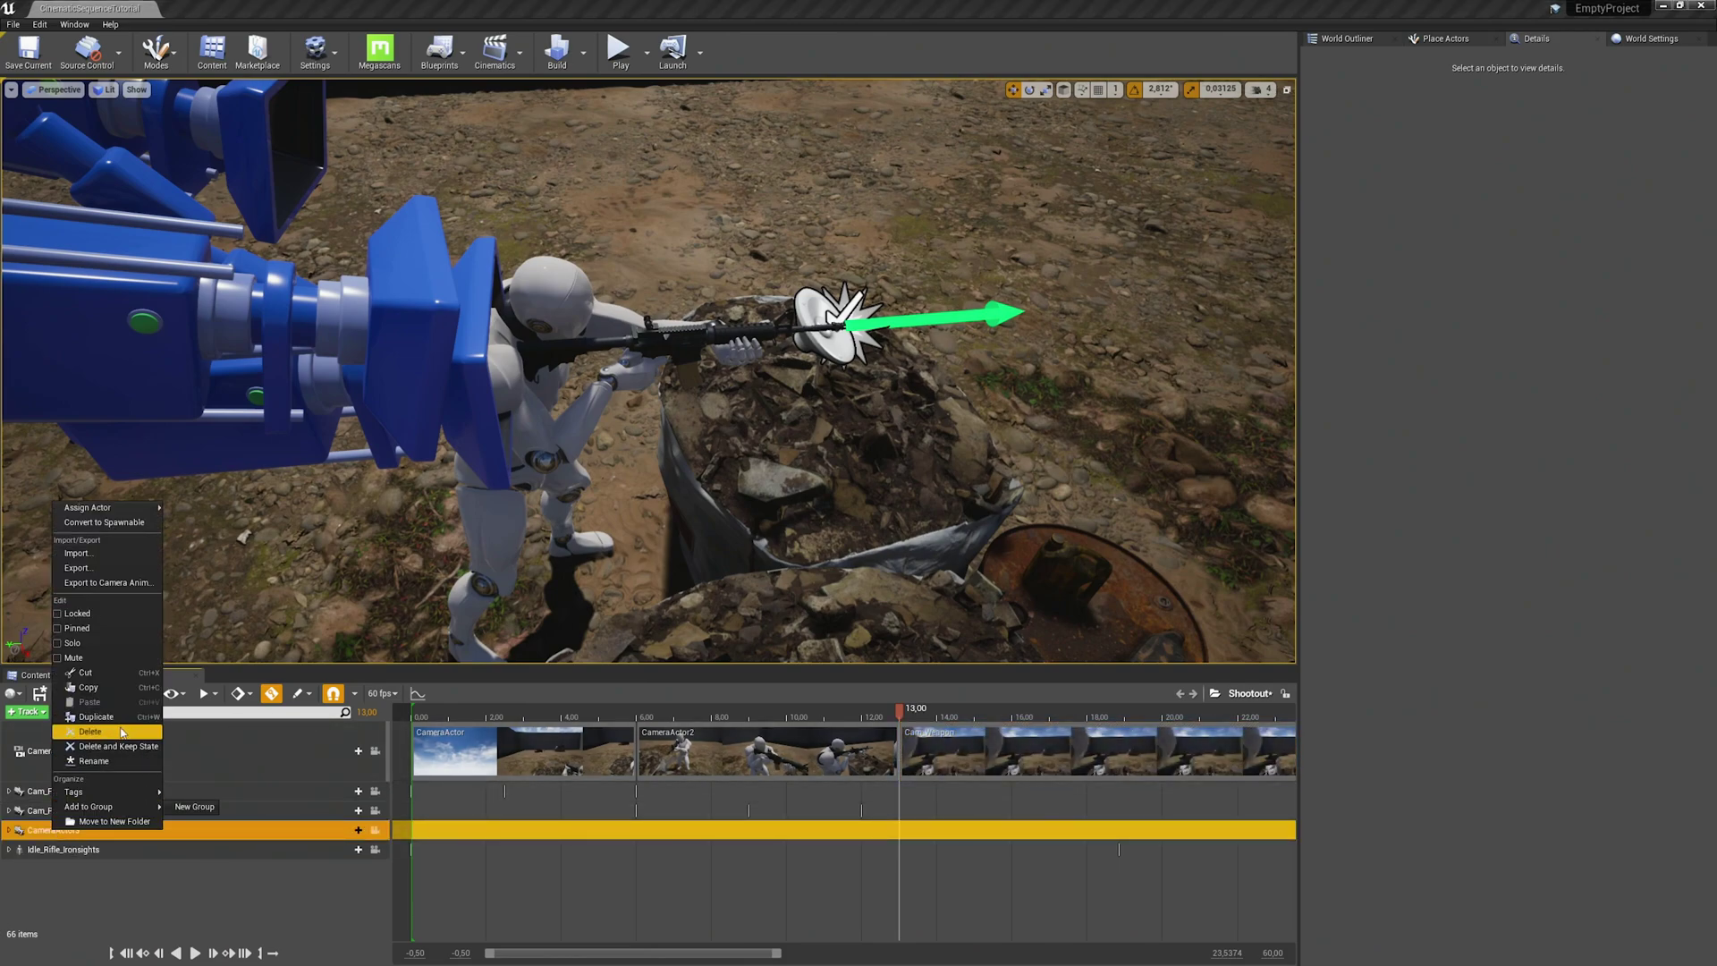
left_click(103, 762)
type("Cam_Shots")
key("Return")
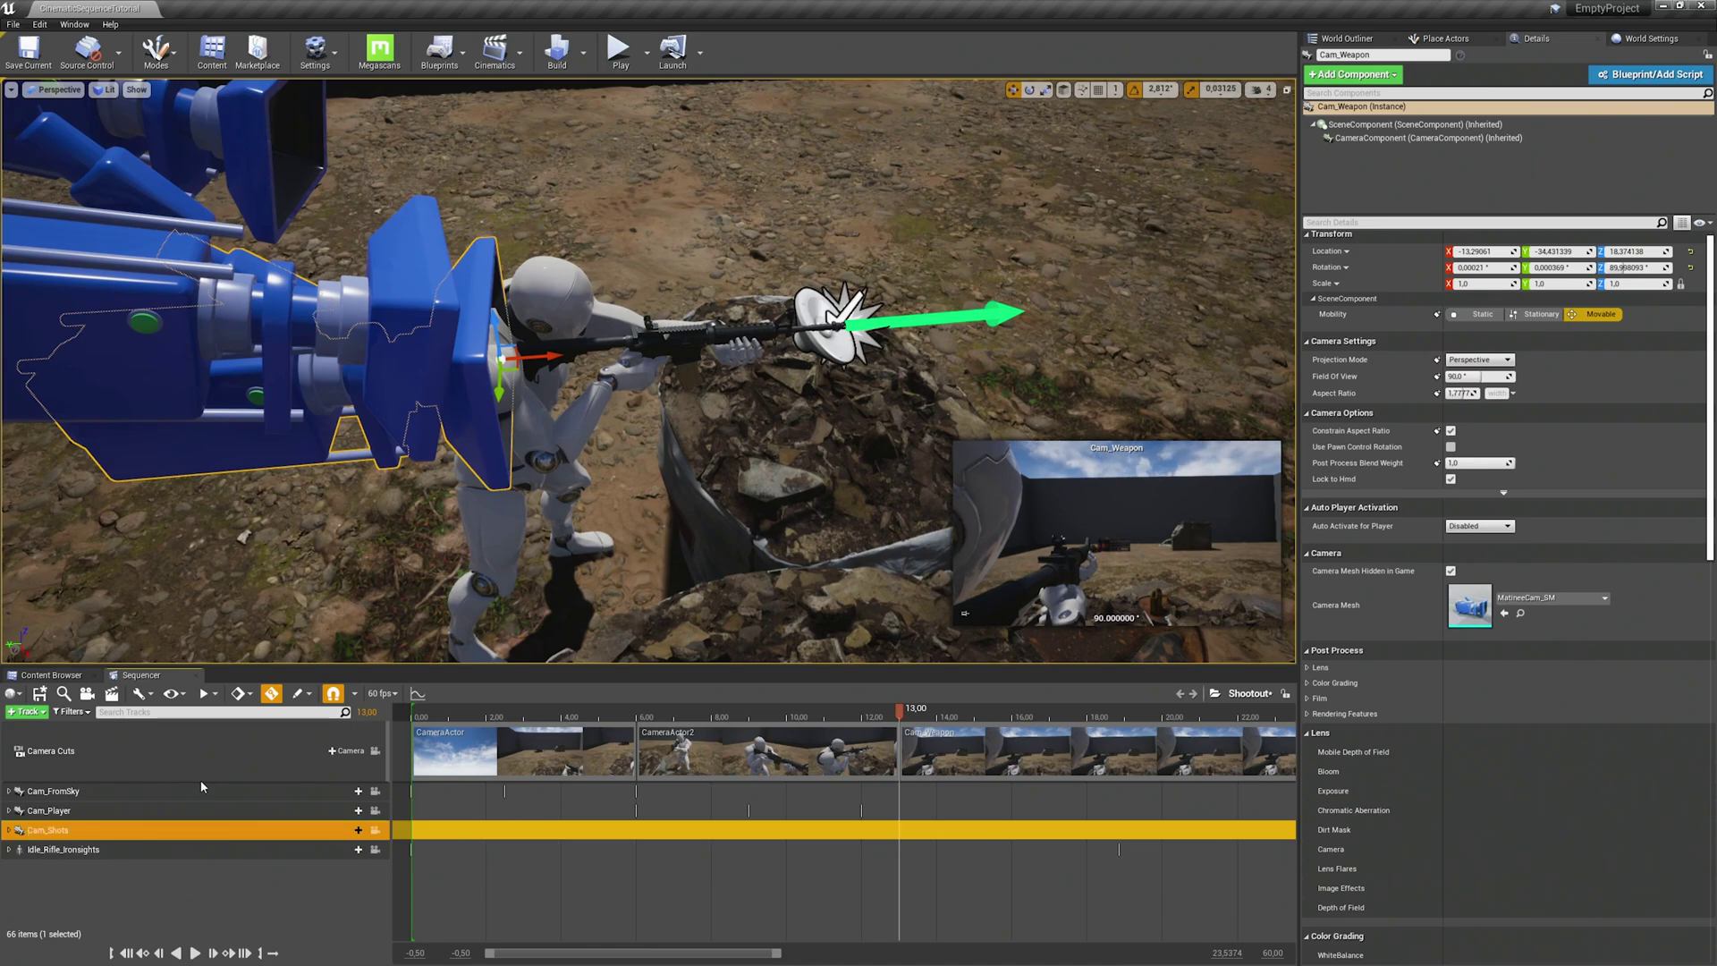
- Add the jogging mannequin behind the broken wall to the sequence and key its transform at time 12.00
left_click(363, 710)
type("12")
key("Return")
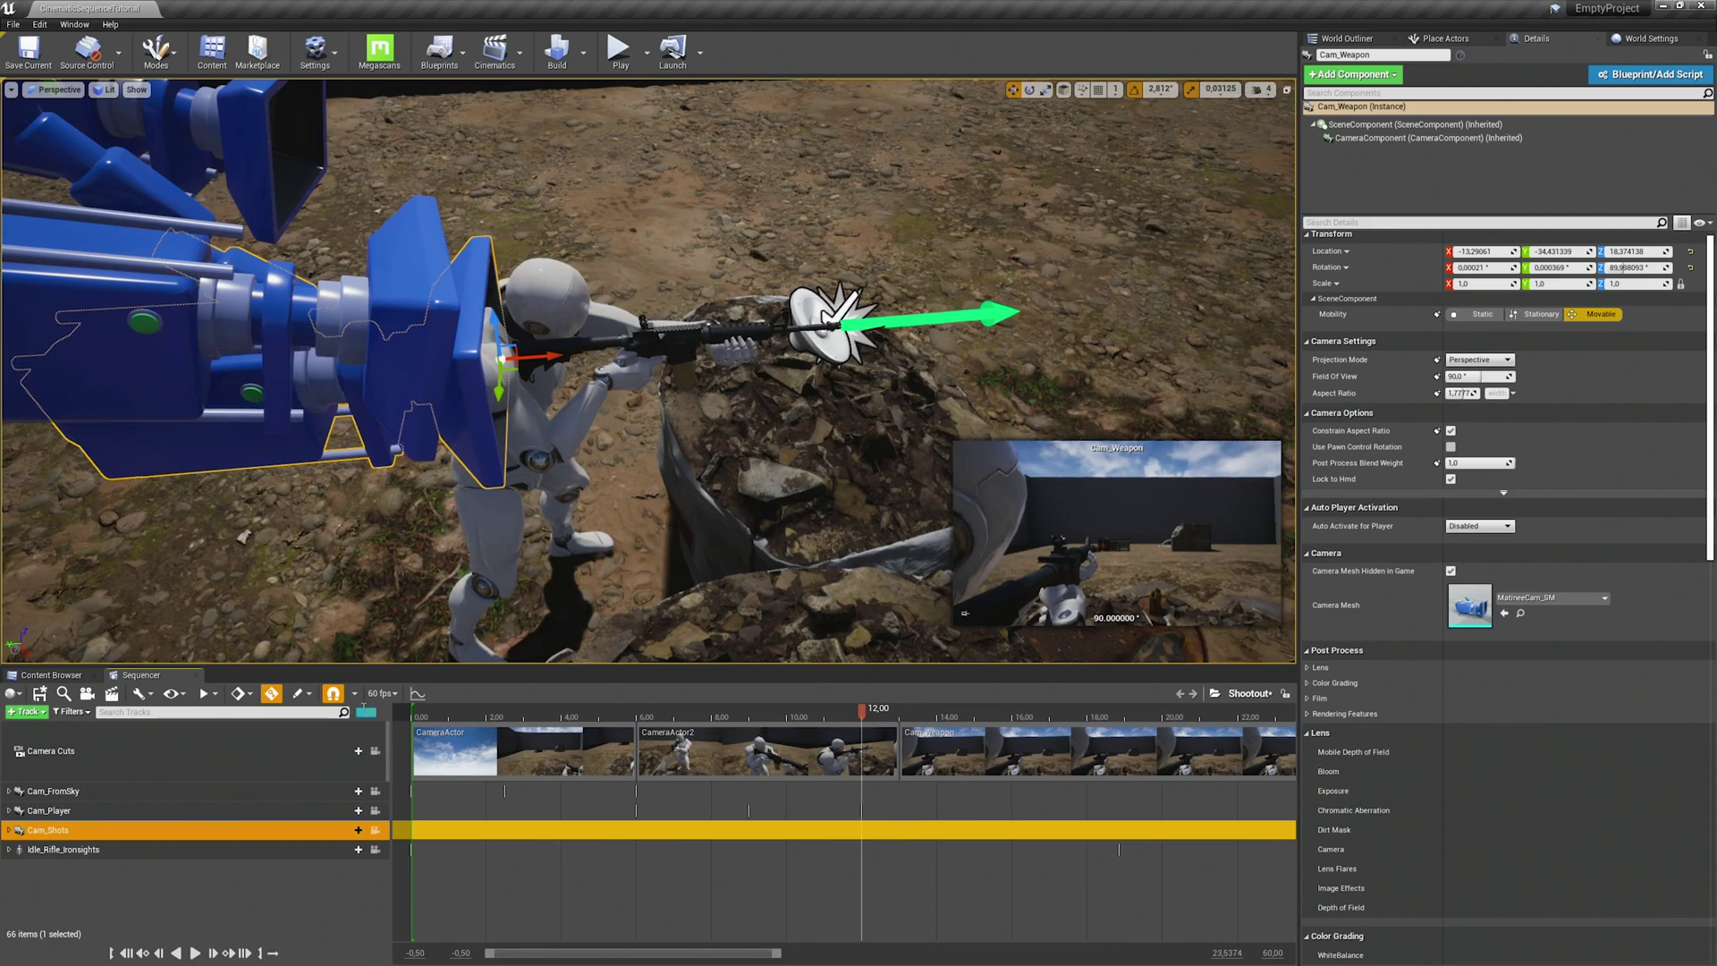
key("w")
right_click_drag(789, 502, 1284, 533)
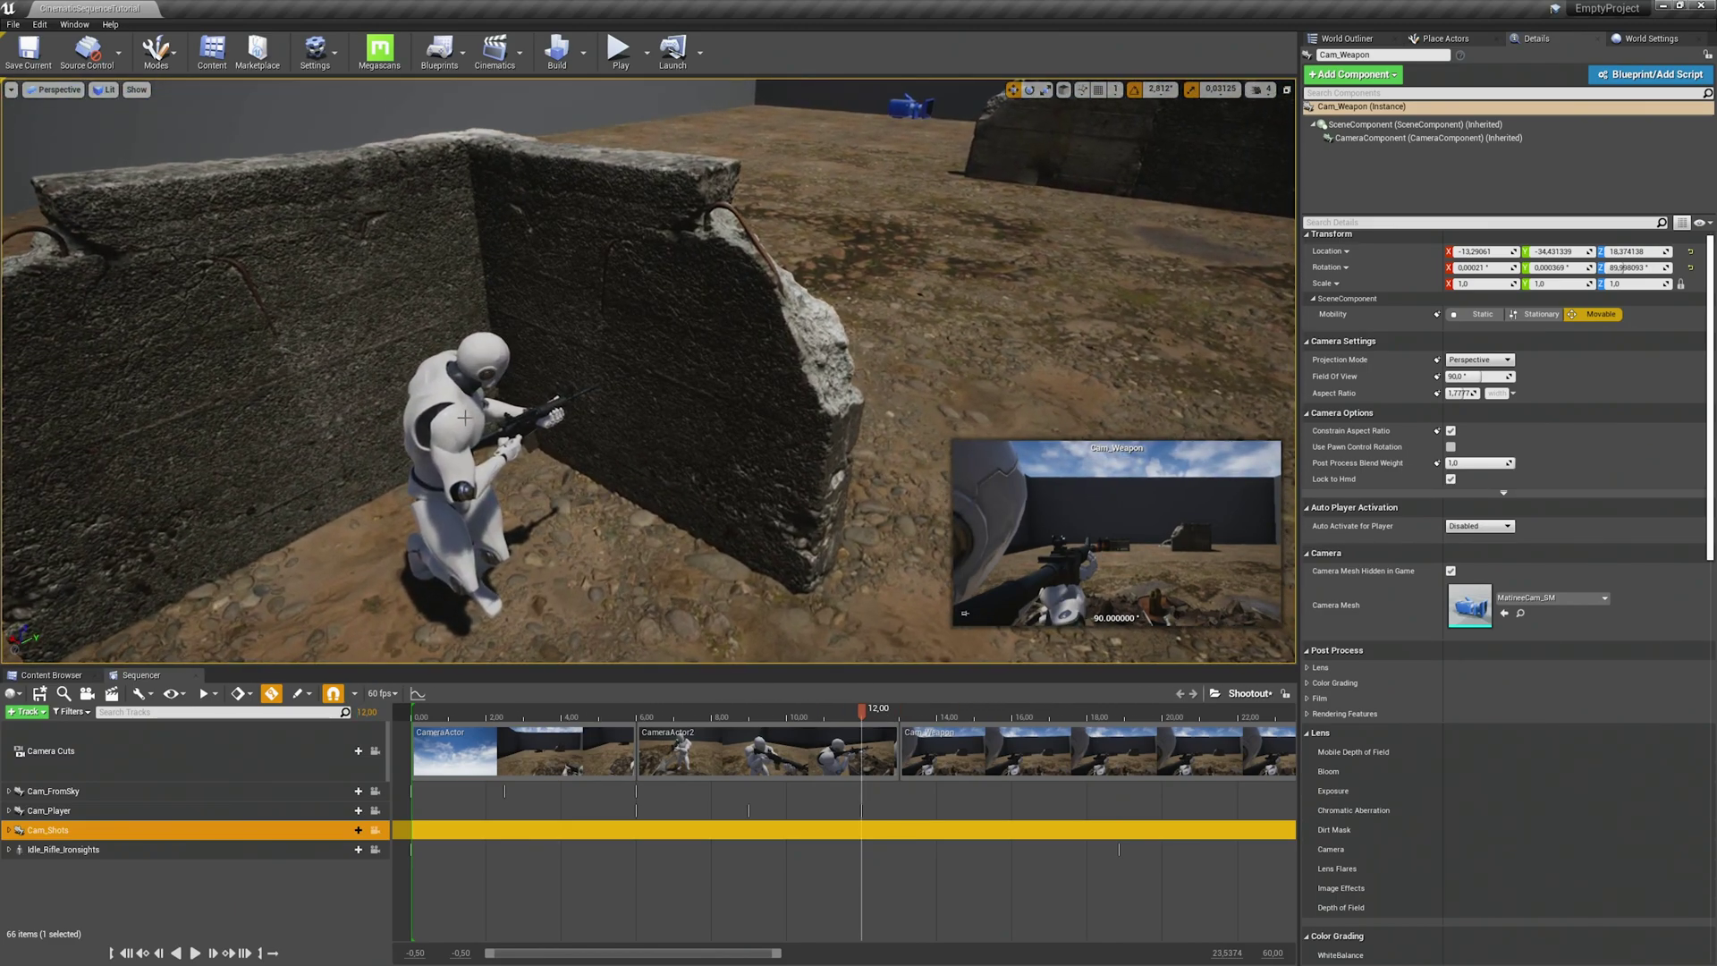
left_click(452, 433)
left_click(26, 711)
mouse_move(294, 678)
left_click(402, 672)
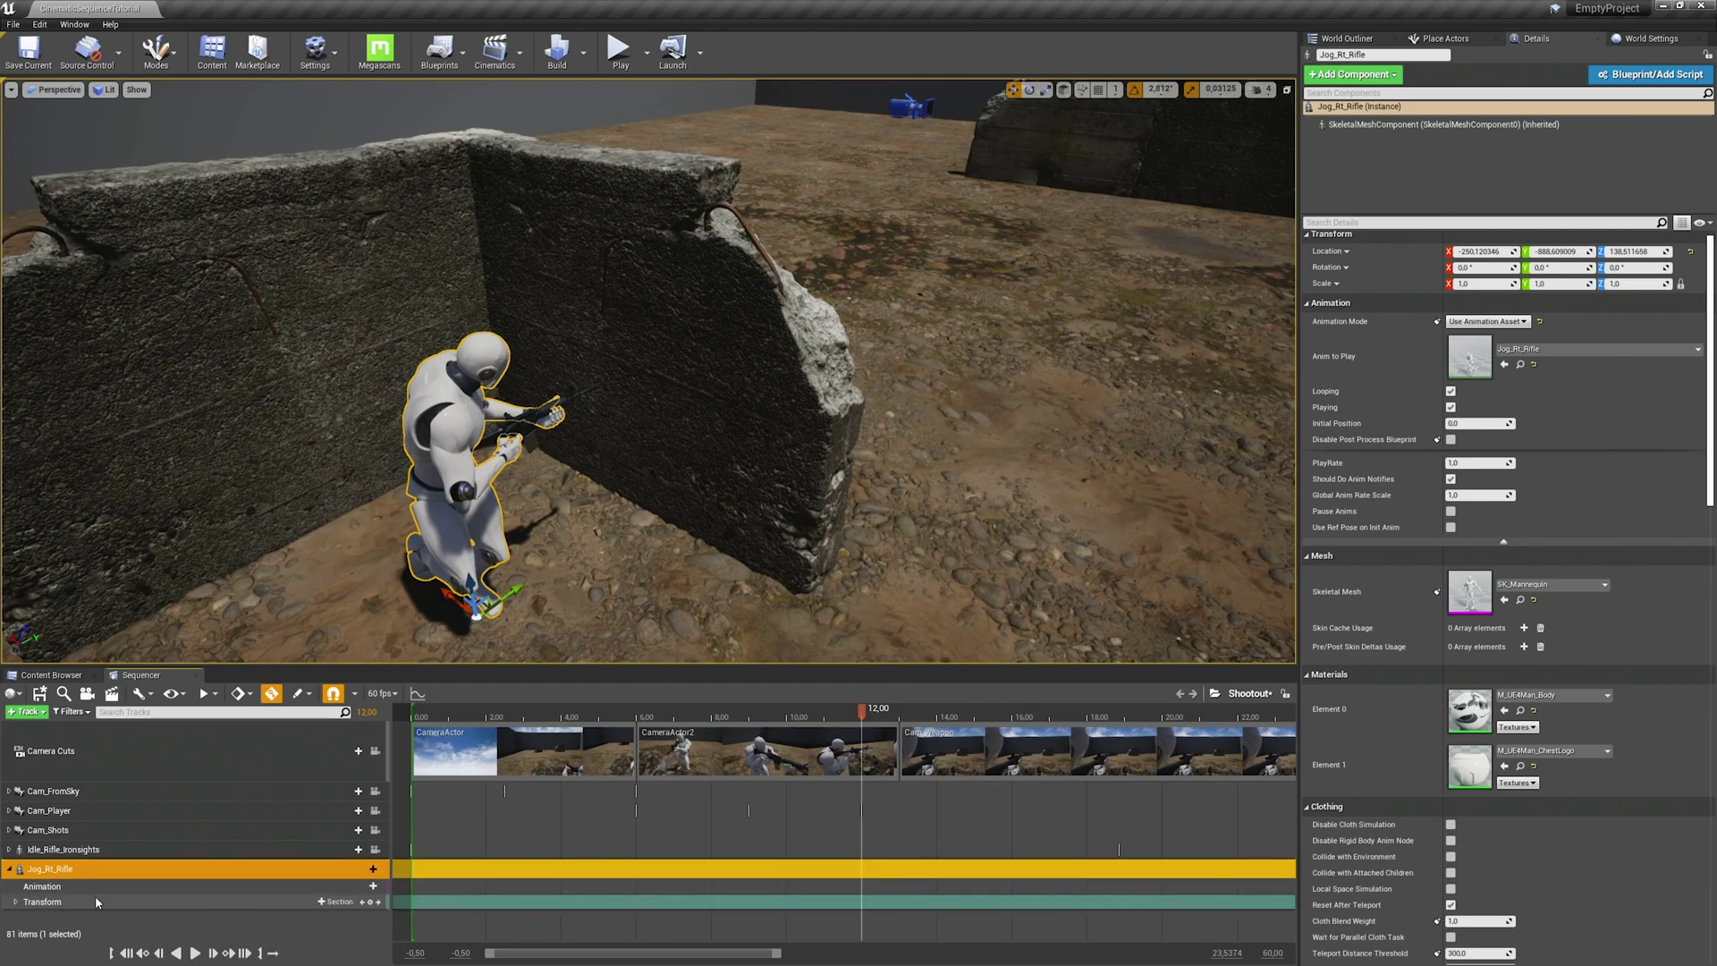
left_click(369, 902)
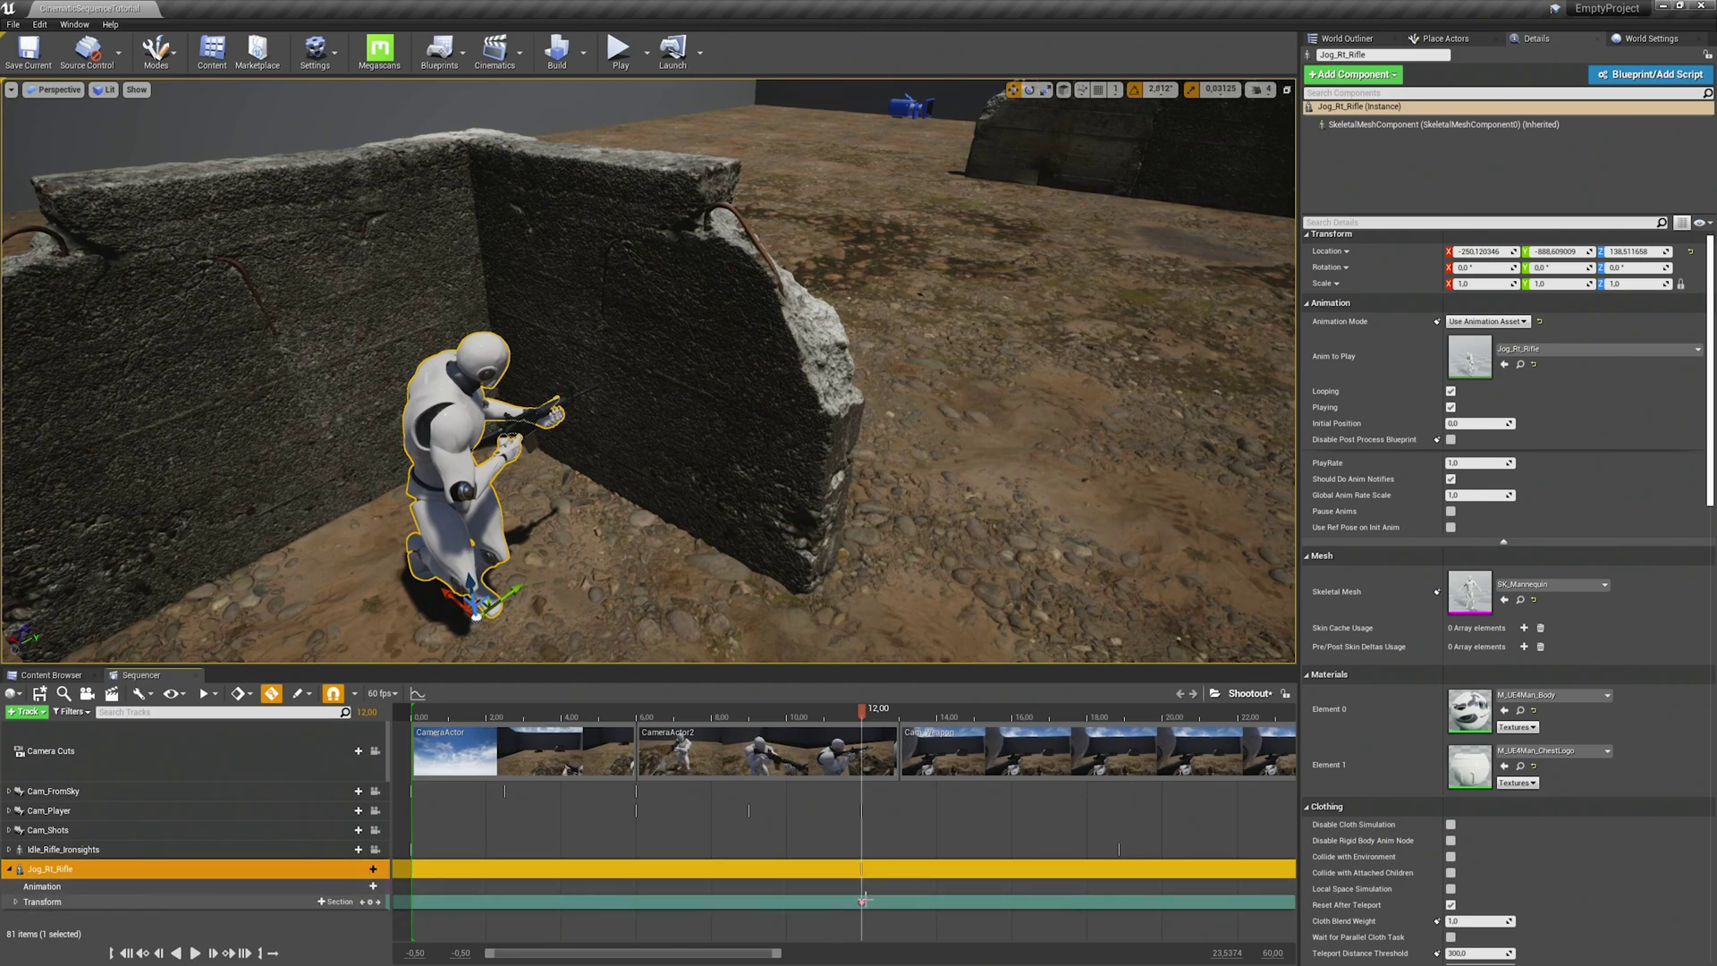
left_click(860, 899)
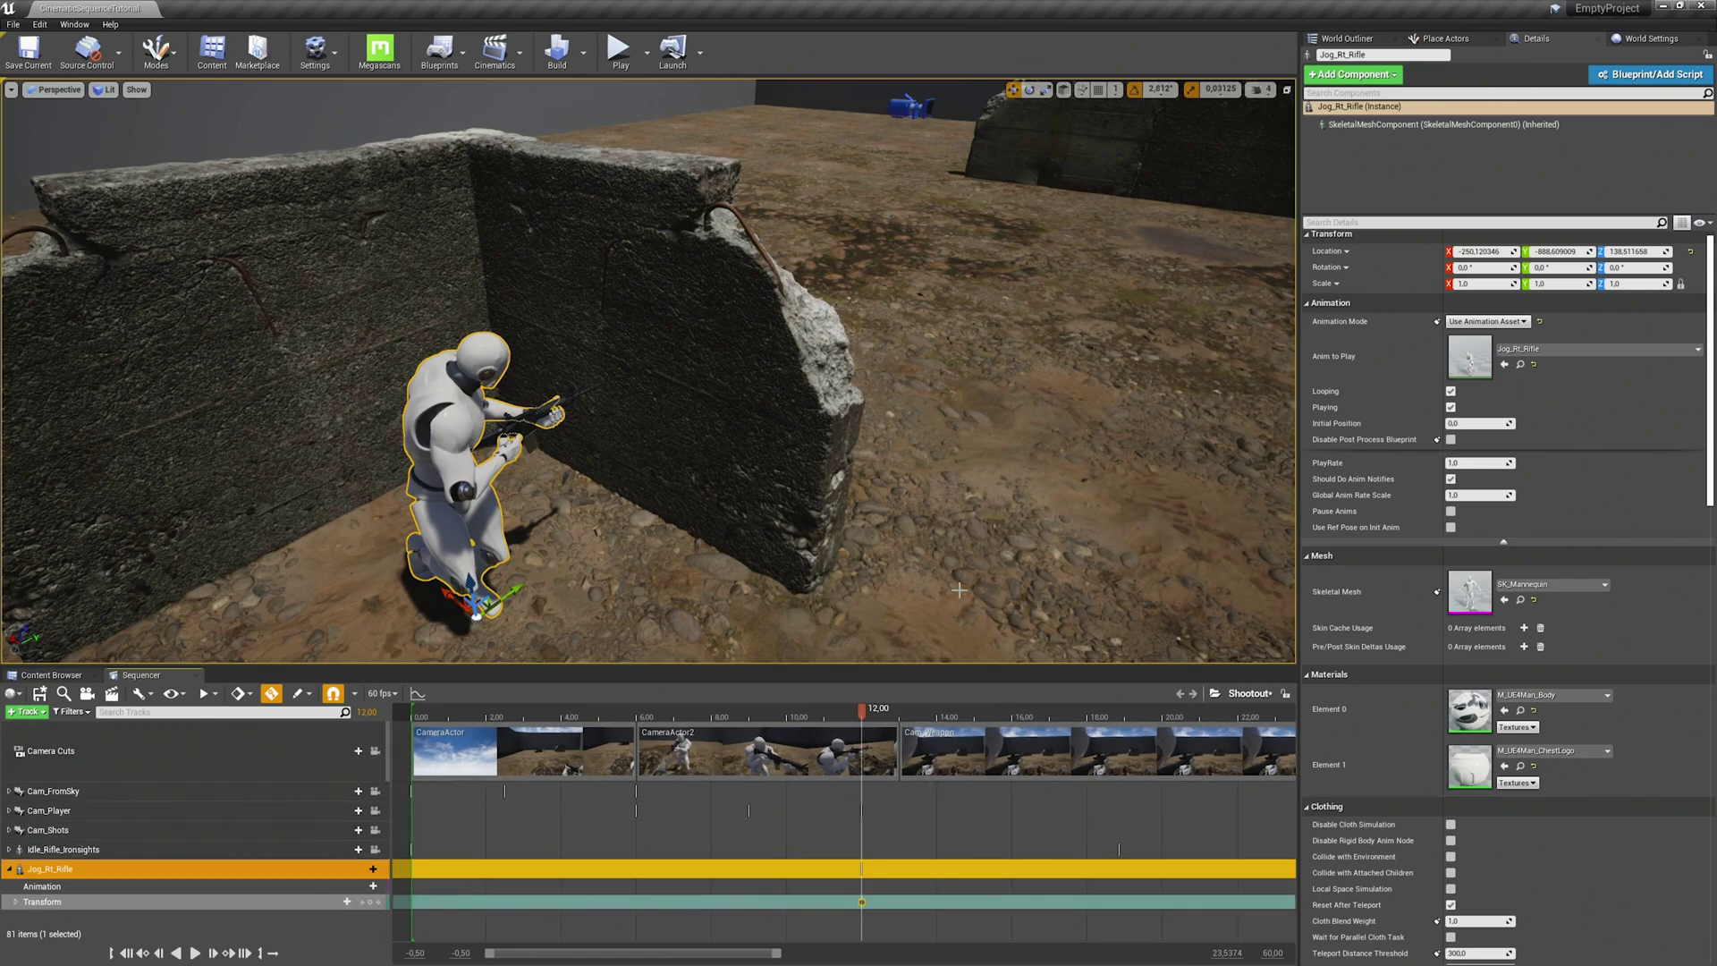
- Key the jogging mannequin's transform at 15.00 and move it behind the wooden pallet, to an X location of about -752.9
right_click_drag(963, 583, 787, 608)
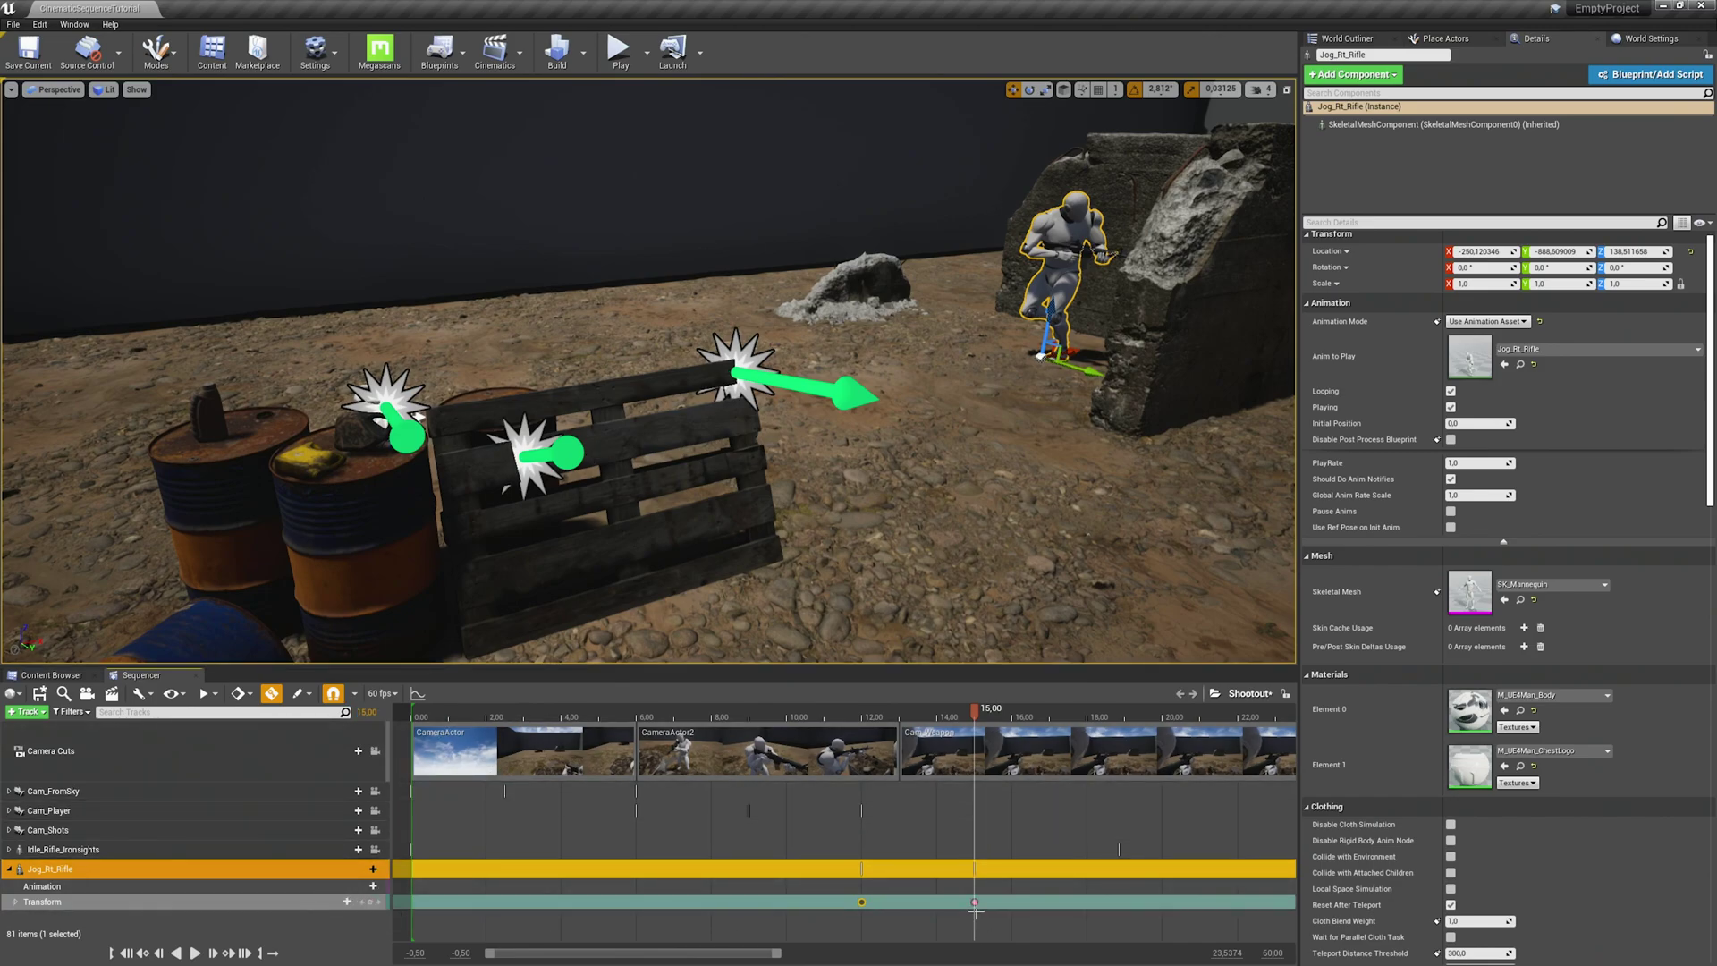
left_click(973, 900)
left_click_drag(1074, 347, 667, 438)
mouse_move(763, 478)
right_mouse_down()
mouse_move(760, 499)
mouse_move(800, 519)
mouse_move(778, 525)
mouse_move(889, 530)
mouse_move(819, 515)
mouse_move(855, 514)
mouse_move(827, 517)
mouse_move(750, 465)
mouse_move(731, 483)
mouse_move(778, 489)
mouse_move(751, 492)
right_mouse_up()
right_click_drag(778, 590, 834, 573)
right_click_drag(789, 501, 790, 501)
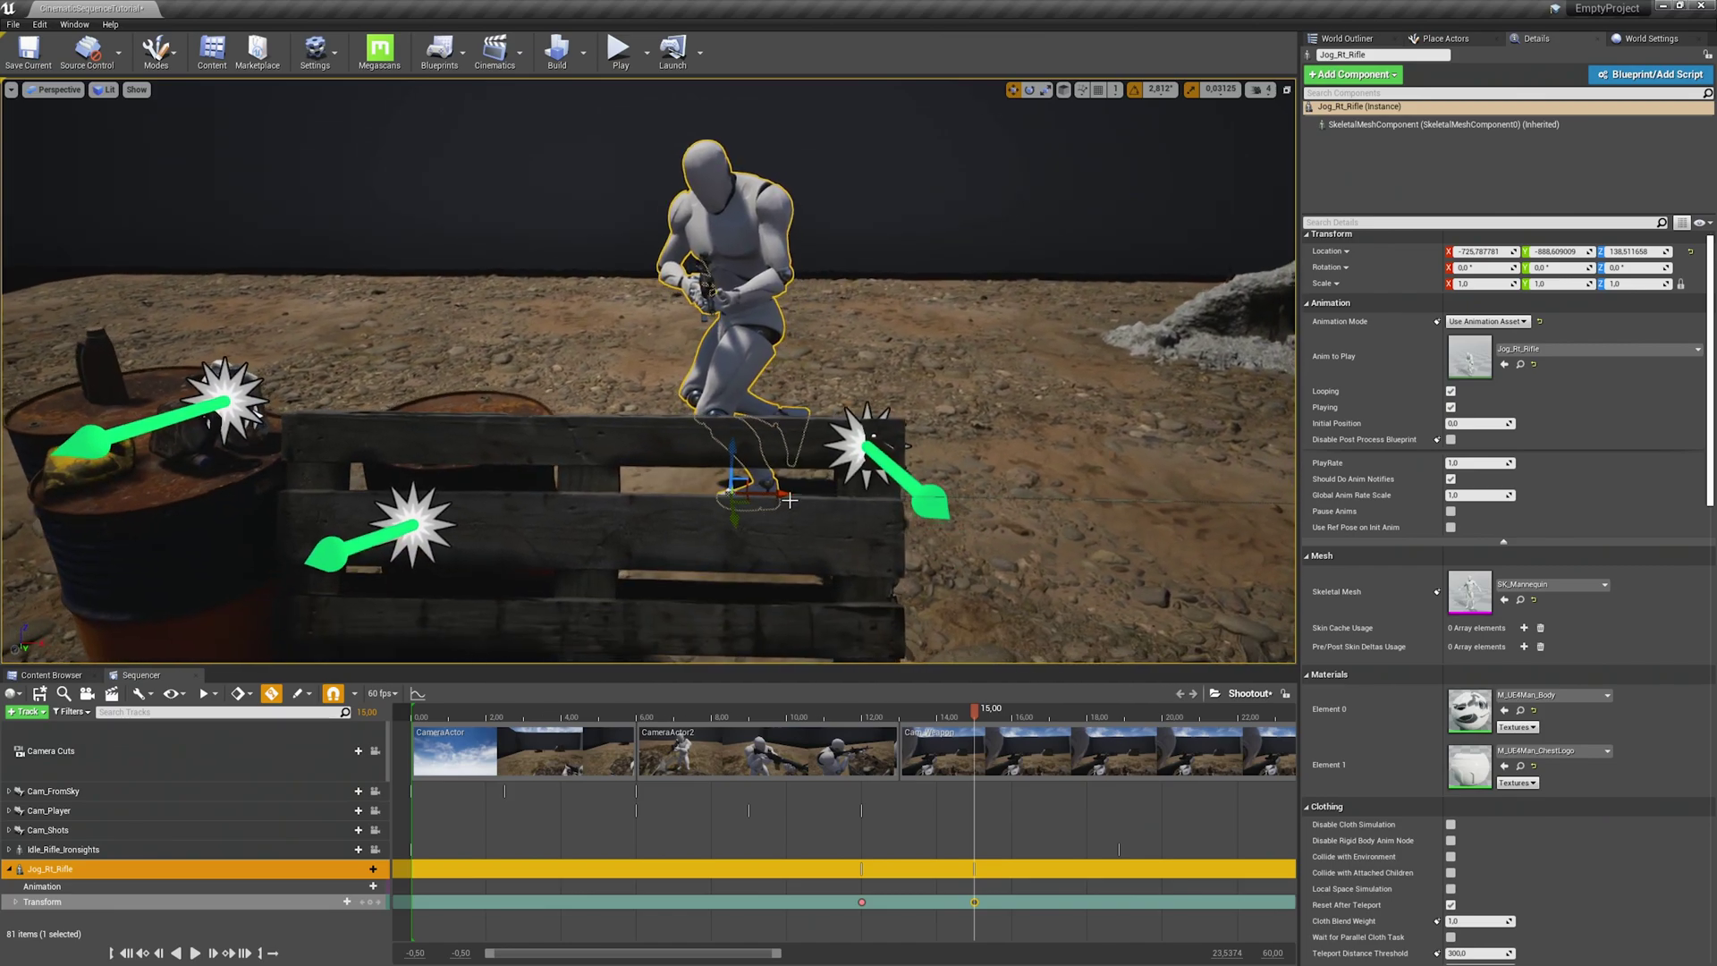
left_click_drag(783, 491, 729, 483)
right_click_drag(966, 533, 971, 528)
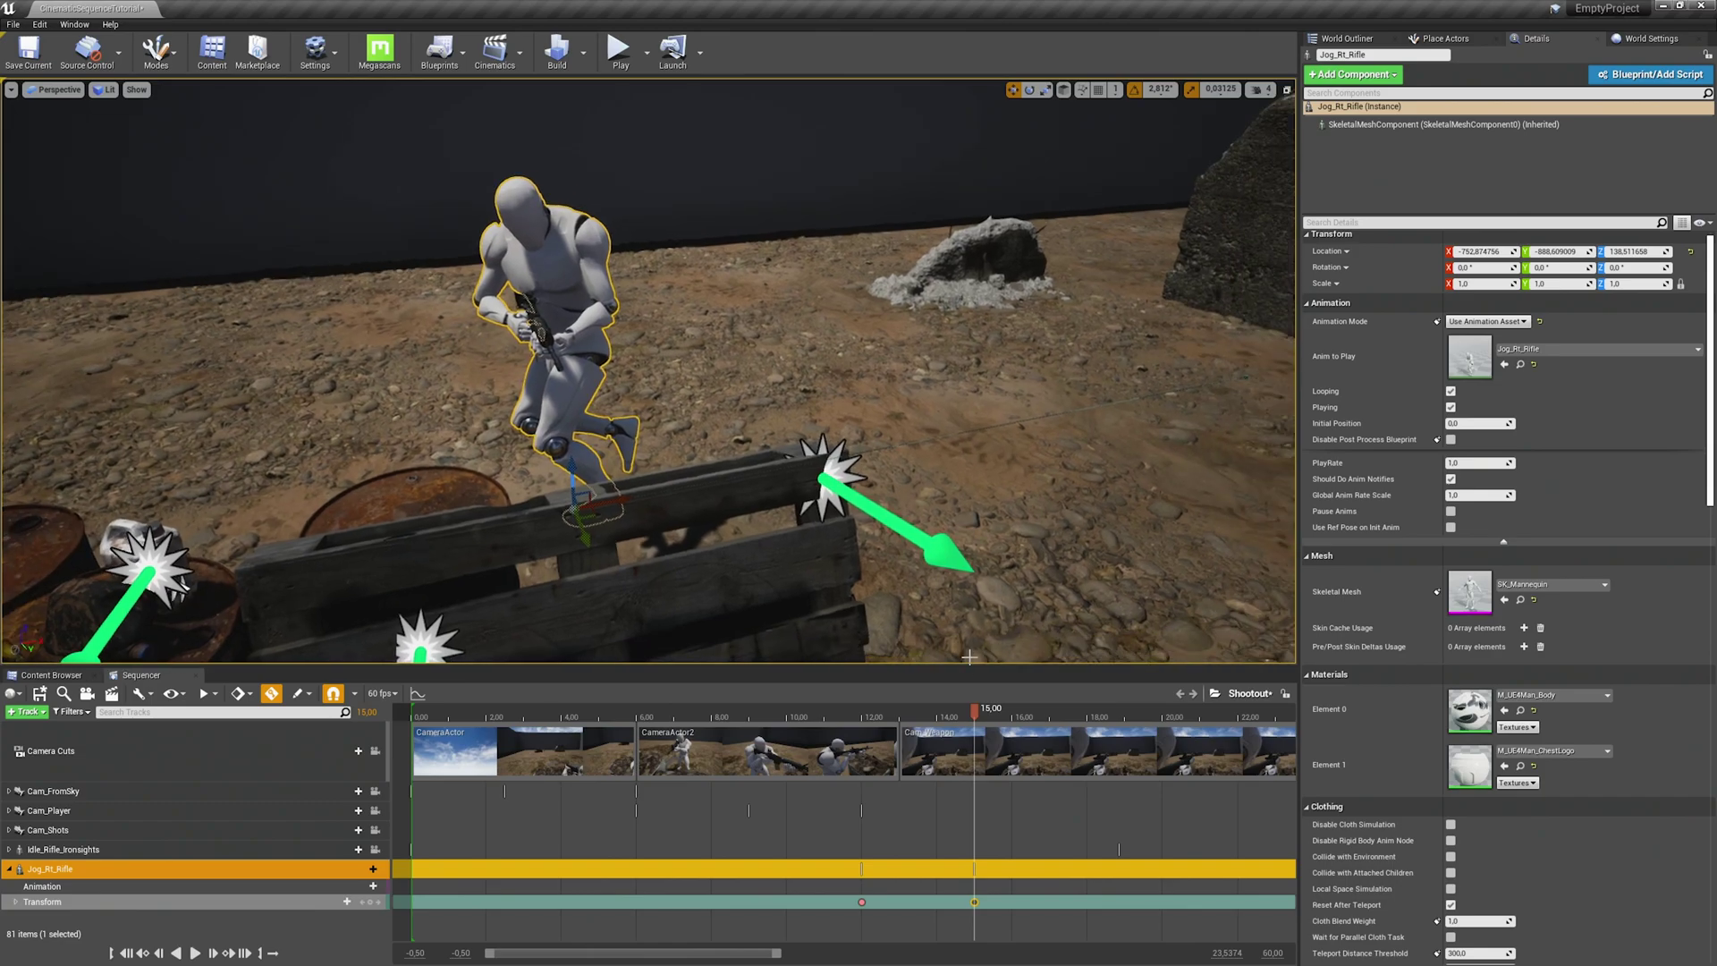
- Play the sequence from 12.00 to check the mannequin's movement from the wall towards the pallet
left_click_drag(975, 711, 860, 713)
key("space")
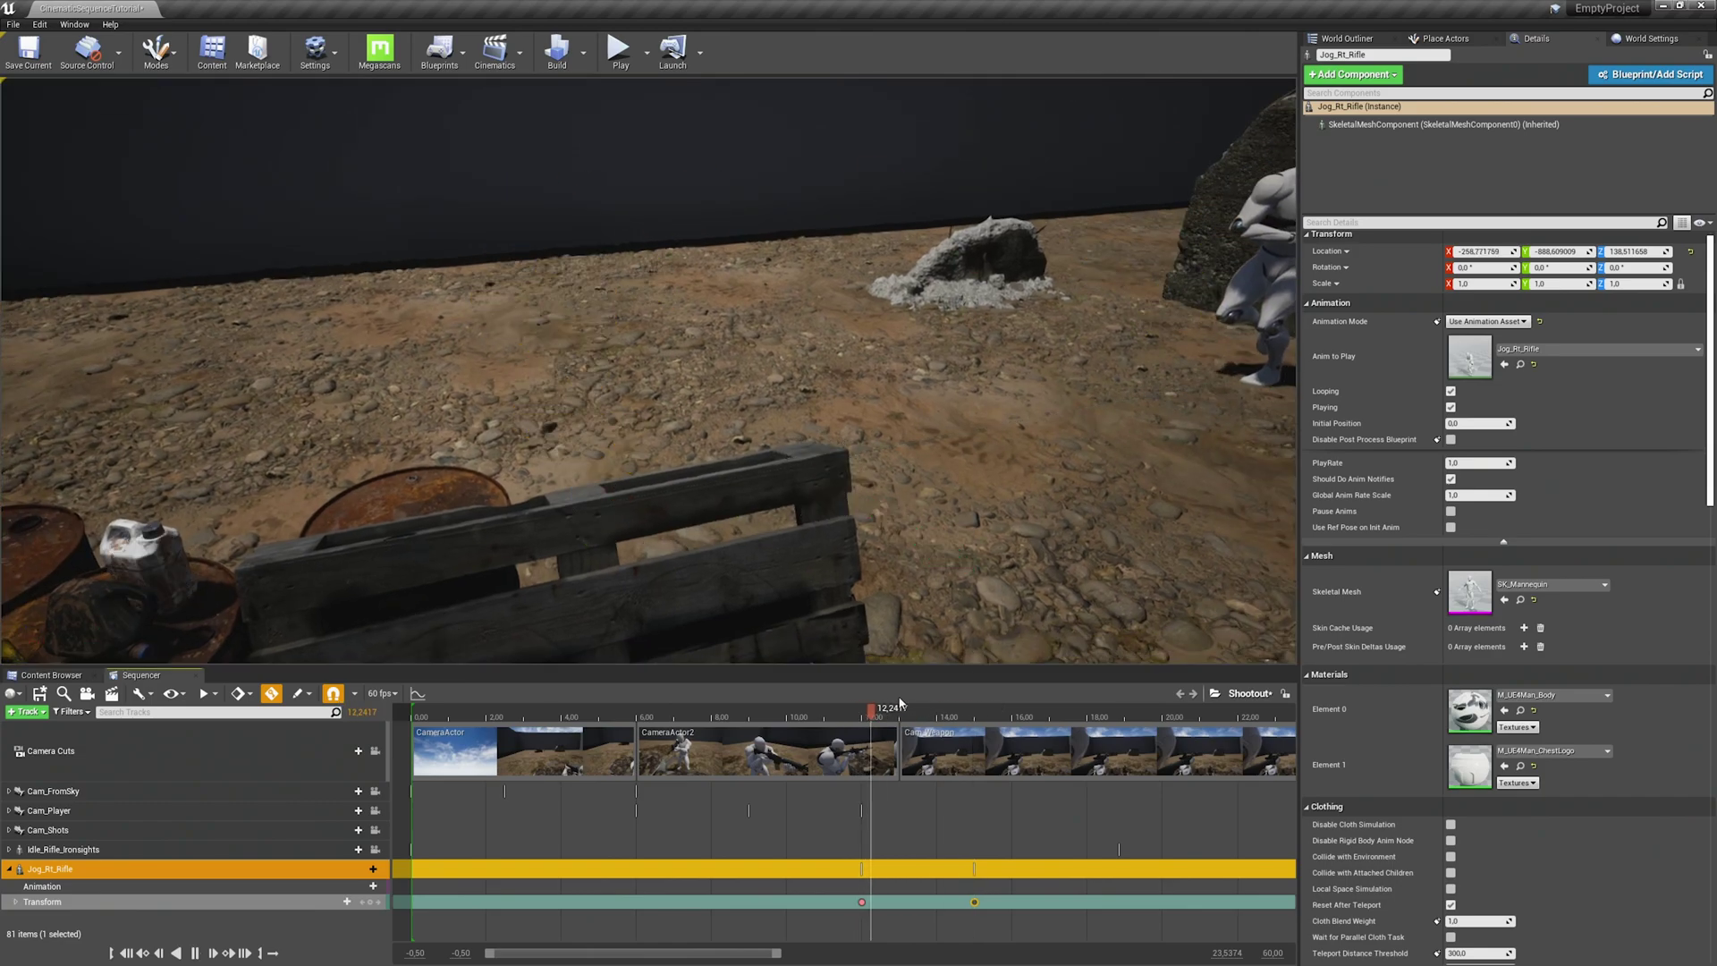
left_click_drag(931, 719, 863, 721)
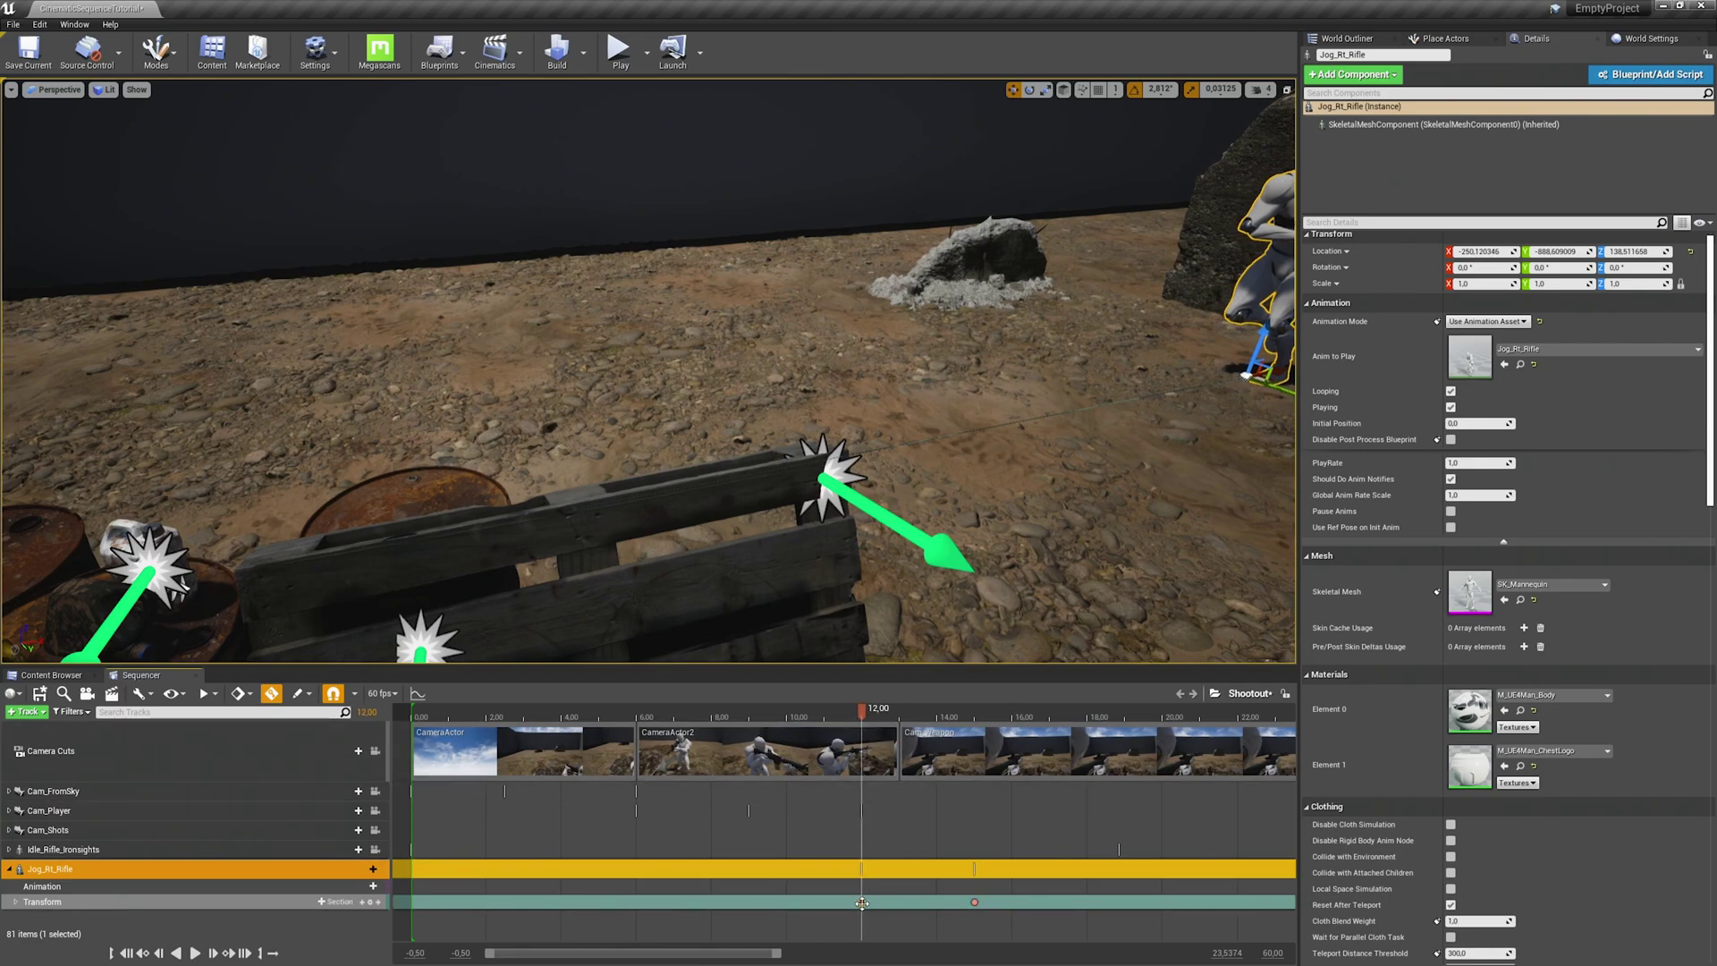
- Add the Jog_Rt_Rifle animation to the mannequin at 12.00 and extend its clip to about 16.00
left_click(362, 886)
type("jog")
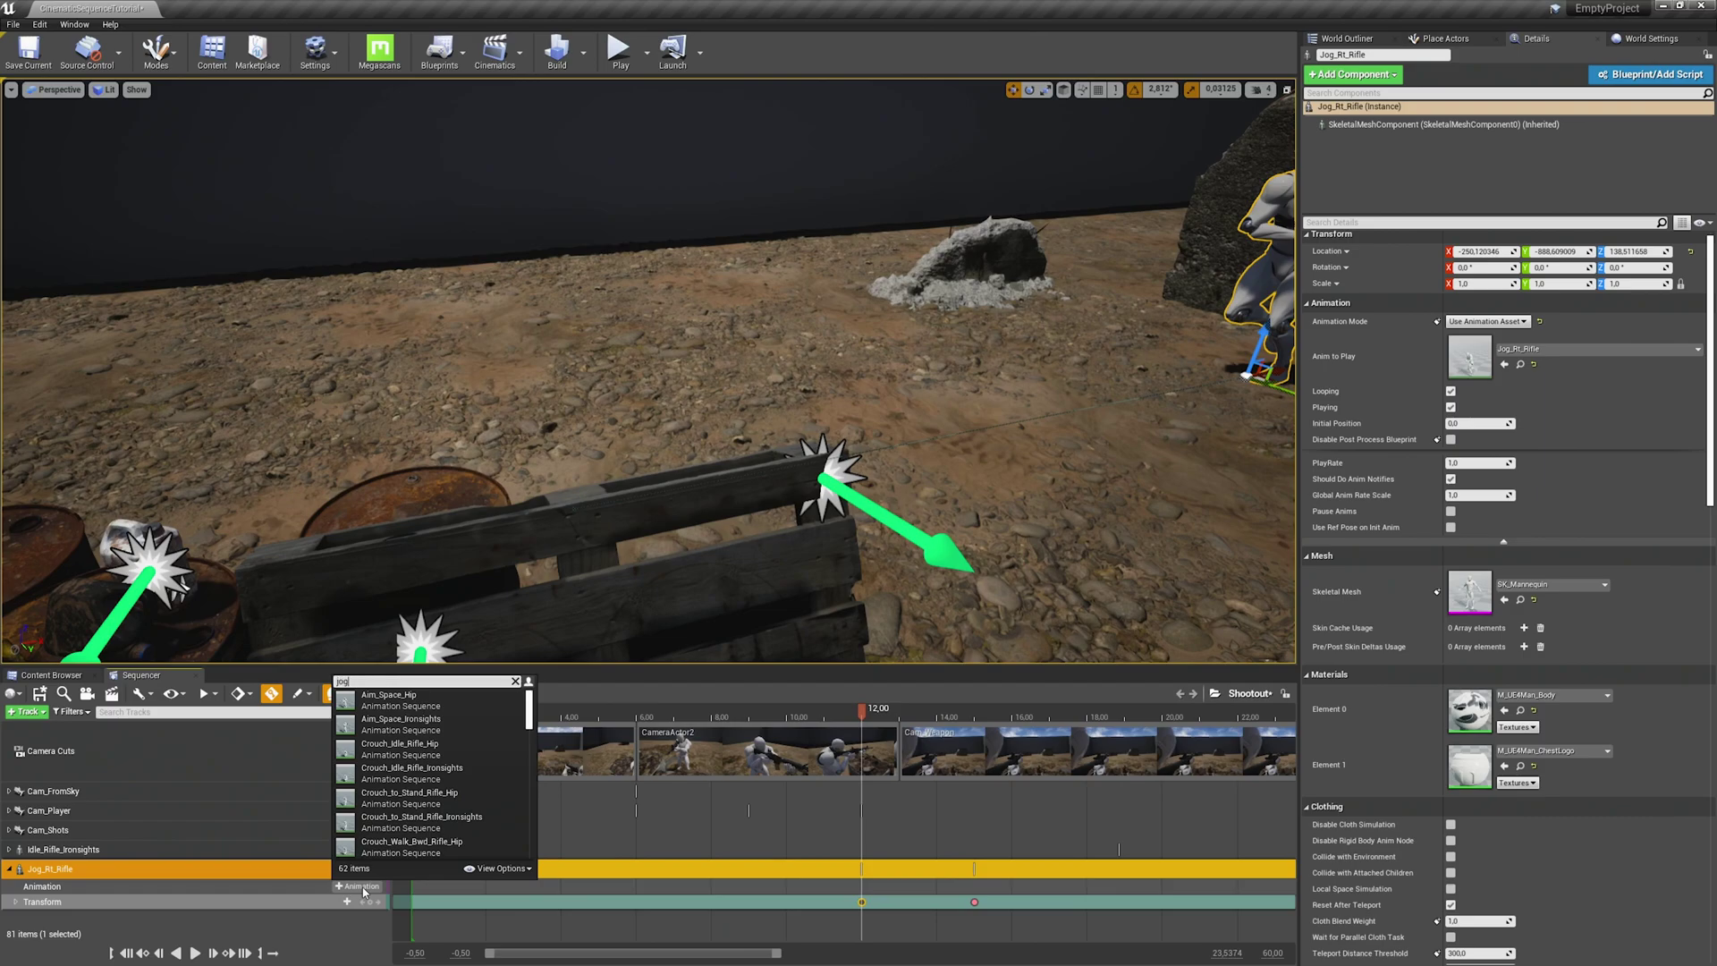
type("_rt")
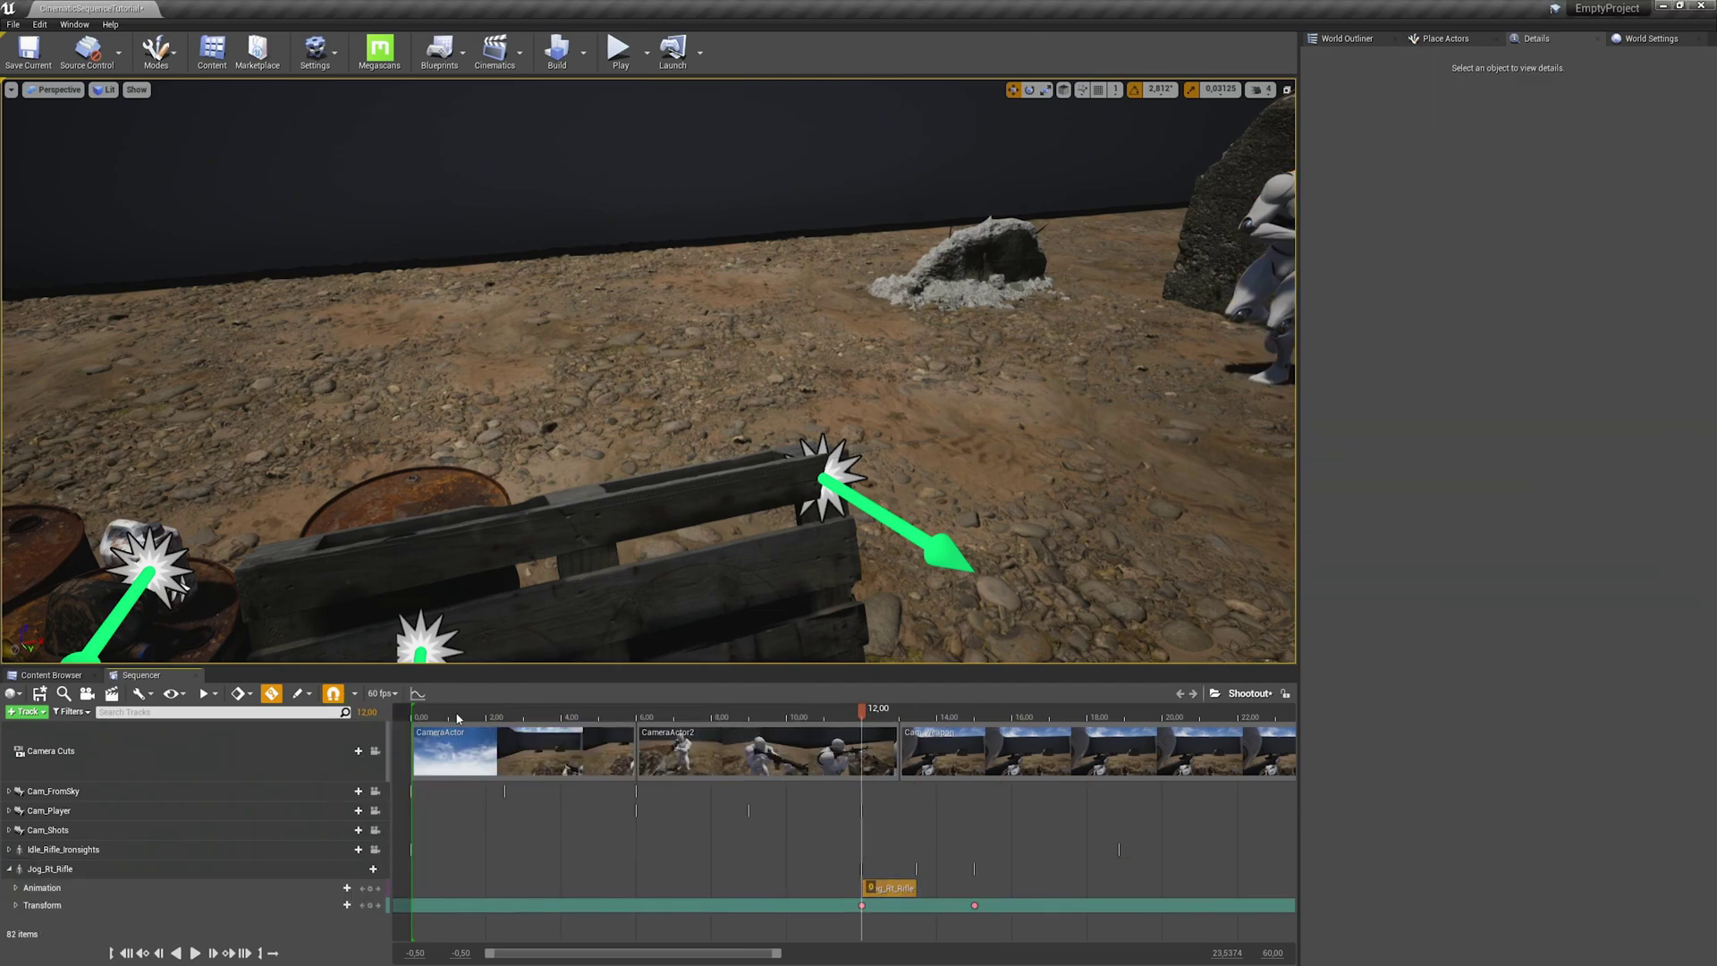
left_click_drag(721, 955, 806, 955)
left_click_drag(642, 888, 736, 883)
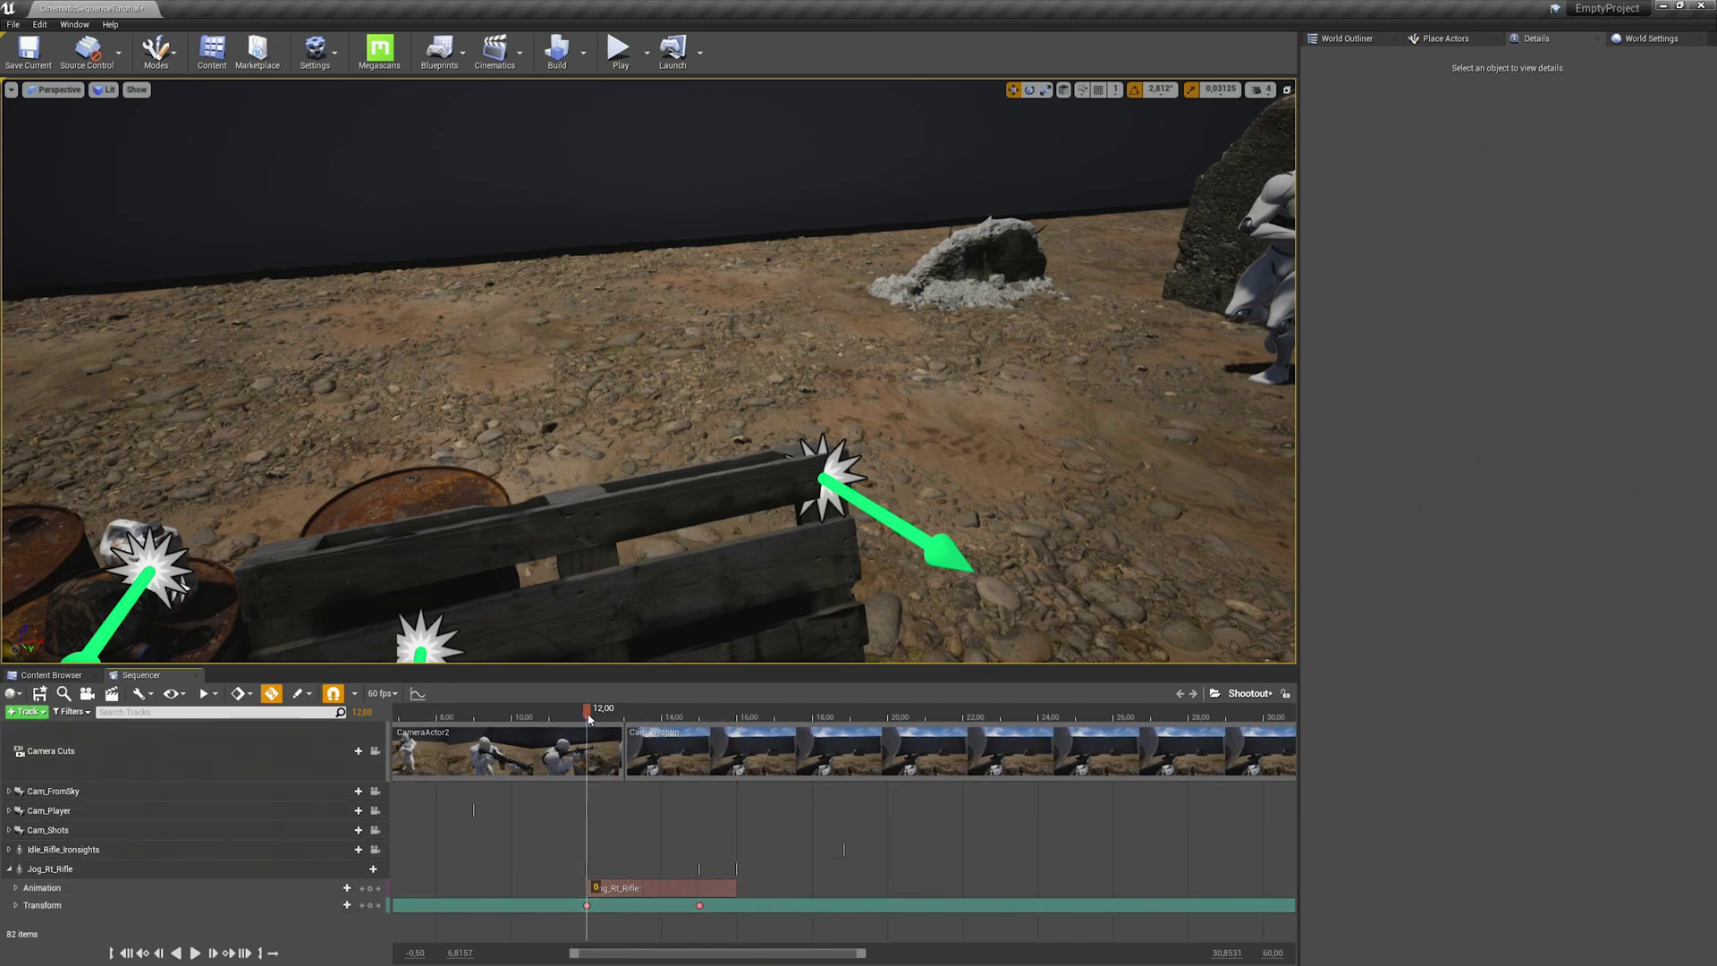
- Play the sequence from just before 12.00 to check how the jog animation fits the mannequin's movement
mouse_move(588, 715)
left_mouse_down()
mouse_move(690, 716)
mouse_move(587, 729)
left_mouse_up()
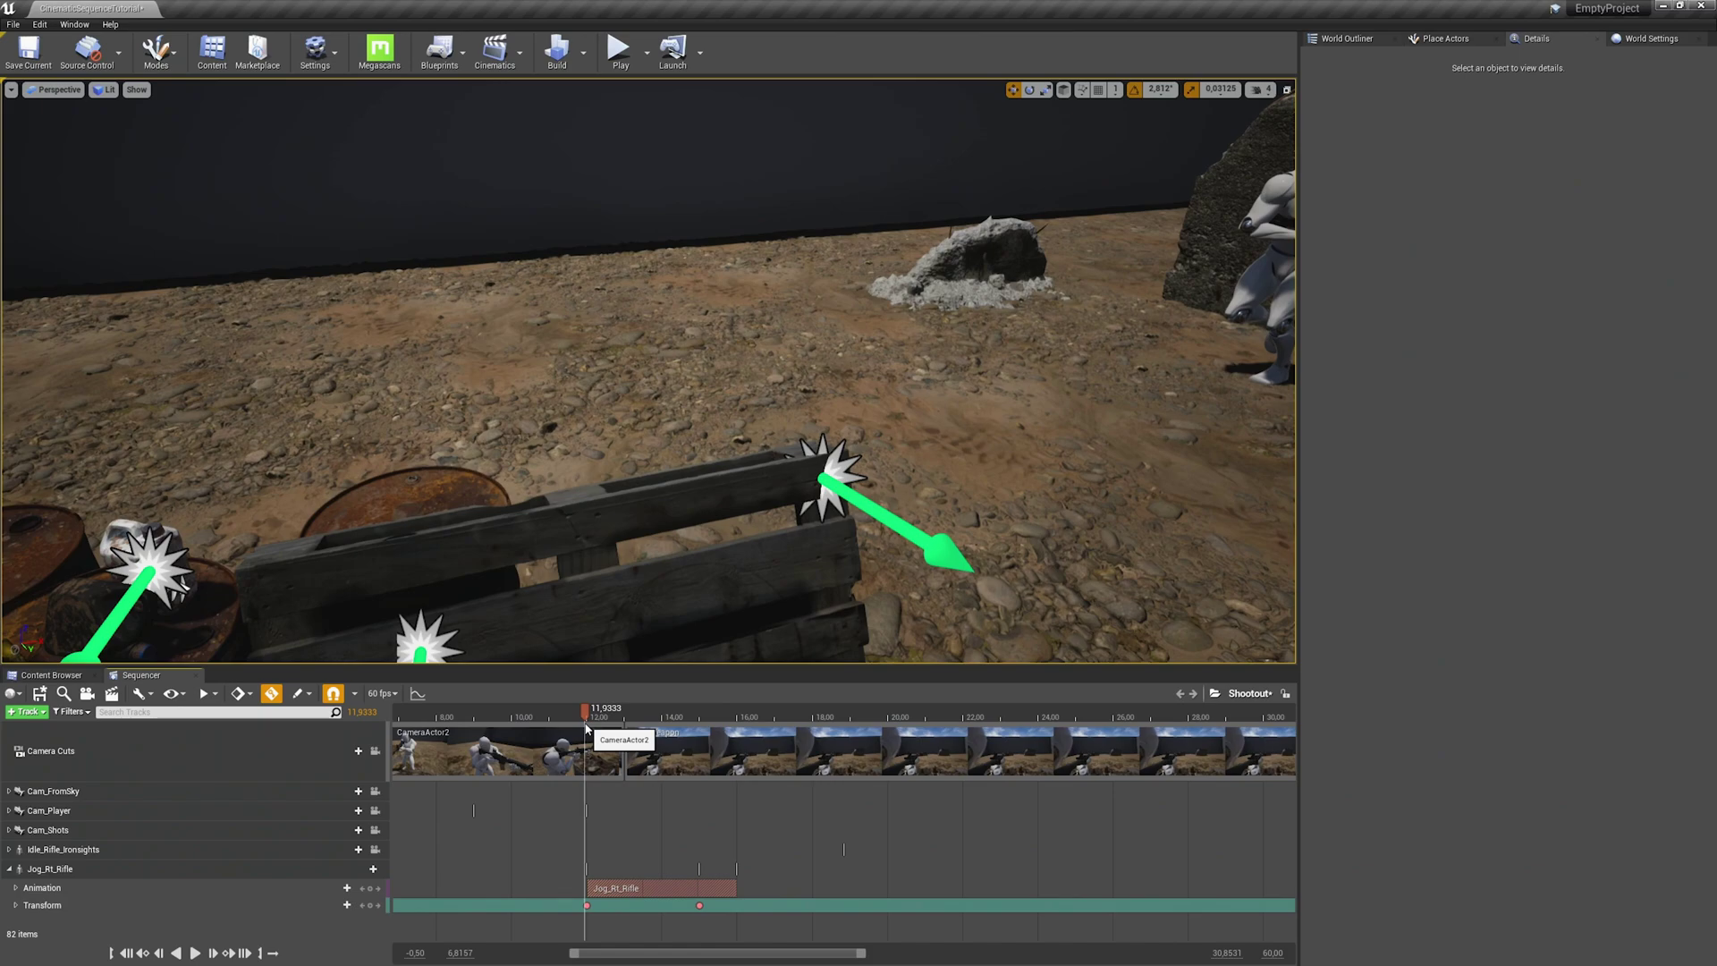
key("space")
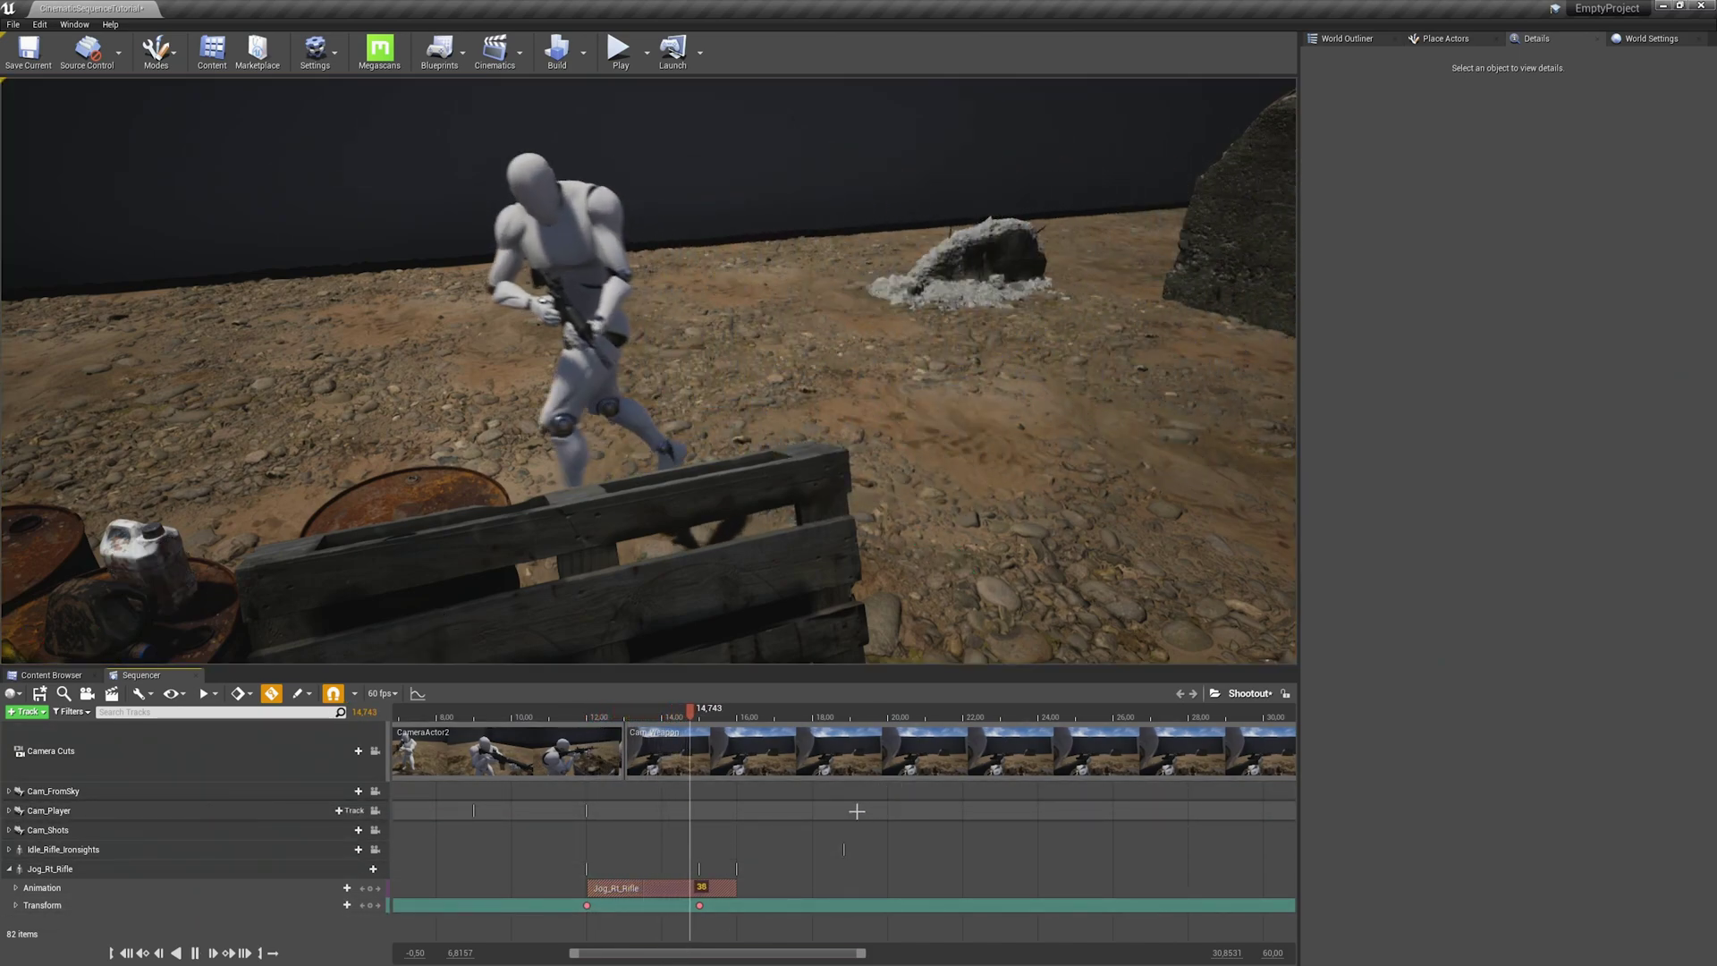
left_click(593, 714)
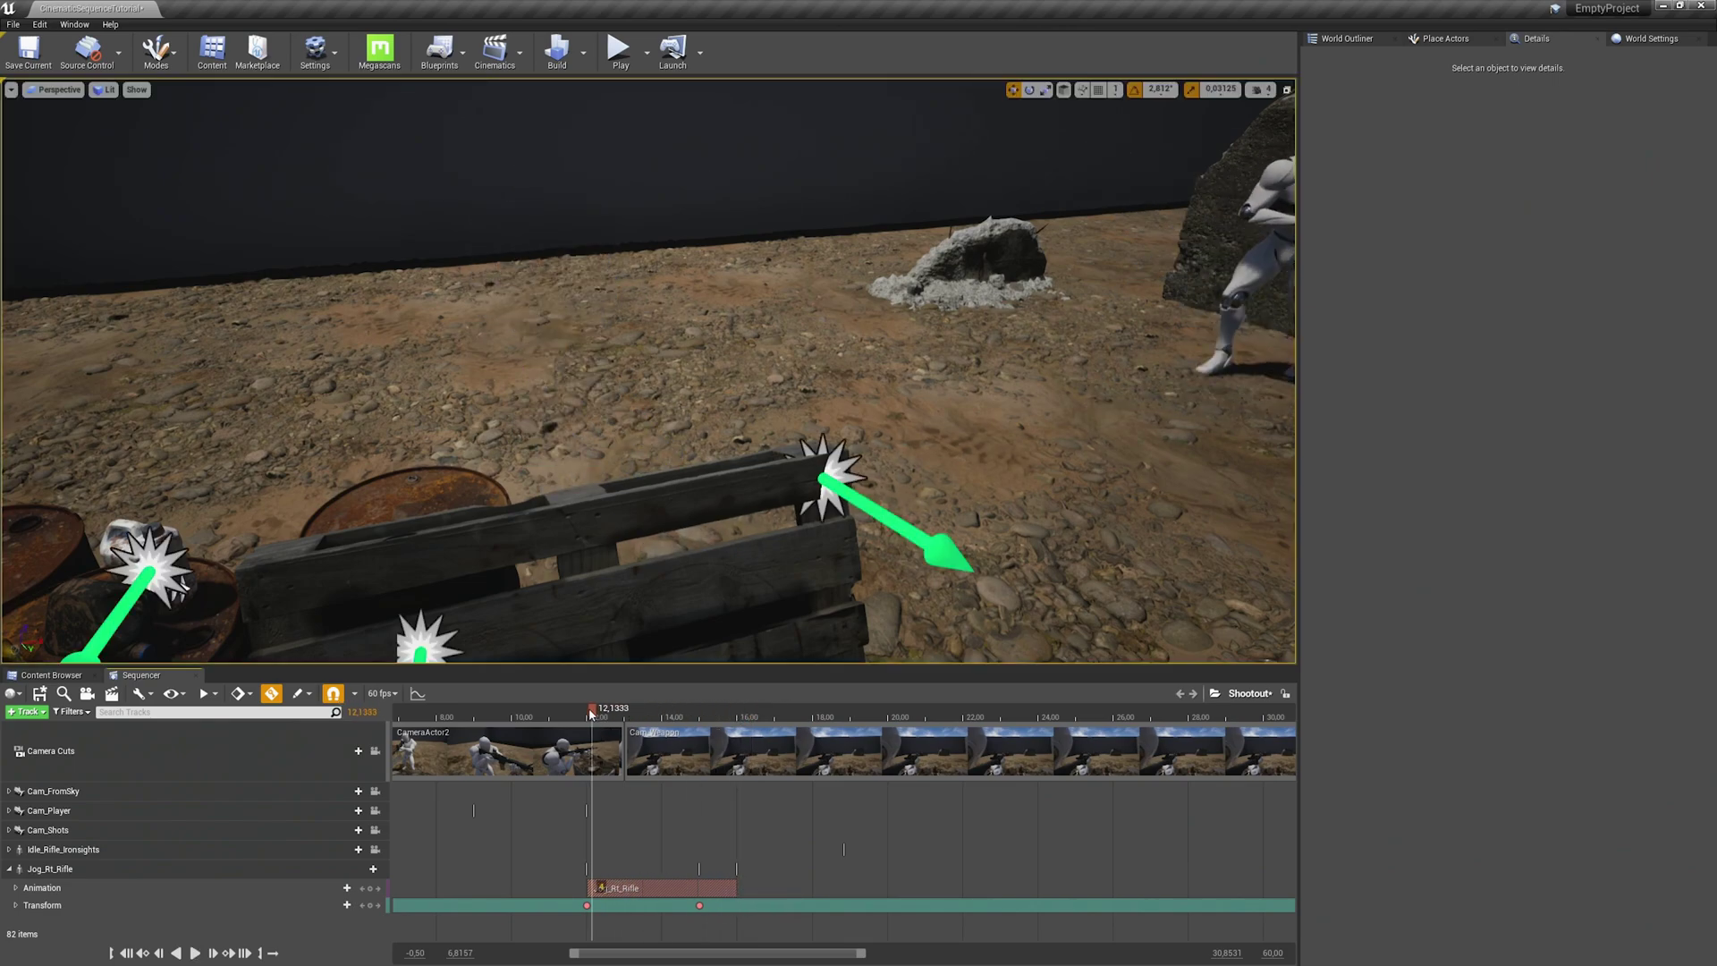
left_click_drag(593, 714, 586, 714)
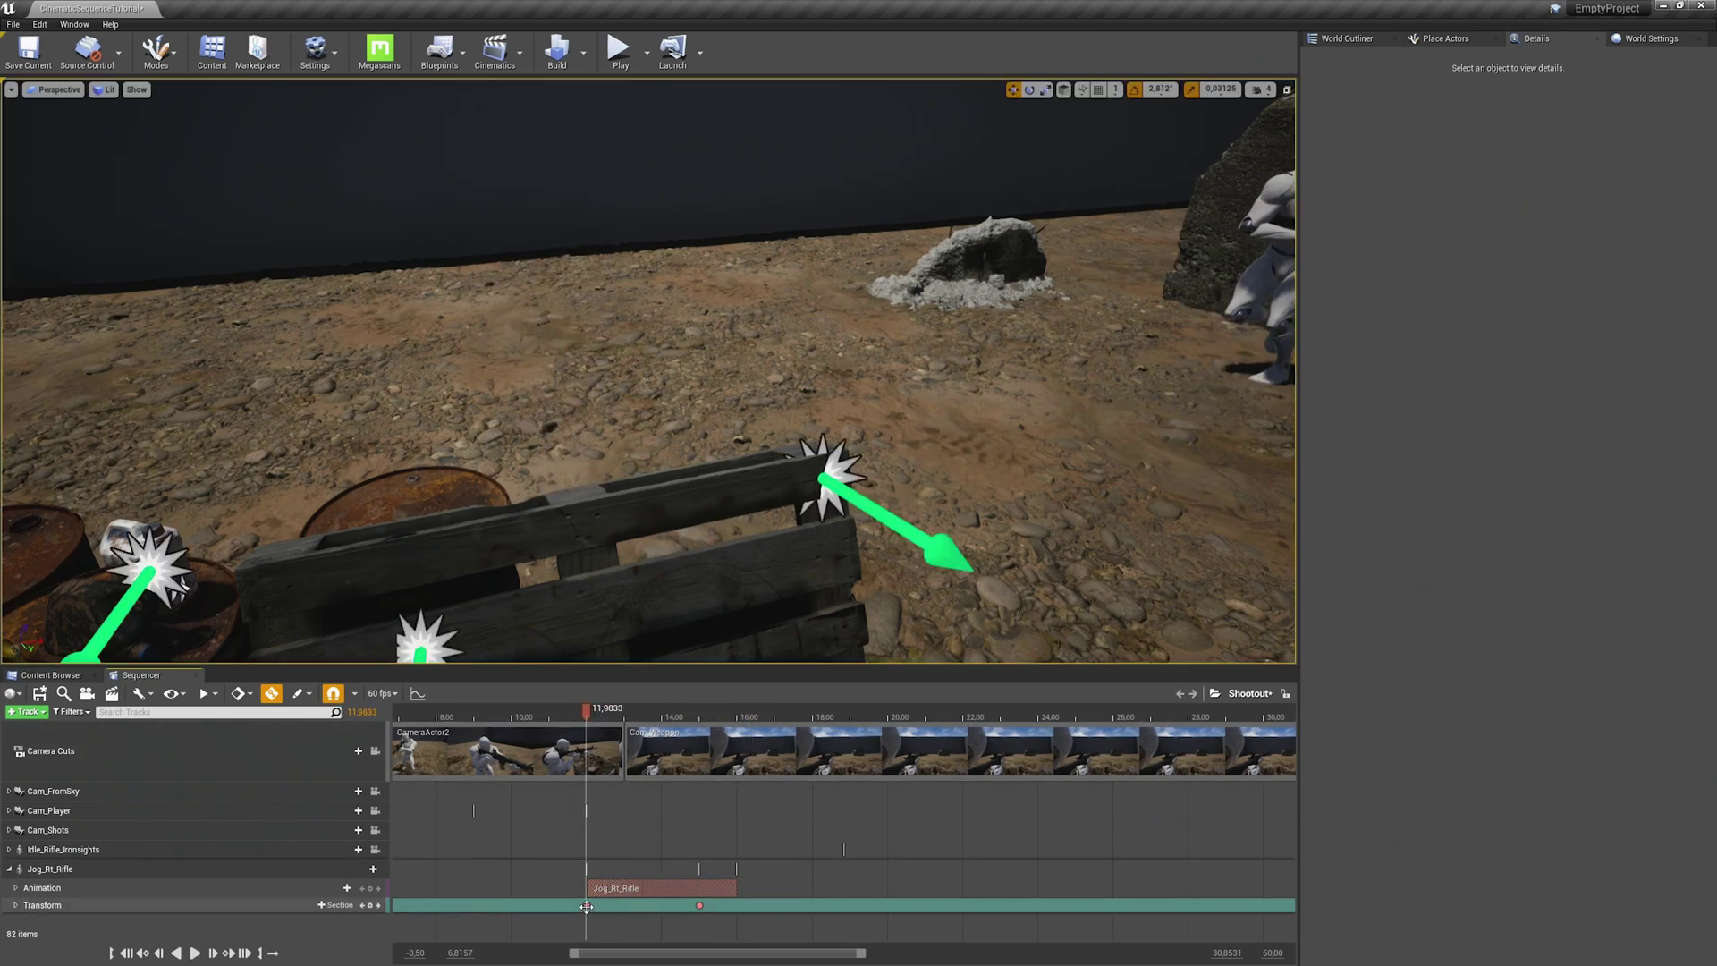
- Set the jogging mannequin's transform keys at 12.00 and 15.00 to linear interpolation and show its curves in the curve editor
left_click(586, 906)
right_click_drag(881, 556, 899, 558)
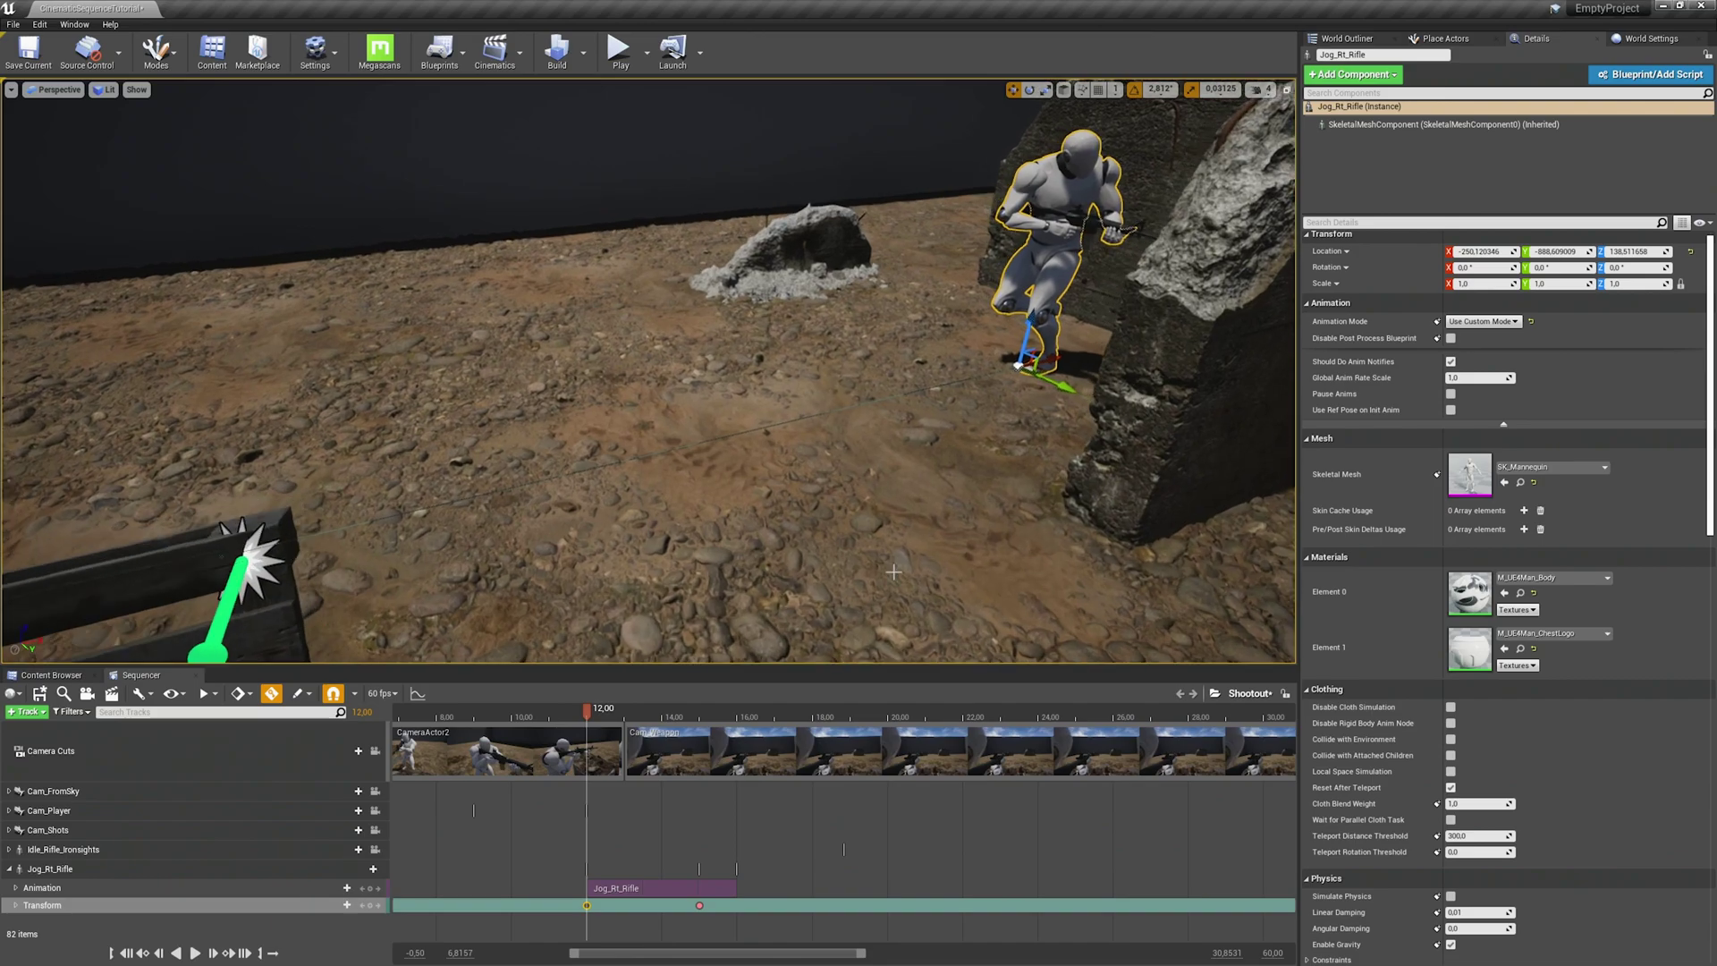
right_click(586, 906)
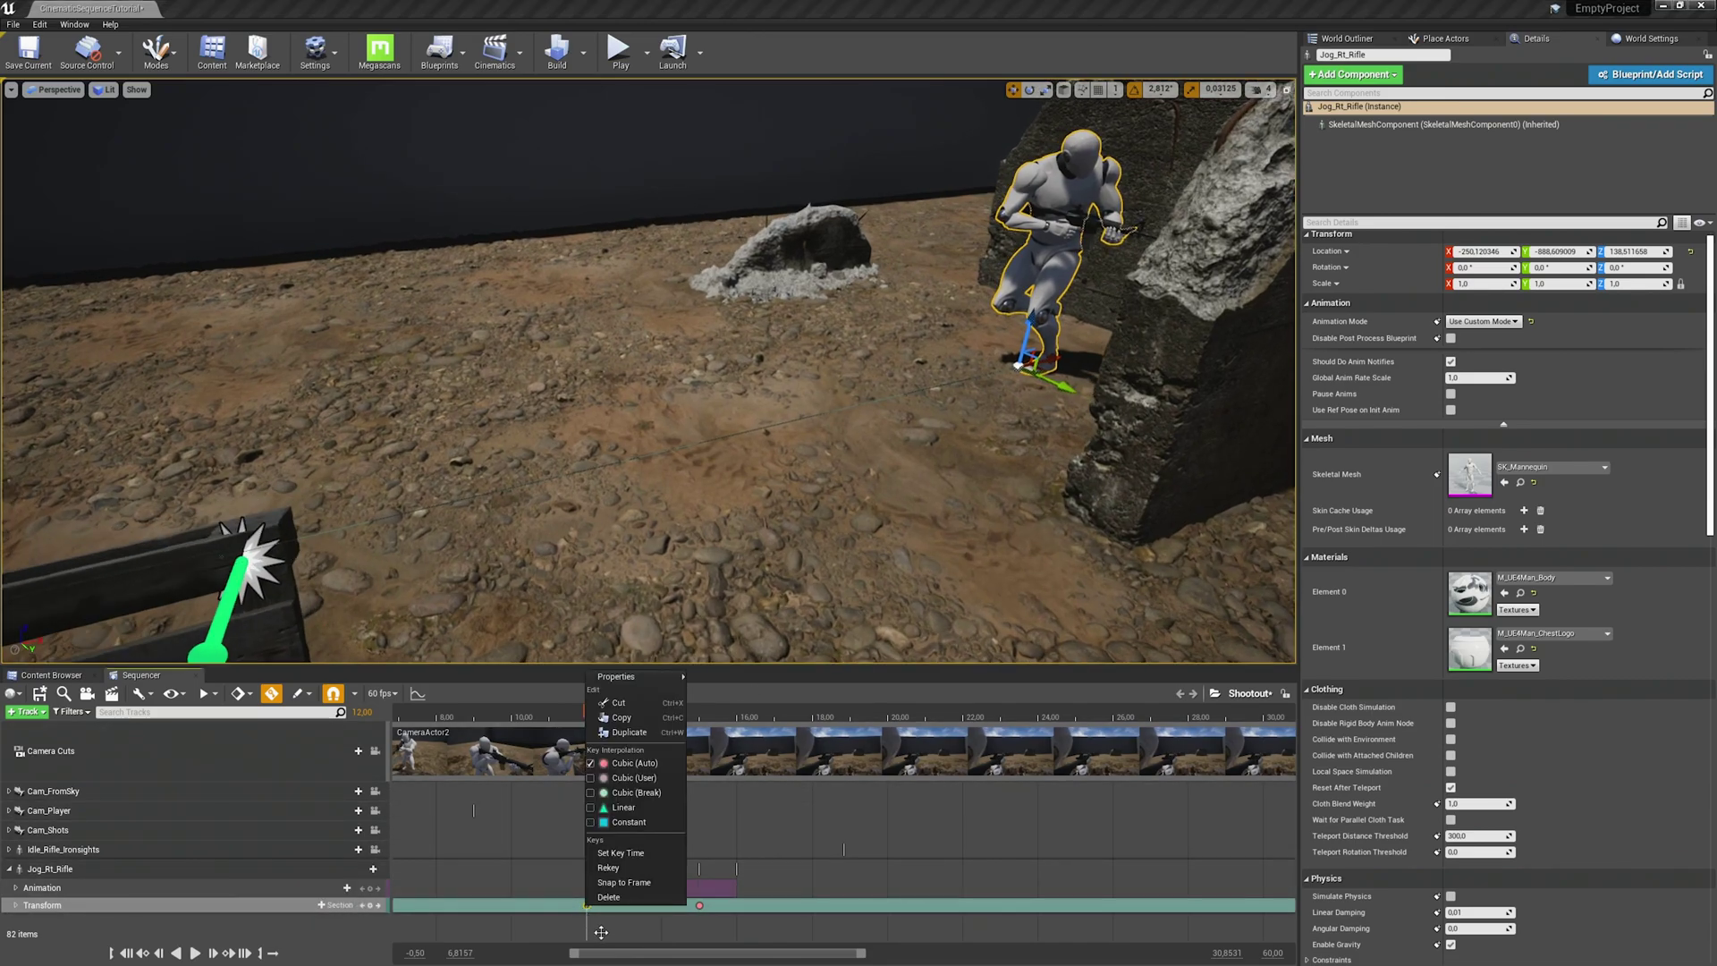
left_click(619, 811)
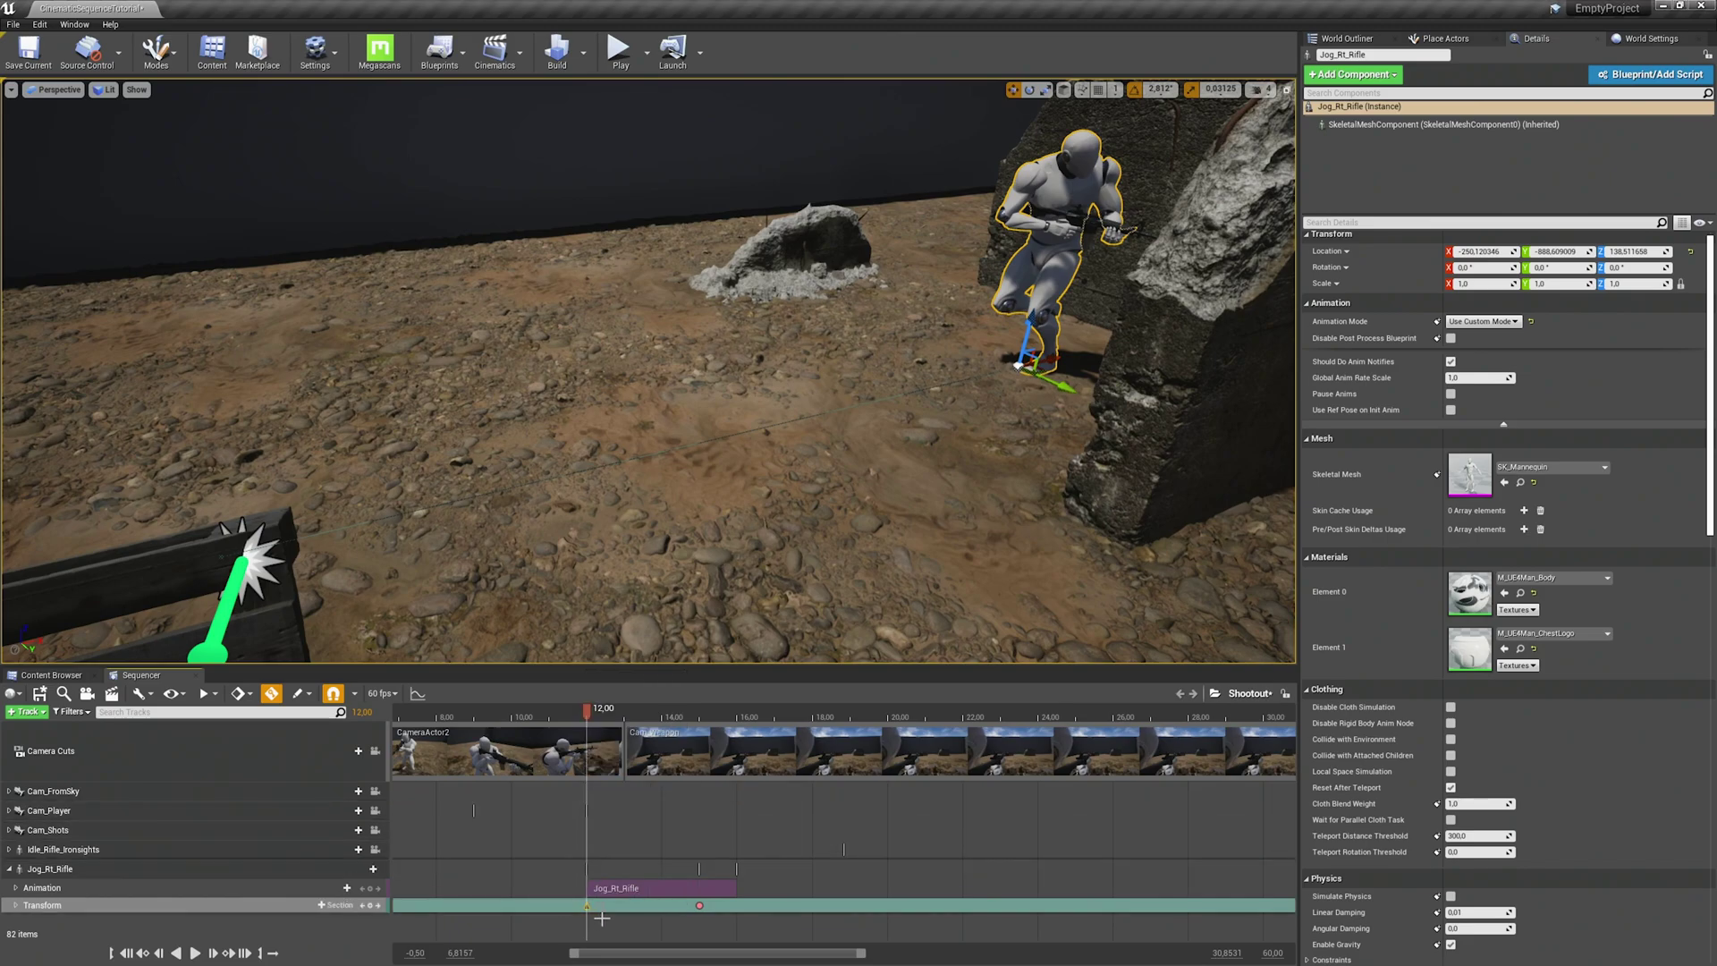
left_click(700, 905)
right_click(699, 906)
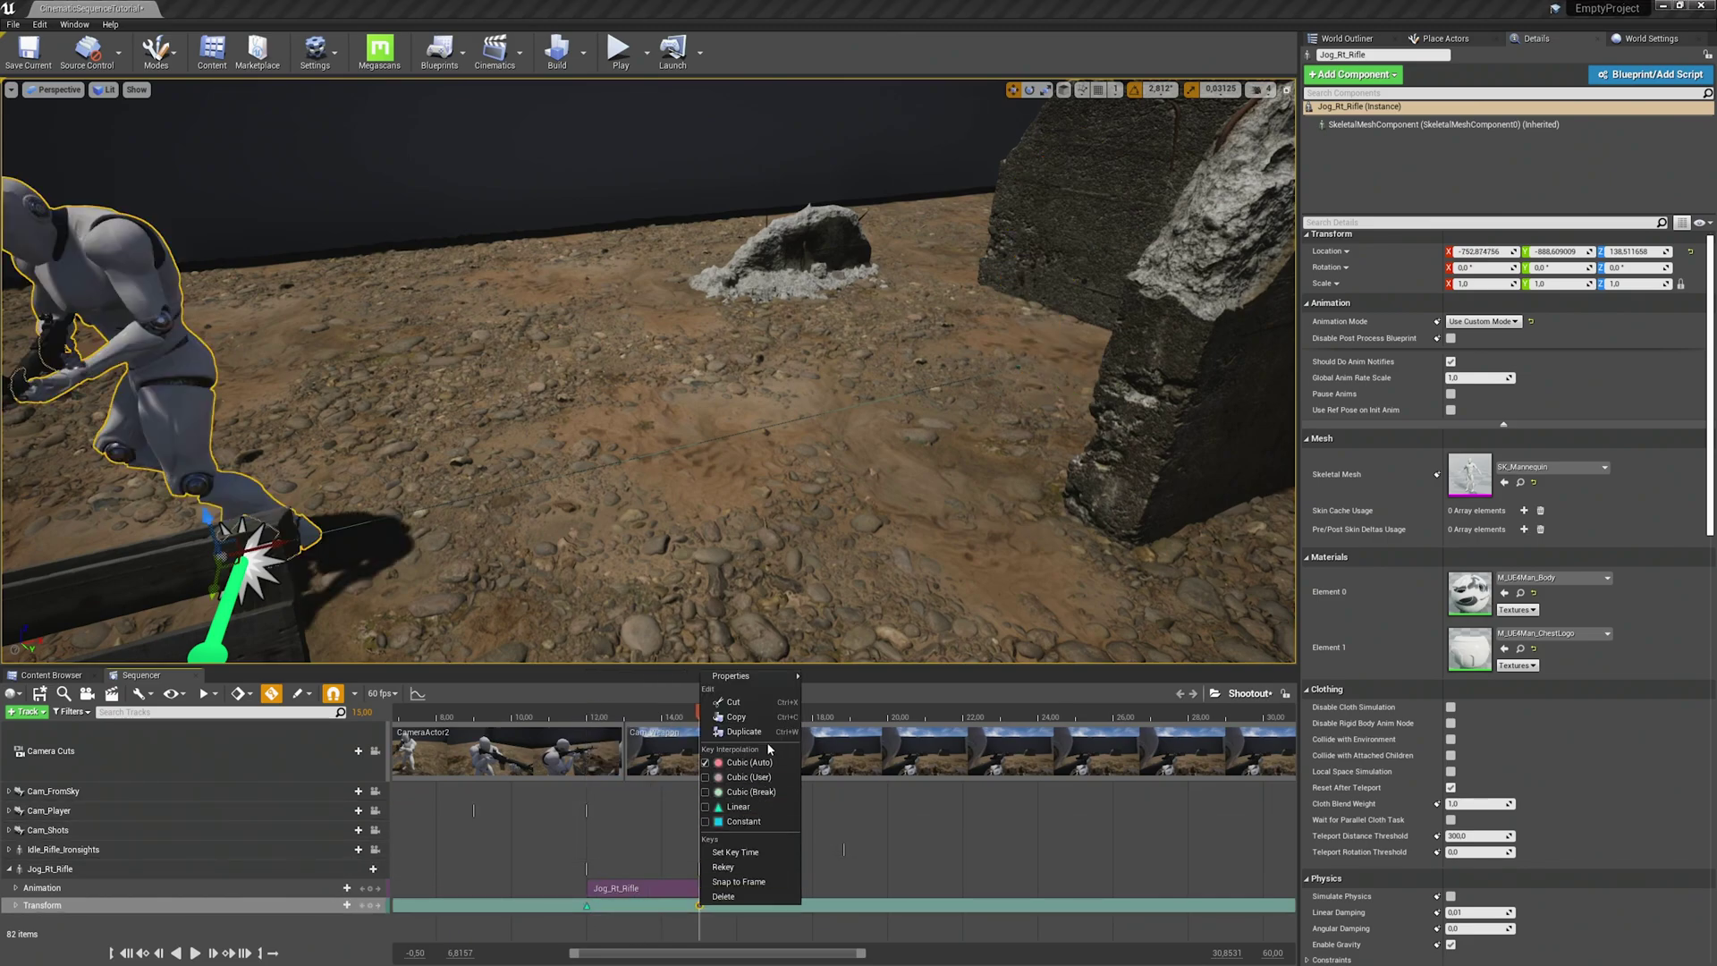
left_click(766, 808)
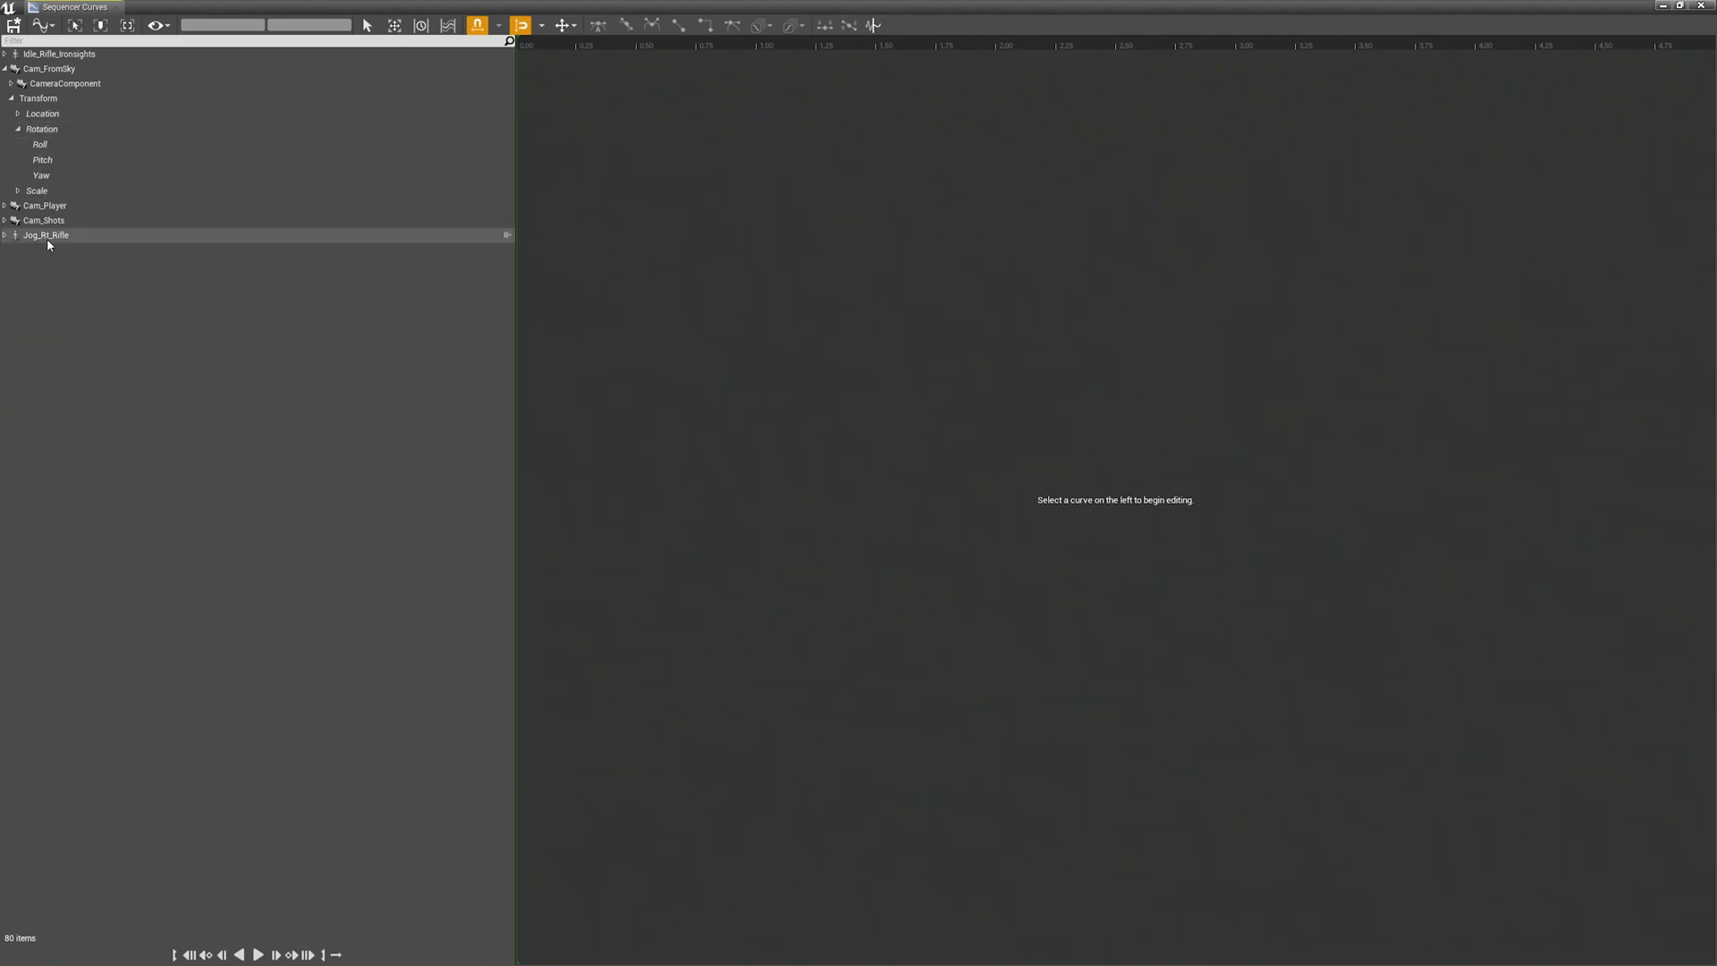
left_click(47, 236)
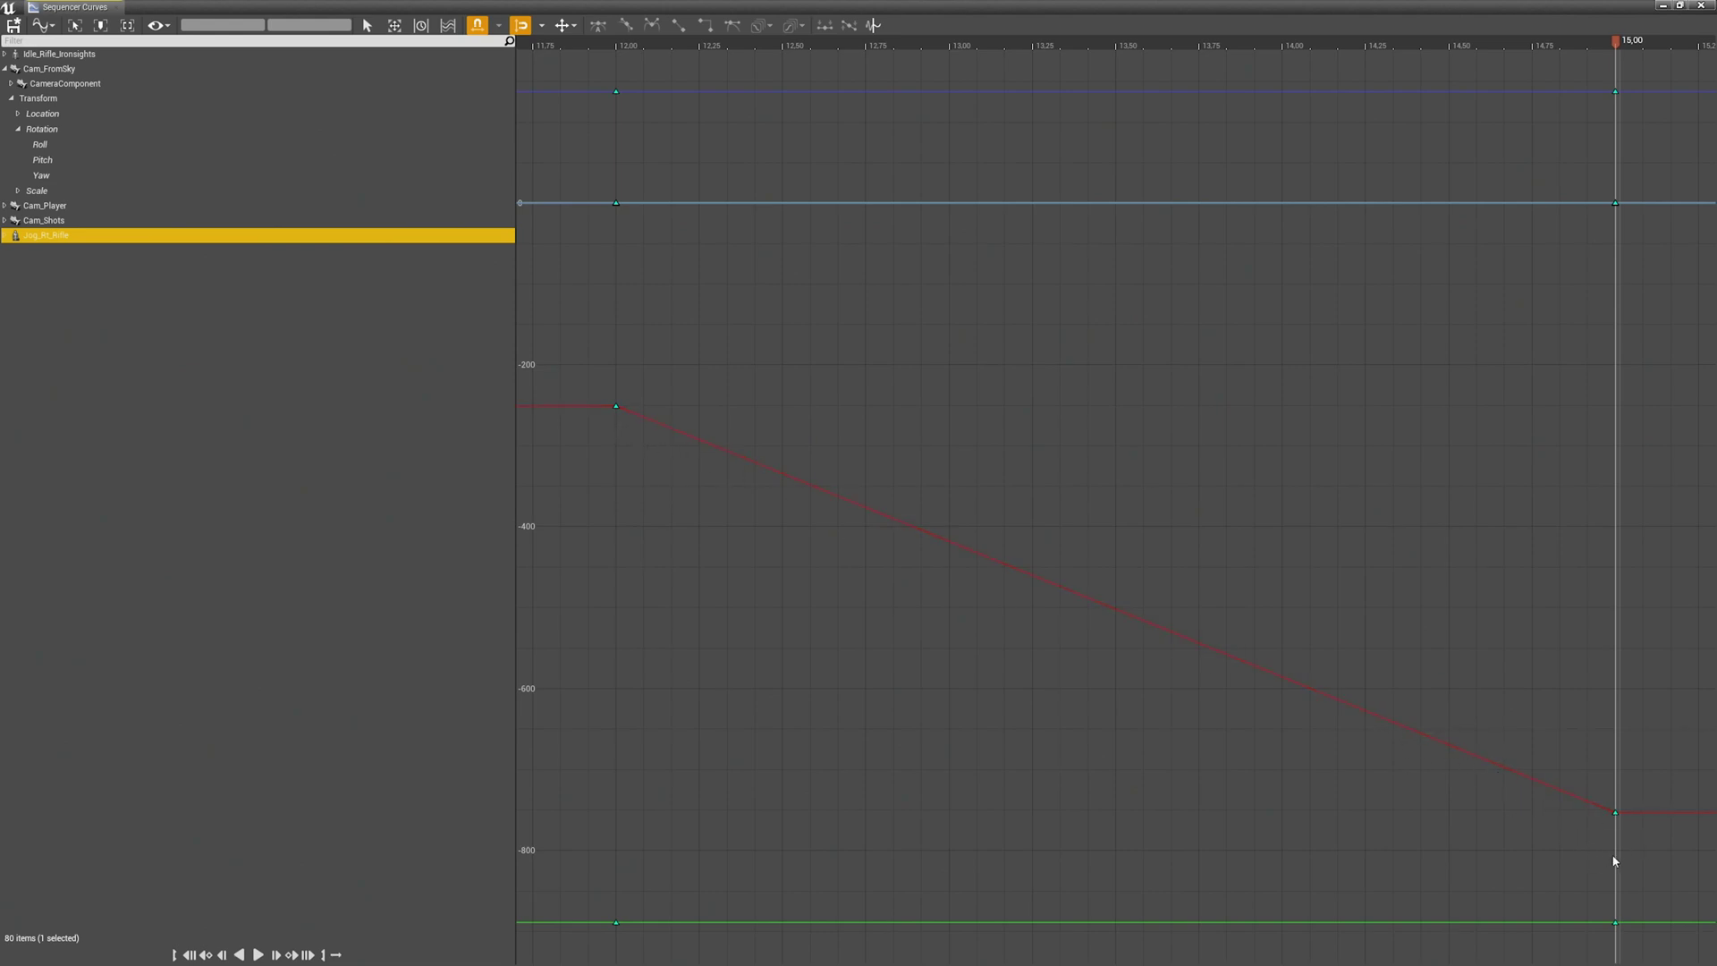
- Try Auto interpolation on the mannequin's Location X key at 15.00 in the curve editor, and return it to Linear
left_click(1616, 813)
right_click(1617, 813)
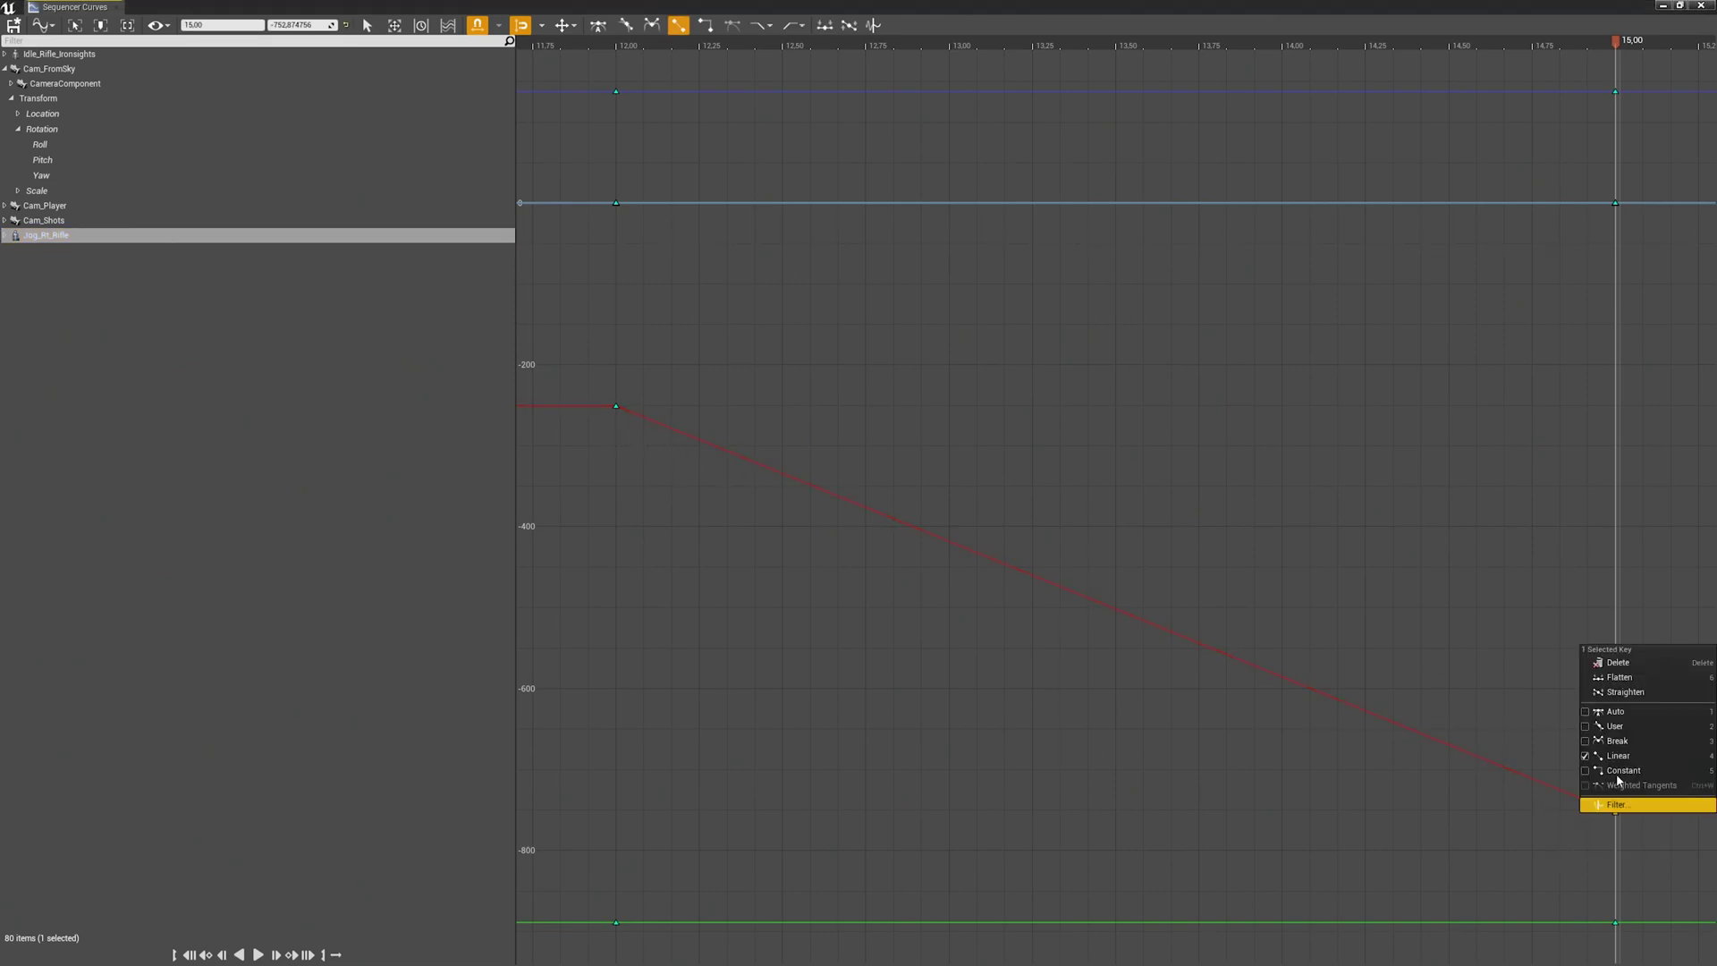
left_click(1615, 712)
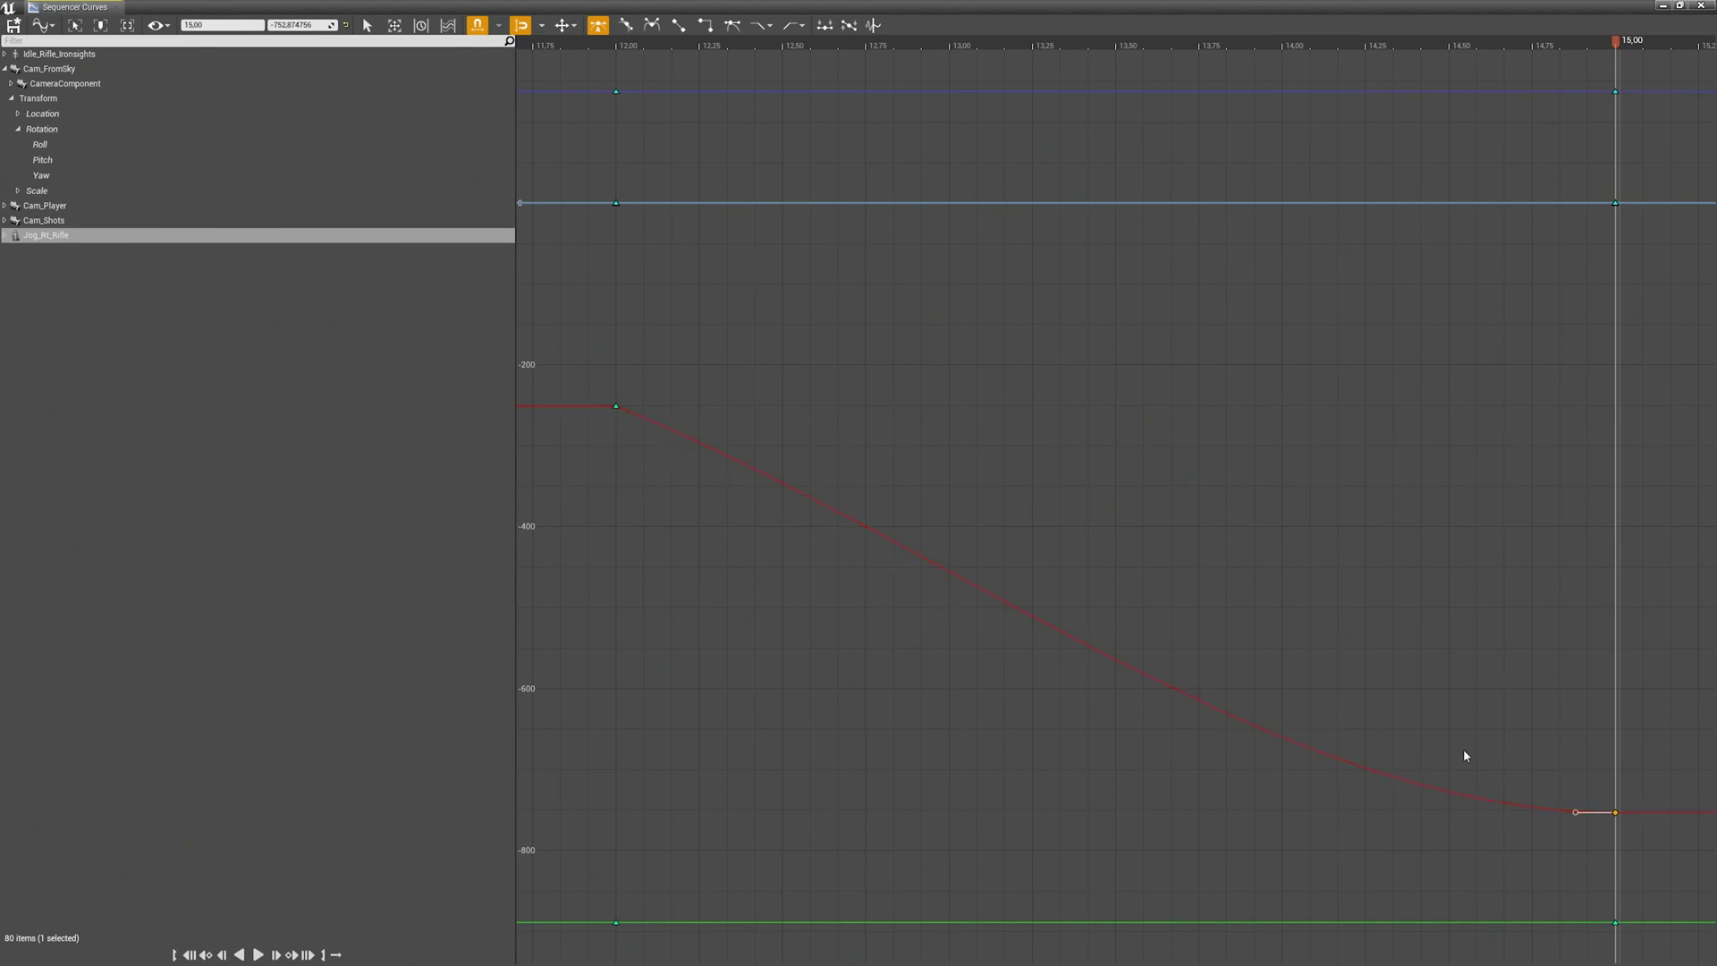
right_click(1616, 813)
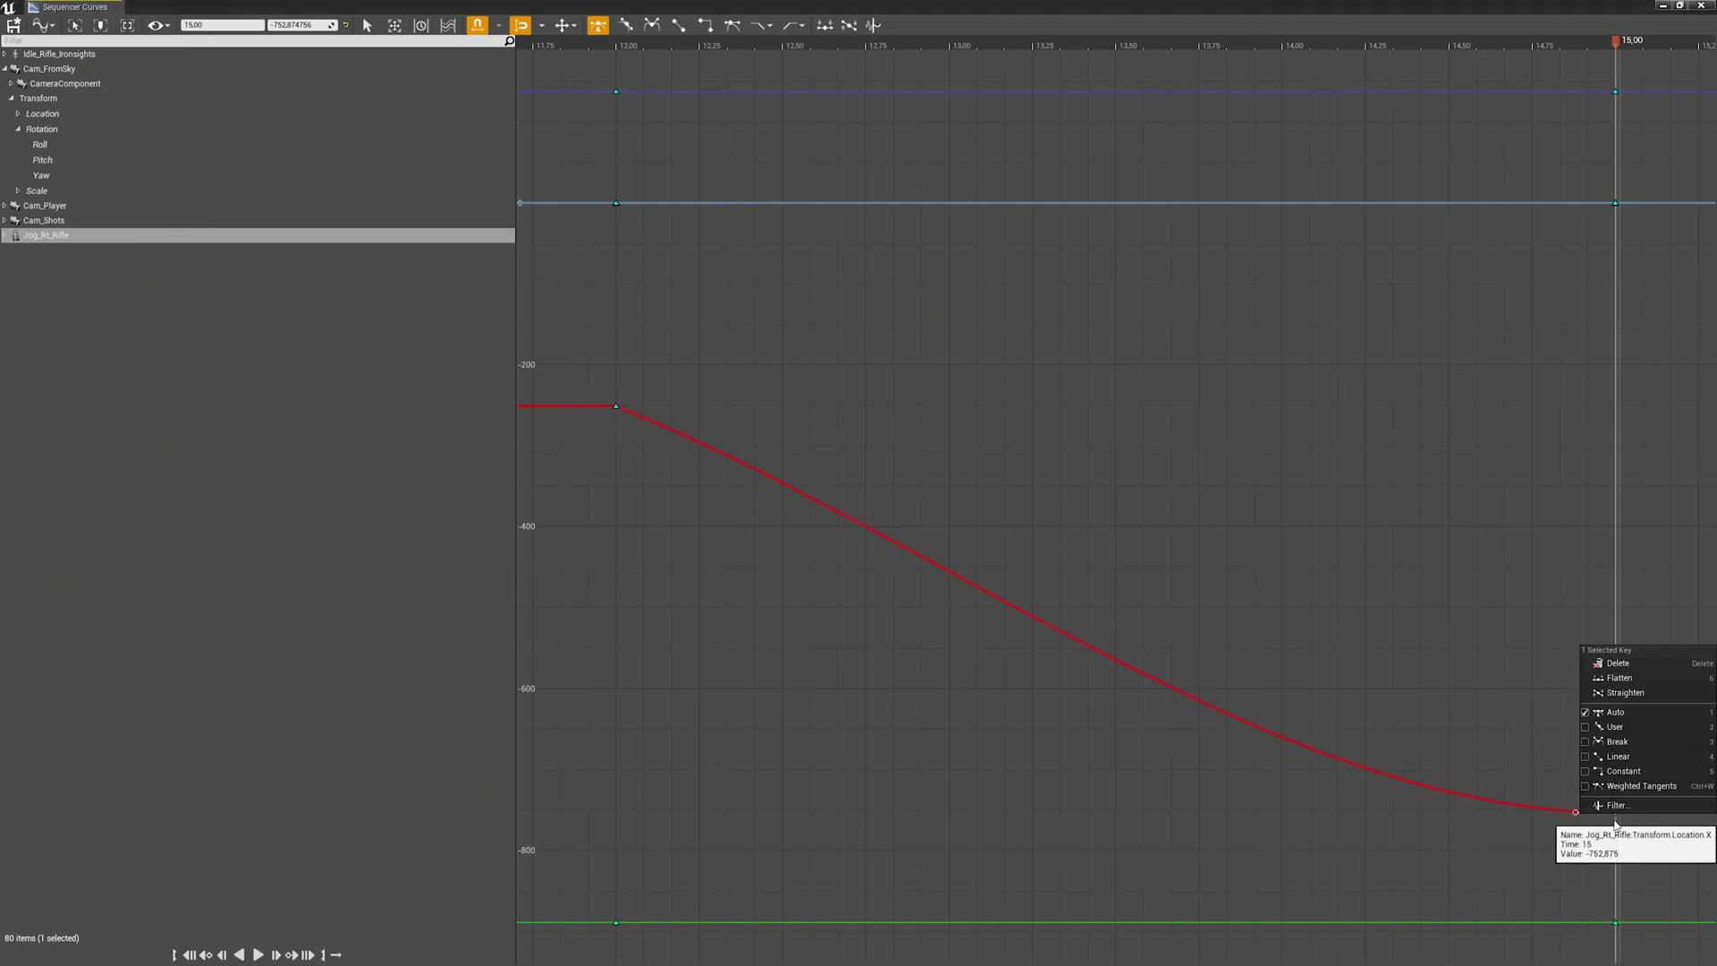
left_click(1628, 758)
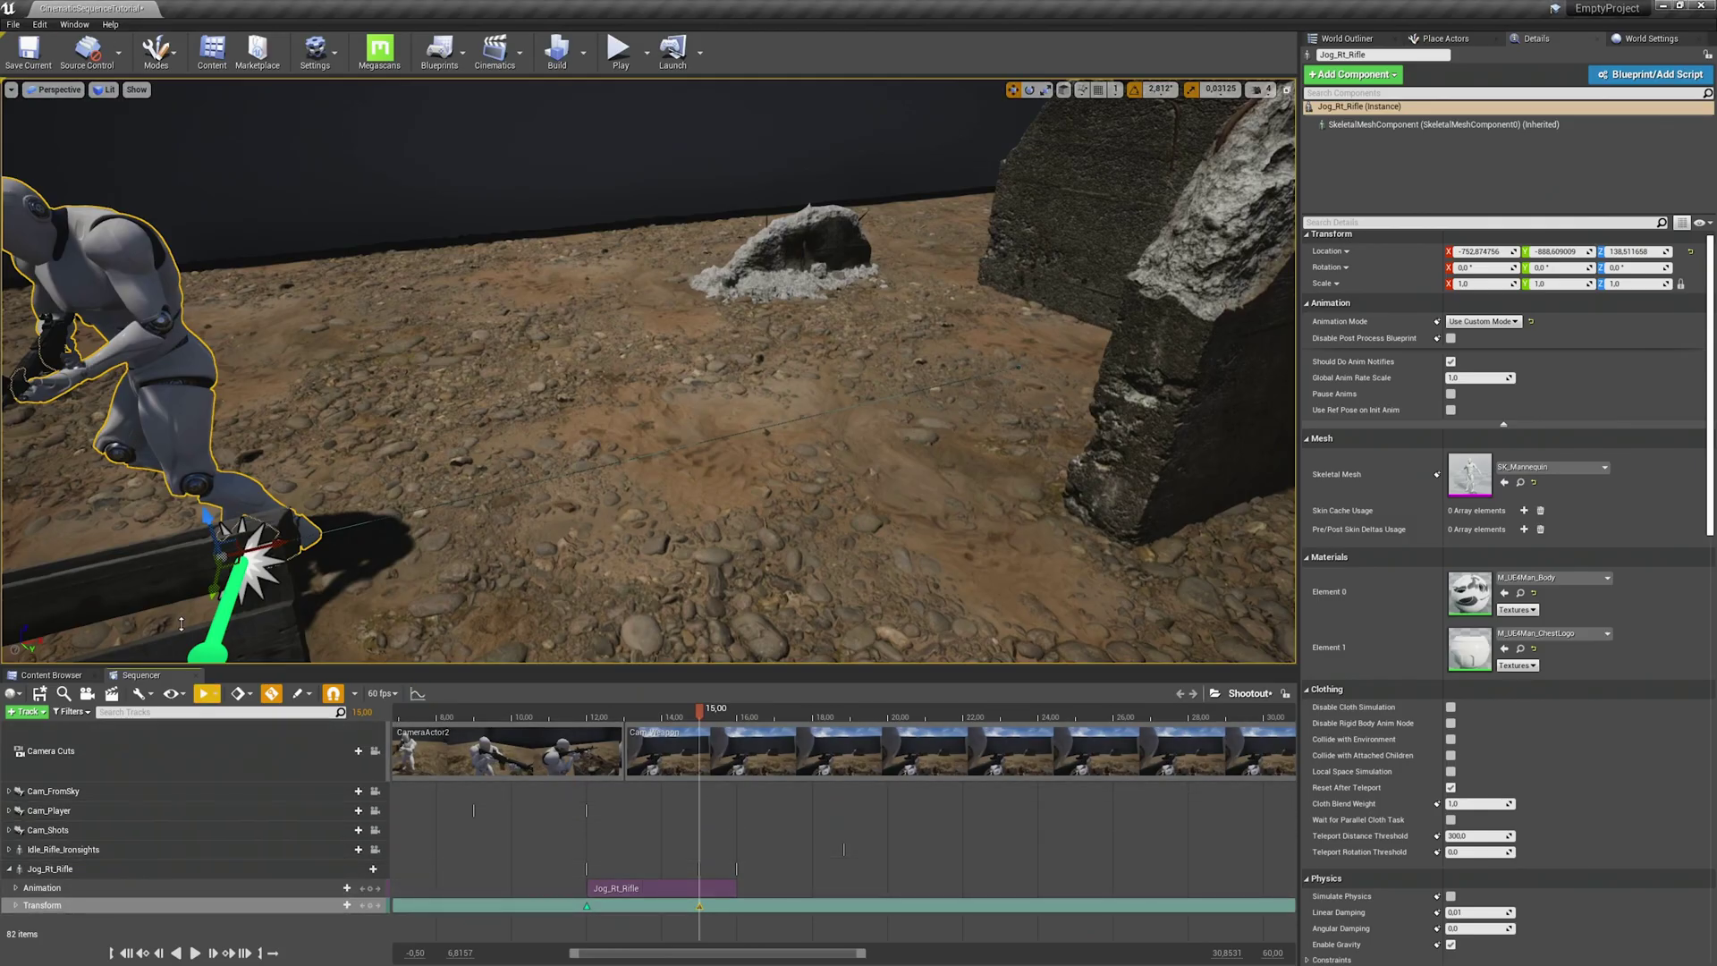
- Play the sequence from about 12.00 to check the mannequin's linear run from the wall to the pallet
key("s")
right_click_drag(649, 371, 572, 322)
left_click_drag(702, 716, 613, 720)
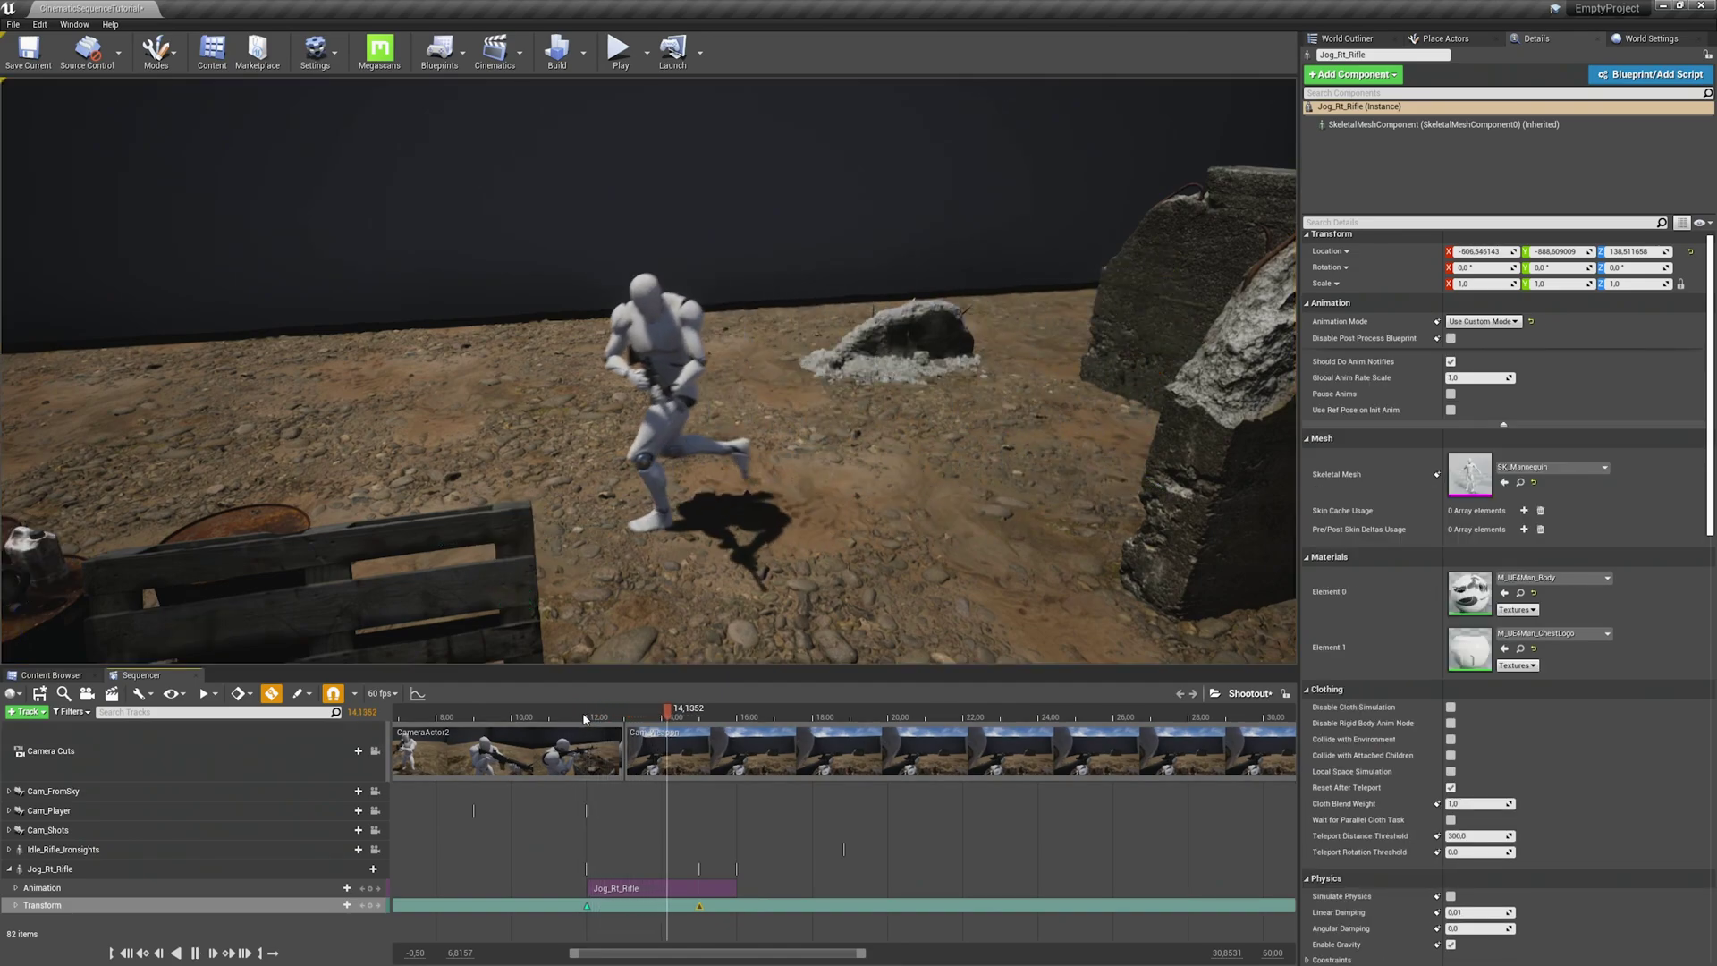
left_click_drag(678, 717, 686, 718)
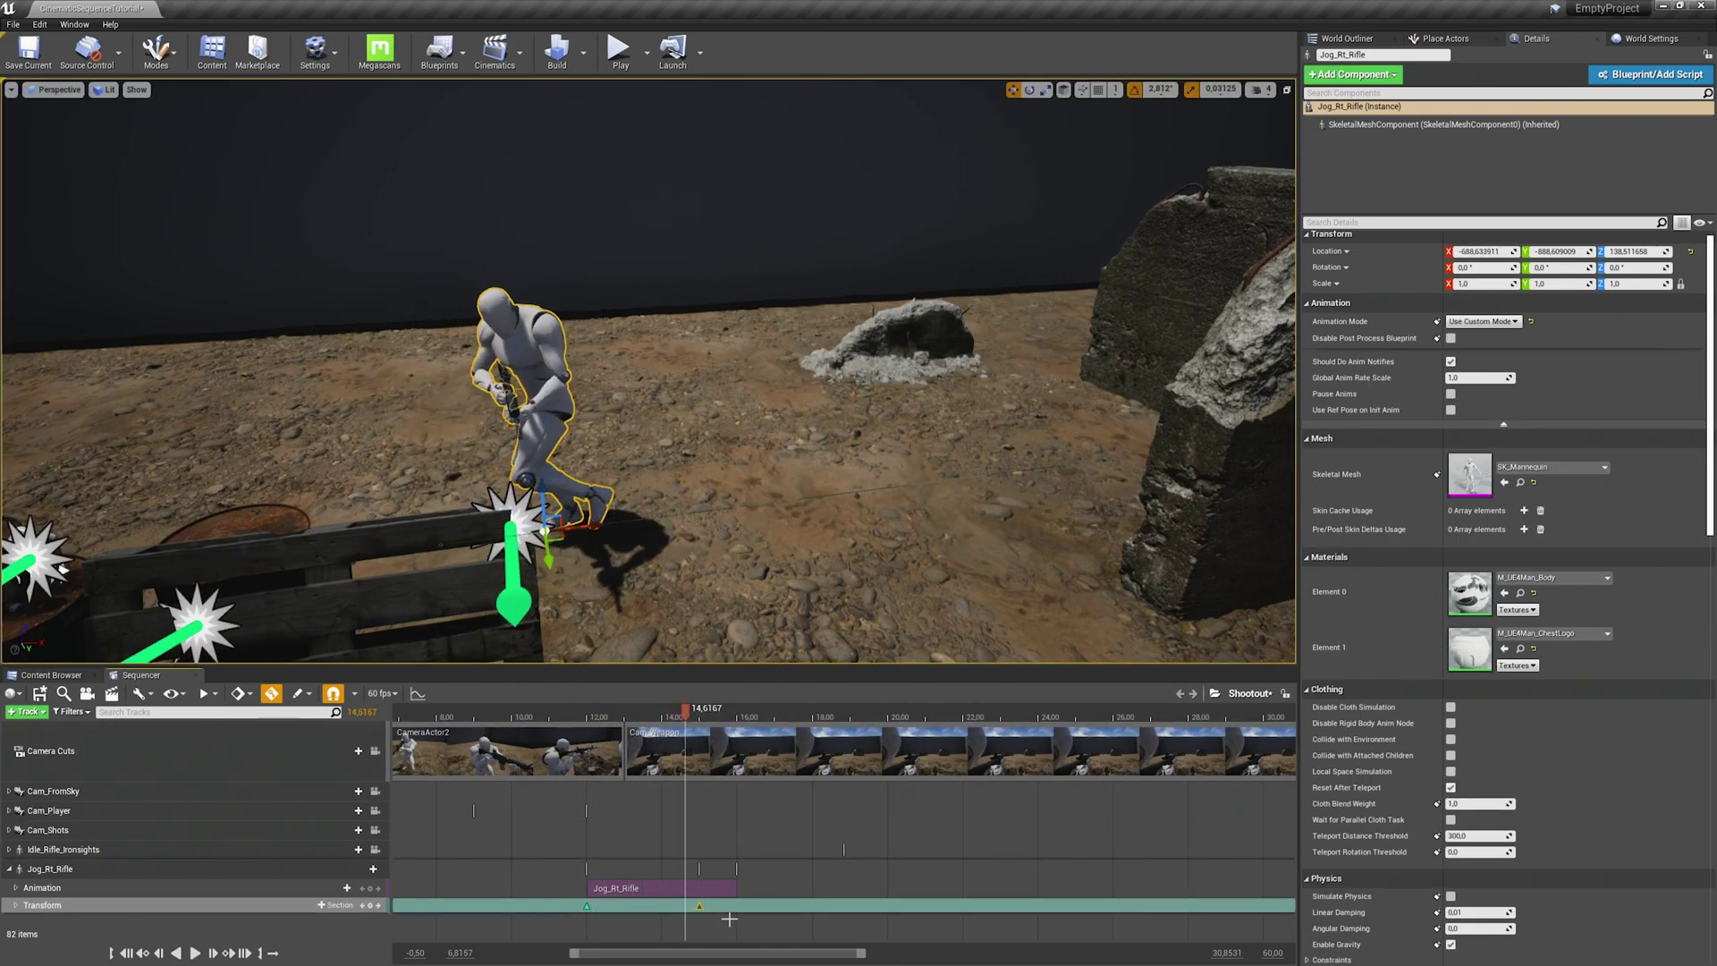
- Try shifting the mannequin's end transform key to 14.00 and play the run from just before 12.00
left_click_drag(701, 907, 662, 907)
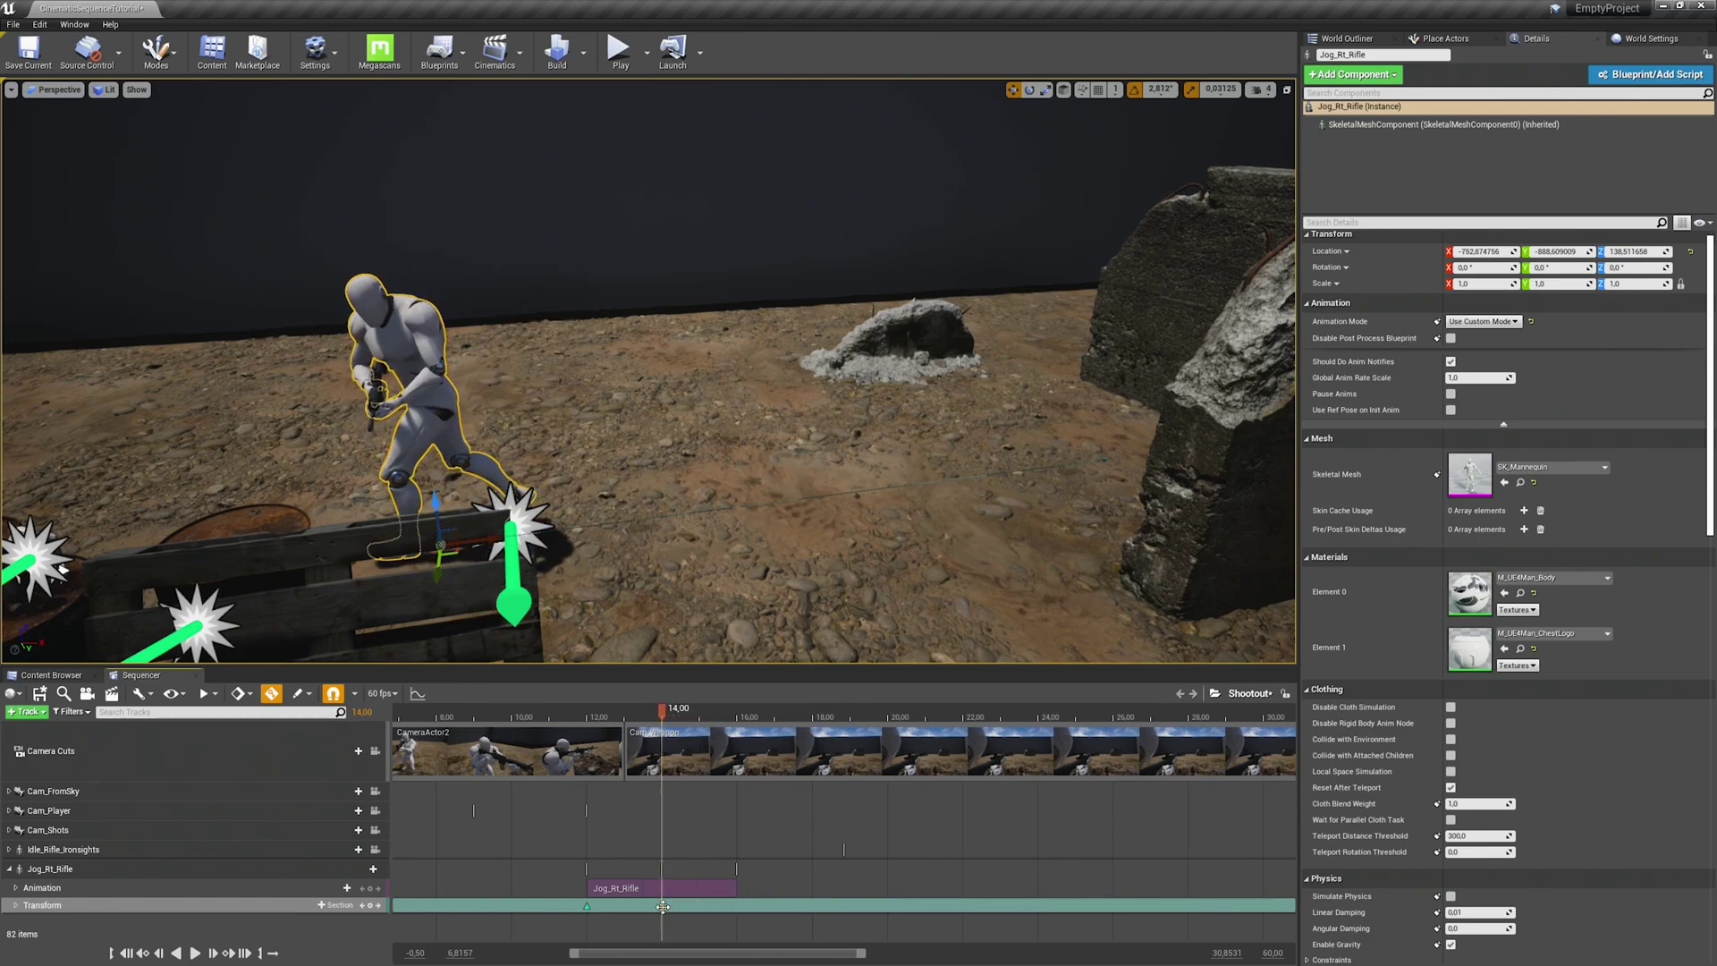
left_click_drag(667, 714, 590, 716)
key("space")
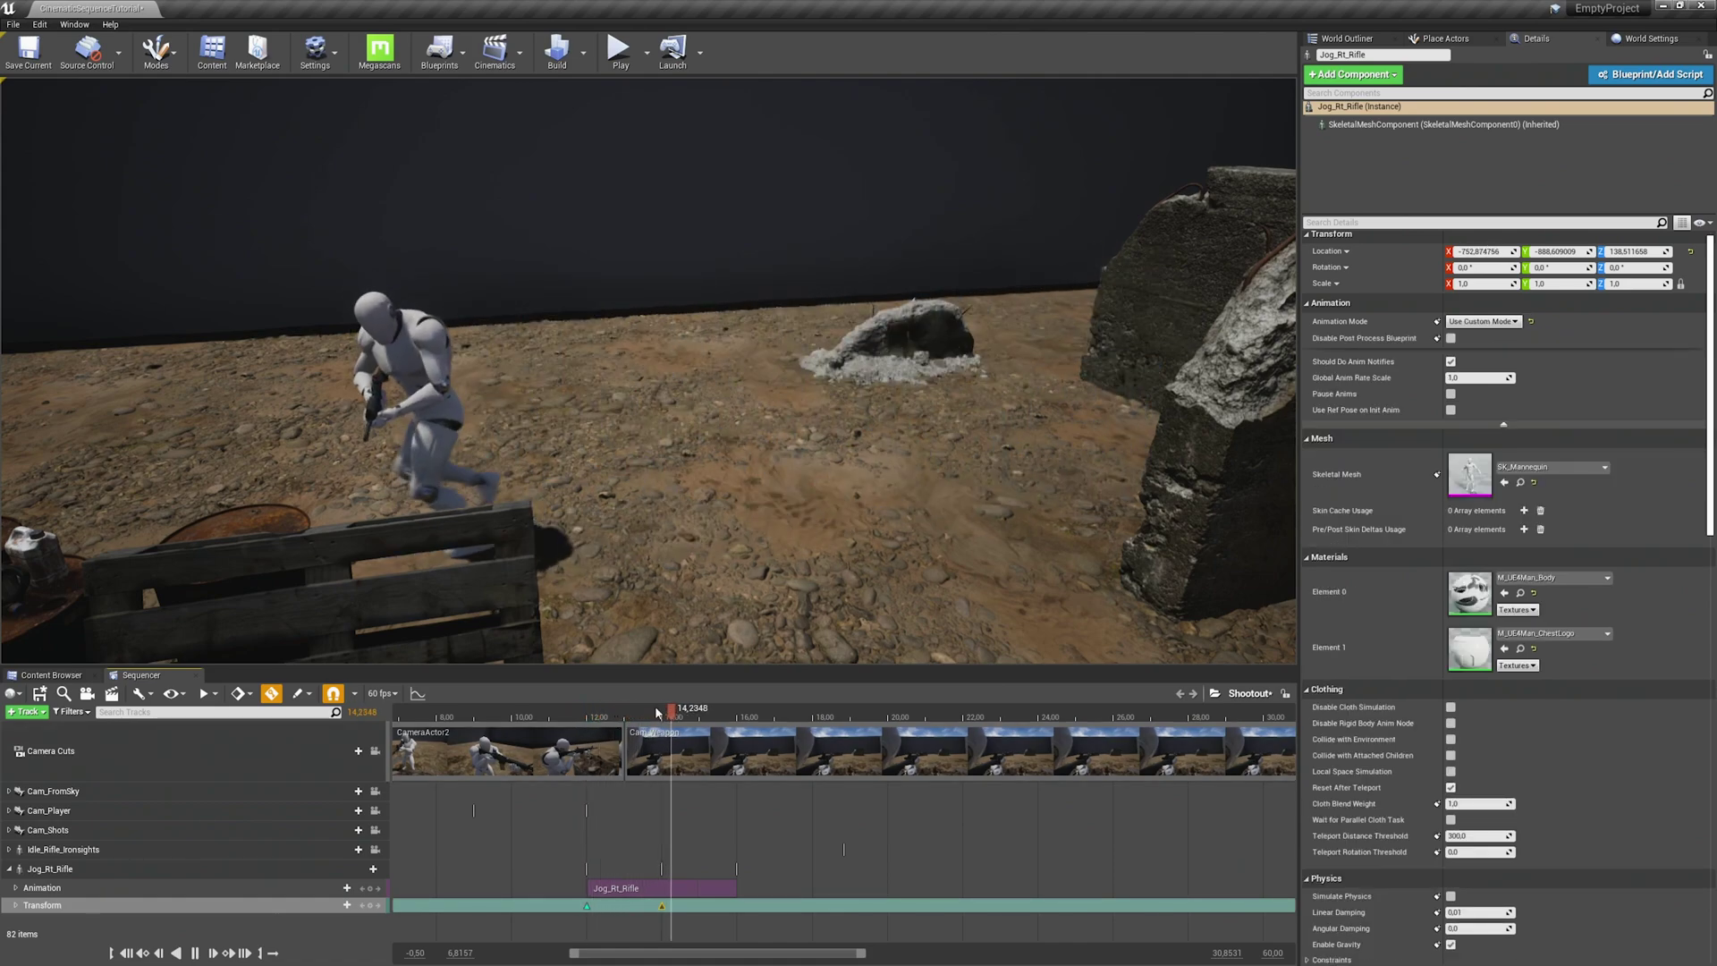
left_click_drag(705, 715, 583, 715)
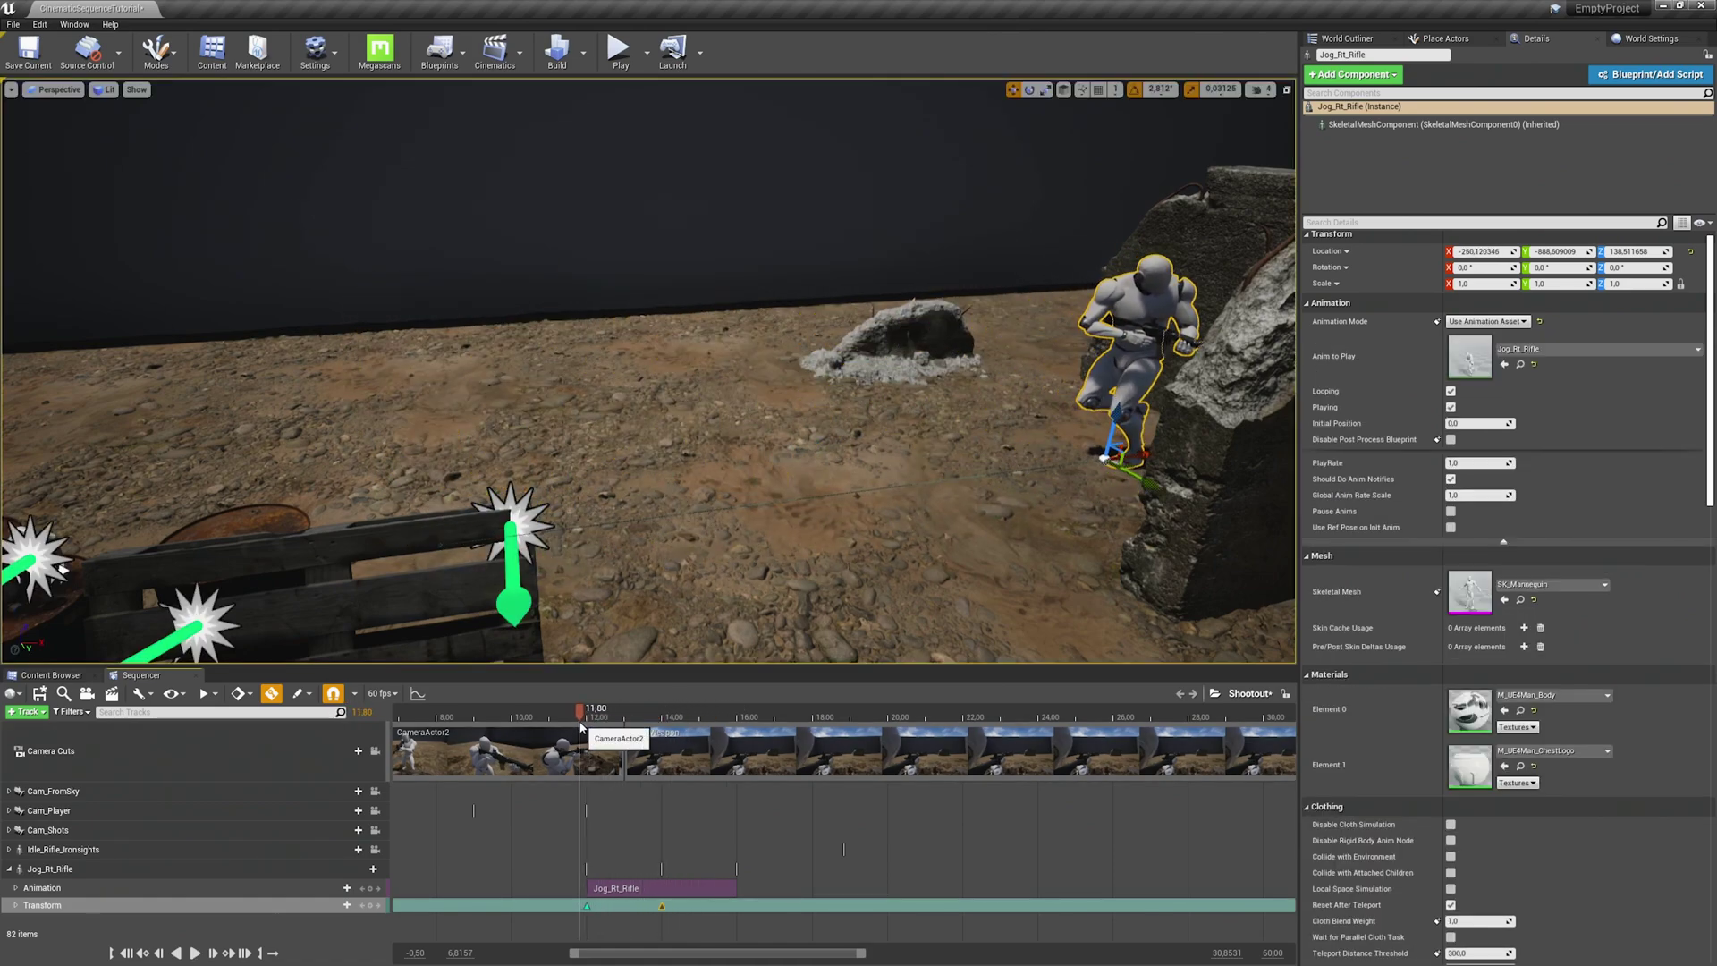
key("space")
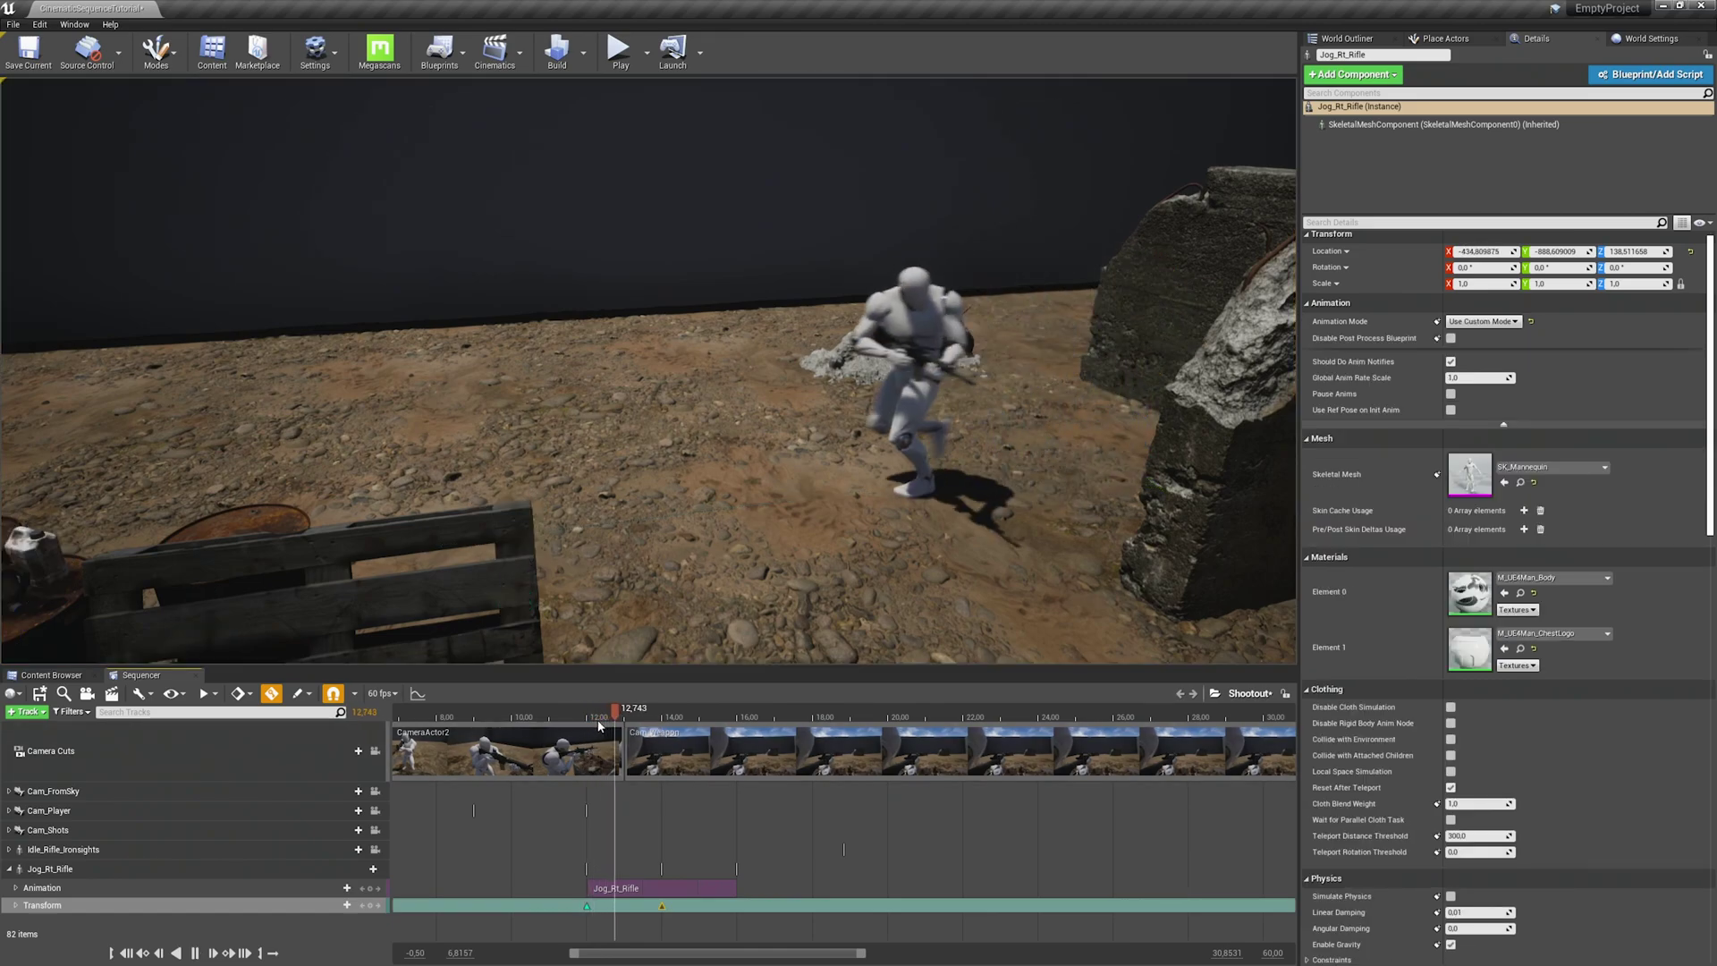
left_click(669, 716)
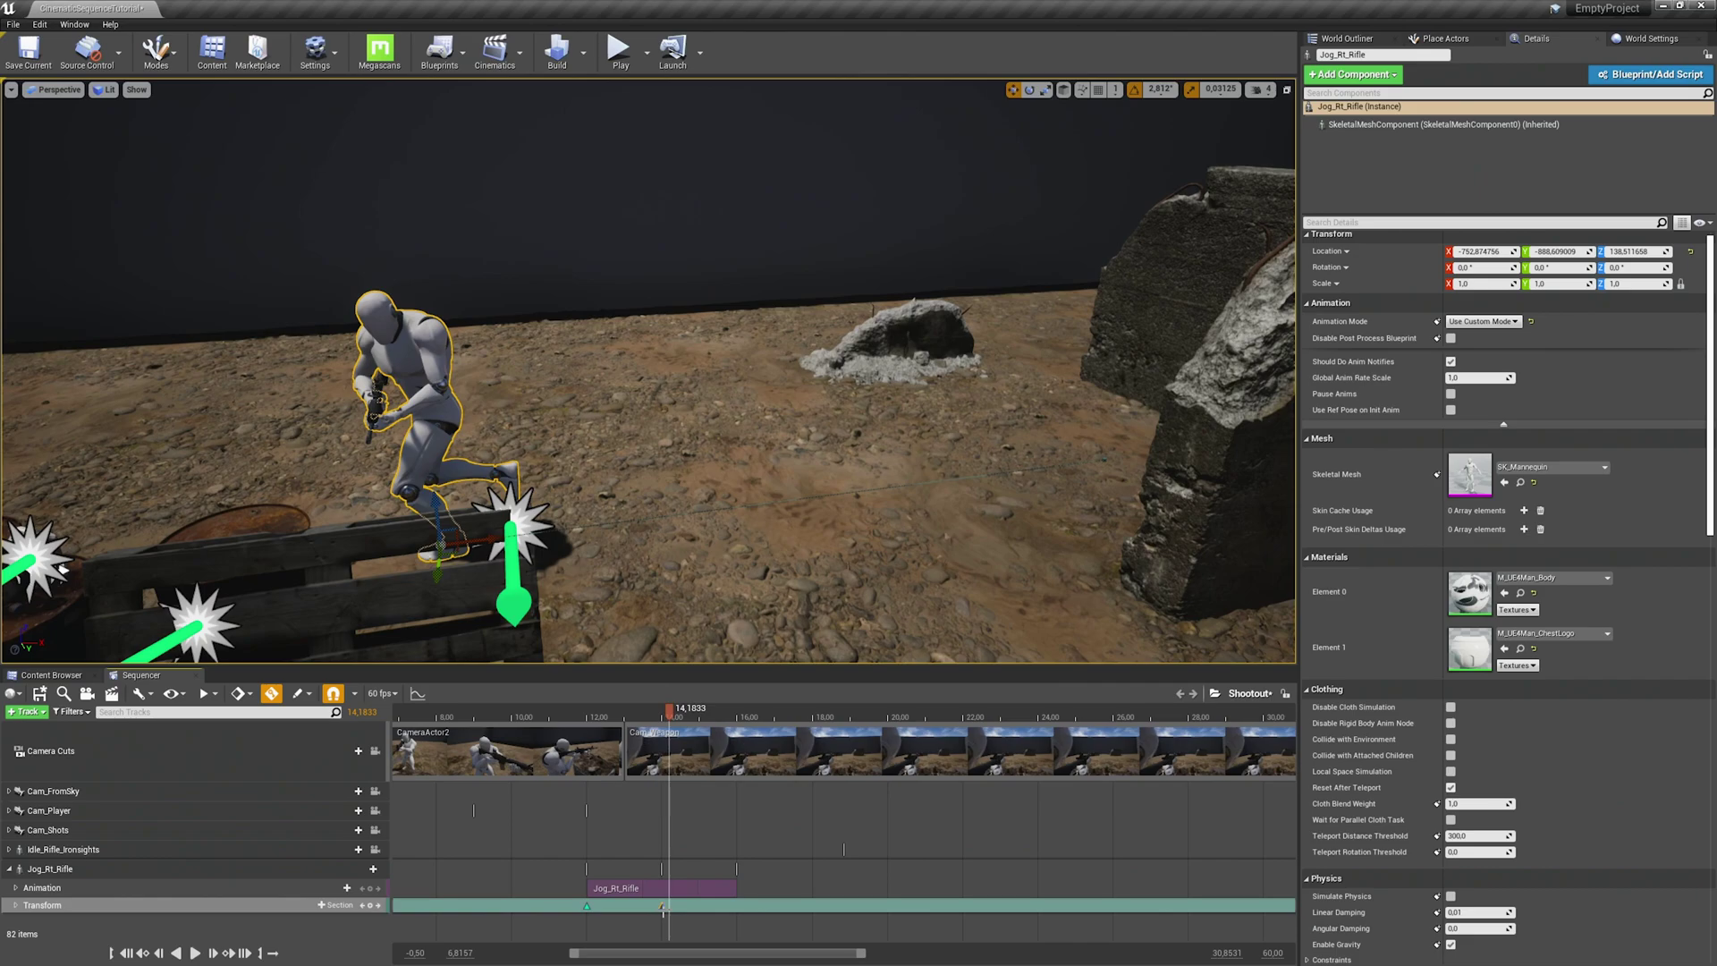
- Try moving the mannequin's end transform key earlier, to about 13.47, and replay the run to compare speed and footsteps
left_click(663, 907)
left_click_drag(658, 907, 635, 906)
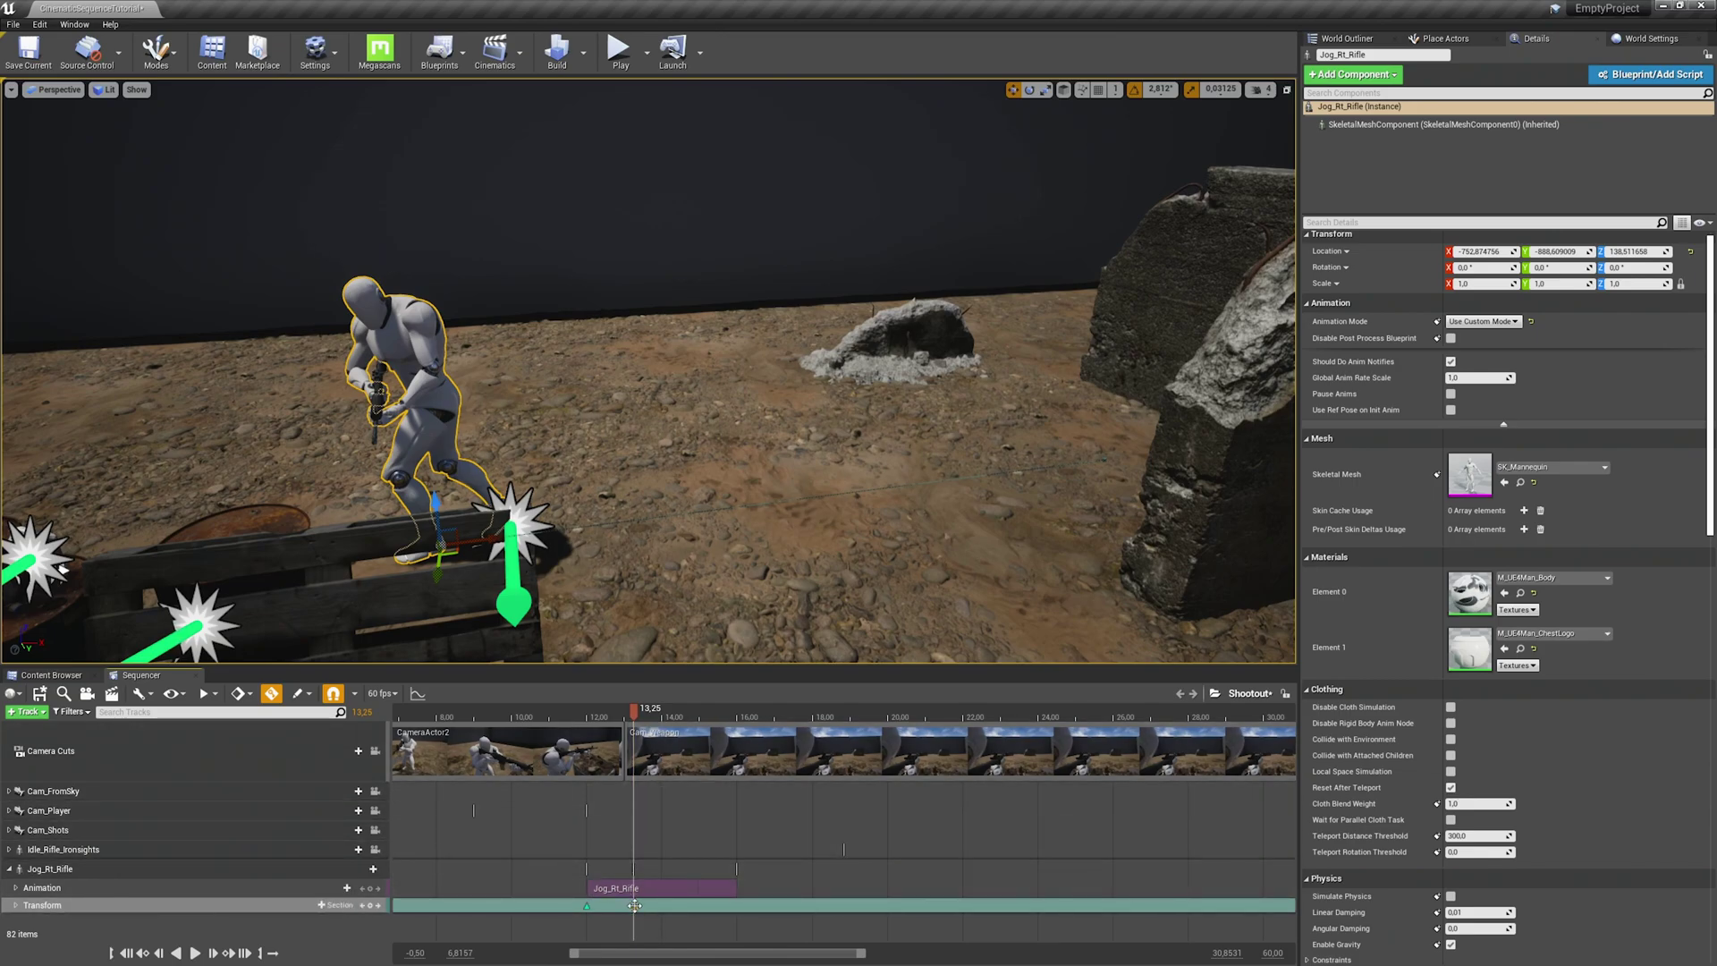
left_click_drag(632, 713, 577, 721)
key("space")
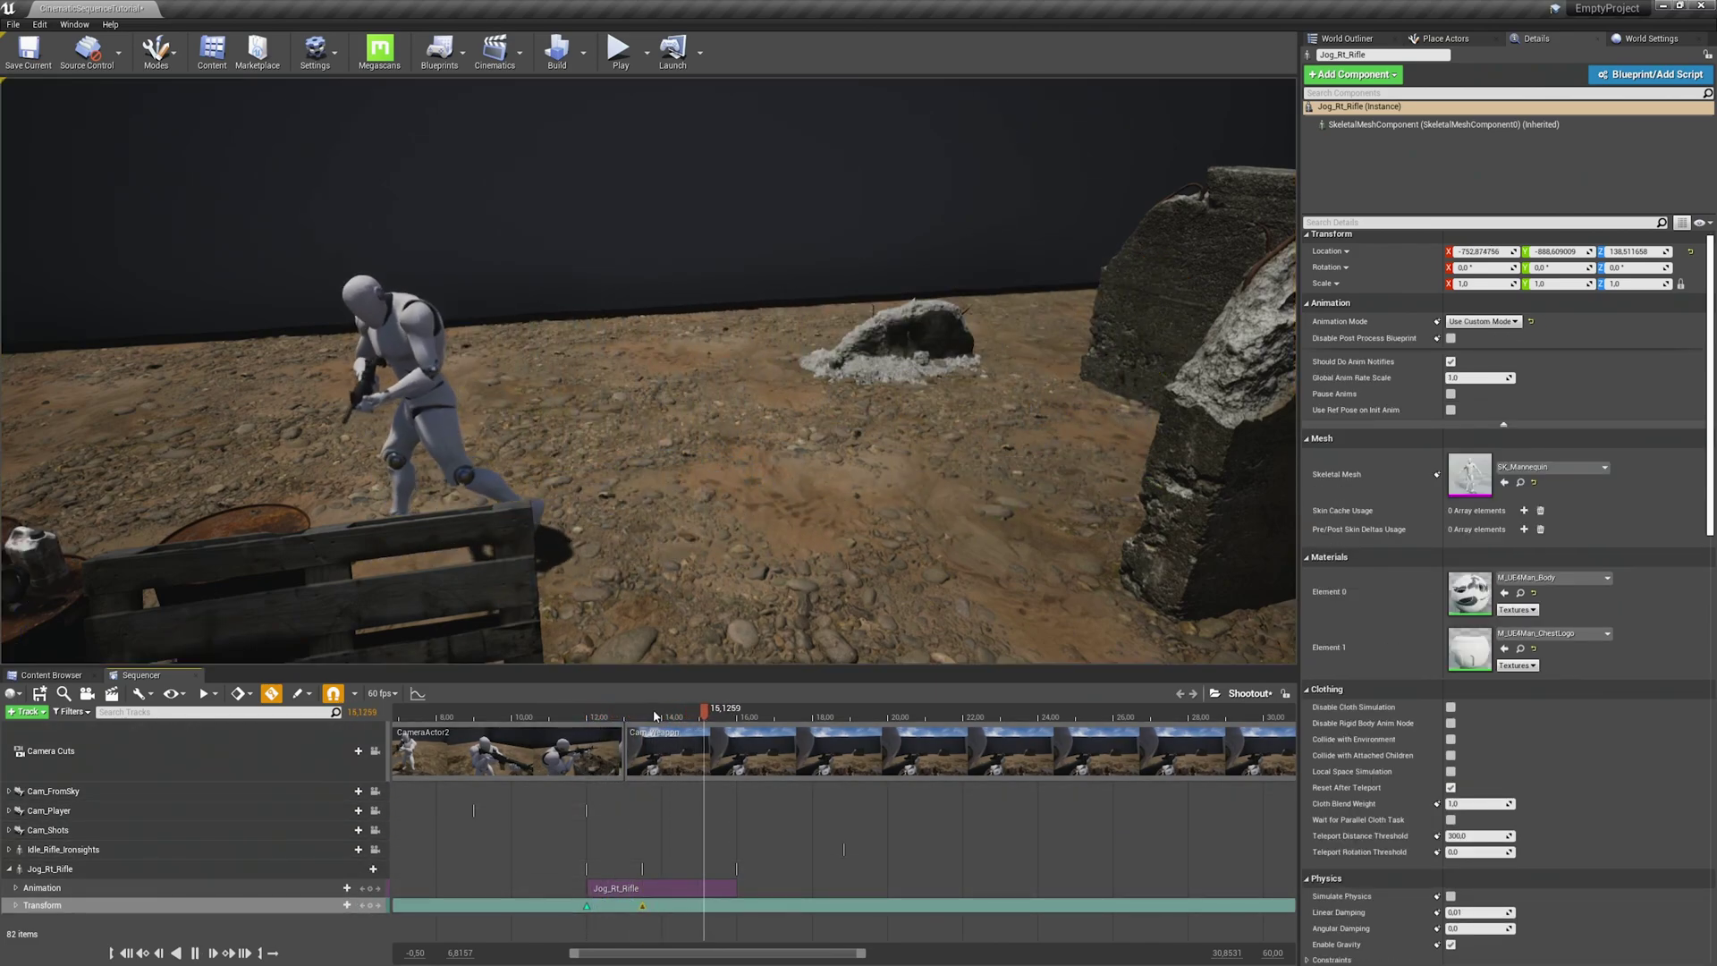
left_click(620, 721)
key("space")
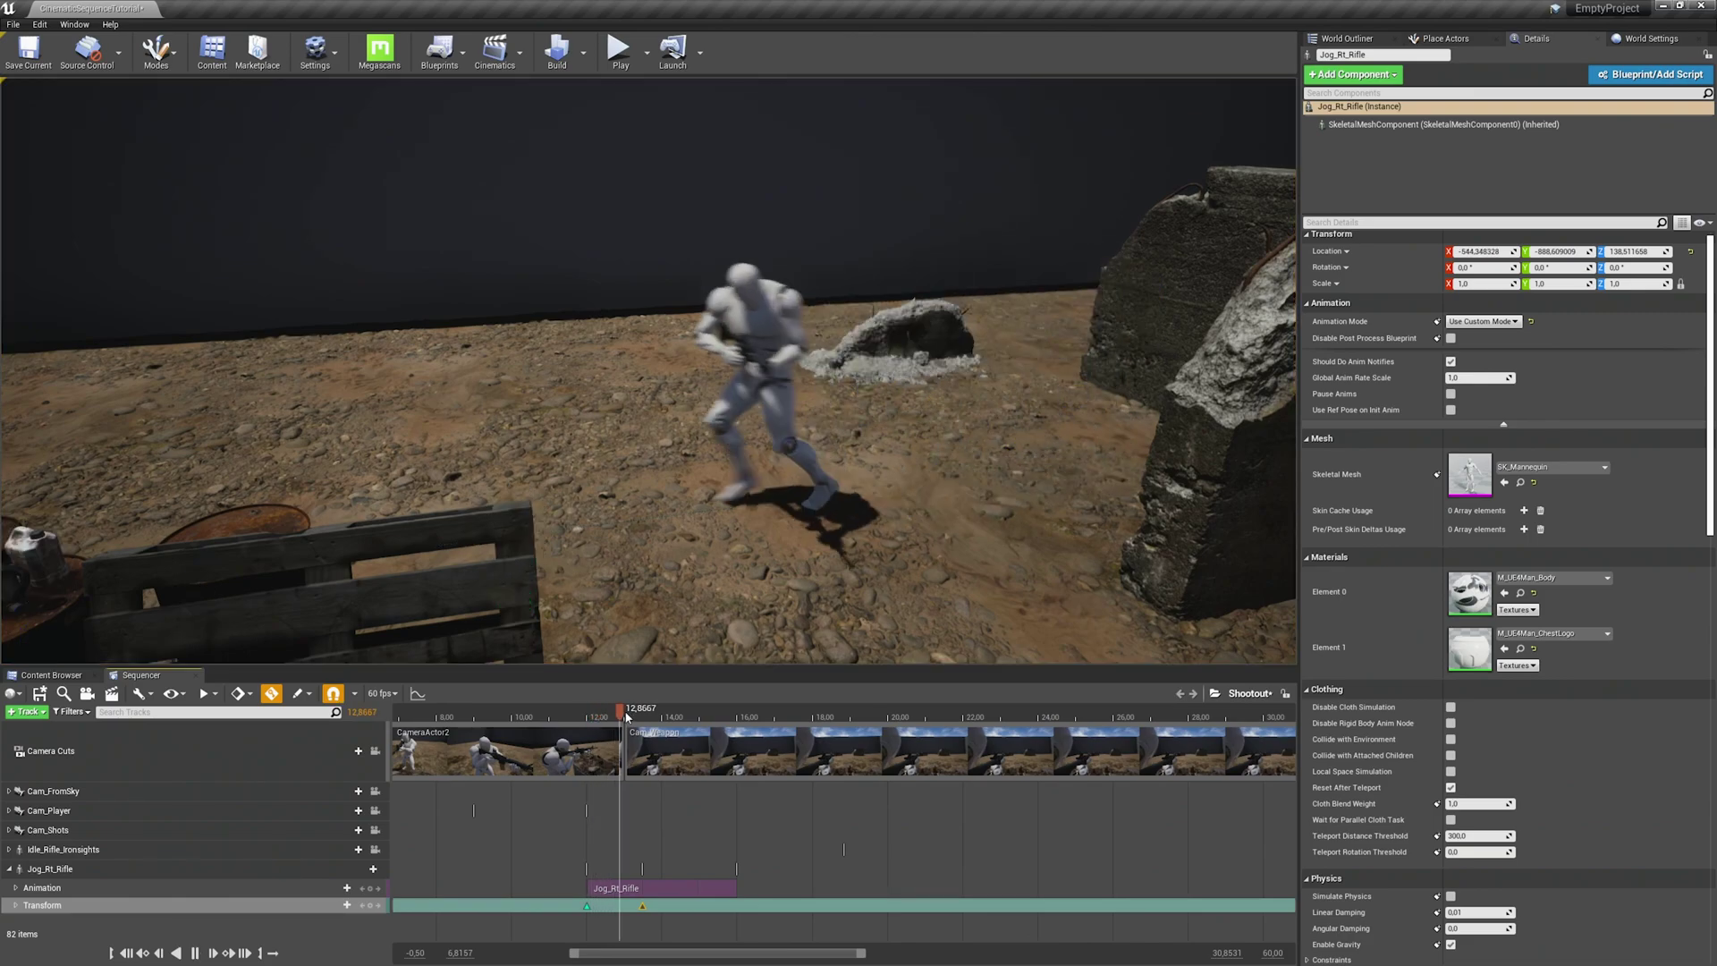
left_click_drag(627, 717, 583, 719)
key("space")
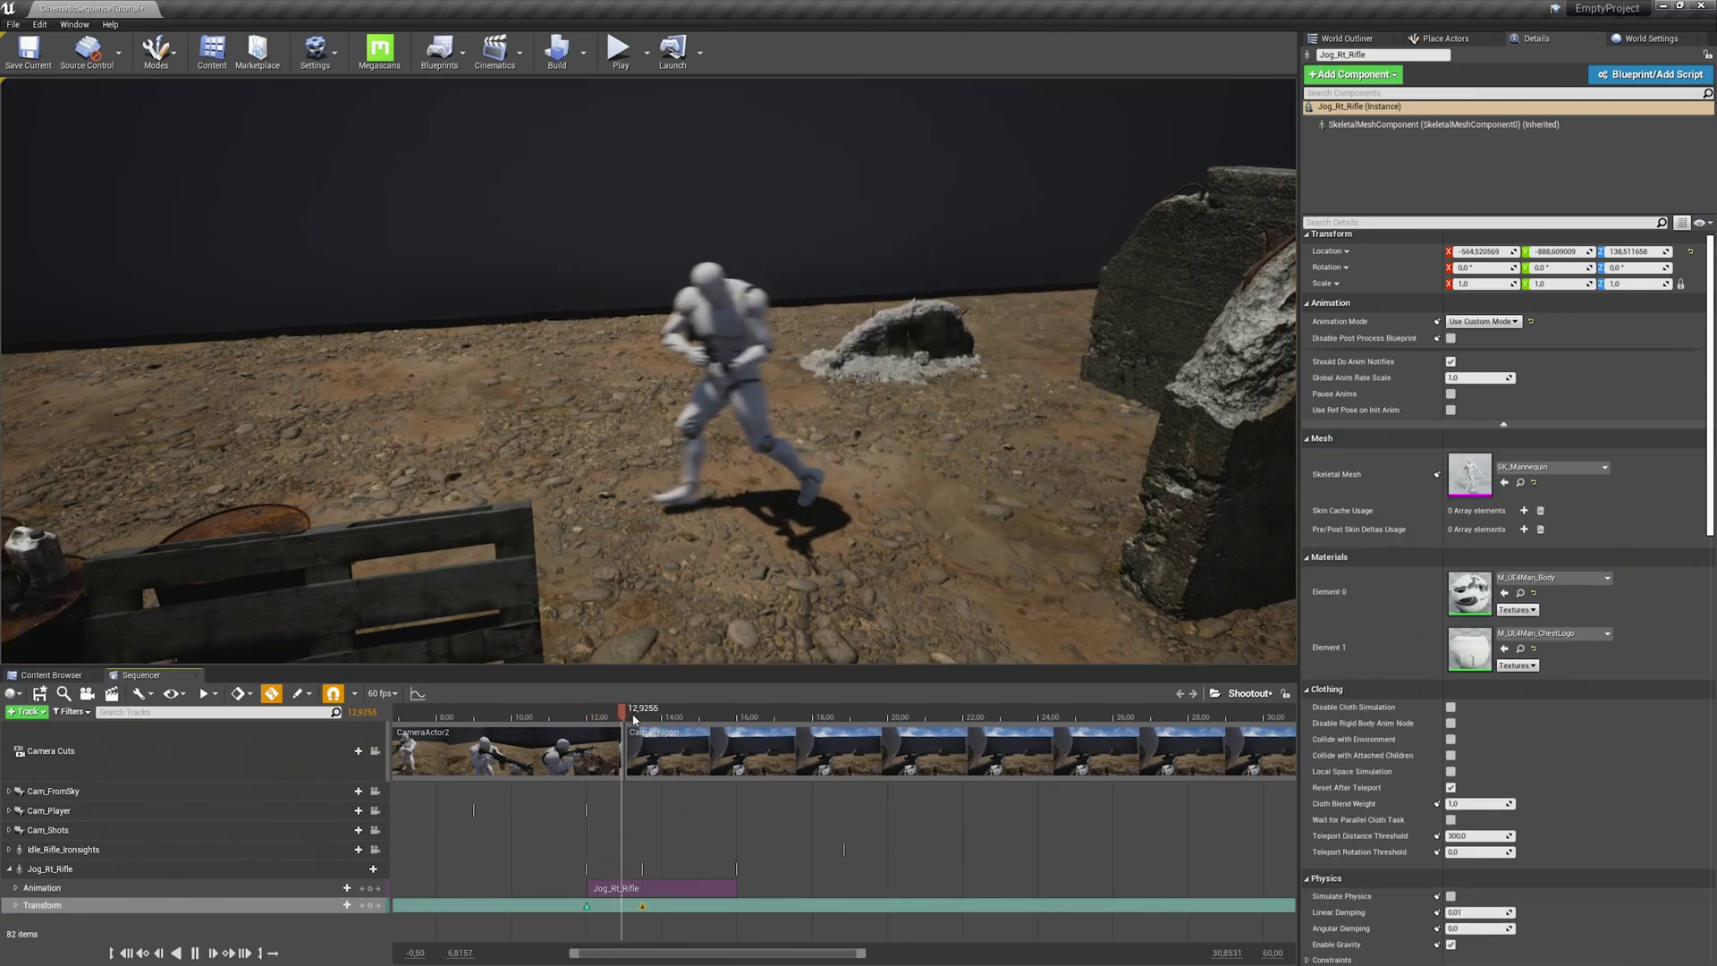
key("space")
- Set the time of the mannequin's end transform key to 13.80 and play the run from about 12.00
right_click(641, 907)
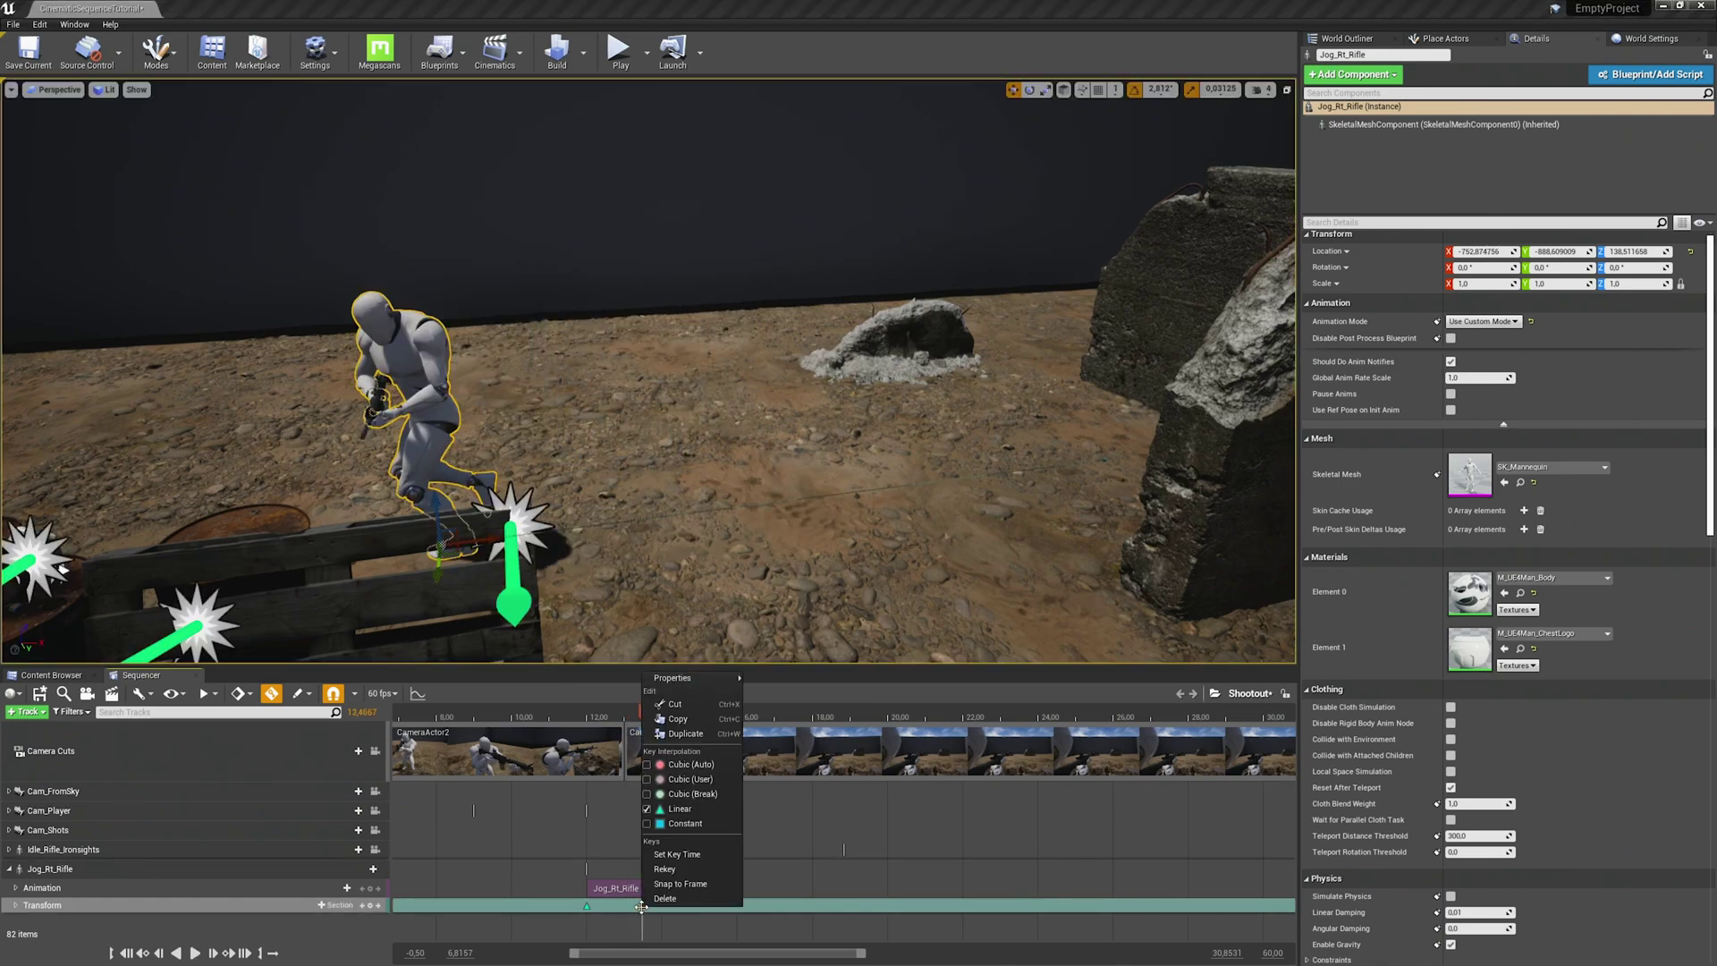
mouse_move(689, 678)
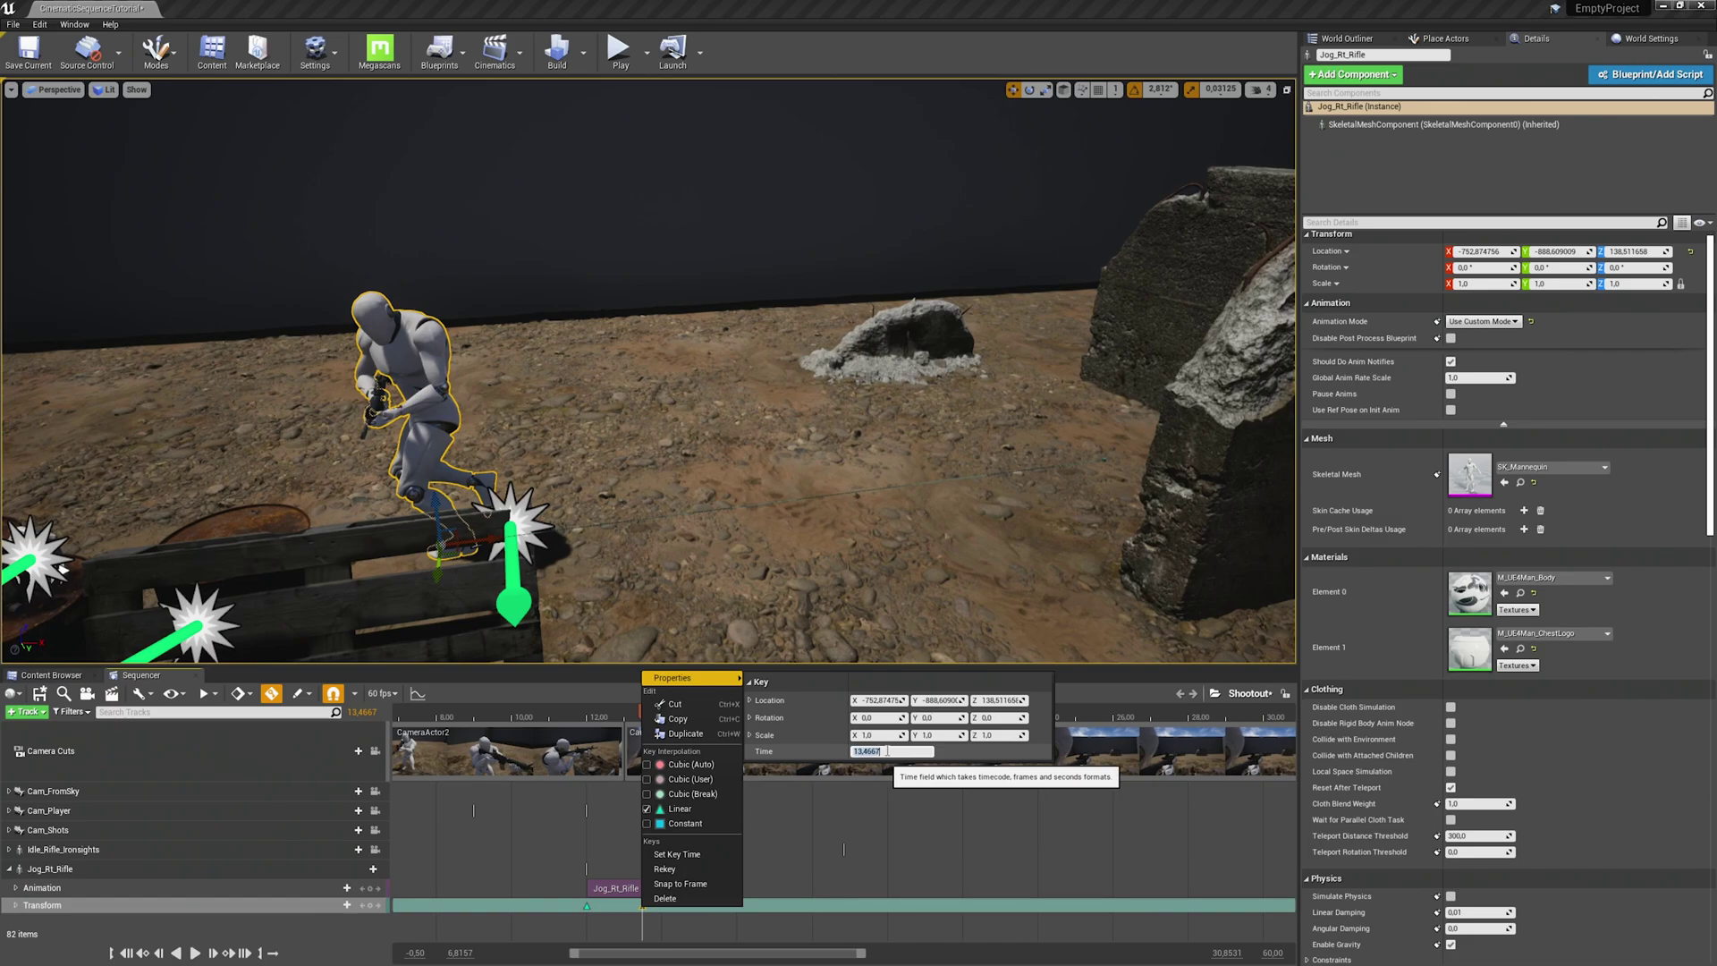
left_click_drag(894, 752, 846, 753)
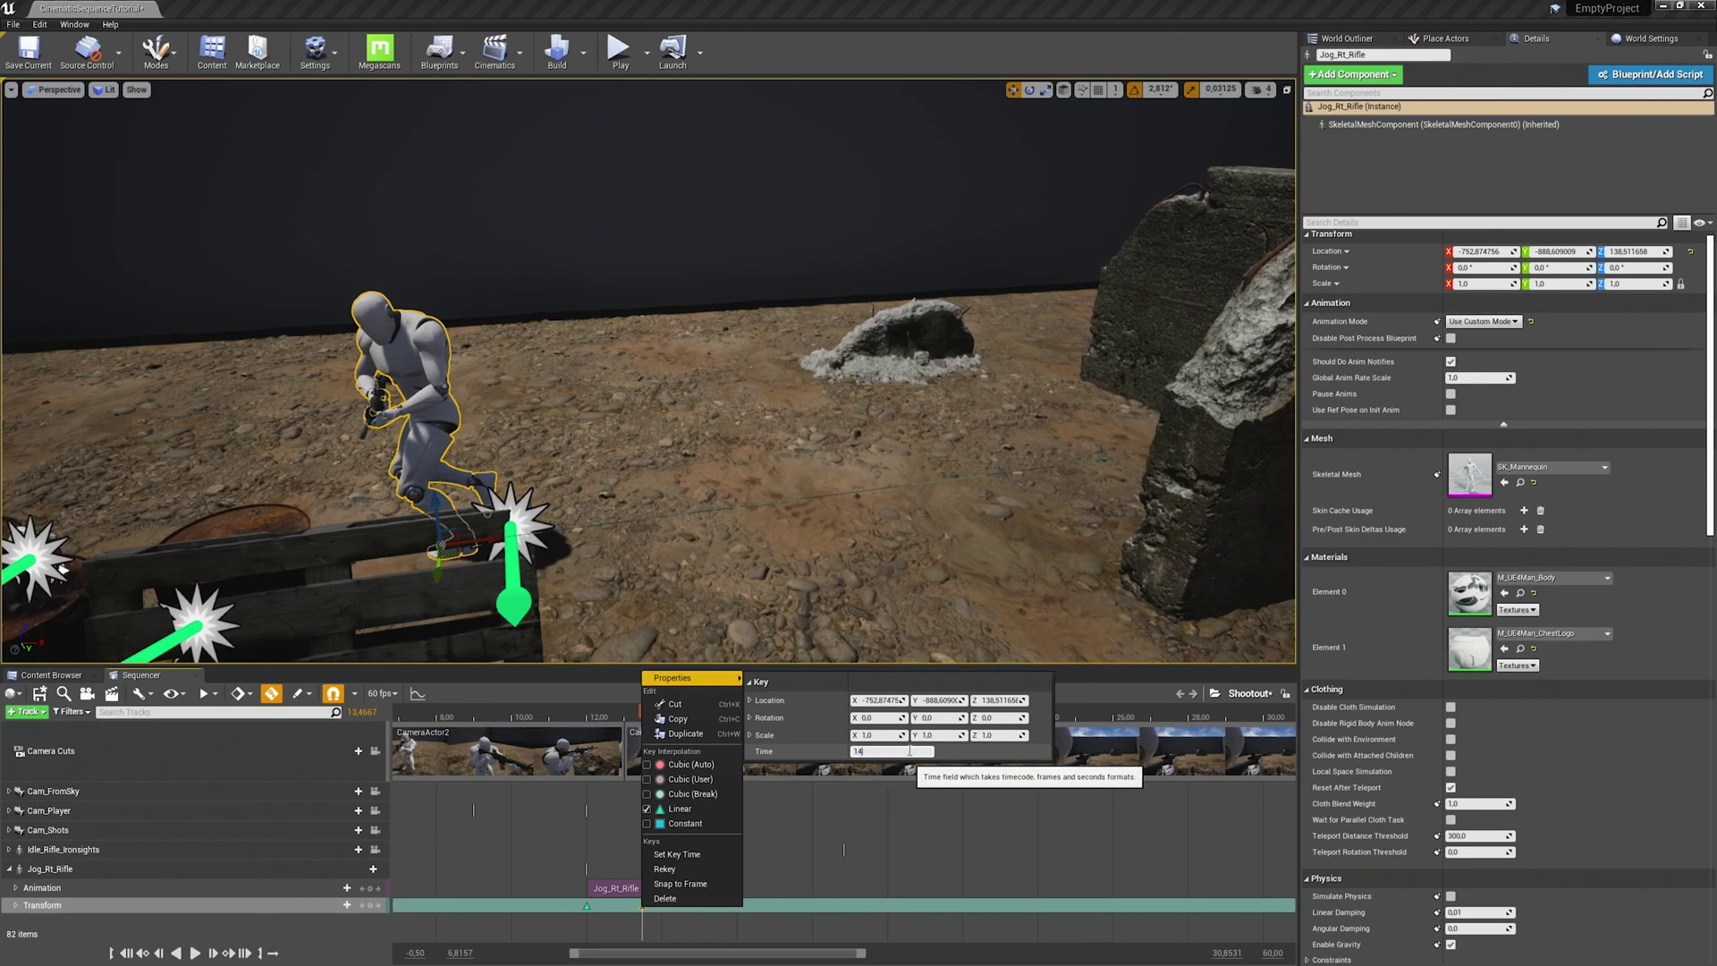
key("Return")
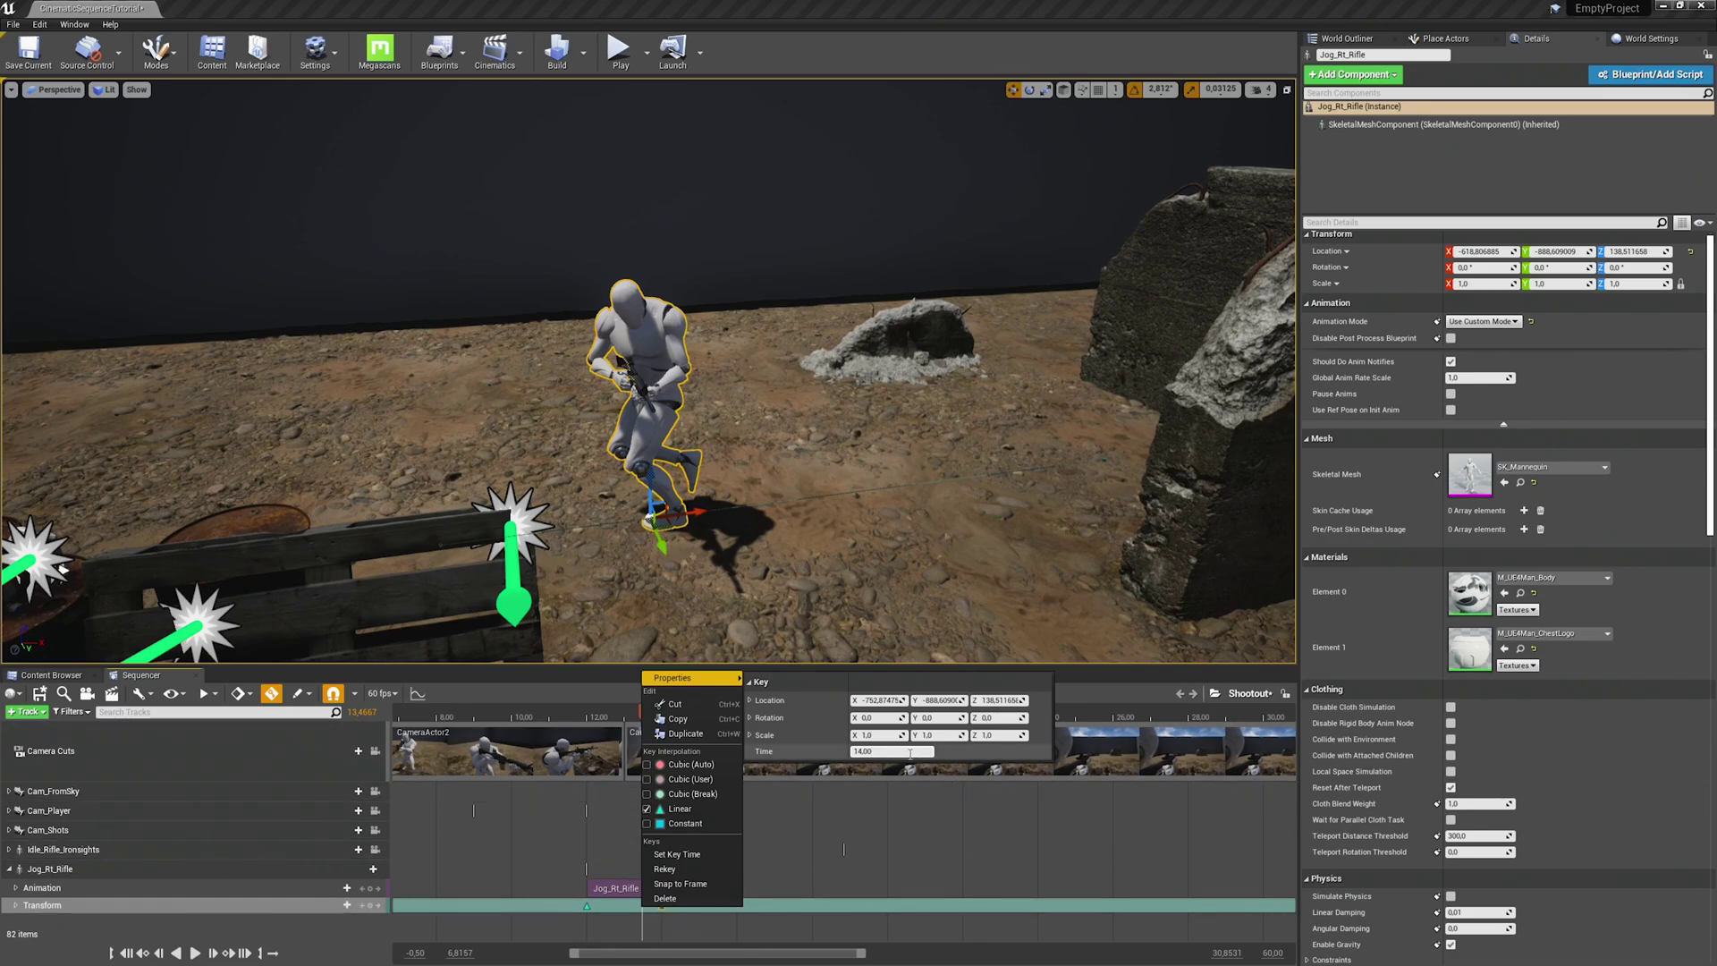
left_click(853, 751)
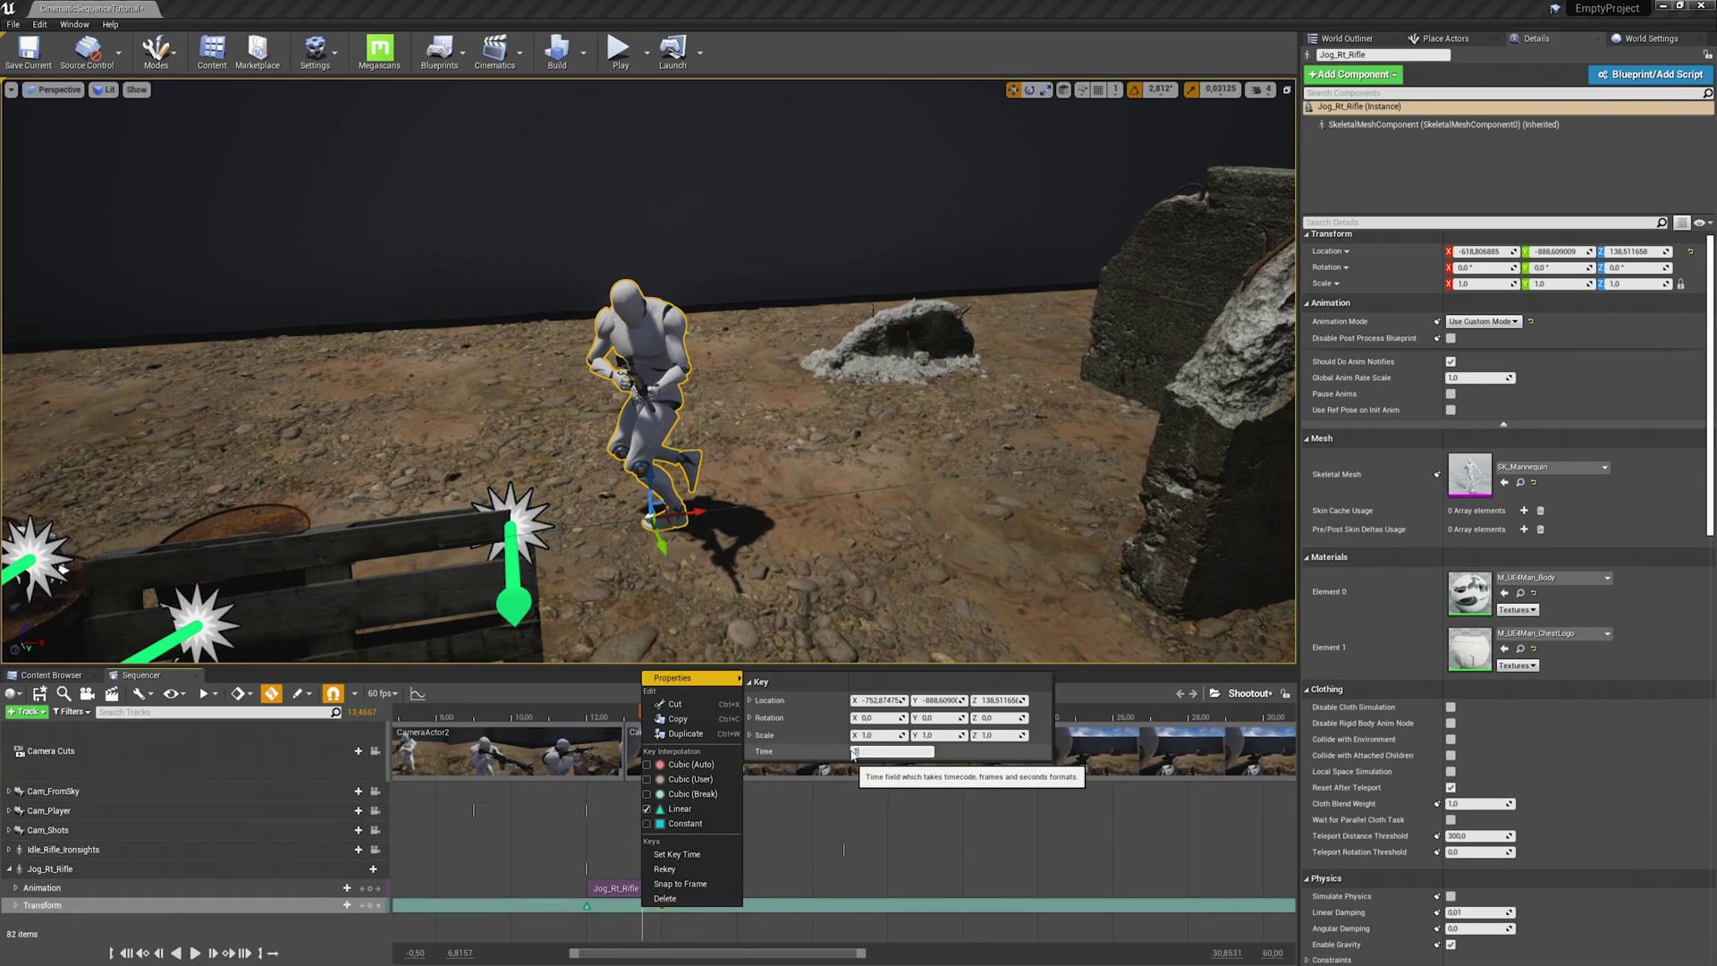
key("Return")
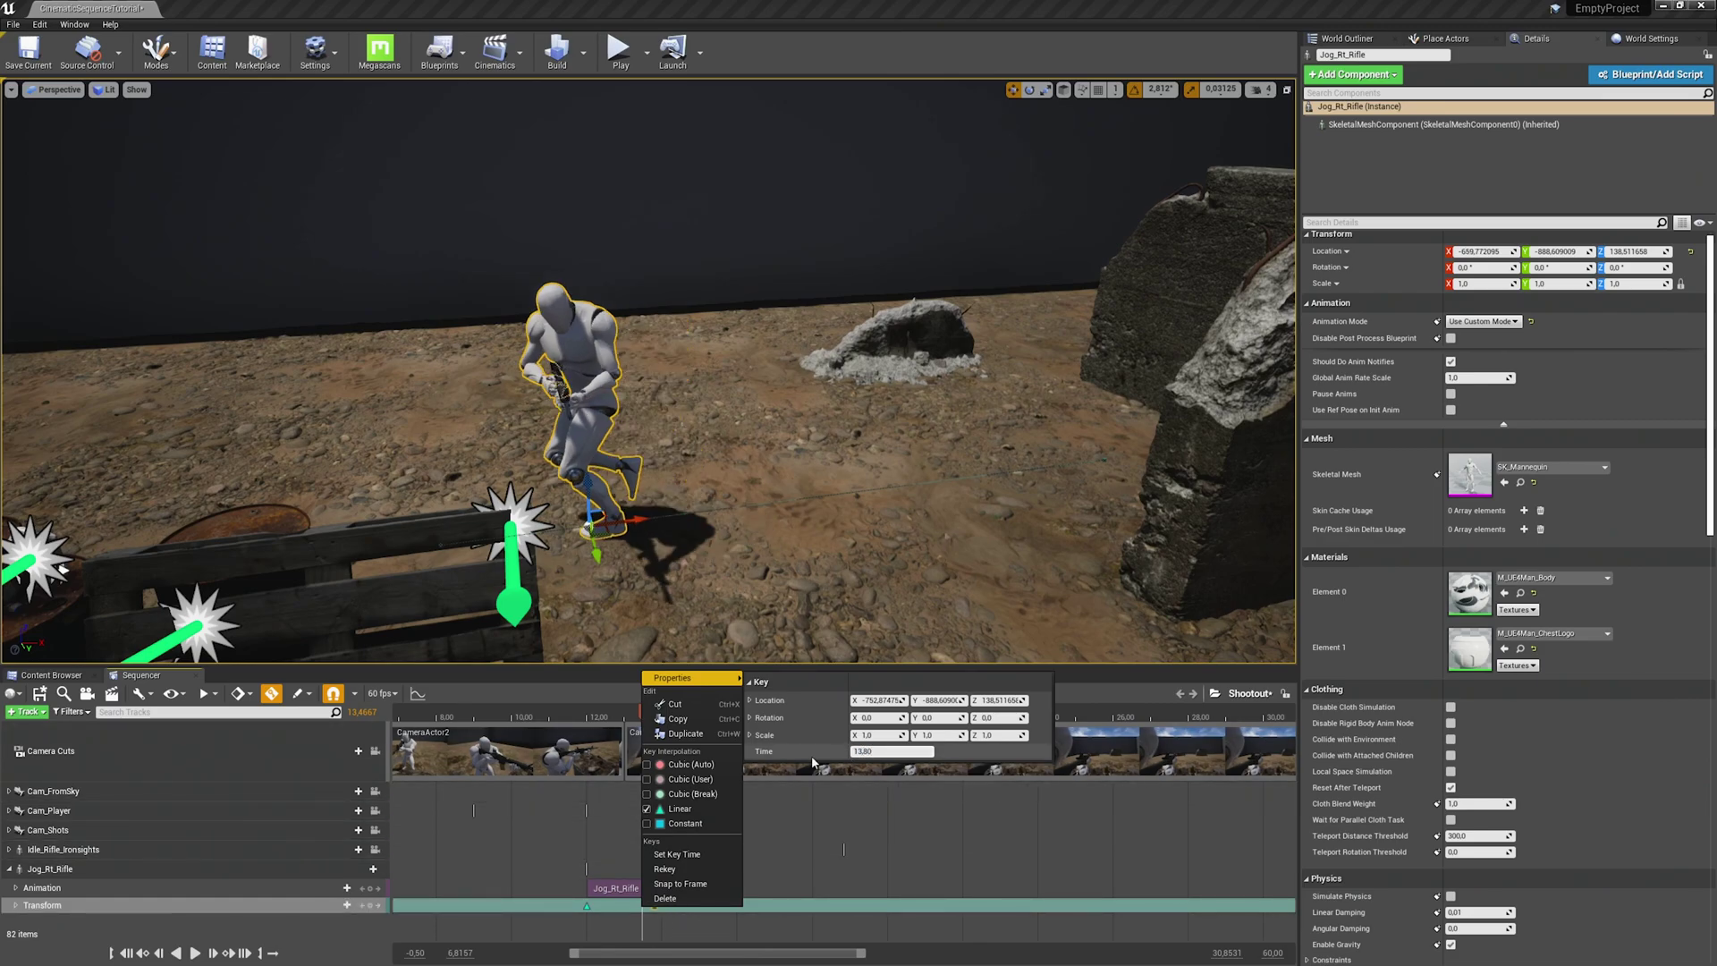
left_click(628, 701)
left_click_drag(642, 712, 586, 713)
key("space")
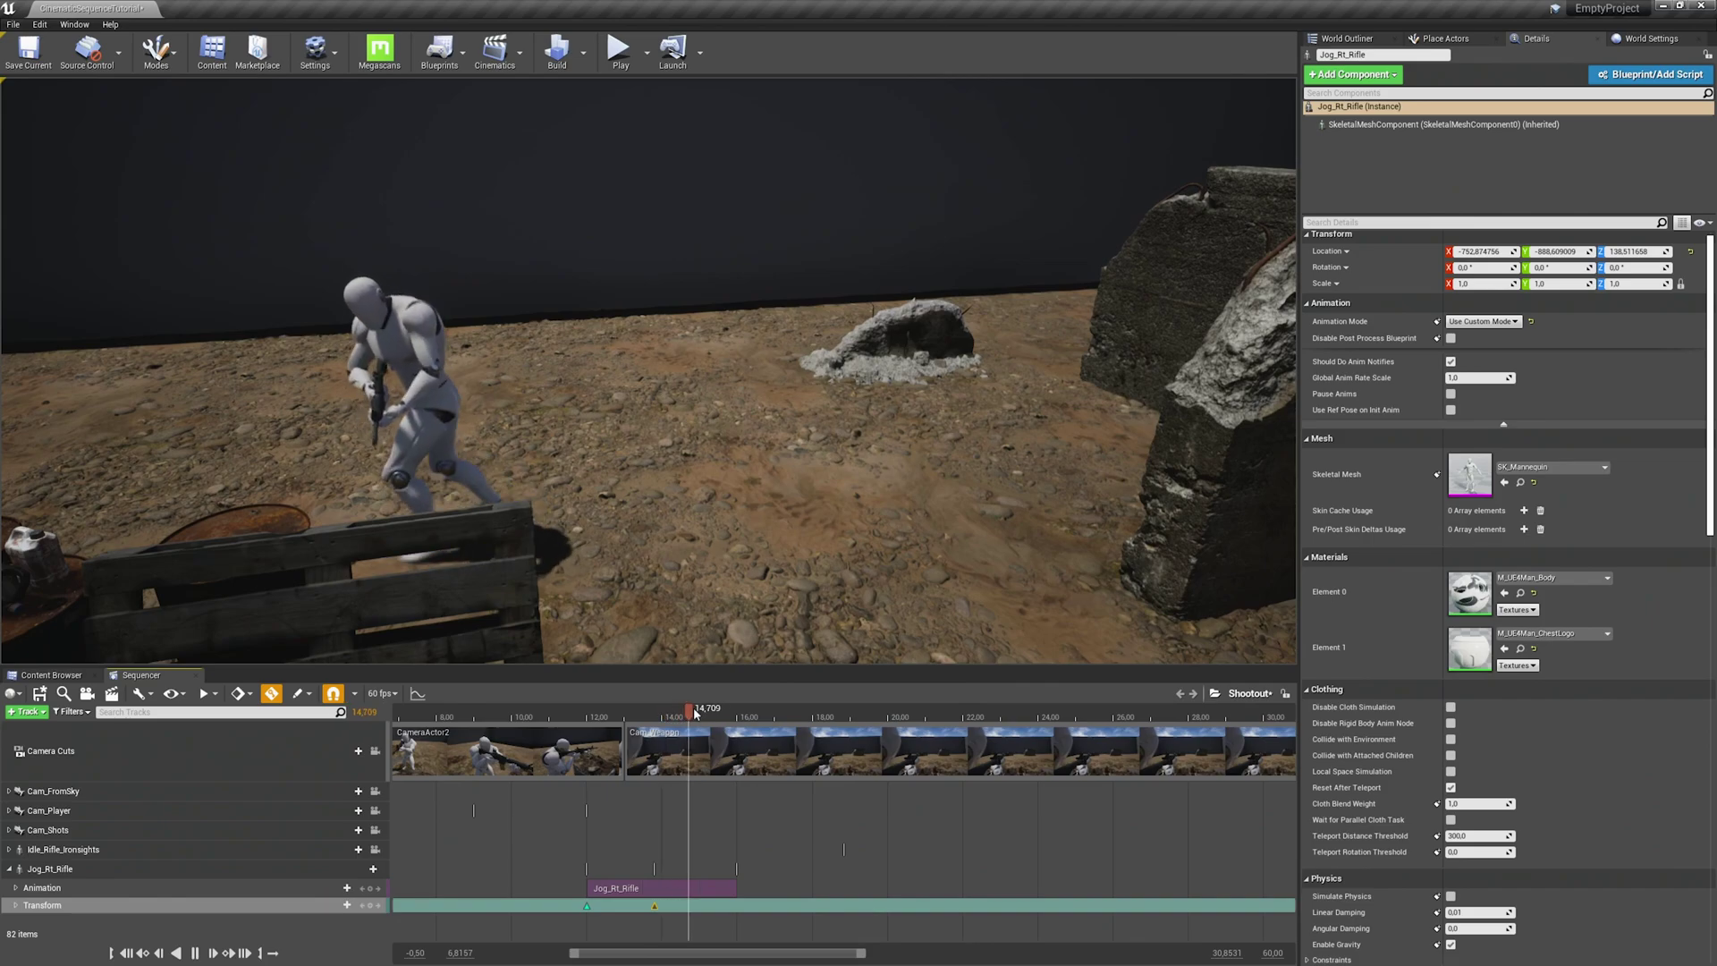
- Add the Stand_to_Crouch_Rifle_Hip animation to the mannequin at 13.80, where it reaches the pallet
left_click(654, 710)
left_click_drag(654, 709, 657, 709)
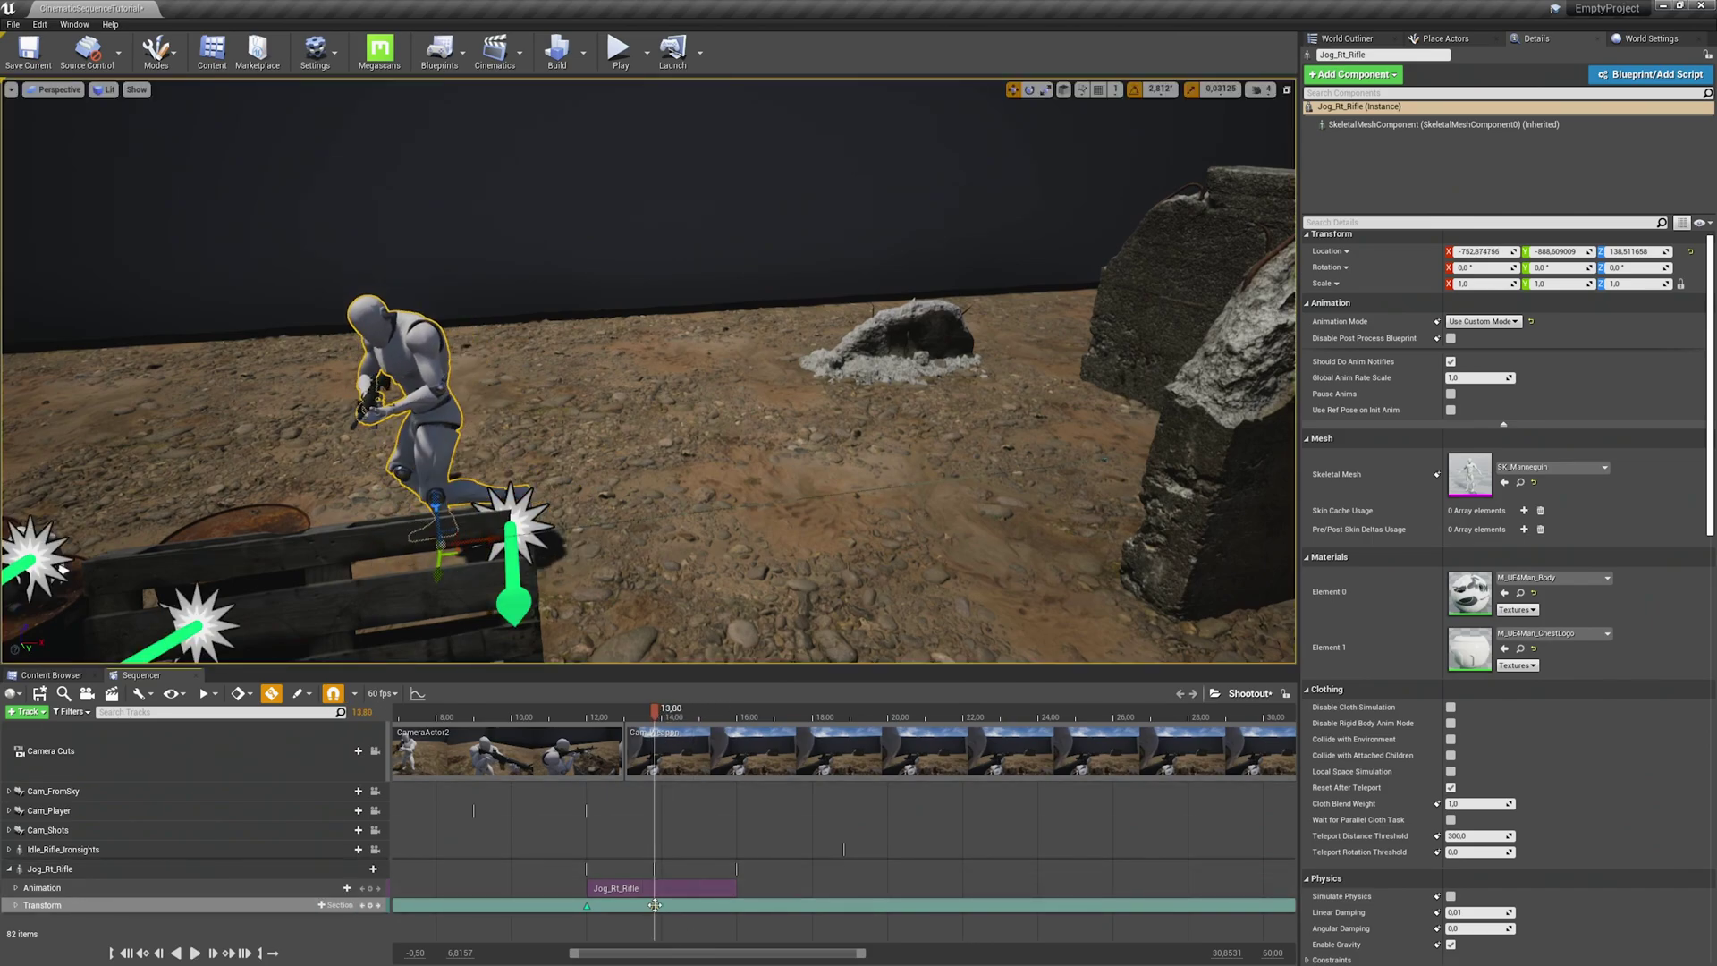
left_click(655, 905)
right_click_drag(655, 537, 519, 550)
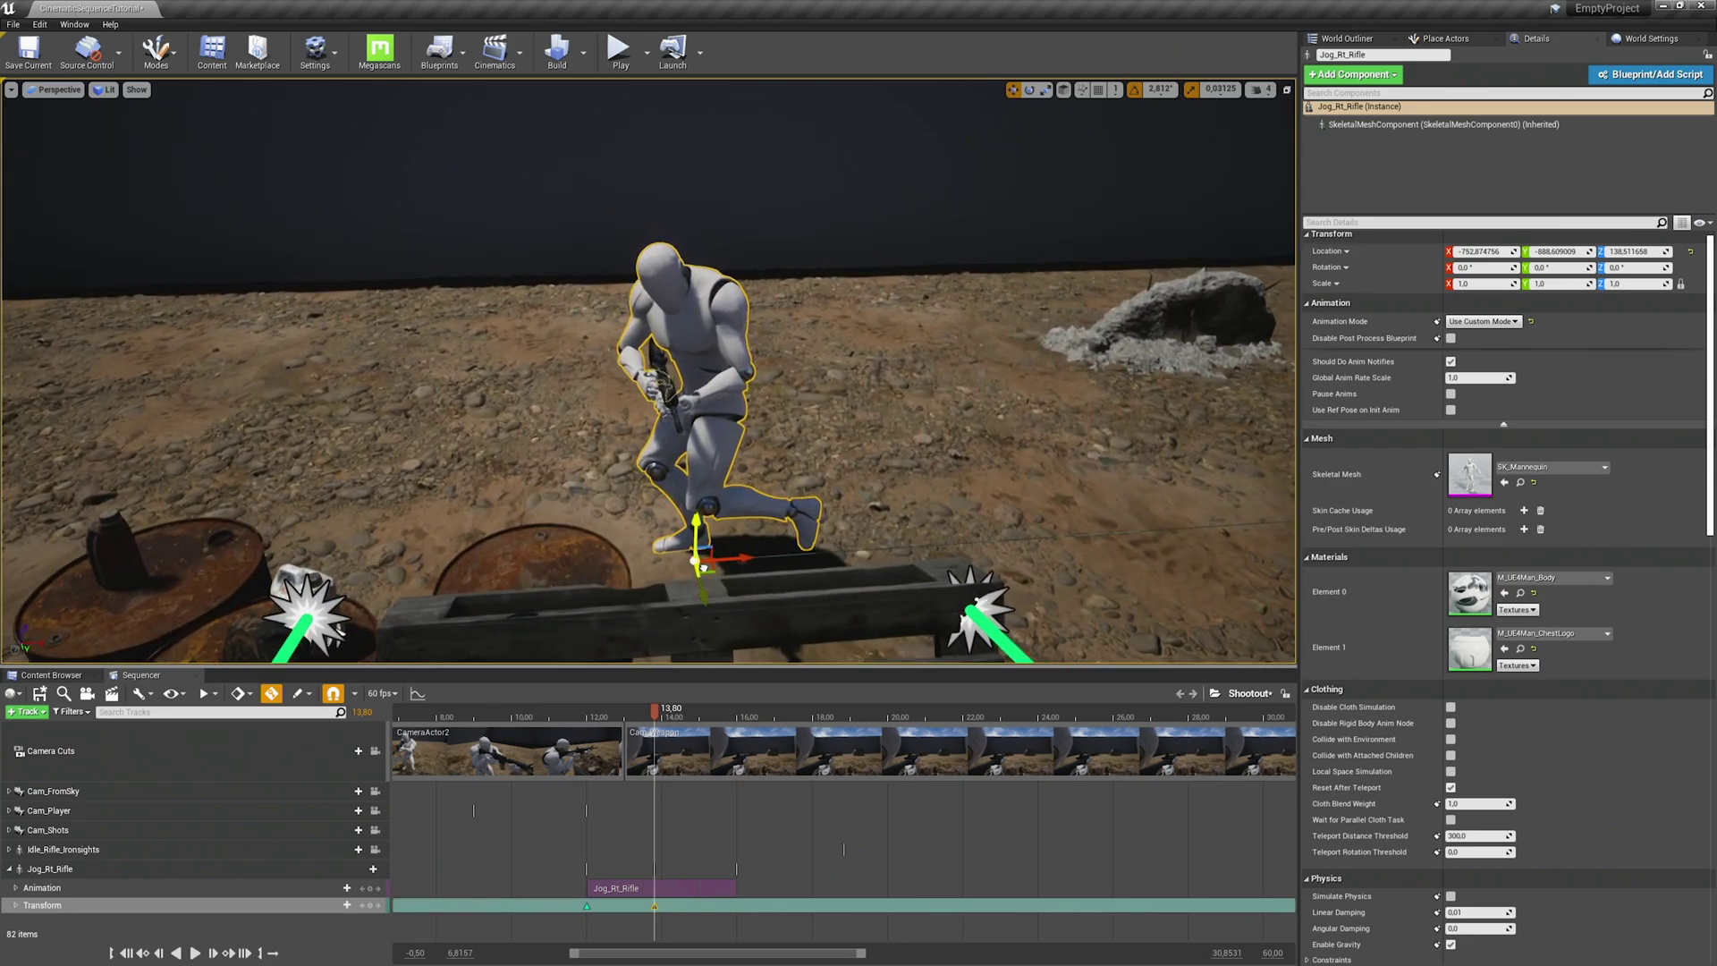
mouse_move(814, 565)
right_mouse_down()
mouse_move(877, 565)
mouse_move(841, 568)
mouse_move(850, 586)
mouse_move(912, 590)
mouse_move(816, 548)
right_mouse_up()
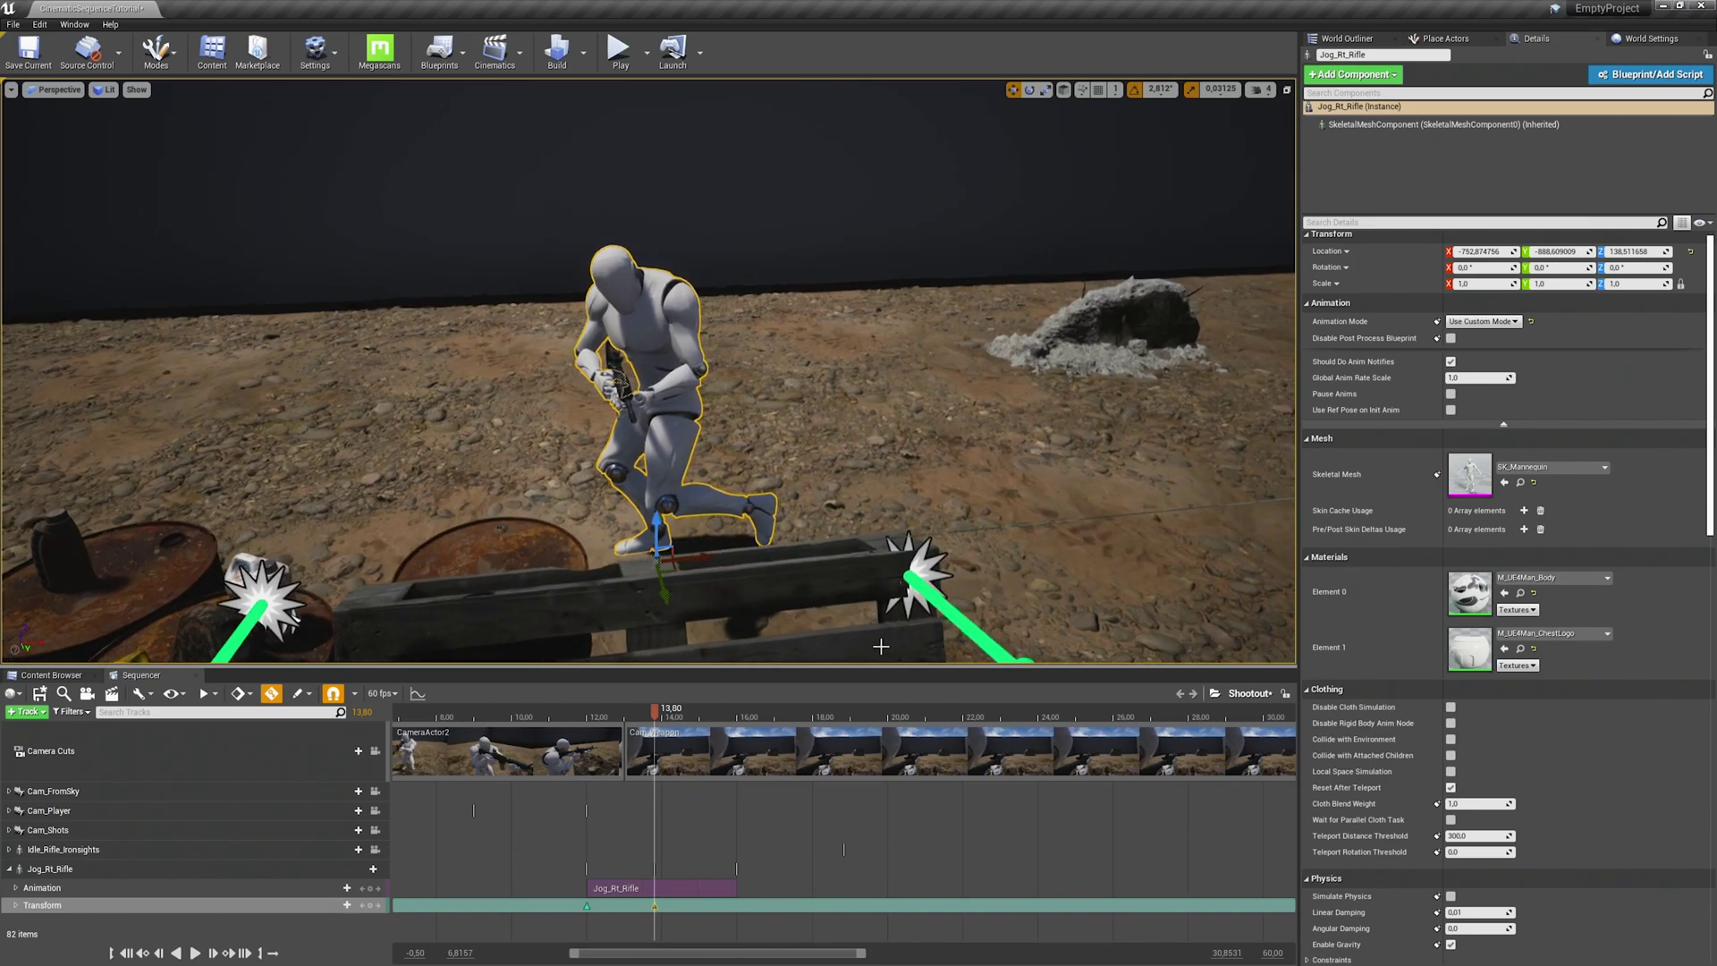
left_click(334, 888)
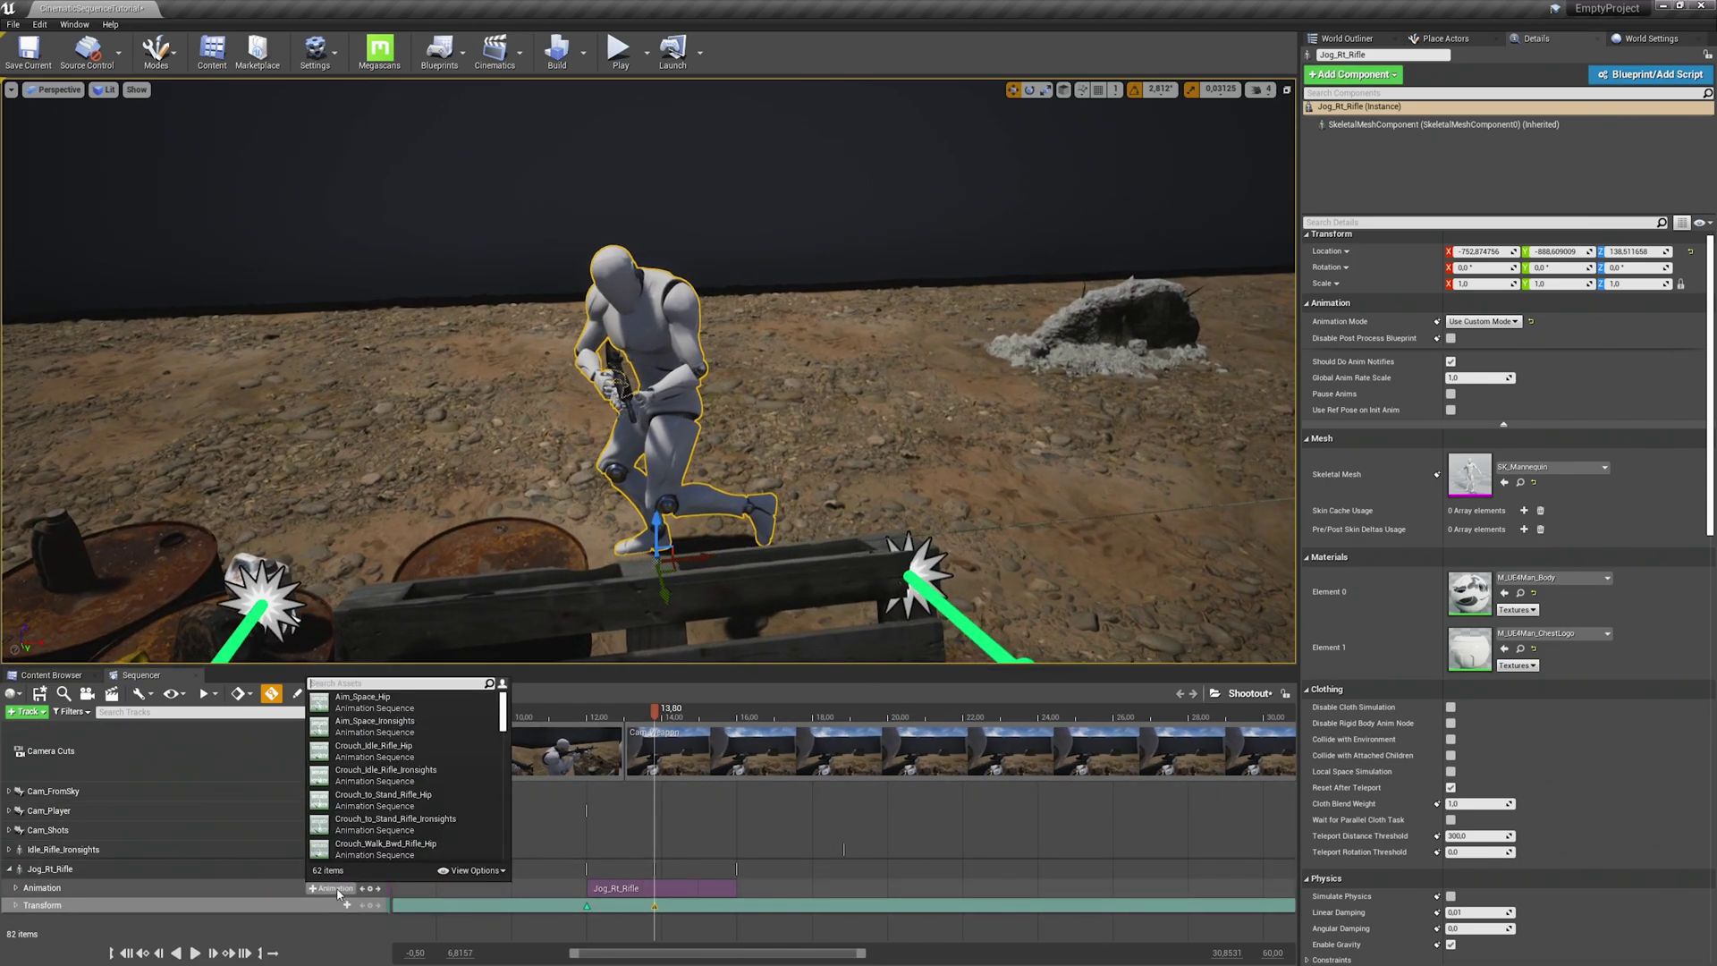
type("stand_to_crouch_r")
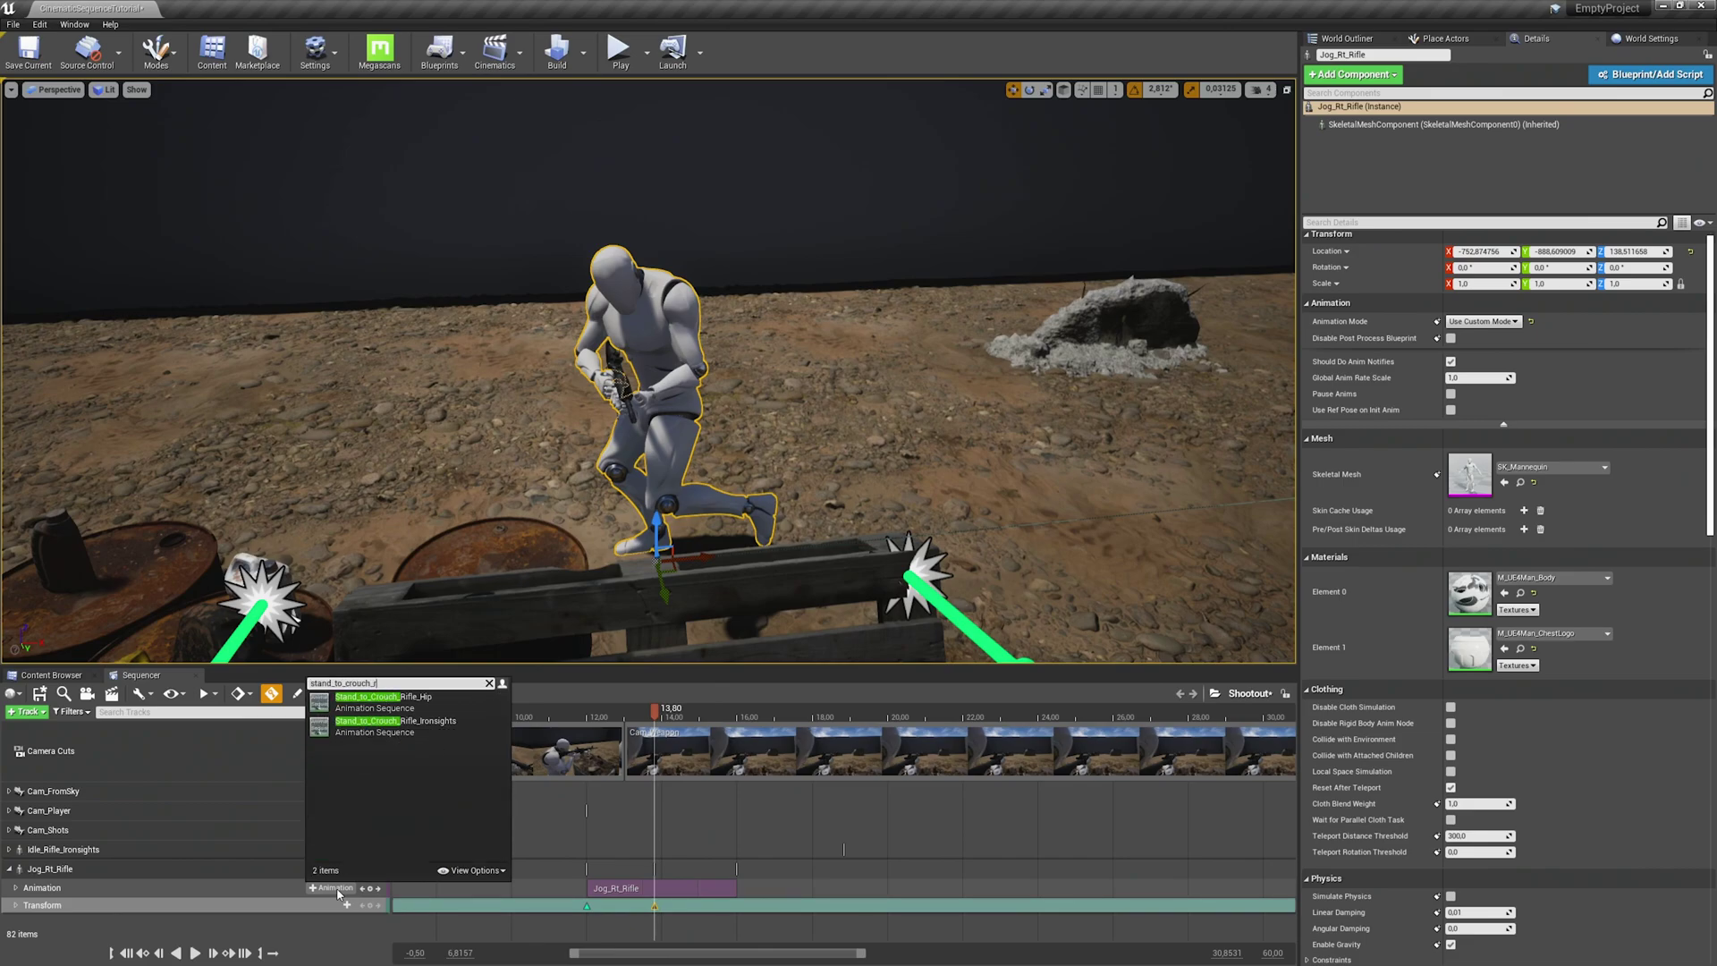
type("ifl")
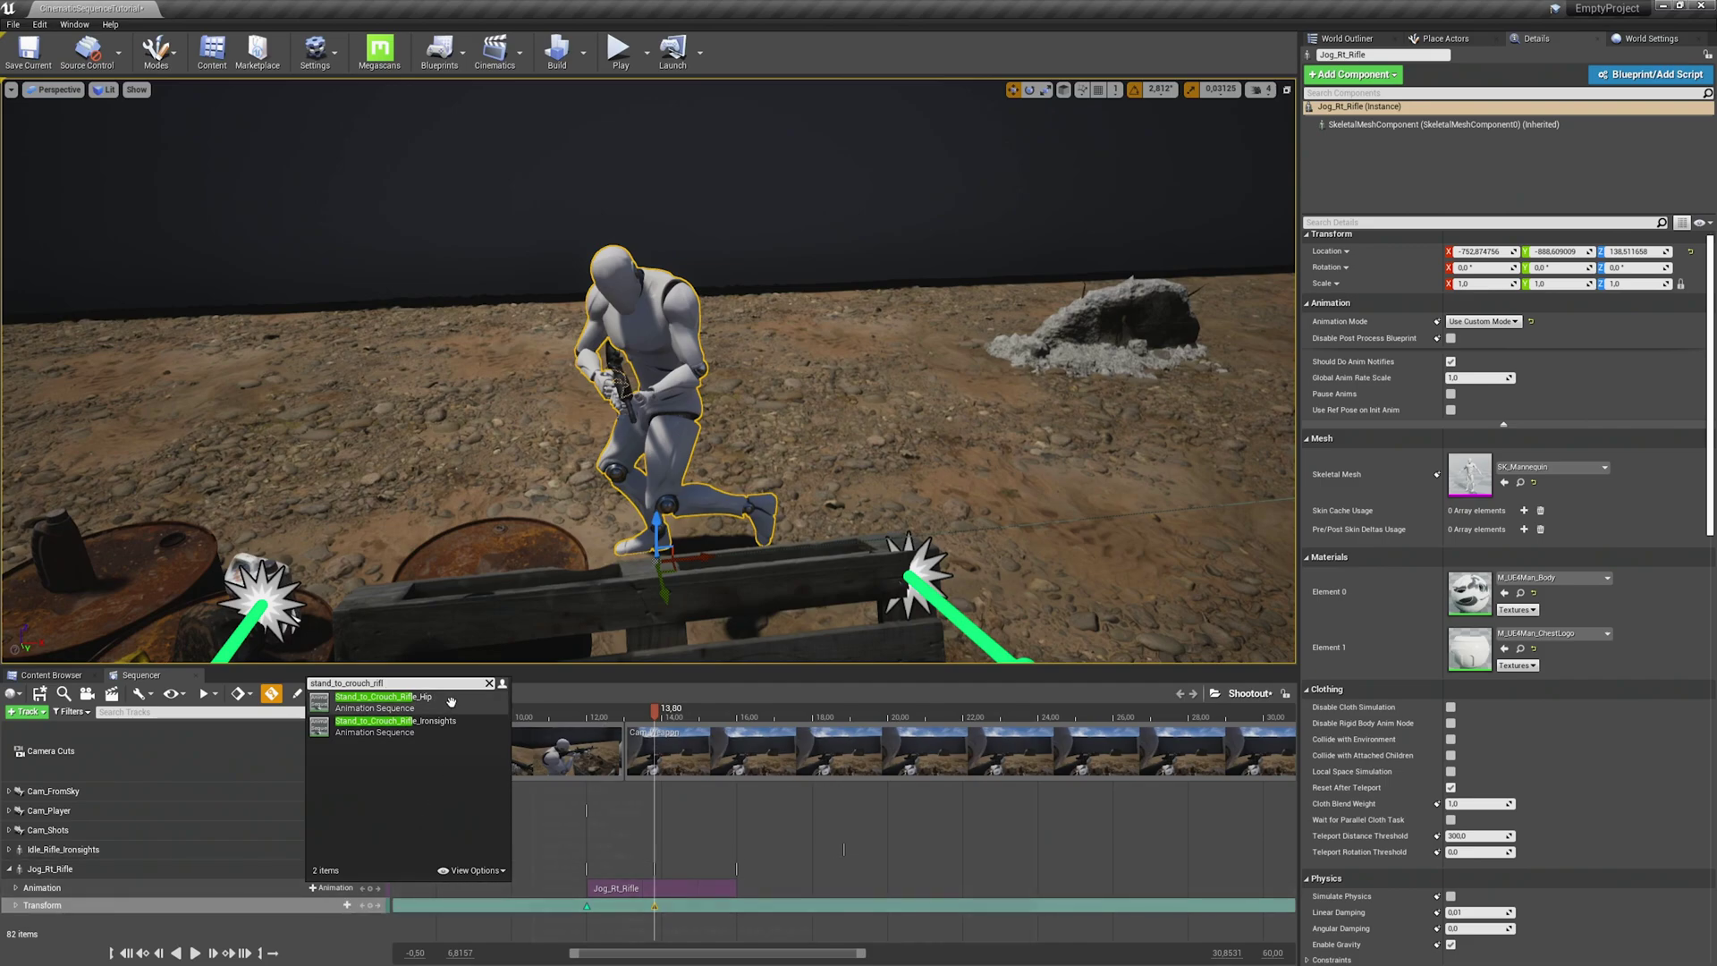
left_click(459, 726)
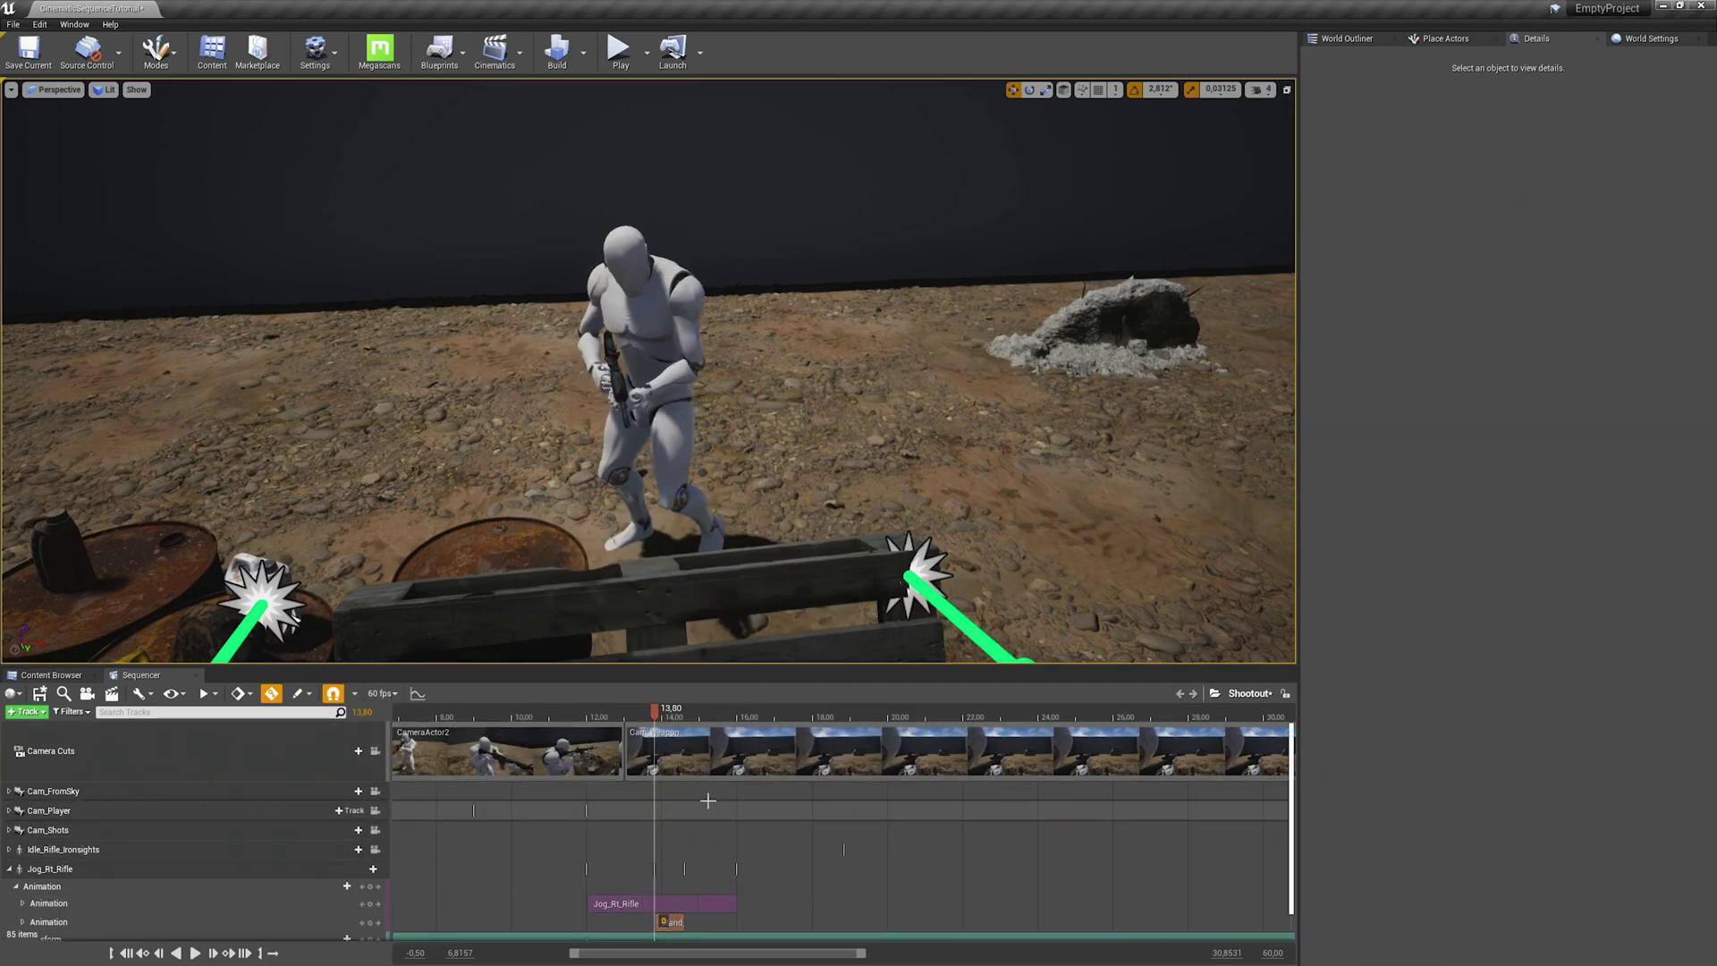
- Shorten the Jog_Rt_Rifle clip to end at about 13.90, slightly overlapping the start of the stand-to-crouch clip
scroll(699, 906, "down", 1)
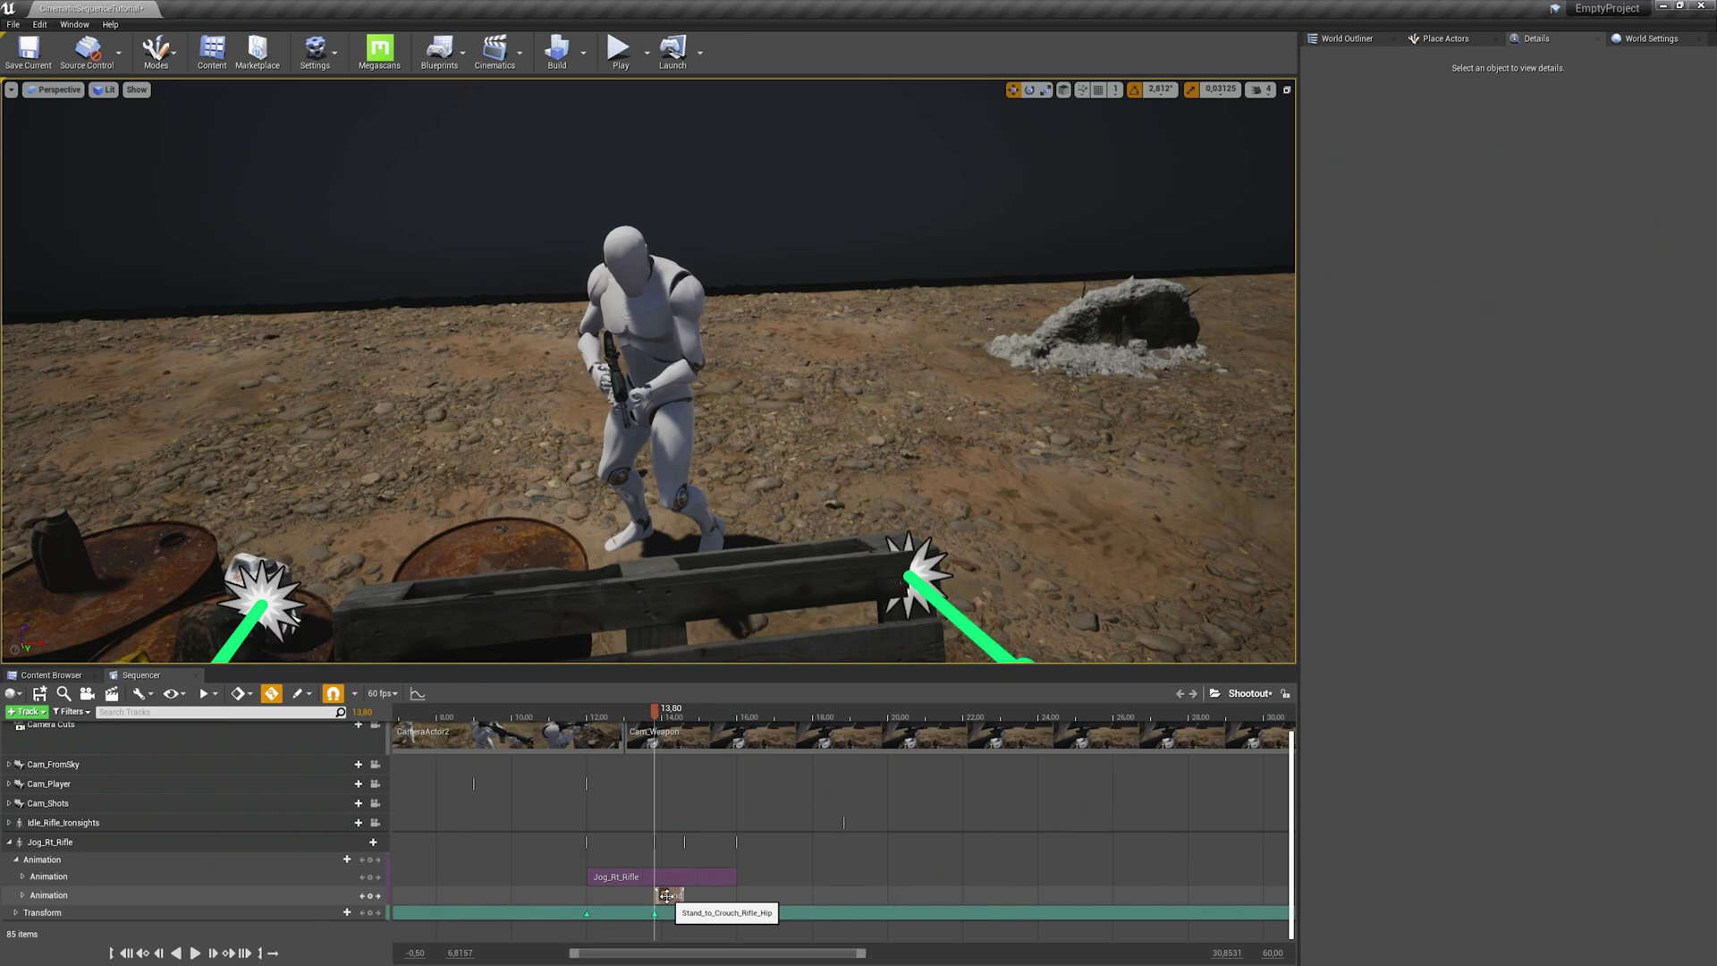
left_click_drag(863, 954, 709, 957)
left_click_drag(671, 958, 682, 957)
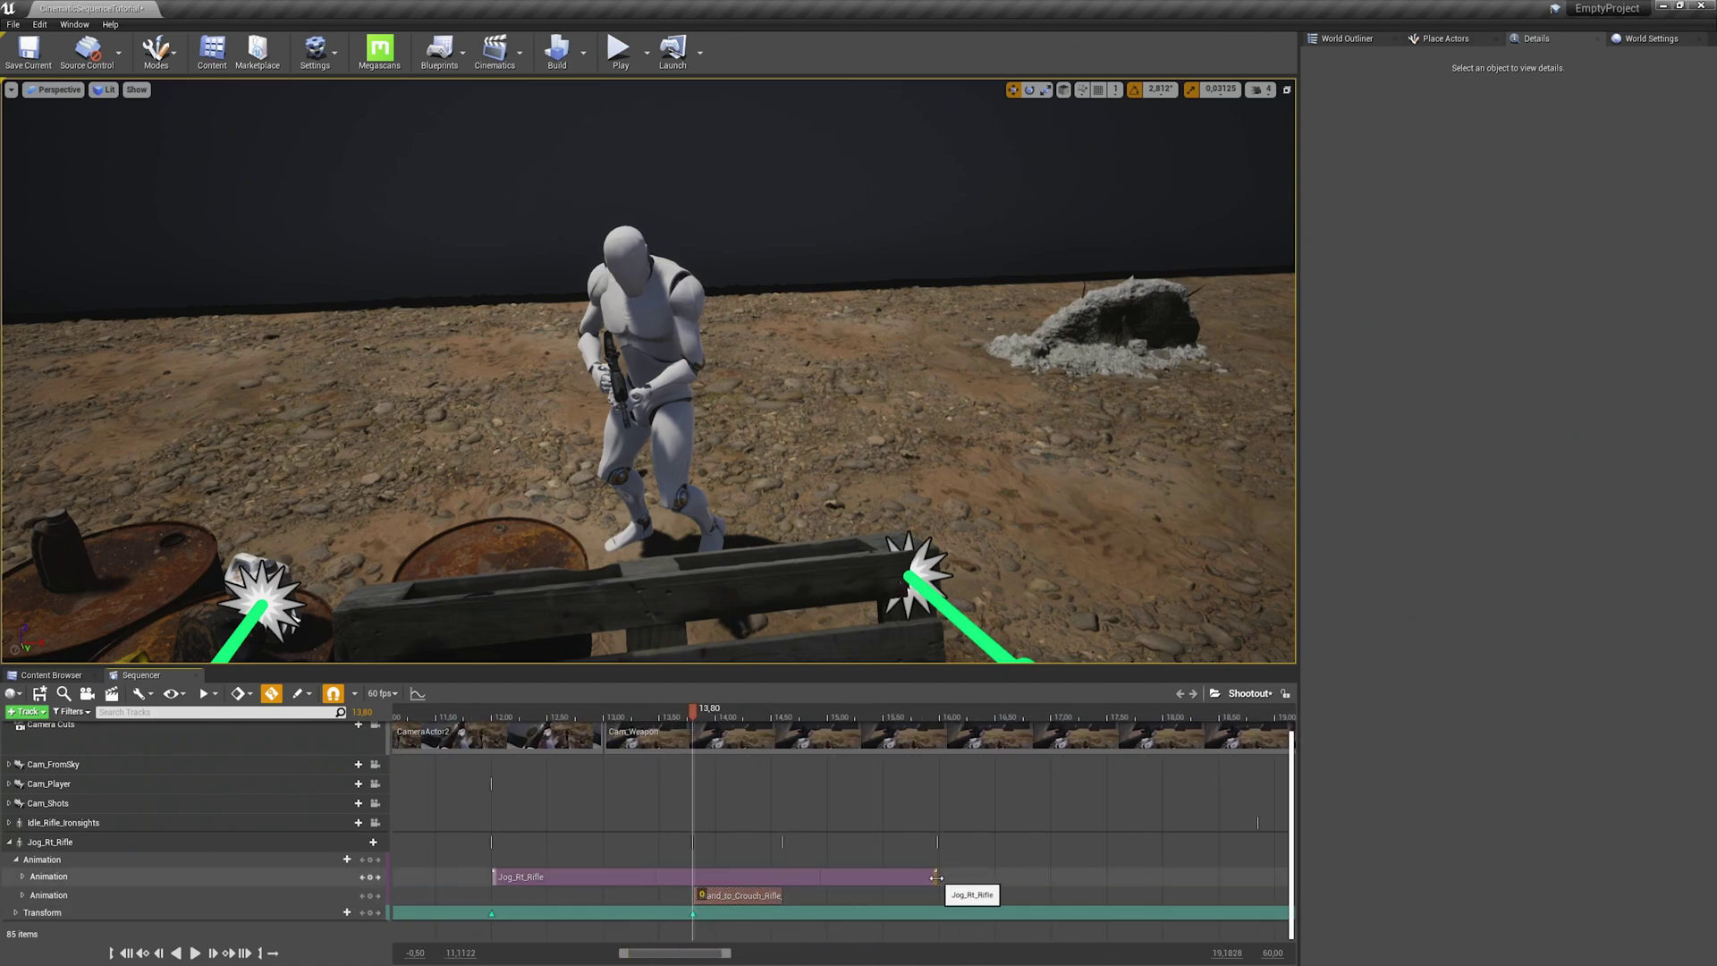
left_click_drag(933, 877, 850, 879)
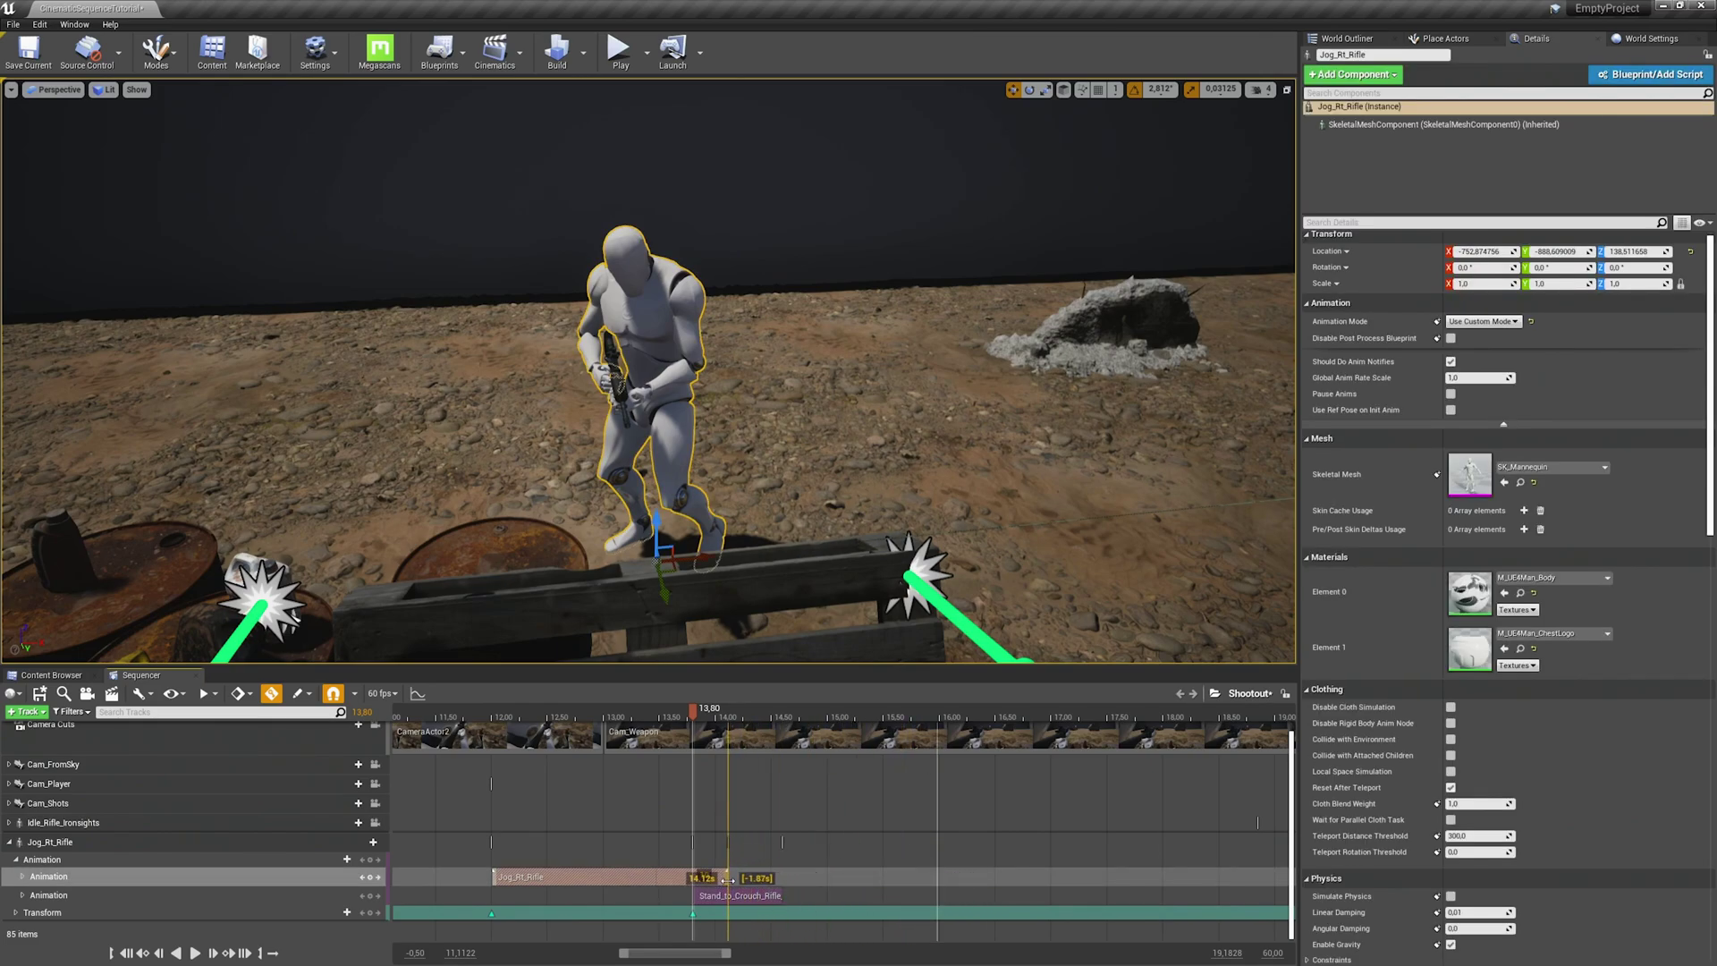
left_click_drag(726, 879, 716, 894)
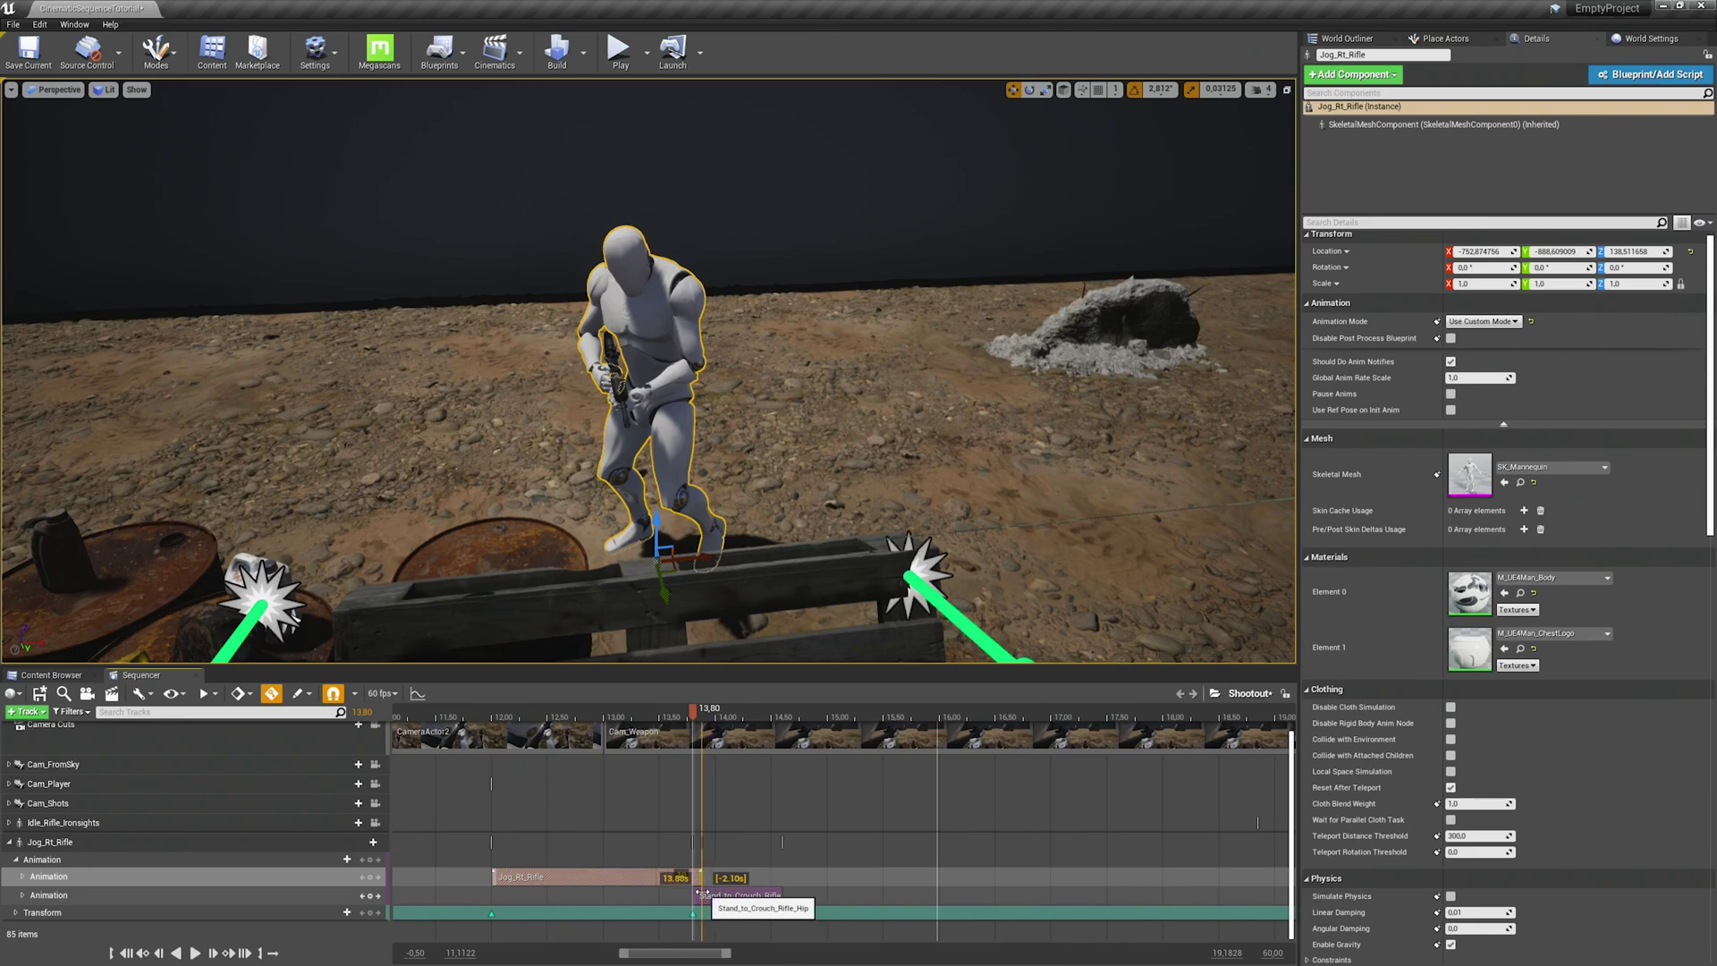
left_click_drag(700, 892, 701, 893)
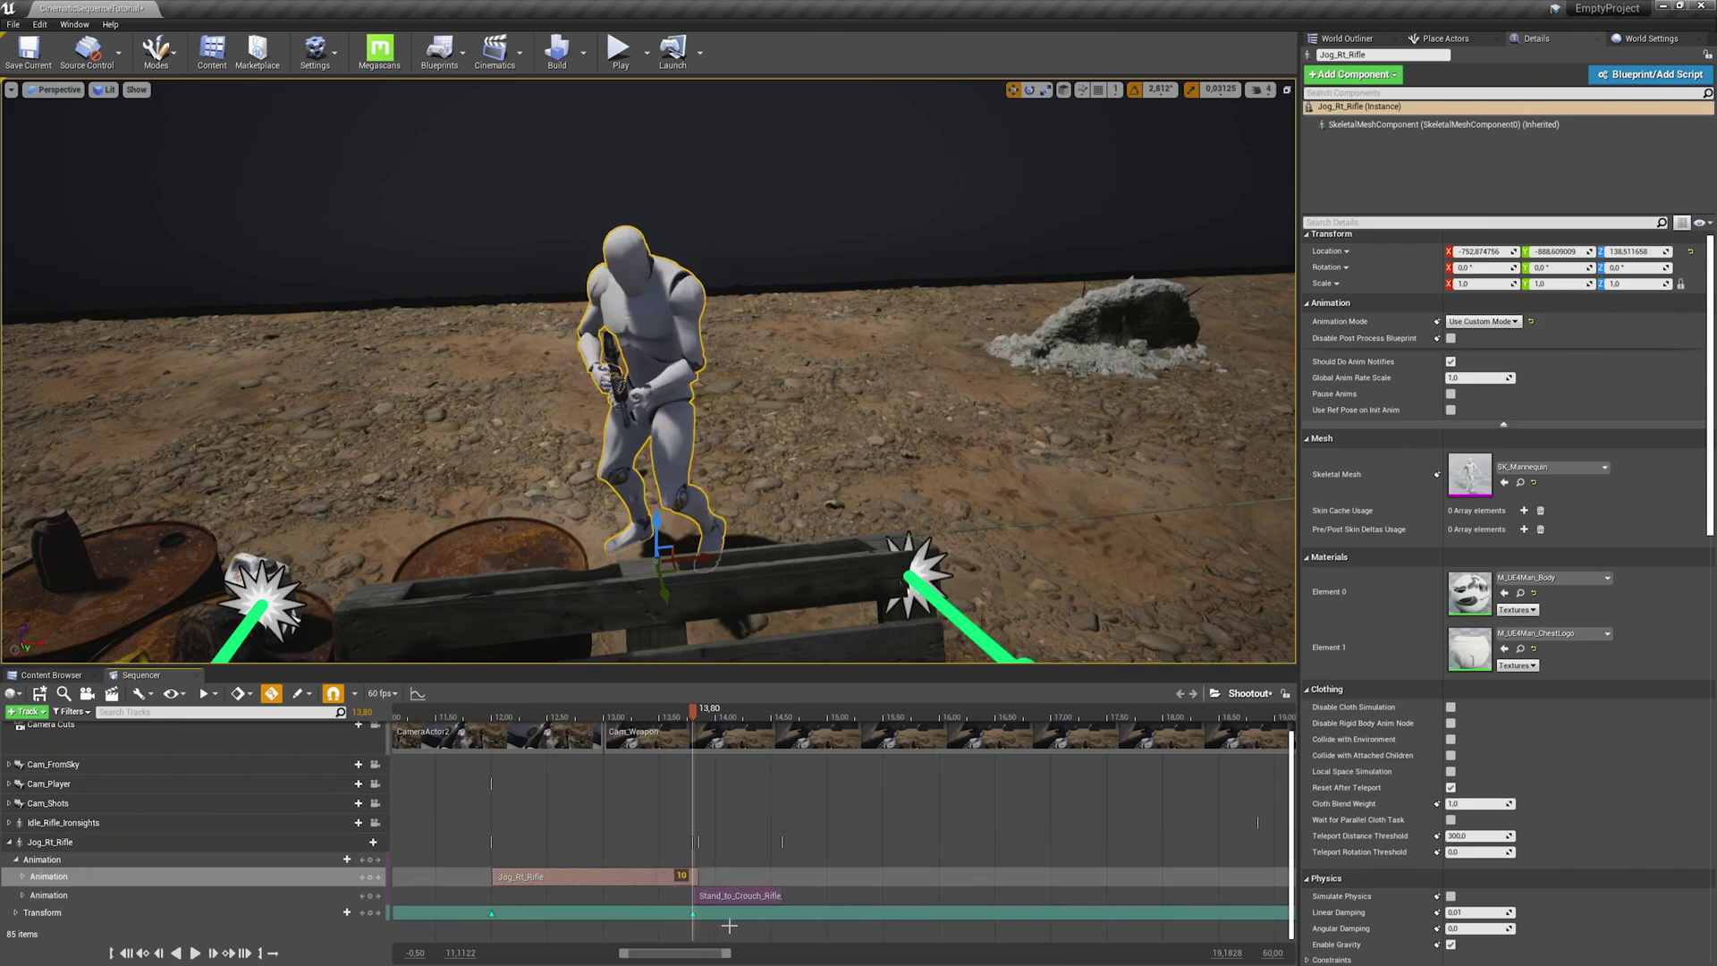
mouse_move(694, 717)
left_mouse_down()
mouse_move(662, 714)
mouse_move(697, 713)
left_mouse_up()
left_click_drag(696, 712, 708, 711)
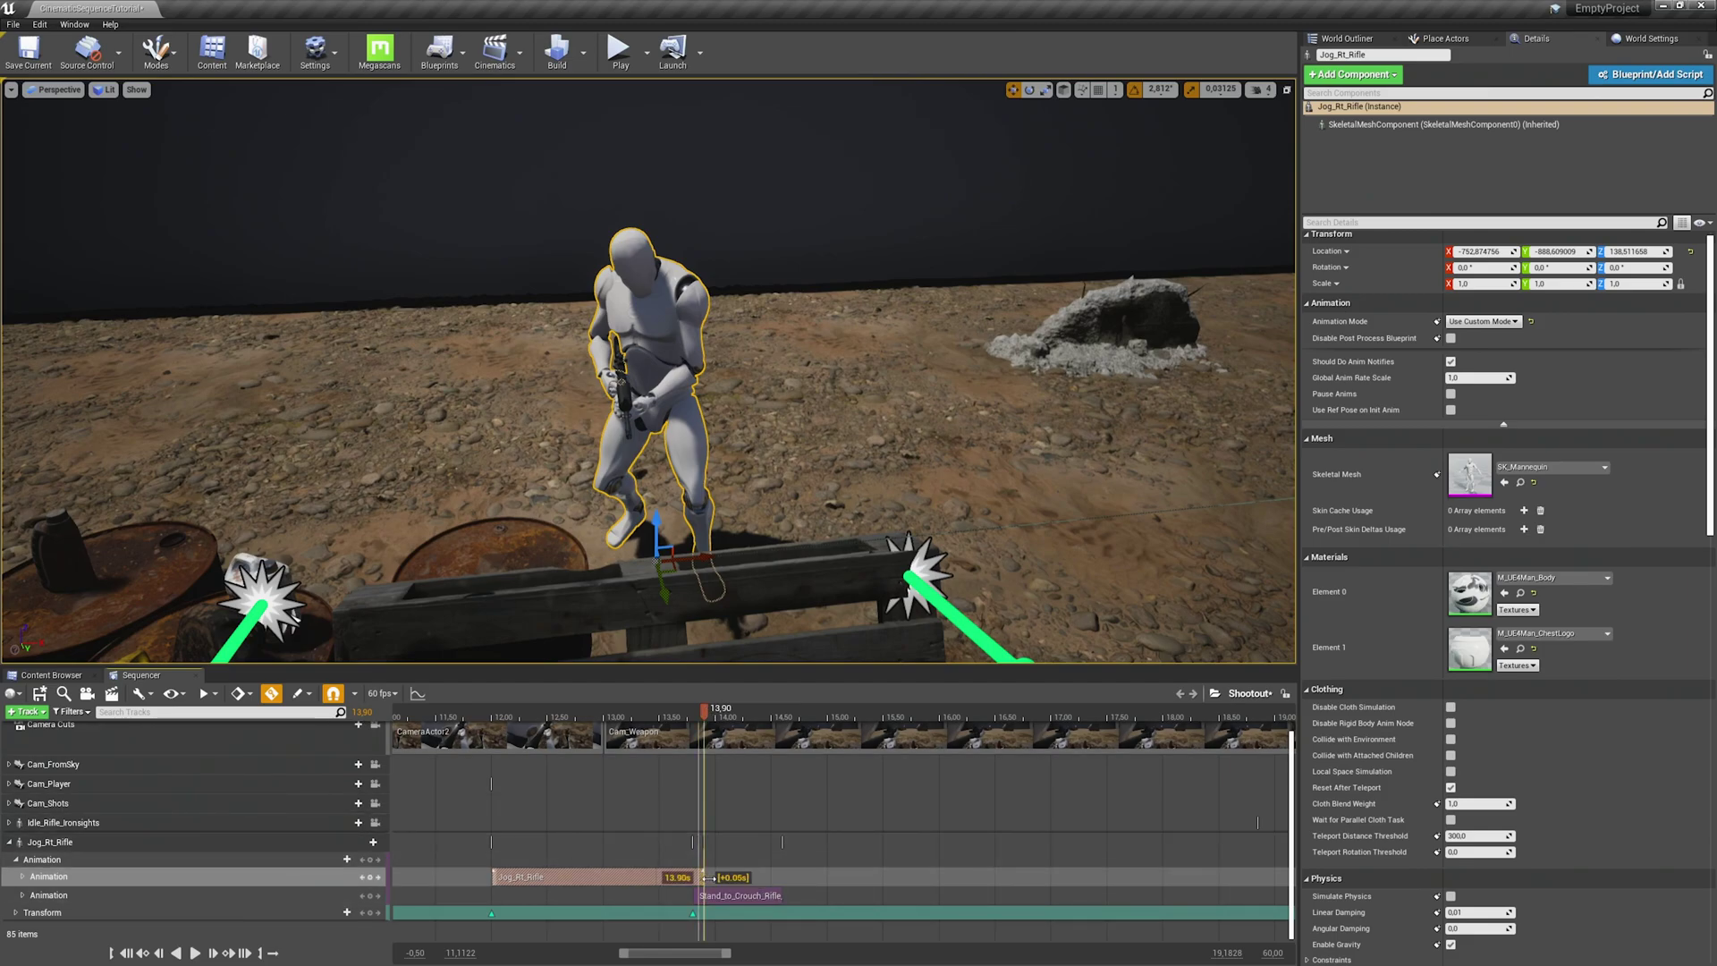
- Extend the end of the Jog_Rt_Rifle clip slightly and play the run into the crouch from about 12.67
left_click_drag(707, 877, 711, 878)
left_click_drag(707, 713, 687, 675)
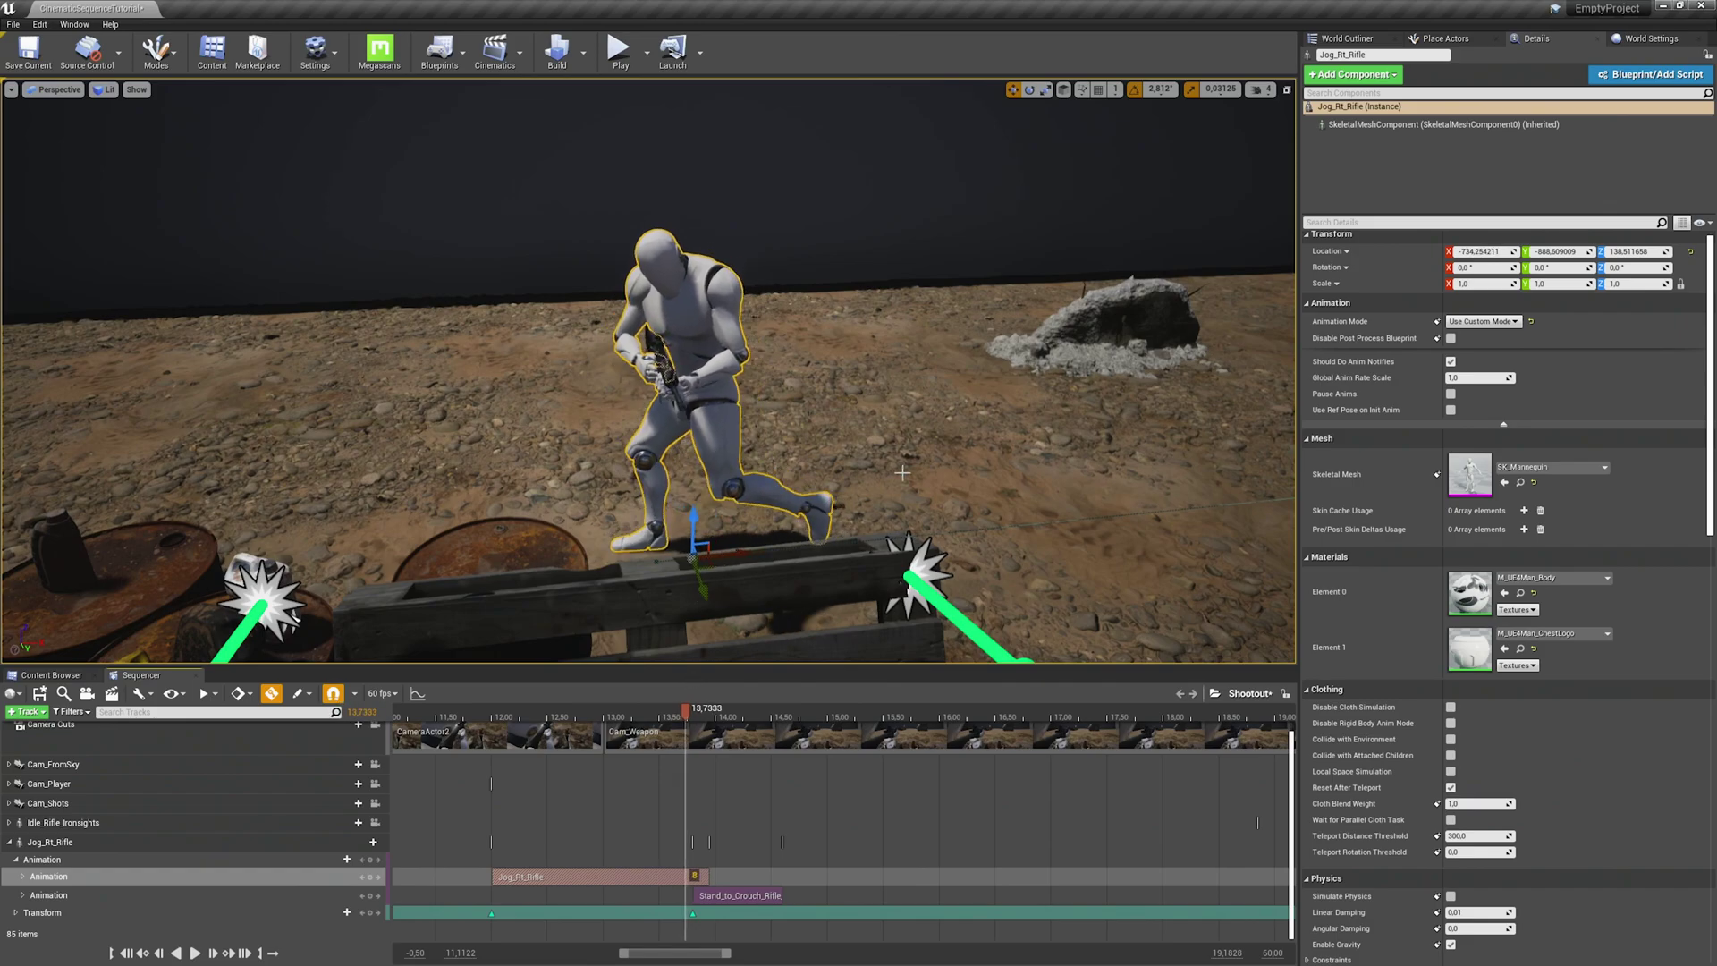
right_click_drag(953, 420, 637, 281)
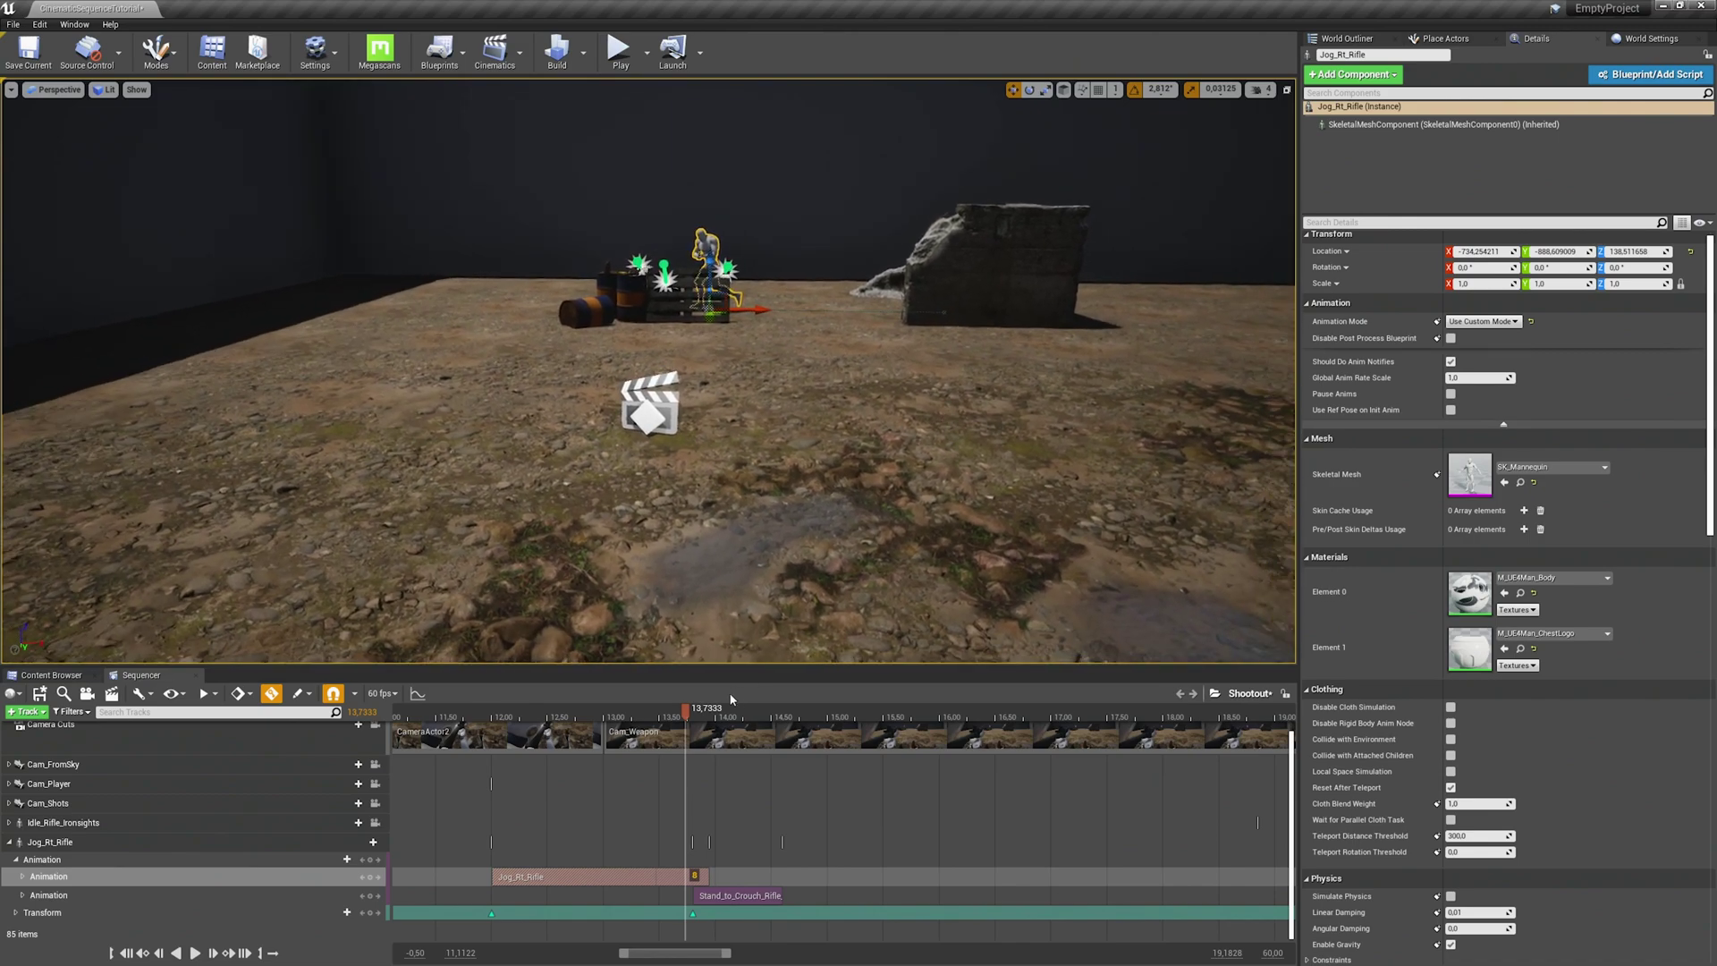
left_click_drag(687, 714, 566, 713)
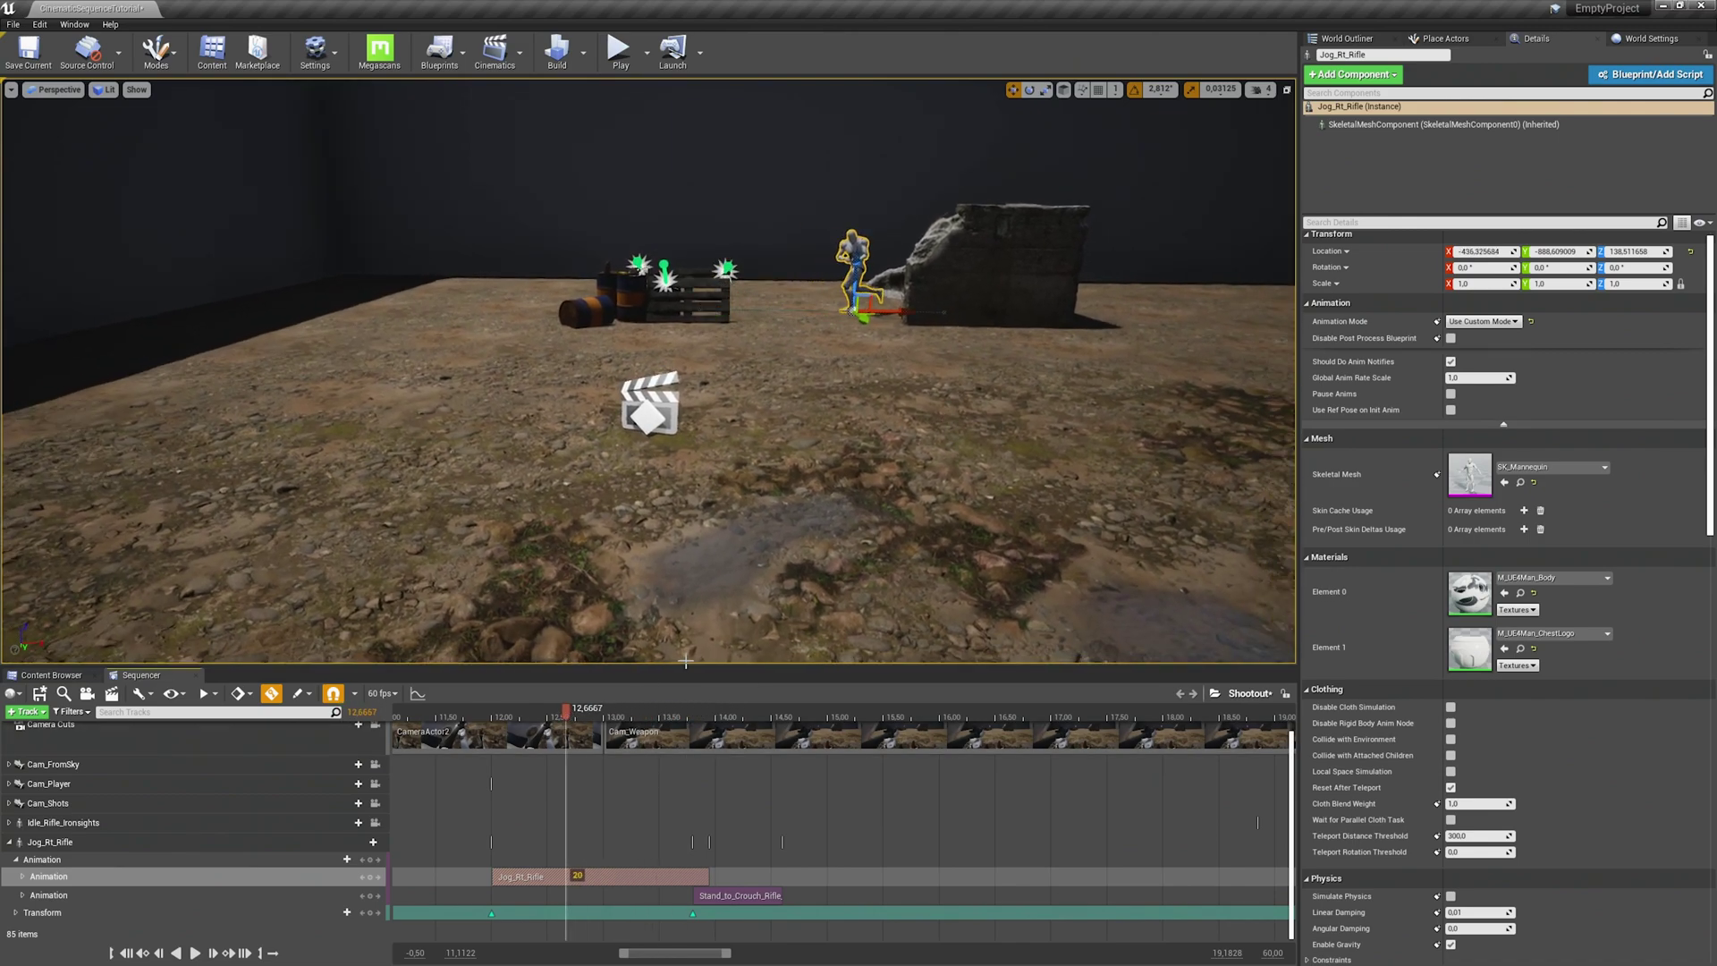
key("space")
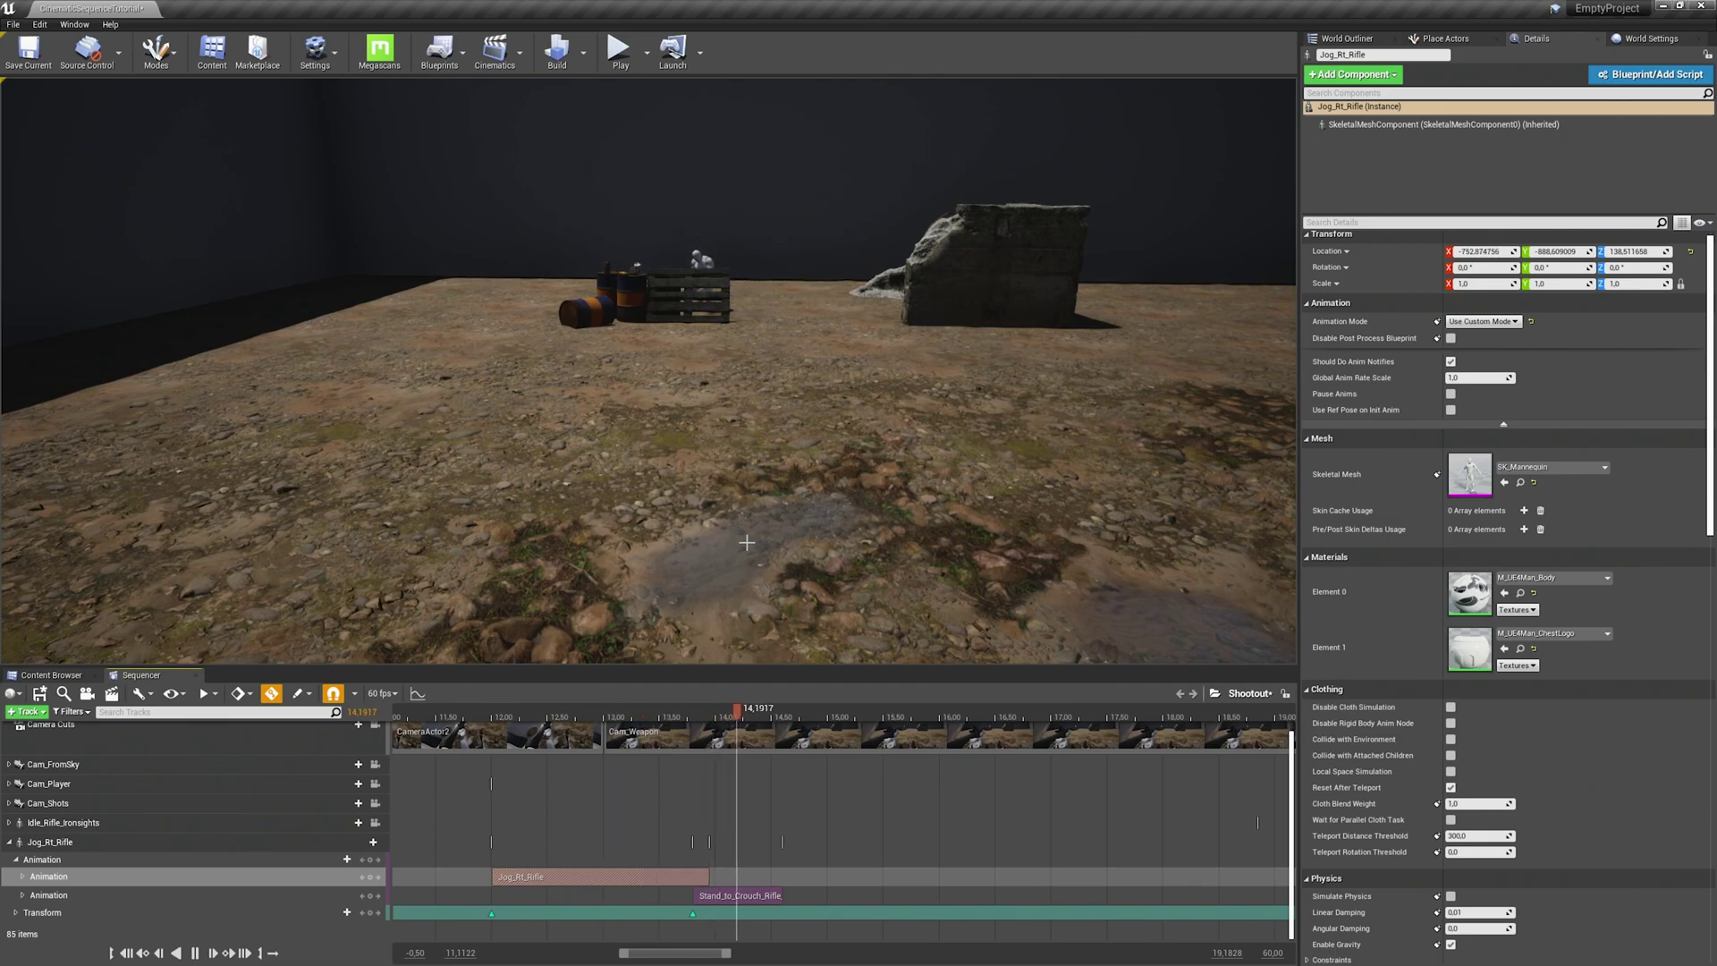
left_click(774, 715)
- Extend the mannequin's Stand_to_Crouch_Rifle_Hip clip to end at about 16.50
mouse_move(837, 552)
right_mouse_down()
mouse_move(837, 465)
mouse_move(827, 505)
mouse_move(863, 626)
mouse_move(853, 575)
right_mouse_up()
key("w")
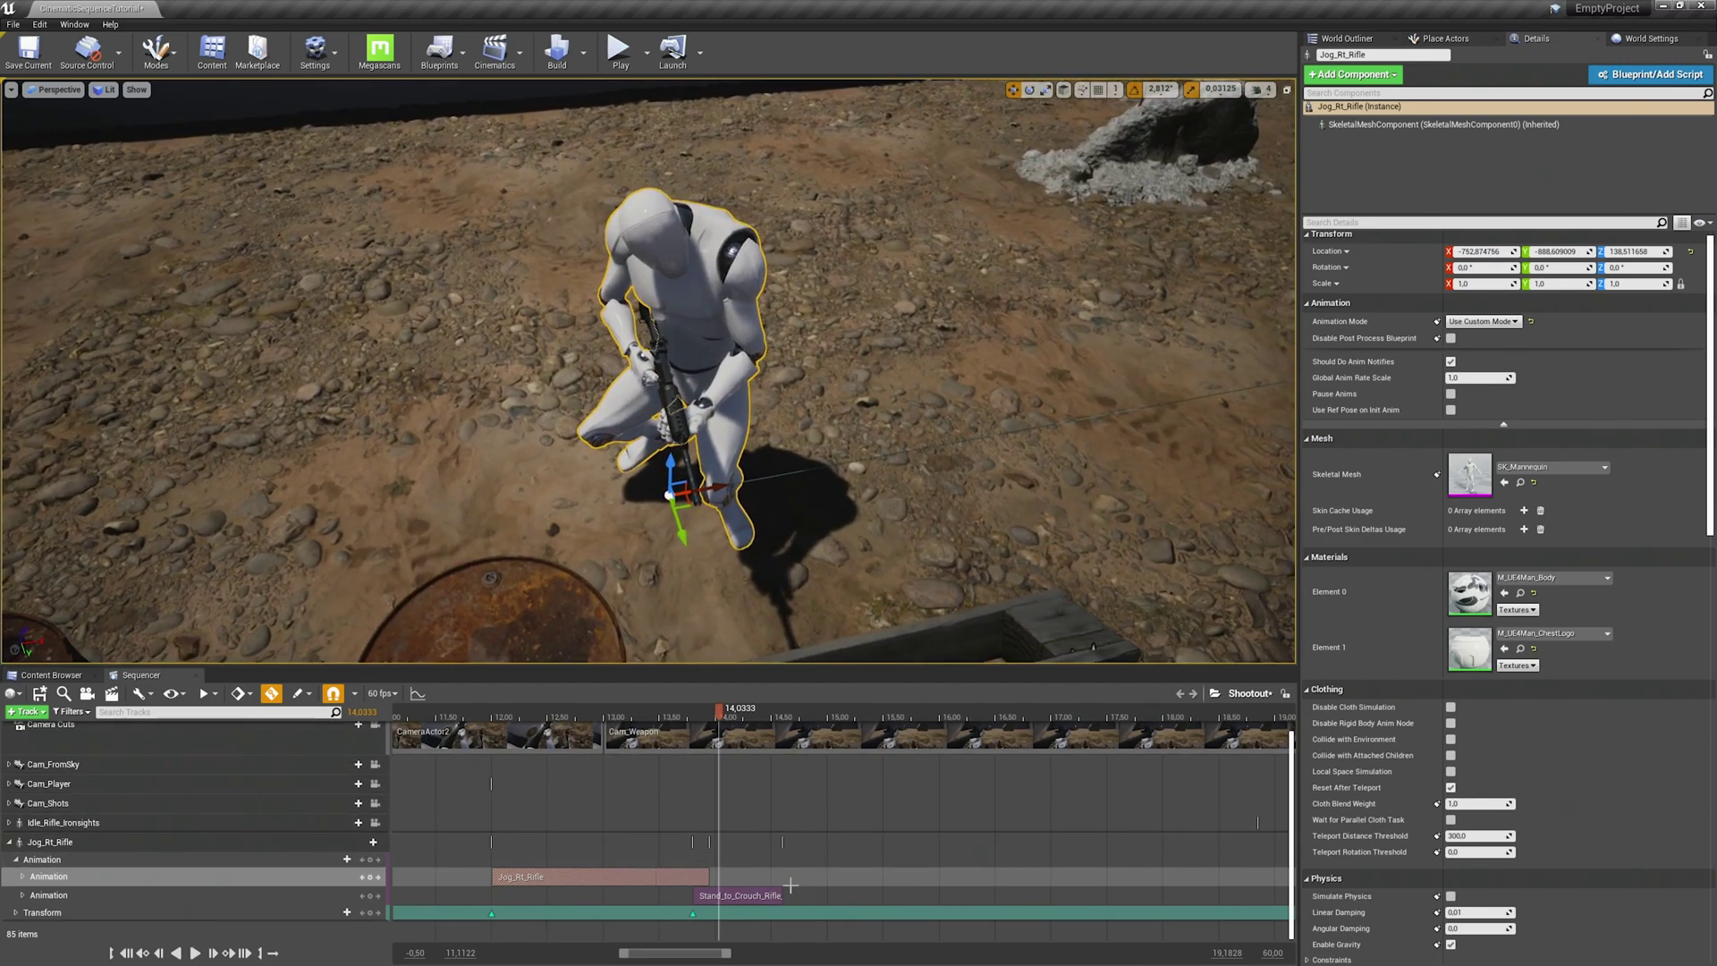
left_click_drag(782, 895, 787, 896)
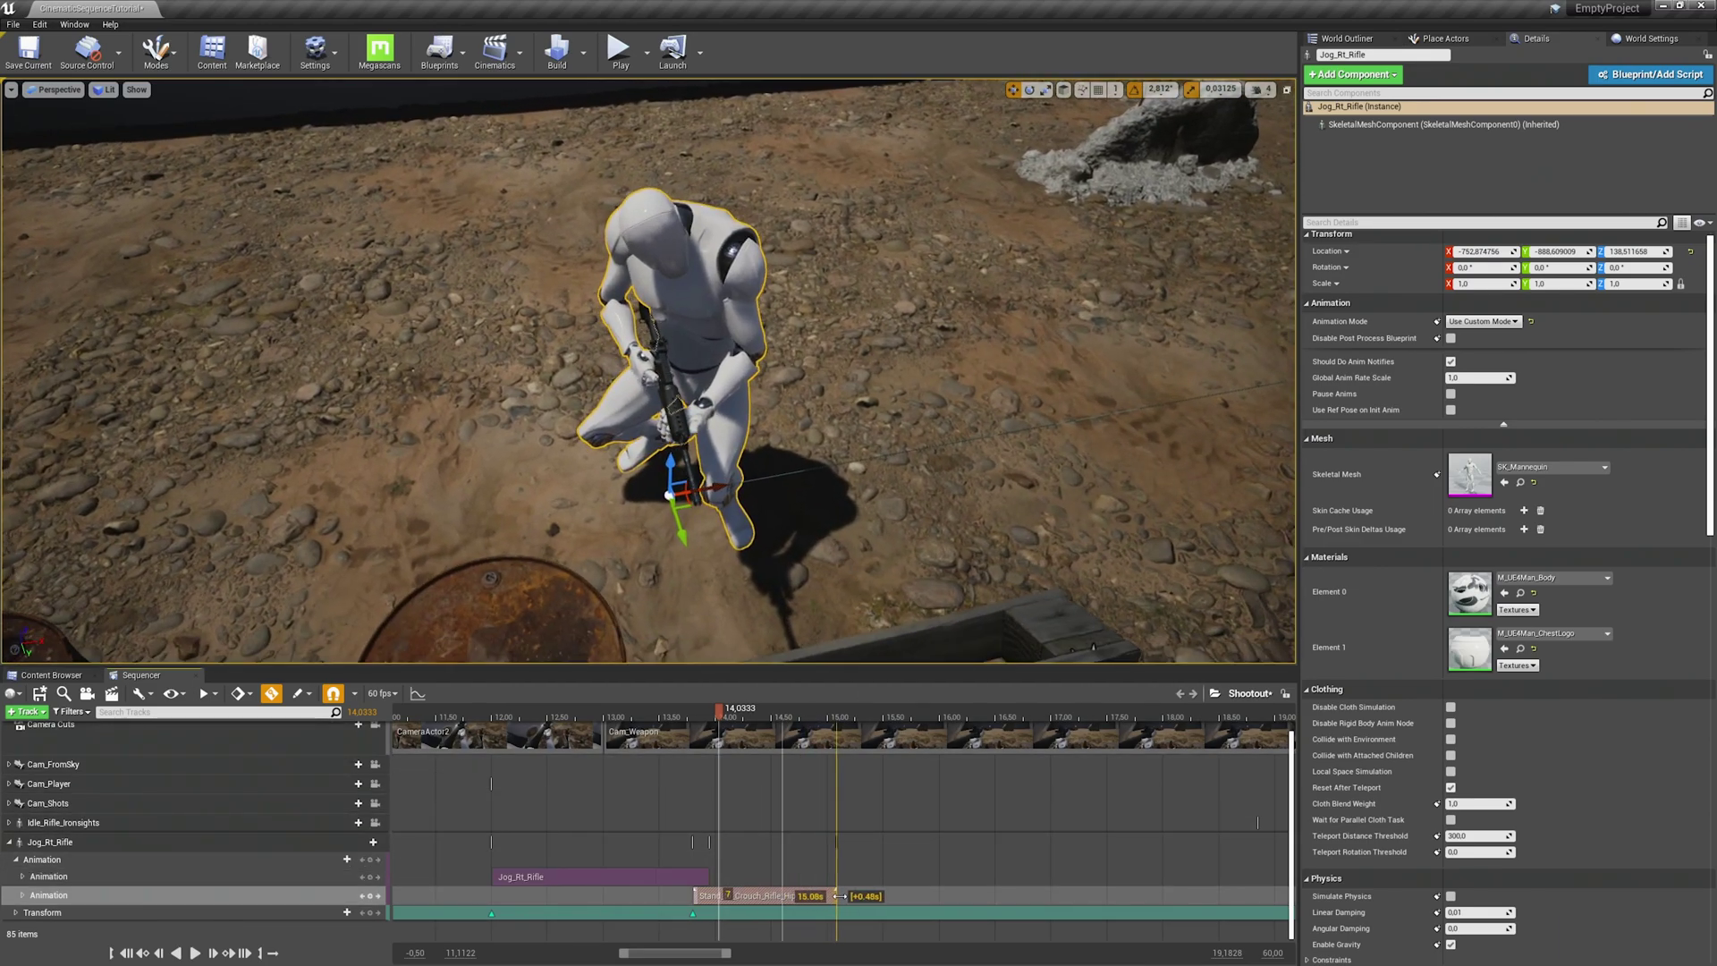
left_click_drag(896, 897, 995, 906)
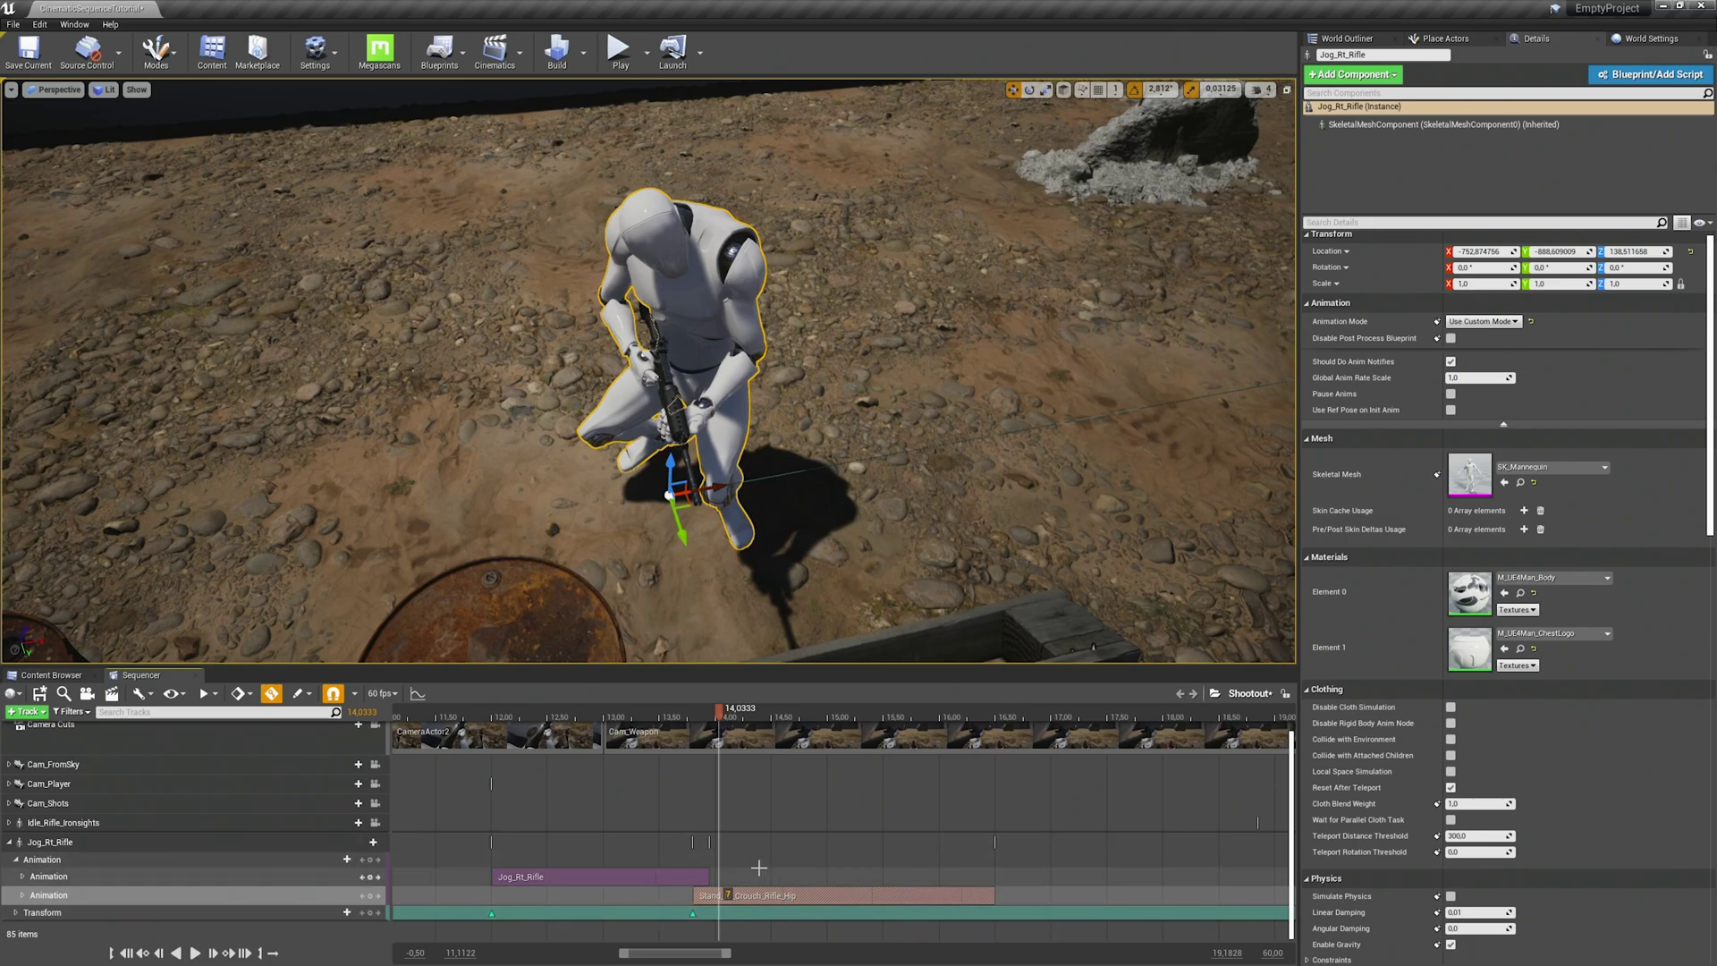